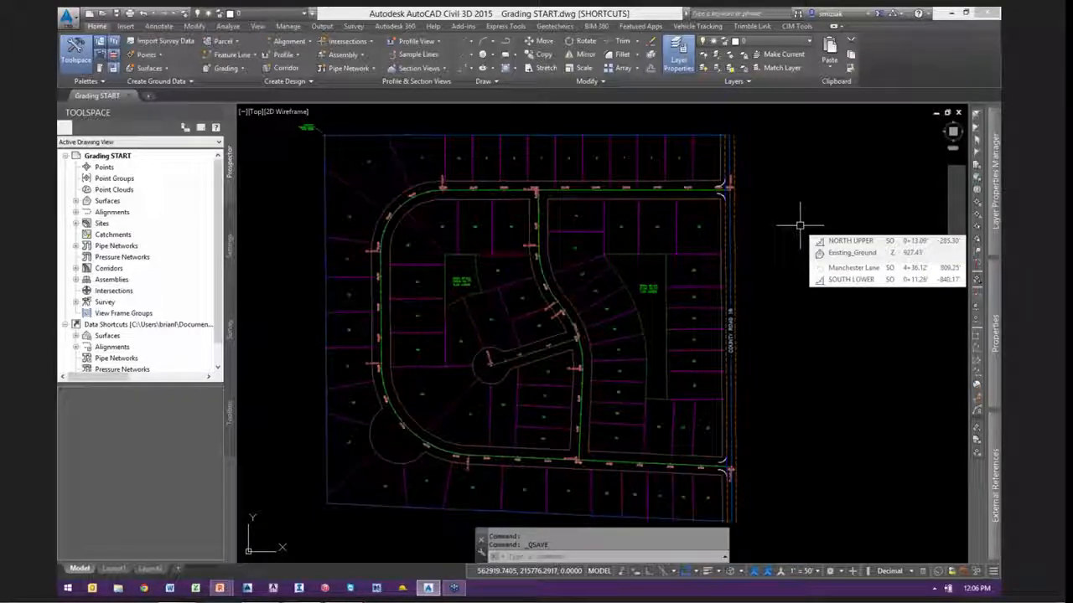
Examine the subdivision's road and lot layout and the road profile views beside it
scroll(721, 323, up, 3)
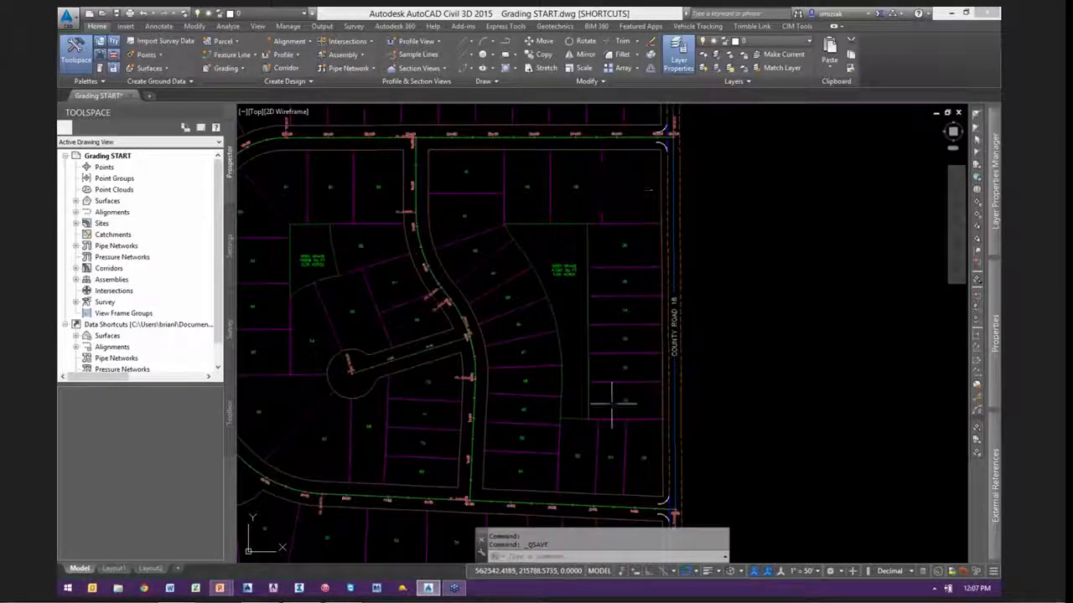
scroll(546, 373, down, 4)
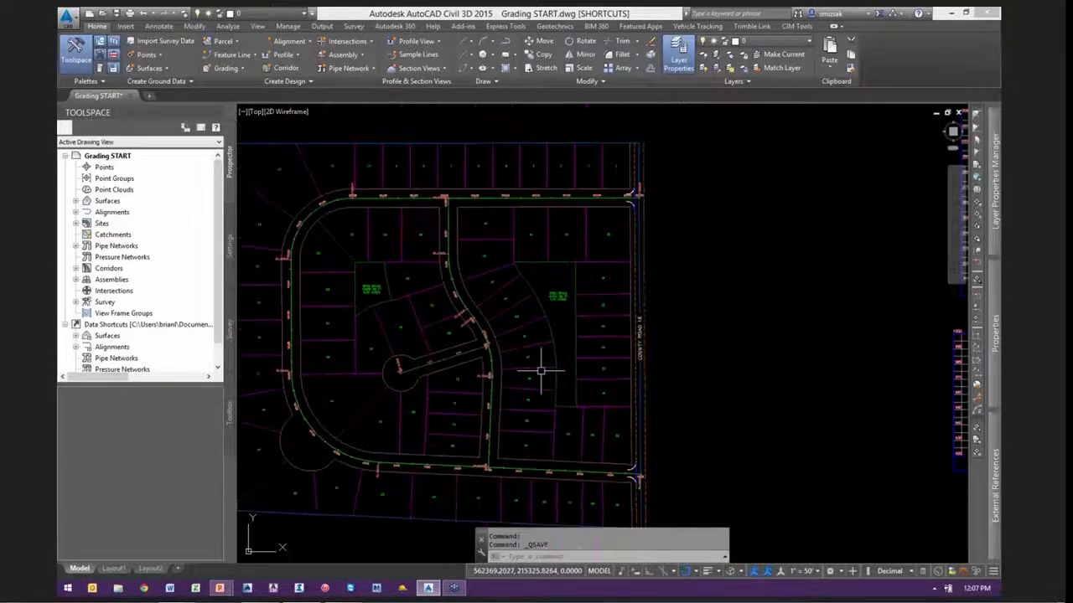
scroll(518, 273, up, 3)
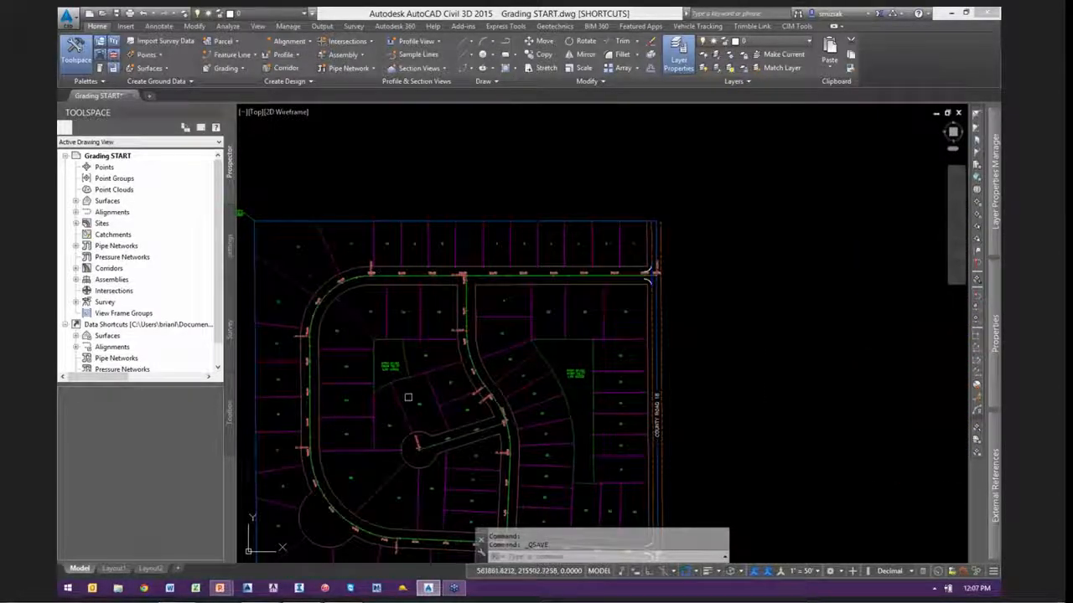
mouse_move(550, 412)
middle_down()
mouse_move(424, 368)
mouse_move(240, 371)
middle_up()
middle_drag(659, 334, 362, 394)
scroll(490, 306, up, 1)
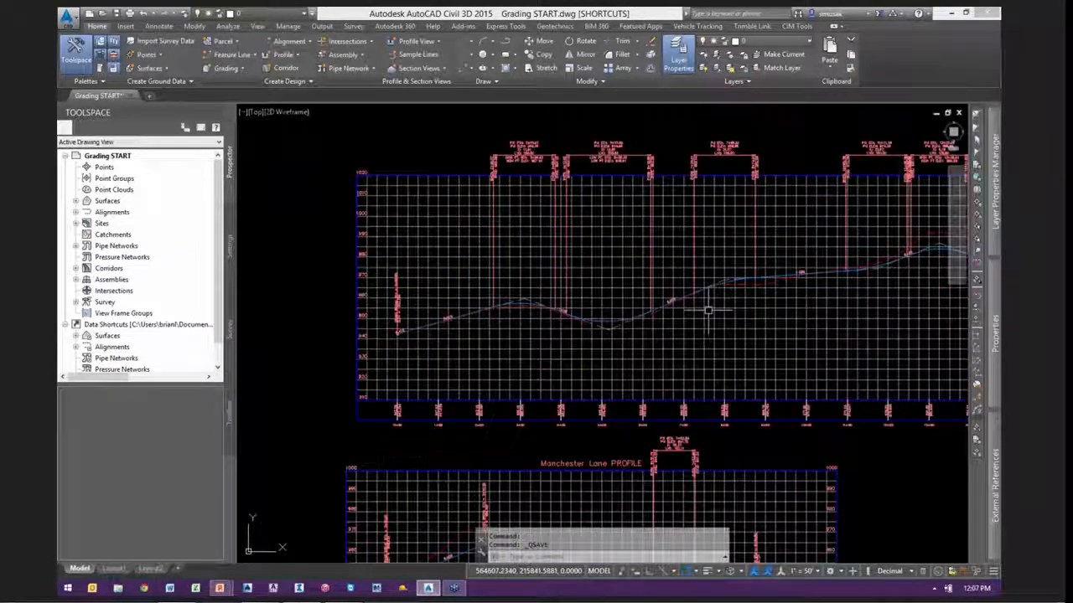
Display the Existing_Ground surface's contours over the site by applying a contour surface style in its properties
double_click(107, 202)
click(139, 224)
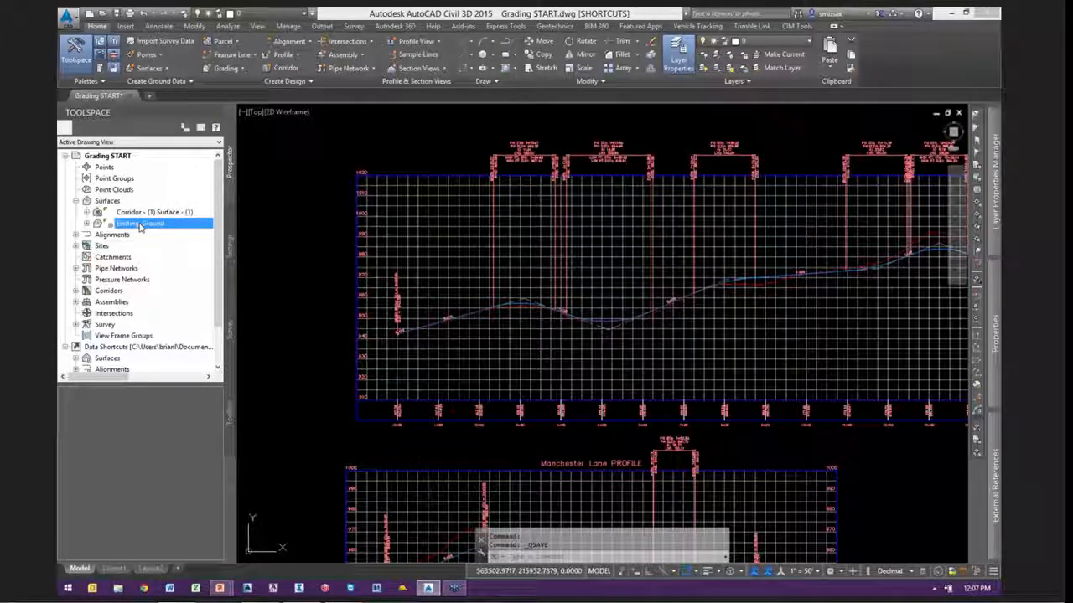
click(140, 224)
scroll(453, 283, down, 4)
middle_drag(355, 333, 740, 325)
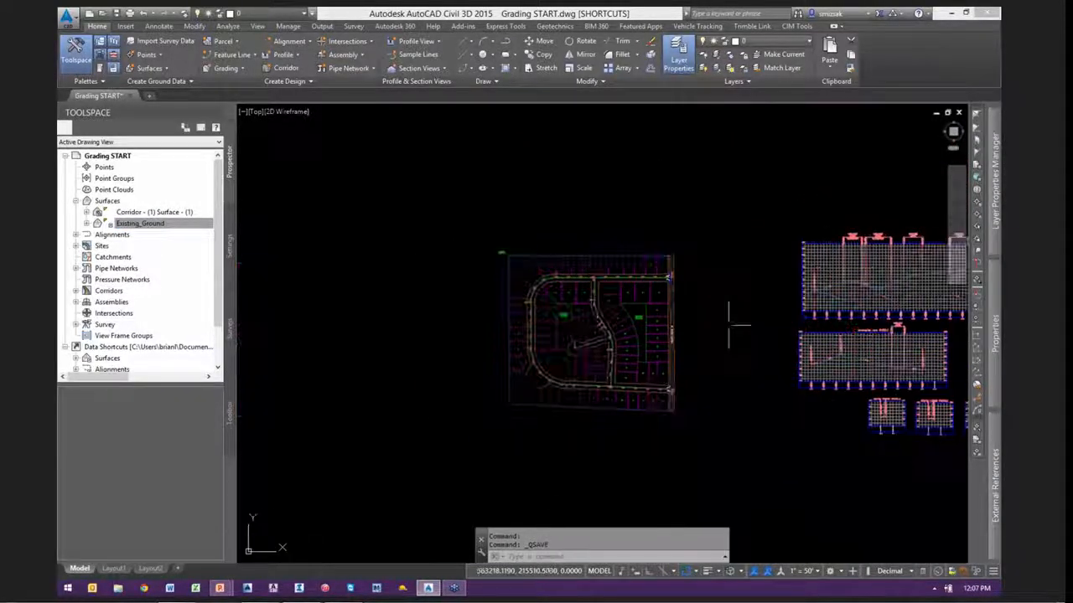
scroll(648, 316, up, 1)
right_click(148, 224)
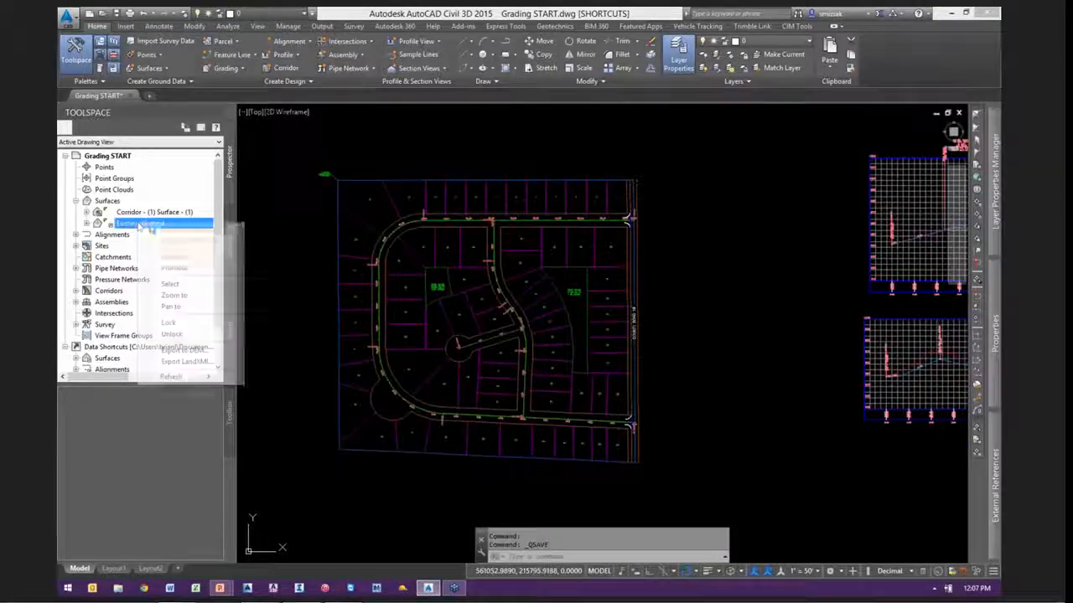
click(180, 229)
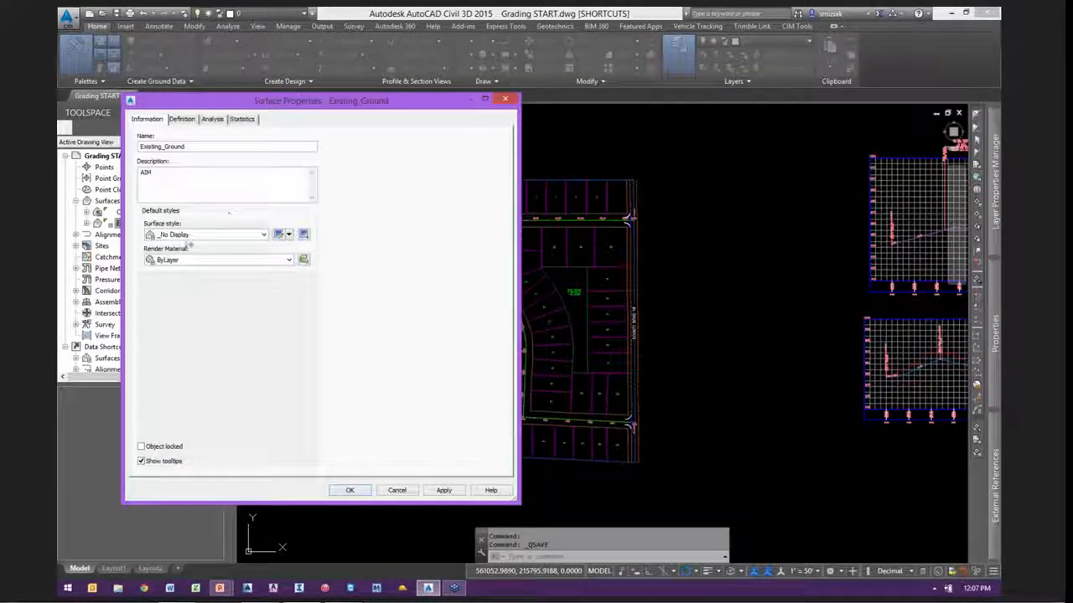
click(193, 236)
click(219, 300)
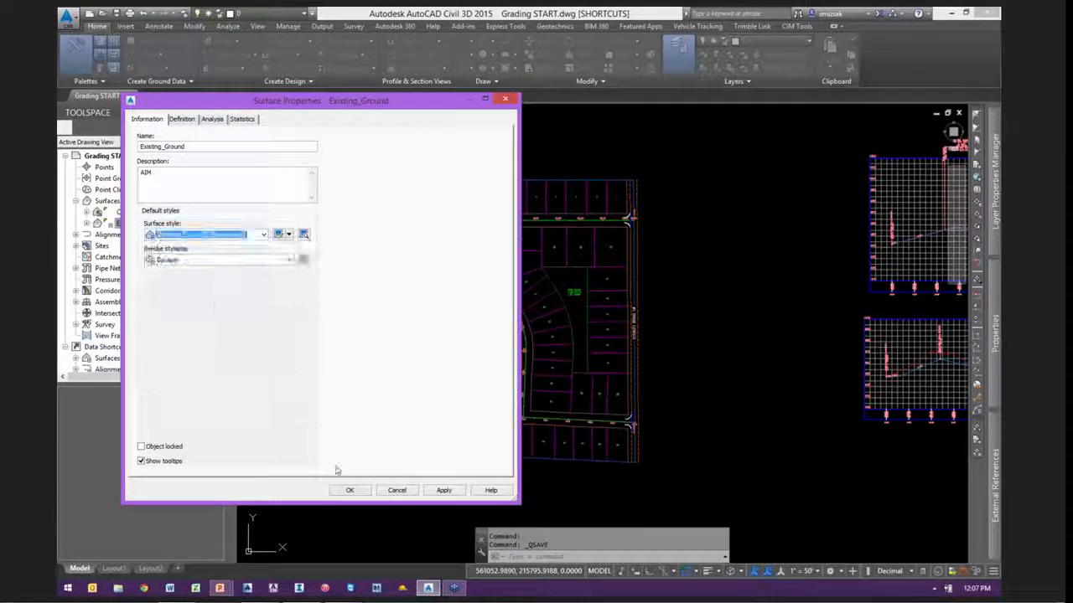
click(349, 490)
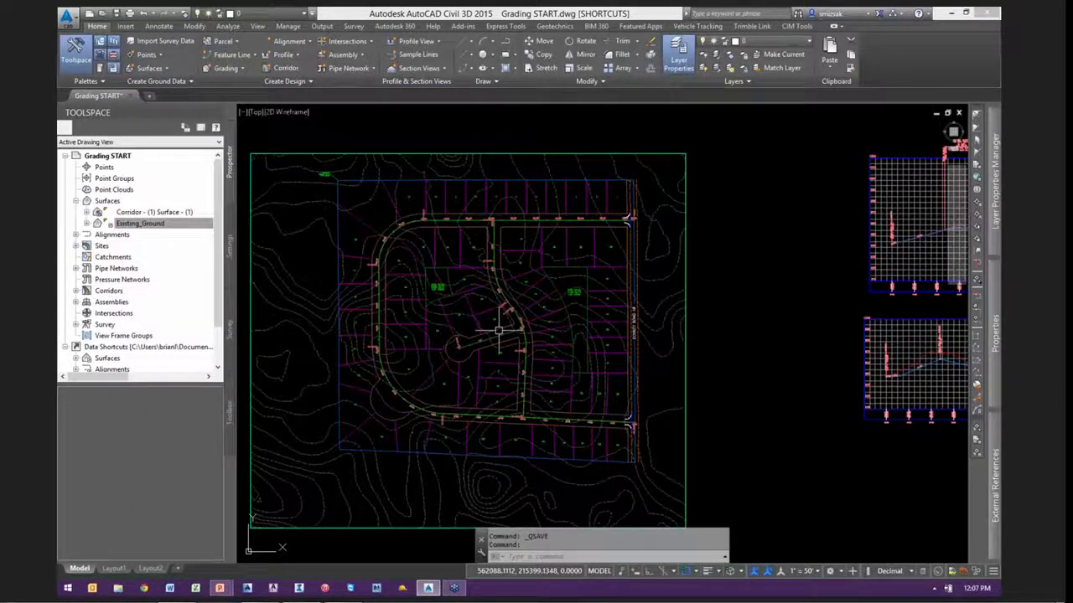
Hide the Existing_Ground contours again by setting its surface style to _No Display
scroll(499, 330, up, 2)
mouse_move(502, 331)
middle_down()
mouse_move(637, 342)
mouse_move(536, 323)
middle_up()
right_click(143, 223)
click(177, 233)
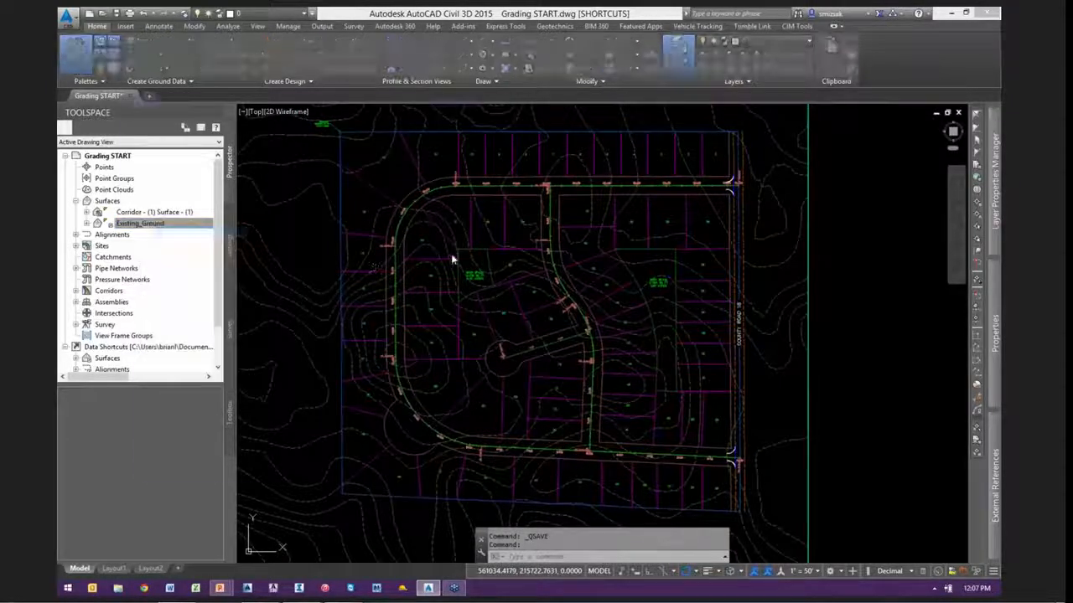
click(218, 235)
click(190, 247)
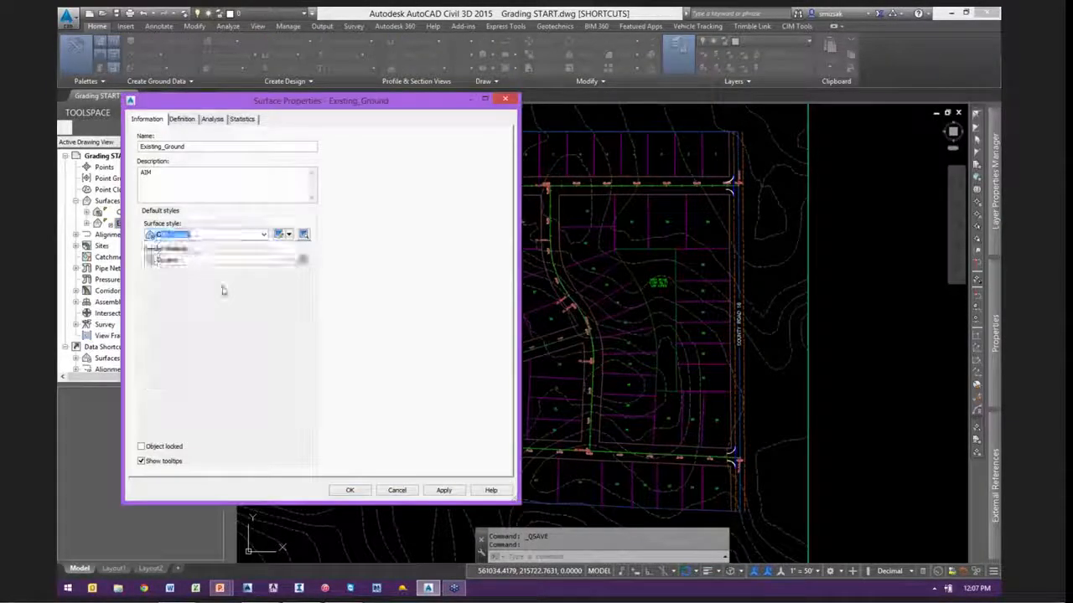
click(351, 490)
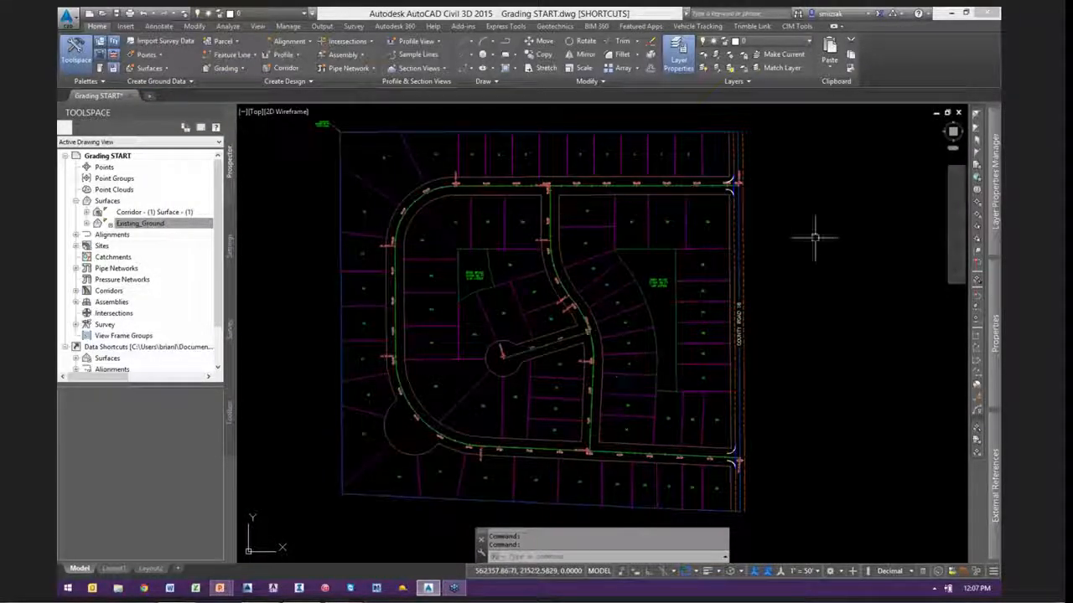
Start creating an intersection at the point where Manchester Lane meets Evergreen St
mouse_move(814, 237)
middle_down()
mouse_move(776, 246)
mouse_move(528, 232)
mouse_move(422, 245)
mouse_move(802, 257)
mouse_move(793, 293)
middle_up()
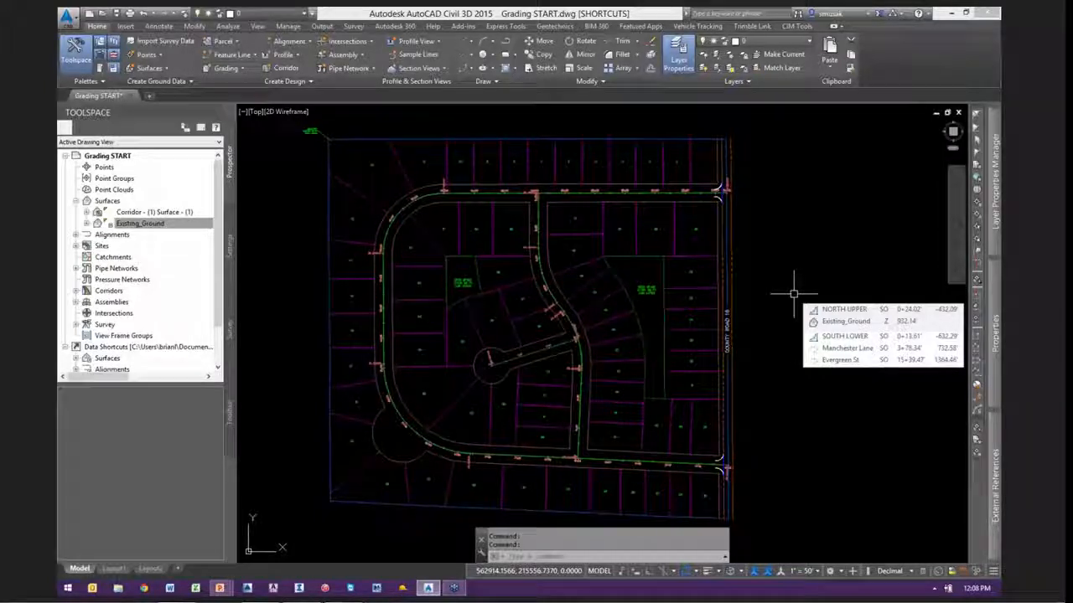
scroll(587, 209, up, 6)
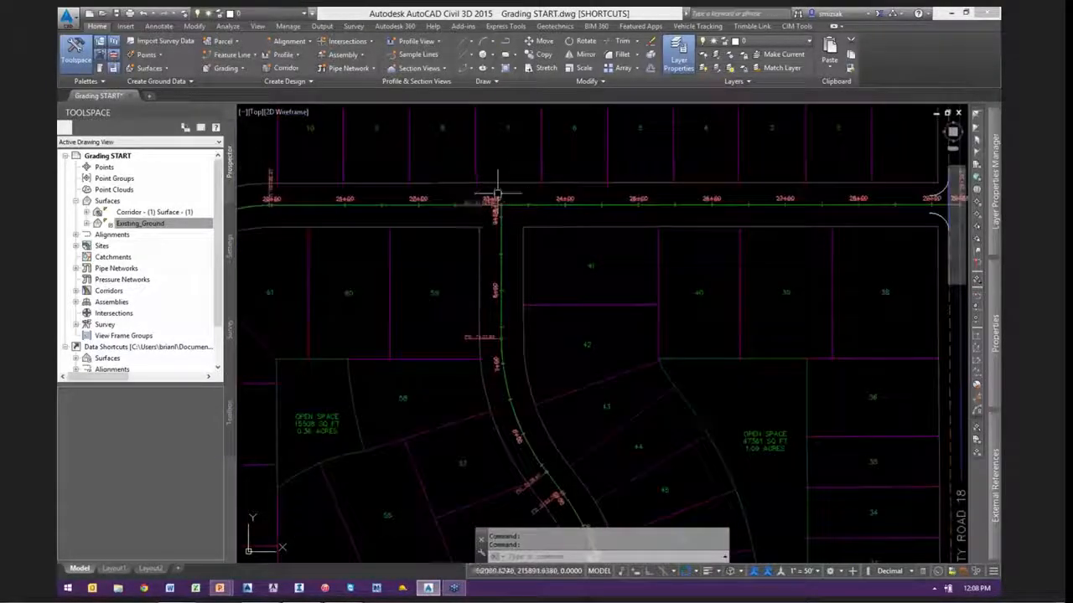
scroll(493, 206, down, 2)
middle_drag(568, 218, 510, 227)
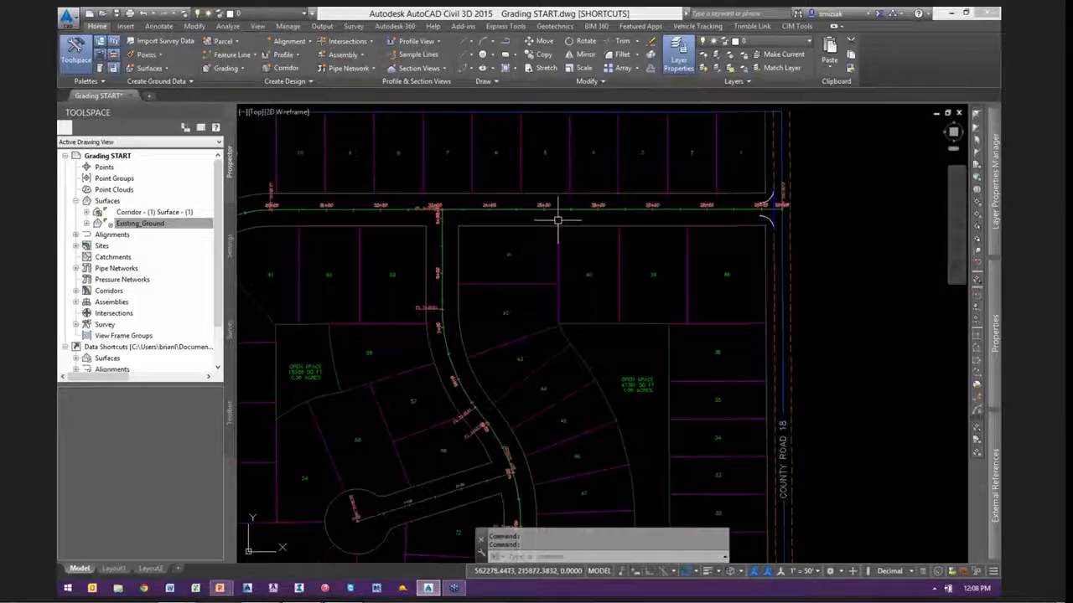
scroll(553, 222, down, 2)
scroll(504, 220, up, 2)
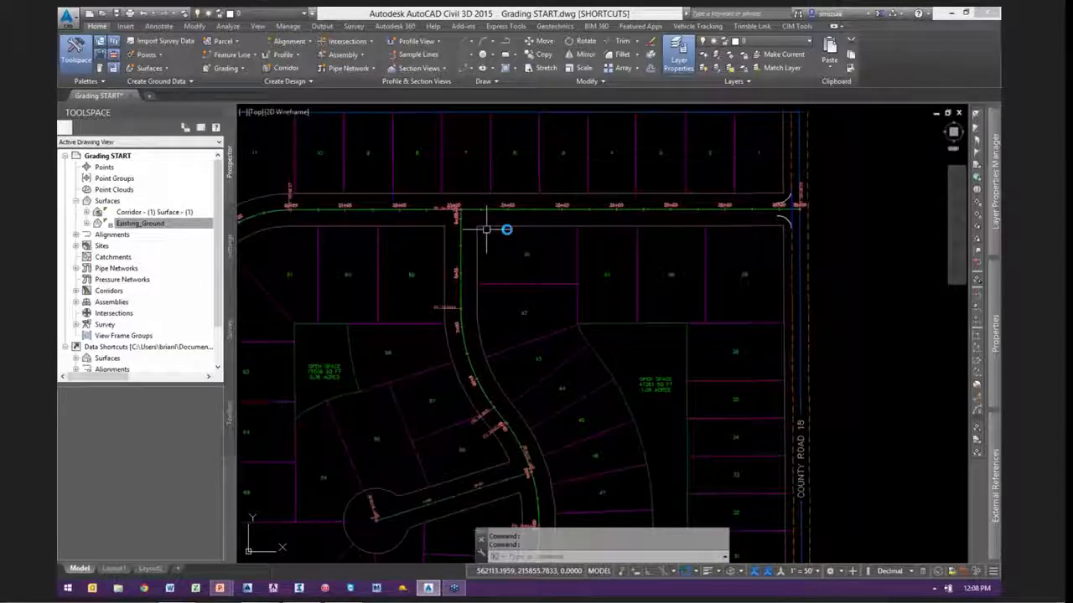
middle_drag(488, 228, 532, 229)
click(347, 41)
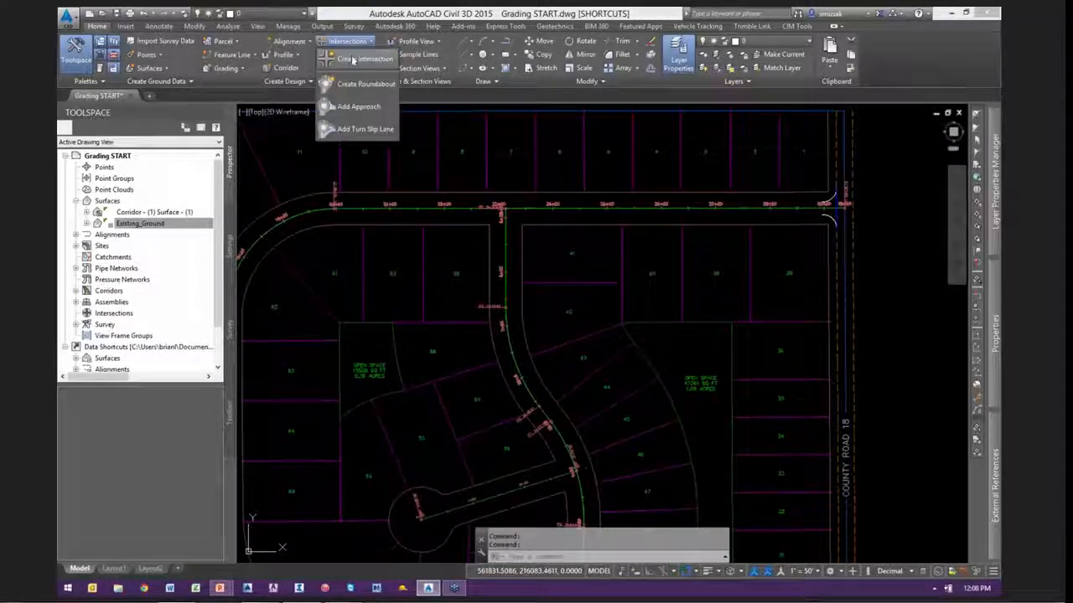
click(353, 61)
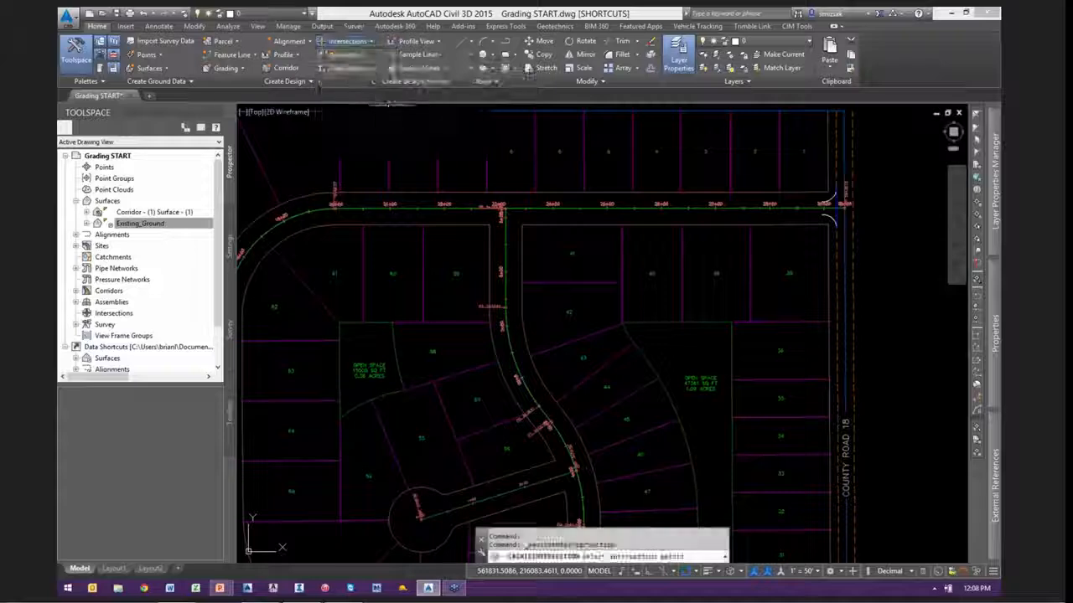
scroll(502, 214, up, 8)
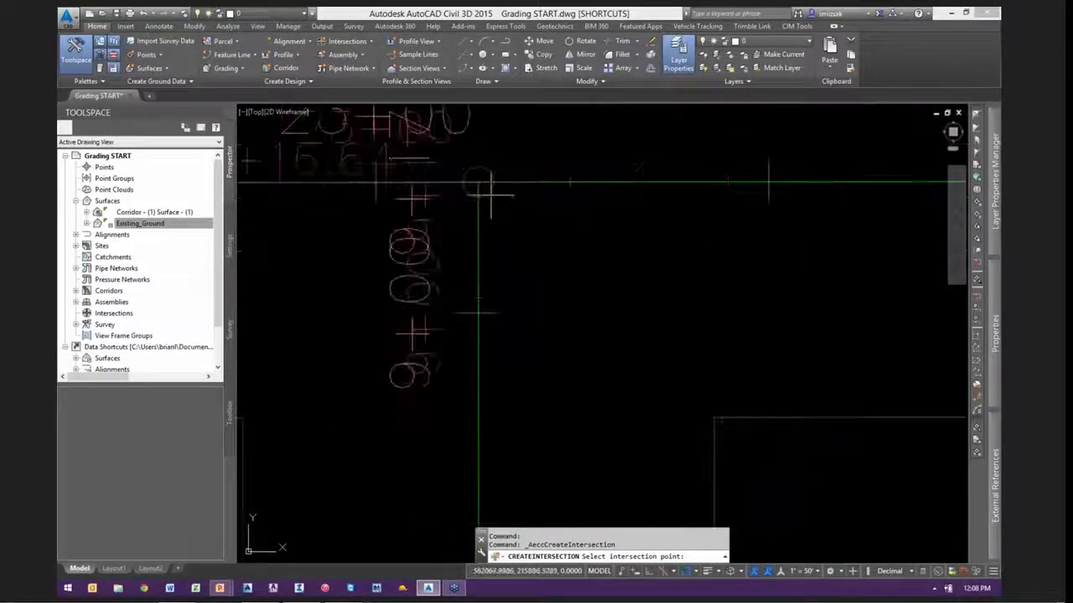
click(478, 182)
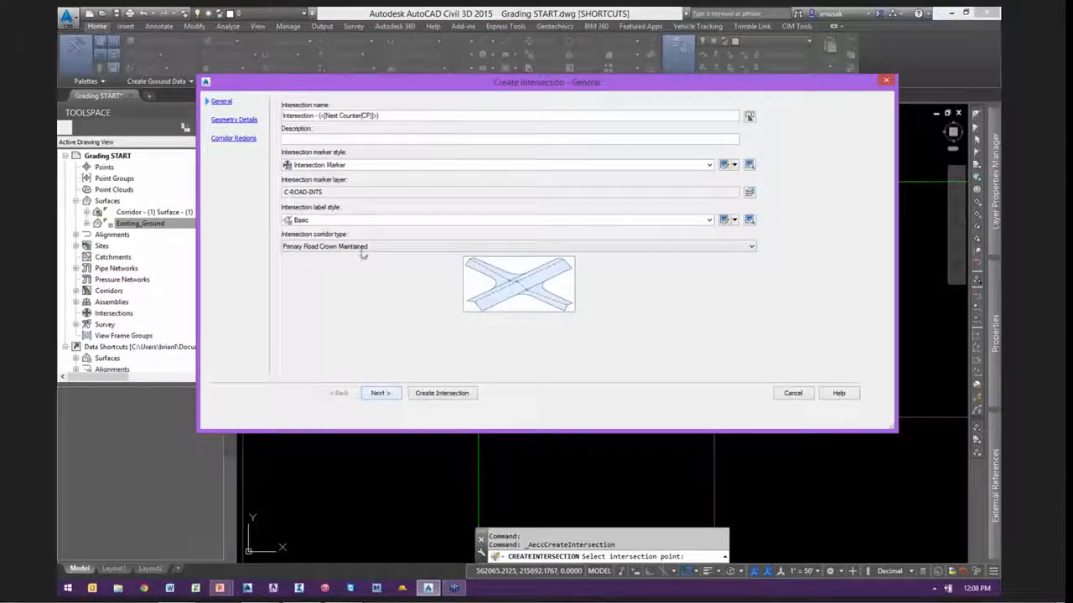
Create the intersection with the default geometry and assemblies, adding it to the existing corridor, Corridor - (1), with daylight to Existing_Ground
click(383, 394)
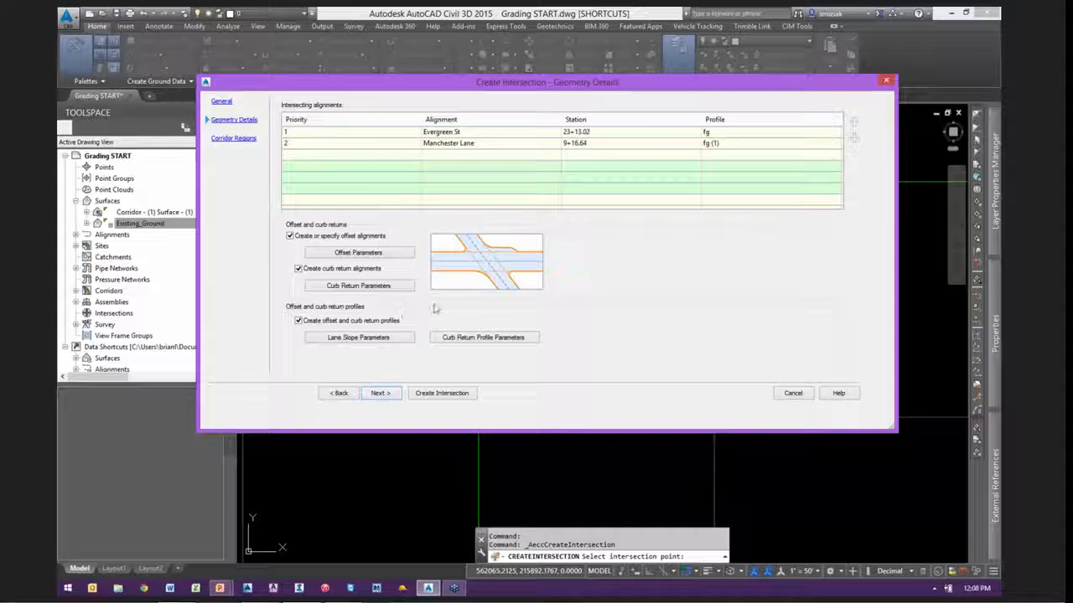
click(384, 394)
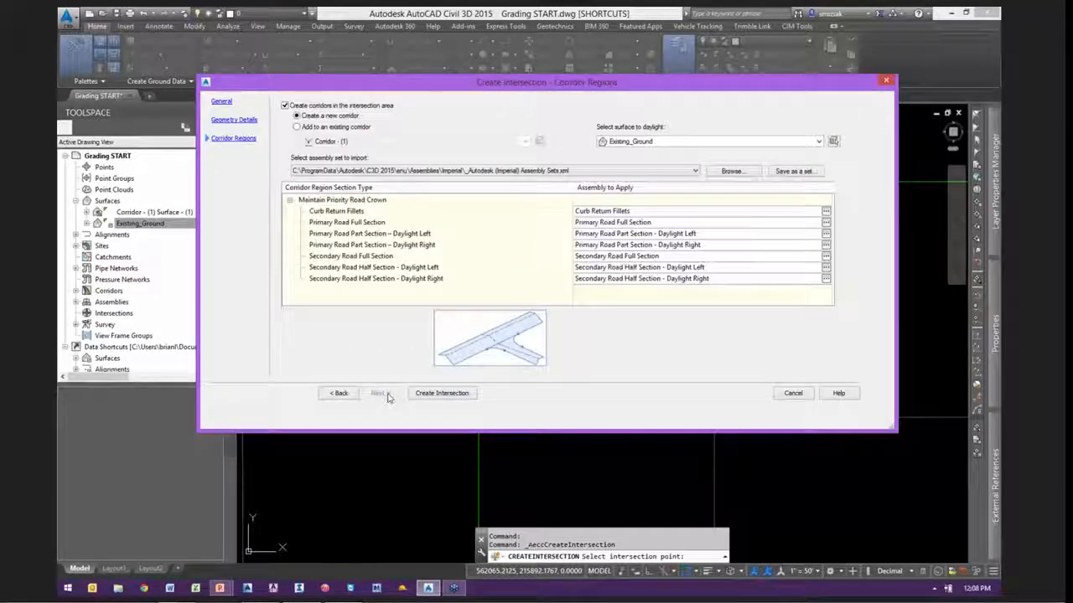
click(345, 127)
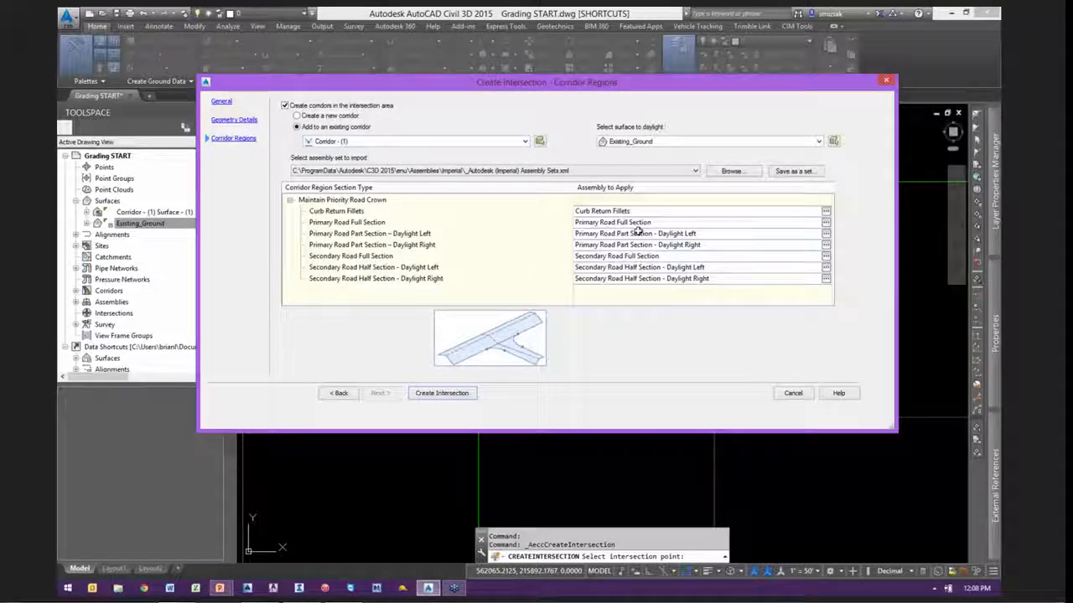
drag(641, 91, 671, 124)
click(470, 428)
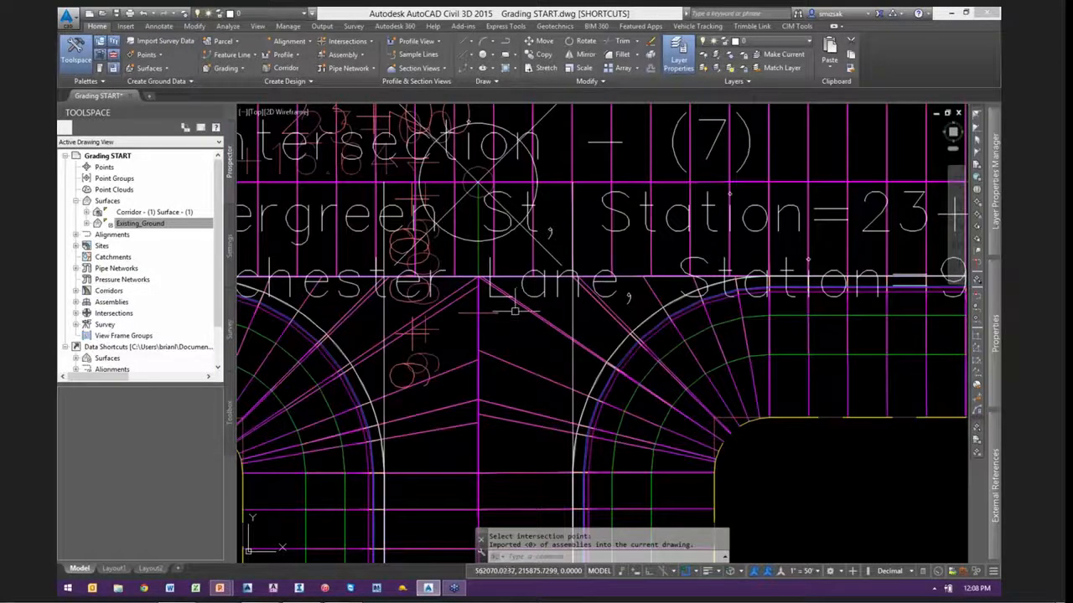
Move the intersection label off the road into the lots northwest of the intersection so that it has a leader
scroll(515, 311, down, 5)
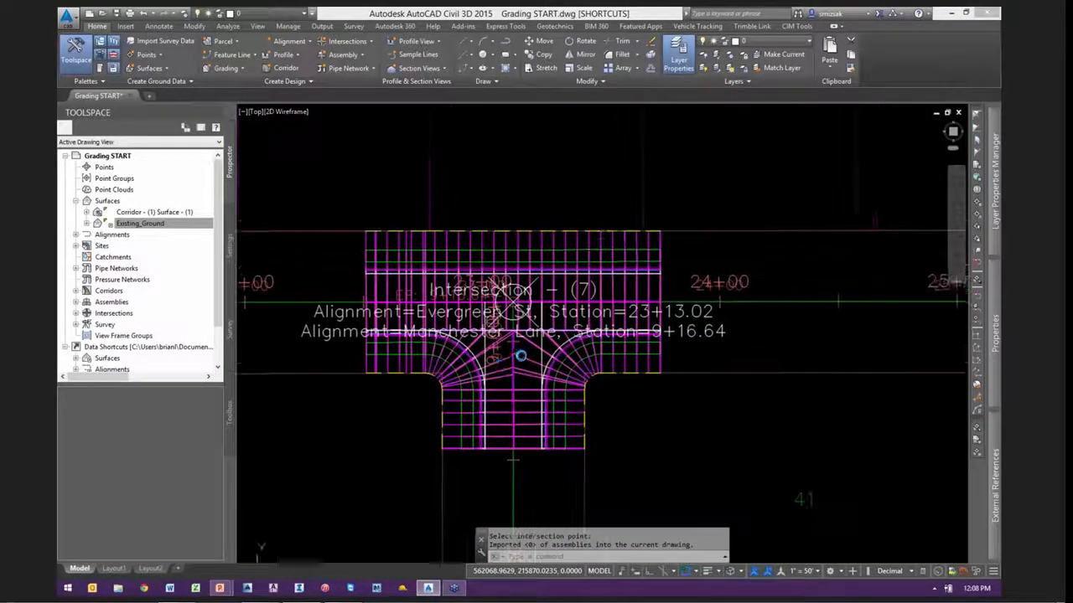
middle_drag(520, 355, 528, 356)
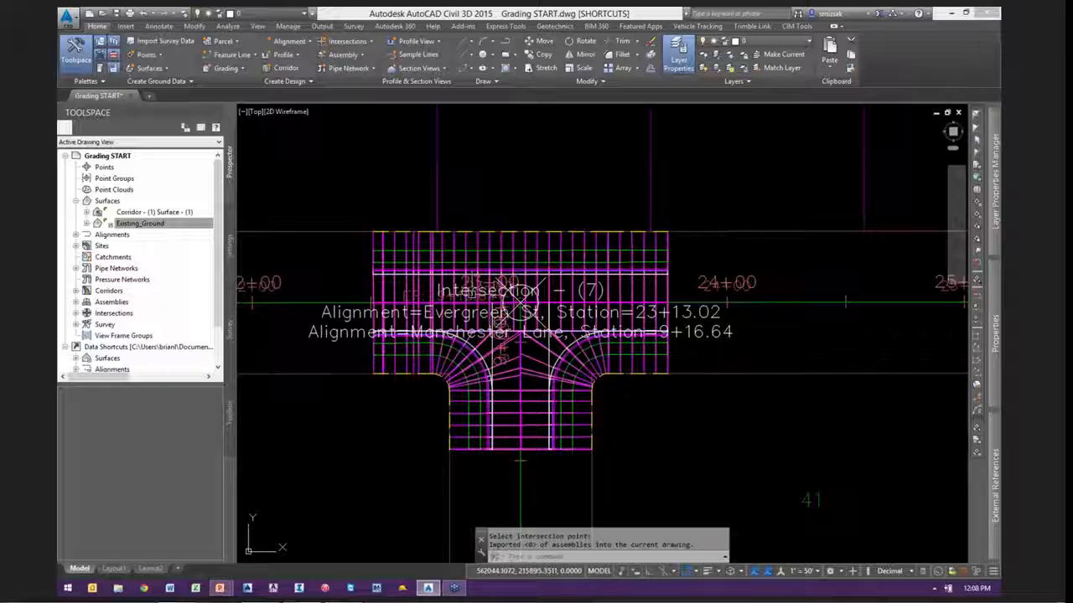
click(349, 315)
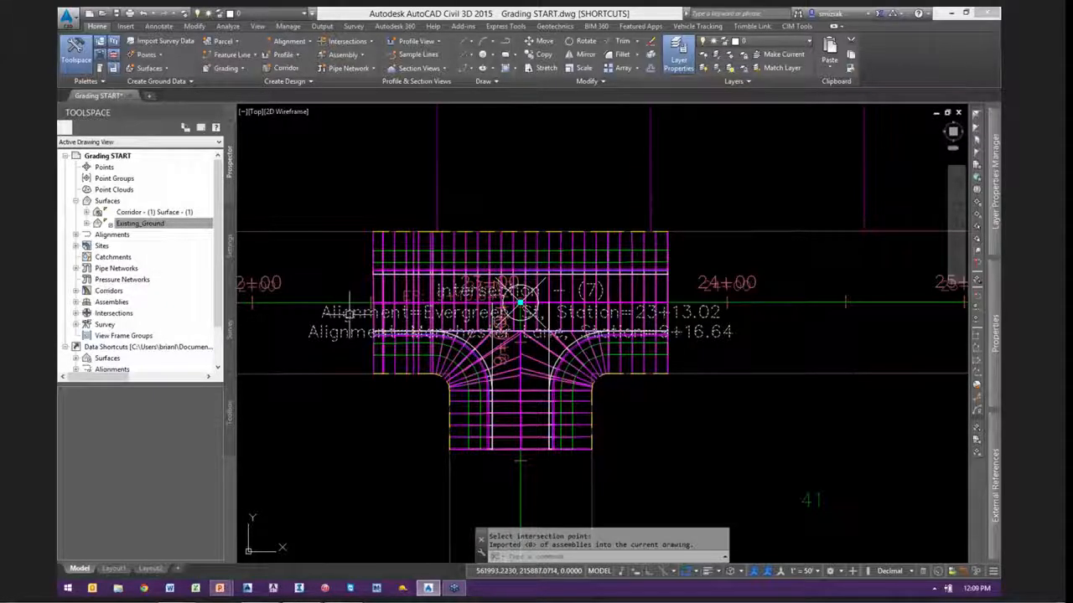
click(520, 303)
scroll(515, 293, down, 3)
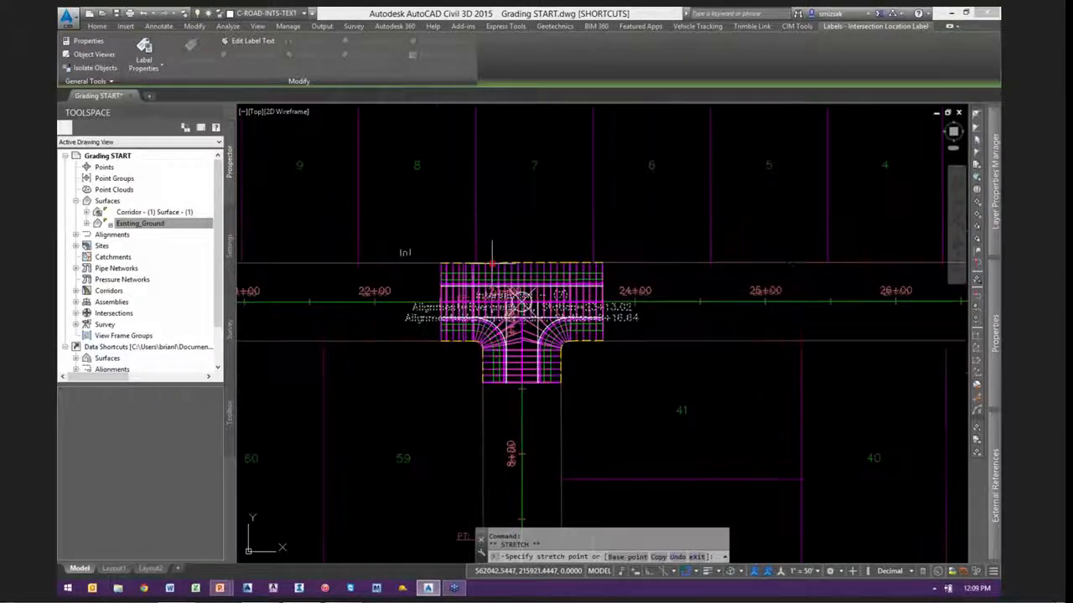
click(433, 223)
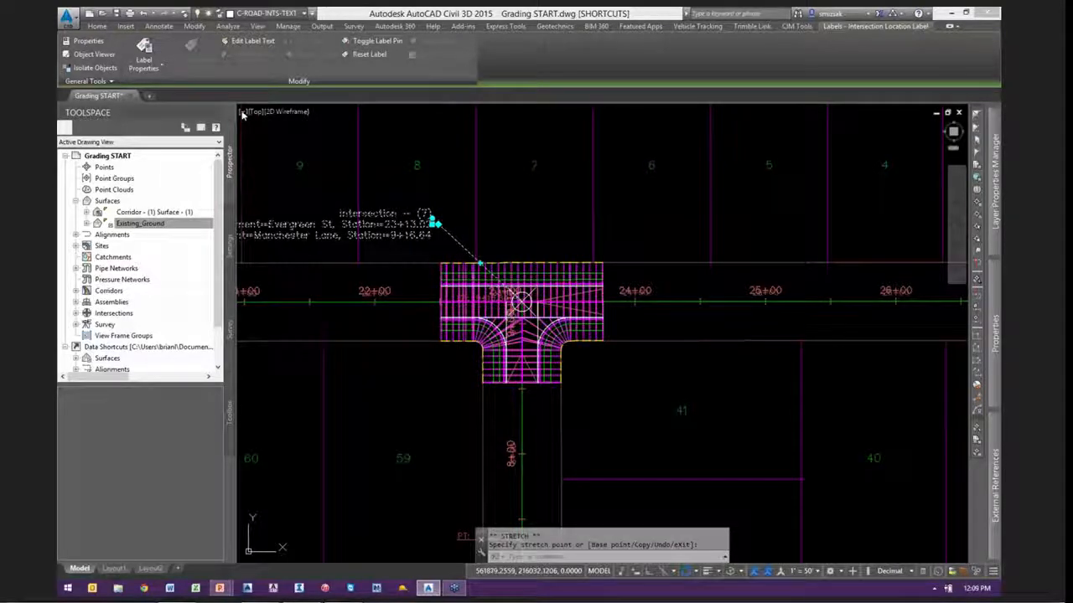
Split model space into two vertical viewports
click(243, 114)
mouse_move(314, 138)
click(415, 164)
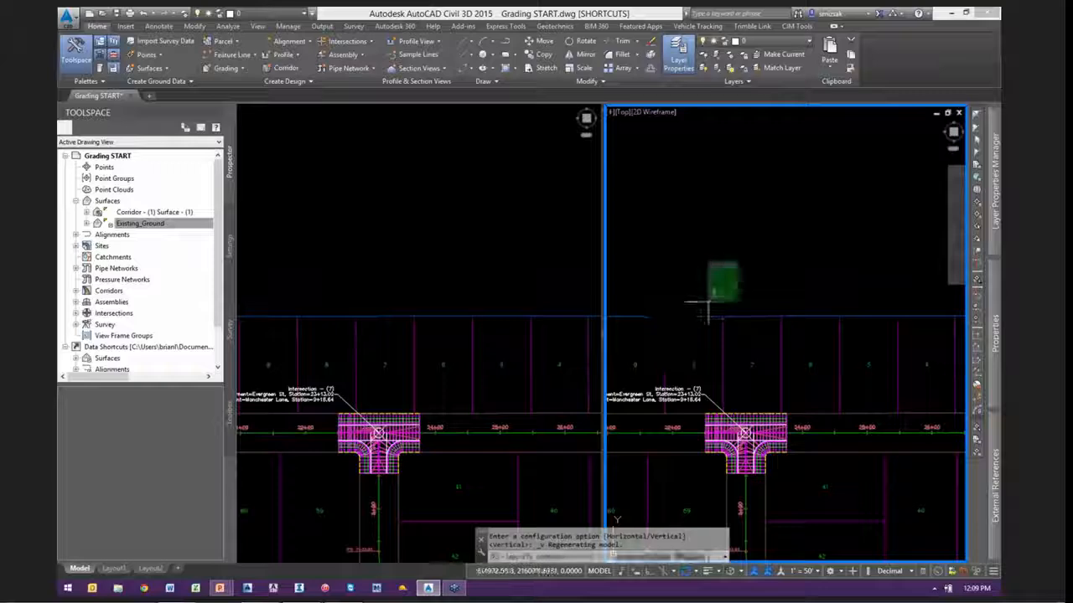
Examine the column of road assemblies above the profile view in one viewport and the intersection corridor in the other
scroll(708, 301, down, 5)
key(Escape)
middle_drag(841, 338, 596, 371)
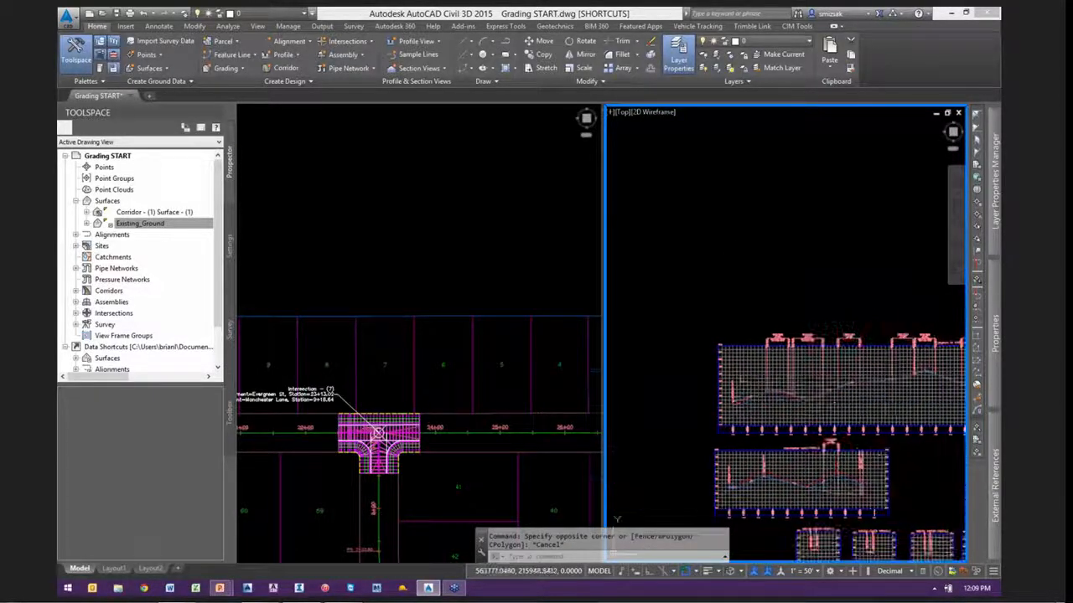
scroll(840, 381, up, 5)
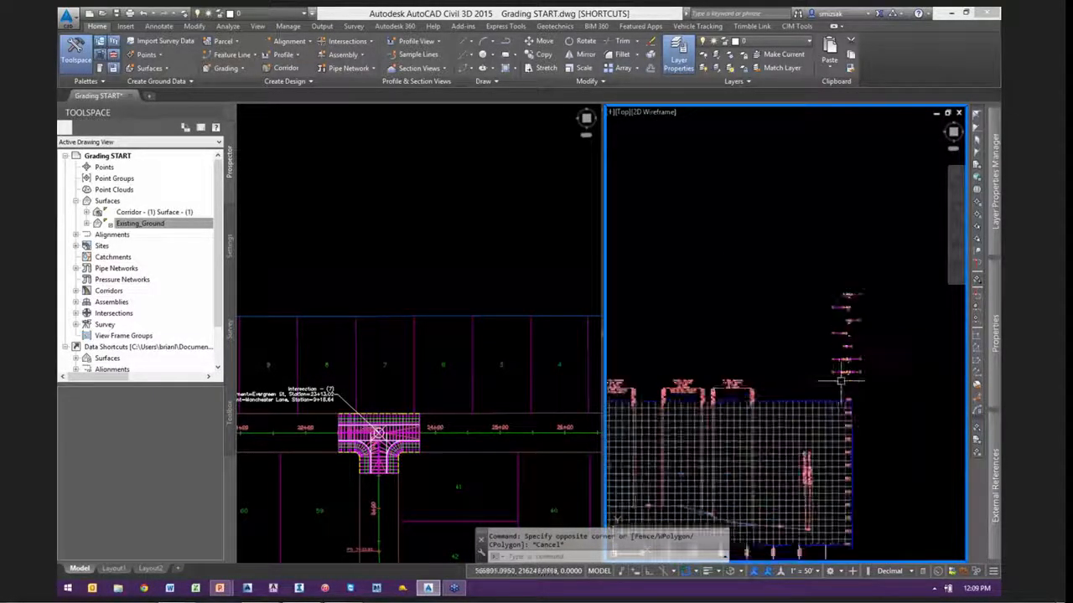
scroll(840, 381, up, 6)
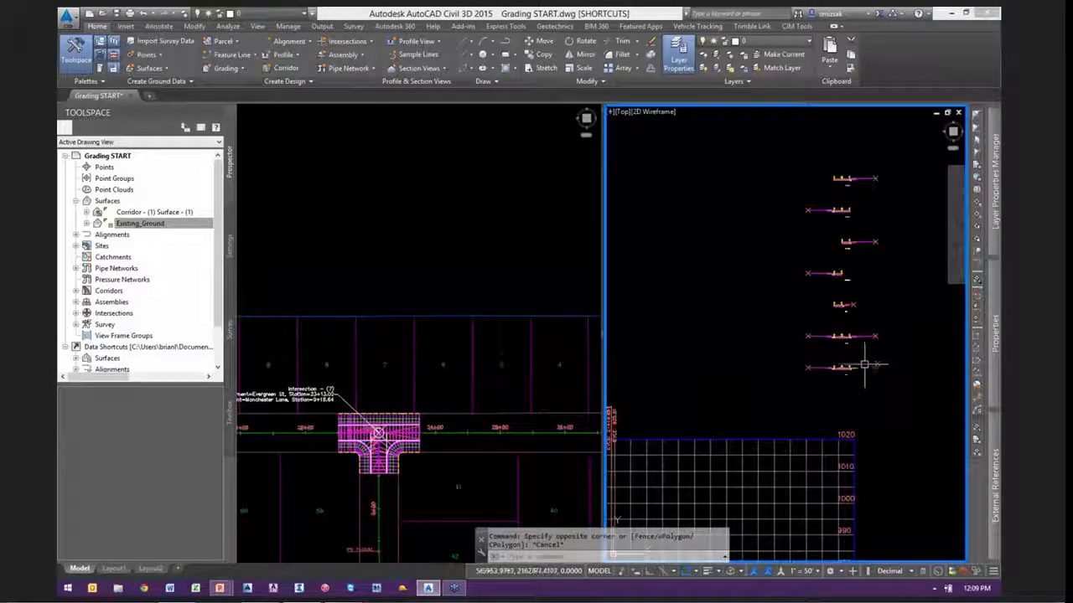
click(474, 237)
scroll(453, 277, down, 3)
scroll(419, 328, up, 8)
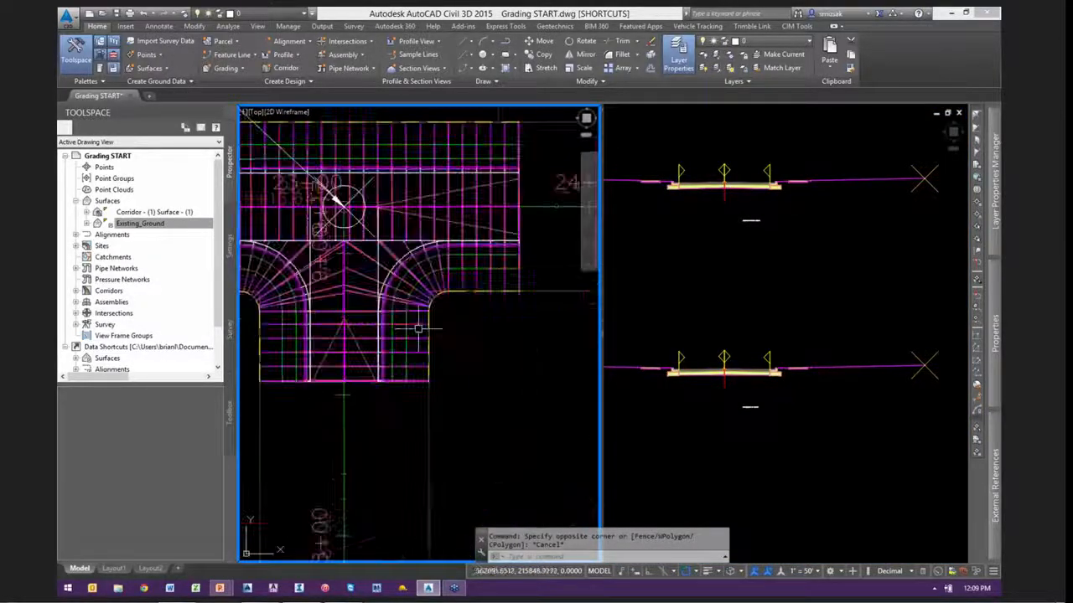
Check the properties of the LinkOffsetAndSlope subassembly beyond the sidewalk of the road assembly
click(801, 396)
scroll(830, 368, up, 6)
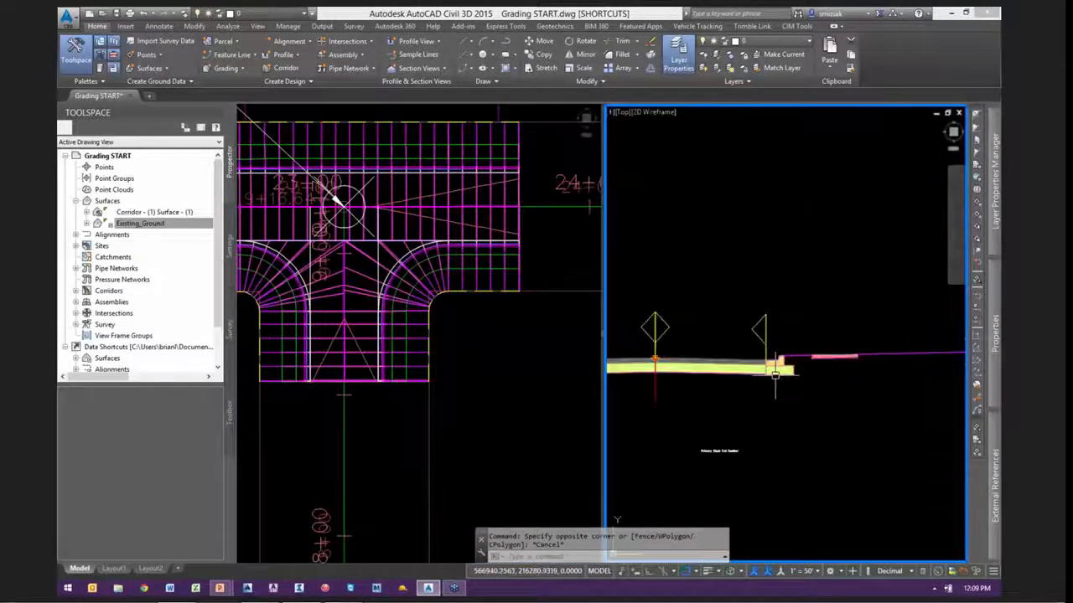
middle_drag(830, 369, 701, 376)
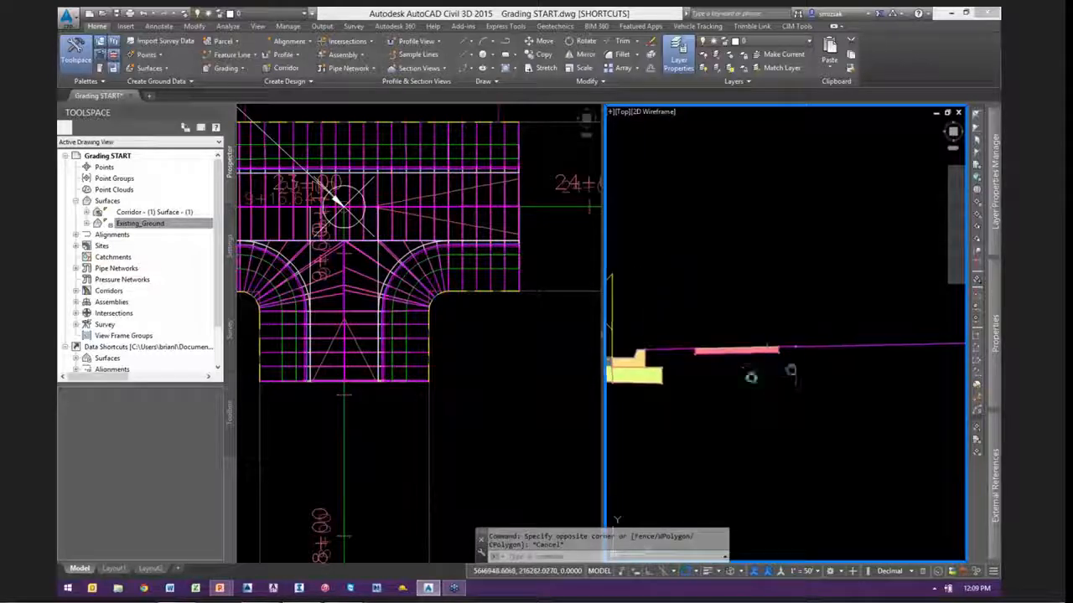
middle_drag(791, 371, 669, 389)
key(Escape)
click(672, 368)
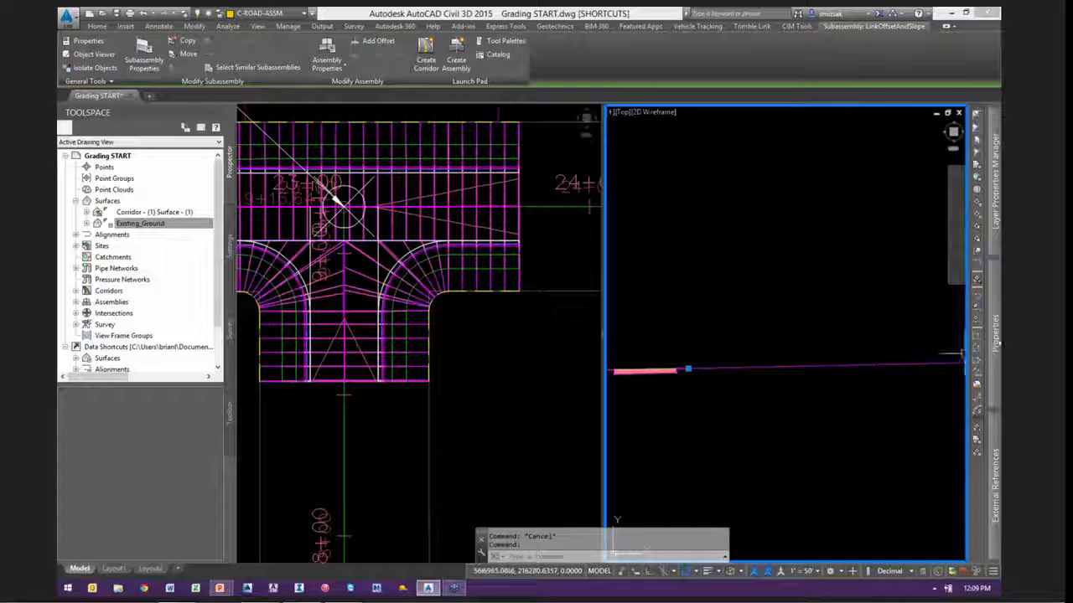
mouse_move(989, 334)
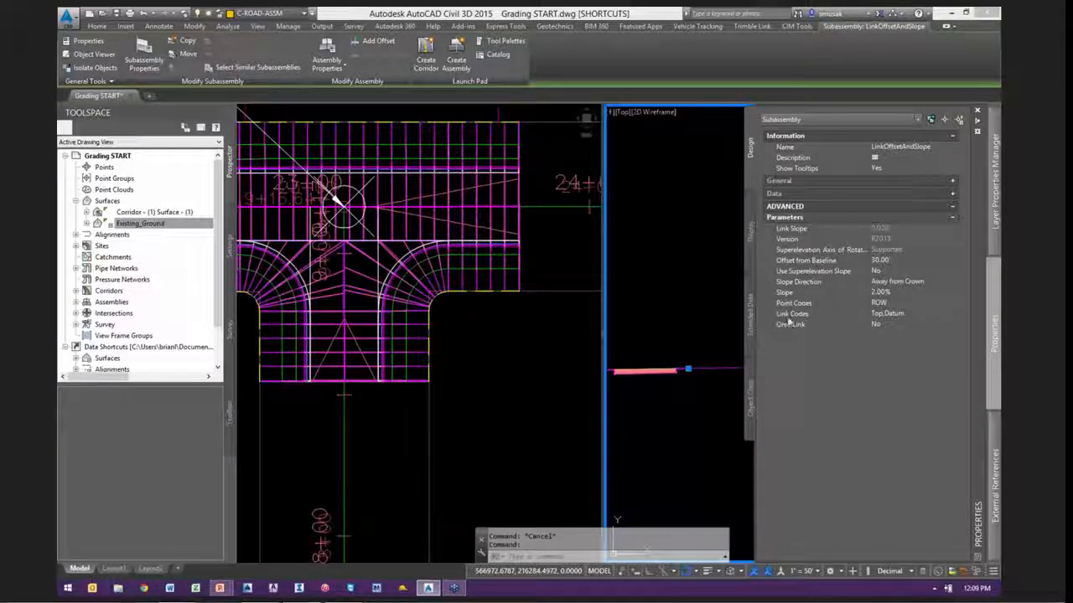
Compare the outer edge of the intersection corridor with the outer end of the road assembly's daylight link
click(381, 427)
scroll(384, 401, up, 3)
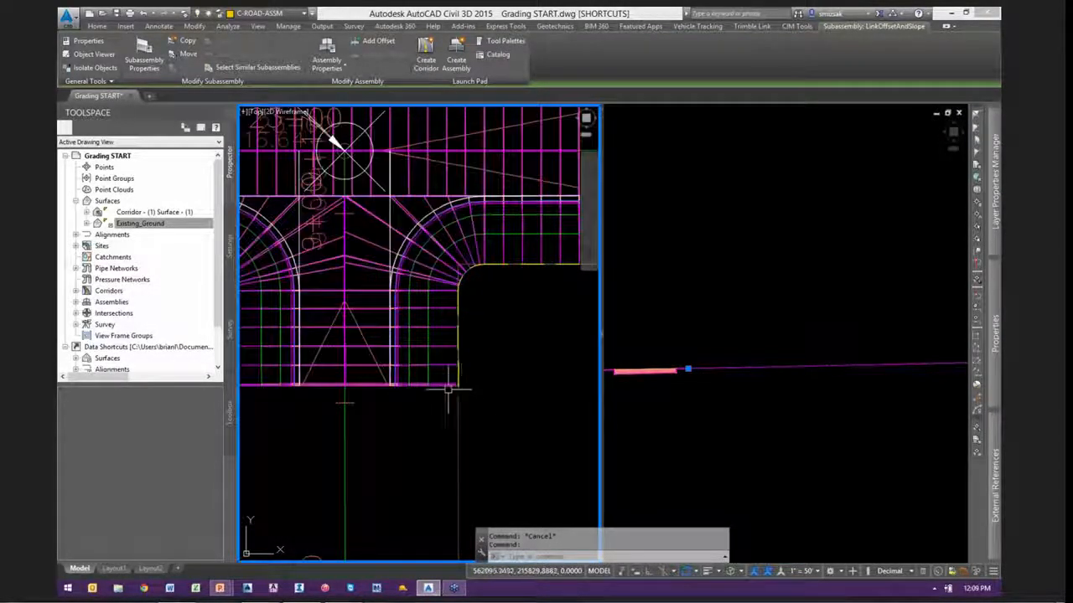
scroll(439, 389, down, 1)
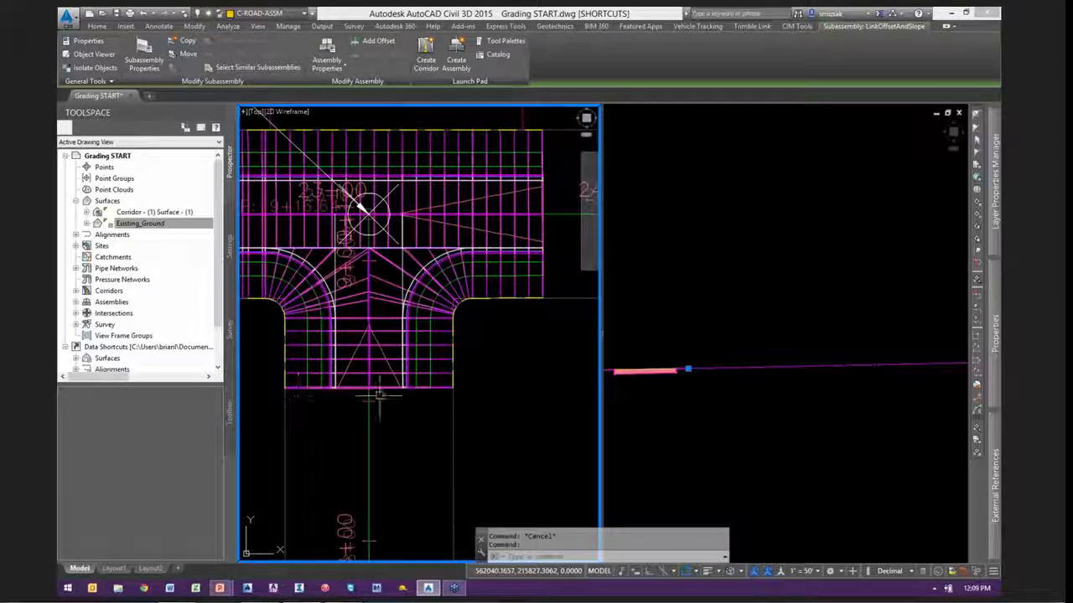
click(727, 295)
scroll(779, 299, down, 5)
key(Escape)
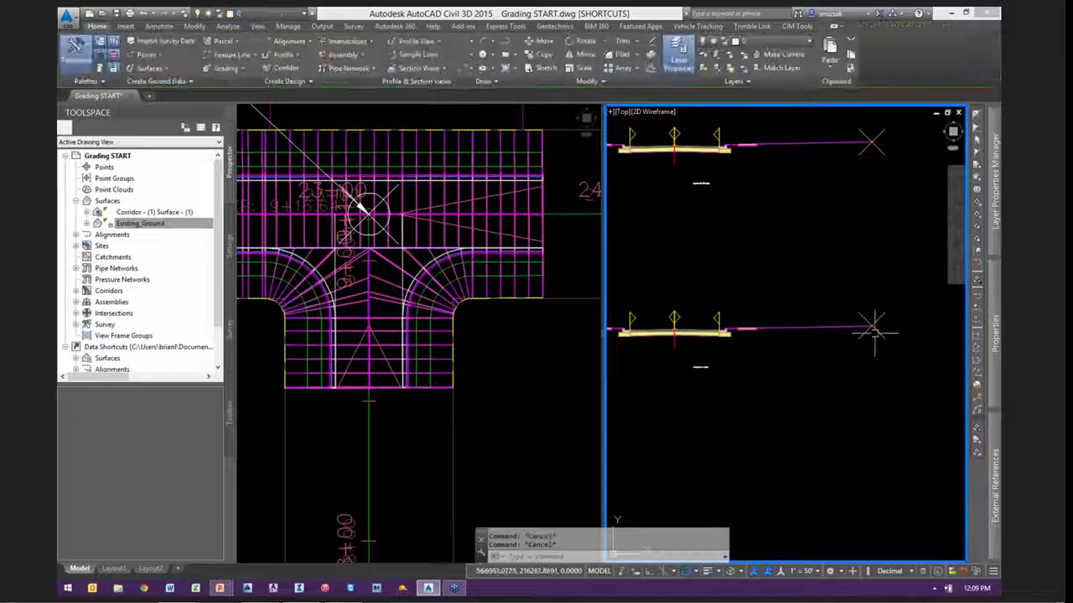
scroll(874, 332, up, 4)
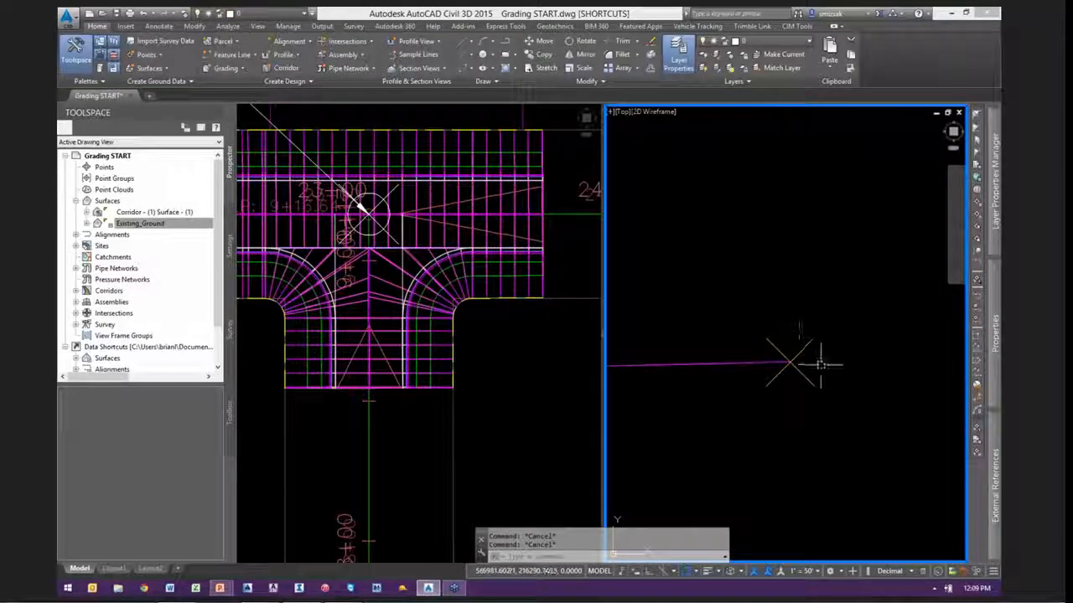
scroll(803, 355, up, 2)
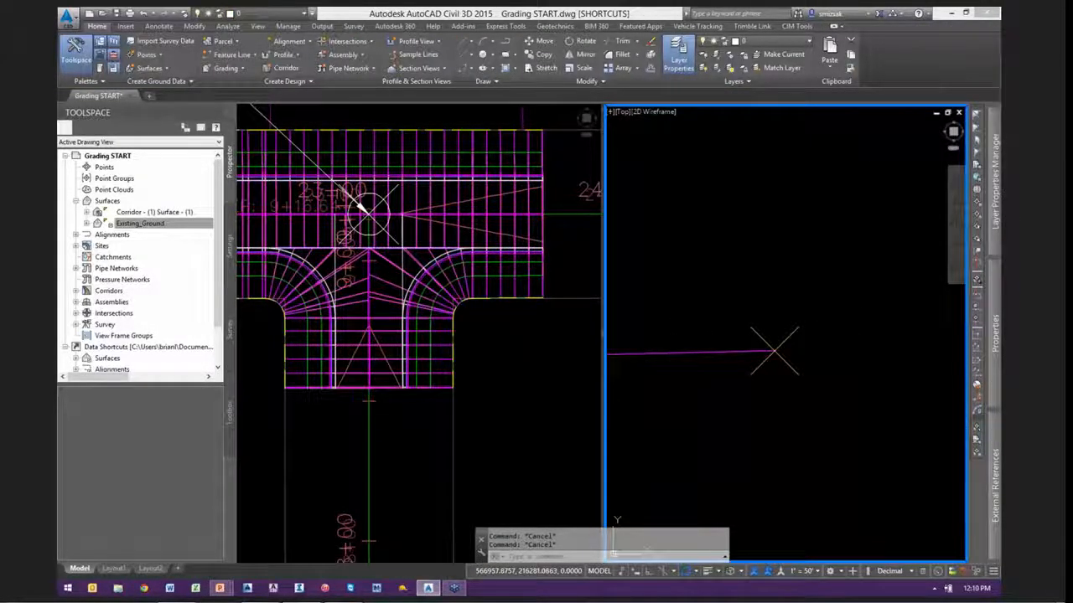
Try to create an intersection where the cul-de-sac centerline meets Manchester Lane
click(495, 359)
scroll(495, 344, down, 3)
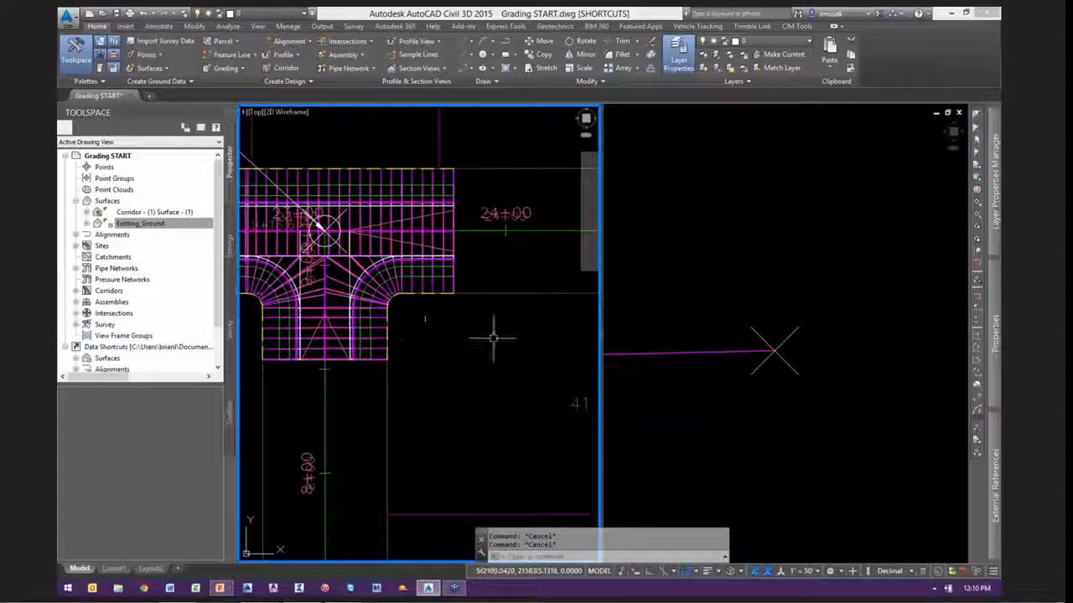
scroll(475, 358, down, 4)
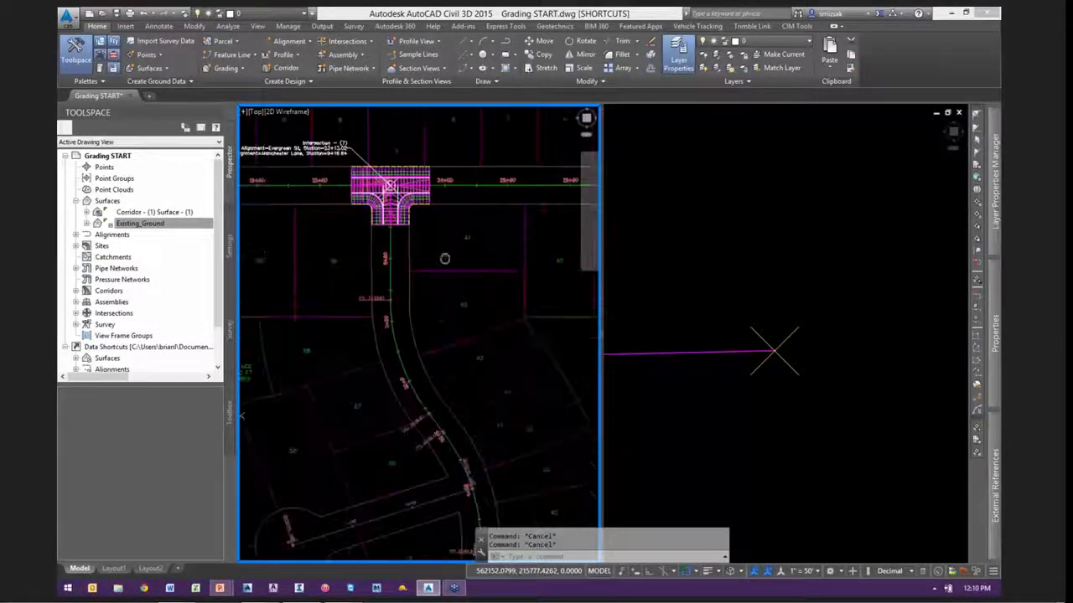
click(347, 40)
click(352, 79)
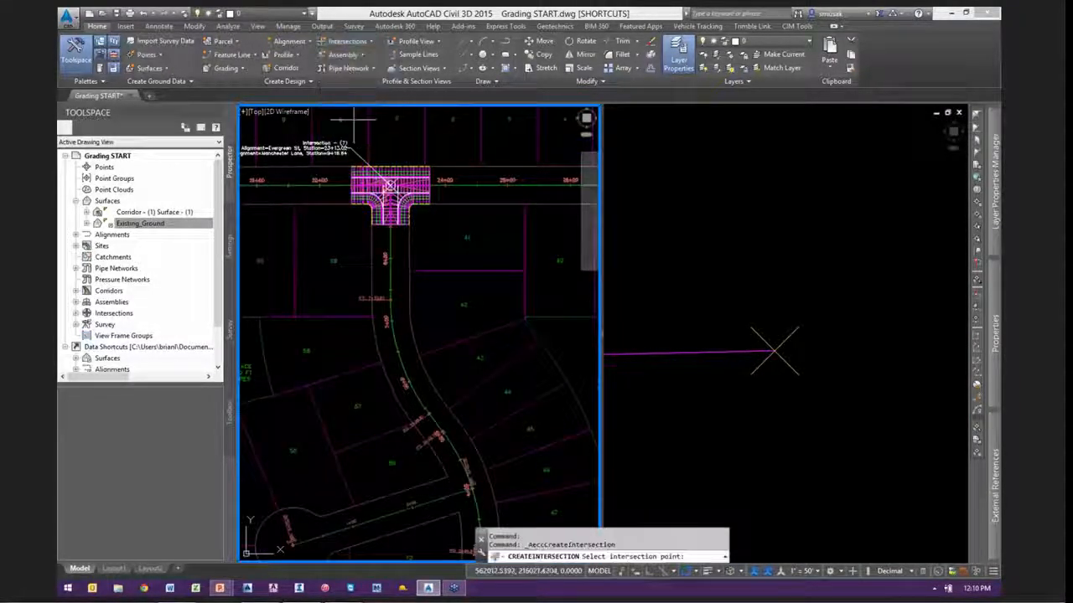
scroll(470, 369, up, 10)
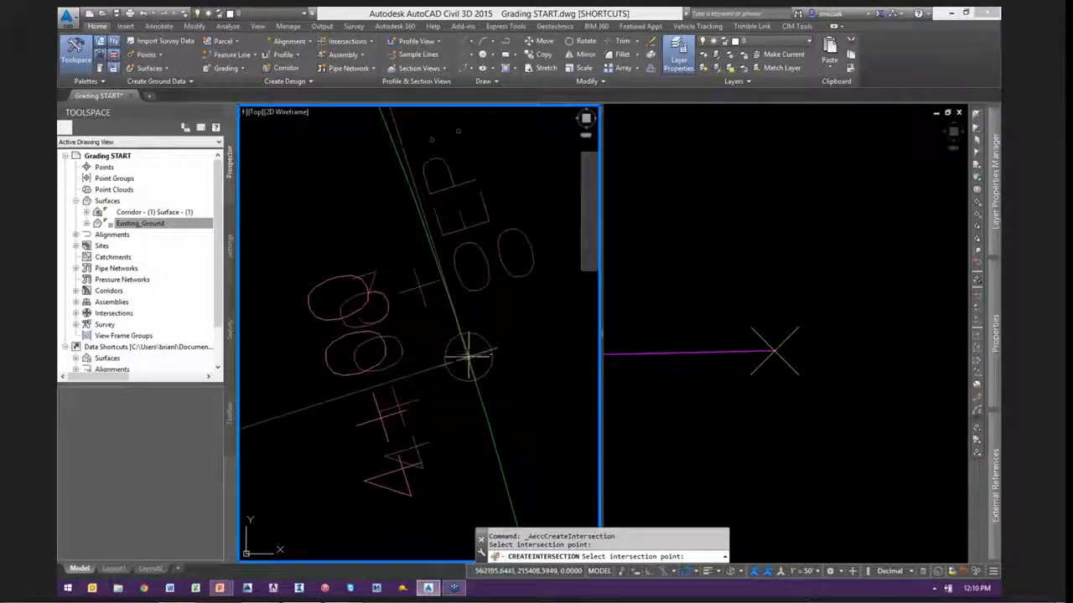
scroll(467, 362, up, 5)
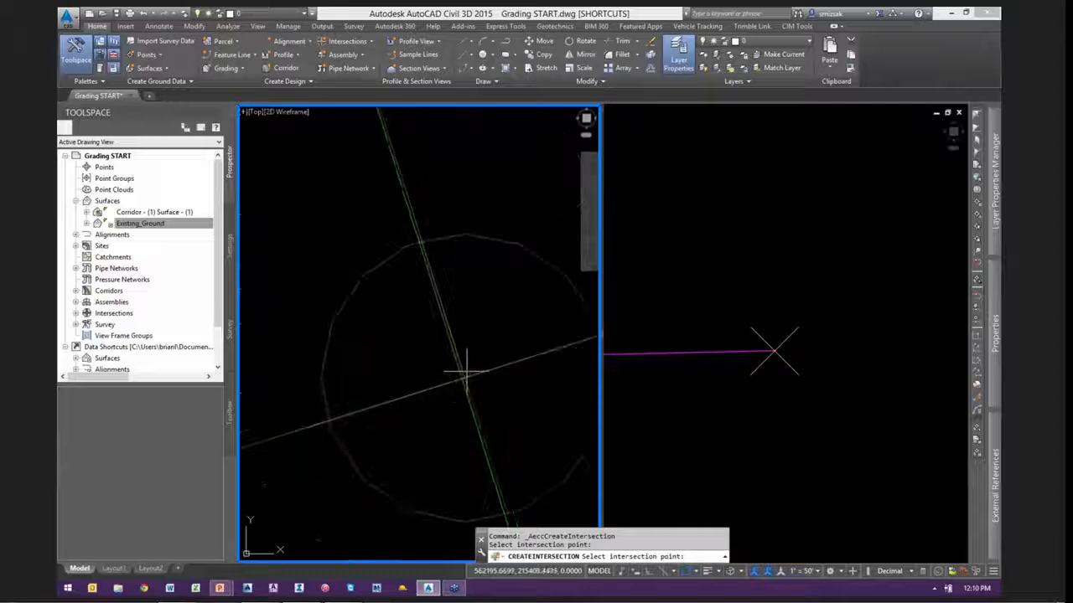
scroll(462, 381, up, 3)
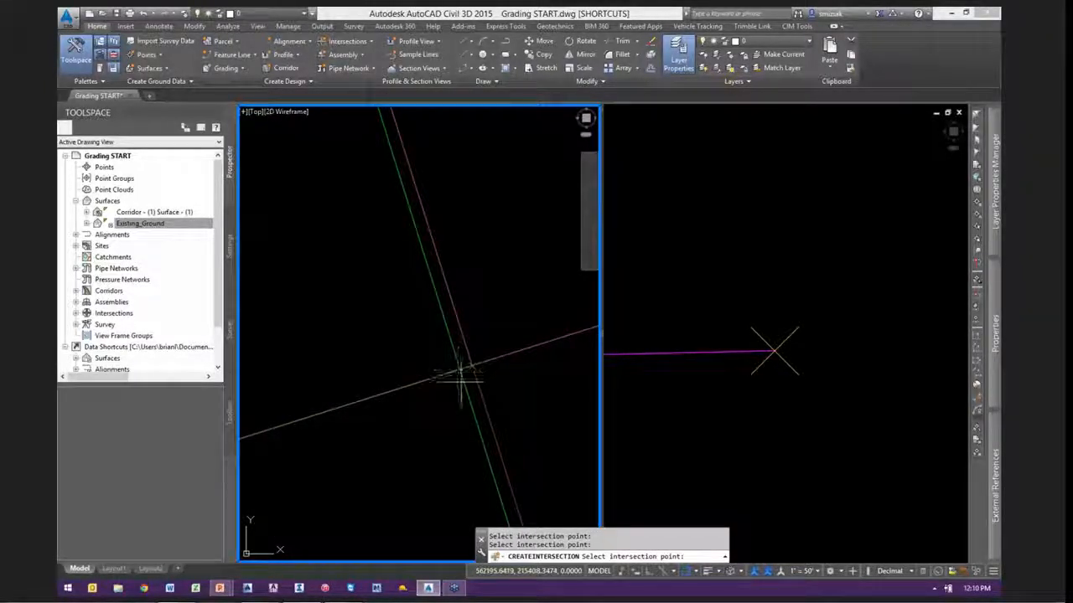
scroll(465, 376, down, 4)
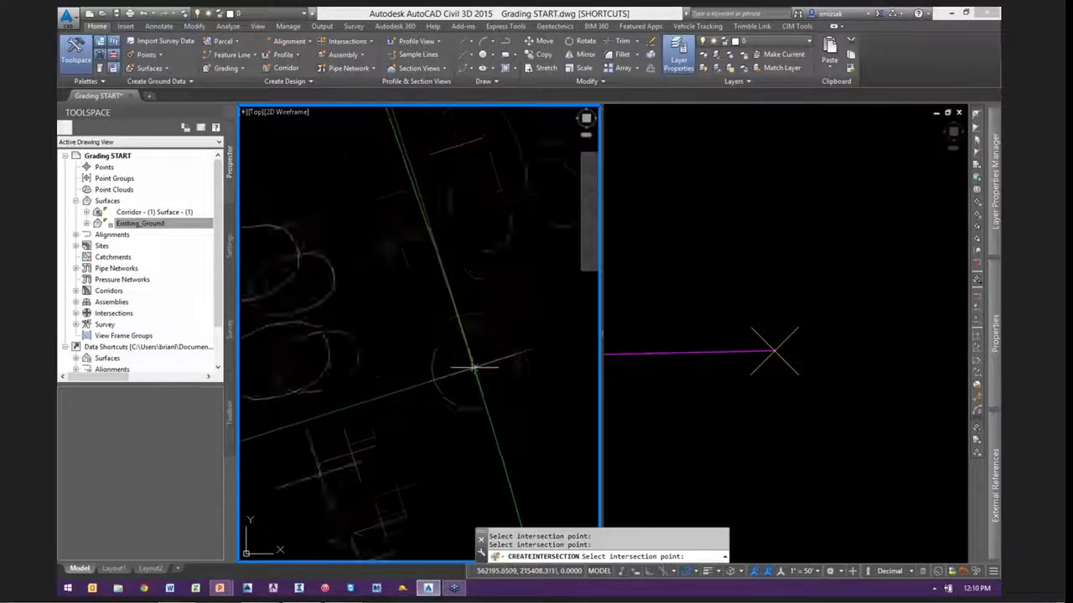
scroll(465, 377, up, 3)
key(Escape)
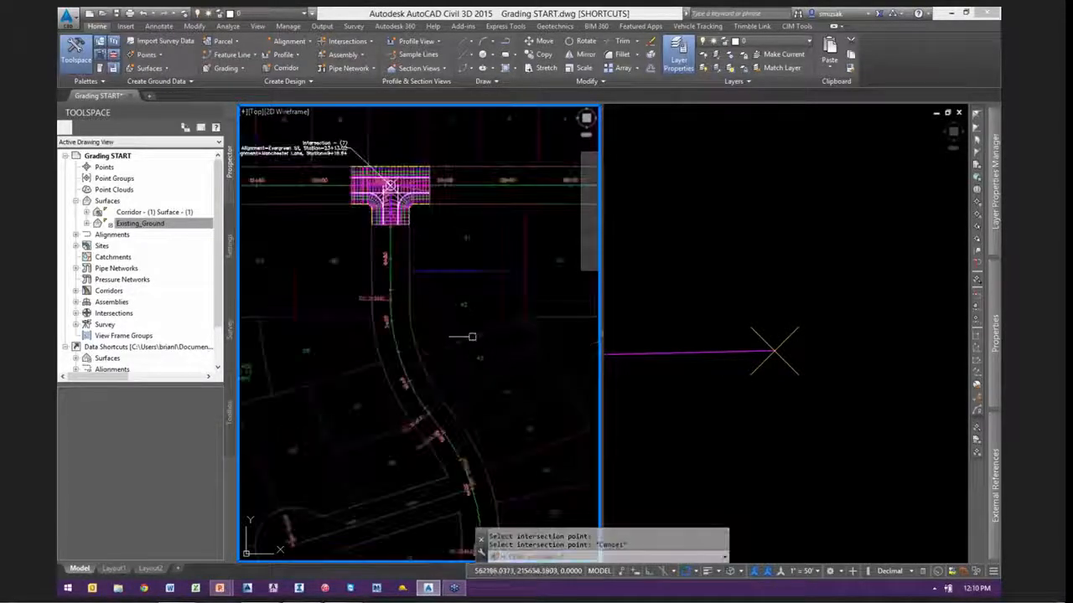
Regenerate all viewports and retry creating the intersection at the cul-de-sac and Manchester Lane crossing
text(REA)
key(Return)
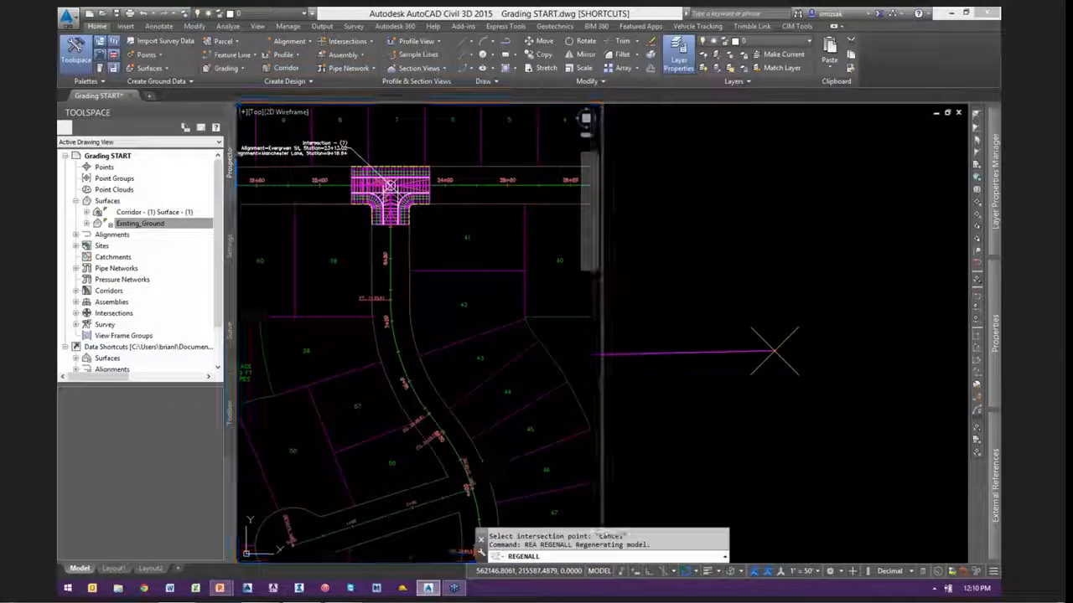
middle_drag(488, 461, 503, 293)
scroll(472, 374, up, 6)
scroll(472, 375, down, 8)
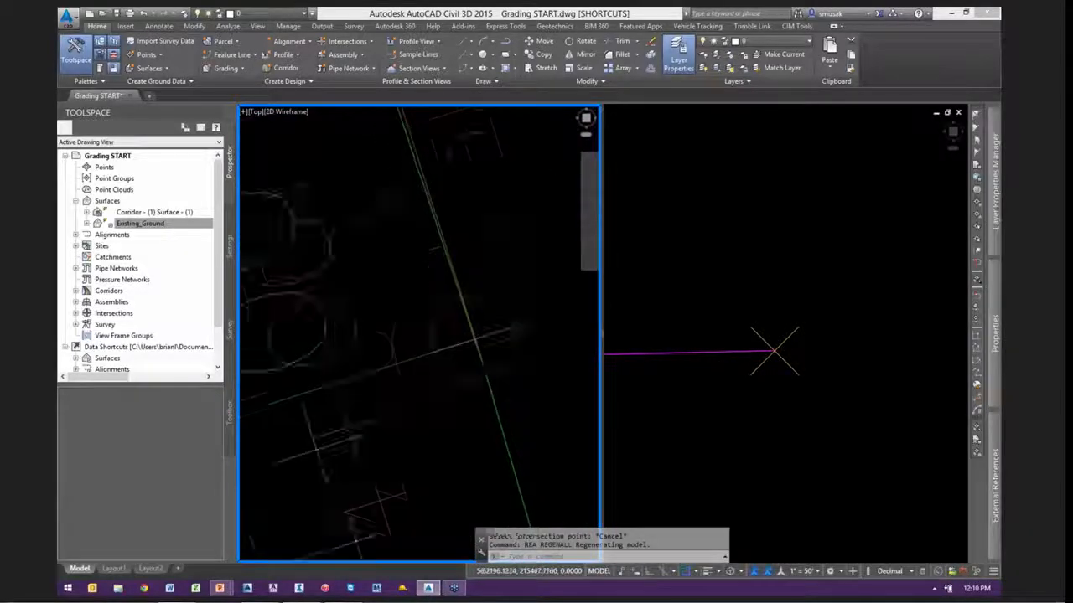
click(347, 41)
click(362, 57)
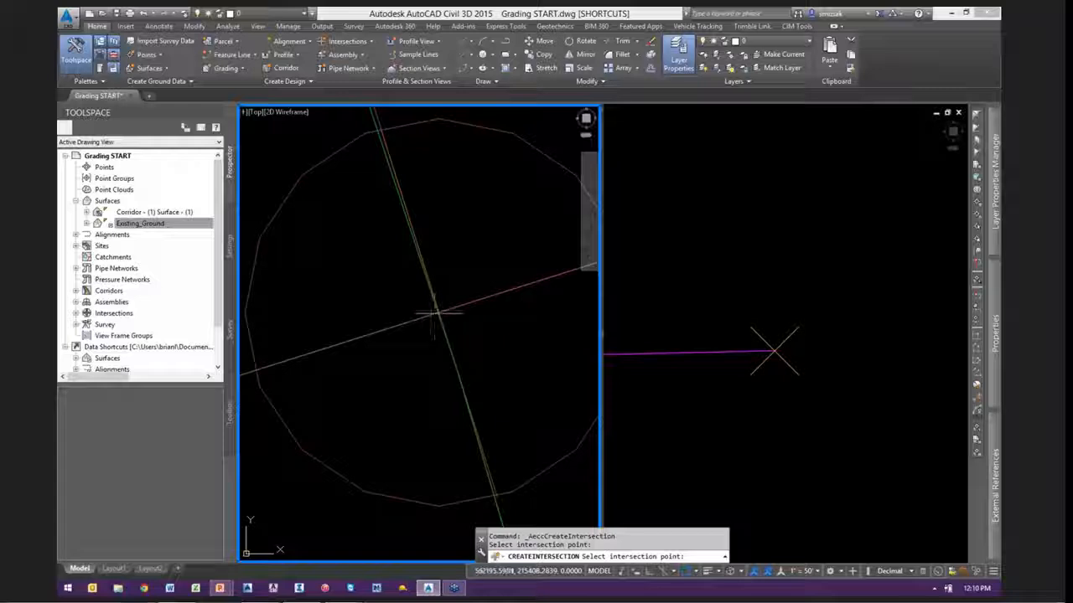
scroll(450, 324, down, 8)
scroll(460, 322, up, 10)
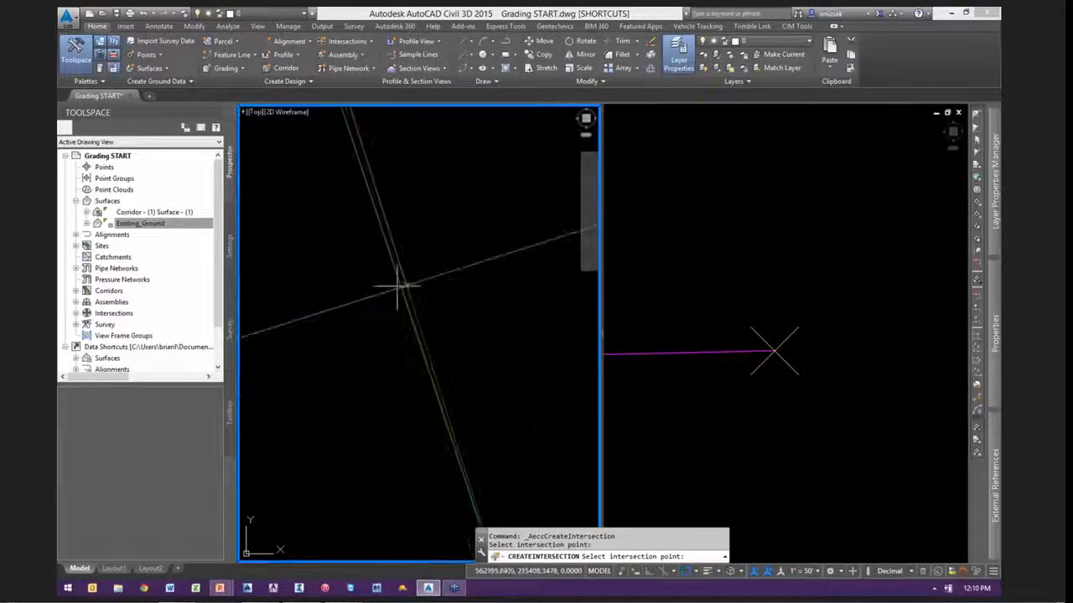
scroll(398, 287, up, 3)
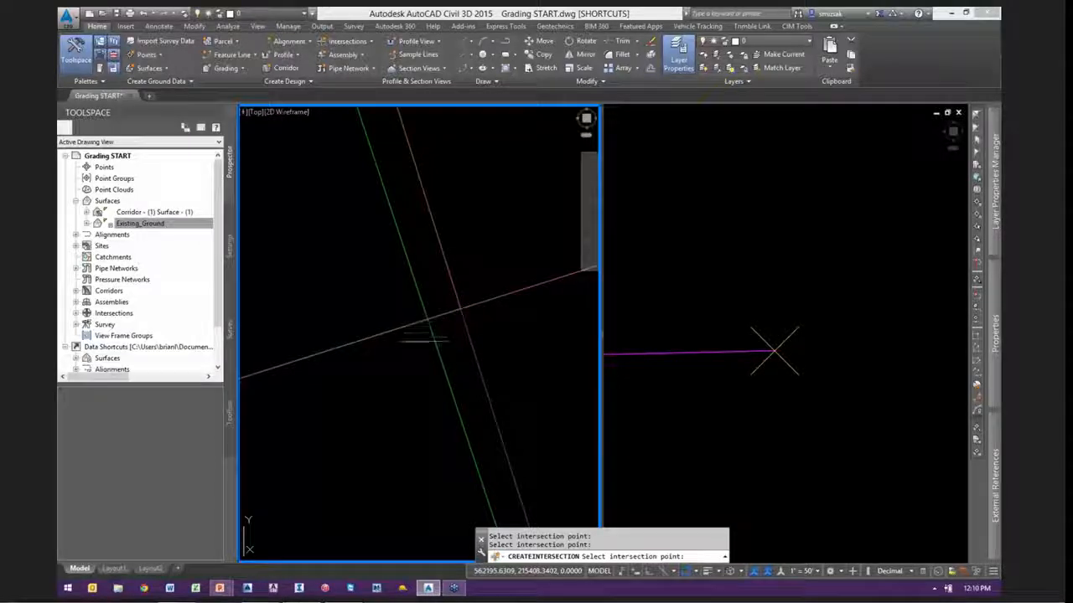
scroll(424, 339, down, 3)
key(Escape)
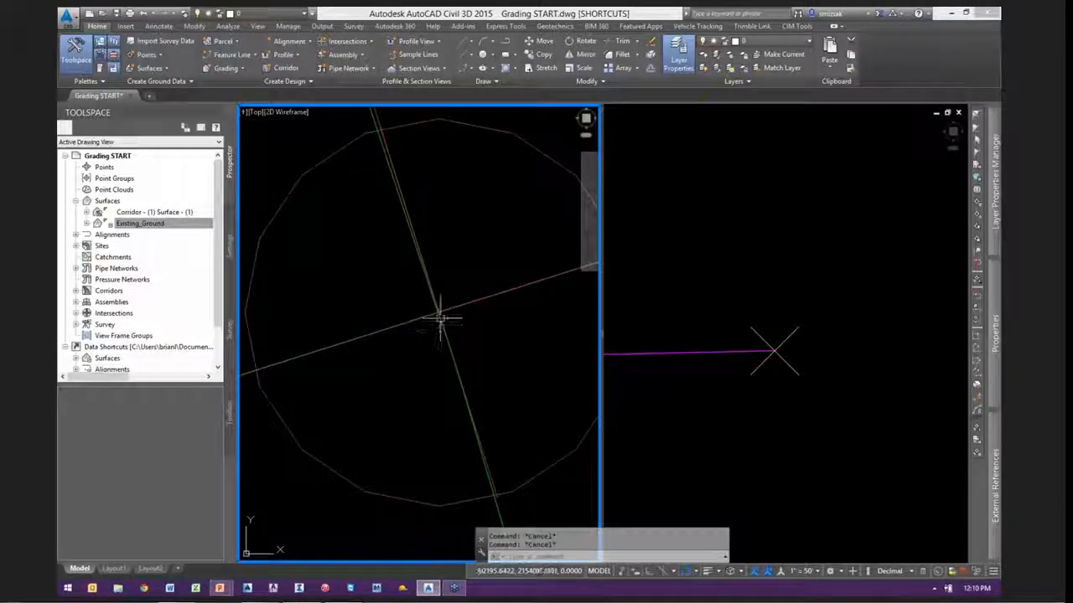
Regenerate the model and inspect the cul-de-sac's centerline where it joins Manchester Lane
text(rea REGENALL Regenerating model.)
key(Return)
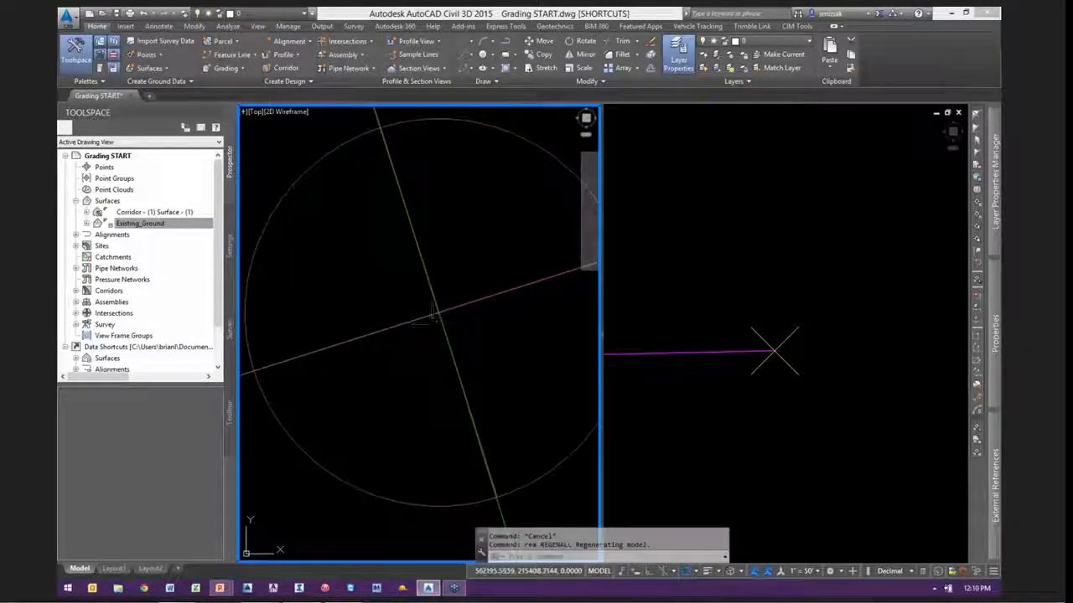
scroll(452, 325, up, 5)
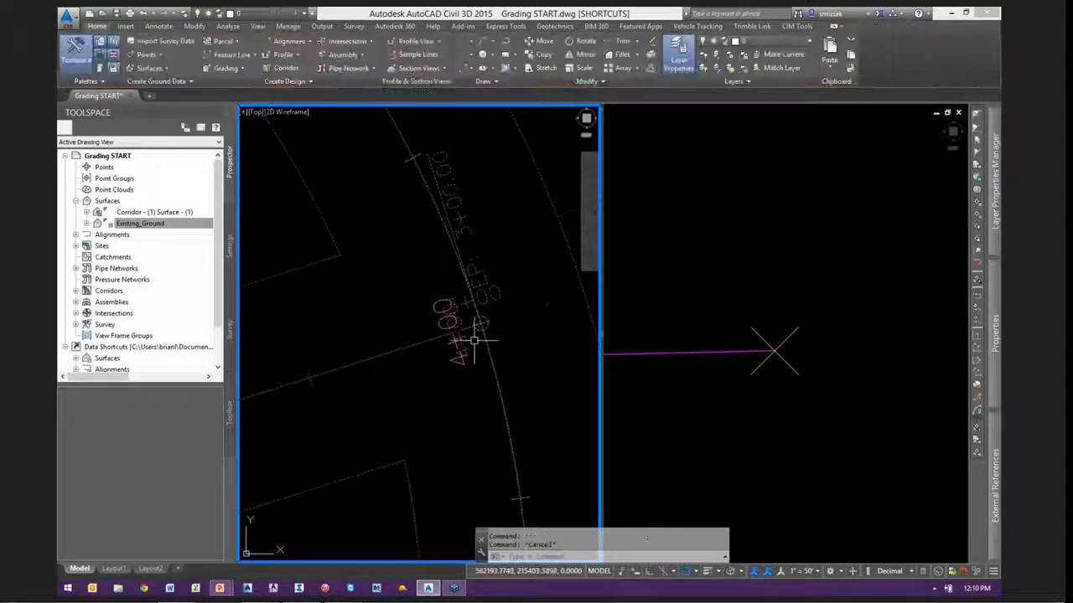
scroll(474, 339, down, 8)
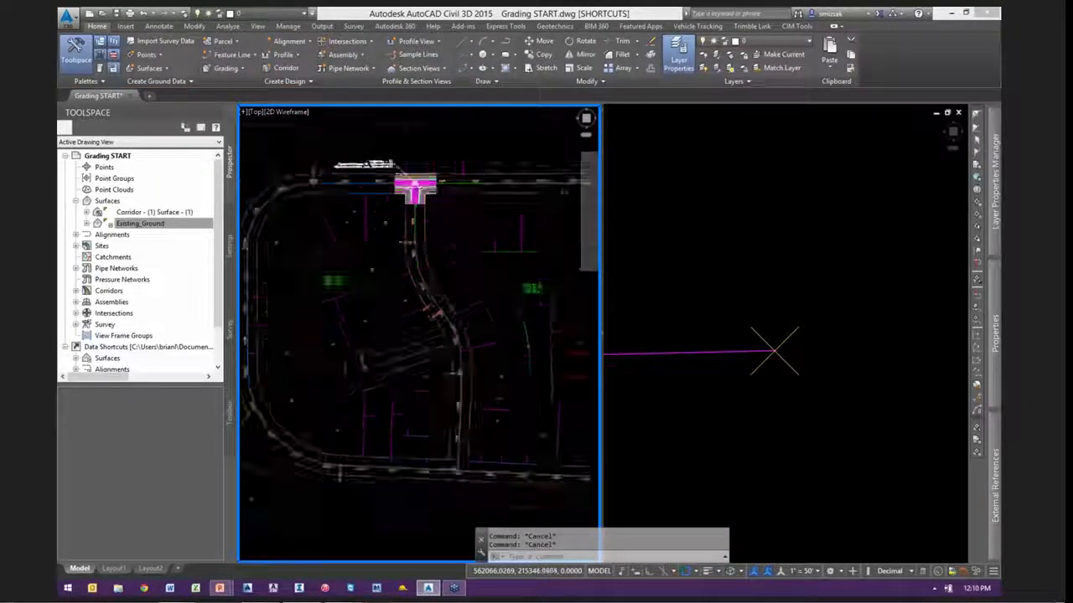
scroll(405, 356, up, 6)
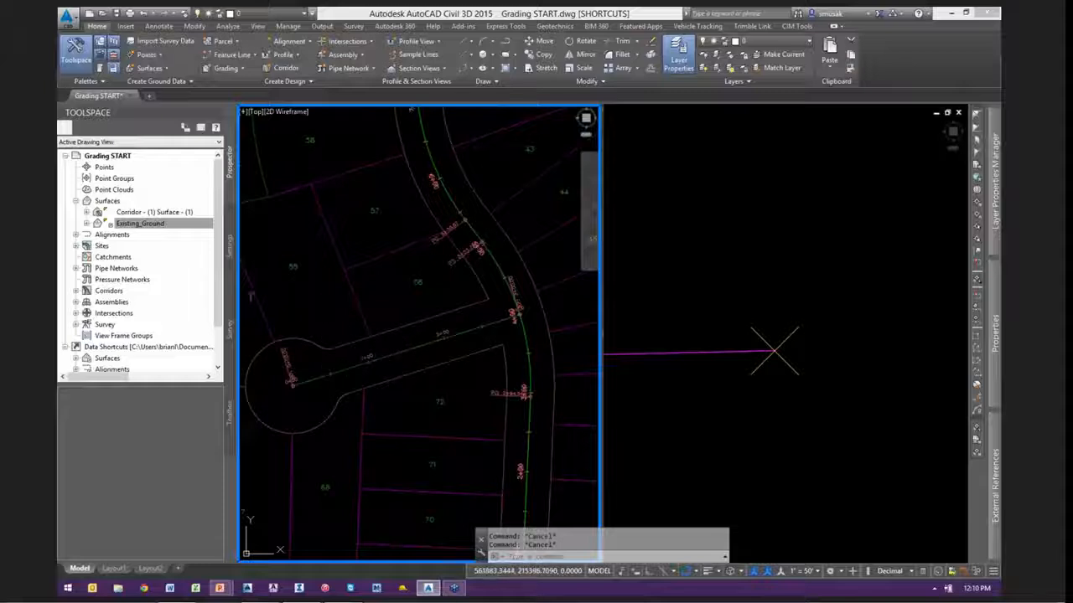
Expand the drawing's alignments to check which centerline alignments it contains
click(163, 223)
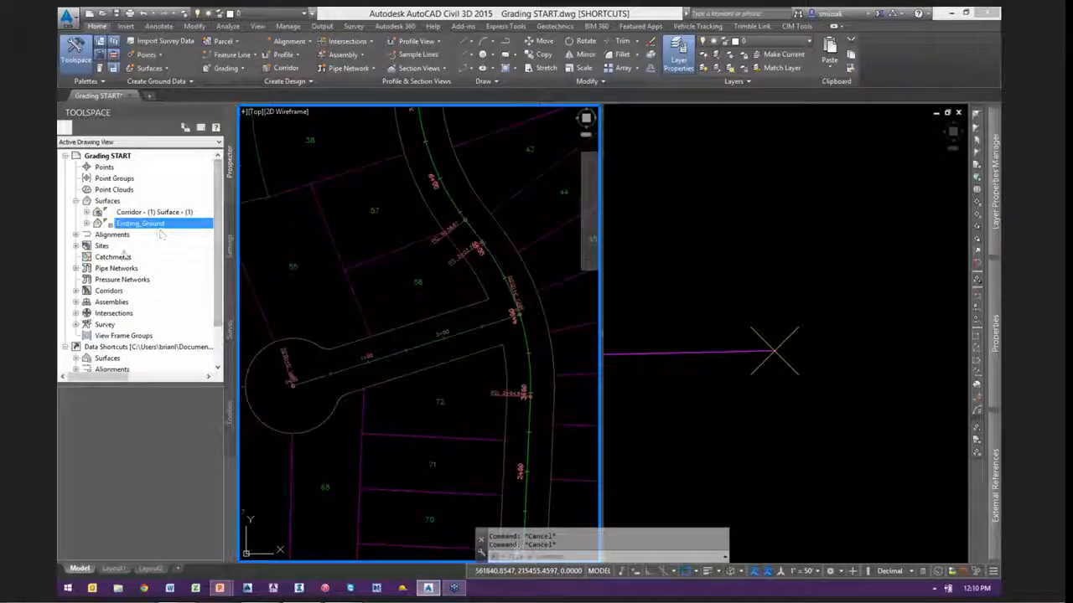
double_click(111, 235)
double_click(139, 245)
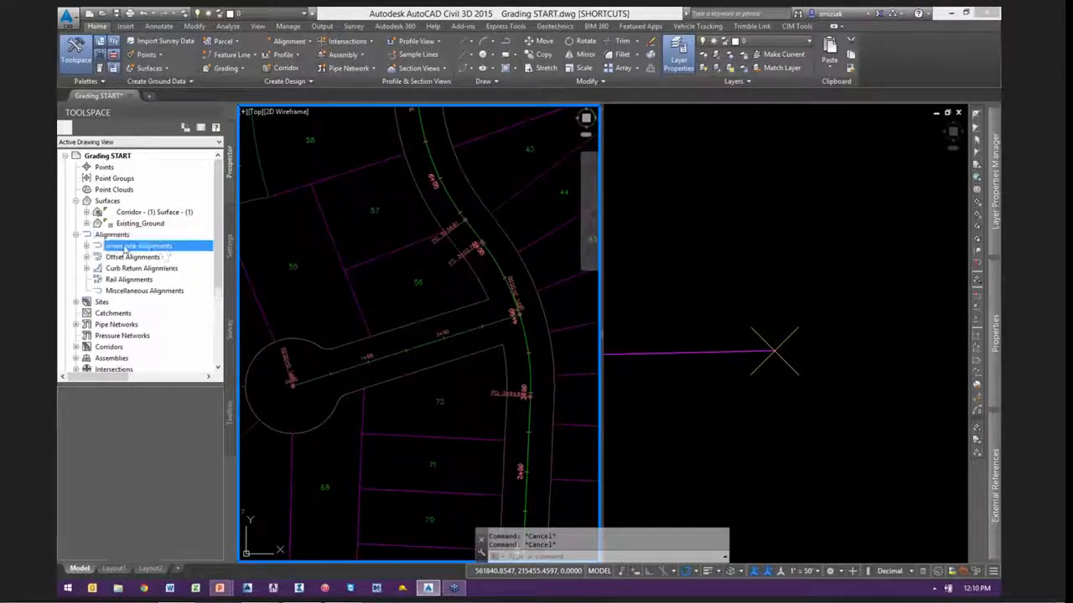
drag(131, 382, 134, 429)
click(138, 378)
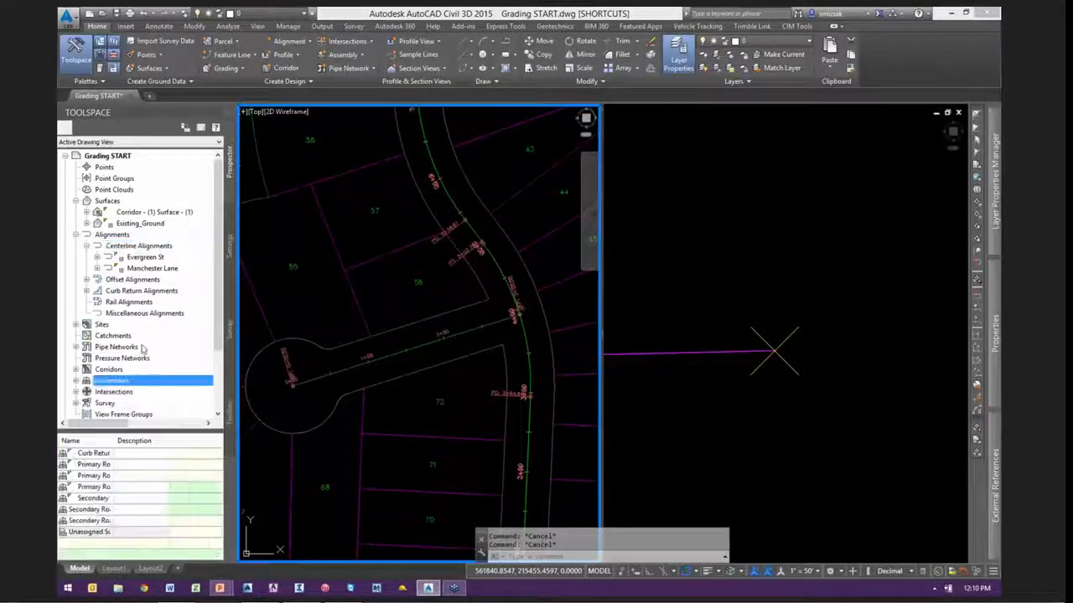
Create a data shortcut reference to the Tiny Court centerline alignment with the Proposed style and Major and Minor only labels, and select it
scroll(146, 354, down, 2)
double_click(112, 368)
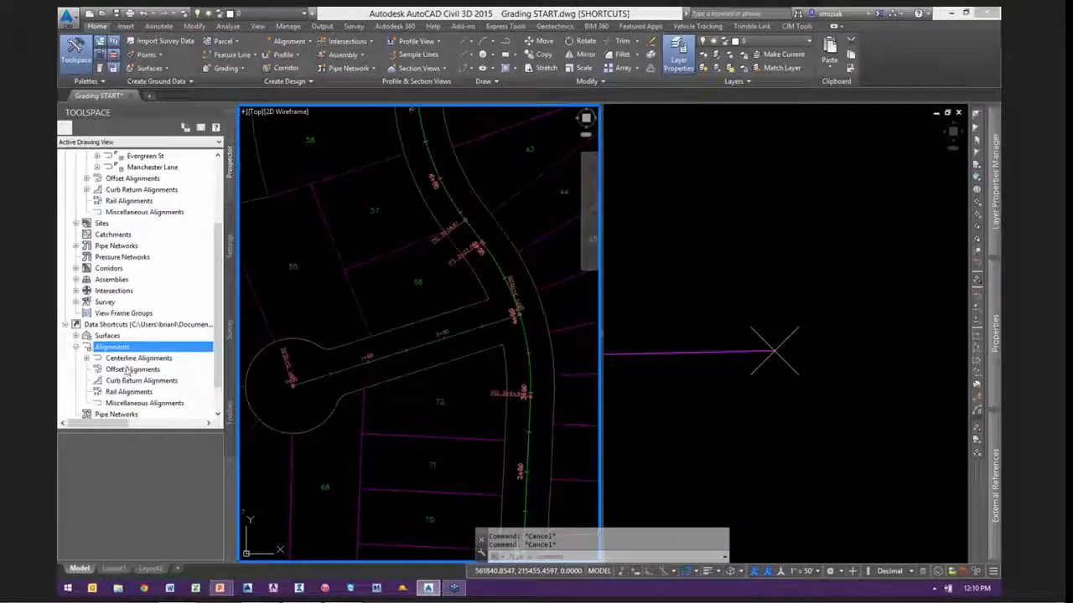
double_click(134, 358)
click(127, 391)
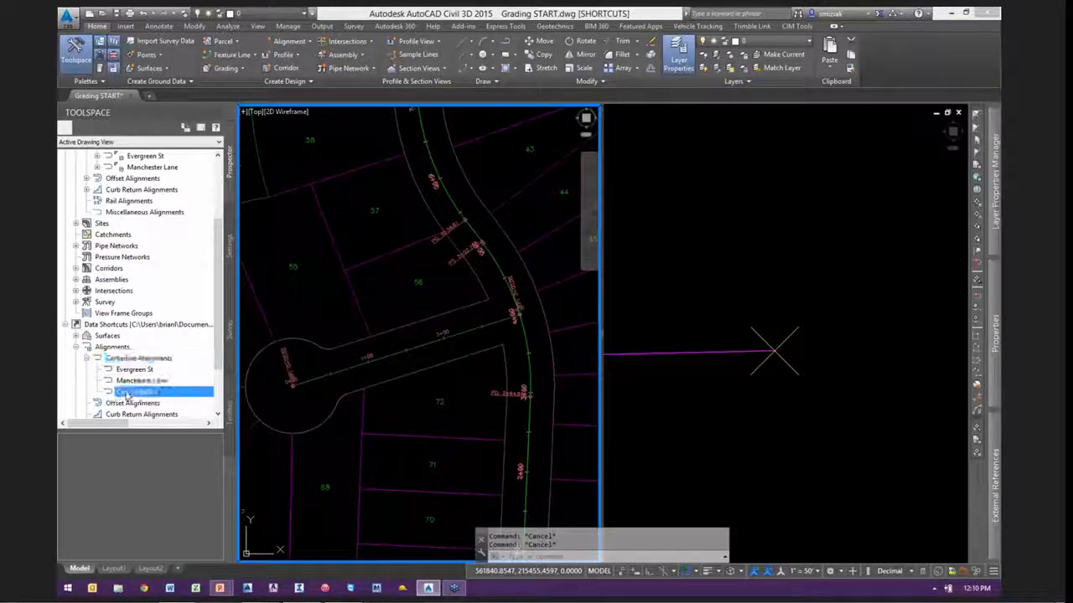
right_click(128, 391)
click(171, 399)
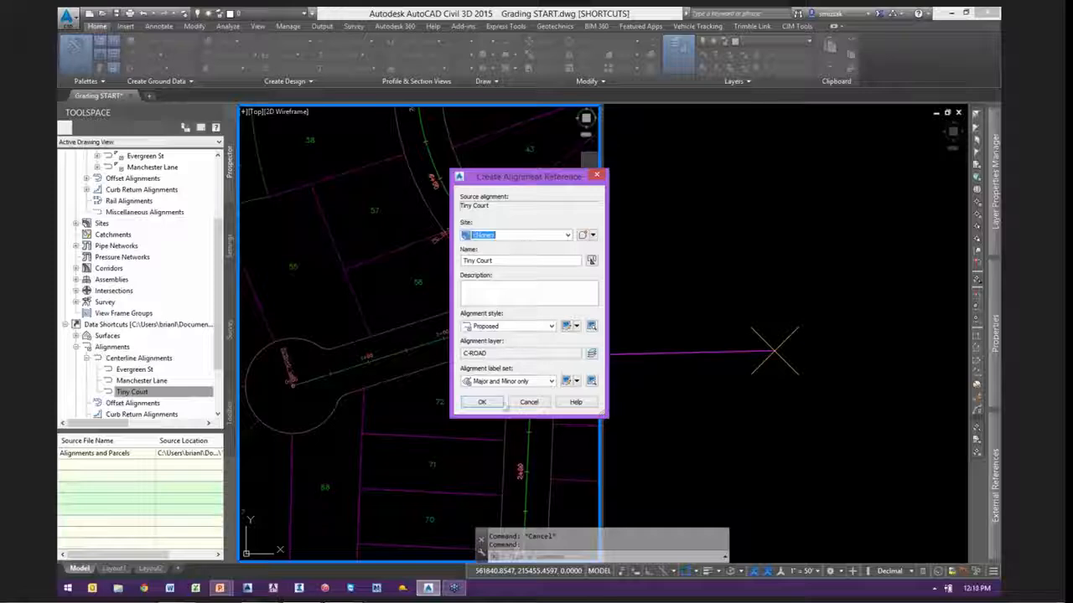
click(495, 403)
key(Escape)
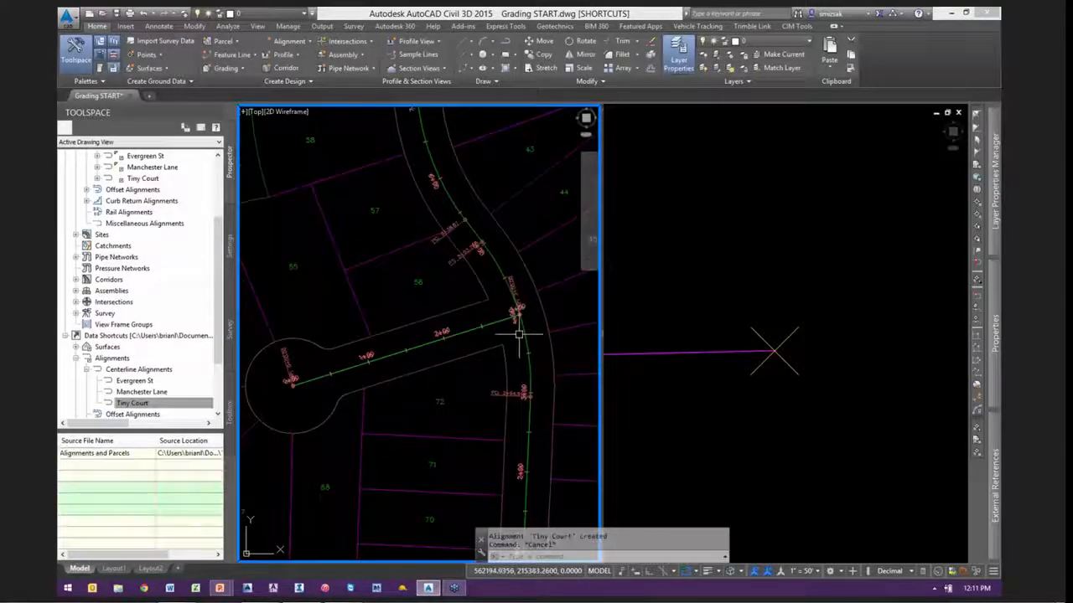
scroll(435, 330, up, 3)
click(431, 342)
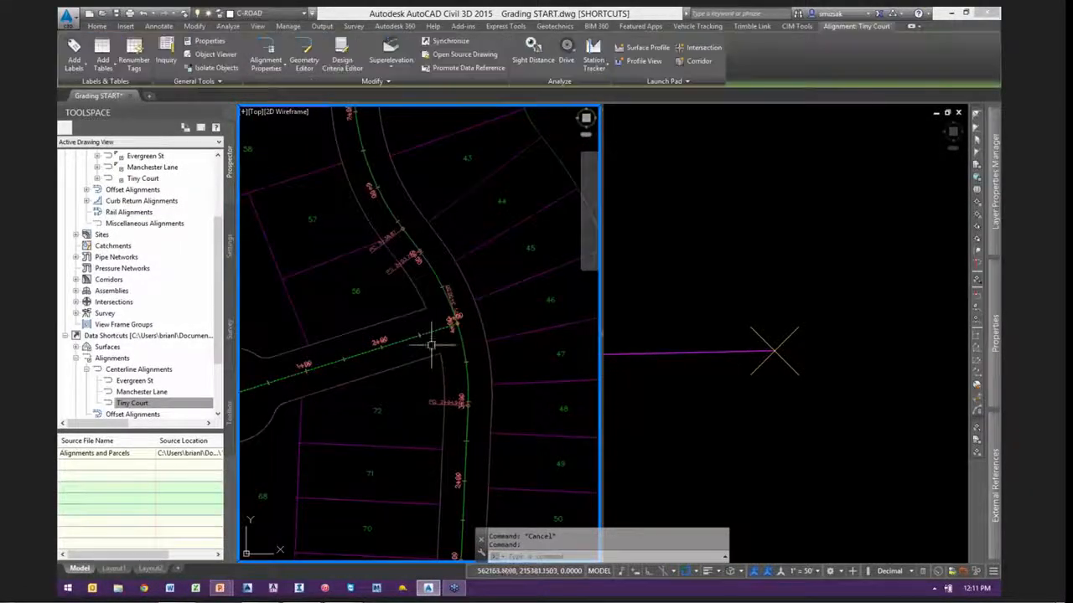
Sample a surface profile along the full Tiny Court alignment from the Existing_Ground surface
scroll(417, 342, down, 4)
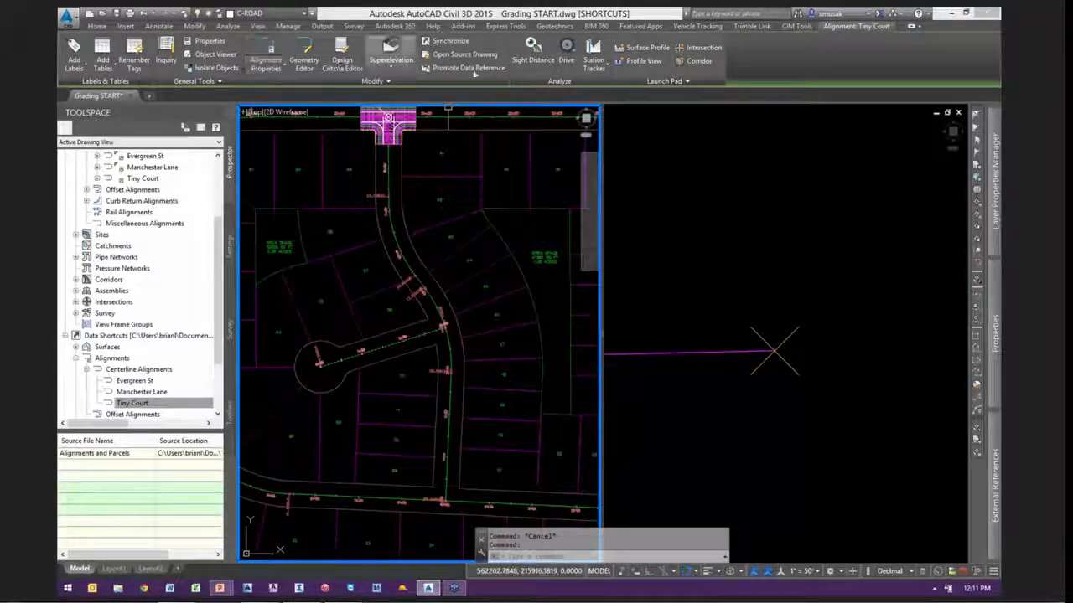
click(645, 48)
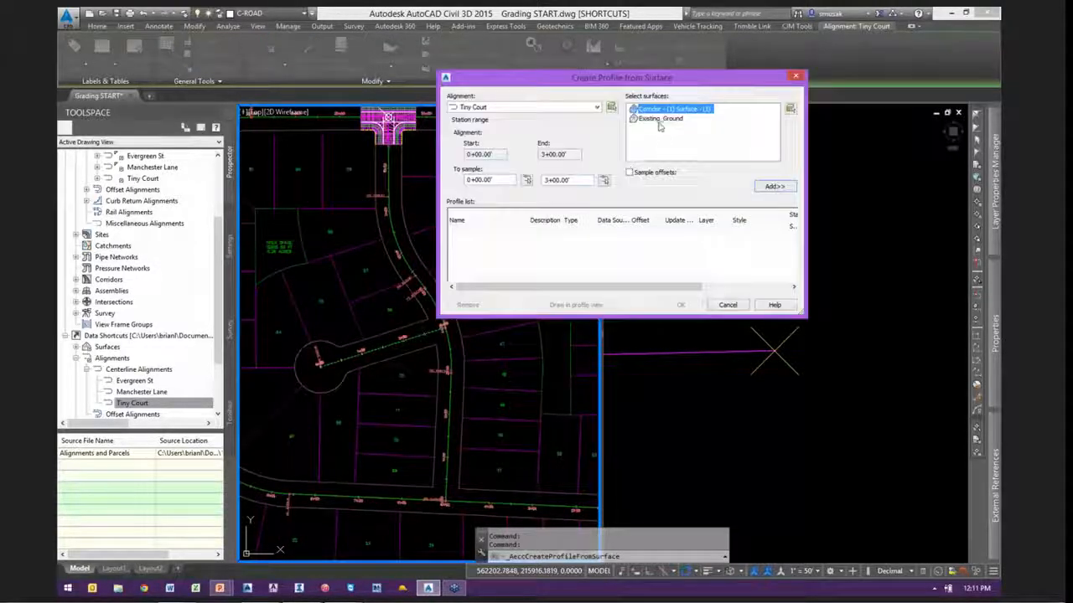
click(660, 120)
click(773, 186)
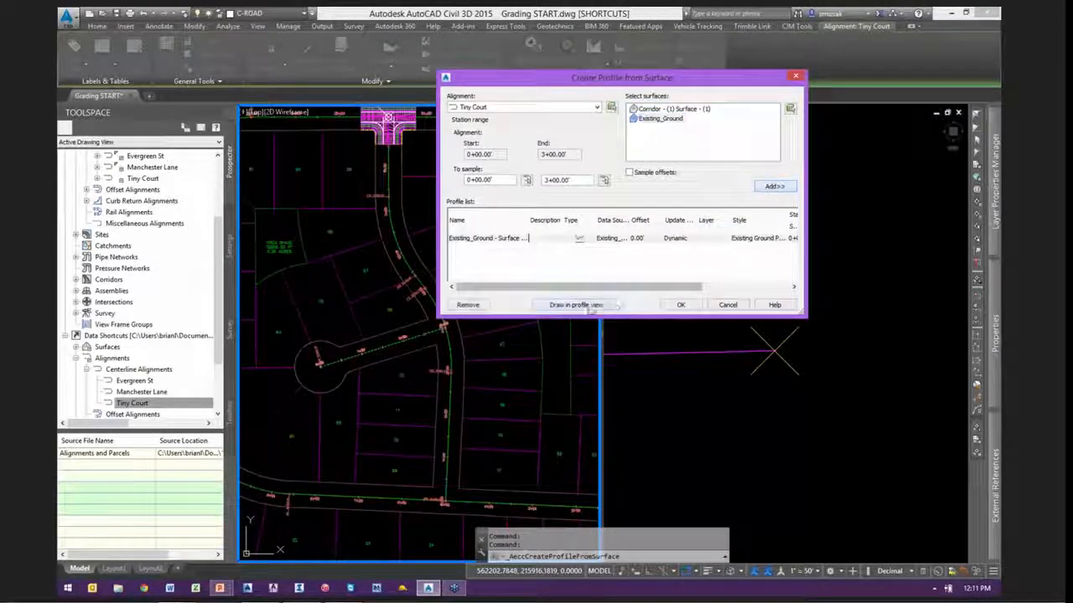
Create a Tiny Court profile view in the Profile View style and place it below the existing long road profile views
click(575, 304)
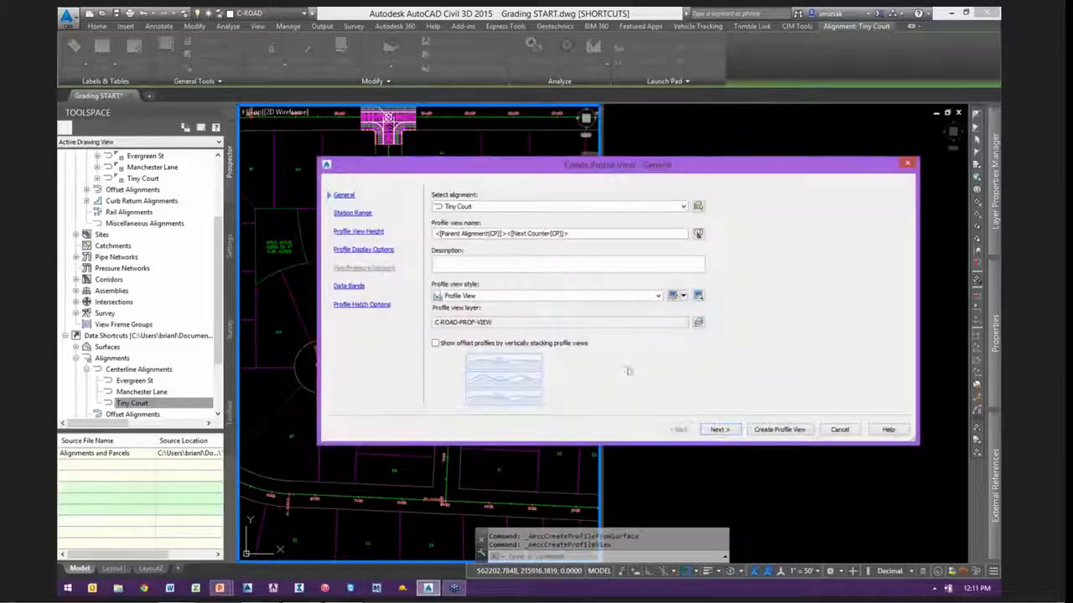
click(763, 432)
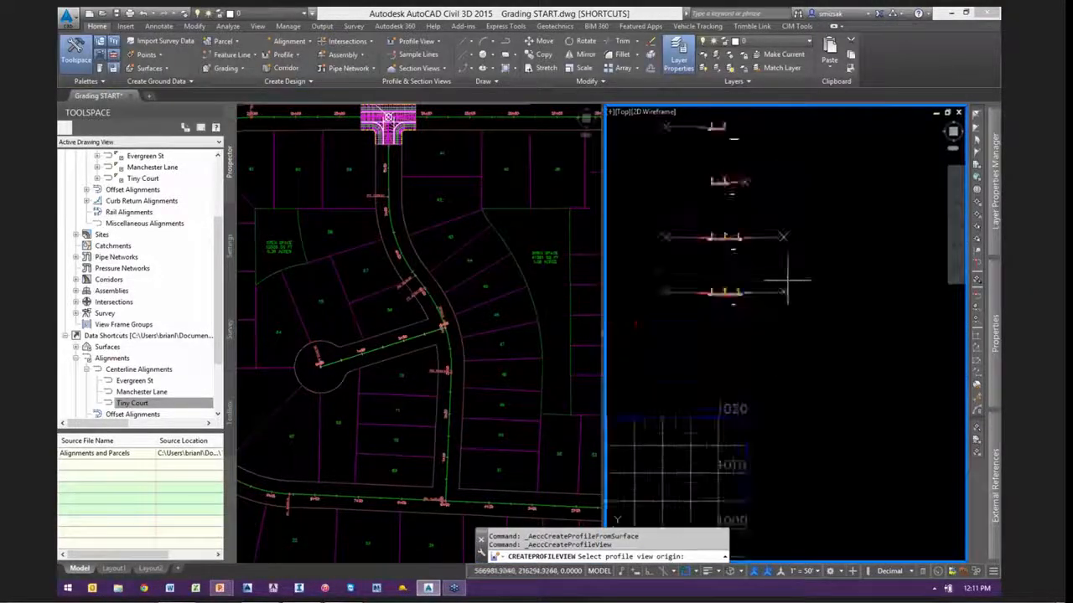
scroll(787, 281, down, 6)
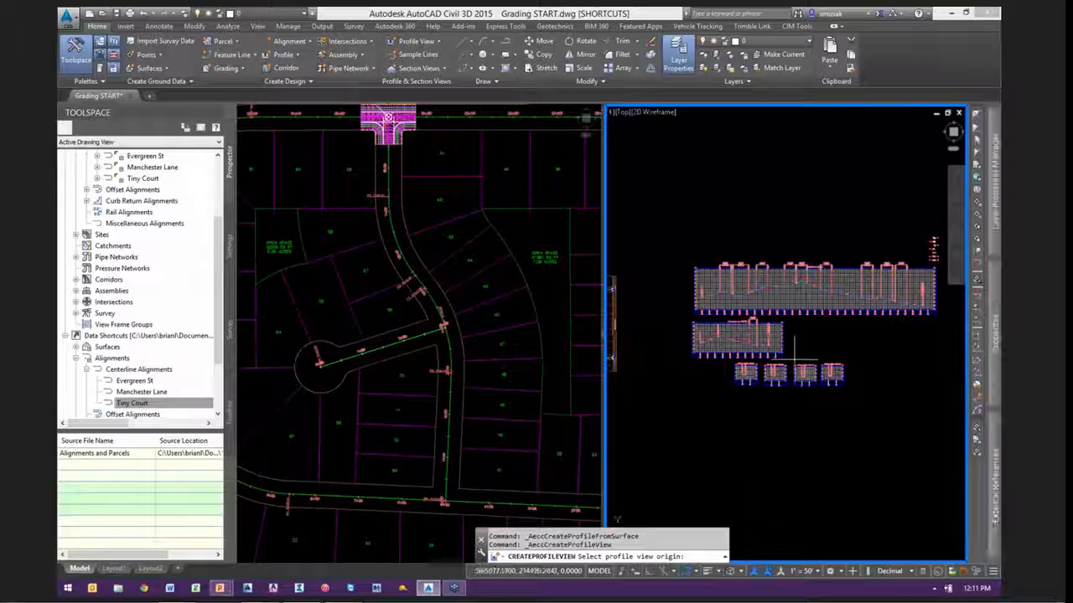
scroll(794, 358, up, 1)
click(659, 392)
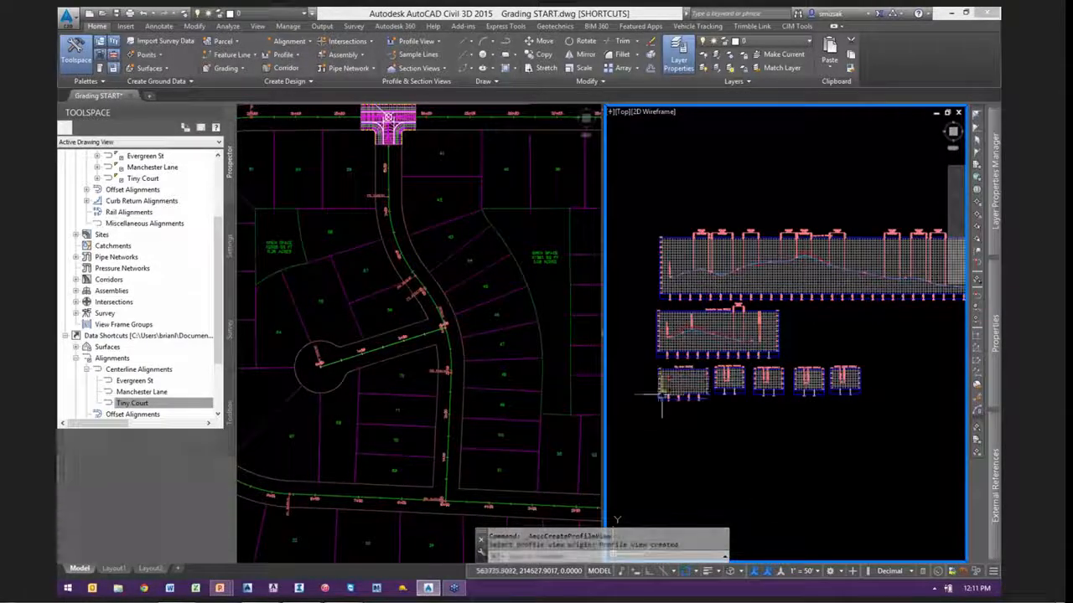
key(Escape)
Create a Tiny Court layout profile named fg with the Design Profile style and Complete Label Set
scroll(754, 377, up, 4)
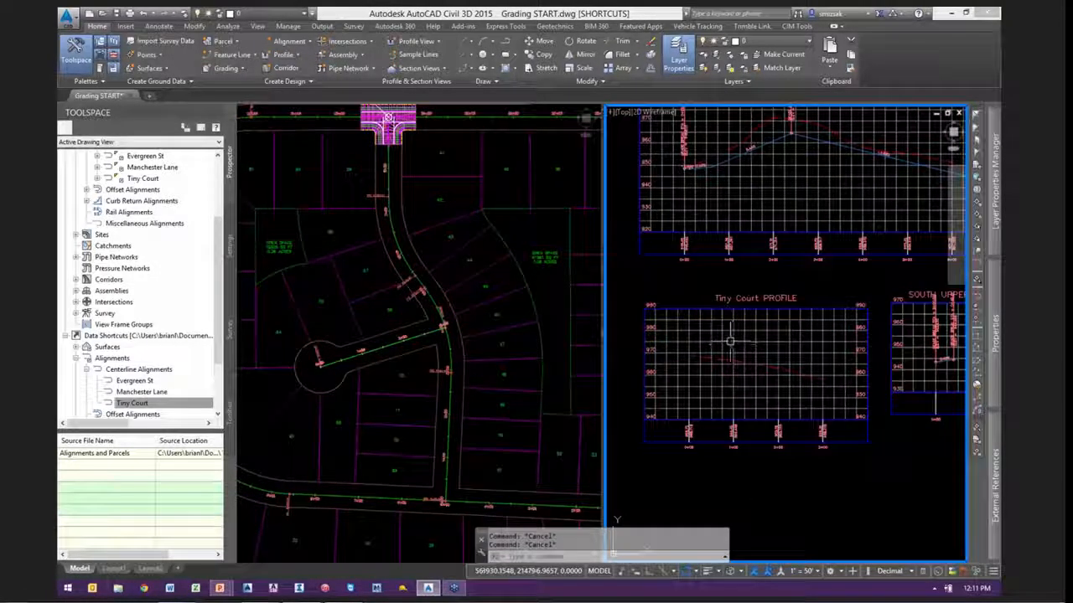
click(754, 376)
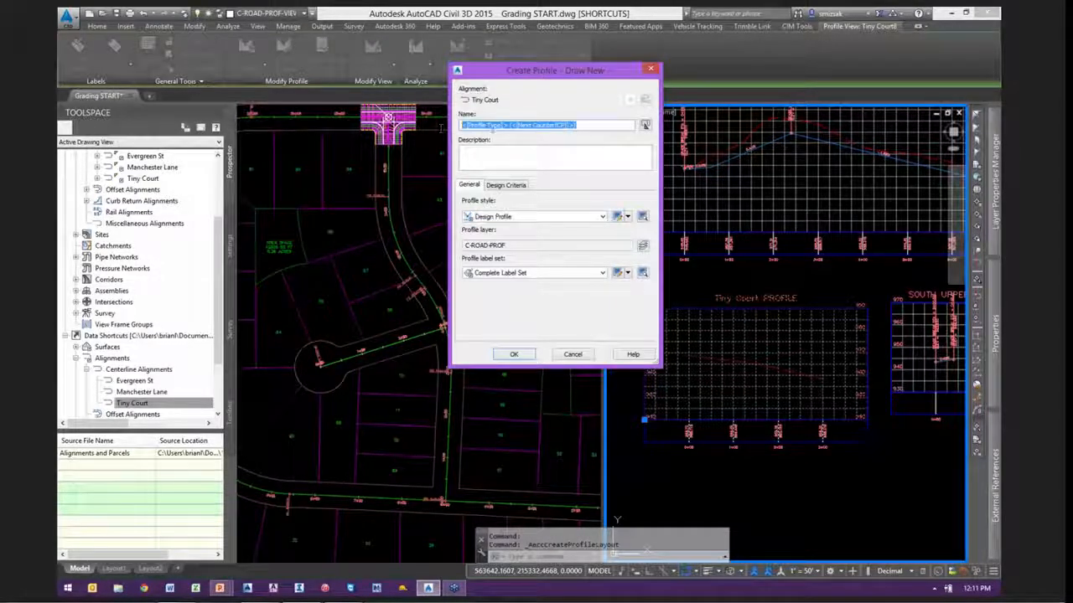
click(513, 354)
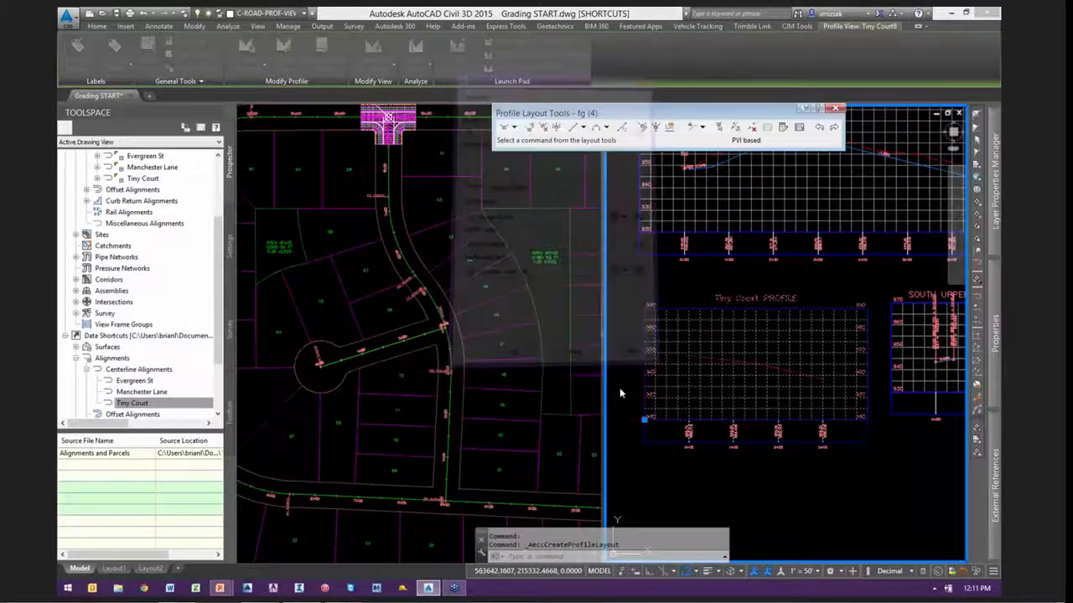
Draw the Tiny Court design profile as a single tangent joining the start and end of the existing ground line
click(514, 127)
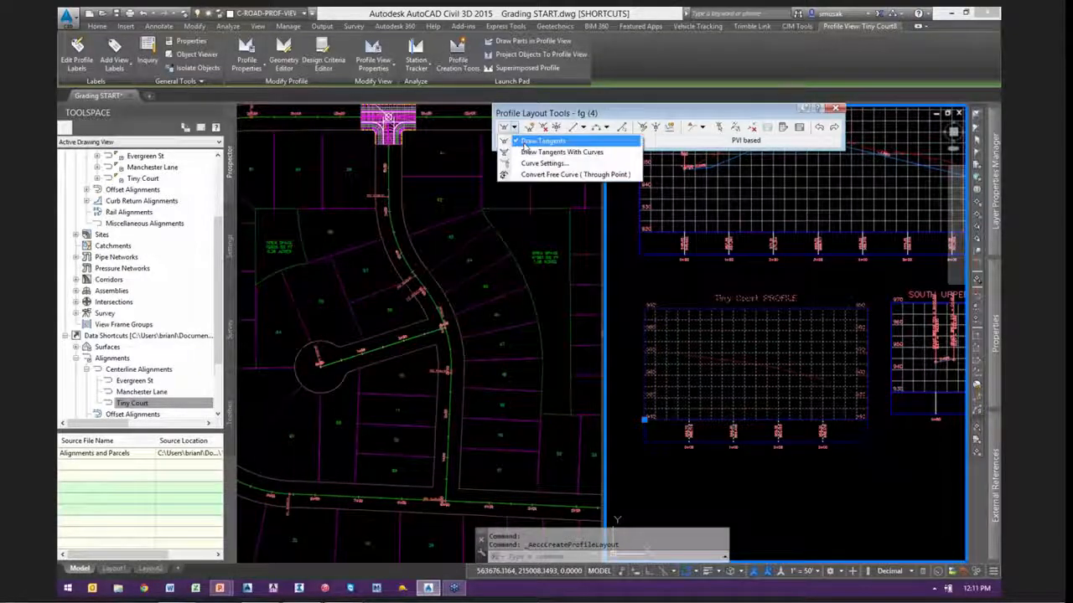
click(536, 141)
scroll(697, 362, up, 5)
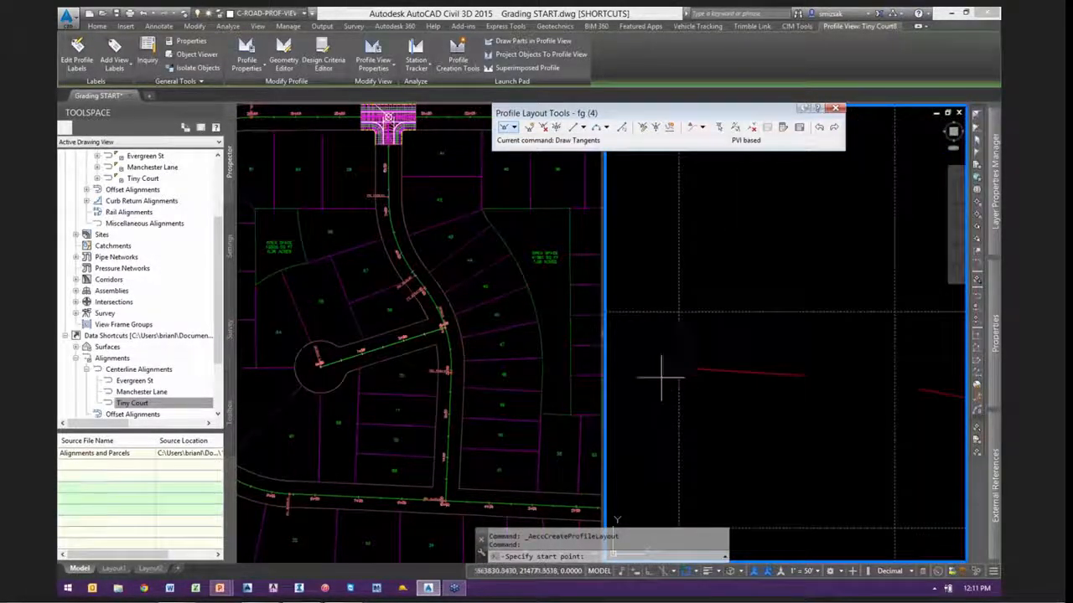
scroll(677, 366, down, 6)
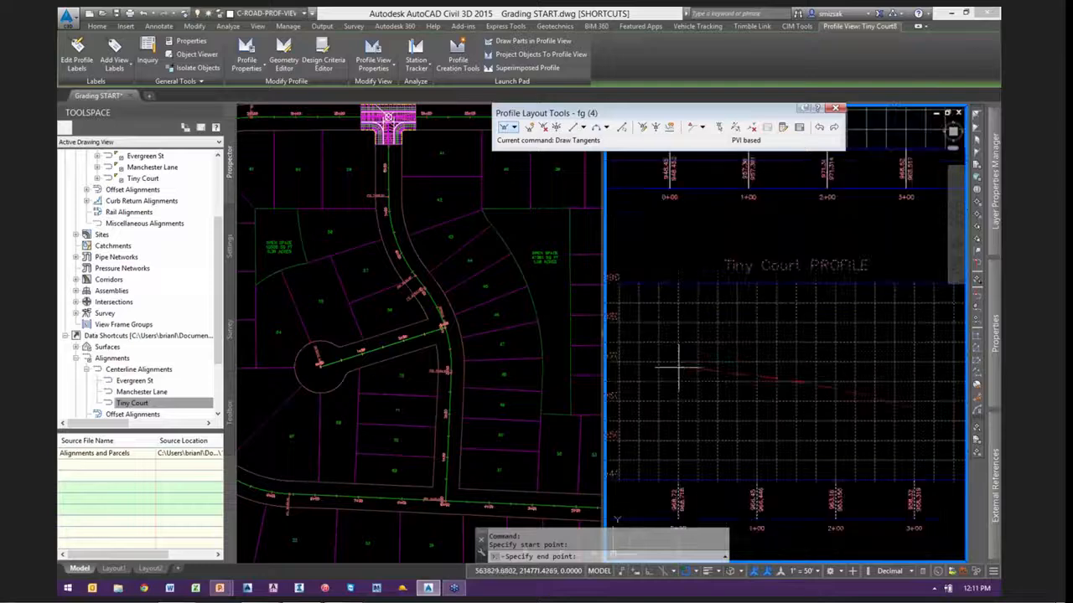
scroll(810, 361, up, 4)
scroll(809, 387, up, 5)
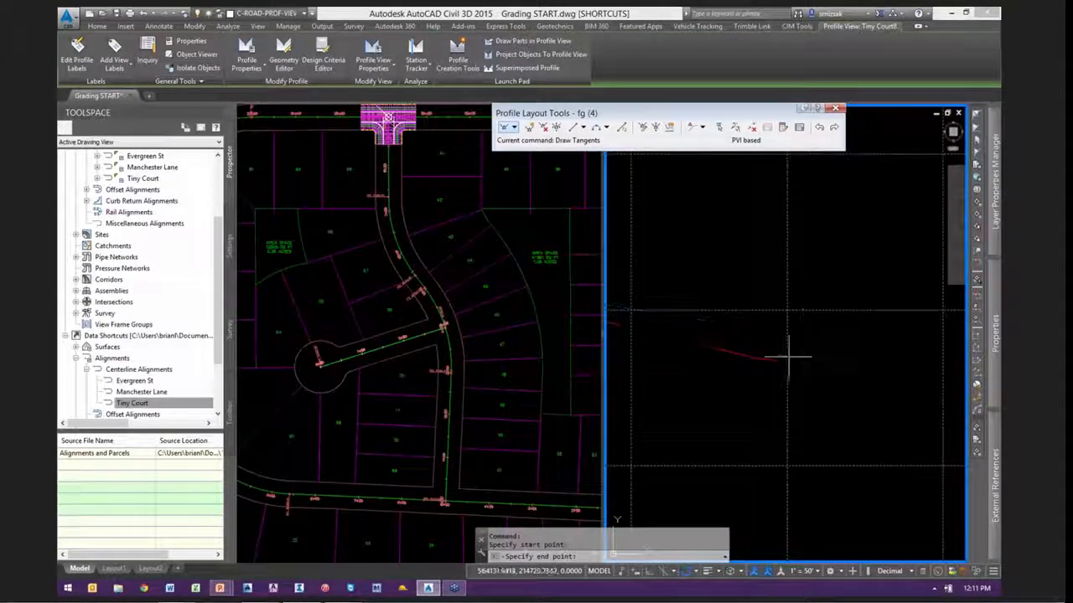
click(813, 364)
scroll(878, 404, down, 5)
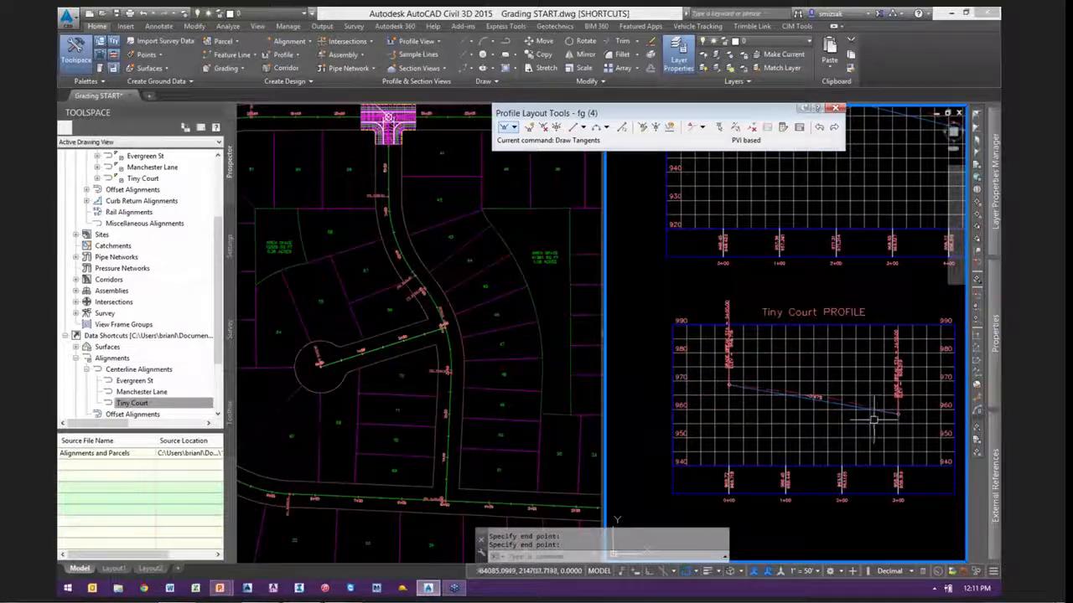
middle_drag(874, 419, 856, 386)
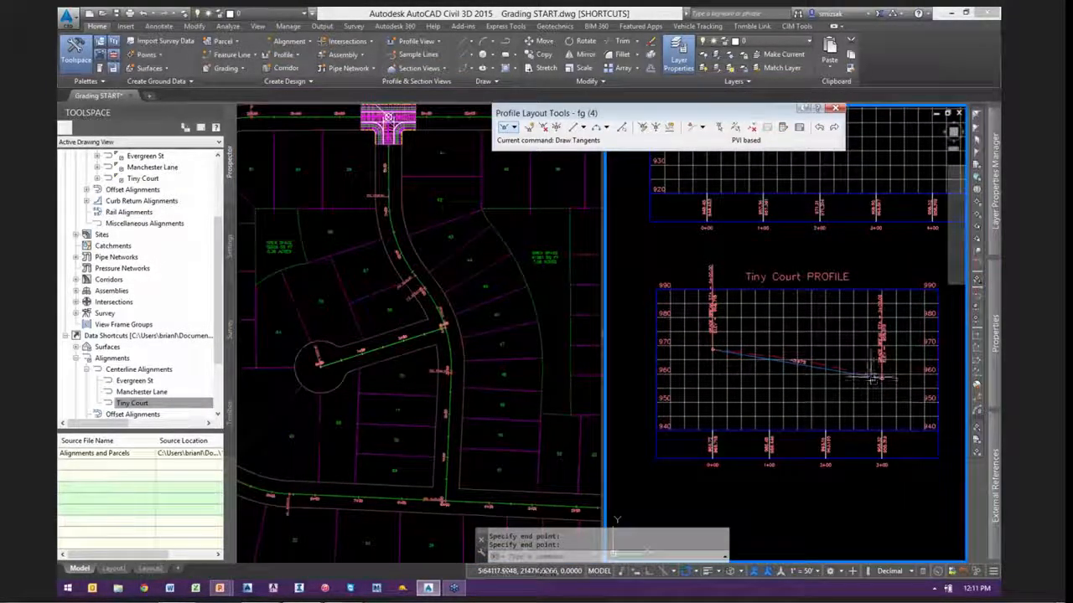
Create a Primary Road Crown Maintained intersection where Tiny Court meets Manchester Lane, with curb returns and daylighting to Existing_Ground
click(506, 323)
scroll(444, 326, up, 5)
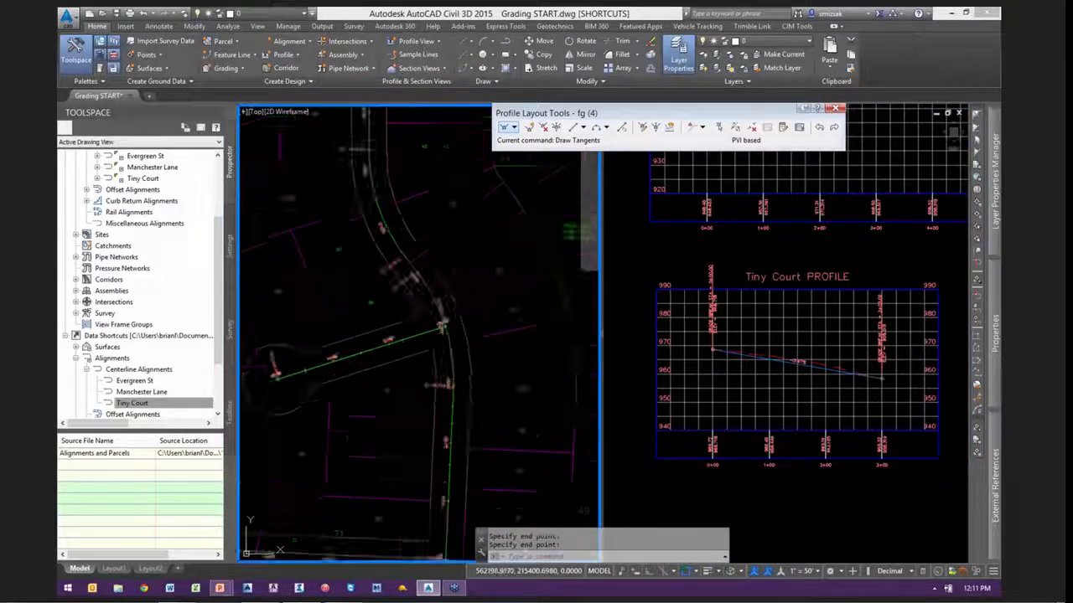
click(352, 41)
click(352, 59)
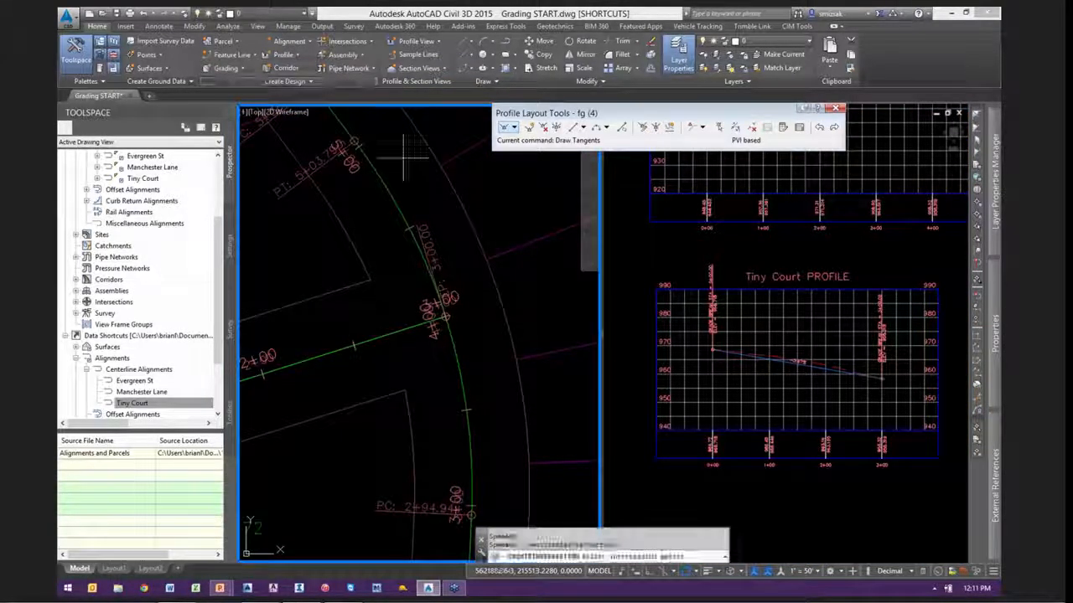
scroll(448, 322, up, 5)
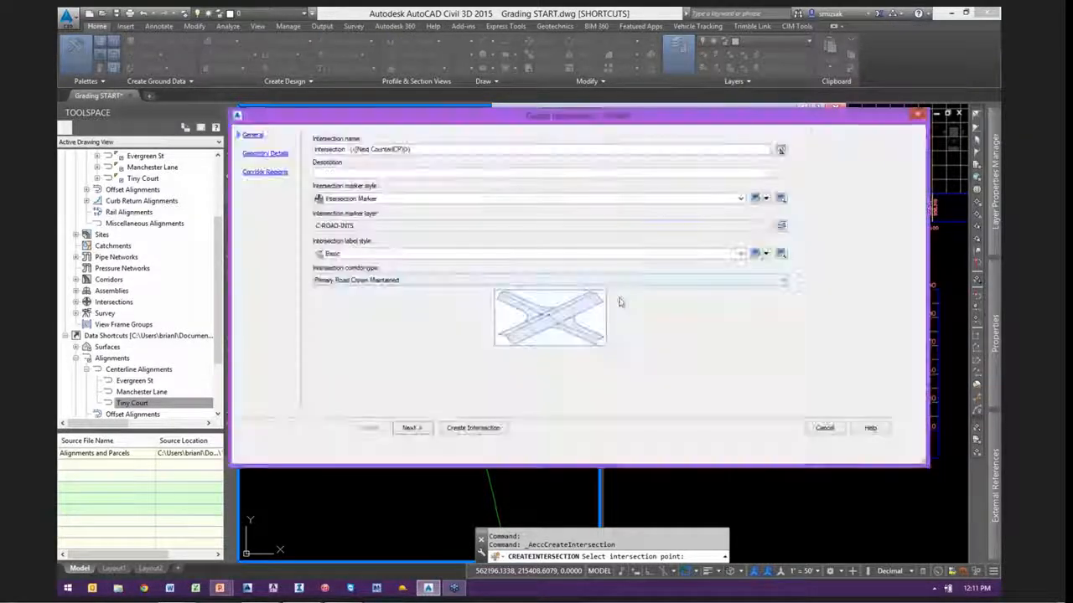
click(411, 429)
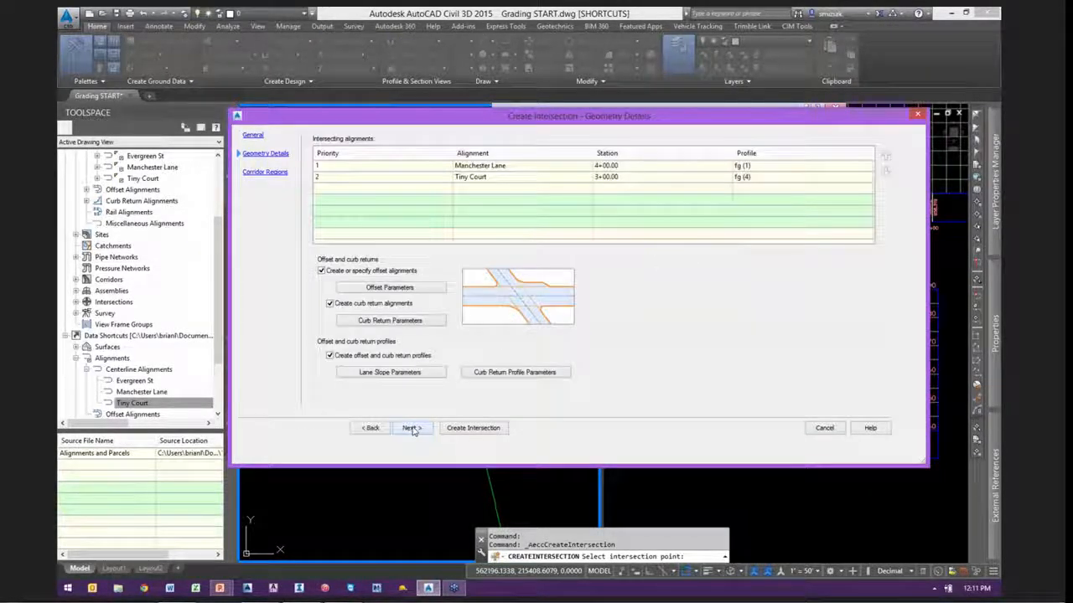
click(411, 428)
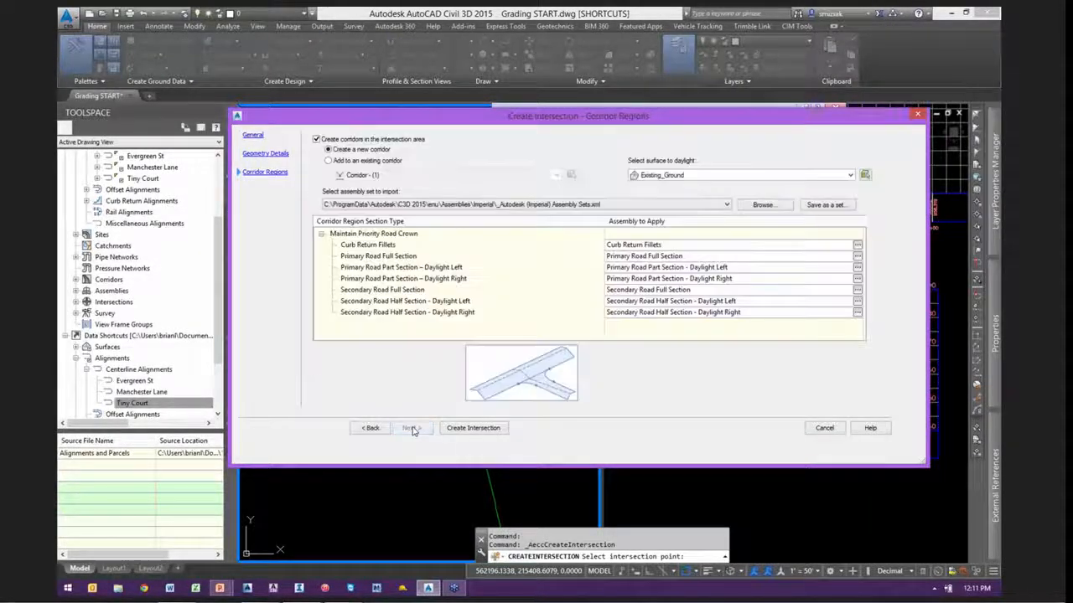
click(469, 429)
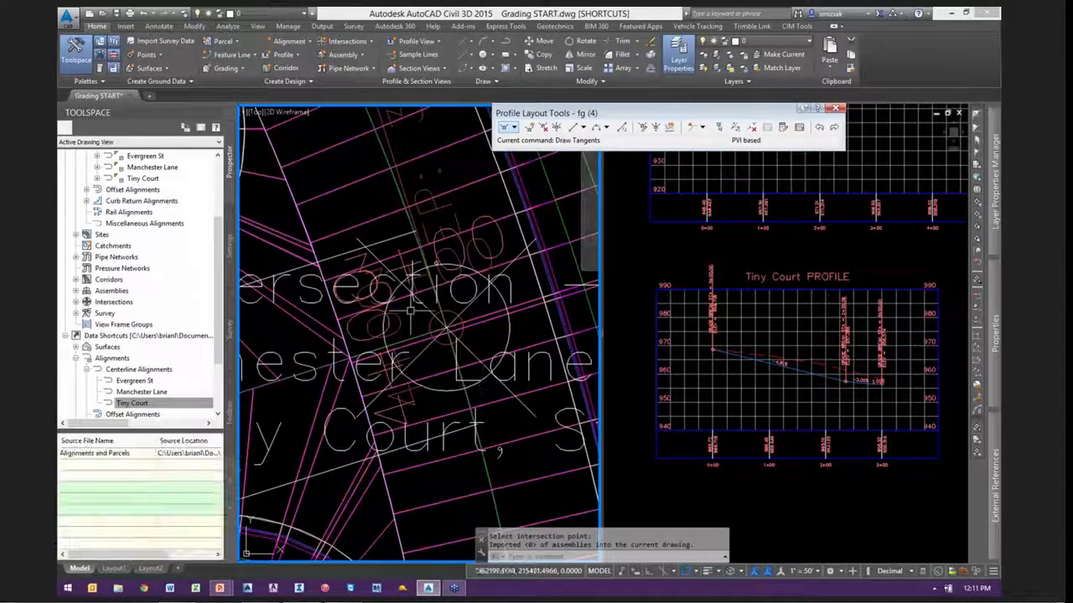
Move the new Tiny Court intersection's label off the roadway into the clear area beside it
scroll(482, 384, down, 6)
middle_drag(463, 348, 428, 363)
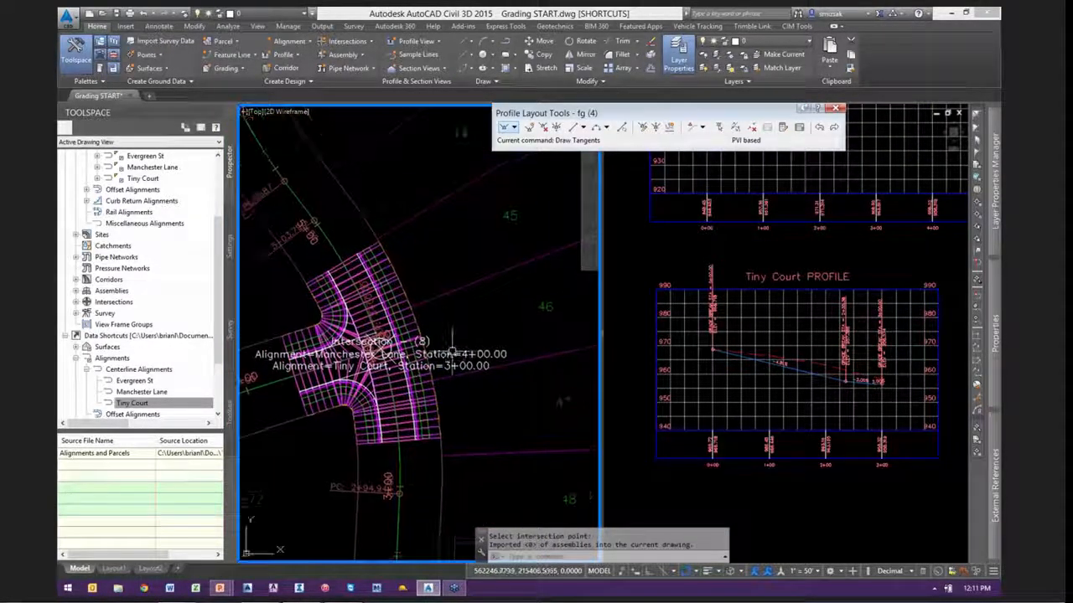
click(475, 352)
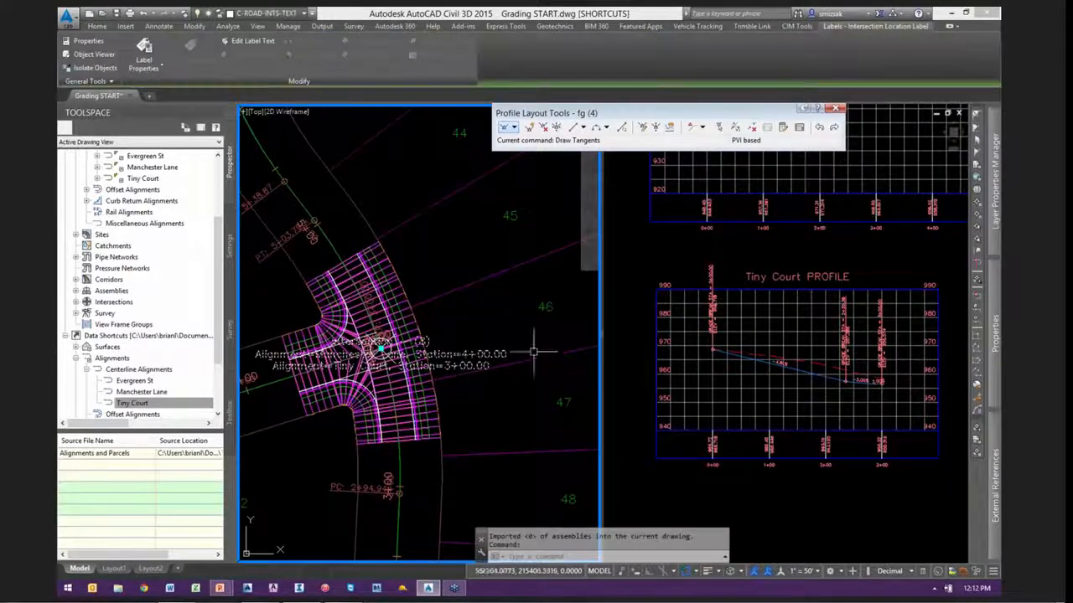
scroll(529, 354, down, 3)
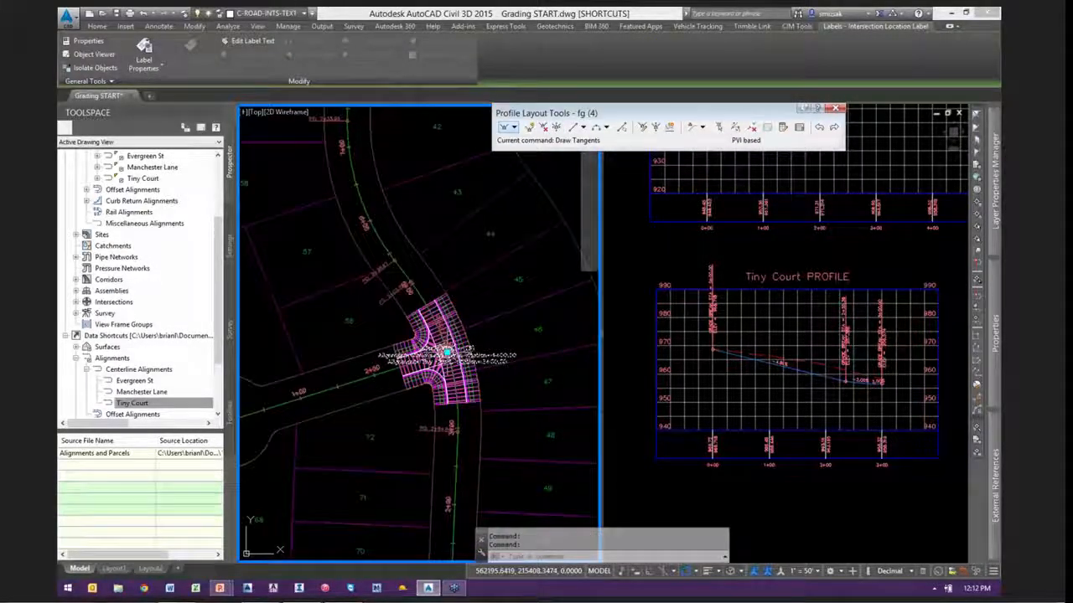
click(449, 354)
key(Escape)
Create the intersection where Manchester Lane meets Evergreen St, adding it to Corridor - (1) and daylighting to Existing_Ground
scroll(479, 388, up, 5)
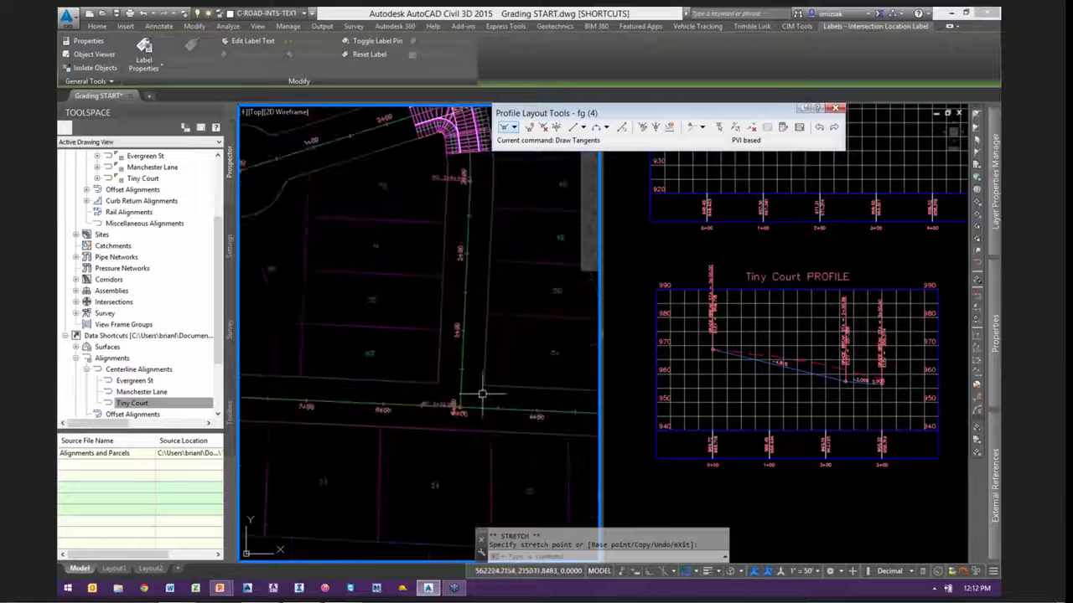
key(Escape)
click(347, 41)
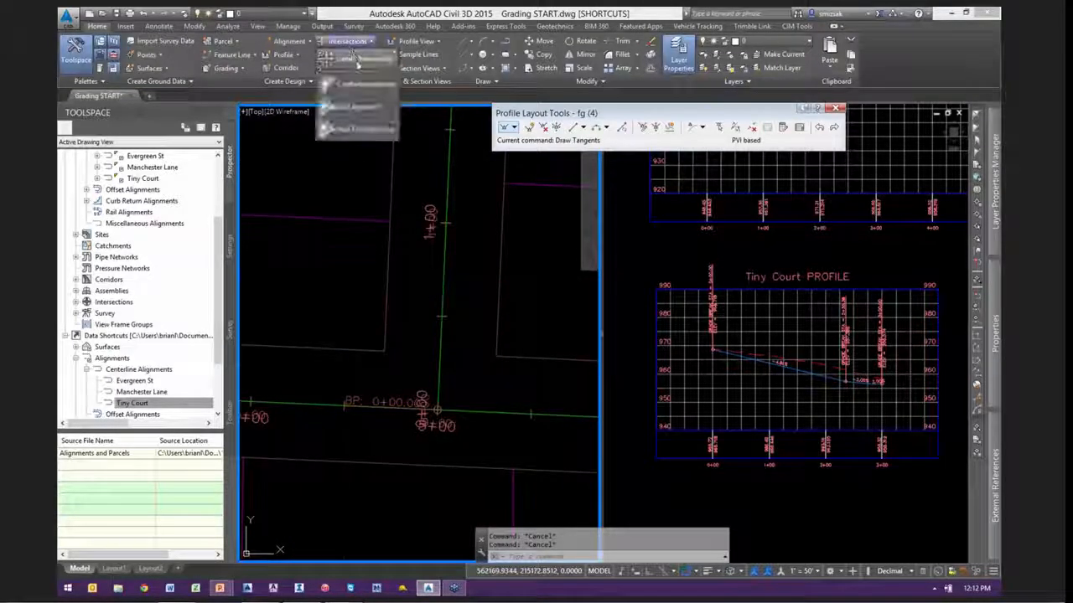
click(352, 83)
scroll(441, 412, up, 3)
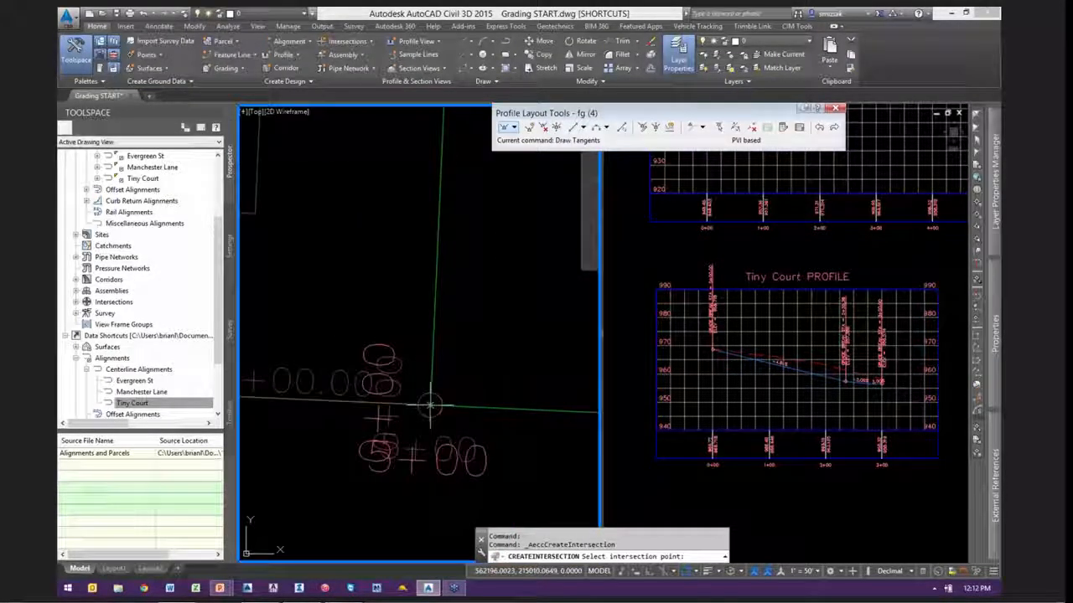
scroll(430, 405, up, 5)
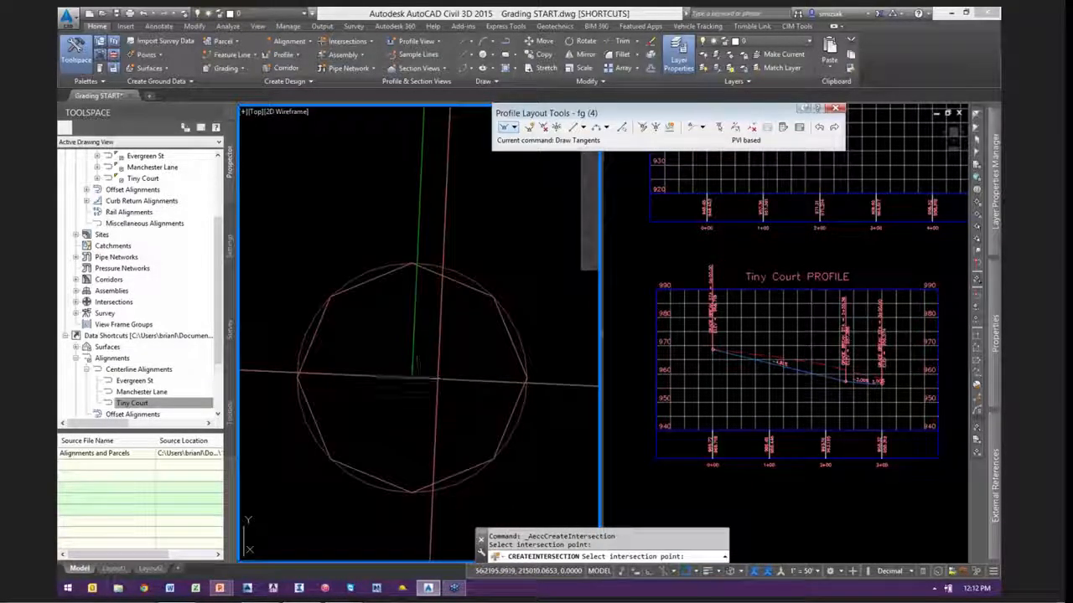
click(428, 396)
click(411, 428)
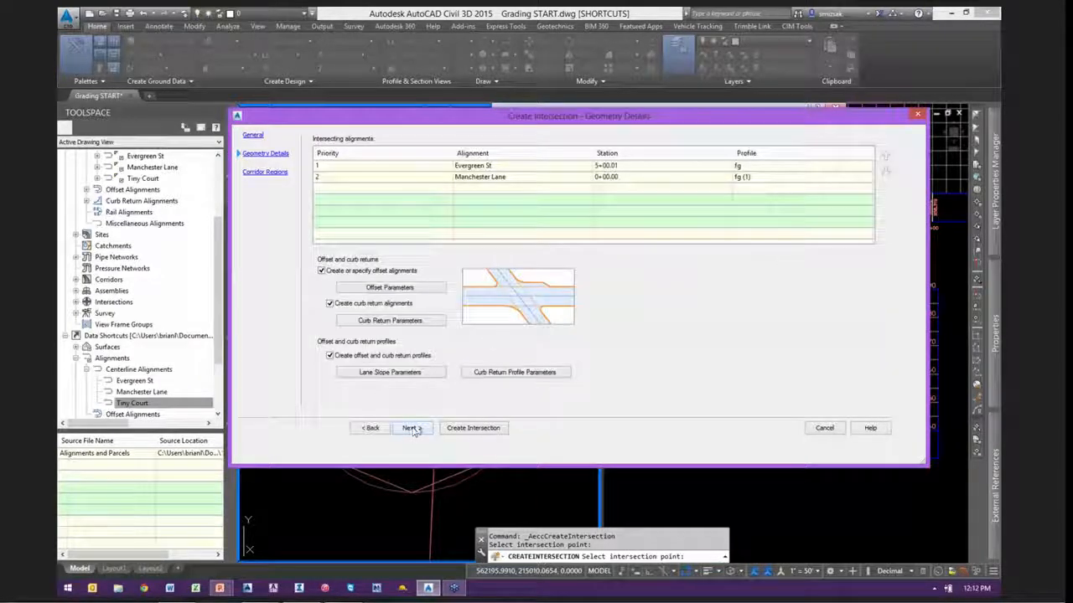
click(412, 428)
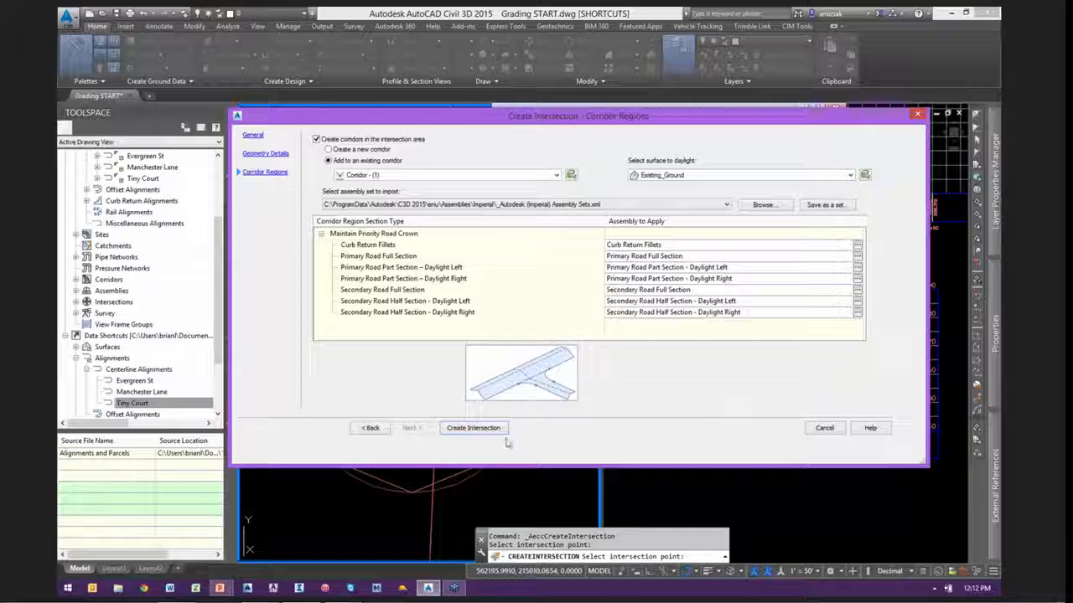
click(474, 428)
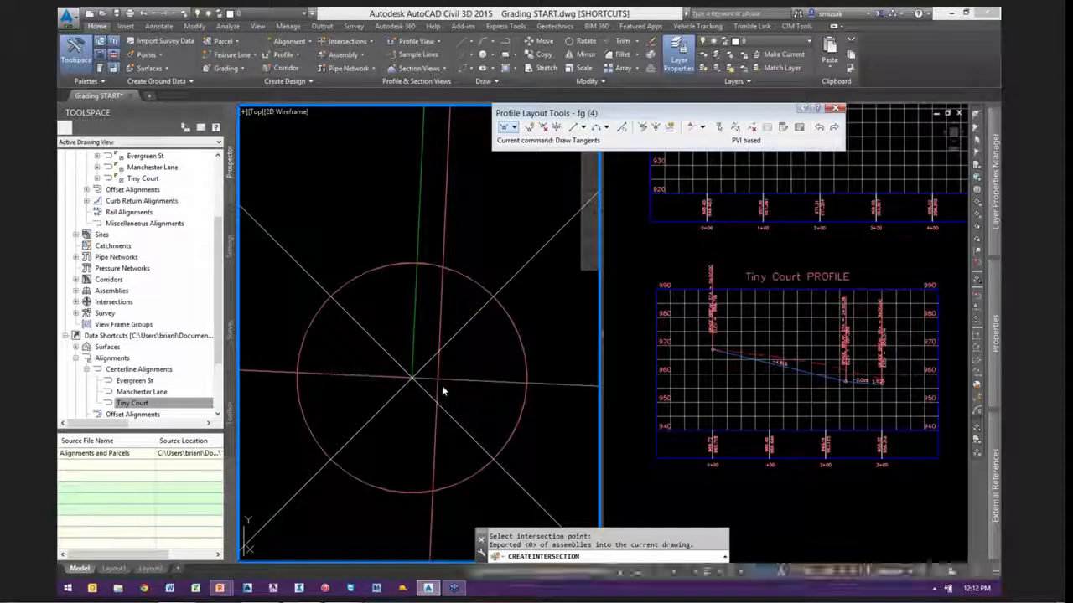
Inspect the corridor at the Evergreen St intersection and the Tiny Court intersection on Manchester Lane
scroll(441, 385, up, 3)
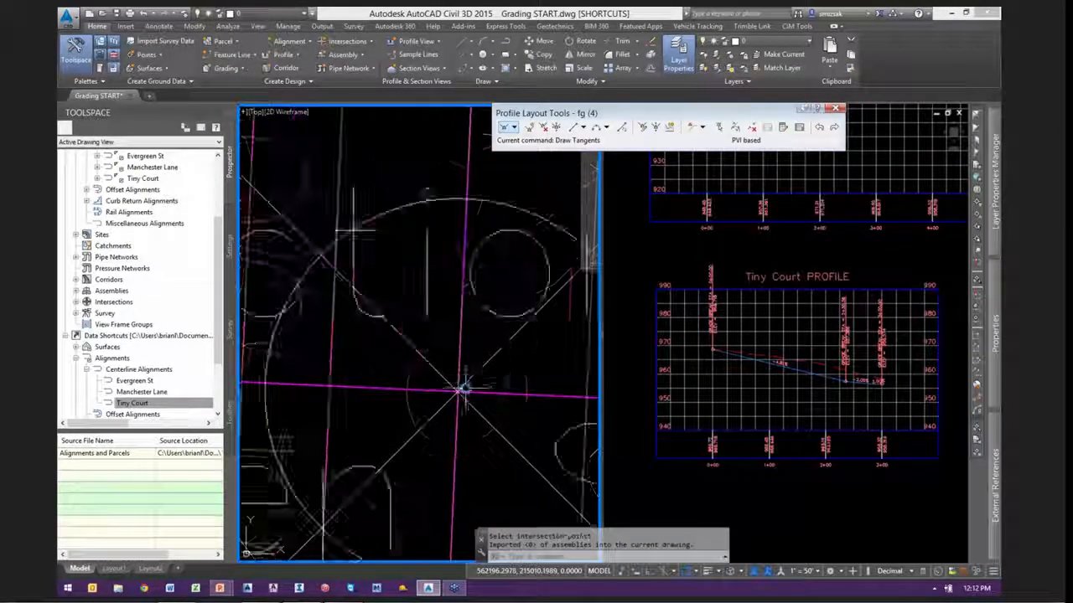
scroll(466, 387, down, 6)
key(Escape)
click(465, 395)
scroll(466, 394, down, 6)
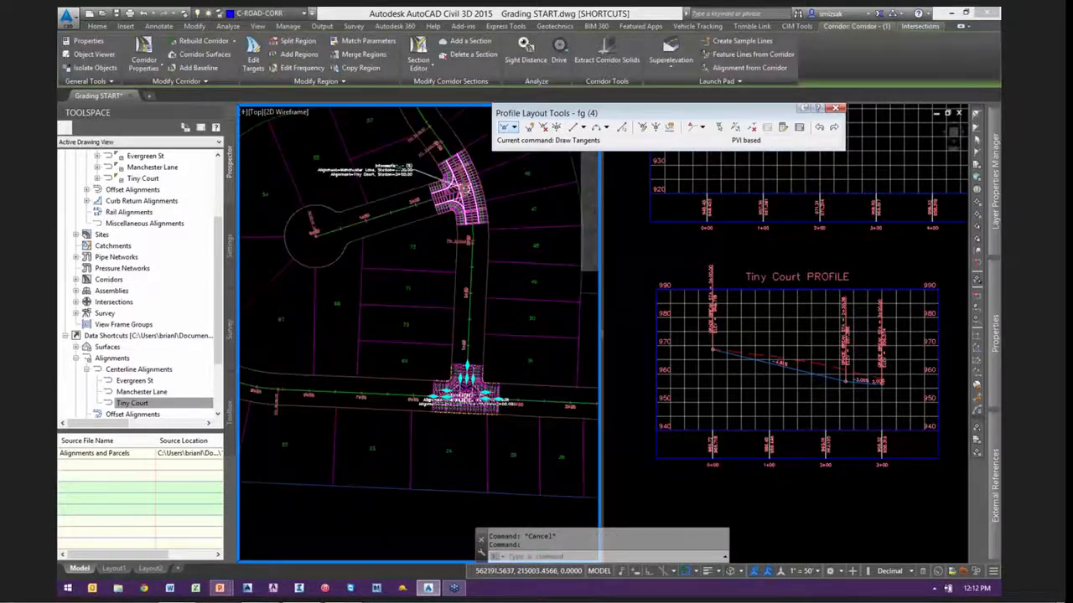
scroll(466, 383, down, 2)
key(Escape)
key(Escape)
middle_drag(493, 265, 510, 322)
scroll(474, 297, up, 8)
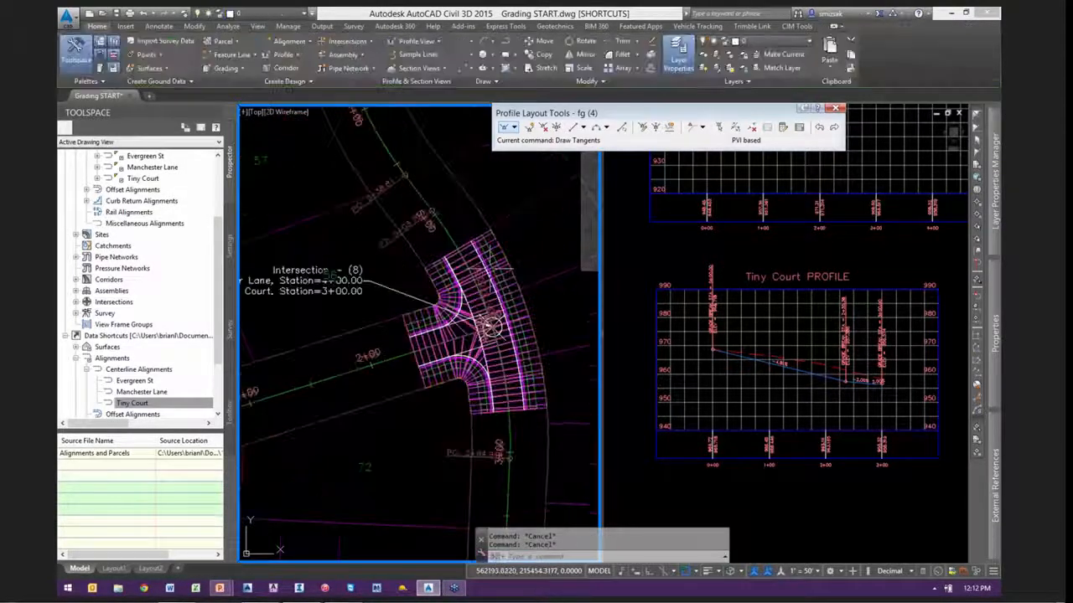
Erase the separate corridor, Corridor - (2), at the Tiny Court intersection with Manchester Lane
scroll(500, 265, up, 3)
click(457, 307)
scroll(454, 310, down, 6)
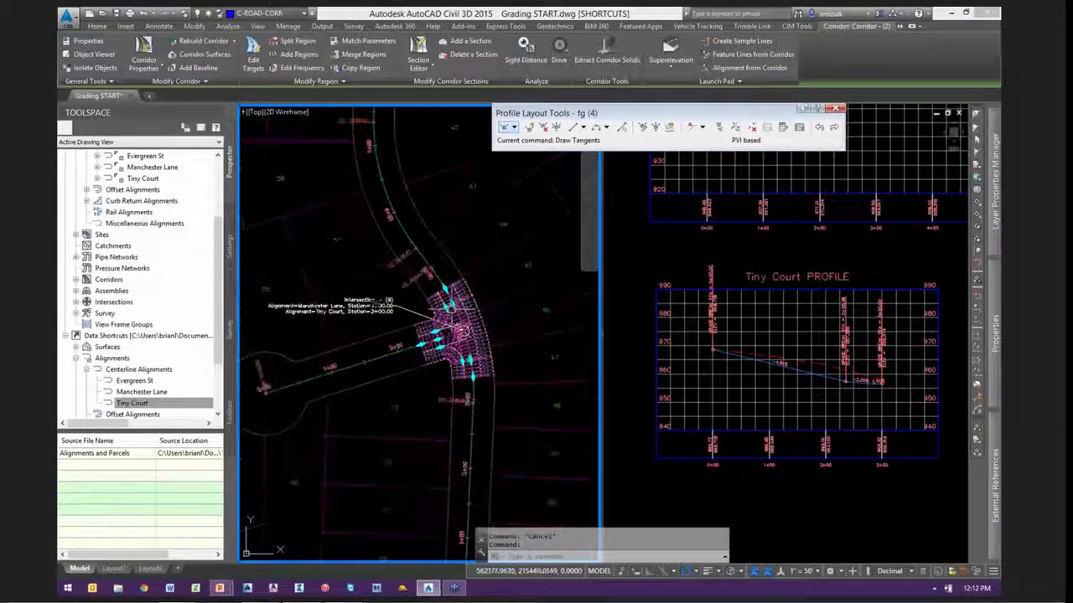
text(e)
key(Return)
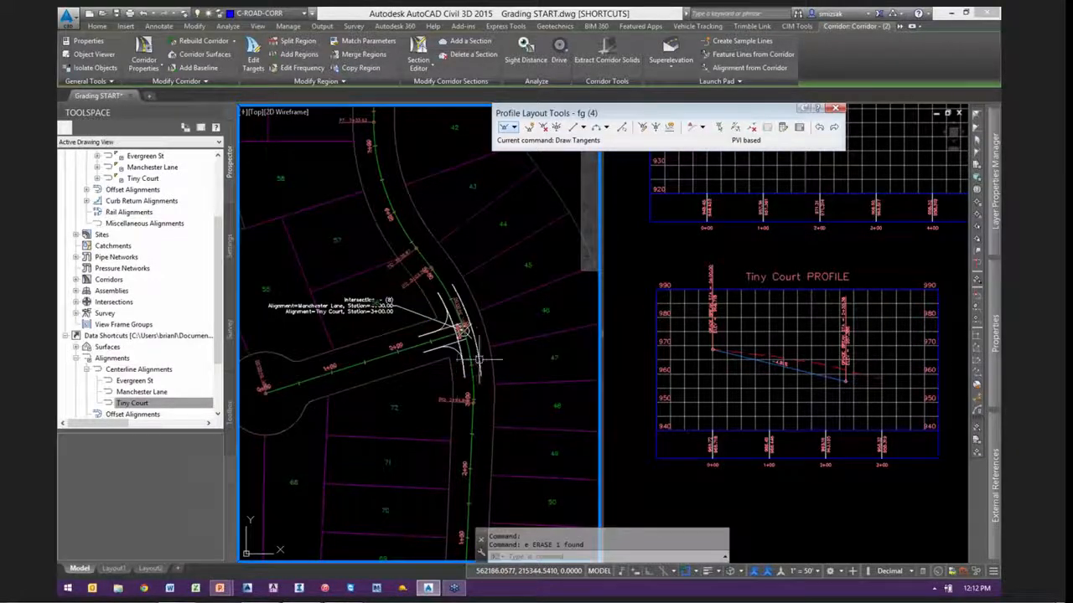
Recreate the Tiny Court intersection's corridor regions by adding them to the existing Corridor - (1), daylighting to Existing_Ground
scroll(466, 322, down, 3)
scroll(474, 310, up, 6)
scroll(473, 310, up, 3)
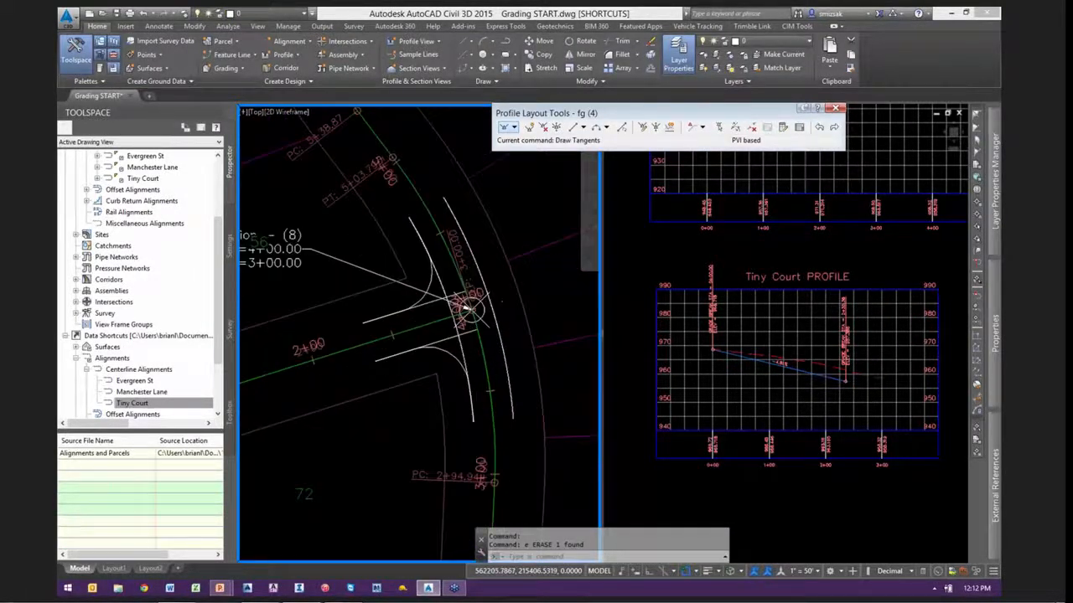
click(478, 356)
scroll(474, 352, down, 6)
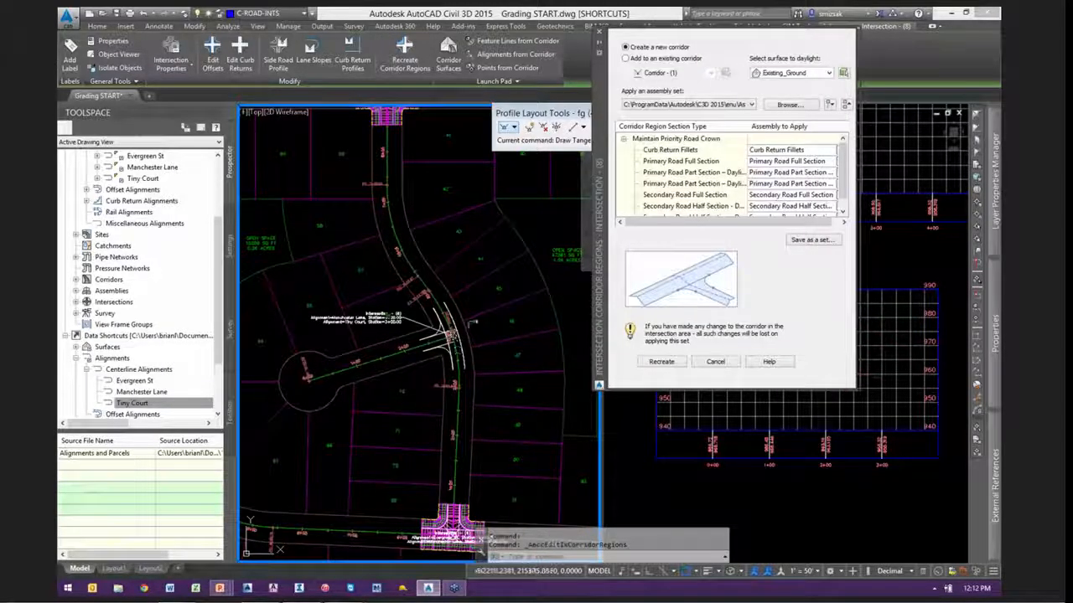
click(625, 58)
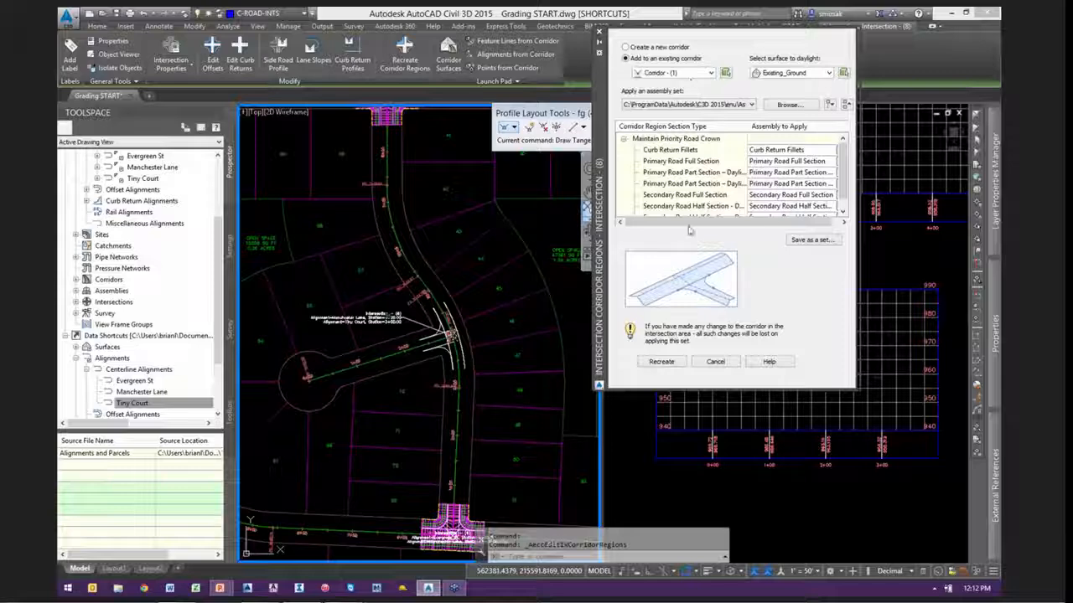
click(661, 362)
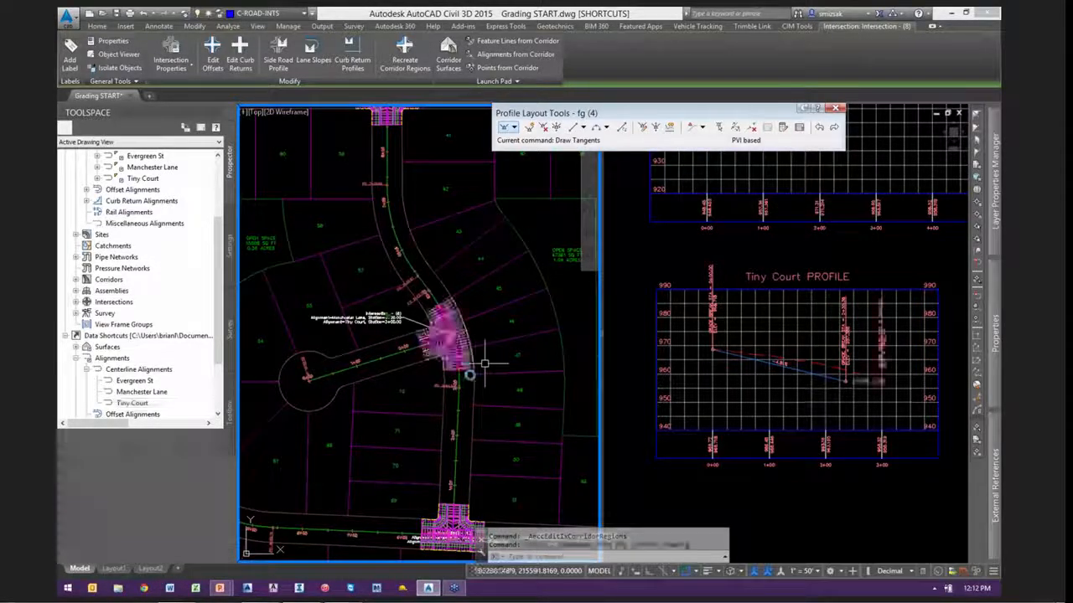
scroll(453, 323, up, 5)
key(Escape)
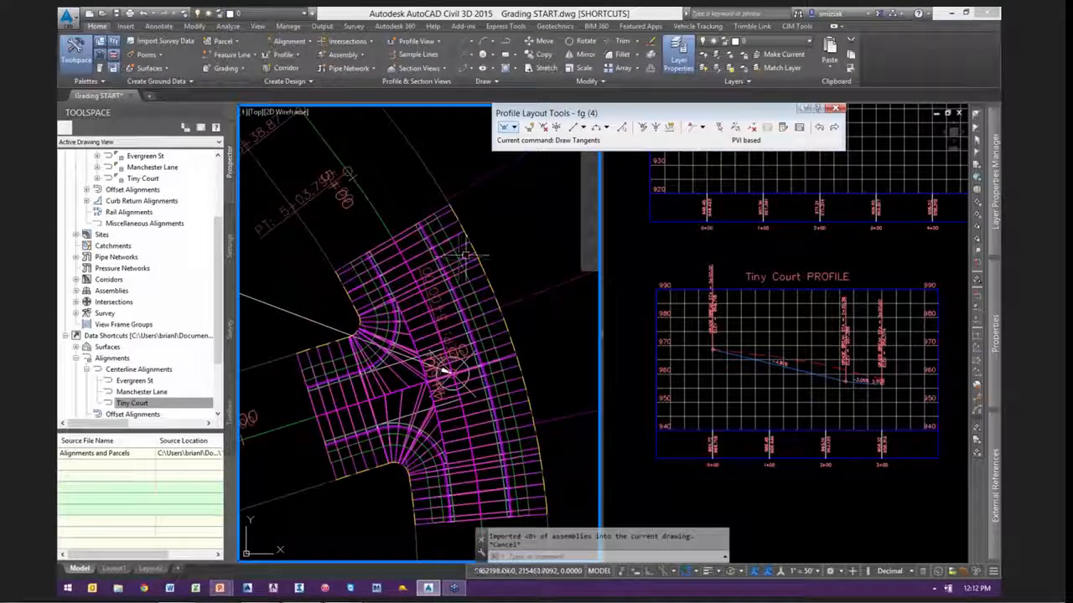
Enable all baselines and regions in the properties of Corridor - (1), rebuild it, and check the curb returns at Evergreen St's County Road end
click(469, 260)
scroll(444, 371, down, 6)
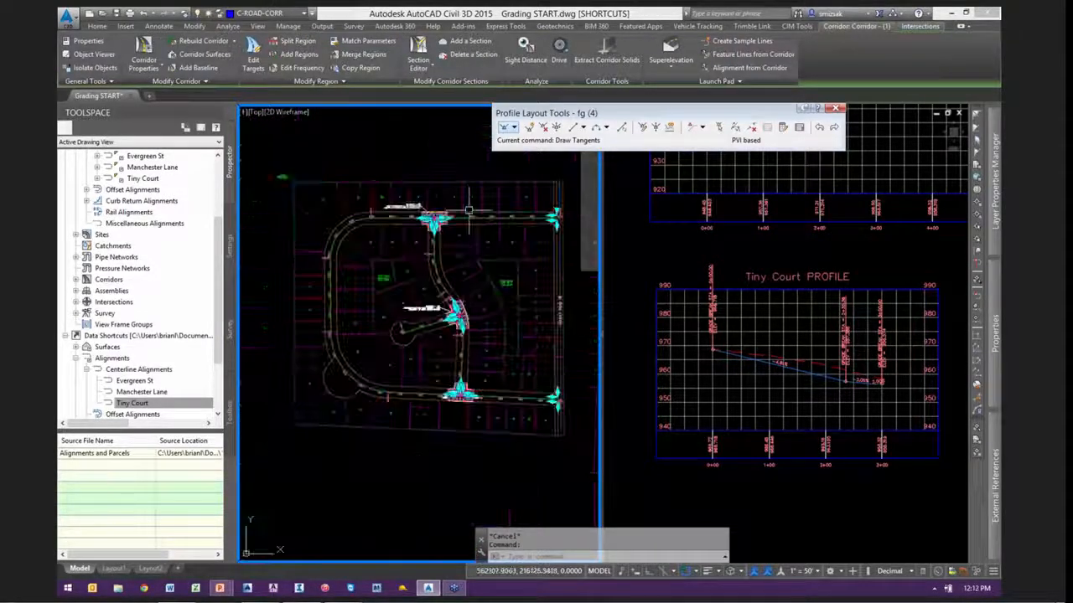
scroll(482, 345, up, 5)
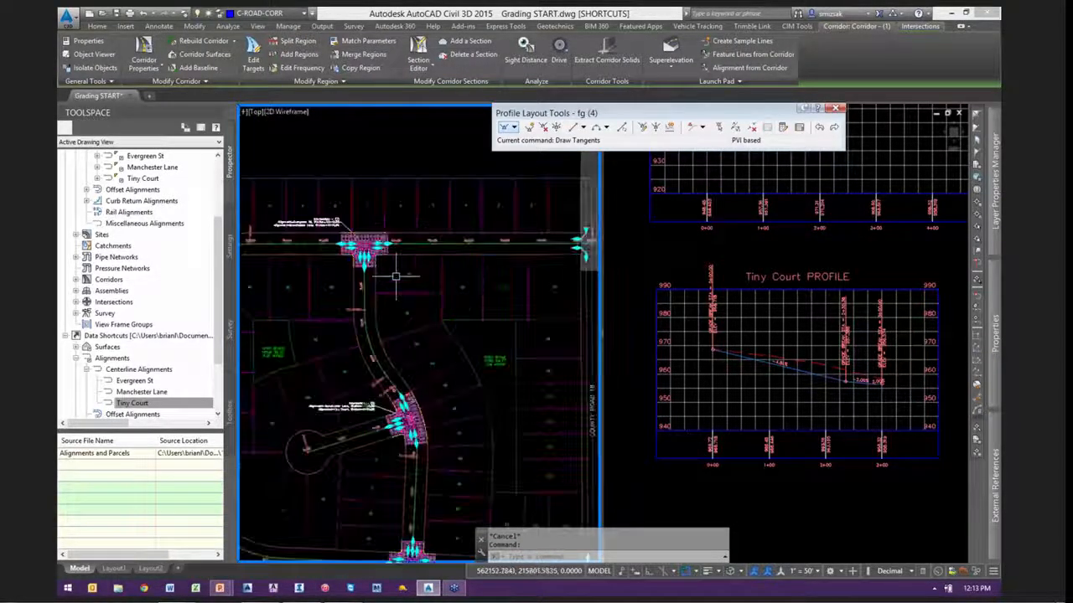
right_click(392, 203)
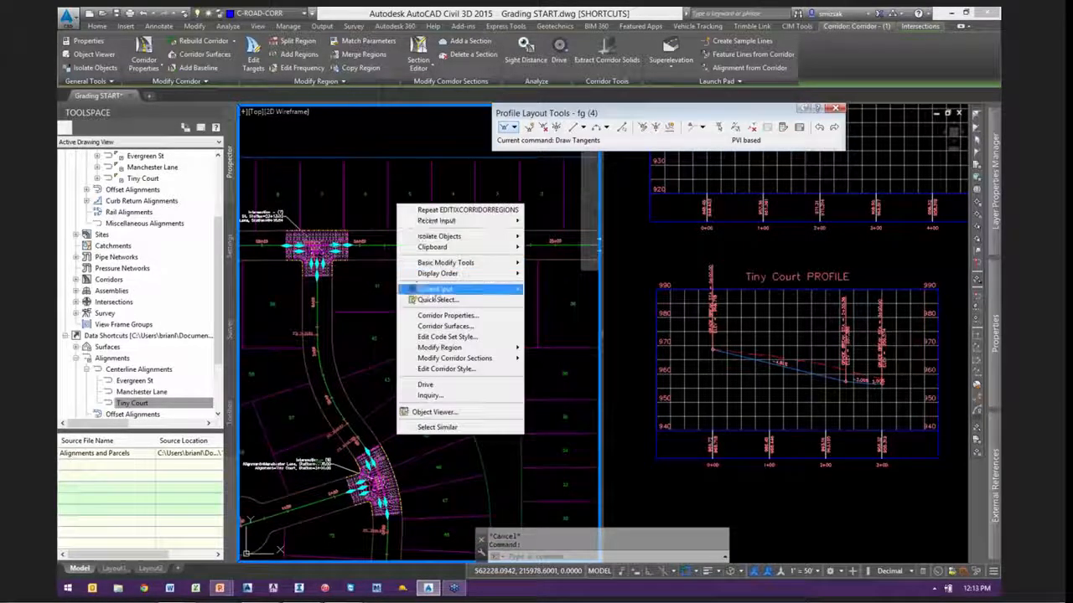
click(444, 315)
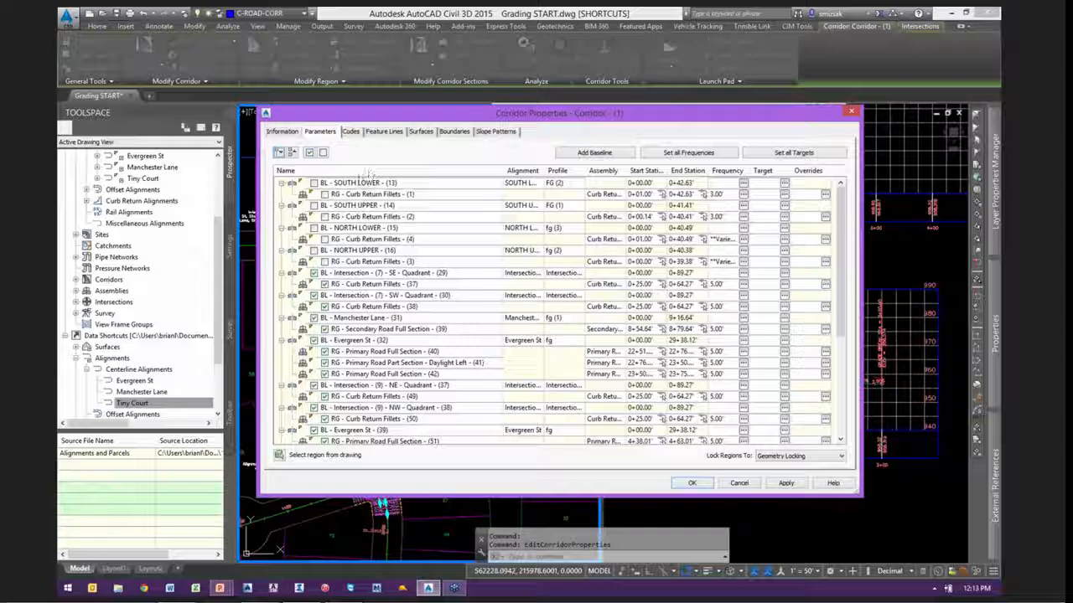
scroll(355, 178, down, 5)
click(691, 482)
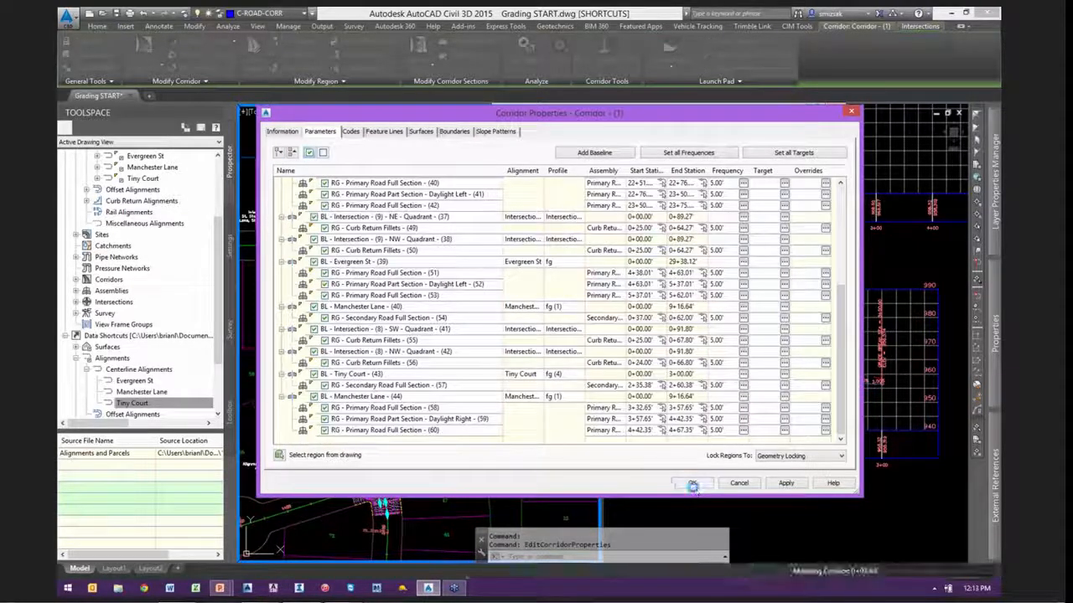
scroll(509, 311, up, 6)
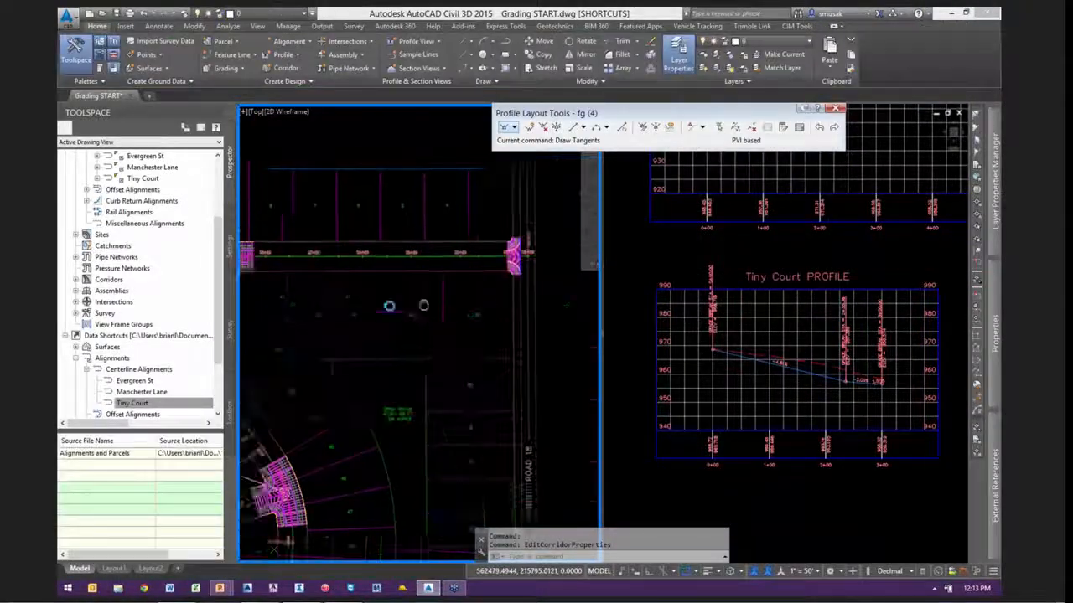
scroll(482, 307, up, 3)
scroll(478, 266, up, 2)
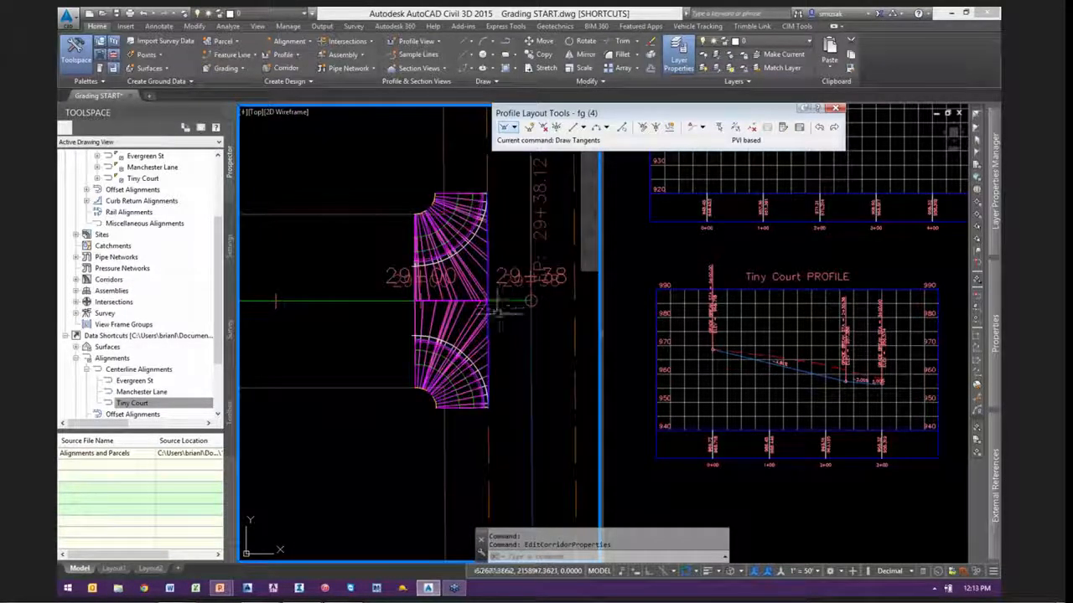
Copy the primary road full section region beside the Manchester Lane intersection along Evergreen St, ending at the curb returns near station 29+00
scroll(500, 272, down, 5)
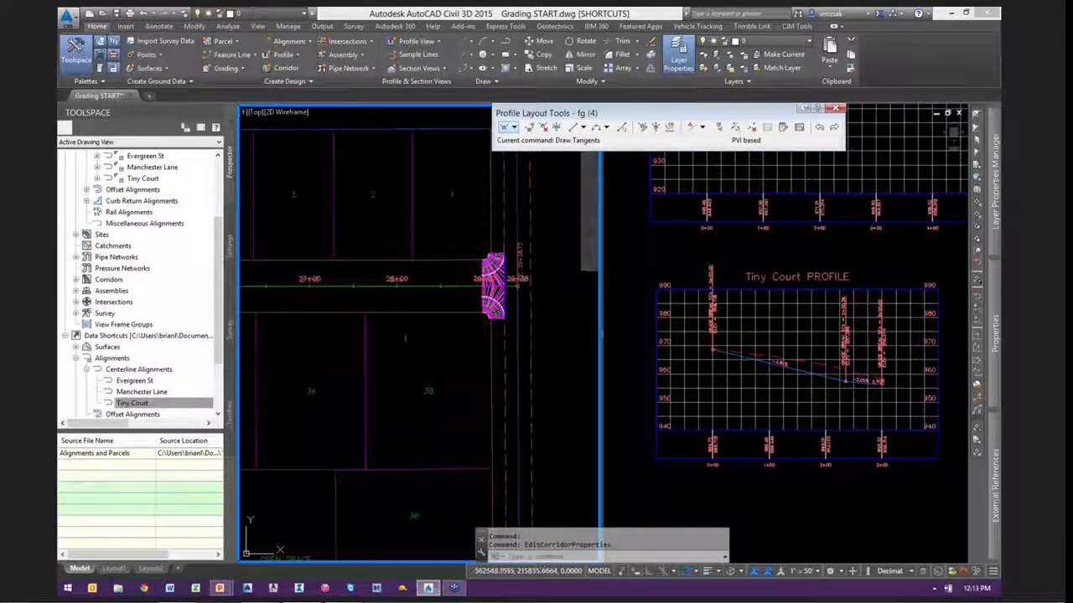
scroll(501, 273, down, 5)
scroll(380, 306, up, 4)
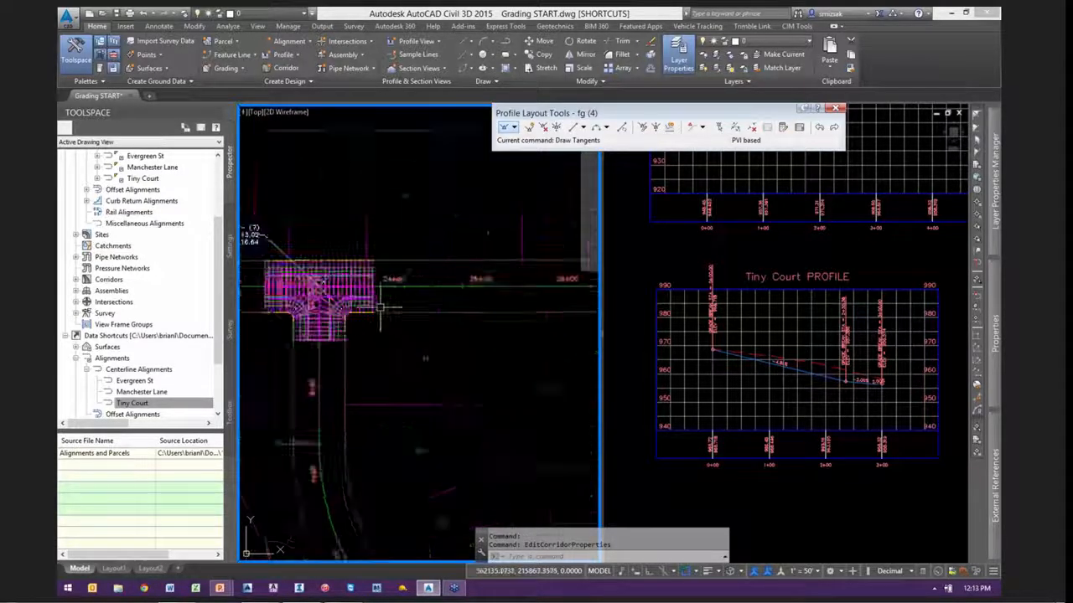
scroll(380, 306, up, 4)
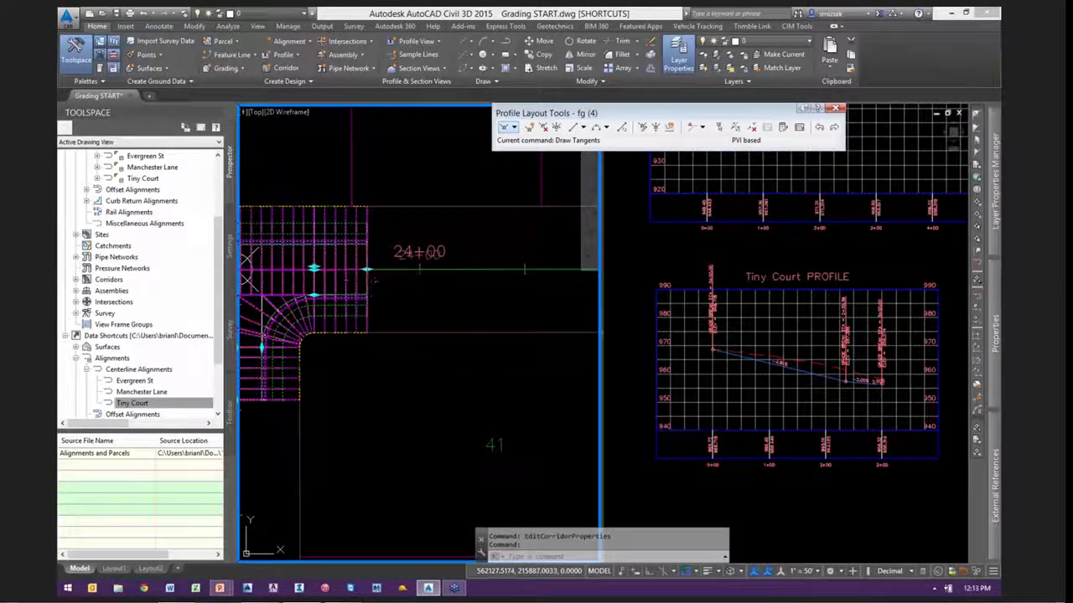
click(375, 281)
scroll(369, 268, down, 3)
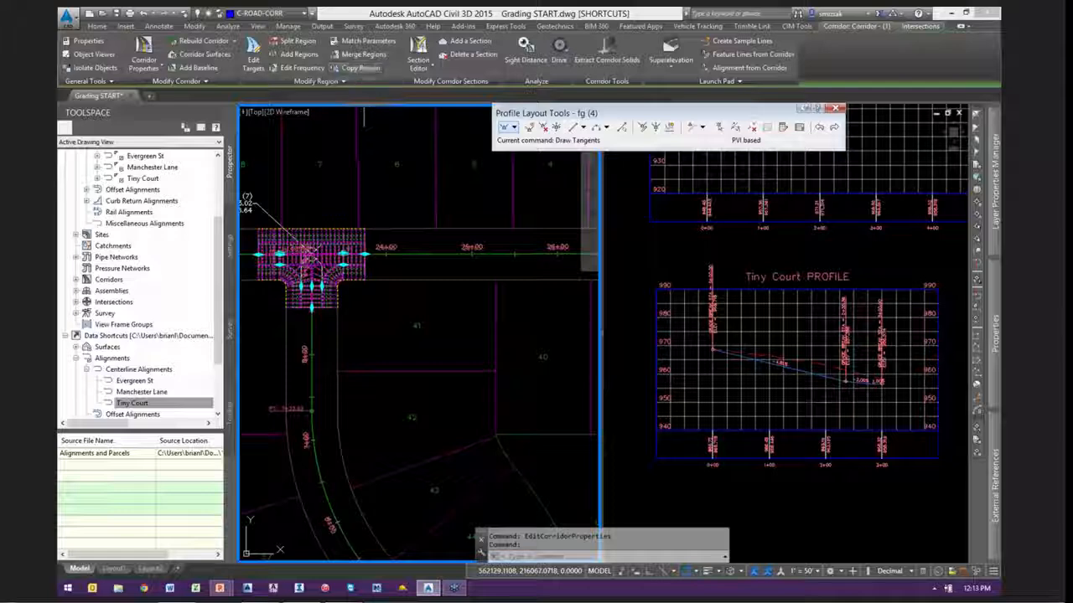
click(356, 67)
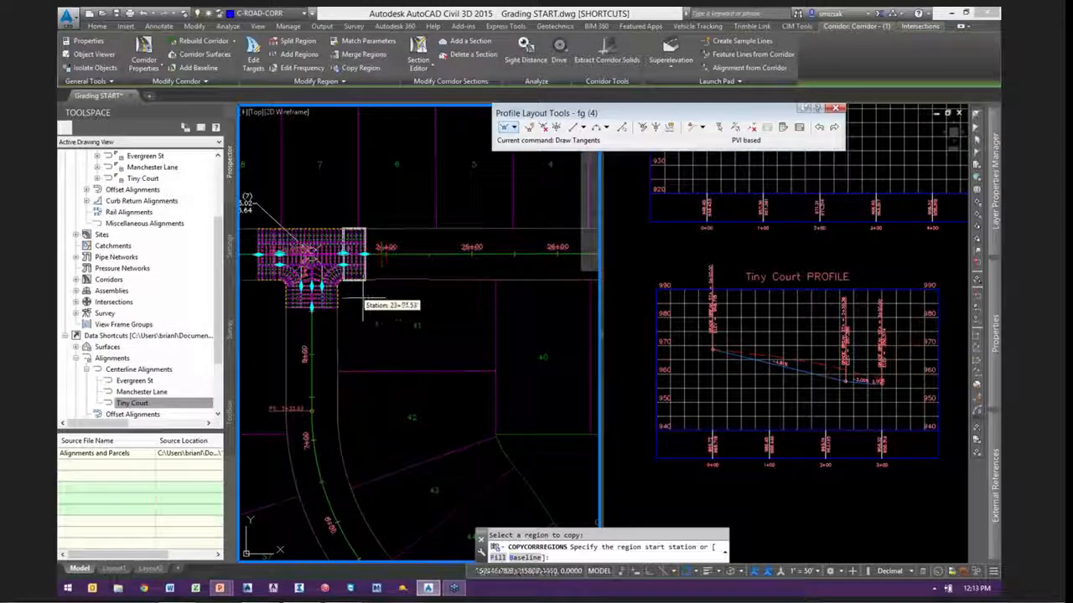
click(467, 298)
scroll(467, 298, up, 2)
middle_drag(486, 308, 503, 334)
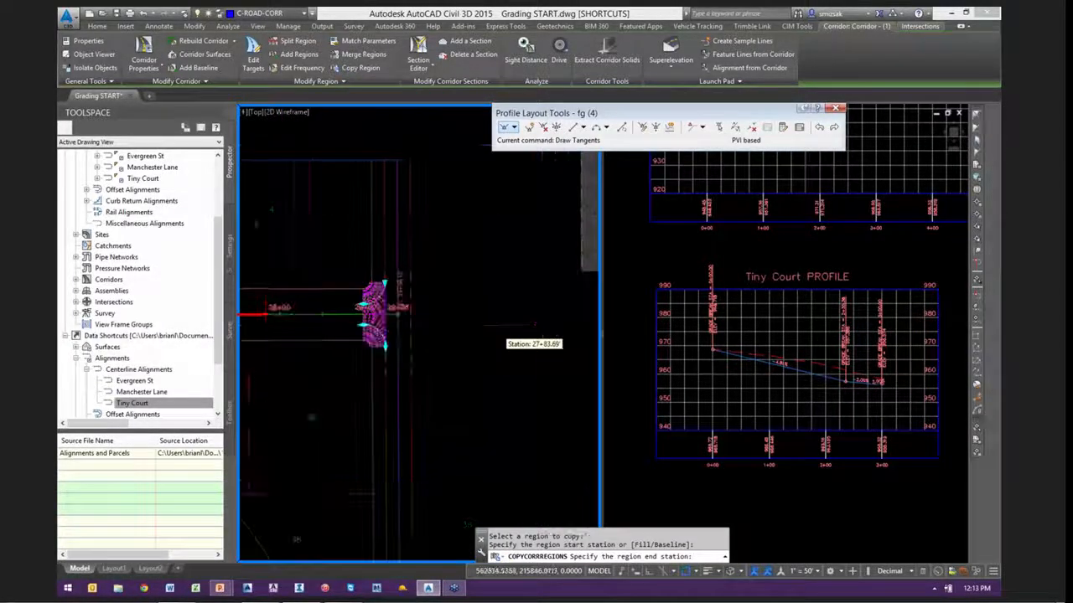
scroll(344, 333, up, 5)
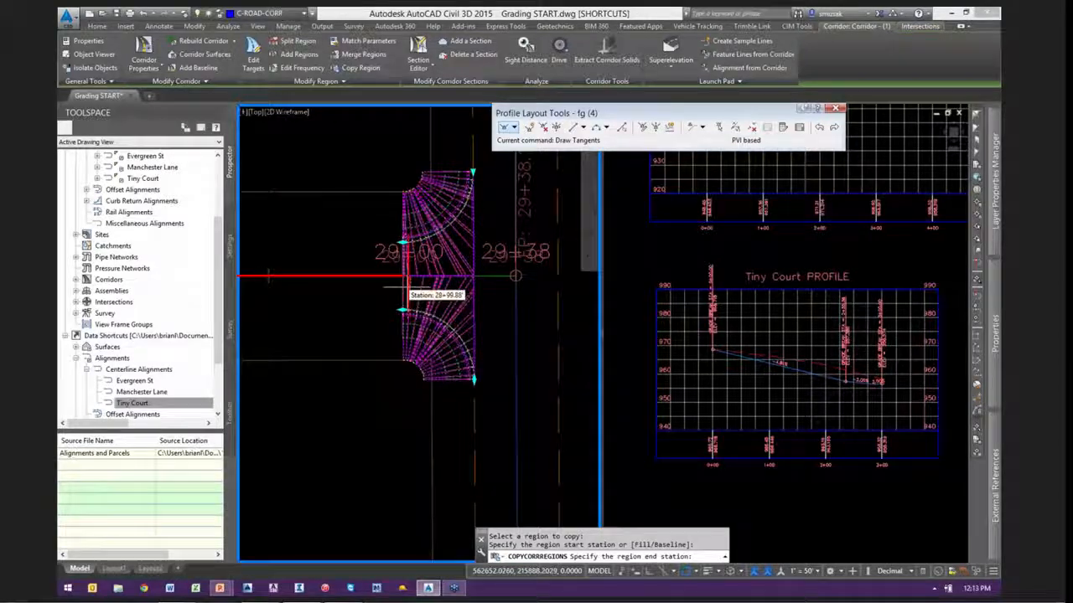
scroll(408, 275, up, 5)
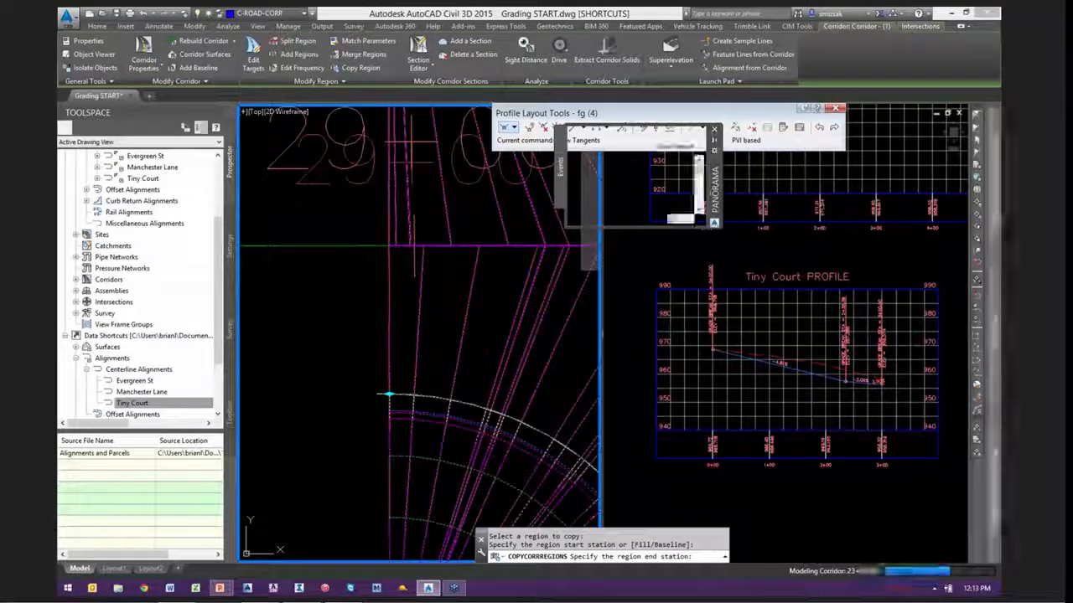
key(Escape)
scroll(491, 297, down, 10)
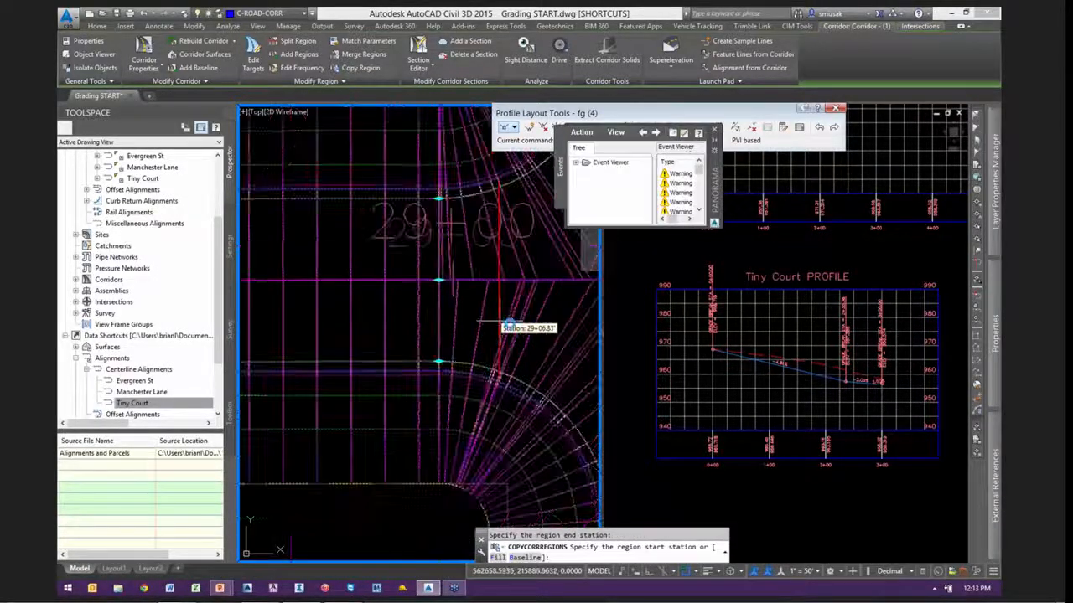
middle_drag(301, 145, 389, 137)
click(301, 67)
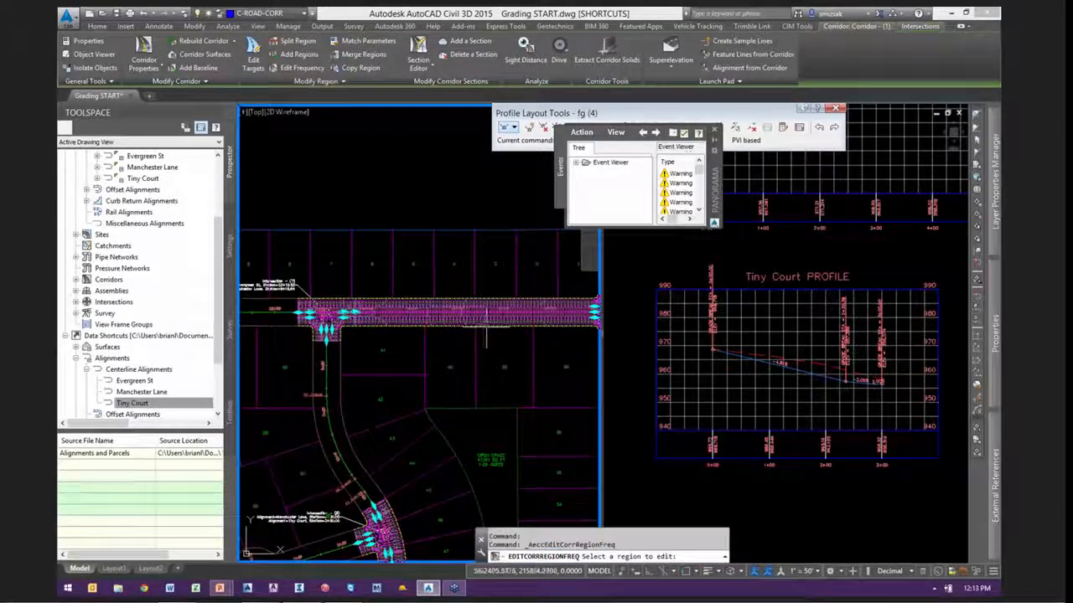
key(Escape)
key(Escape)
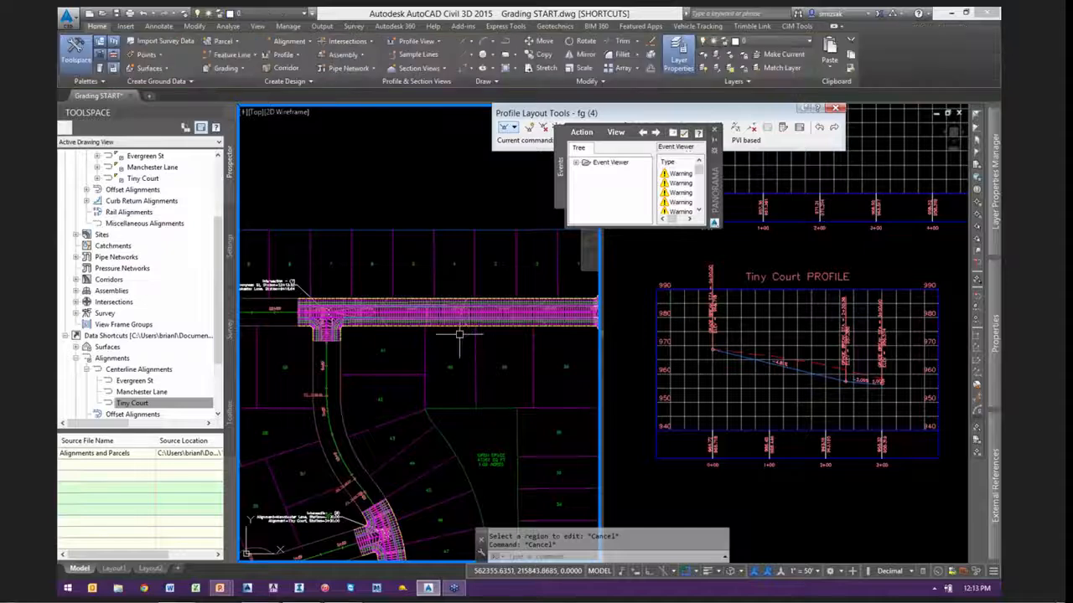
Run Corridor Cleanup on Corridor - (1), removing surface, width or offset, and slope or elevation targets only from region Primary Road Full Section - (42) [Copy]
scroll(498, 311, up, 5)
click(503, 303)
scroll(503, 303, down, 6)
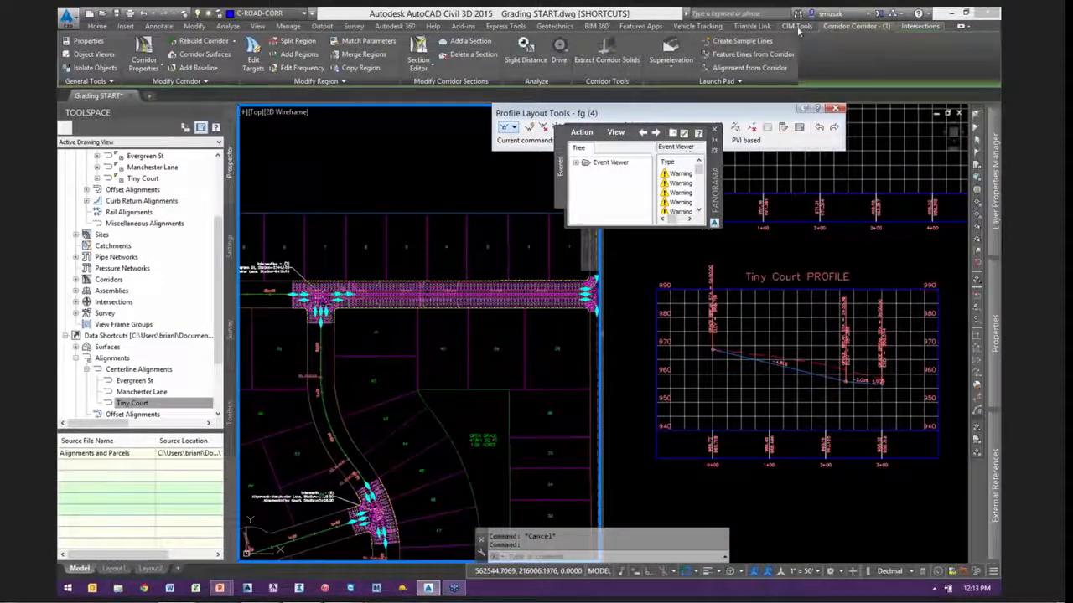
click(797, 26)
click(135, 52)
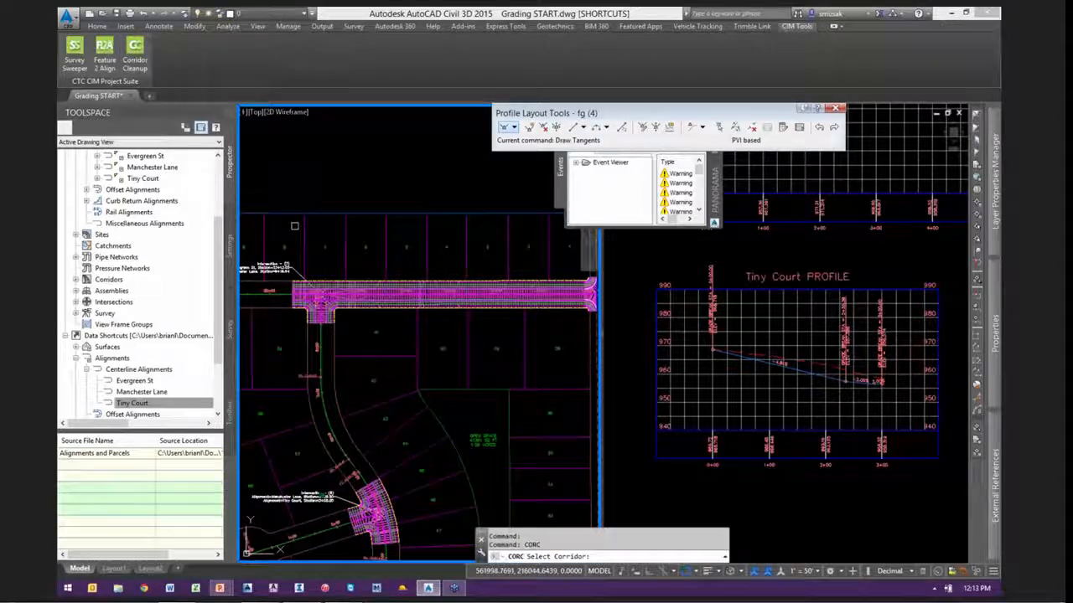
click(480, 293)
scroll(481, 290, up, 5)
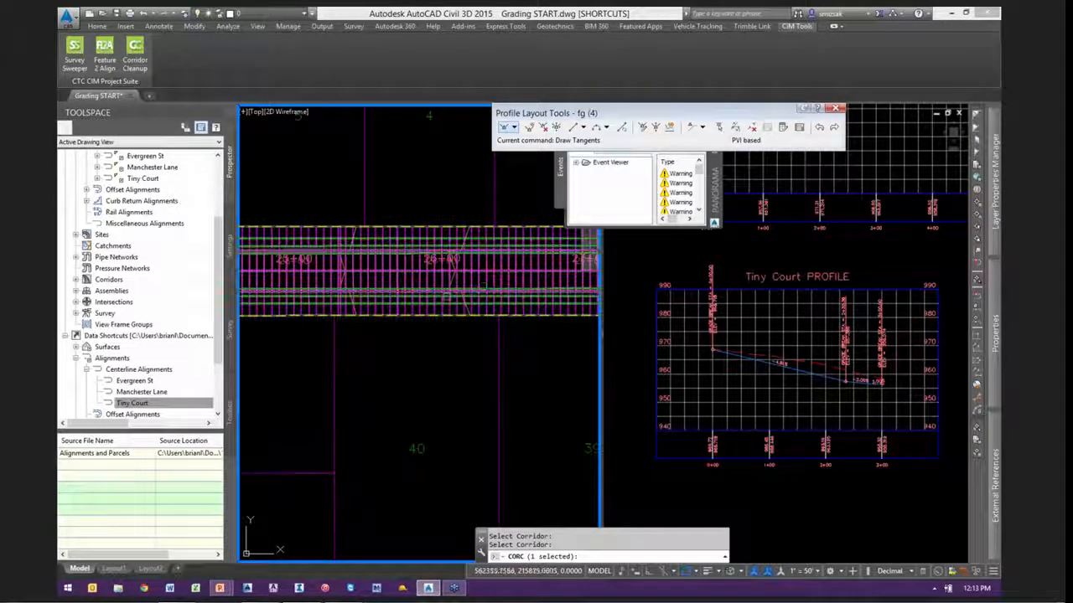
key(Return)
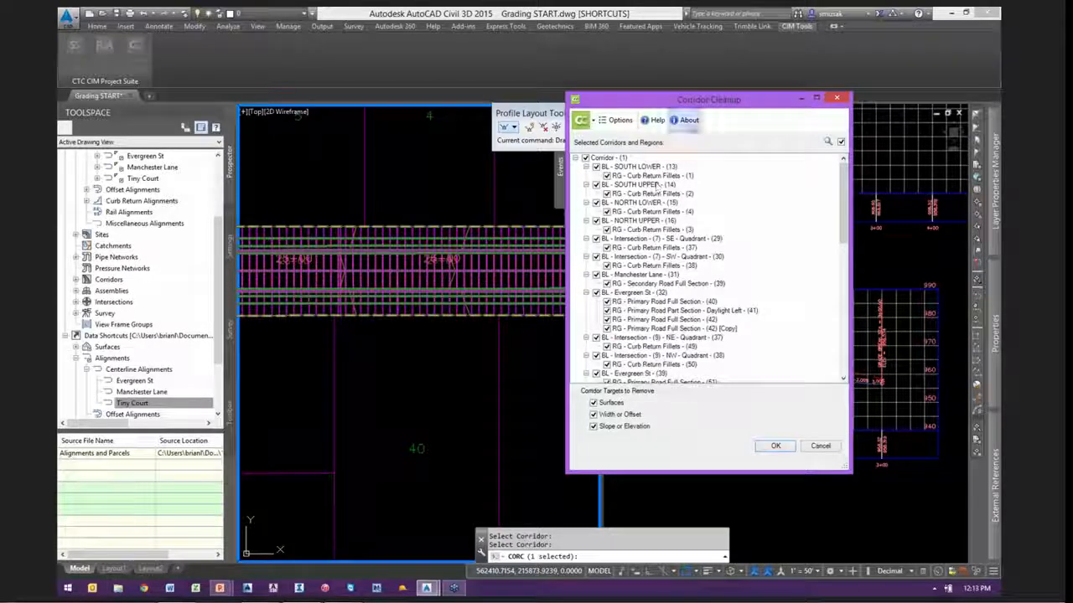
drag(711, 100, 757, 59)
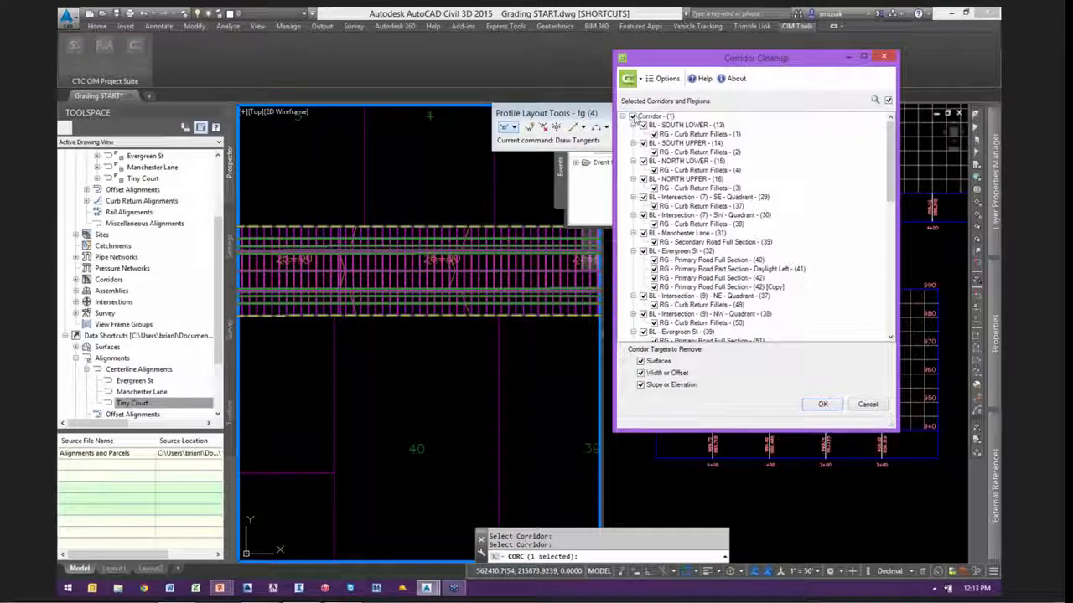
scroll(891, 168, down, 2)
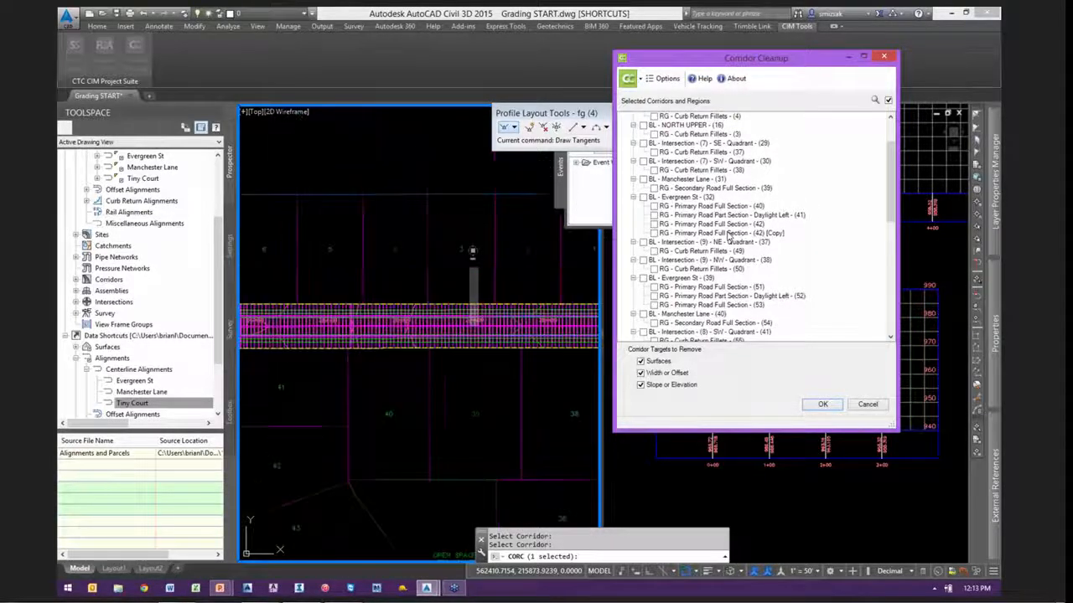
click(664, 233)
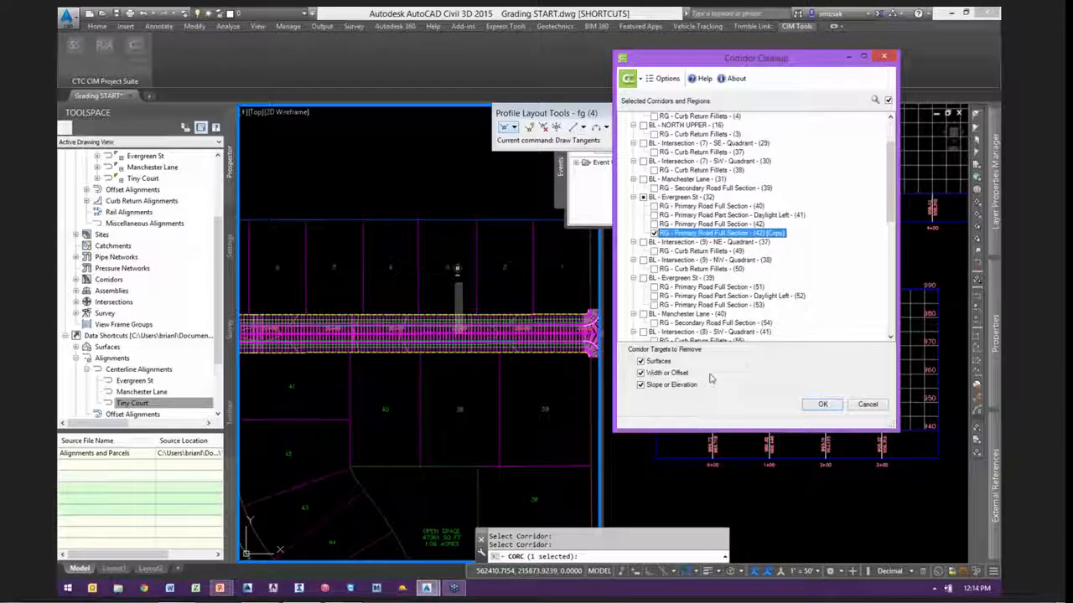
click(821, 404)
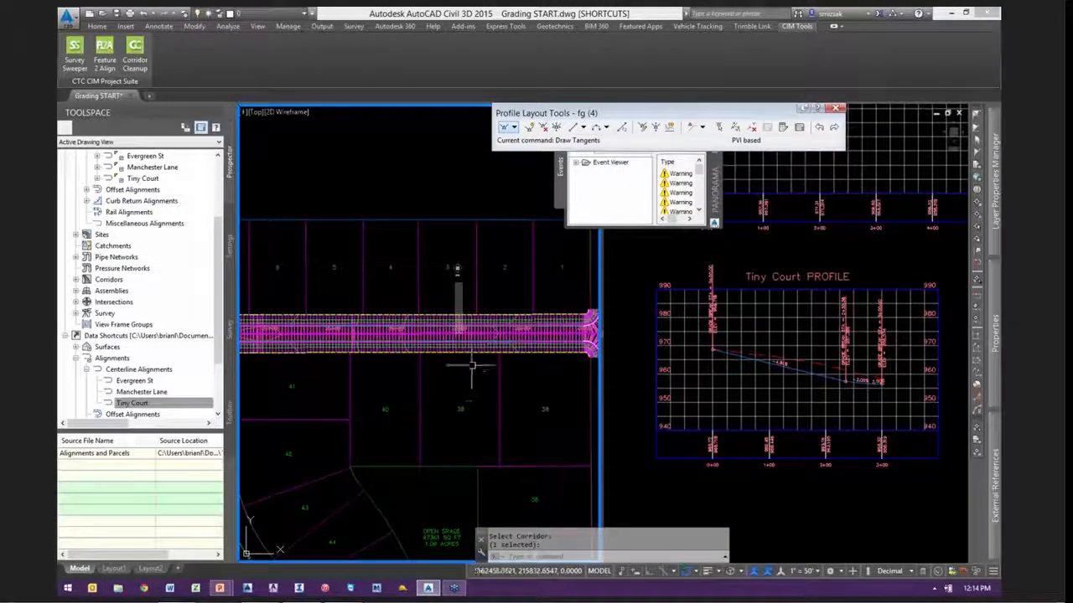
Set the copied Evergreen St region's assembly frequency to 25' along tangents, curves, spirals and profile curves
middle_drag(380, 385, 500, 374)
scroll(520, 342, up, 2)
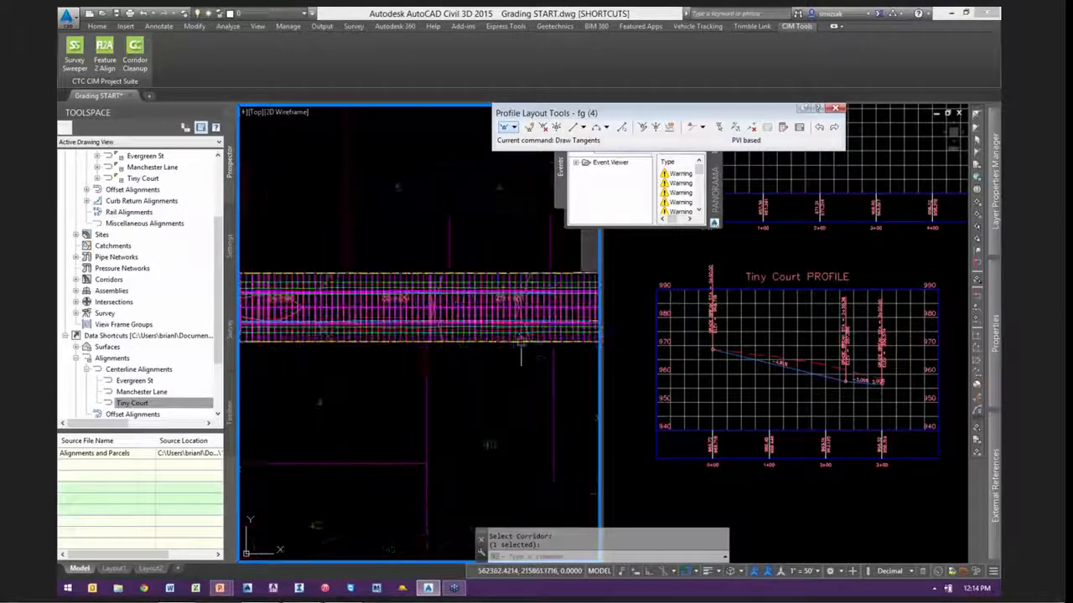
click(491, 323)
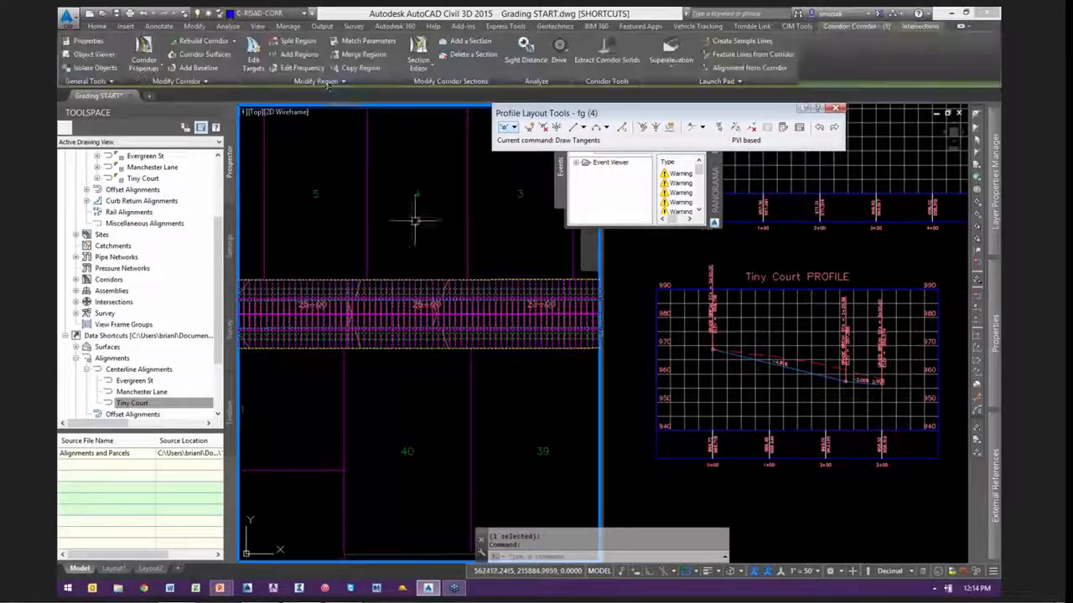
click(304, 68)
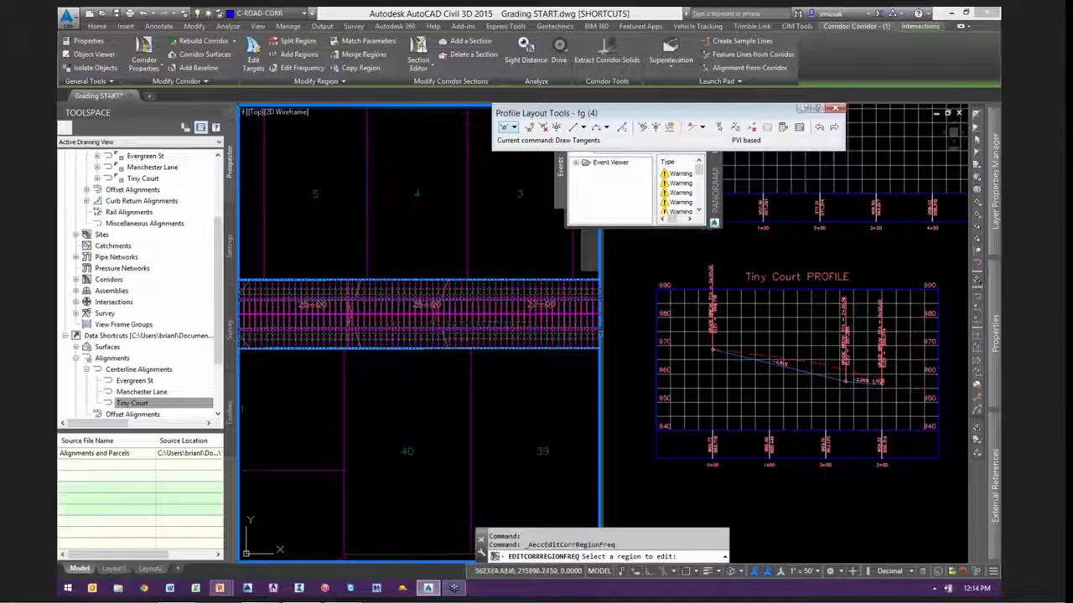
click(397, 317)
click(817, 90)
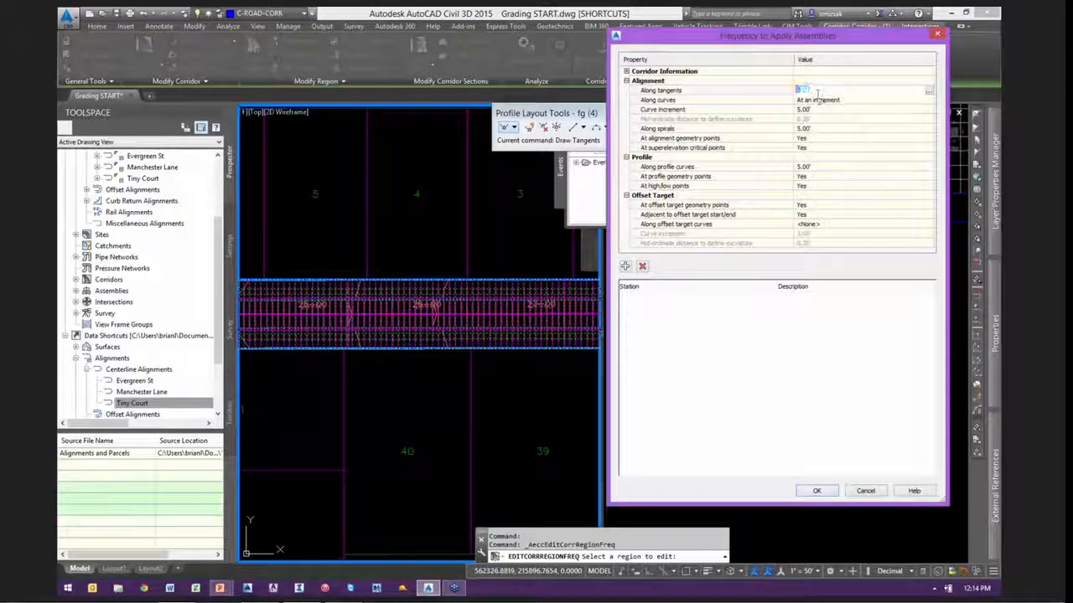
click(813, 111)
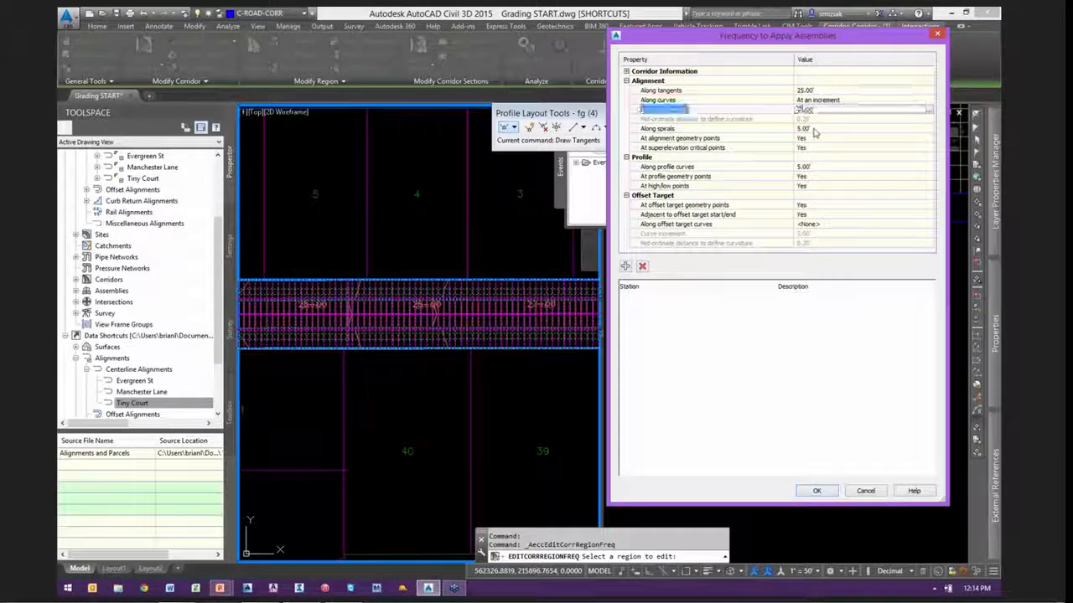
click(813, 128)
text(25)
click(815, 167)
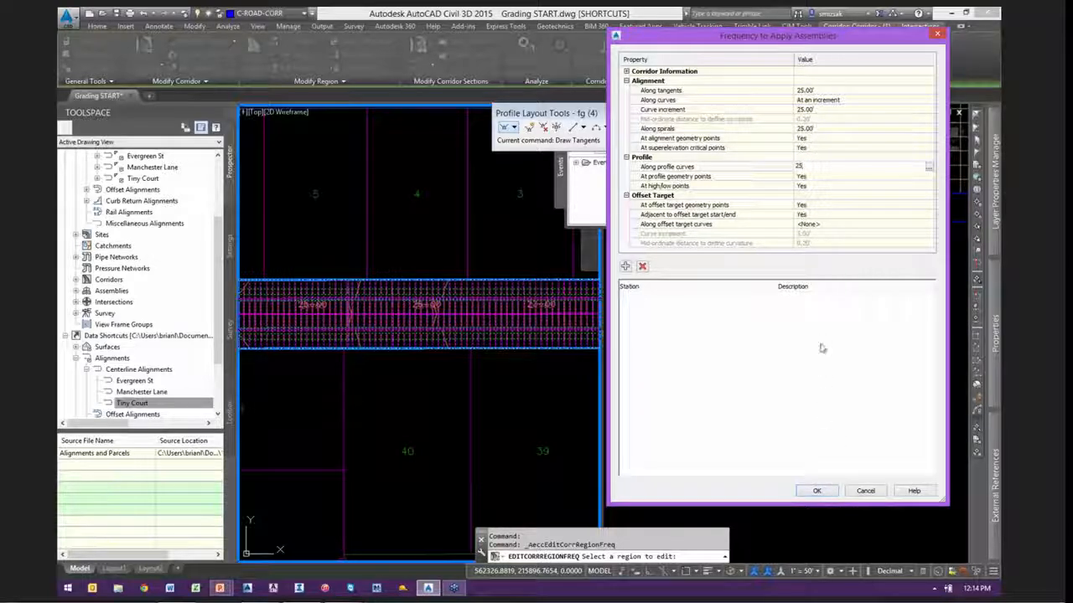
click(817, 491)
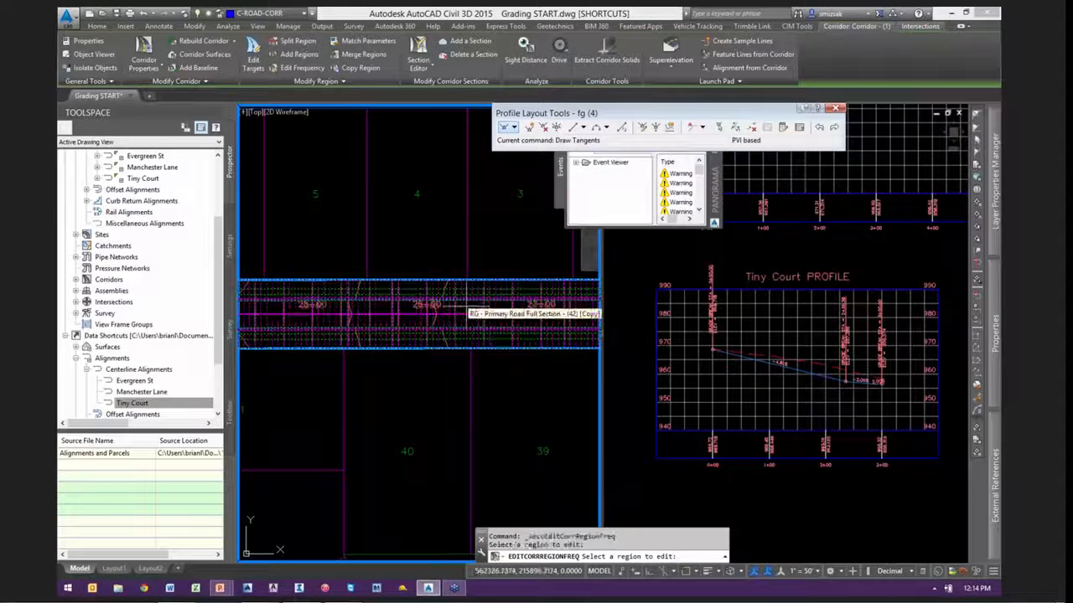
key(Escape)
key(Escape)
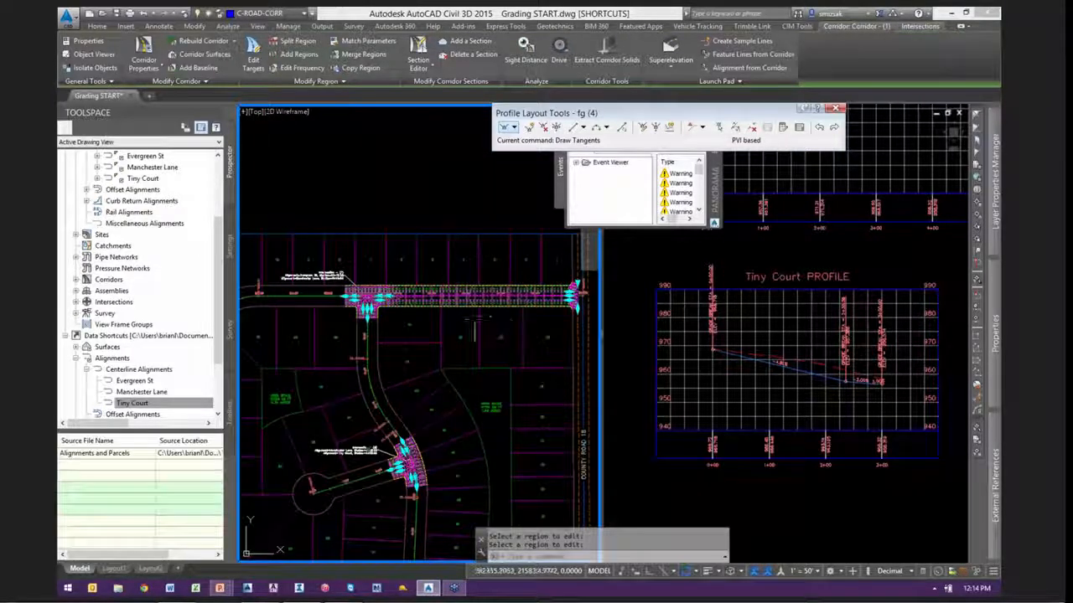
scroll(540, 314, up, 2)
scroll(560, 325, up, 2)
middle_drag(537, 335, 500, 325)
middle_drag(389, 379, 445, 266)
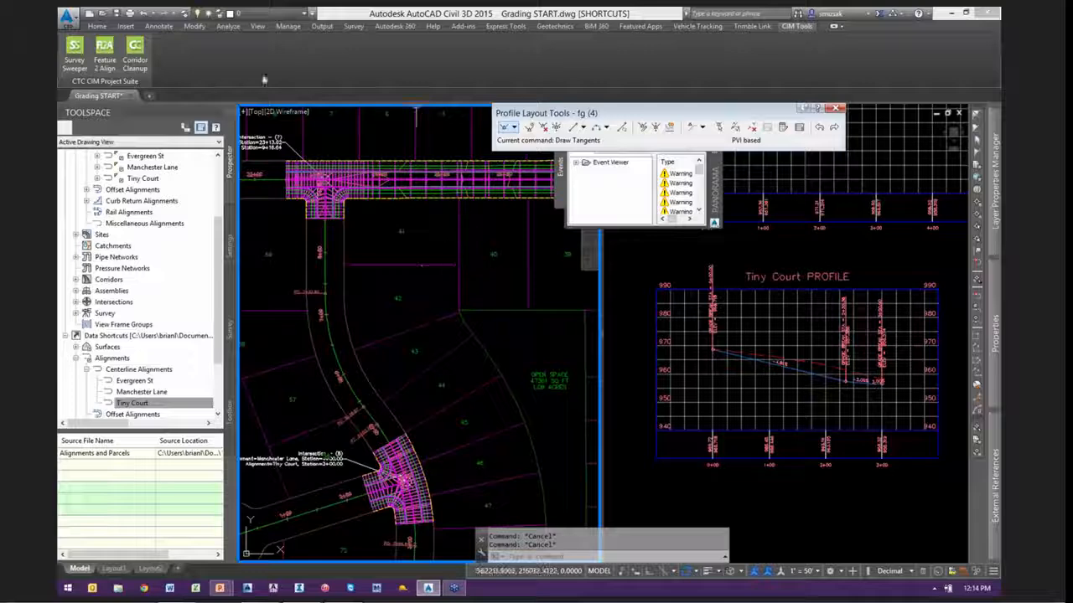
click(98, 25)
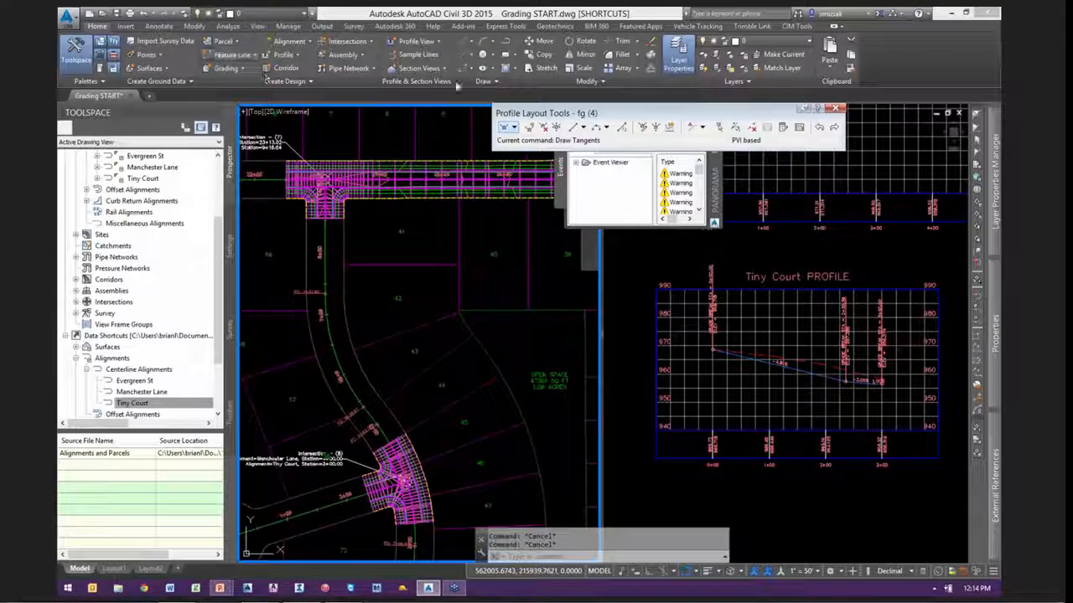
click(543, 55)
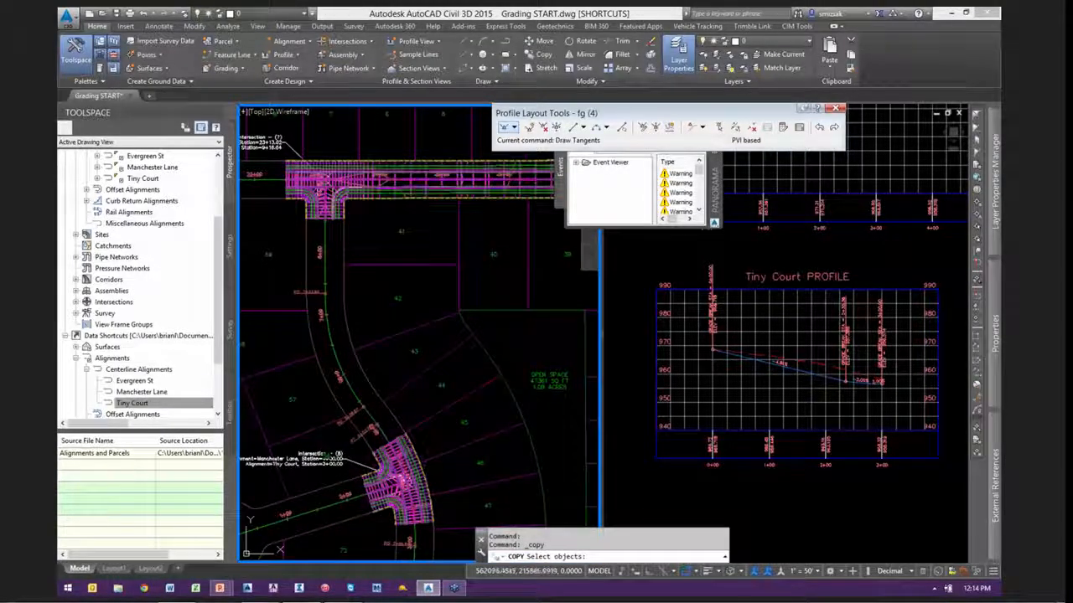
scroll(336, 216, up, 4)
key(Escape)
key(Escape)
Copy the full section region below the northern Evergreen St intersection along Manchester Lane, ending at the Tiny Court intersection
scroll(352, 225, up, 2)
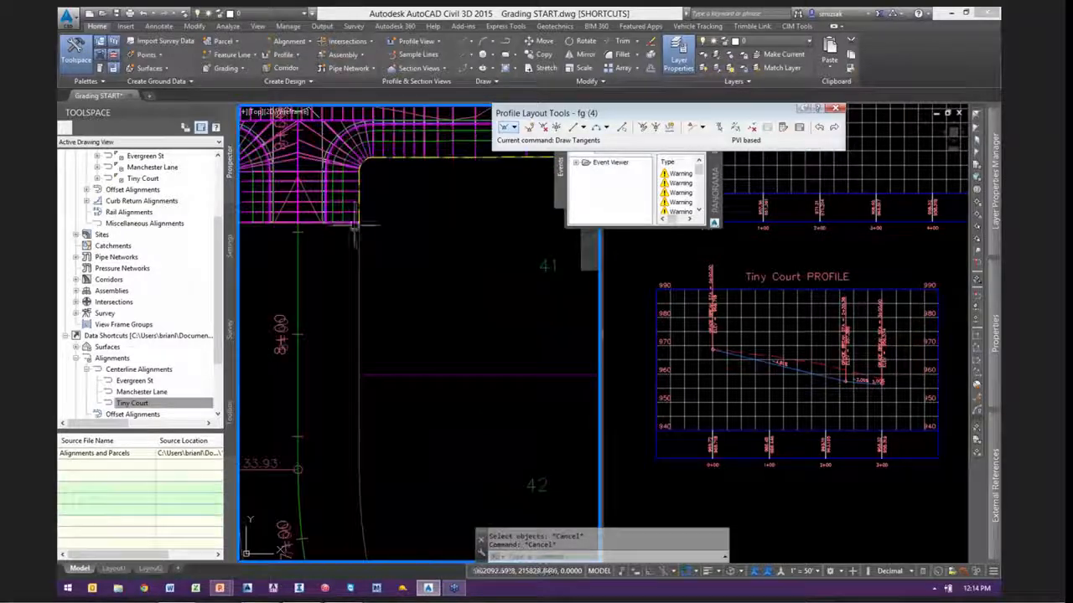
click(331, 164)
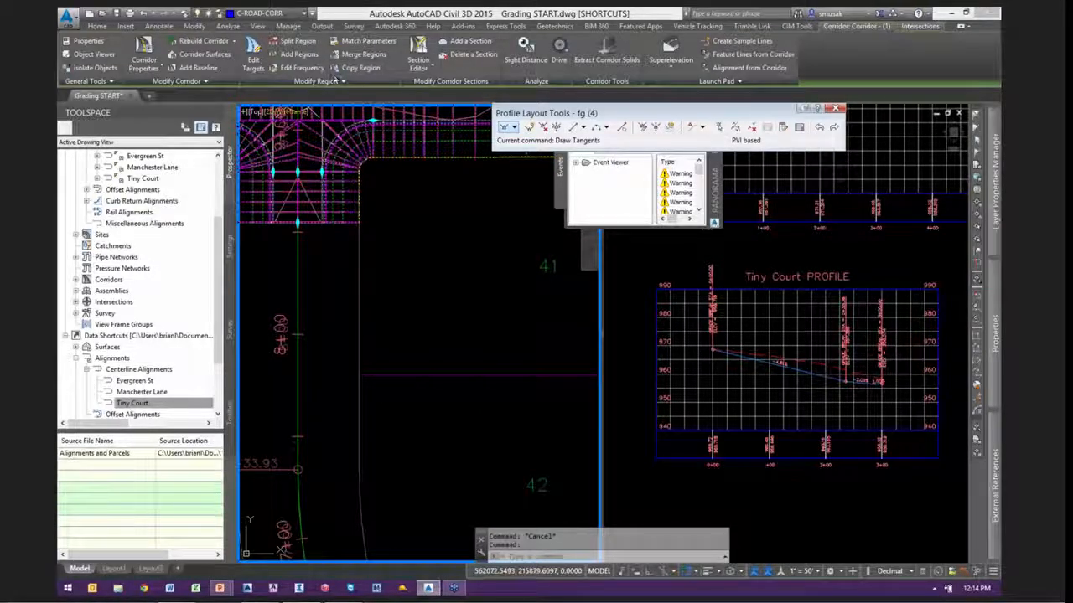
click(348, 67)
click(370, 225)
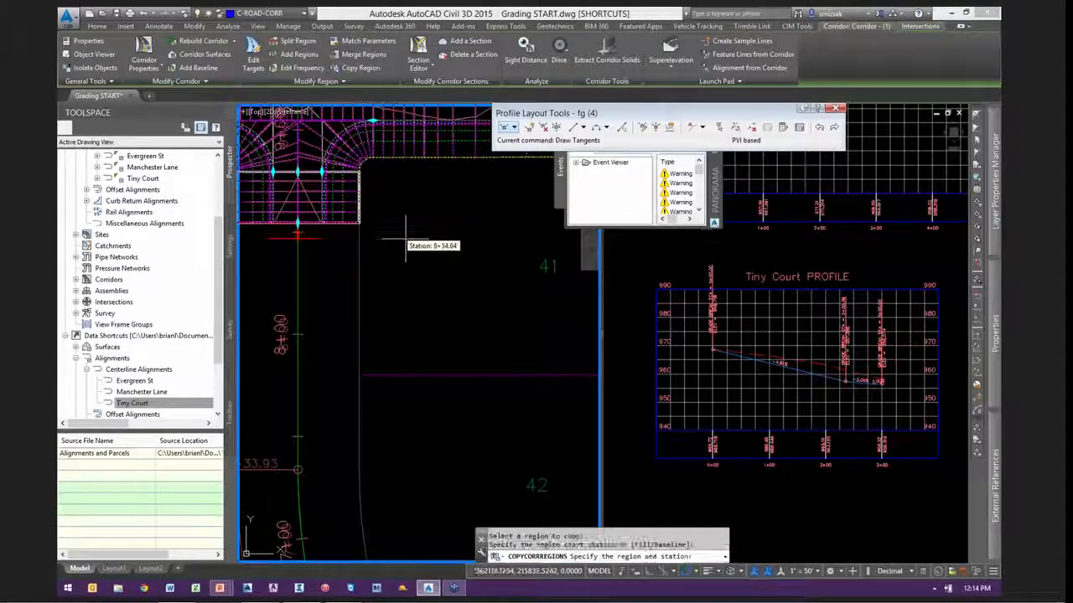
scroll(352, 235, down, 3)
scroll(466, 476, up, 2)
scroll(384, 418, up, 5)
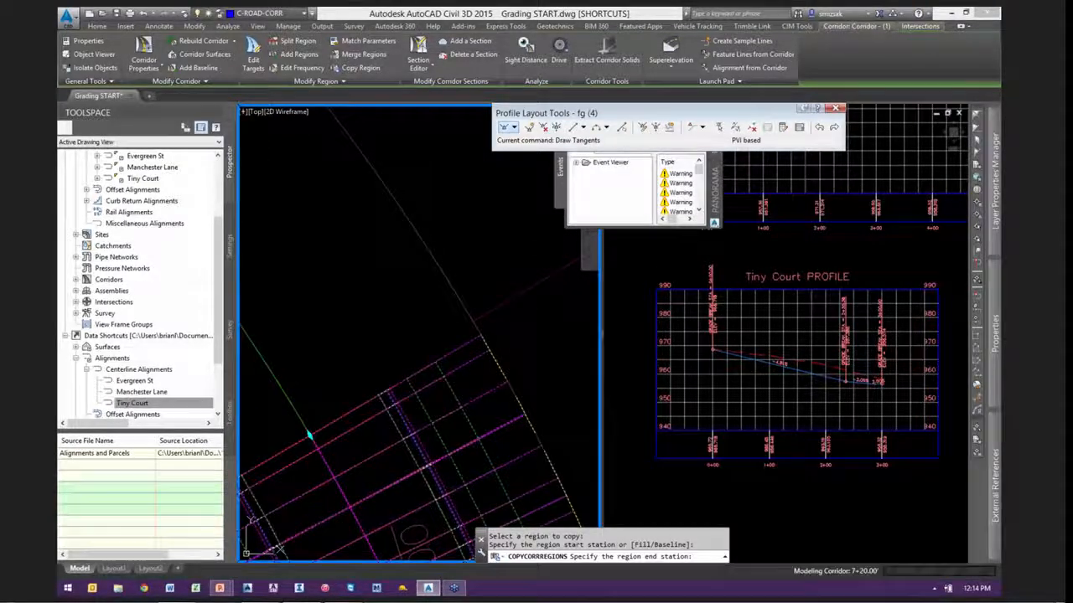
scroll(506, 326, down, 3)
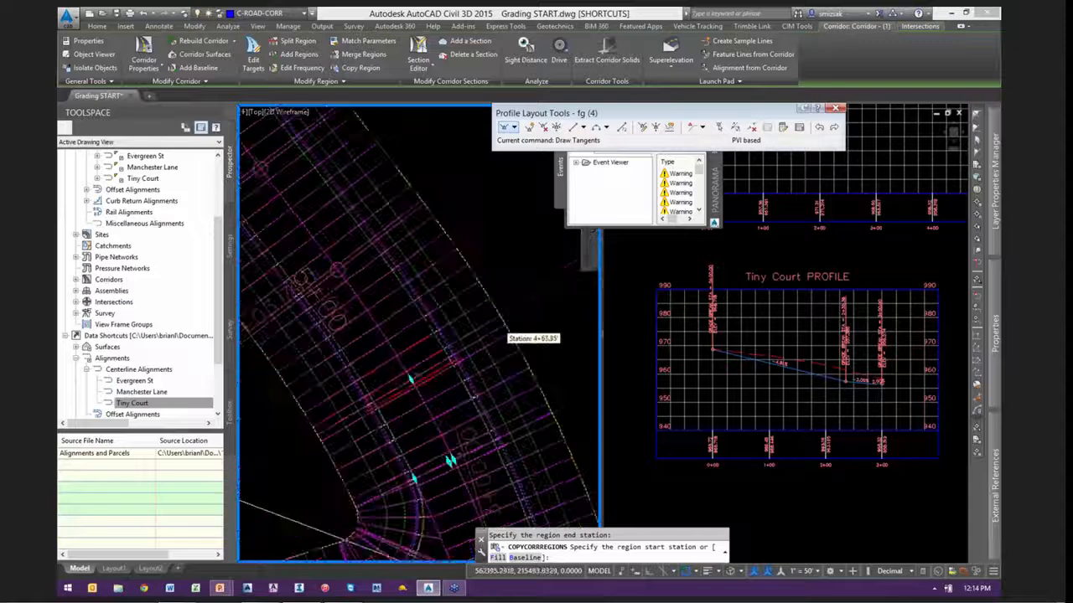
Copy the same region along Manchester Lane from the south side of the Tiny Court intersection to the southern Evergreen St intersection
scroll(506, 329, down, 5)
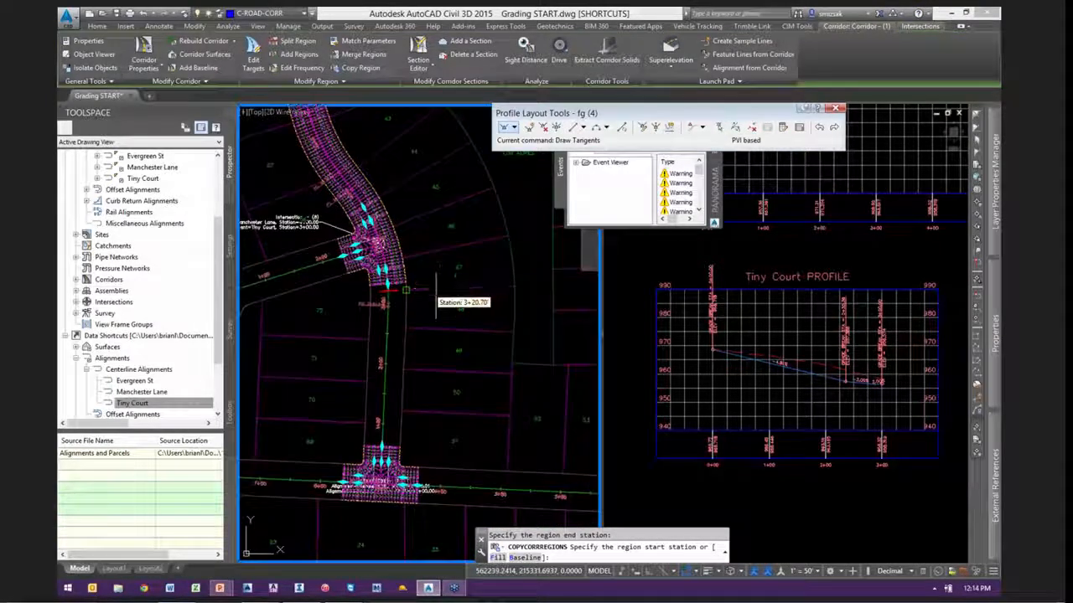
scroll(405, 293, up, 5)
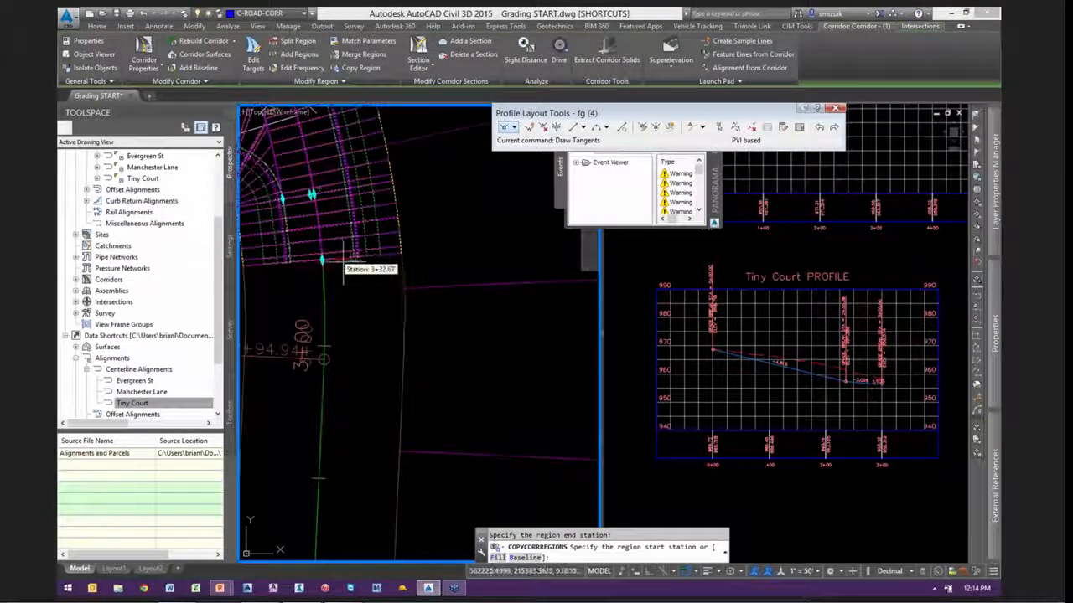
click(342, 260)
scroll(447, 276, down, 4)
middle_drag(428, 500, 488, 313)
scroll(462, 408, up, 2)
scroll(461, 406, up, 4)
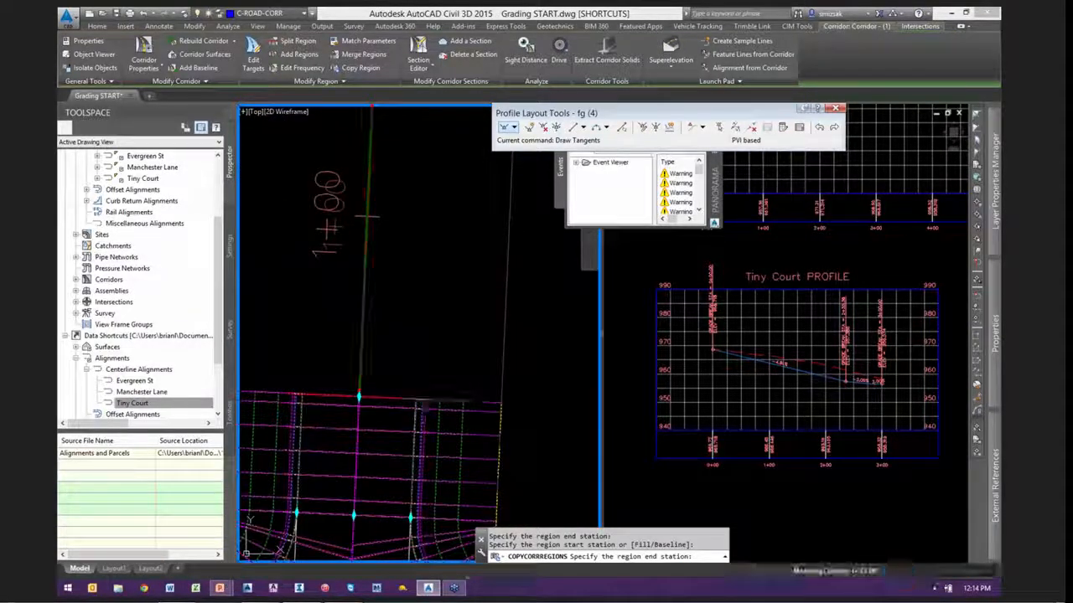
click(422, 403)
scroll(428, 344, down, 1)
scroll(429, 345, down, 3)
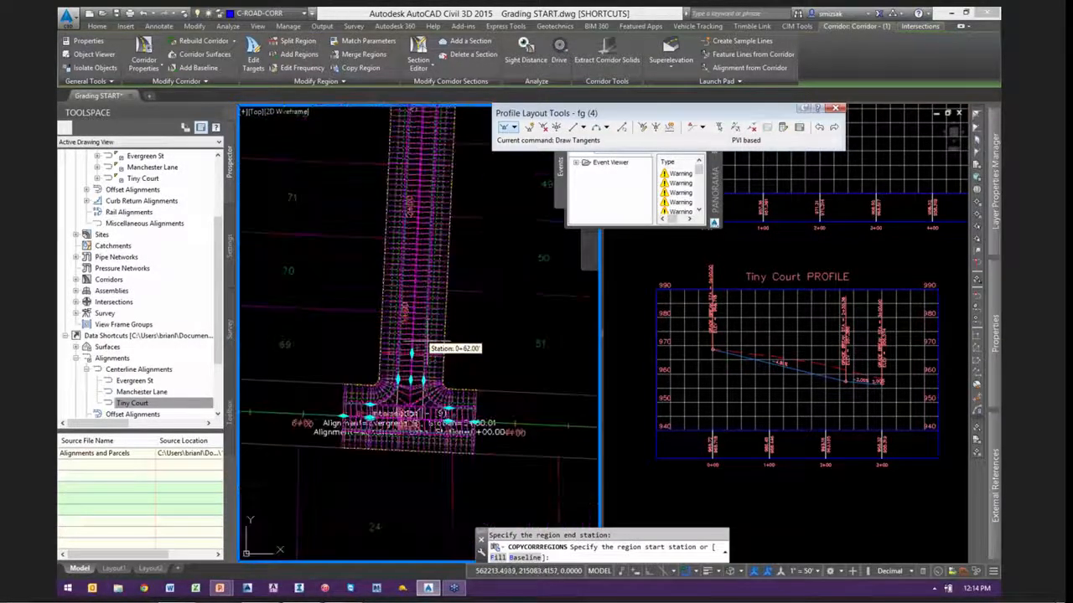
Copy the primary road region east of the southern Manchester Lane intersection along Evergreen St, ending at the County Road 18 curb returns
scroll(377, 366, up, 4)
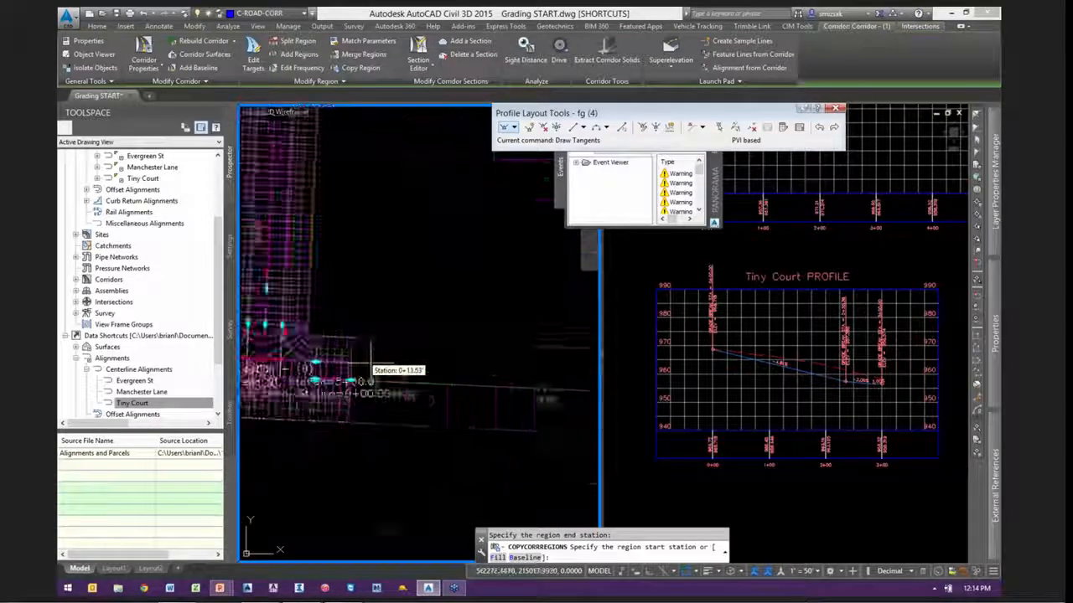
key(Escape)
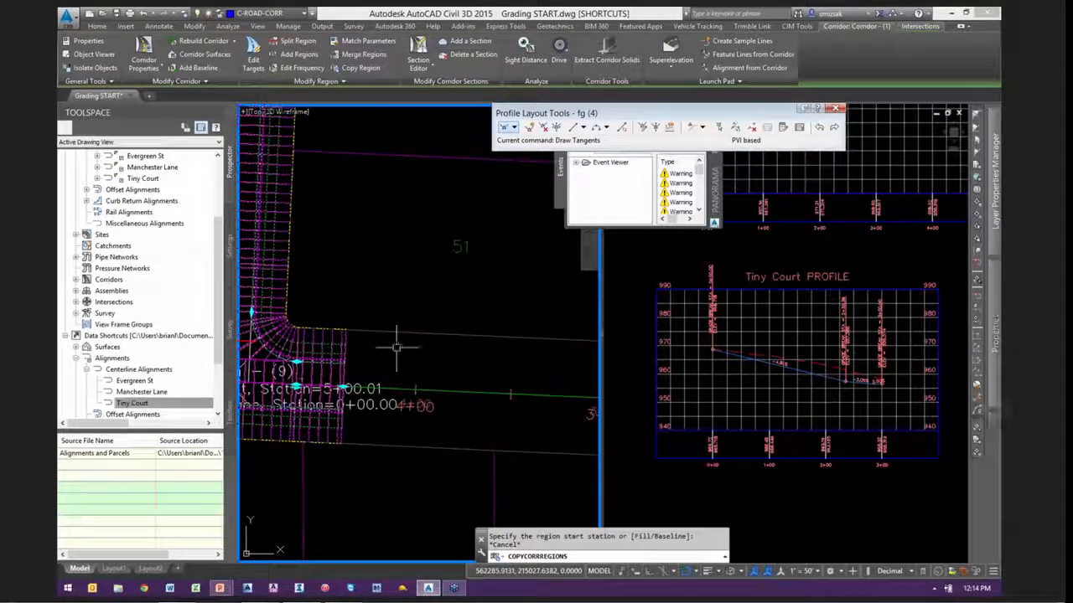
click(361, 68)
click(339, 369)
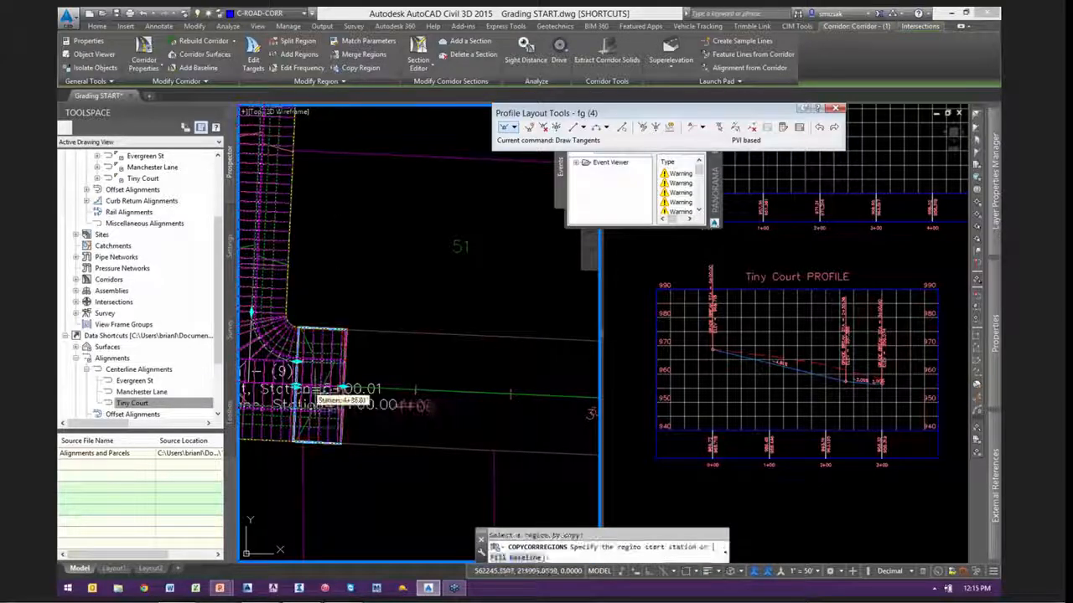
click(344, 331)
scroll(402, 335, down, 3)
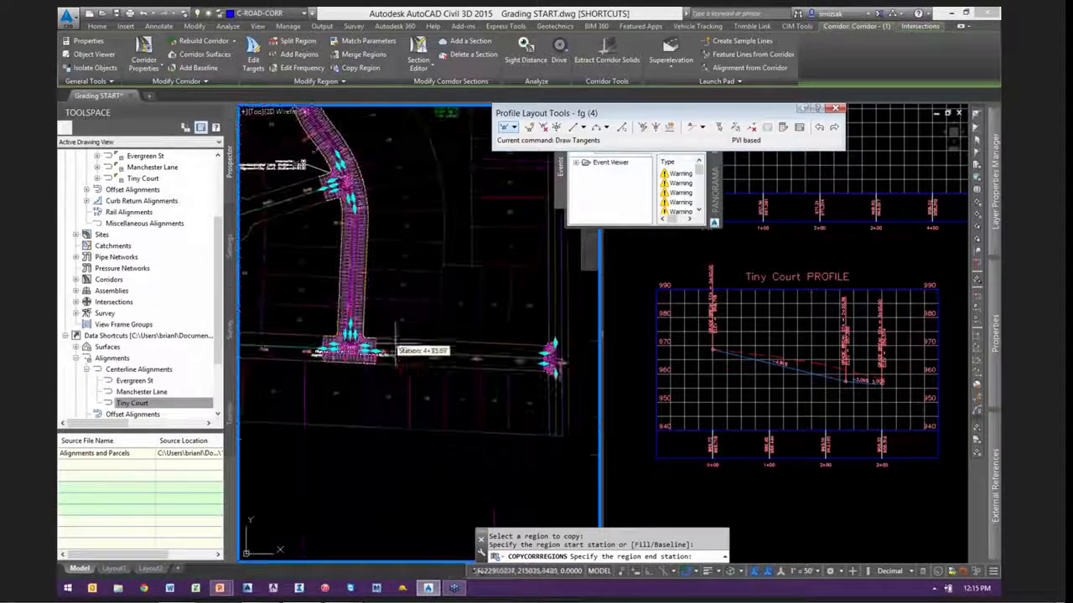
scroll(499, 349, up, 5)
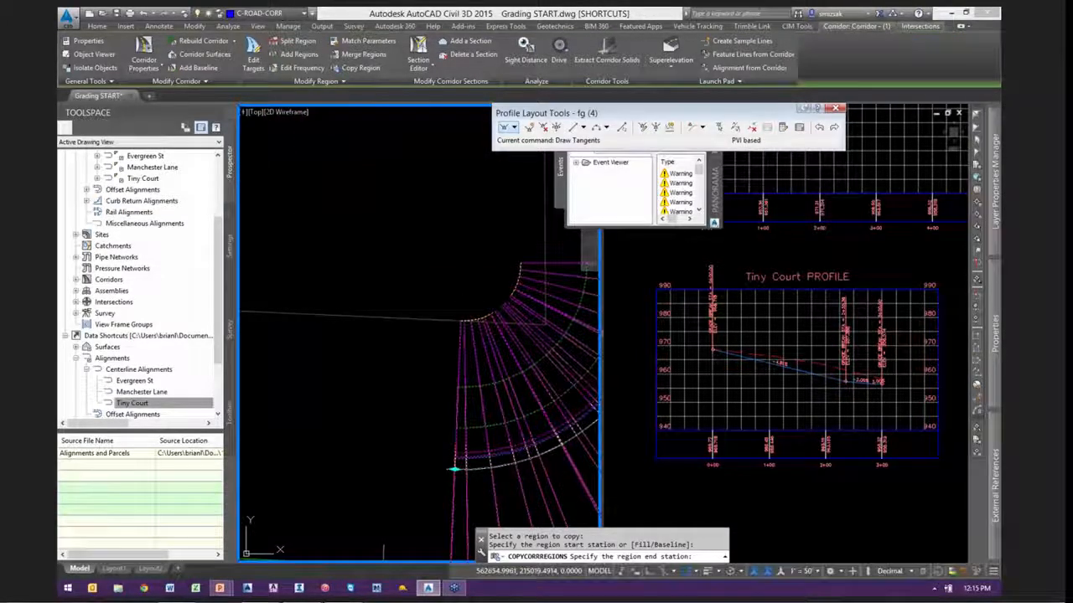
scroll(491, 386, down, 5)
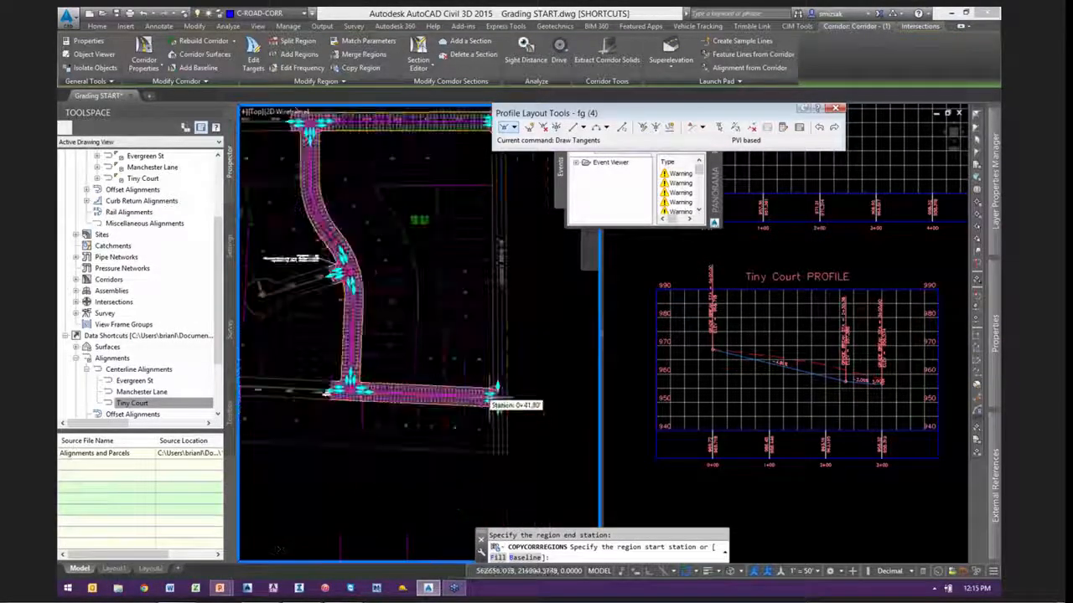
key(Escape)
key(Escape)
Match the region parameters of the northern Evergreen St copy to both Manchester Lane copies and the southern Evergreen St copy
scroll(353, 276, up, 4)
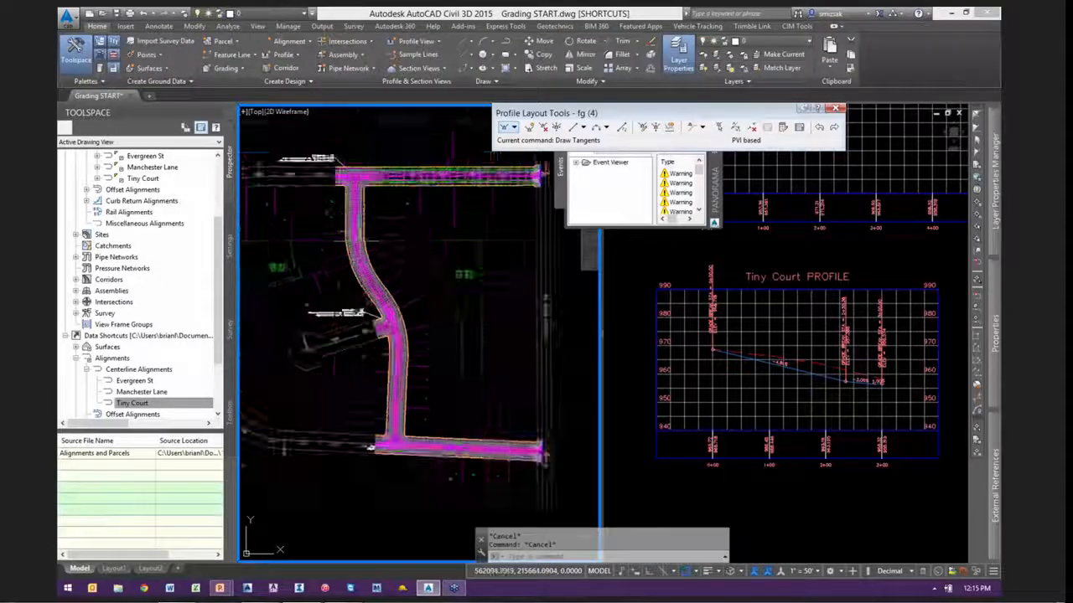
scroll(353, 276, up, 6)
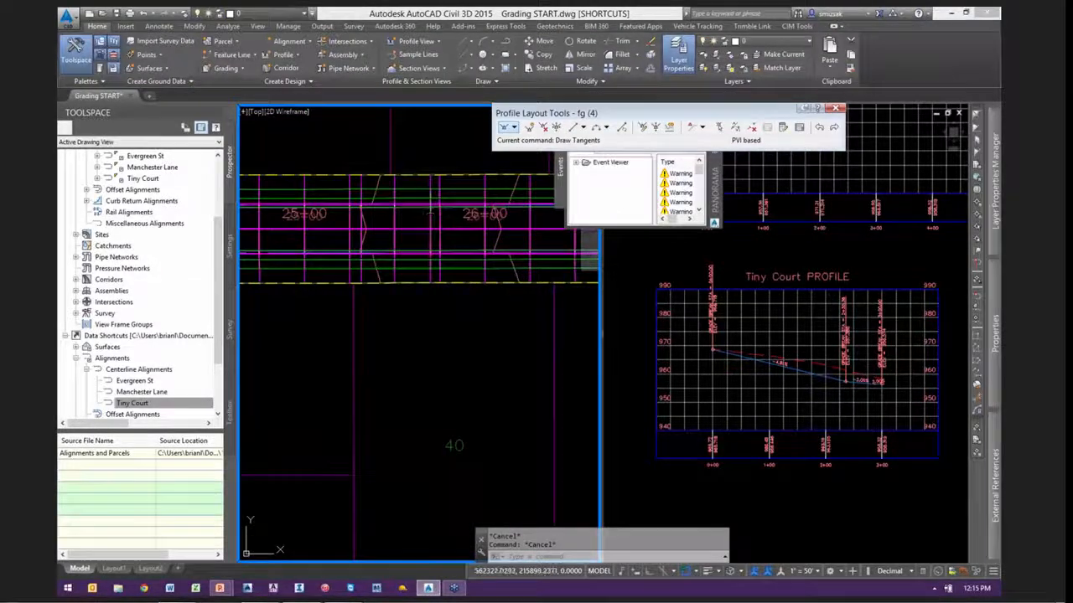
click(431, 213)
scroll(452, 241, down, 6)
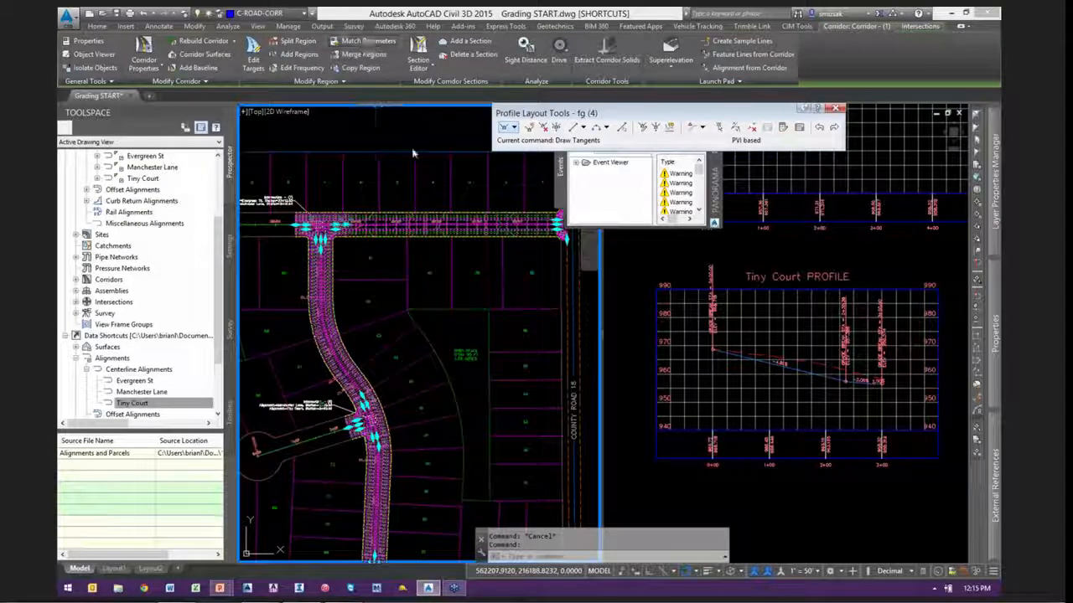
click(426, 214)
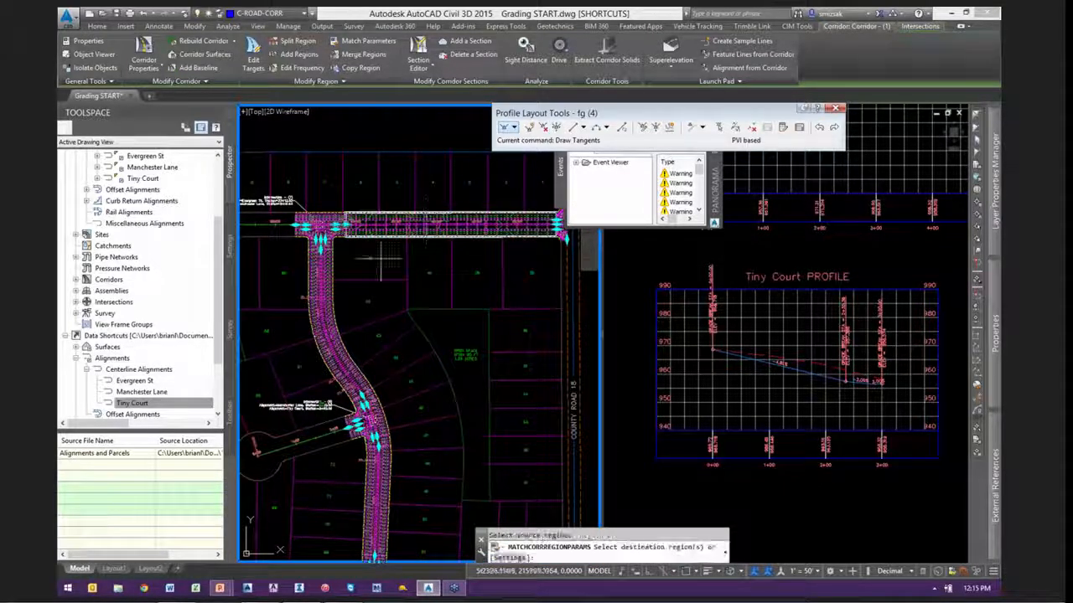
click(320, 308)
mouse_move(405, 385)
middle_down()
mouse_move(433, 315)
mouse_move(420, 214)
middle_up()
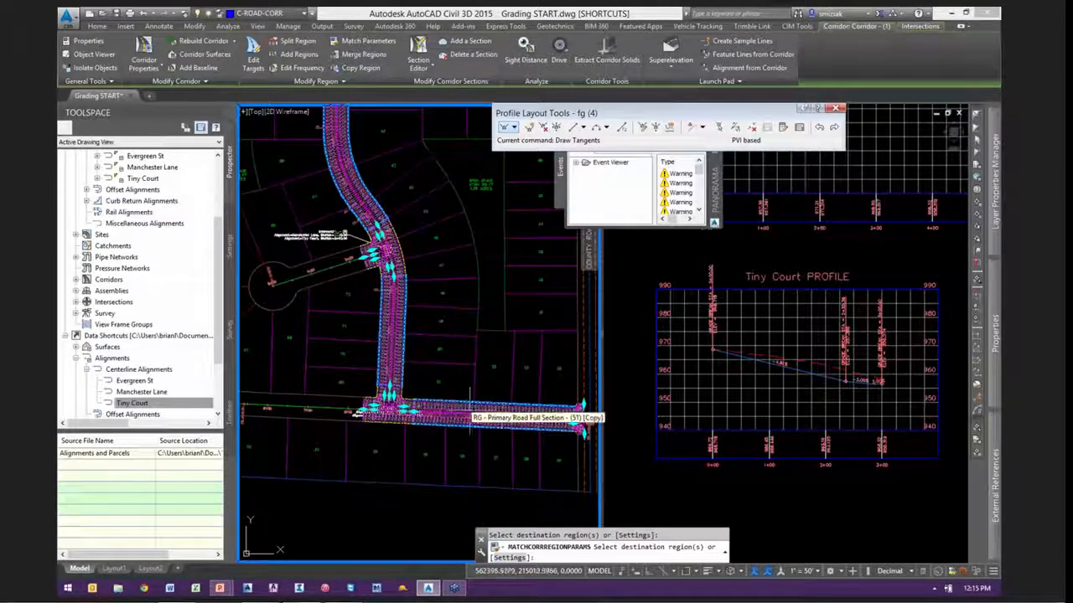
click(470, 414)
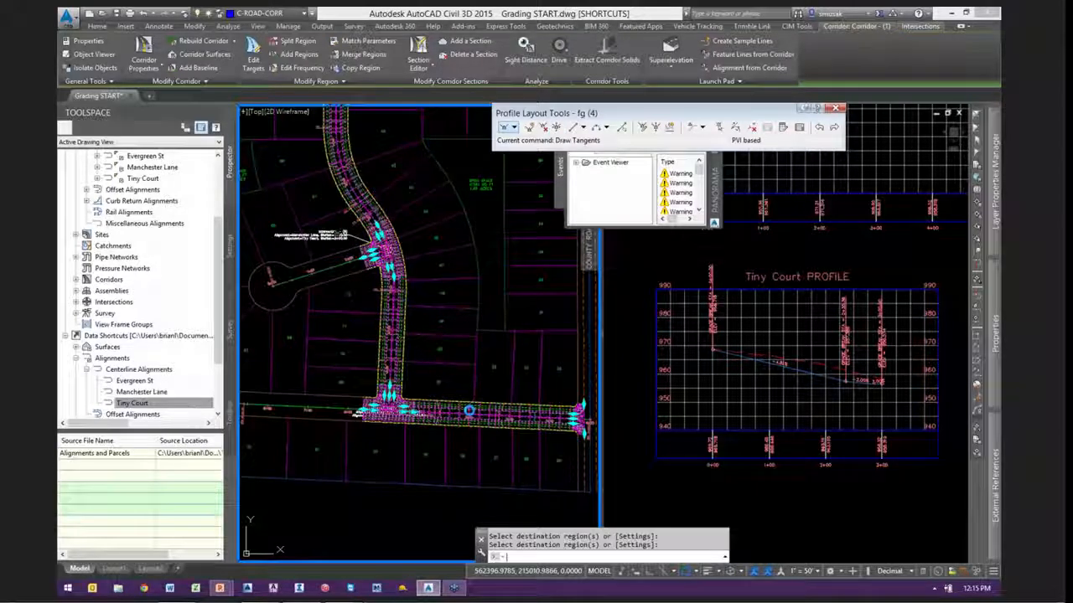
Check the section spacing of the matched regions along Manchester Lane and Evergreen St
middle_drag(485, 161, 458, 232)
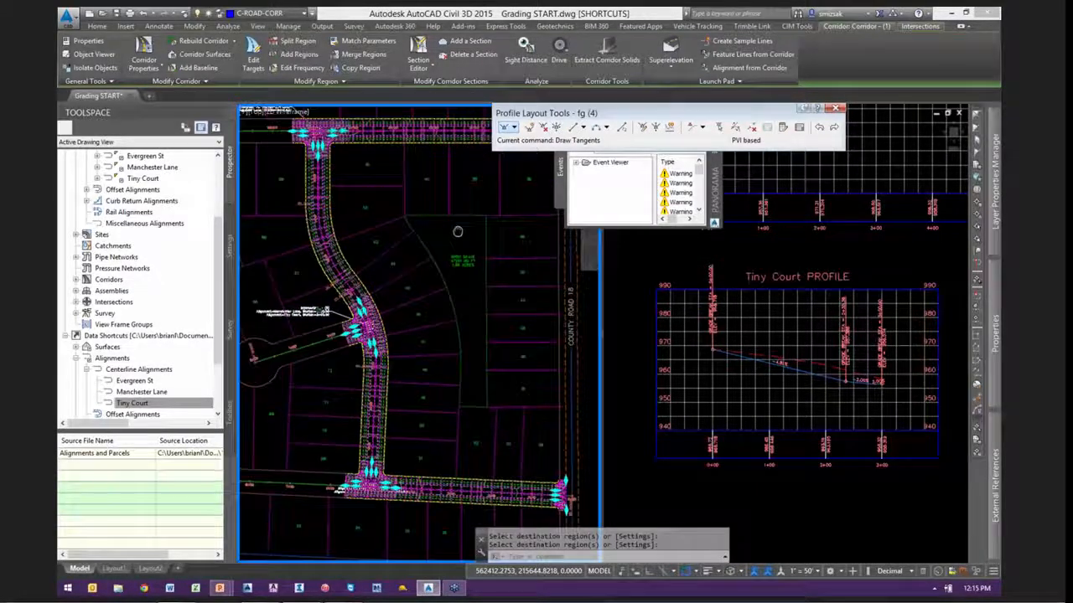
scroll(322, 170, up, 5)
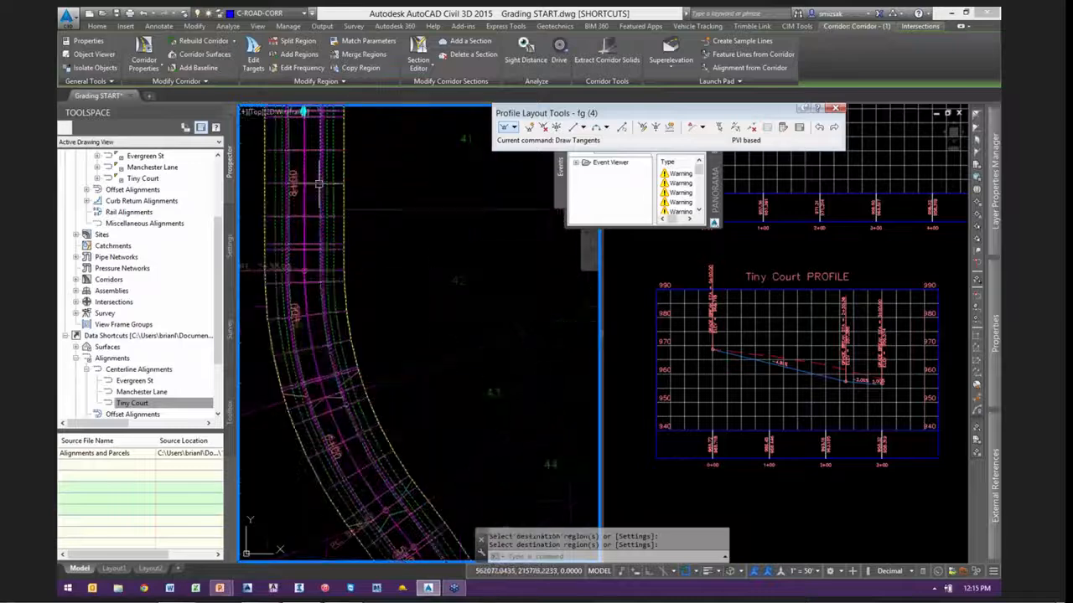
scroll(327, 337, down, 6)
middle_drag(475, 380, 465, 240)
key(Escape)
key(Escape)
middle_drag(482, 327, 457, 403)
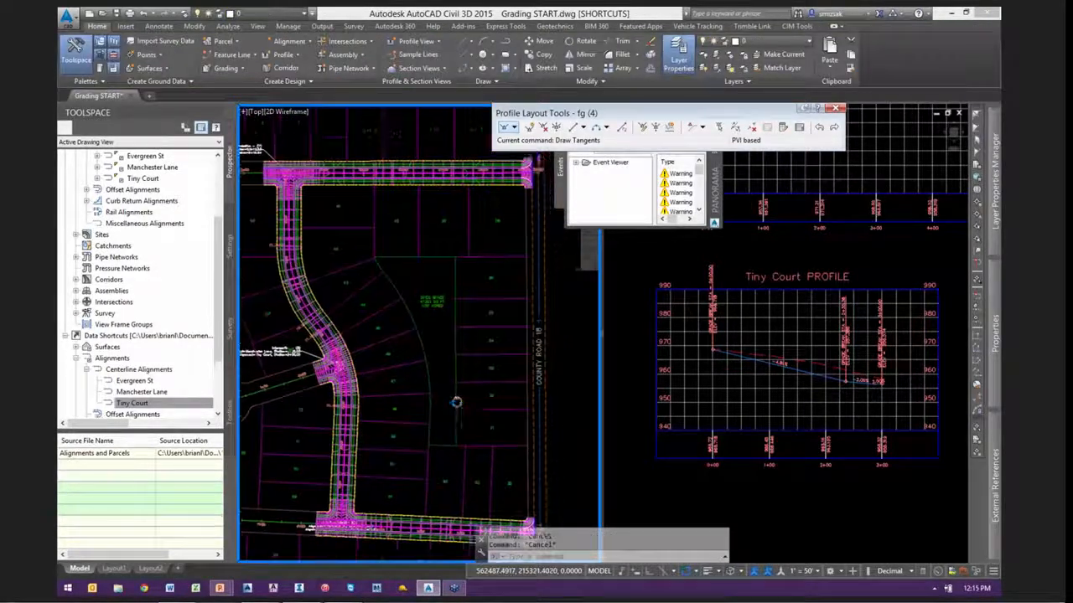
Close the event viewer and the profile layout tools, and merge the two viewports into a single model view
mouse_move(715, 156)
click(684, 134)
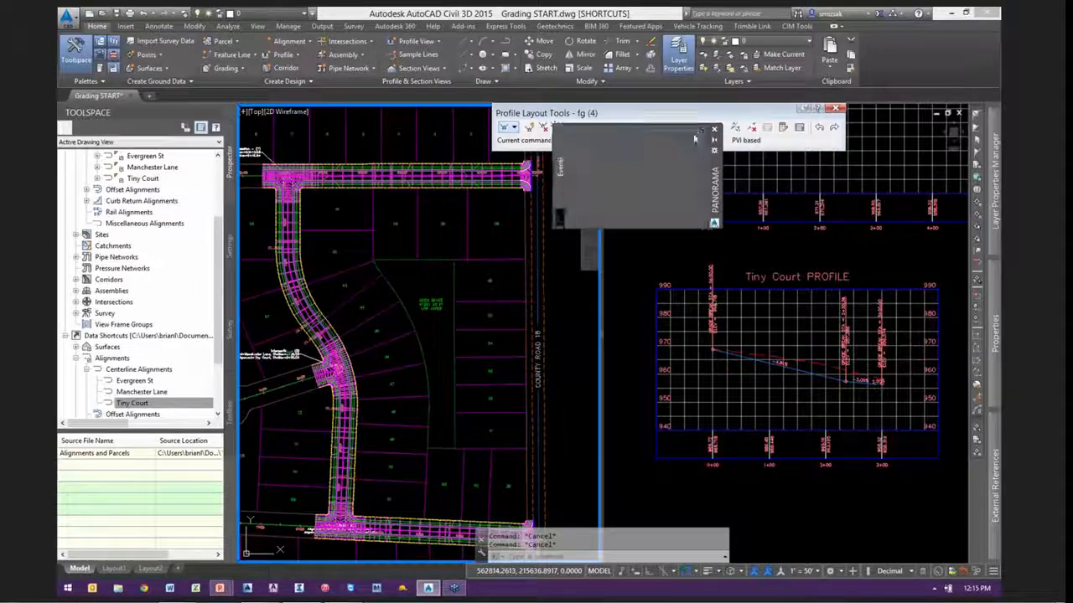
click(836, 109)
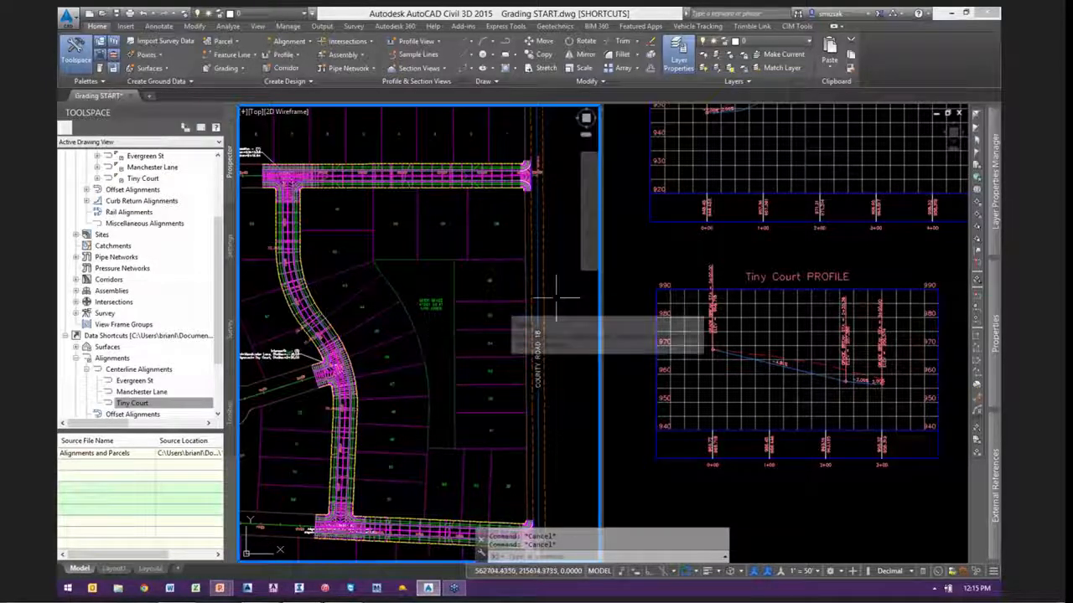
click(607, 339)
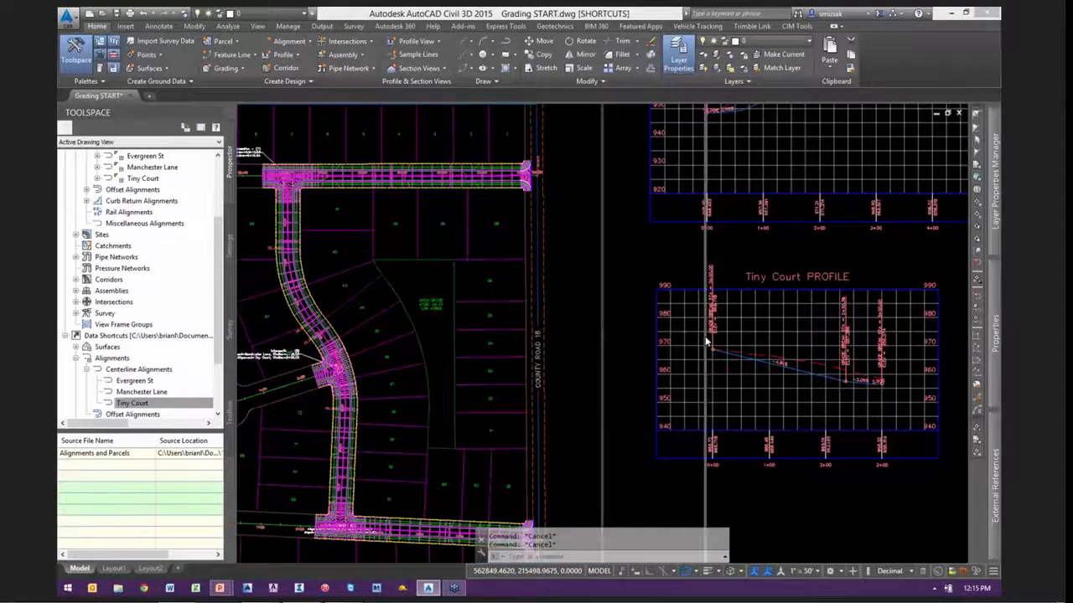
drag(939, 342, 955, 338)
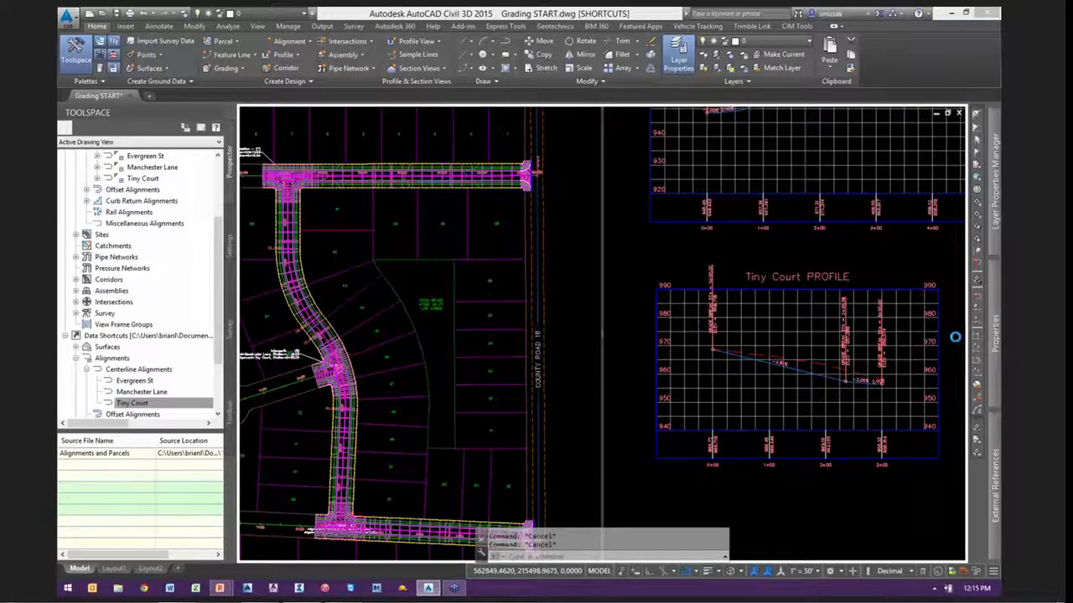
Thaw the _BLDG-PADS layer to show the building pad lines on the lots
scroll(637, 331, down, 5)
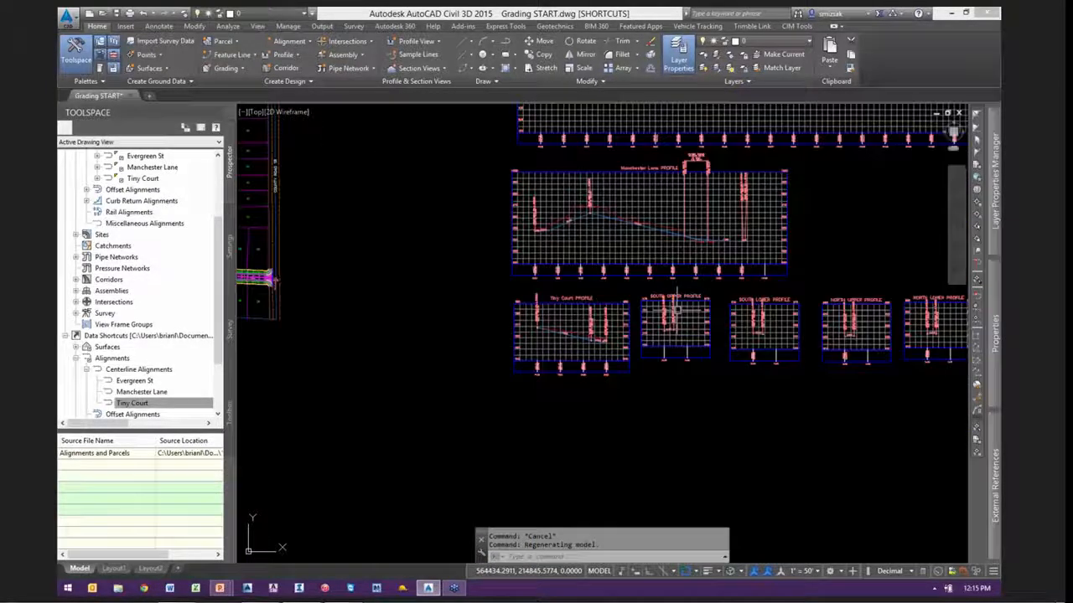
scroll(551, 285, up, 5)
scroll(578, 310, up, 6)
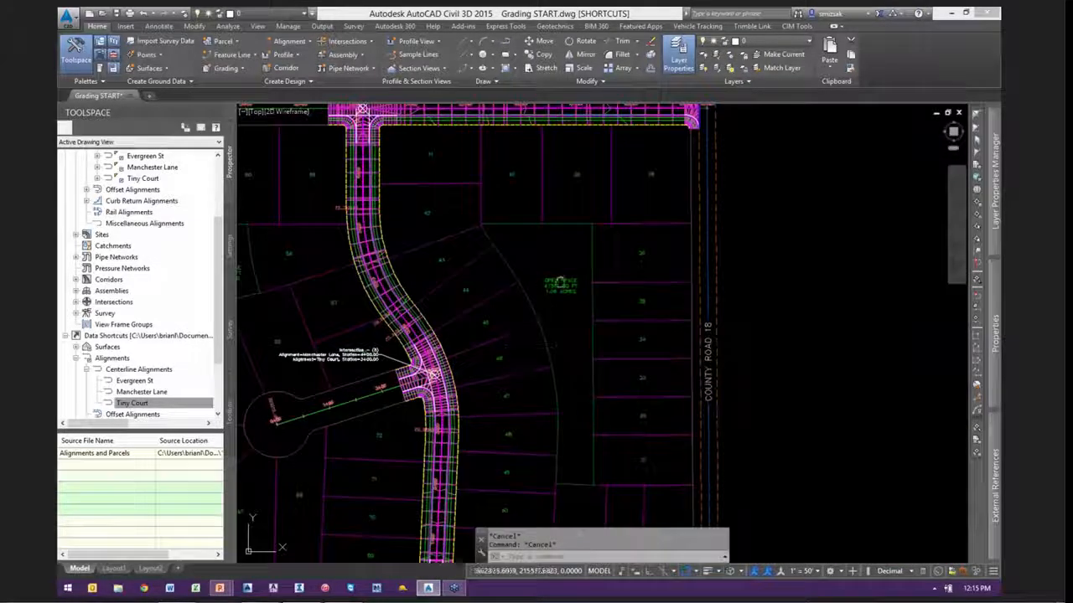
middle_drag(565, 292, 519, 327)
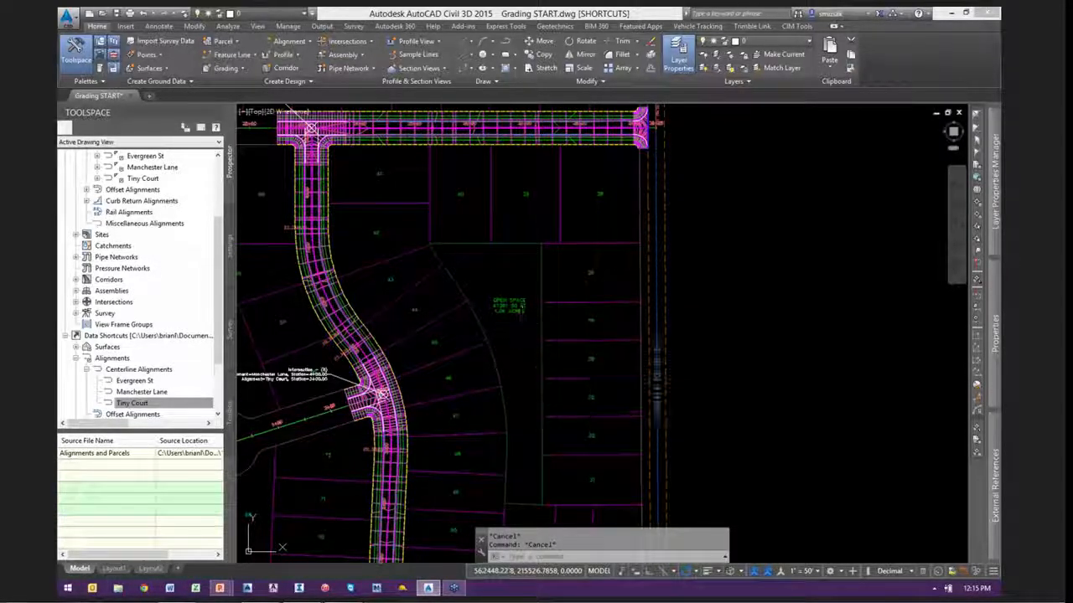
mouse_move(383, 227)
middle_down()
mouse_move(422, 242)
mouse_move(435, 266)
mouse_move(467, 238)
middle_up()
scroll(403, 211, up, 2)
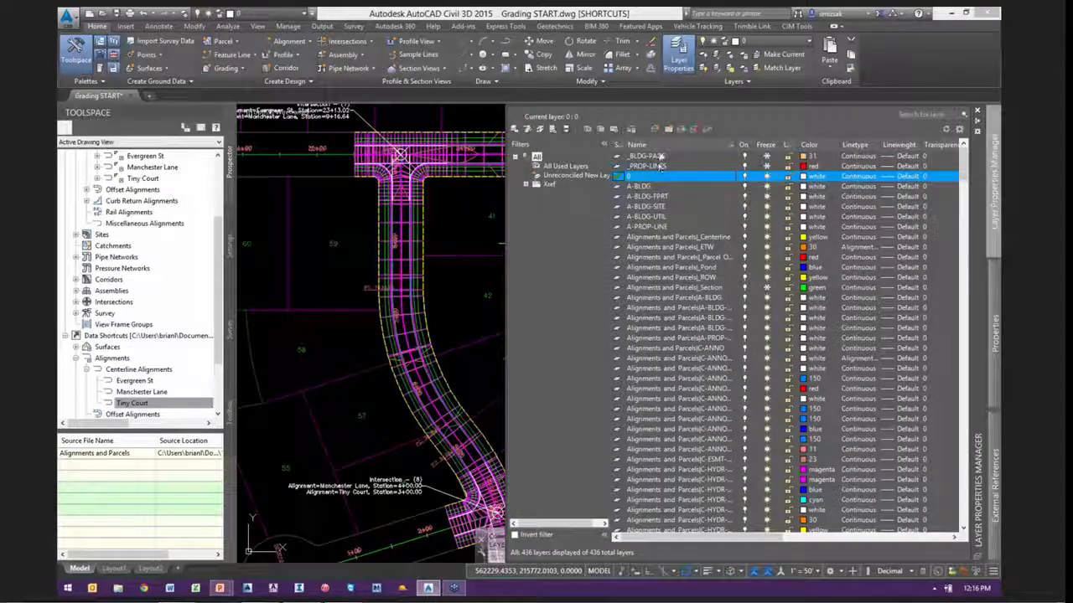
click(686, 156)
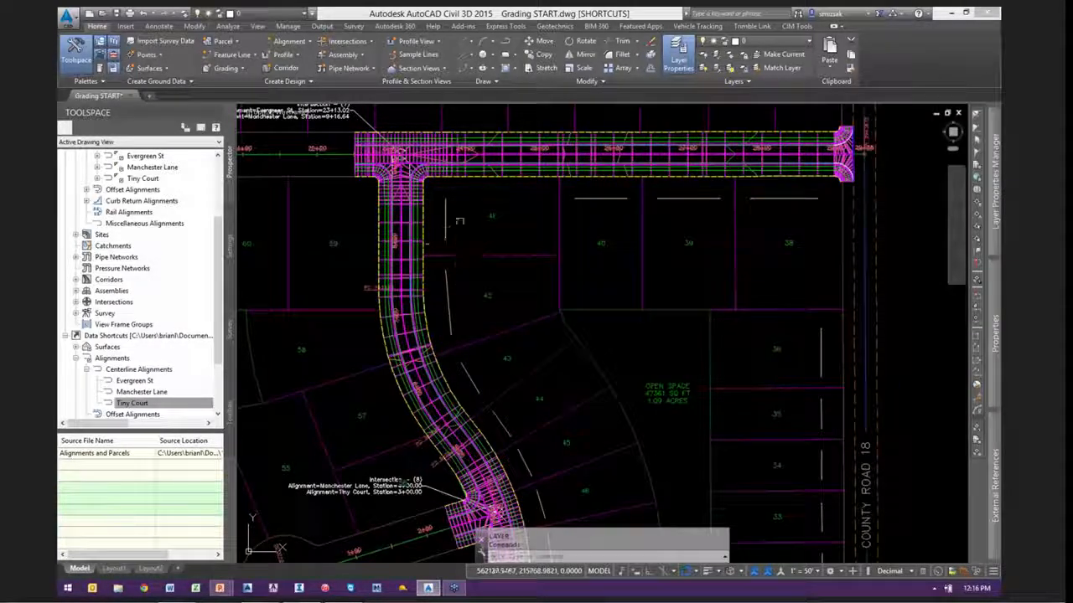
Examine the building pad lines on lots 38 to 42 and their placement relative to the Manchester Lane and Evergreen St corridor edges
scroll(460, 221, up, 4)
middle_drag(460, 230, 438, 287)
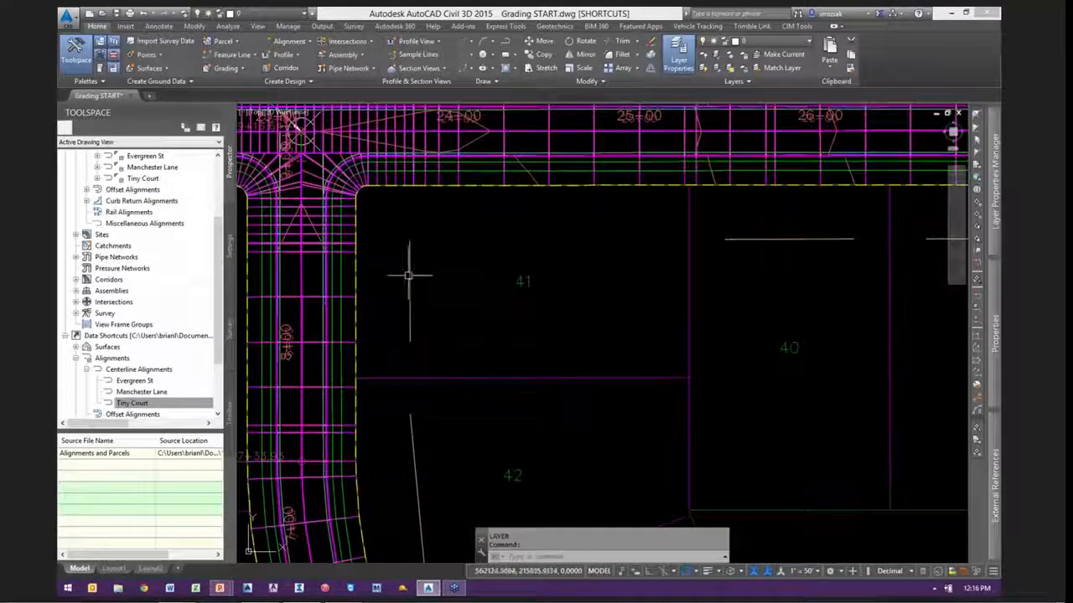
scroll(455, 272, down, 2)
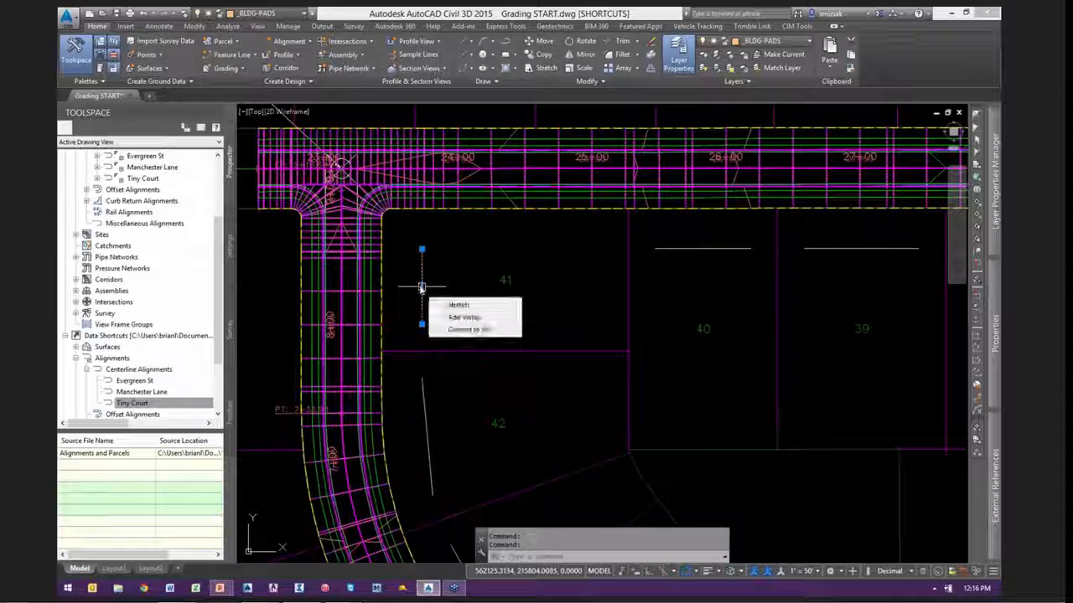
middle_drag(488, 314, 501, 273)
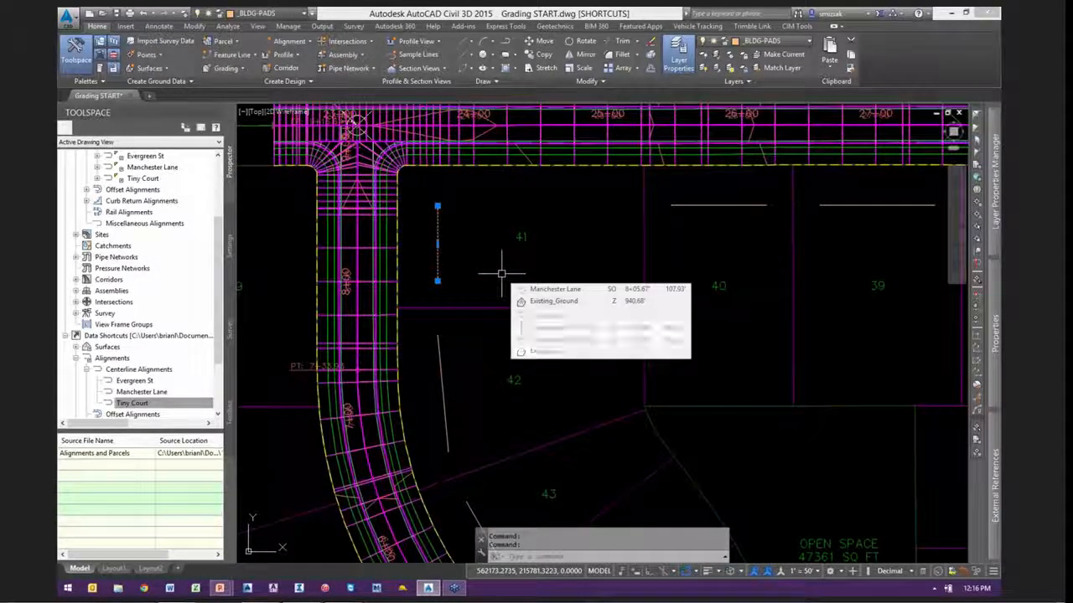
scroll(518, 291, down, 1)
mouse_move(540, 338)
middle_down()
mouse_move(553, 269)
mouse_move(519, 311)
mouse_move(512, 304)
middle_up()
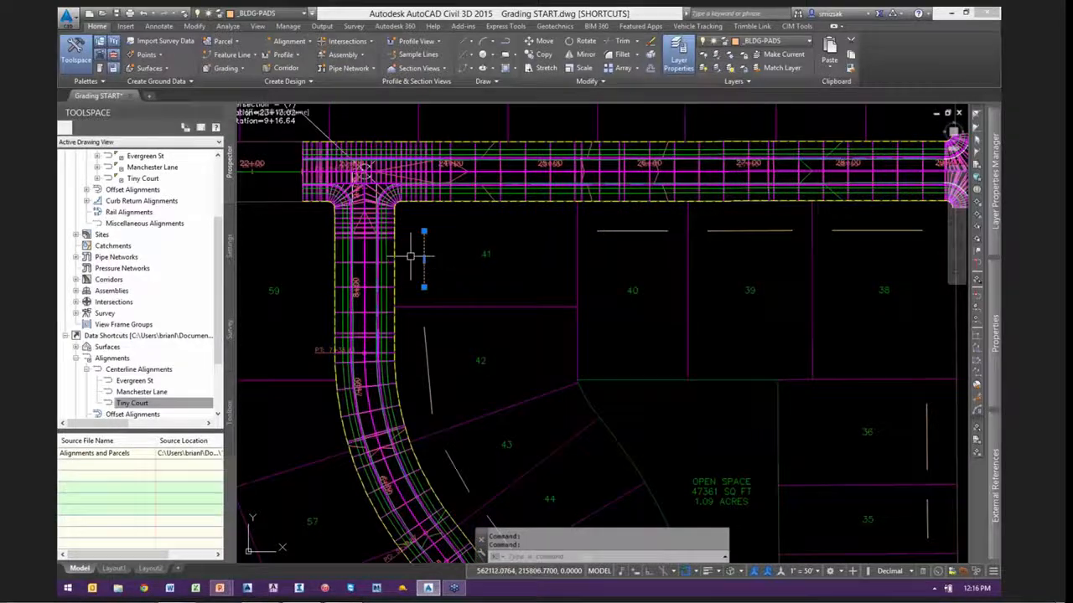
scroll(411, 256, up, 3)
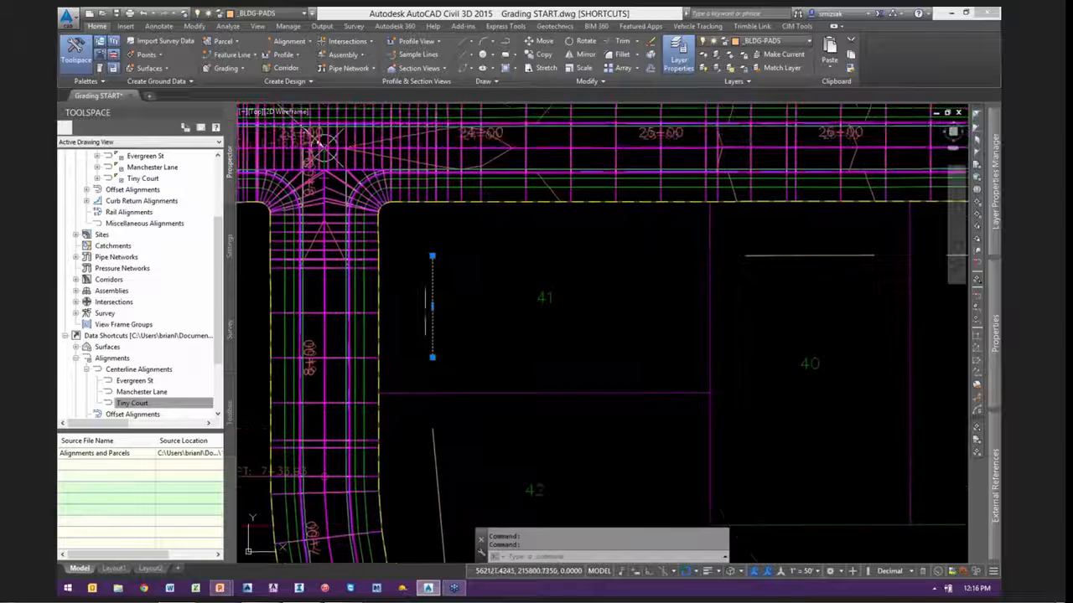
scroll(431, 315, up, 1)
middle_drag(450, 294, 354, 299)
scroll(377, 300, down, 3)
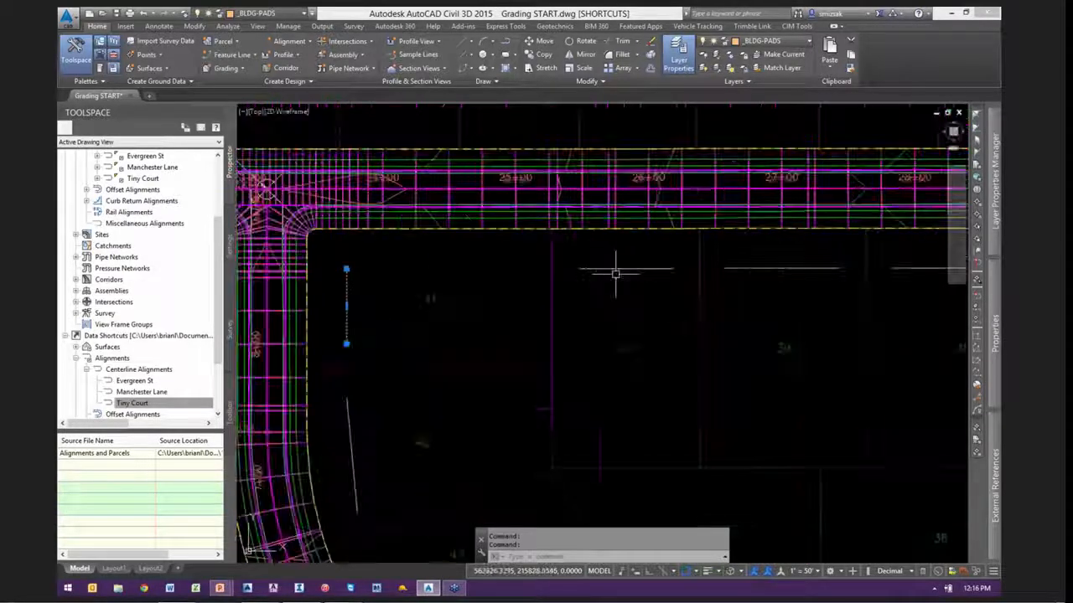
scroll(616, 238, up, 2)
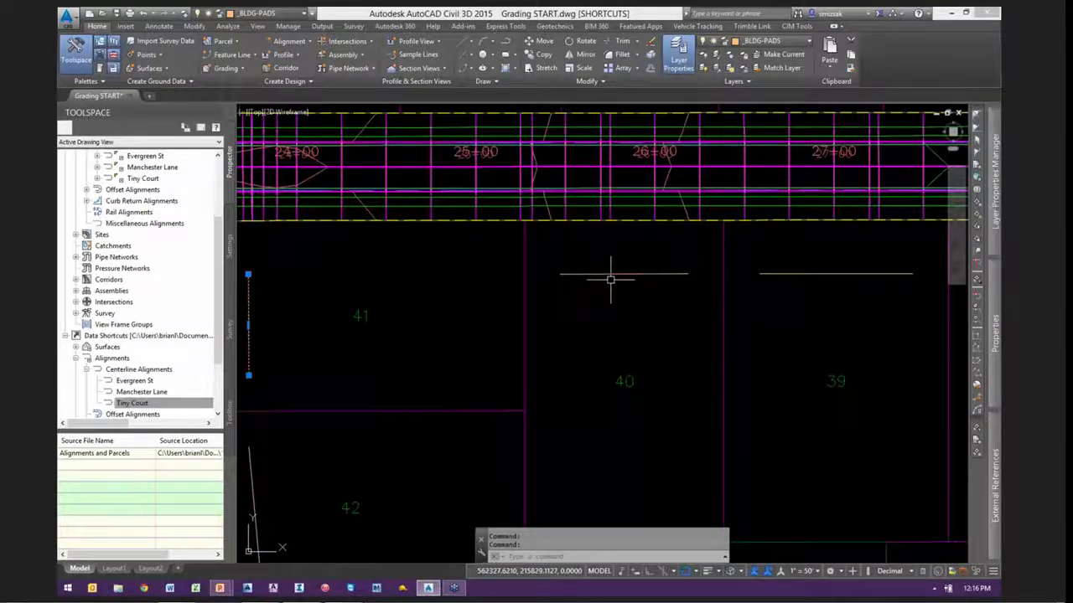
scroll(611, 274, down, 3)
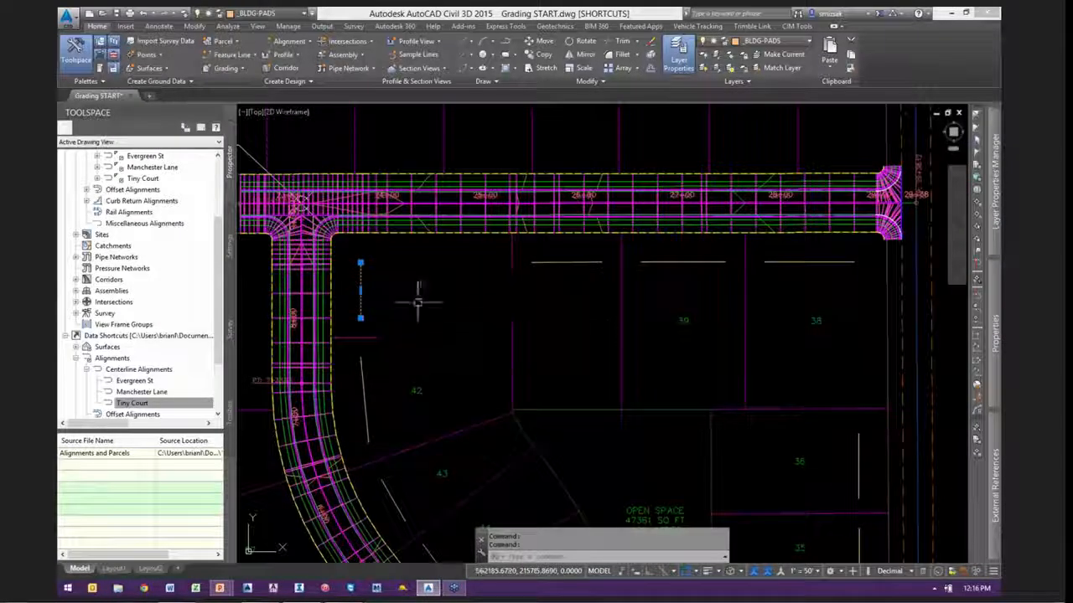
middle_drag(383, 292, 434, 297)
scroll(383, 240, up, 2)
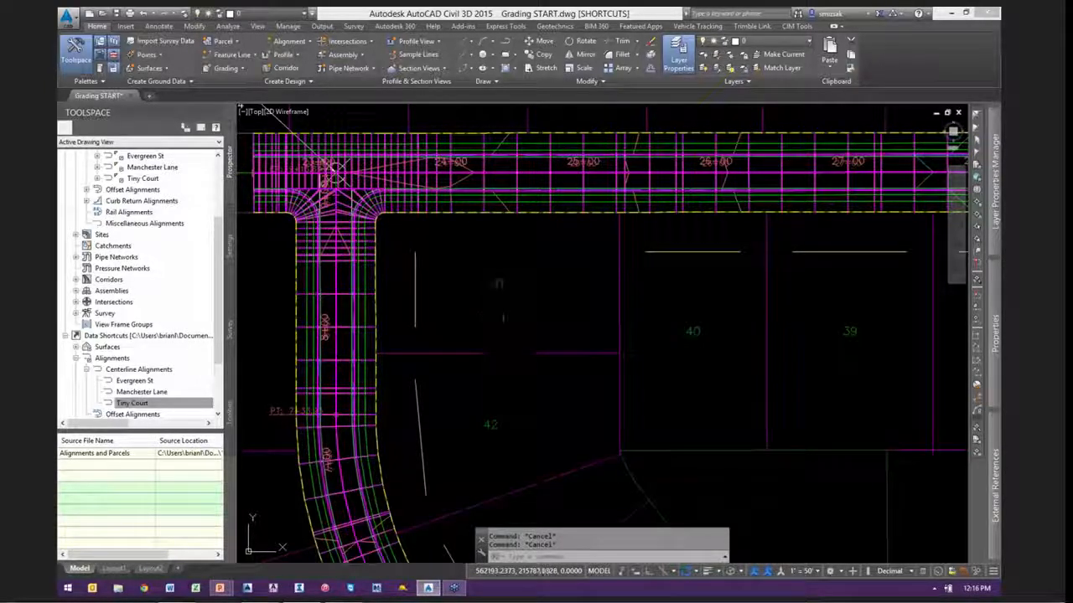
click(416, 283)
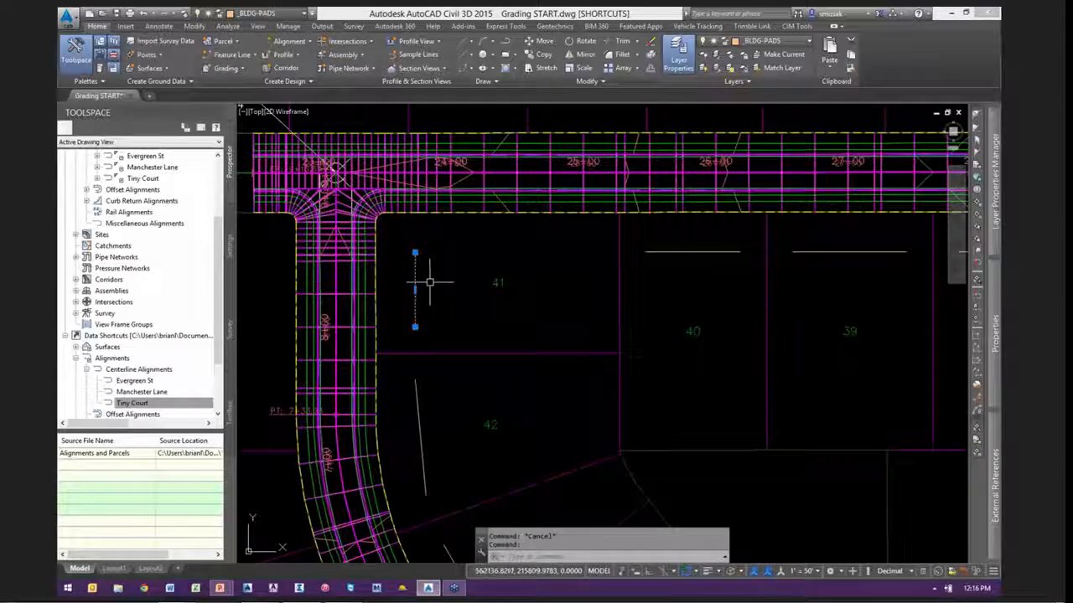
scroll(412, 287, up, 3)
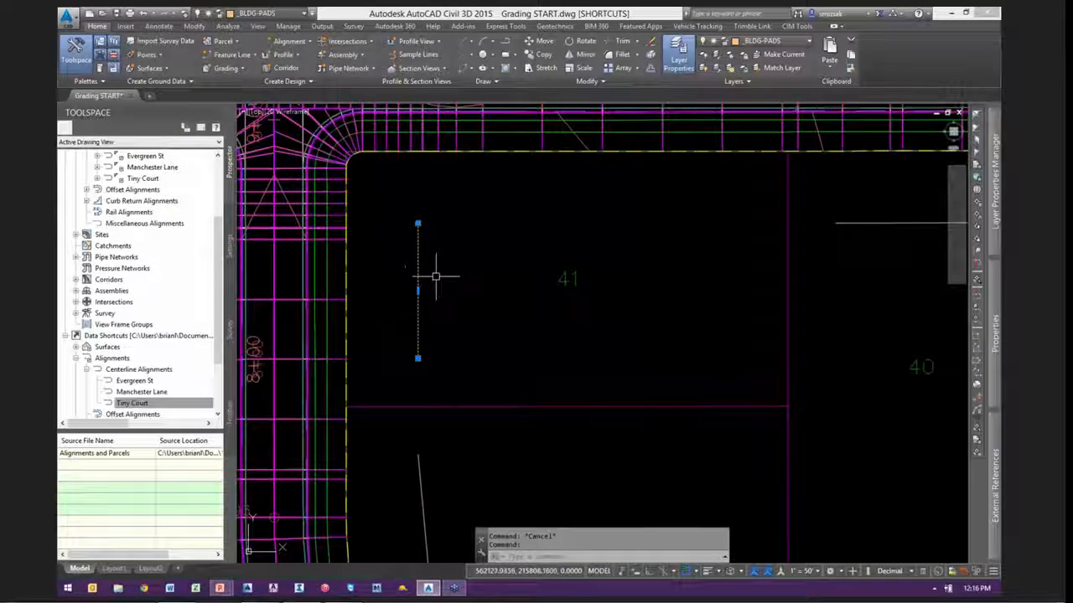
middle_drag(431, 276, 486, 283)
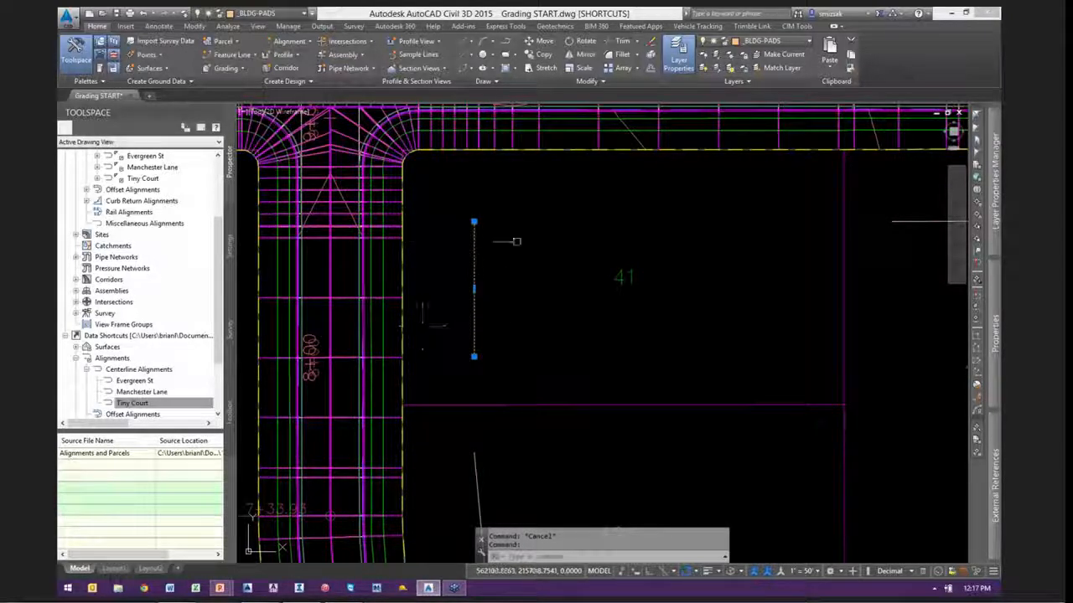
key(Escape)
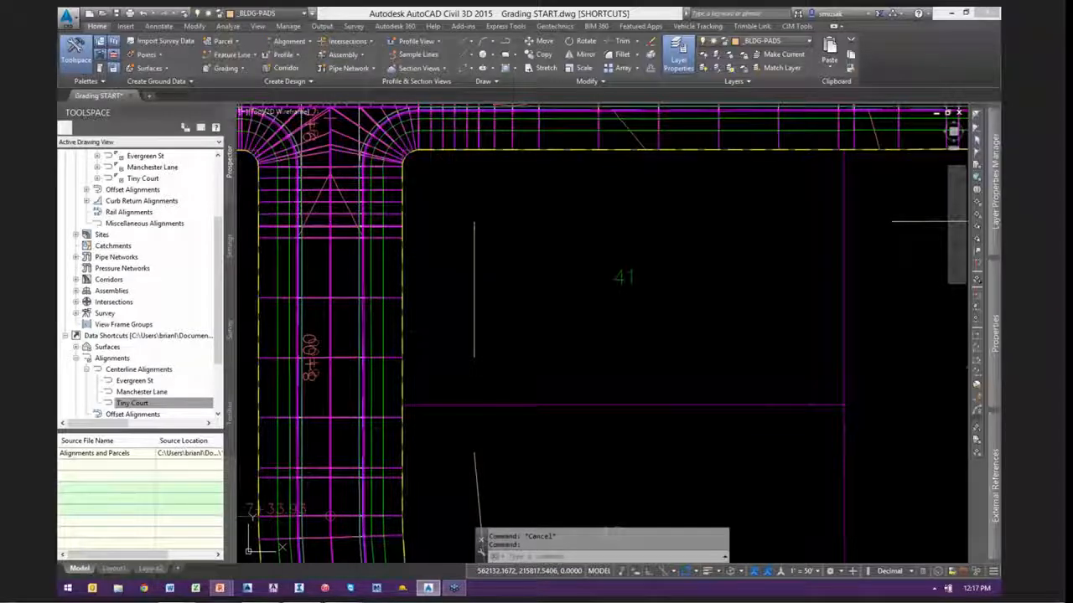
click(486, 252)
key(Escape)
key(Escape)
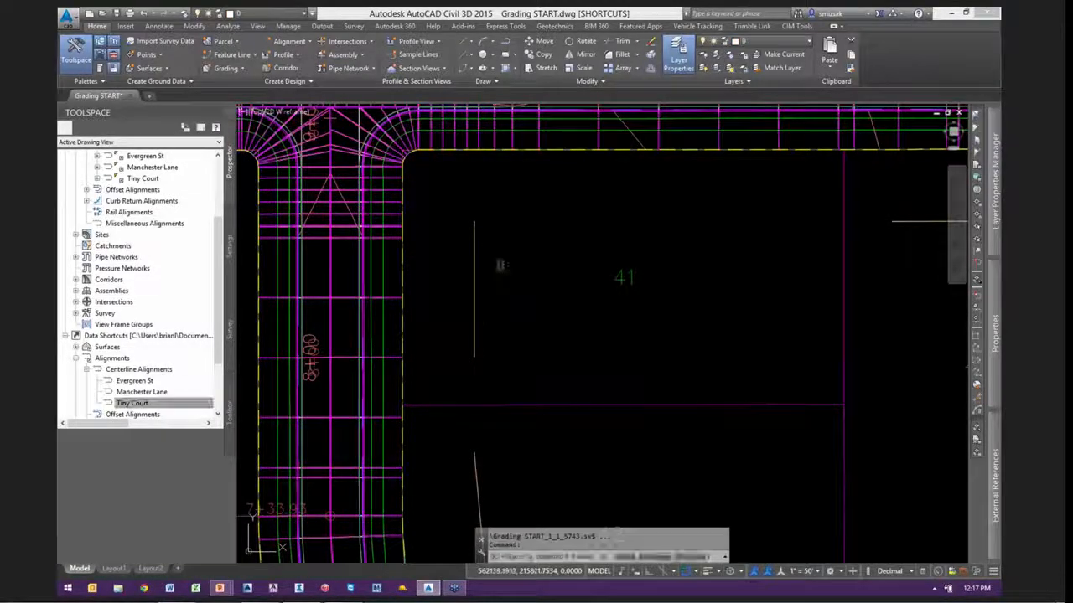
Find the road assemblies beyond the profile views and inspect the outer ends of the full-width ones
scroll(457, 317, down, 5)
scroll(457, 317, down, 3)
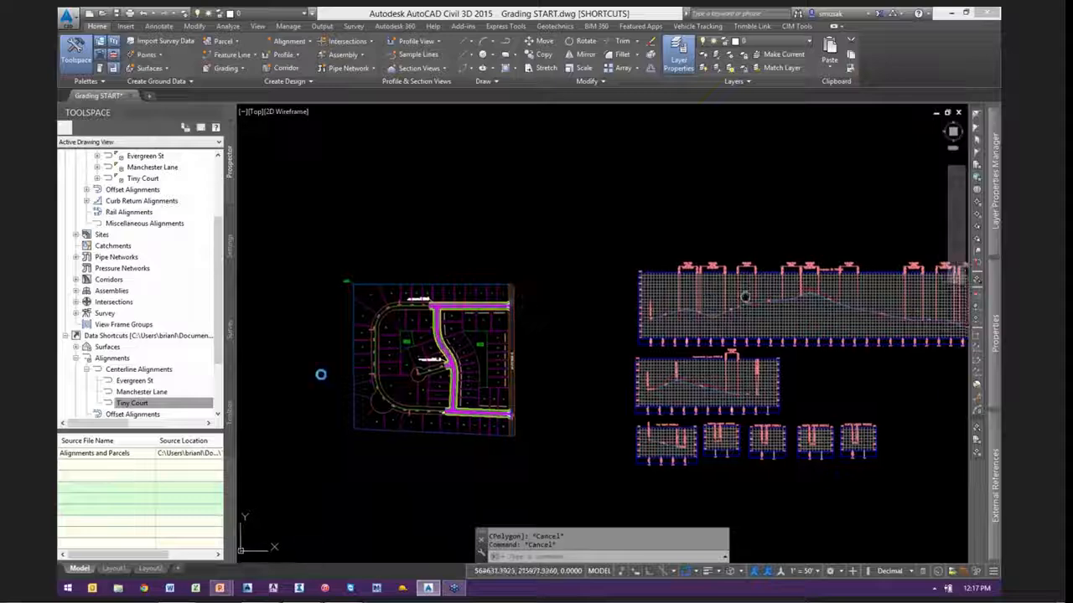
middle_drag(964, 343, 586, 341)
scroll(567, 352, up, 4)
scroll(566, 352, up, 4)
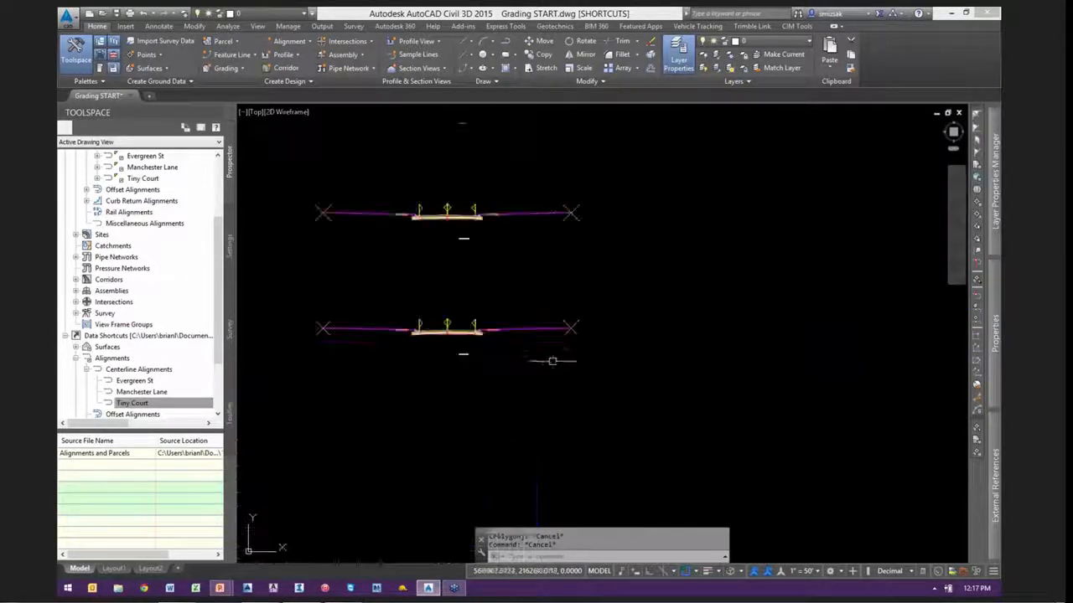
click(637, 369)
click(551, 185)
key(Escape)
key(Escape)
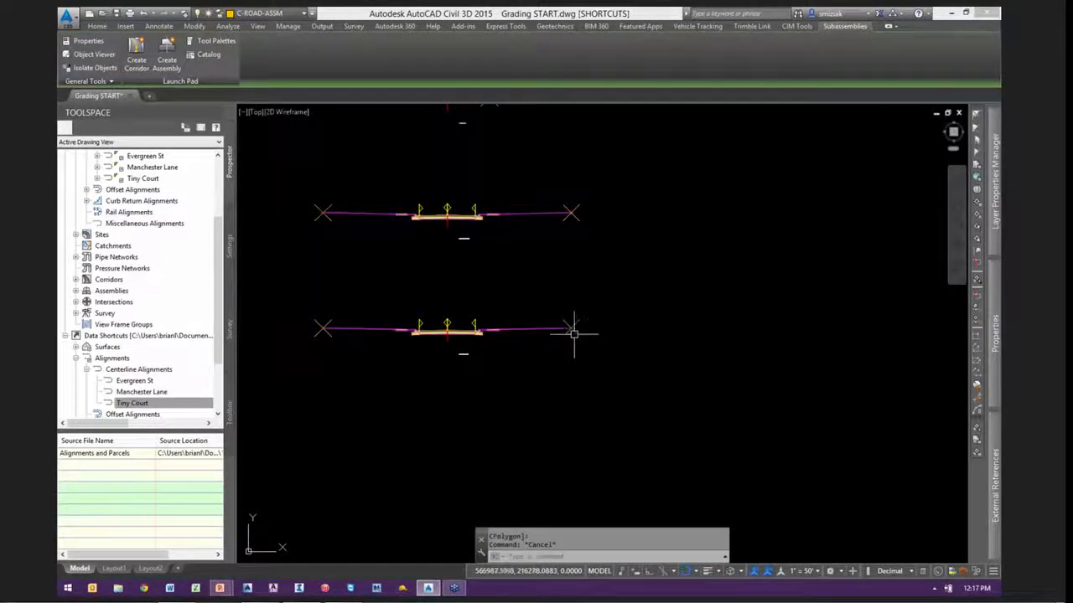
click(546, 299)
click(618, 344)
click(548, 171)
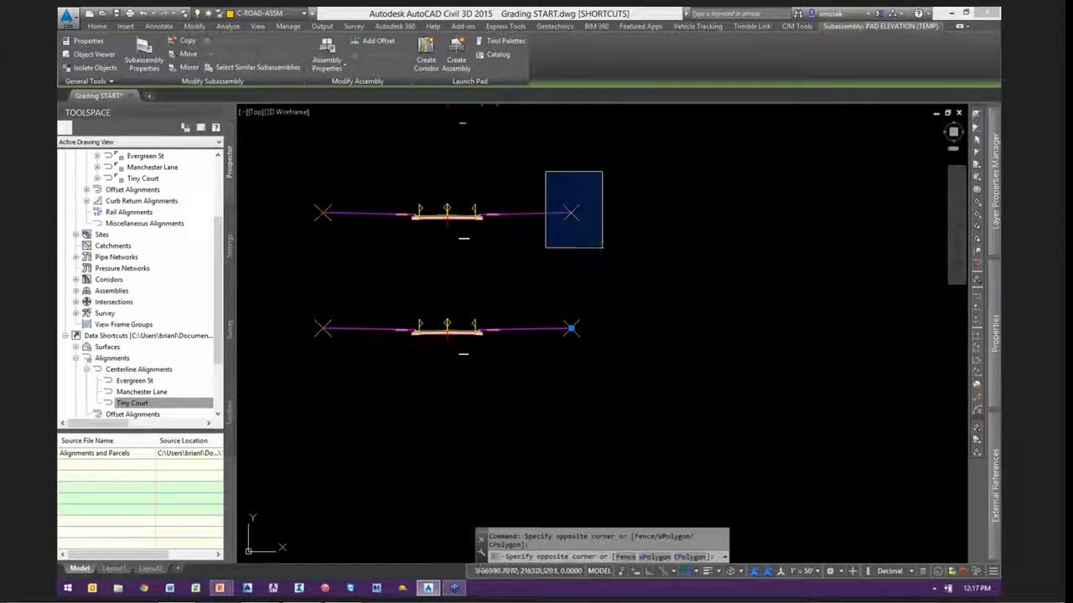
click(601, 249)
scroll(653, 383, down, 4)
right_click(676, 291)
key(Escape)
key(Escape)
key(Escape)
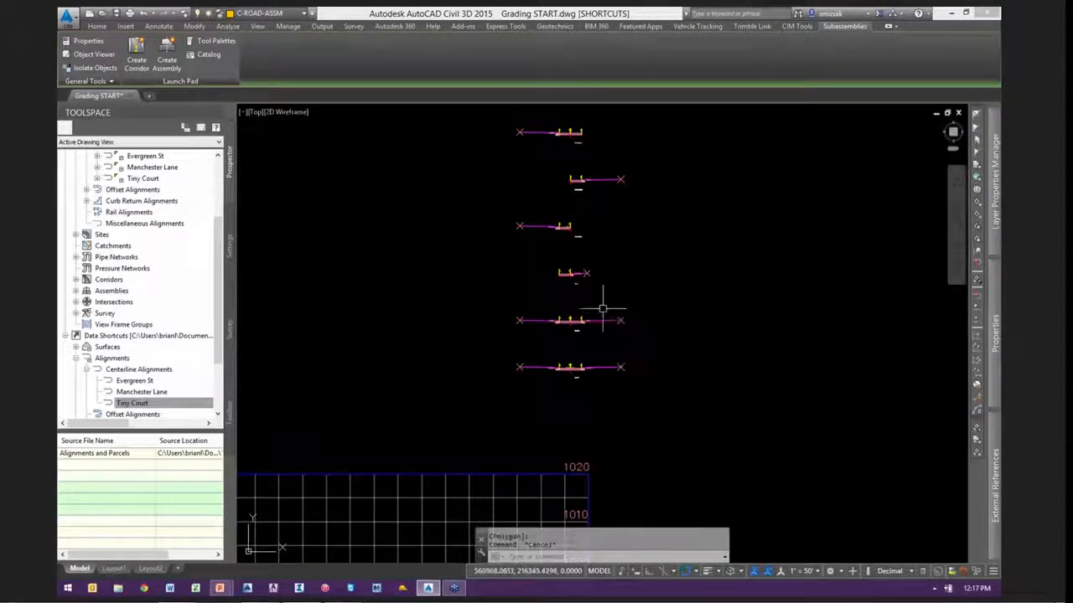
Select all similar right-side PAD ELEVATION (TEMP) subassemblies, leaving out the one on the short single-lane assembly
click(601, 307)
click(643, 339)
right_click(667, 317)
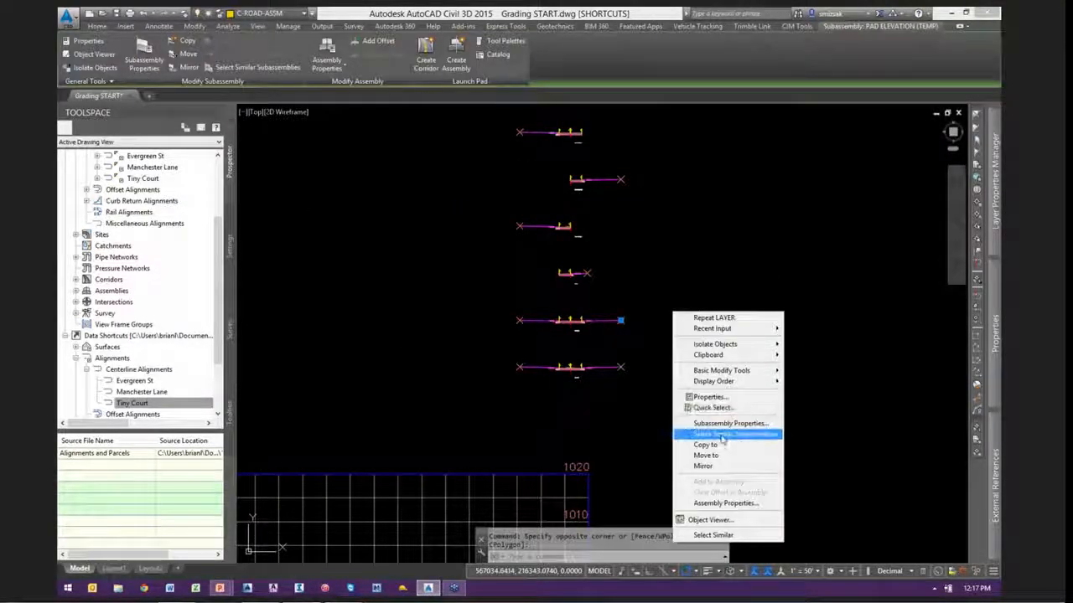
click(712, 432)
scroll(578, 271, up, 5)
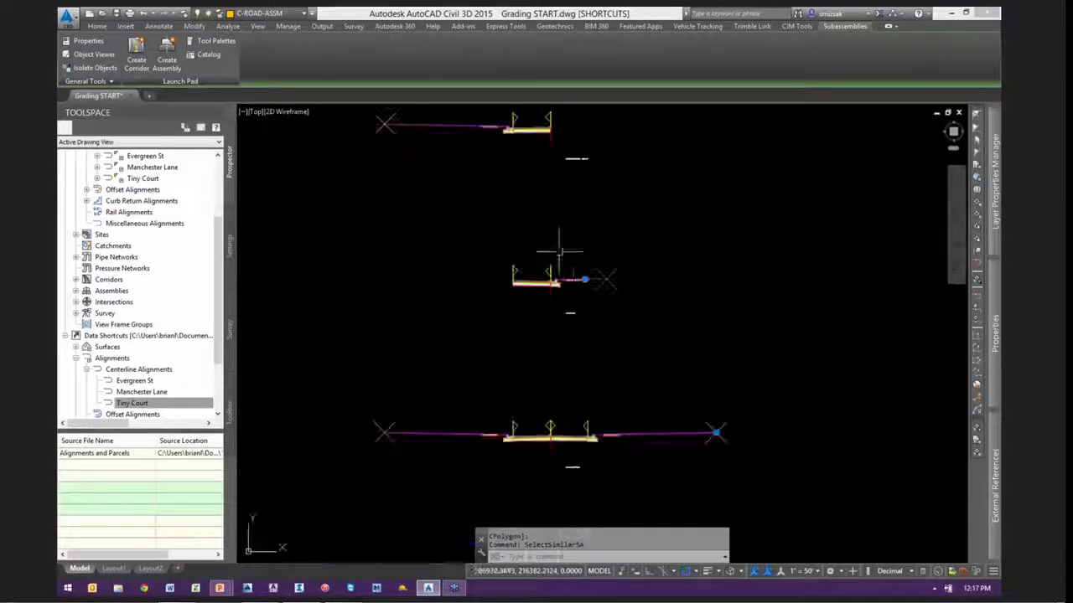
shift+click(565, 256)
shift+click(642, 298)
scroll(653, 331, down, 4)
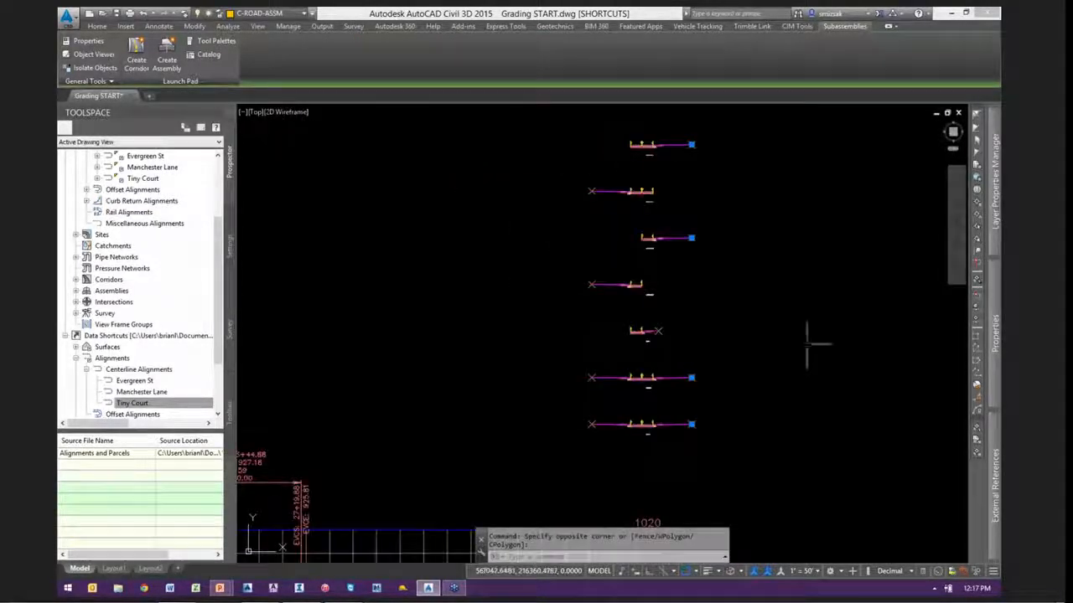
Set the width of the selected right-side PAD ELEVATION (TEMP) subassemblies to 35'
mouse_move(995, 335)
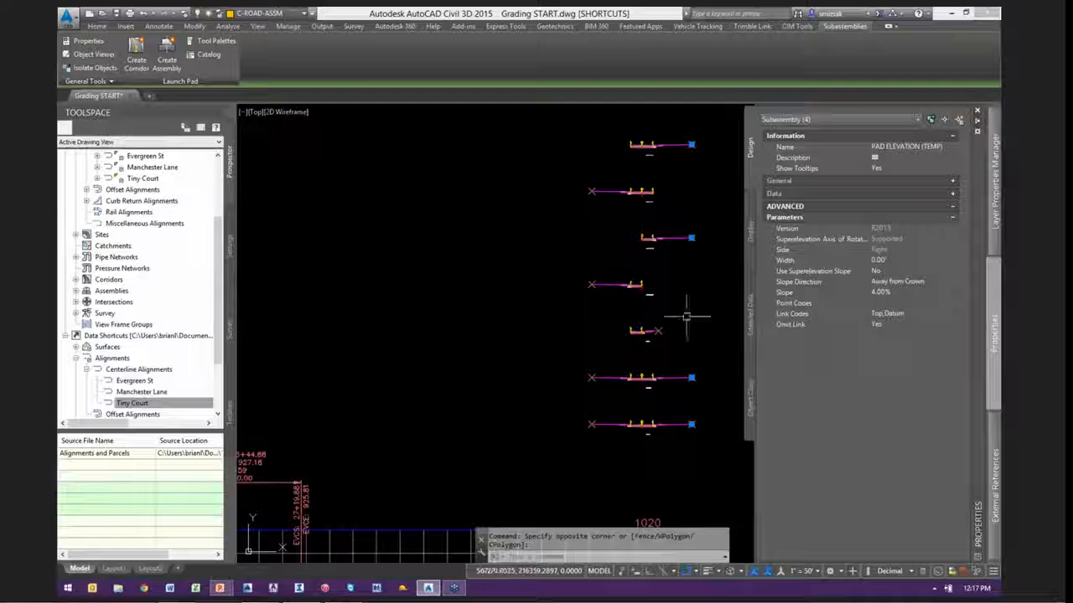
middle_drag(686, 316, 542, 323)
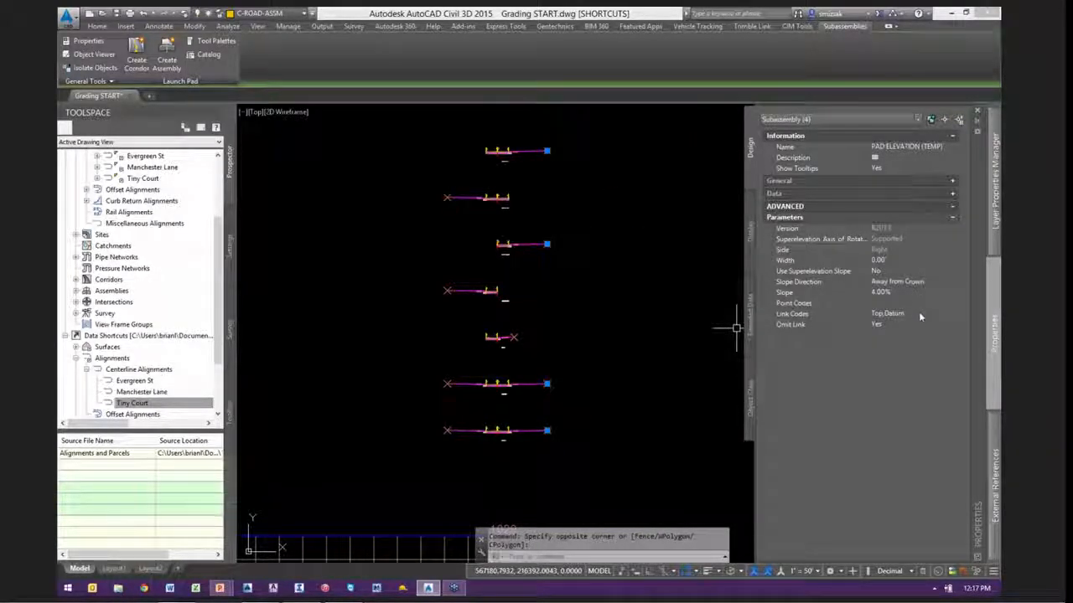
click(901, 259)
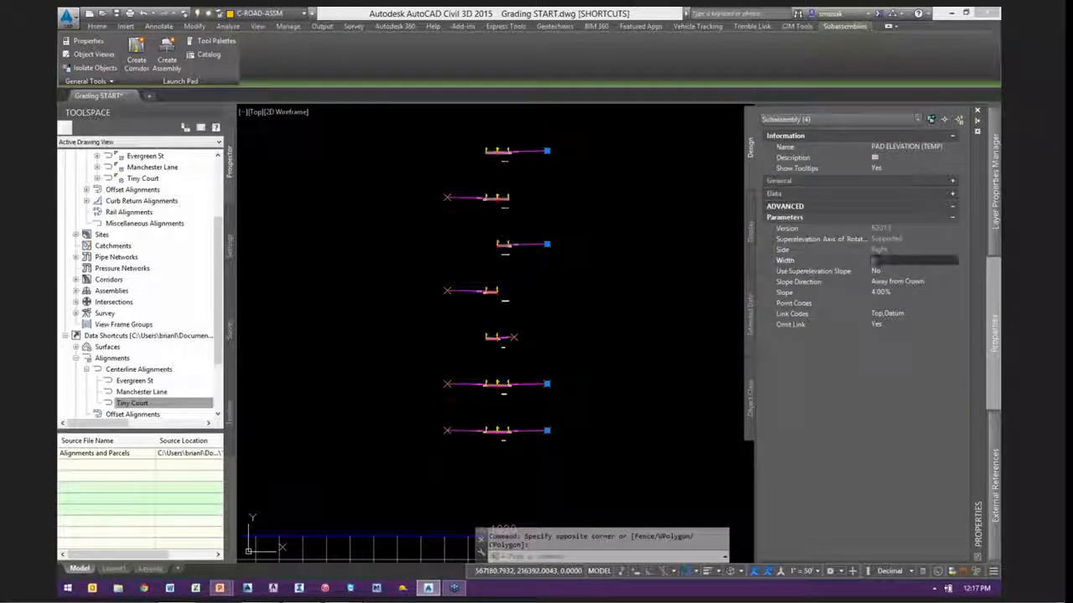
text(35)
key(Return)
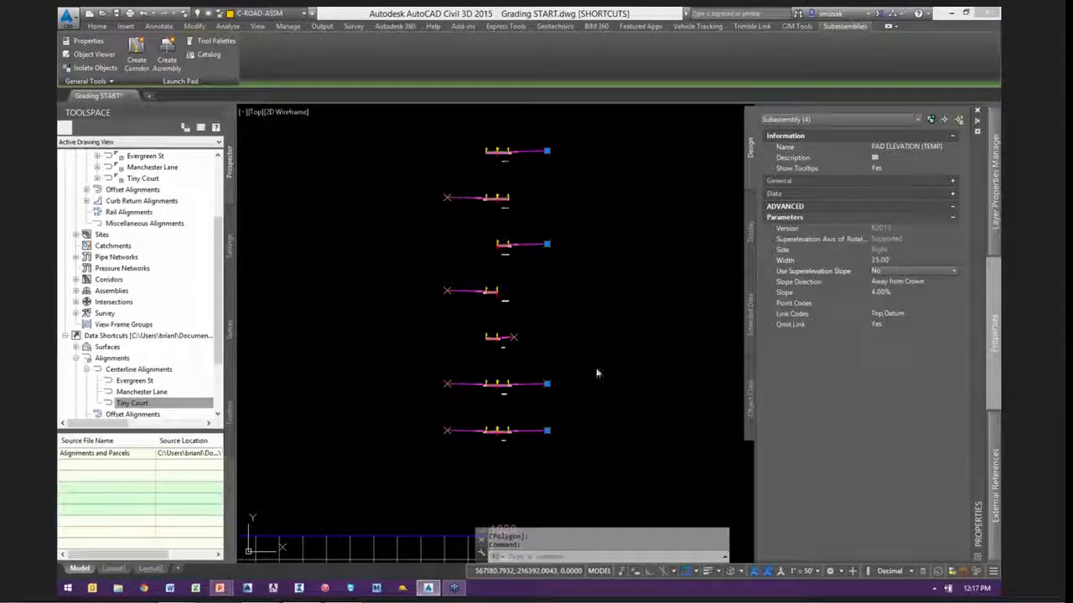
Turn off Omit Link for the selected right-side PAD ELEVATION (TEMP) subassemblies by setting it to No
click(890, 325)
click(890, 325)
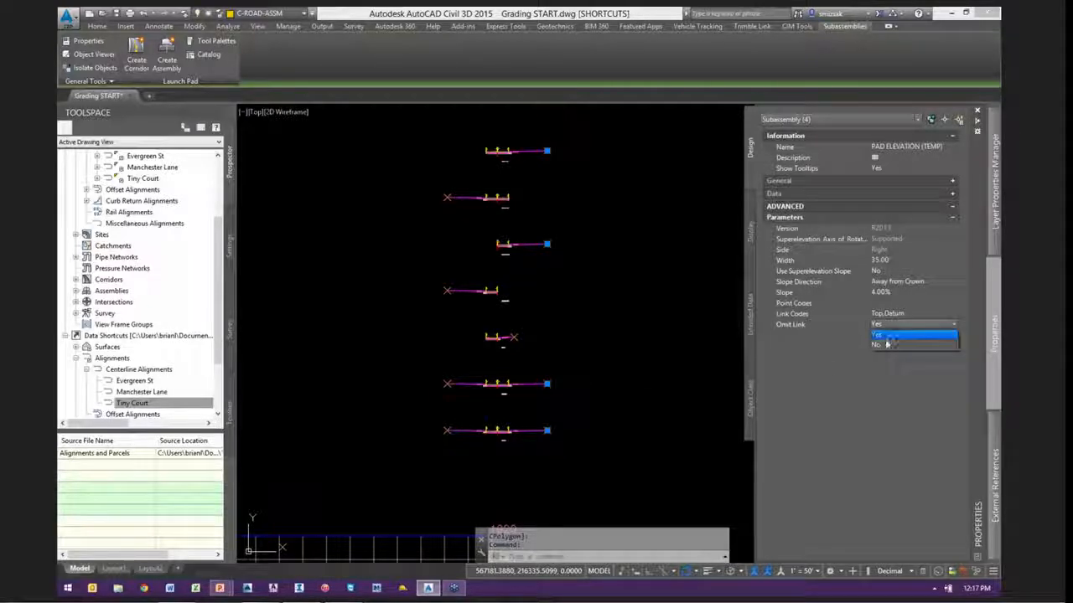
click(885, 347)
key(ctrl+1)
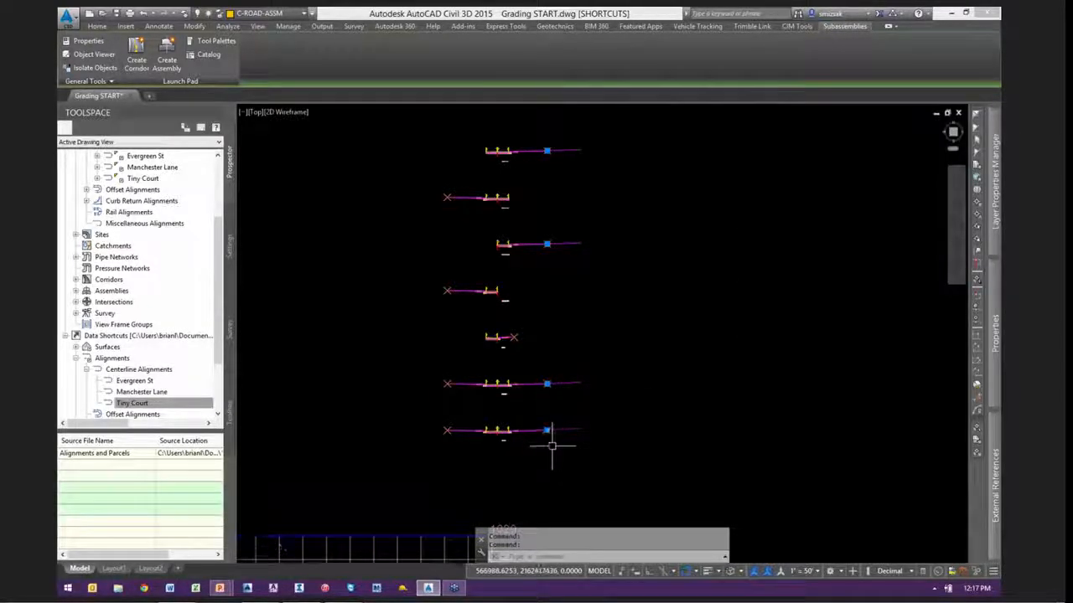
scroll(537, 414, up, 8)
scroll(598, 402, up, 5)
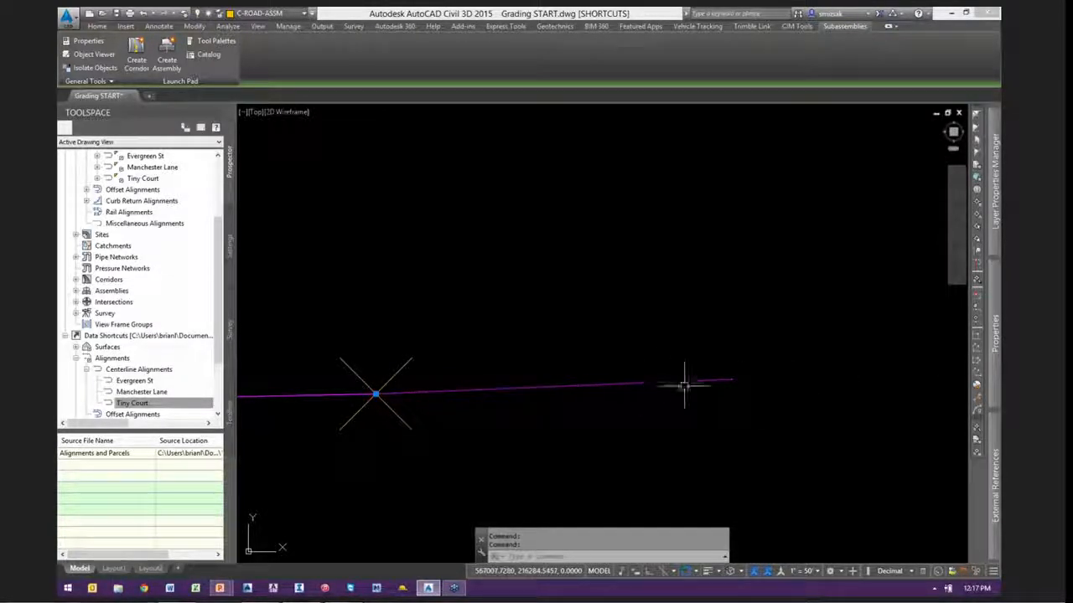
Rebuild the corridor with the extended pad links and check its edge against the pad lines at lots 41 and 42
scroll(725, 364, down, 10)
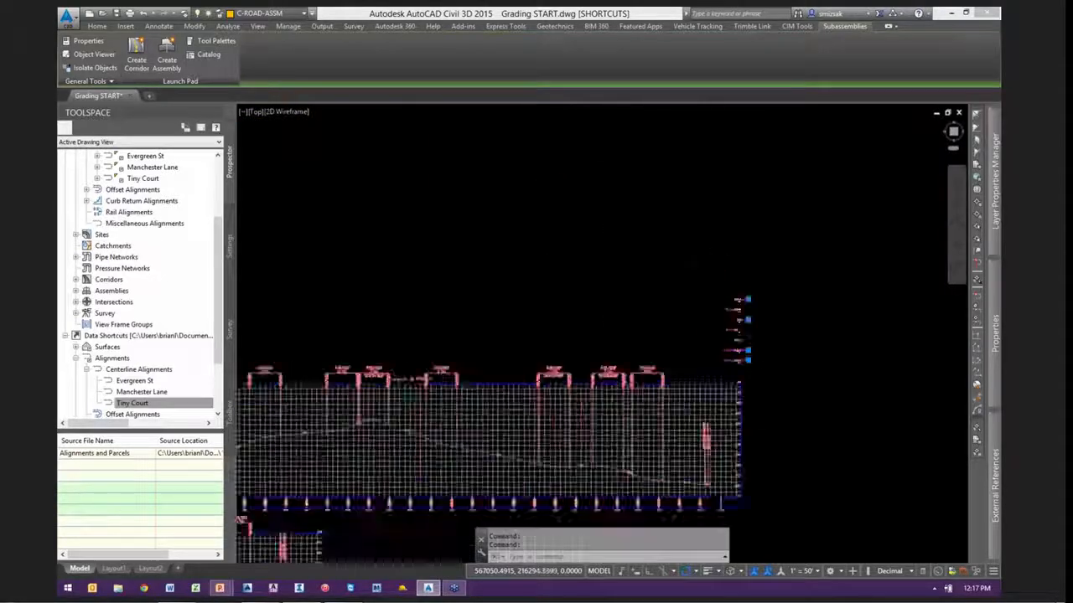
mouse_move(388, 446)
middle_down()
mouse_move(683, 348)
mouse_move(801, 326)
middle_up()
scroll(429, 323, up, 8)
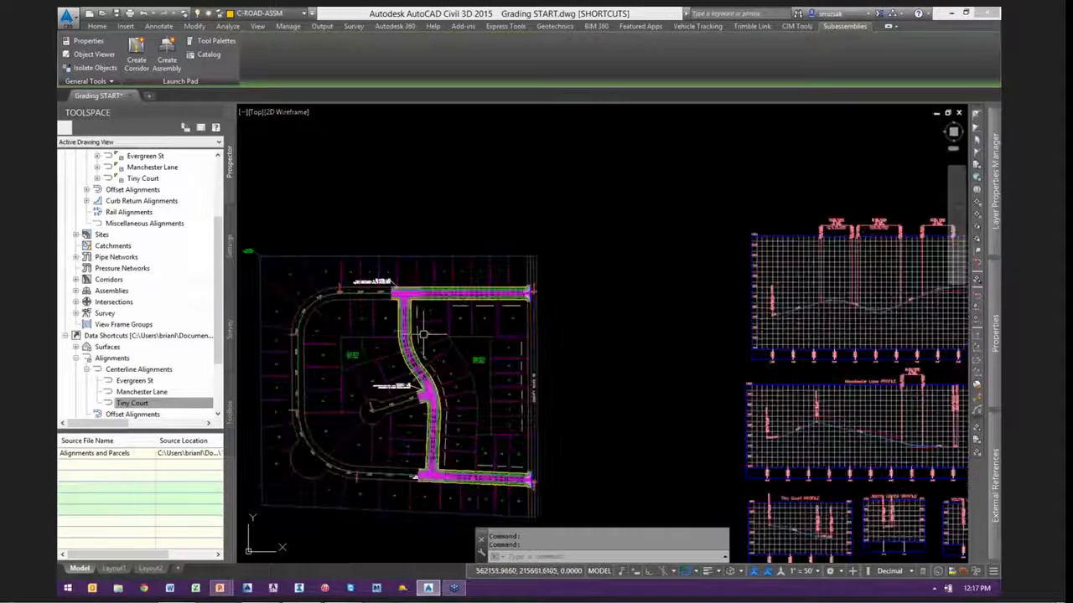
scroll(458, 251, up, 3)
click(479, 209)
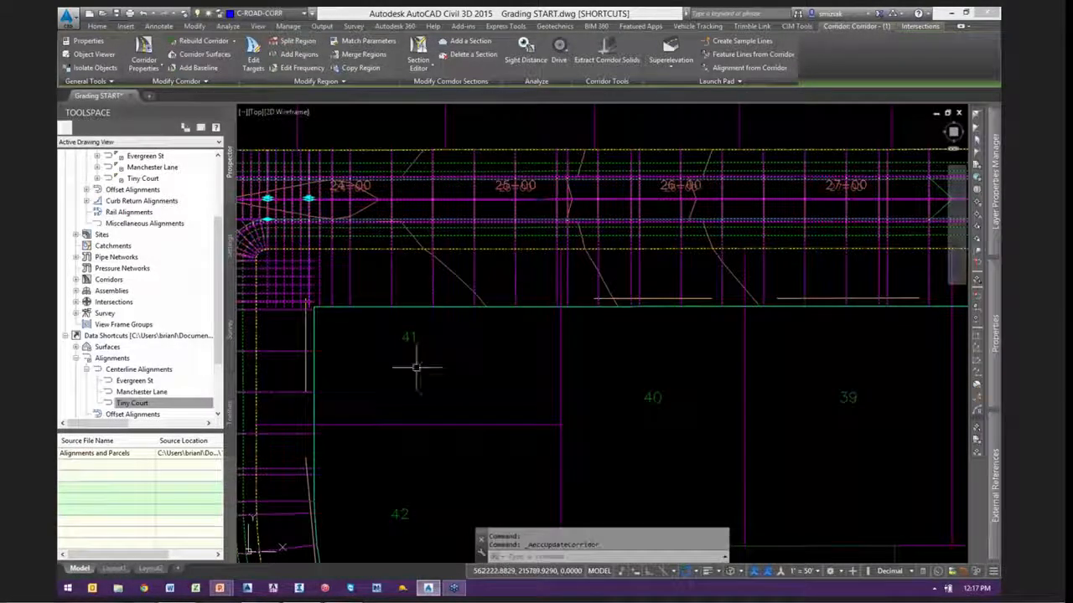
middle_drag(417, 369, 563, 290)
scroll(461, 250, up, 1)
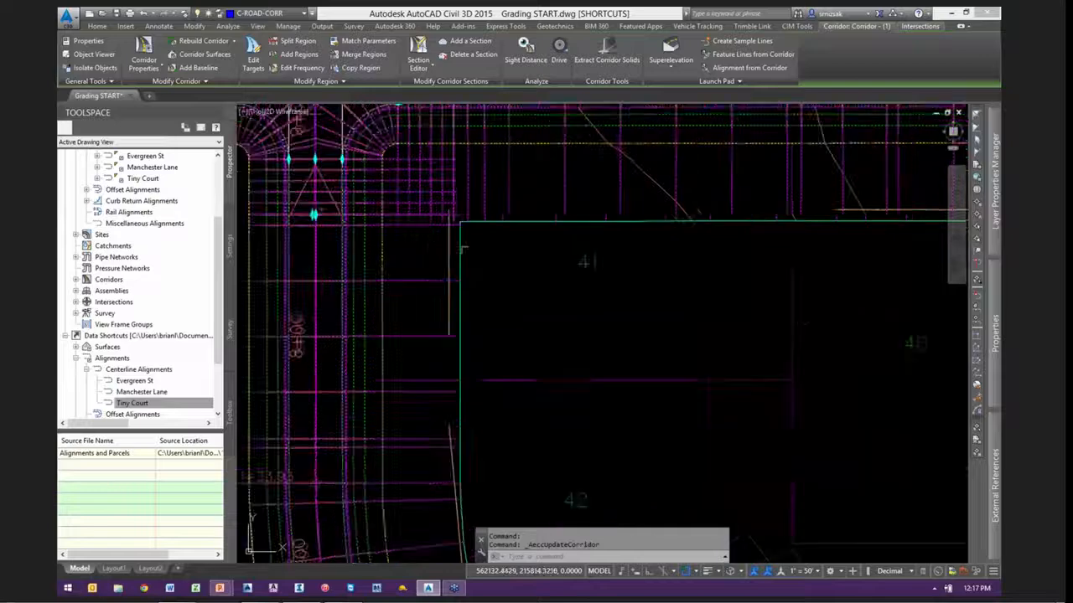
mouse_move(506, 299)
middle_down()
mouse_move(488, 307)
mouse_move(419, 290)
middle_up()
key(Escape)
Select all building pad lines similar to the one along the Manchester Lane frontage of lot 41
right_click(424, 279)
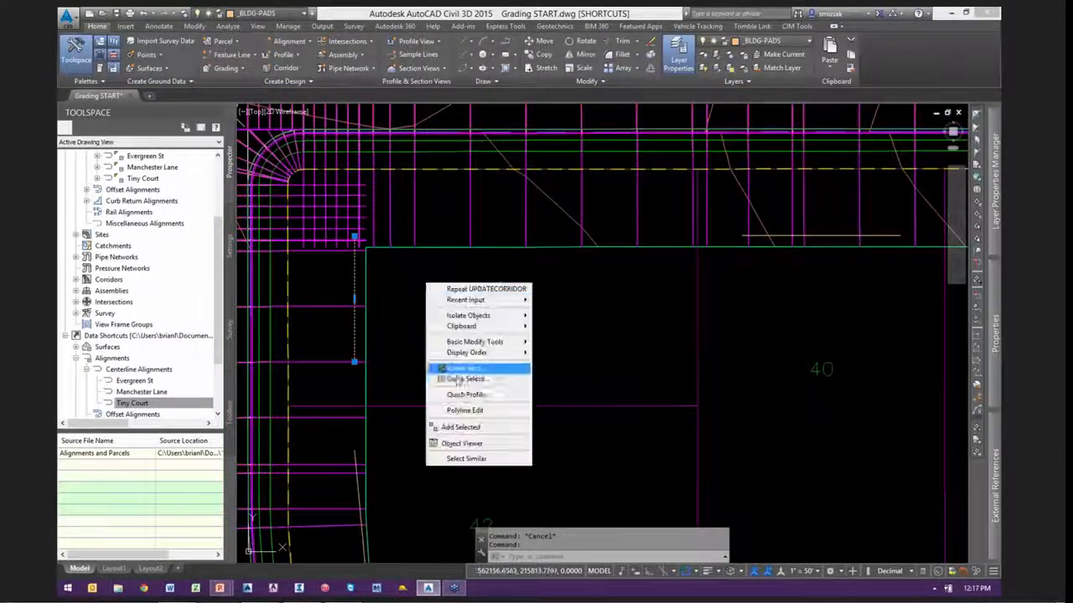
click(467, 460)
scroll(491, 282, down, 6)
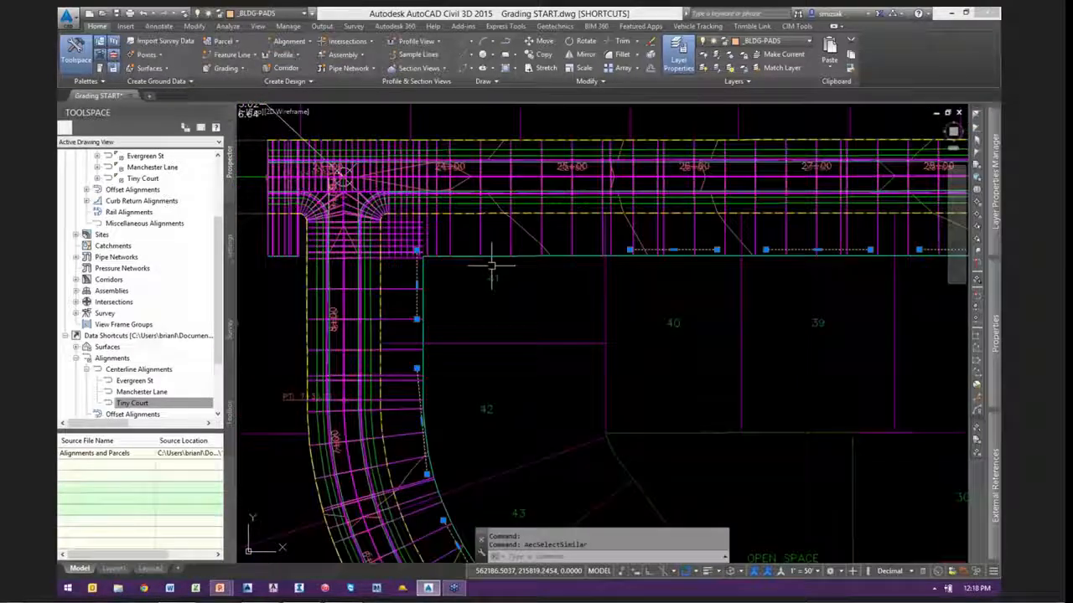
Examine whether the selected building pad lines along Manchester Lane and both Evergreen St legs fall within the rebuilt corridor, and clear the selection
middle_drag(587, 372, 563, 216)
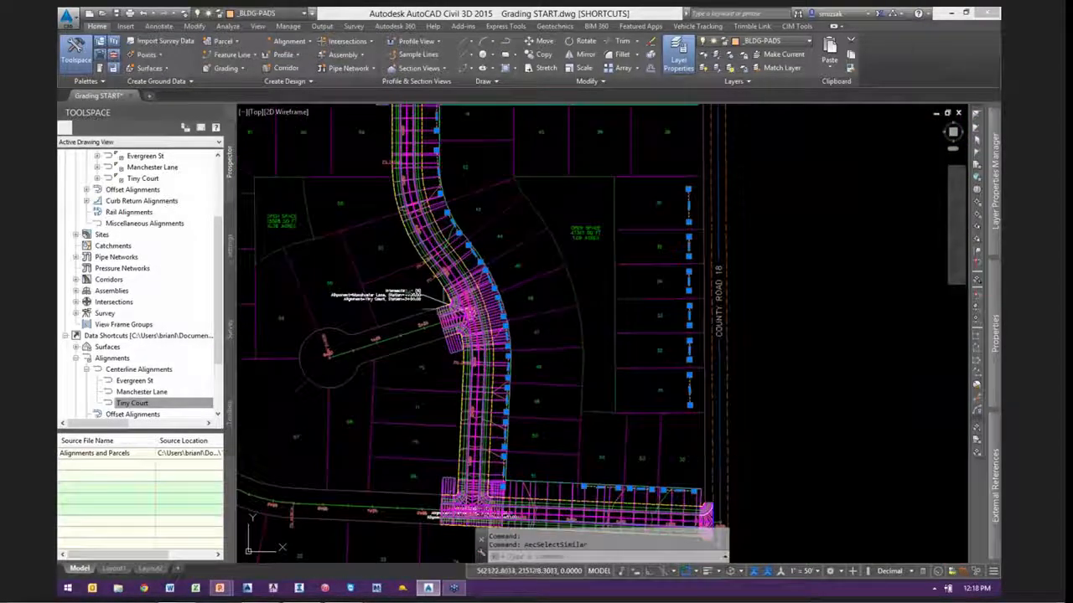
middle_drag(580, 128, 543, 203)
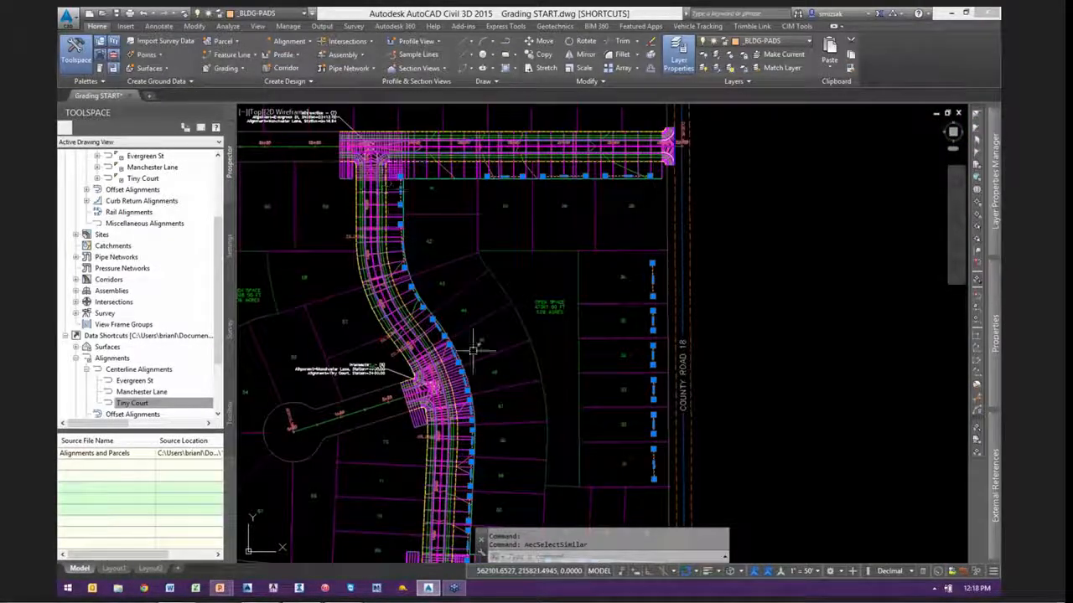
middle_drag(475, 376, 481, 182)
scroll(466, 360, up, 3)
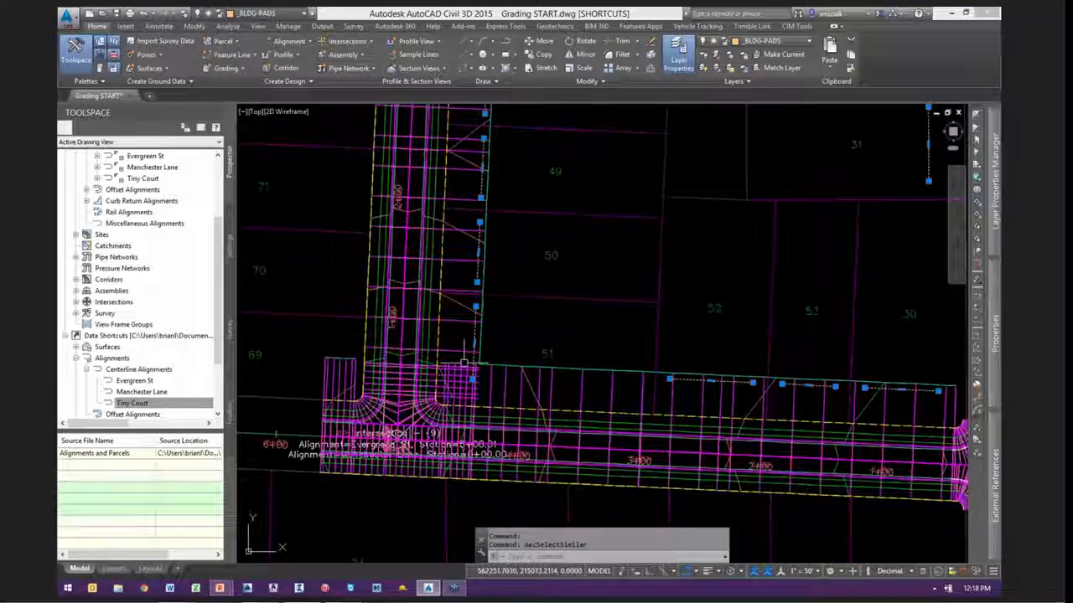
scroll(463, 363, up, 2)
middle_drag(686, 407, 382, 403)
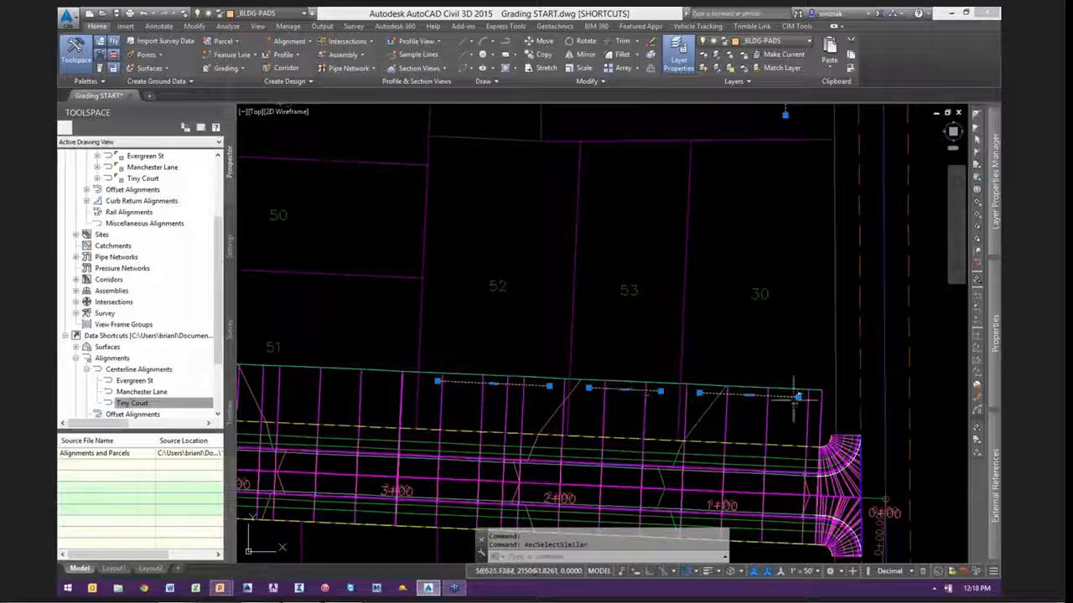
scroll(813, 430, down, 5)
mouse_move(710, 229)
middle_down()
mouse_move(695, 237)
mouse_move(659, 382)
middle_up()
scroll(612, 230, up, 4)
scroll(605, 268, down, 3)
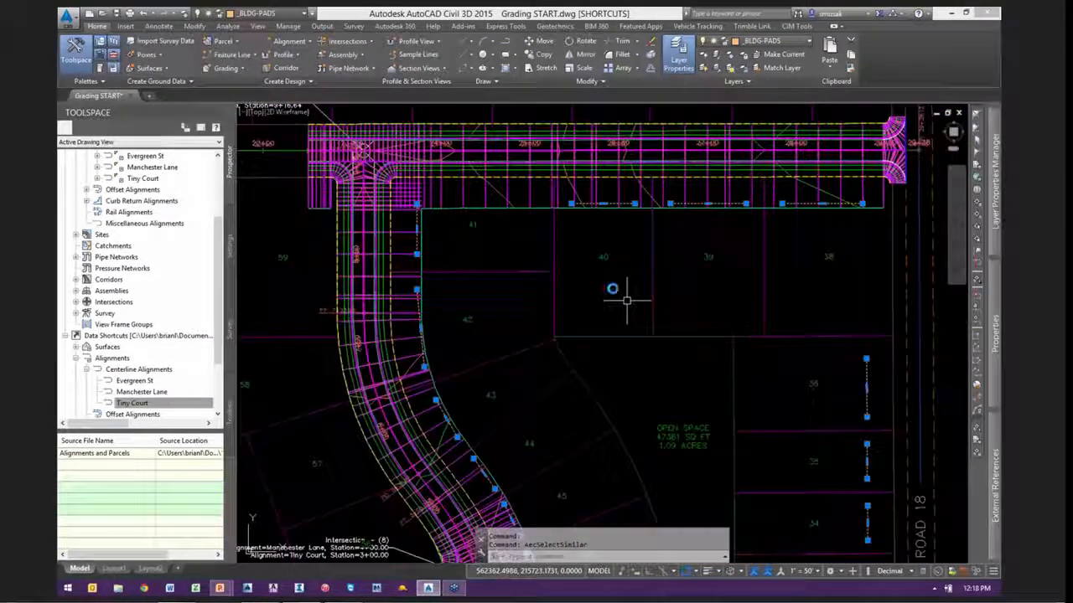
key(Escape)
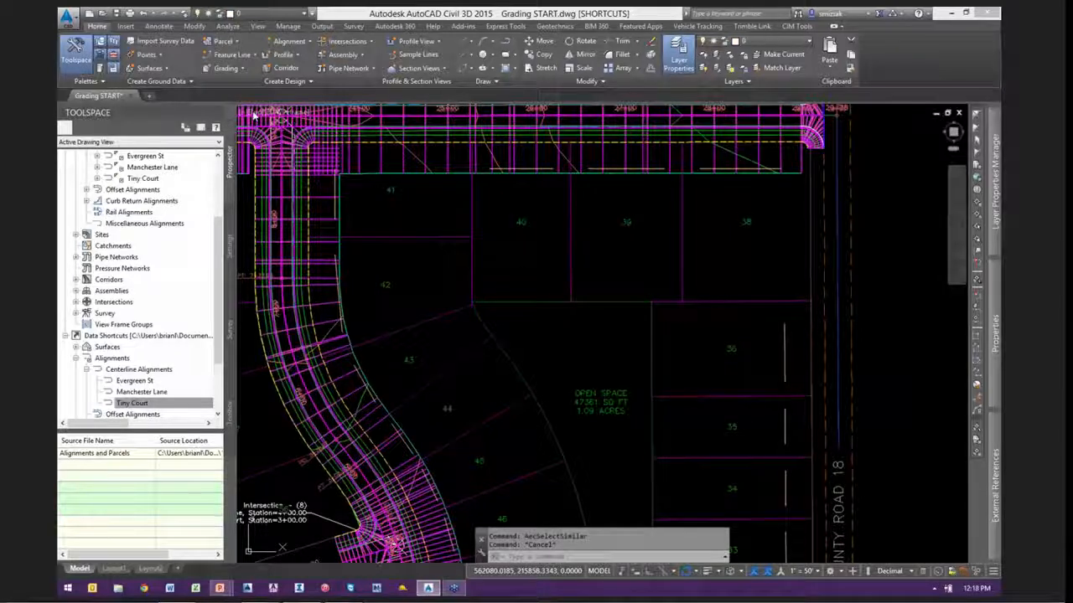
Create feature lines from the previously selected pad lines in site Block 1, assigning elevations from the surface Corridor - (1) Surface - (1)
click(232, 54)
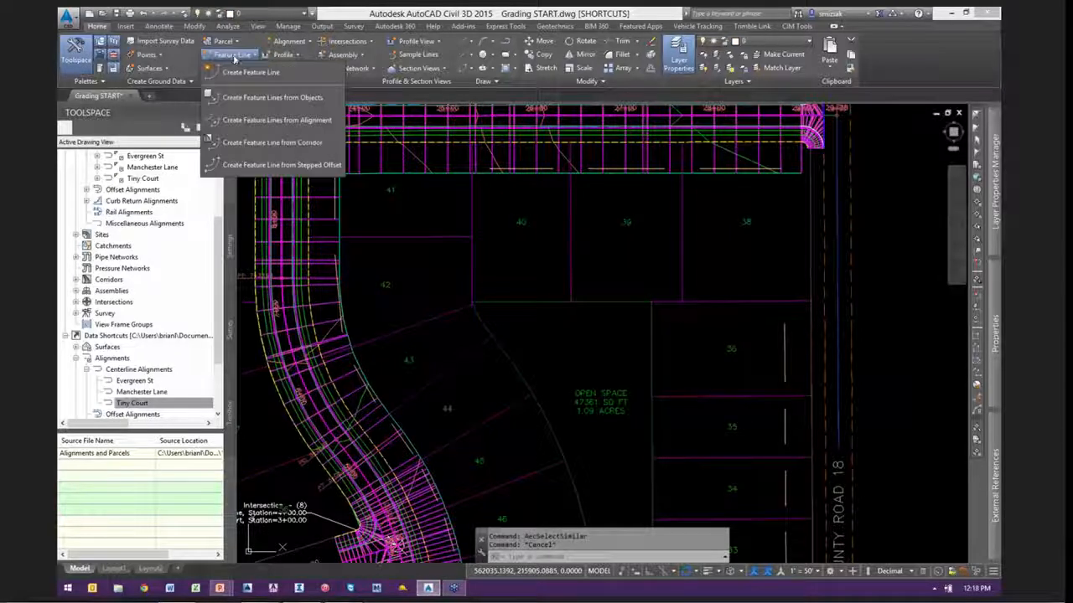
click(263, 99)
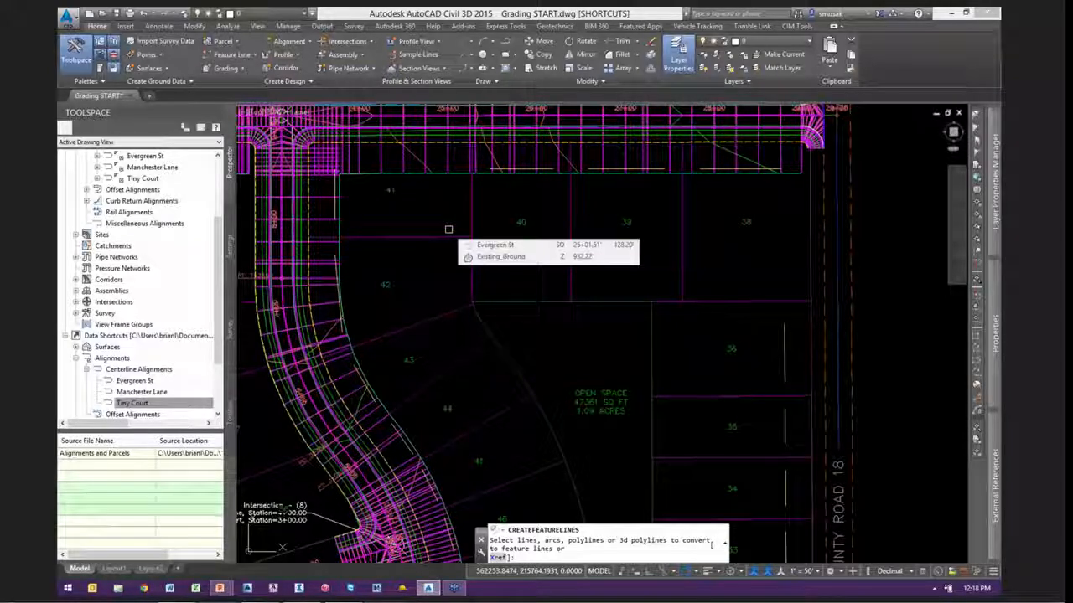
text(p)
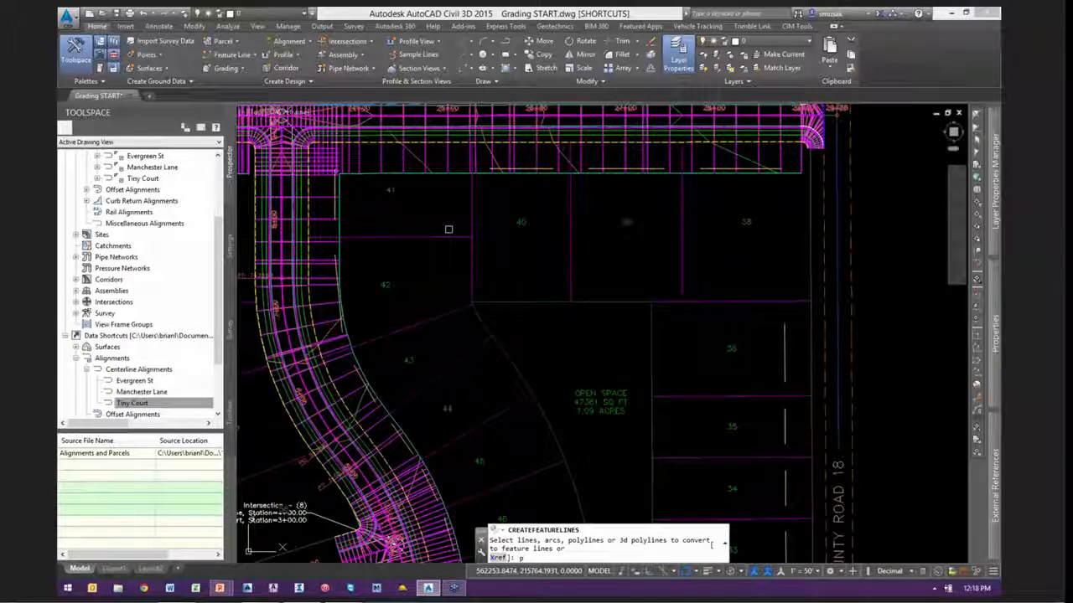
key(Return)
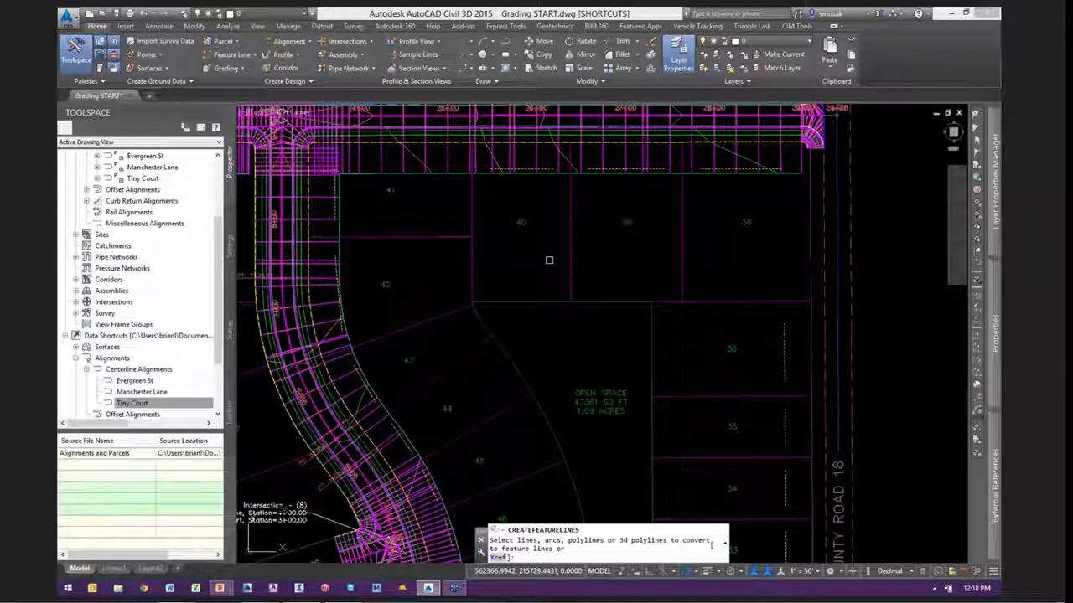
key(Return)
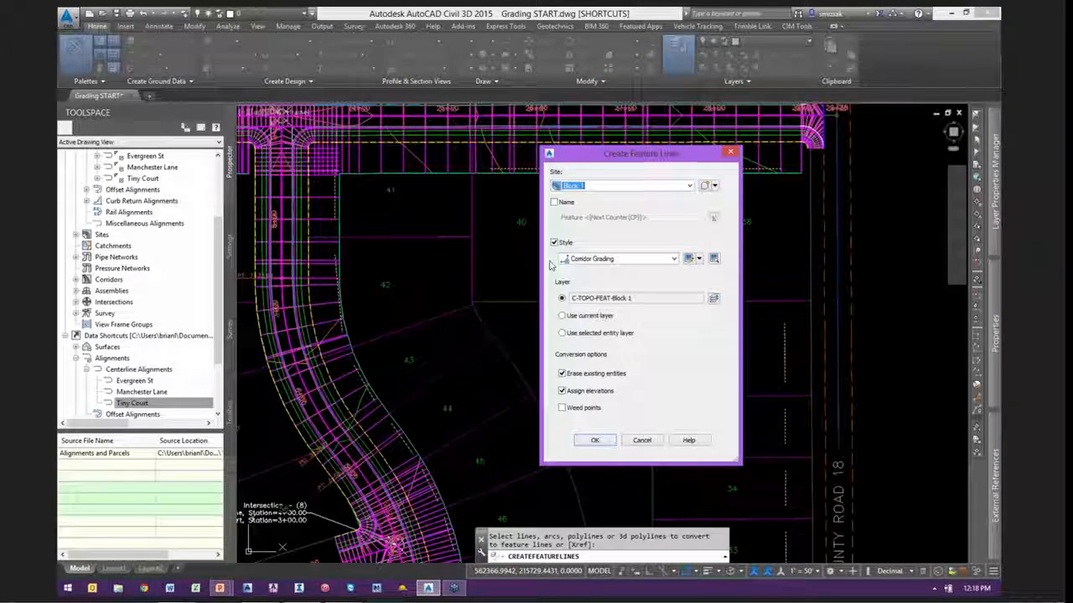
click(621, 188)
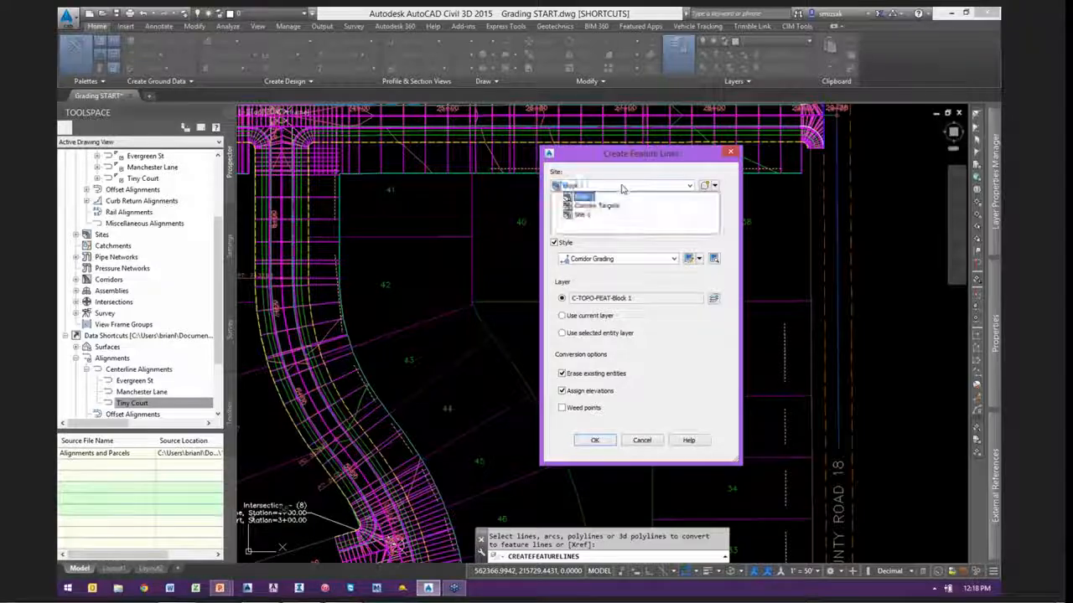
click(580, 202)
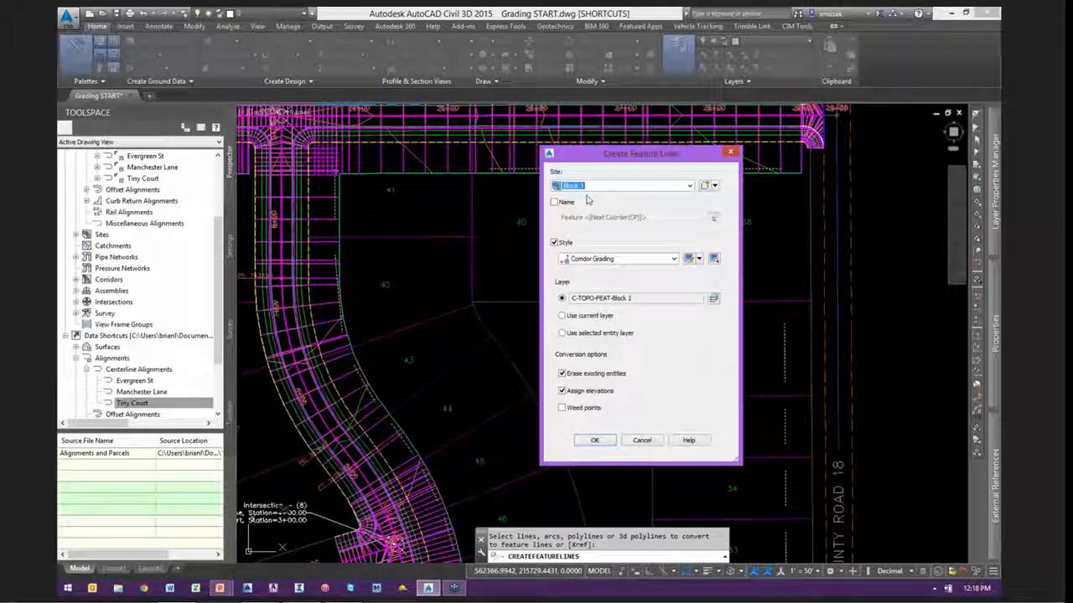
click(596, 440)
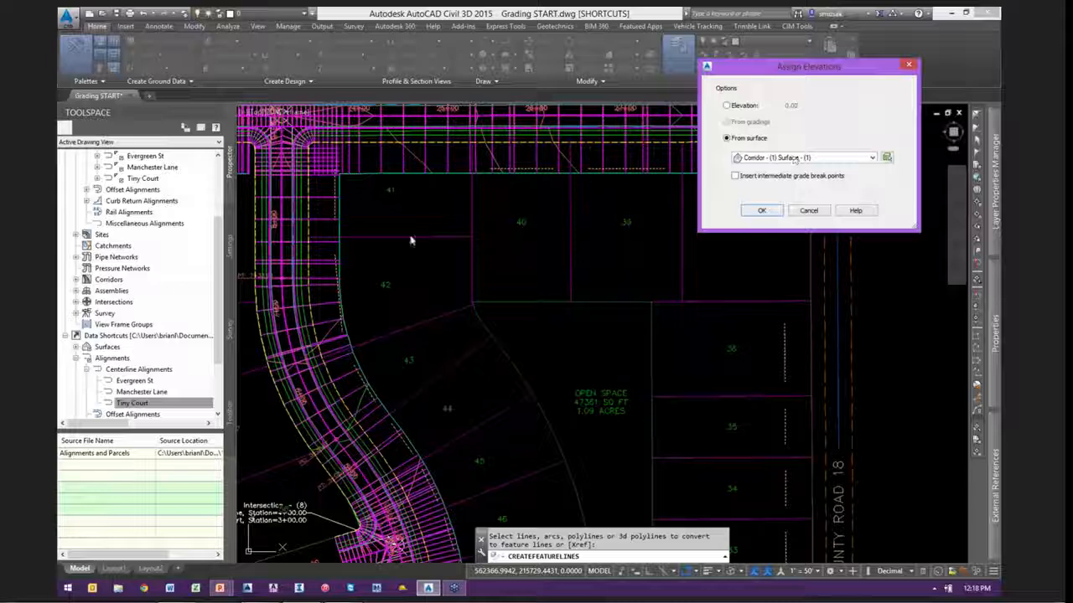
click(760, 210)
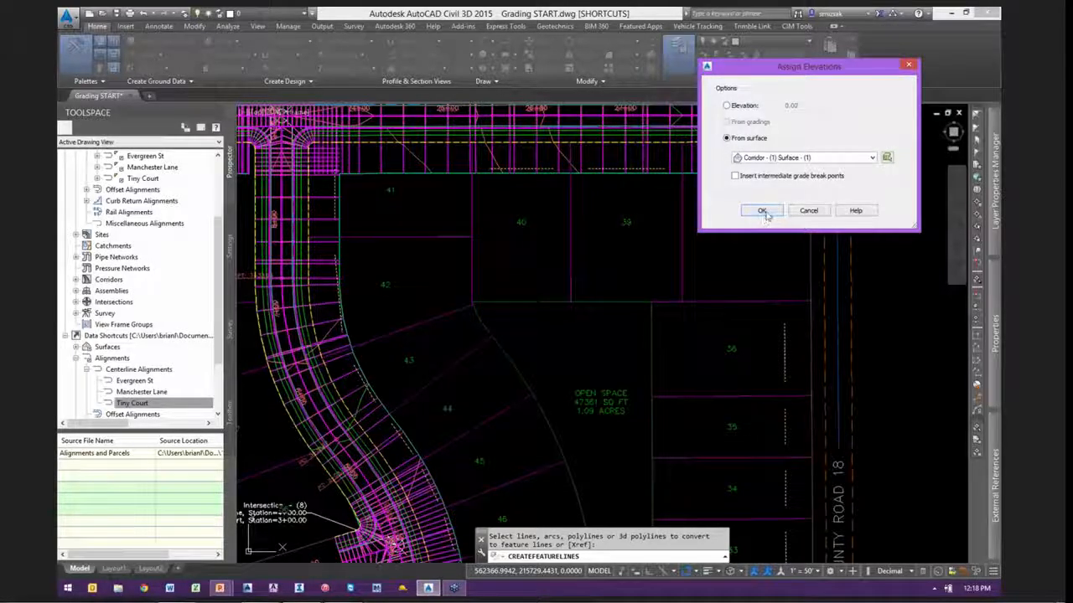
key(Escape)
key(Escape)
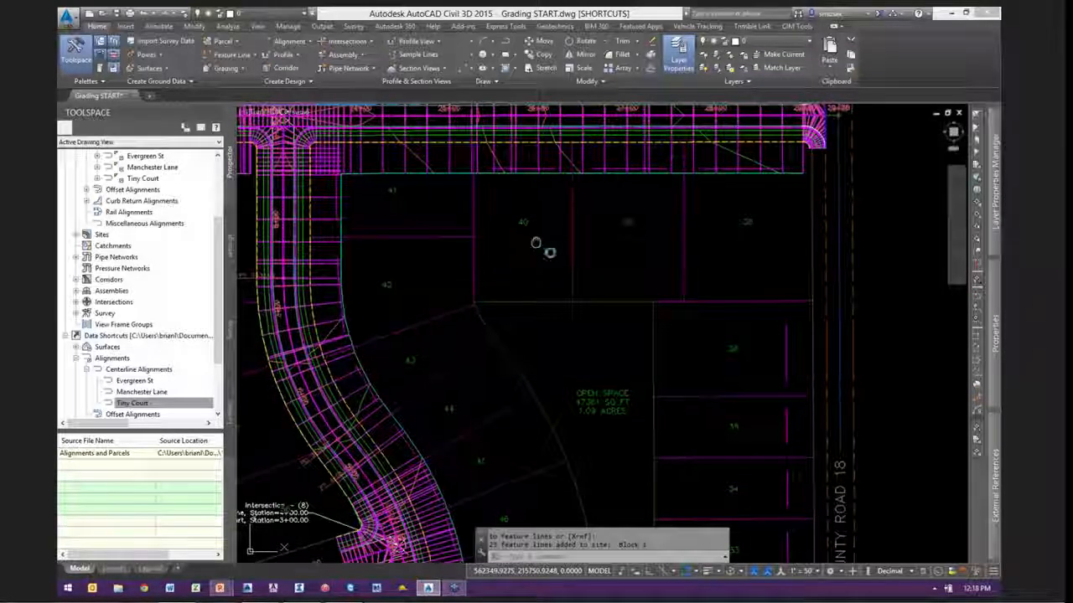
Select all similar right-side PAD ELEVATION (TEMP) subassemblies beyond the profile views, excluding the one on the short single-lane assembly
scroll(419, 339, down, 3)
scroll(413, 344, down, 6)
middle_drag(799, 261, 357, 366)
scroll(662, 371, up, 6)
click(764, 389)
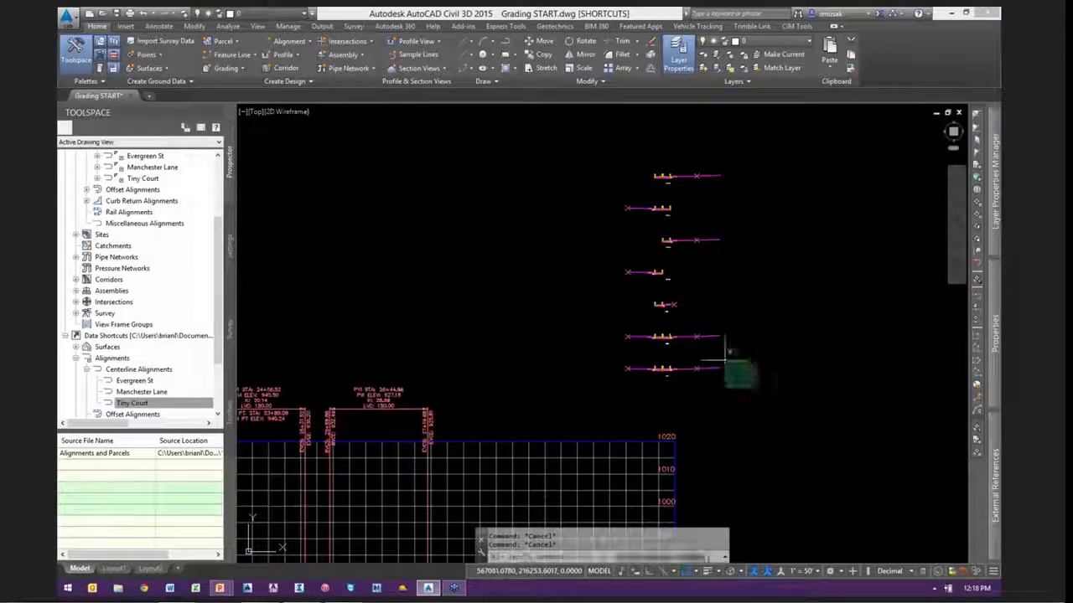
click(688, 344)
right_click(748, 349)
click(800, 468)
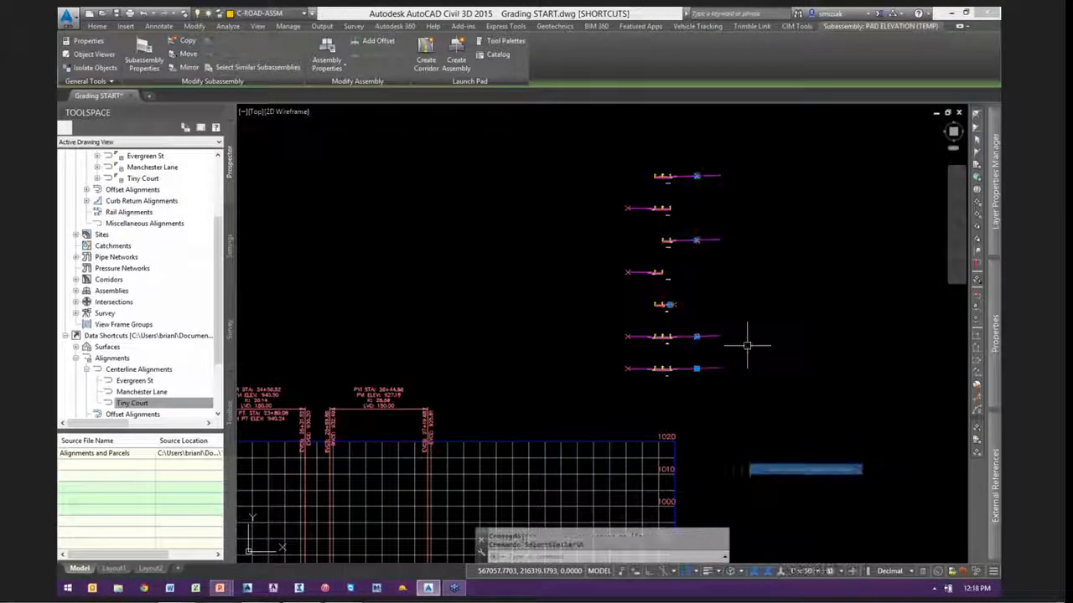
scroll(671, 303, up, 4)
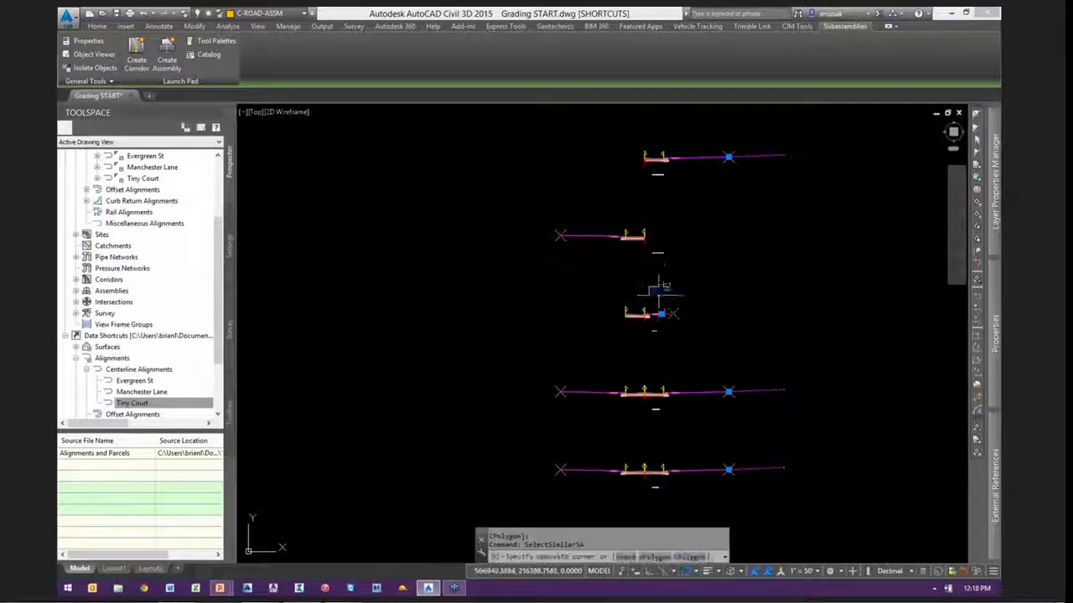
scroll(703, 341, down, 2)
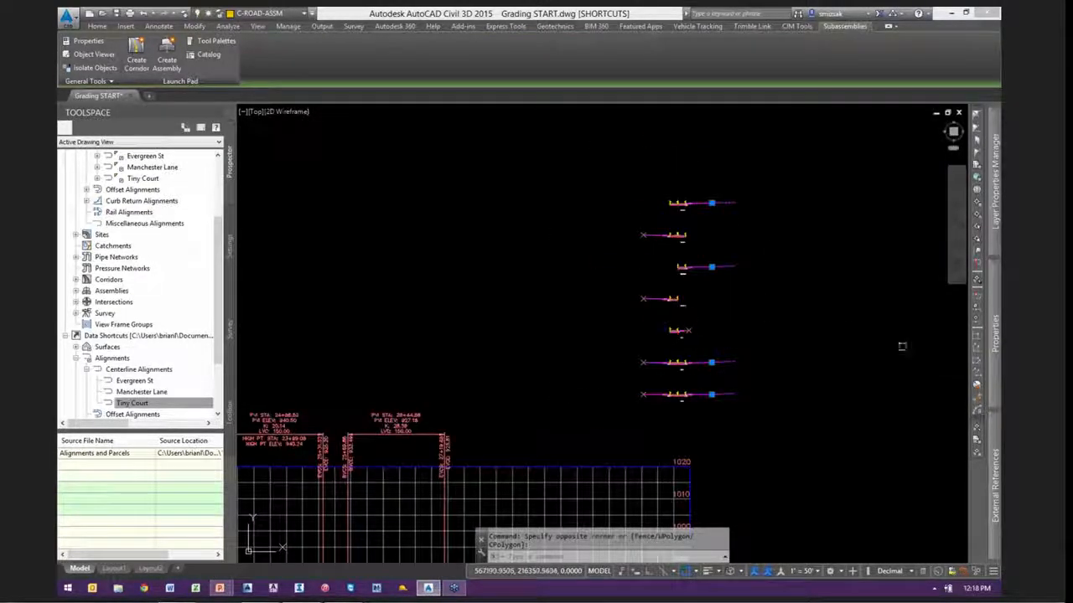
Set the width of the four selected PAD ELEVATION (TEMP) subassemblies to 0'
mouse_move(997, 333)
click(902, 261)
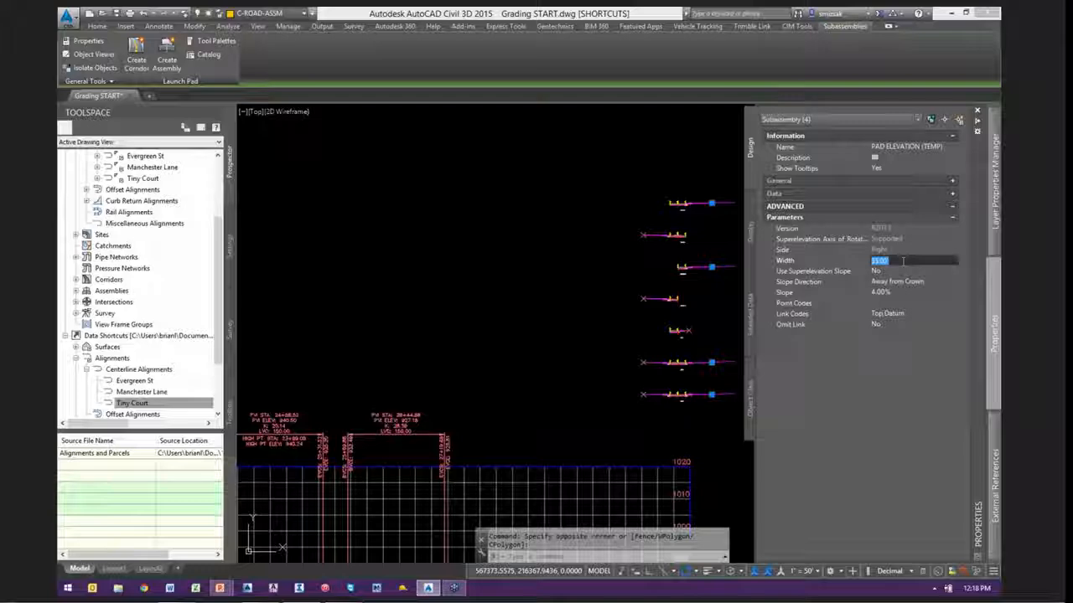
text(0)
key(Return)
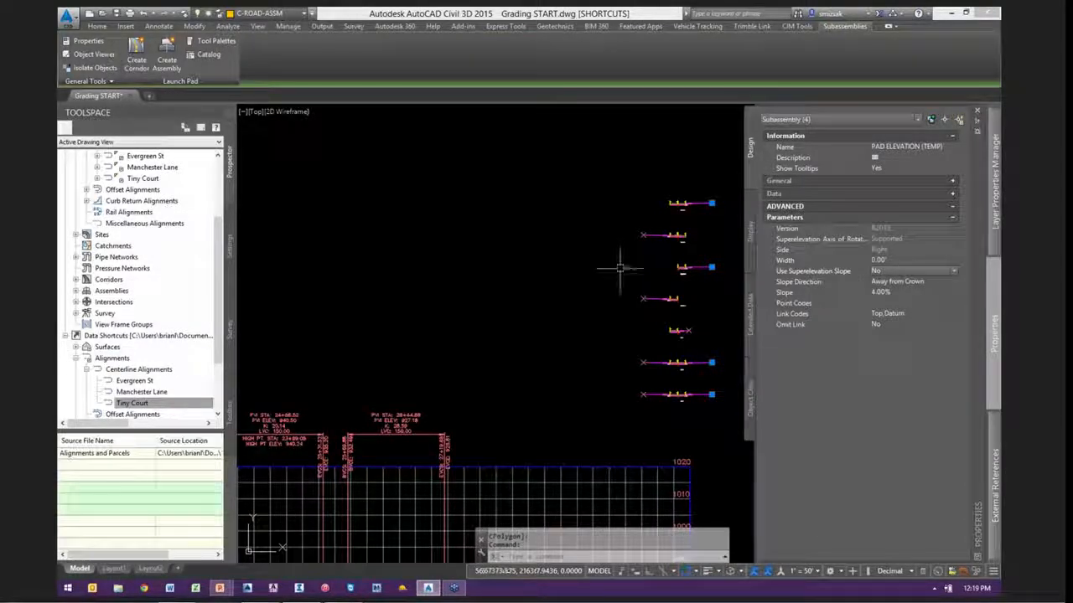
Rebuild the road corridor with the zero-width pad subassemblies
scroll(622, 293, down, 5)
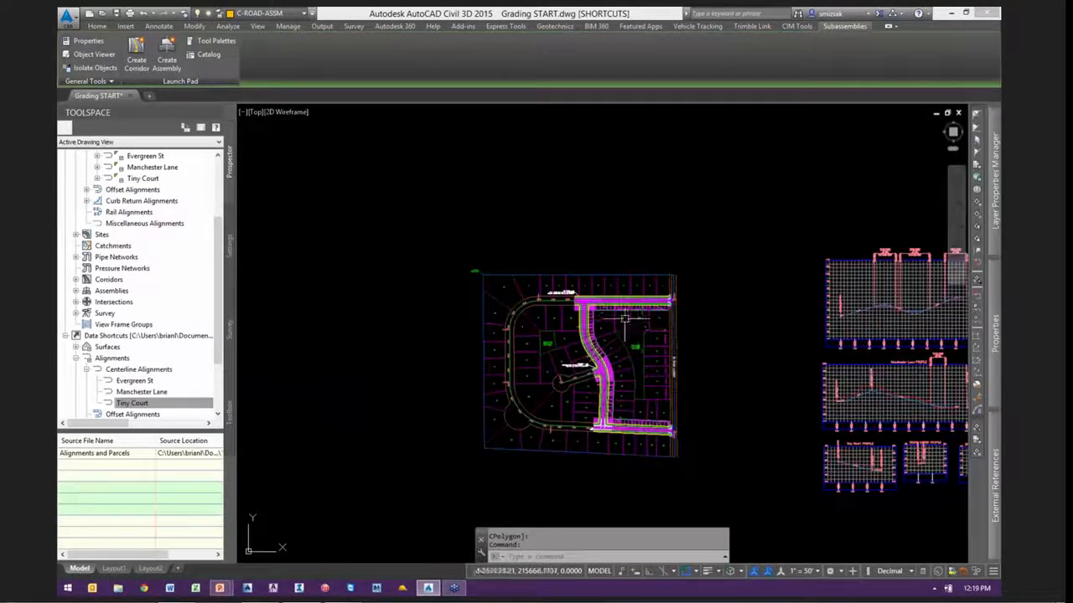
scroll(625, 318, up, 6)
key(Escape)
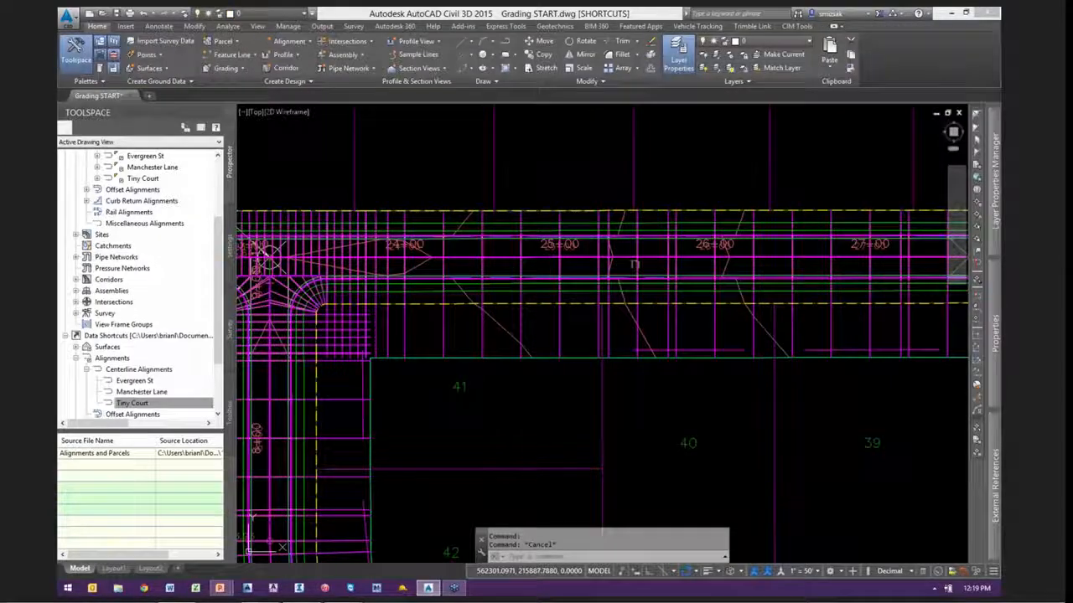
click(260, 255)
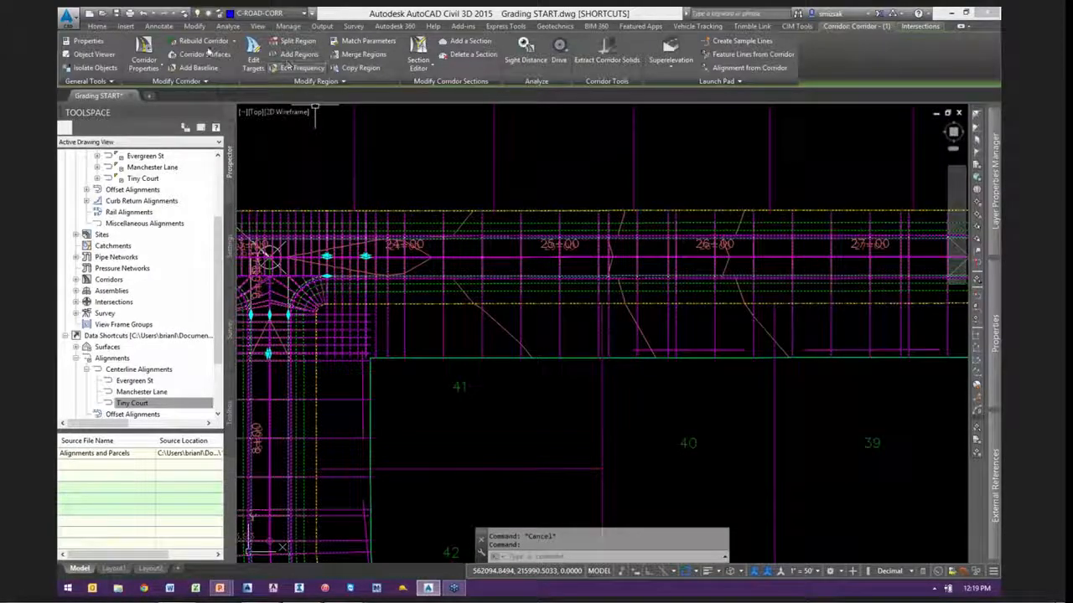
click(204, 40)
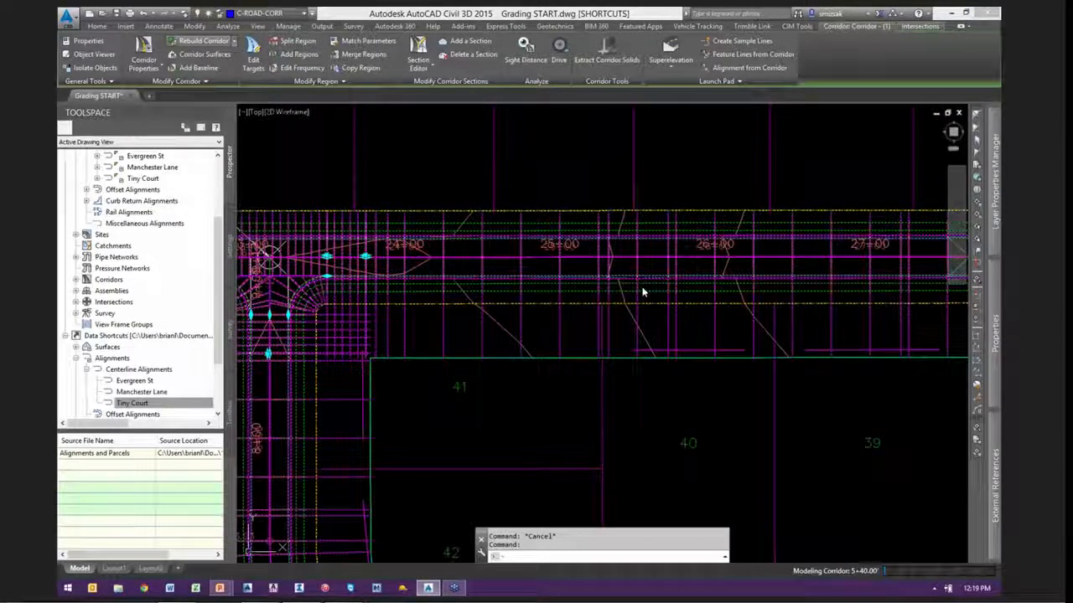
Examine the pad feature lines in lots 38, 39 and 40 beside the rebuilt road corridor
scroll(582, 327, down, 2)
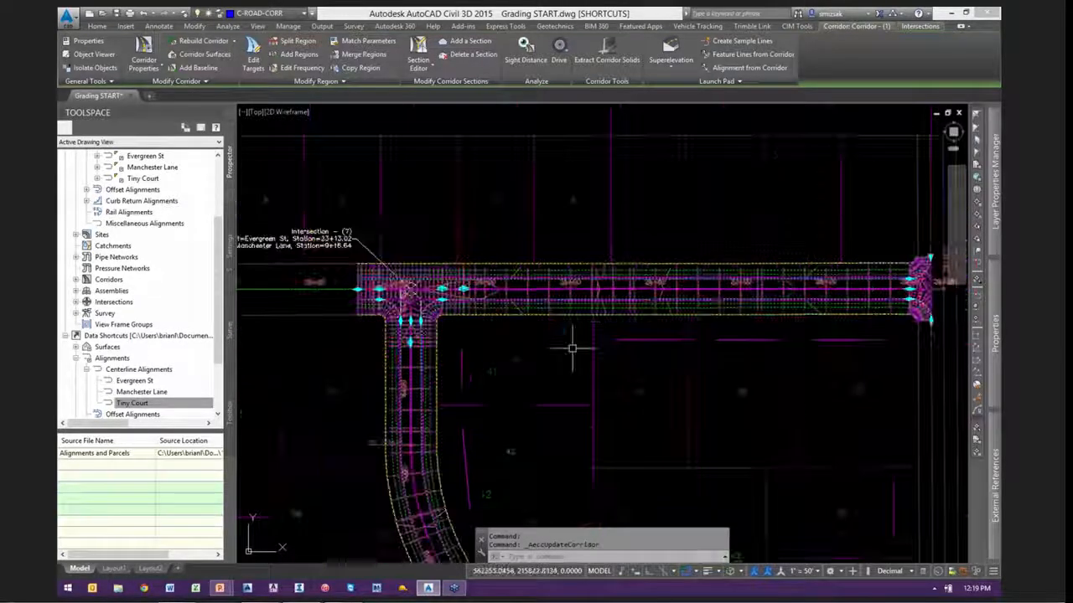
middle_drag(573, 349, 554, 258)
key(Escape)
key(Escape)
middle_drag(806, 257, 670, 270)
scroll(672, 269, up, 2)
click(673, 268)
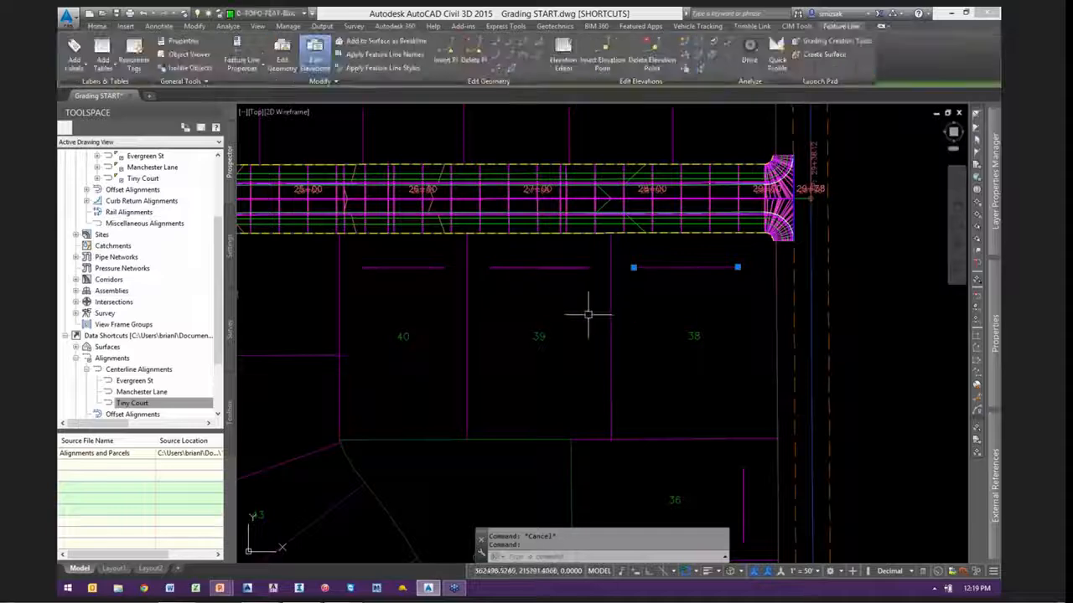
scroll(586, 311, down, 3)
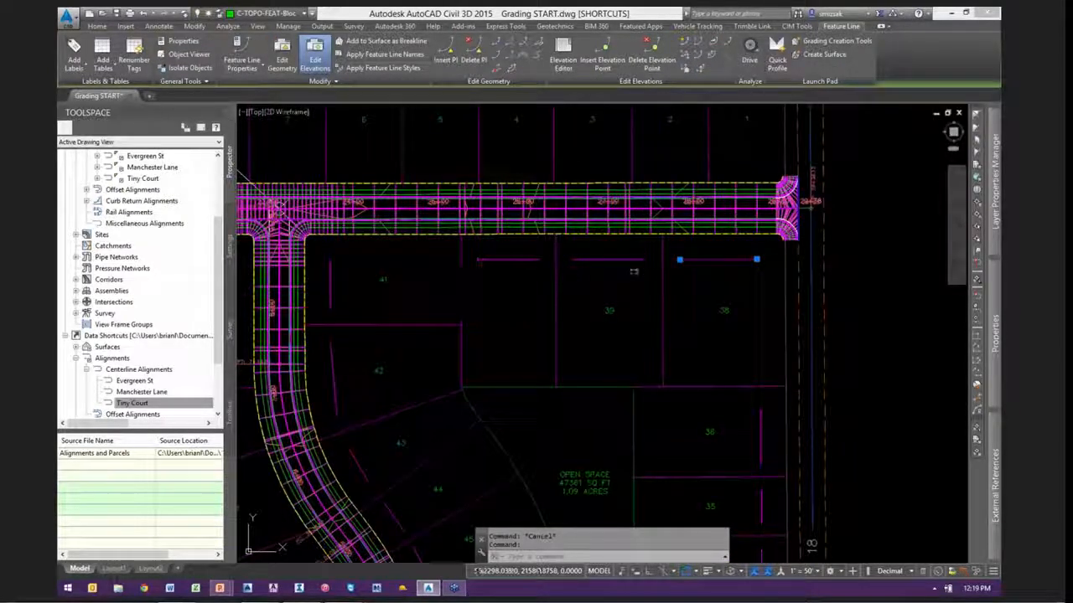
scroll(734, 279, up, 5)
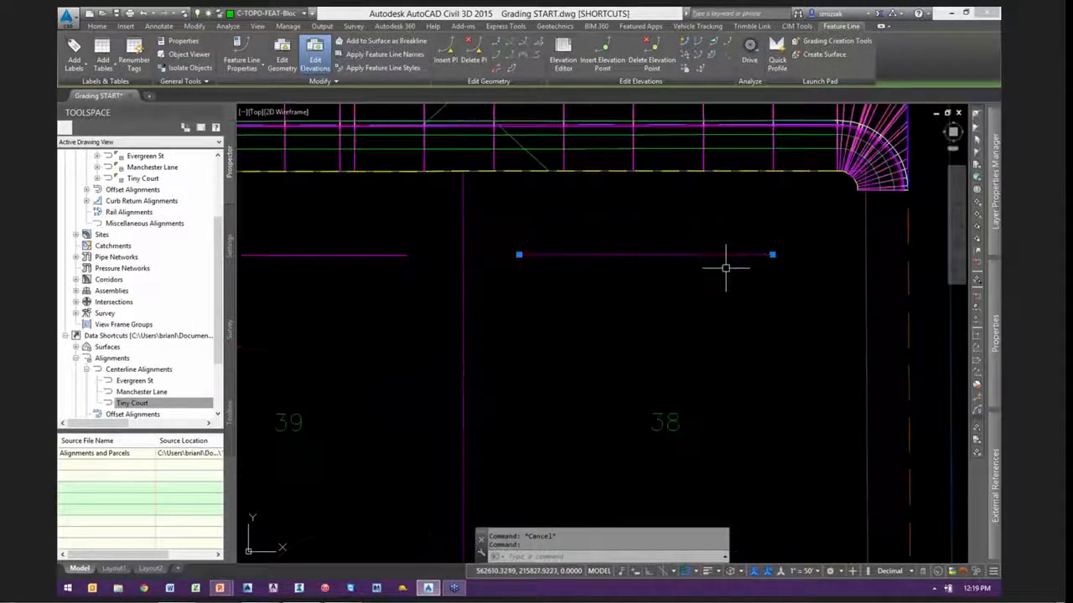
mouse_move(726, 268)
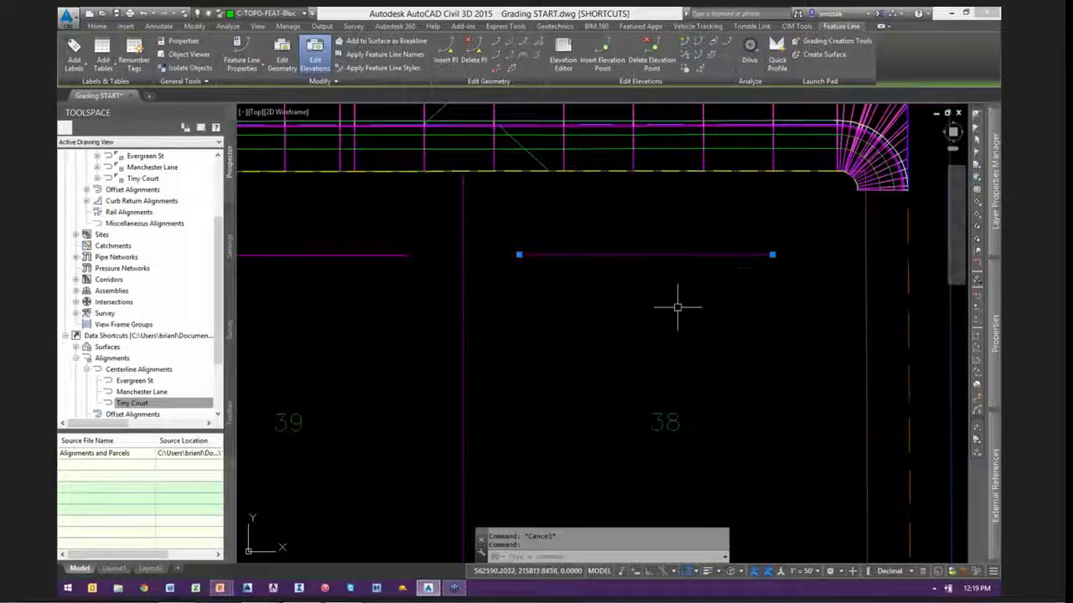
scroll(680, 304, down, 2)
middle_drag(389, 267, 469, 275)
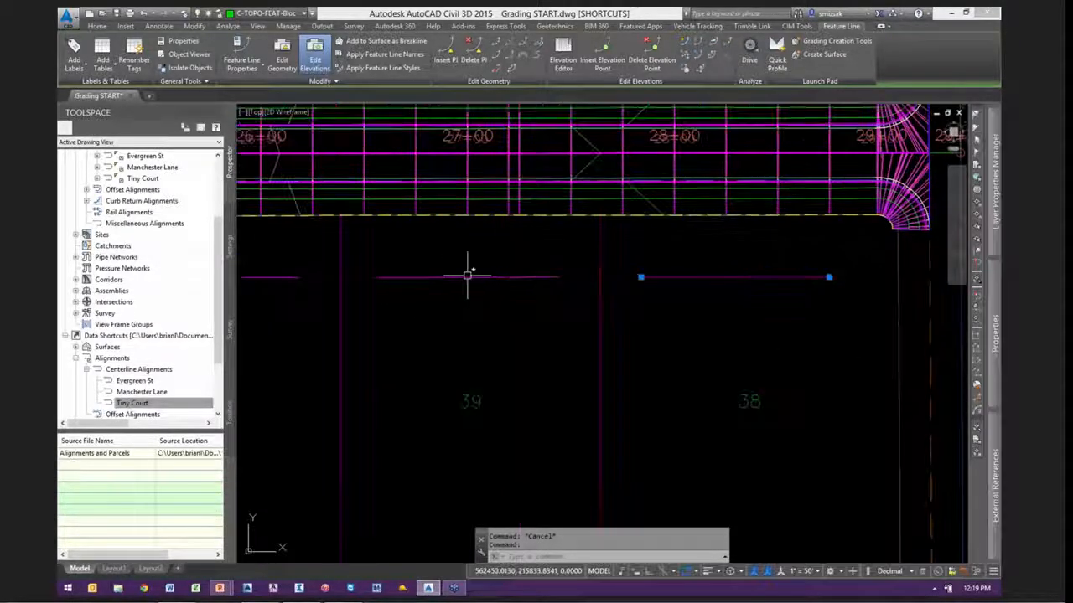
key(Escape)
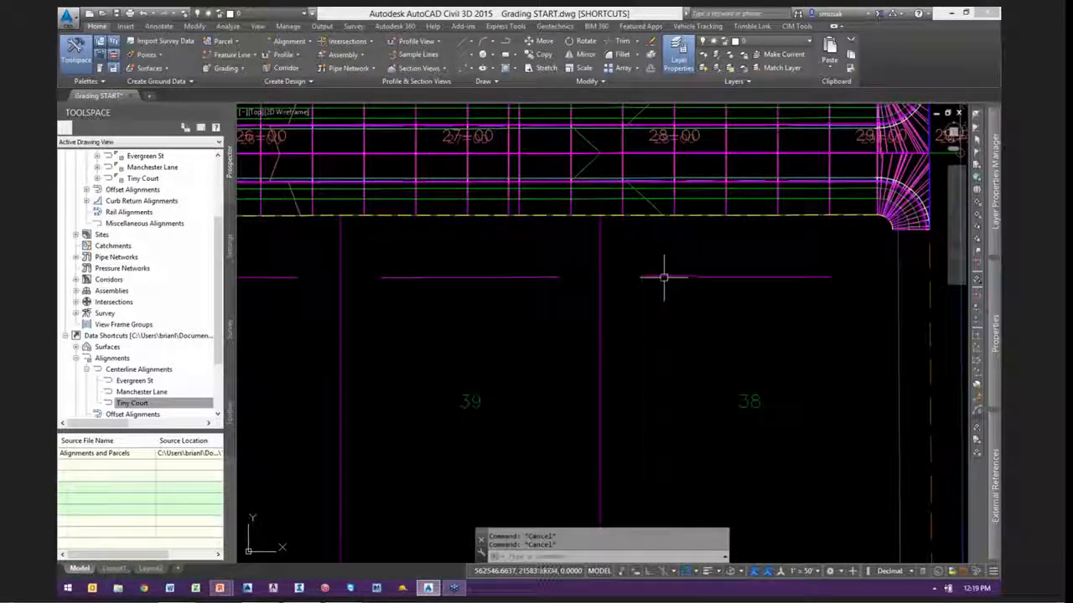
Add single segment labels to the pad feature lines in lots 38, 39 and 40
click(661, 277)
click(78, 70)
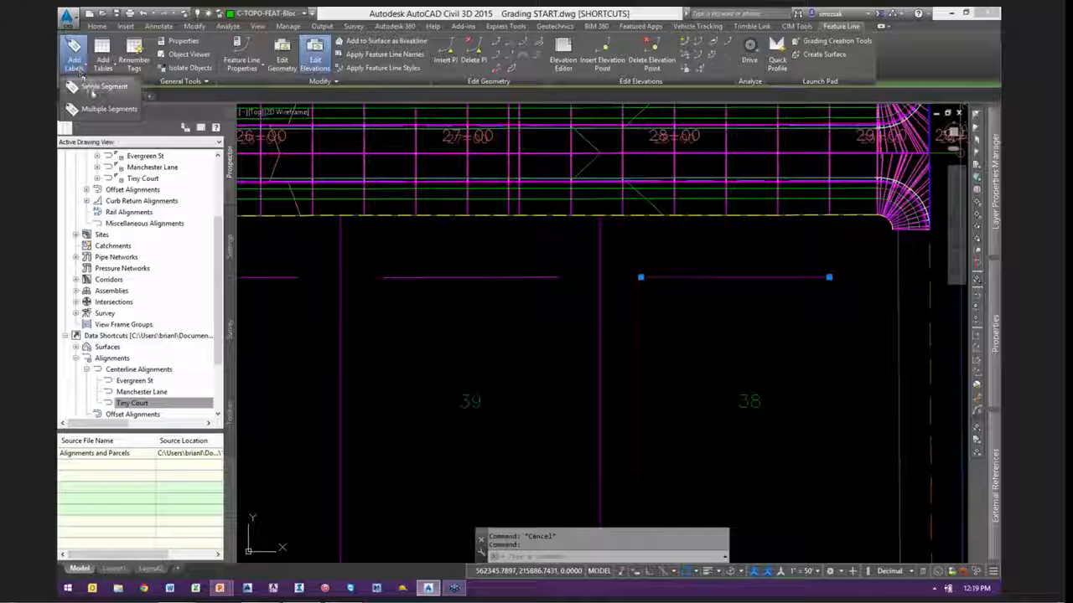
click(96, 87)
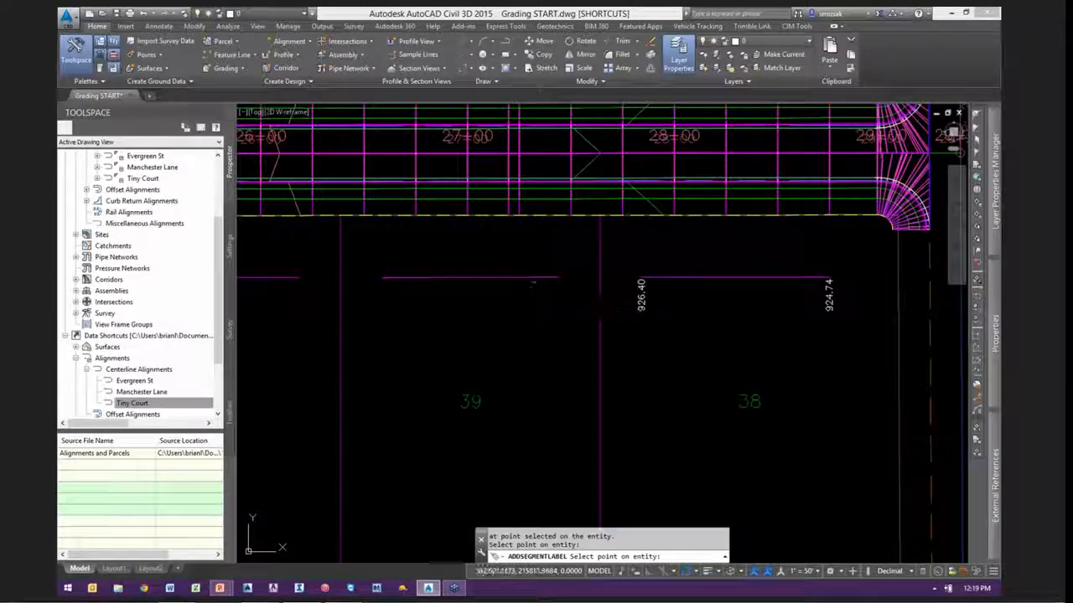
click(531, 283)
click(525, 278)
scroll(599, 304, down, 1)
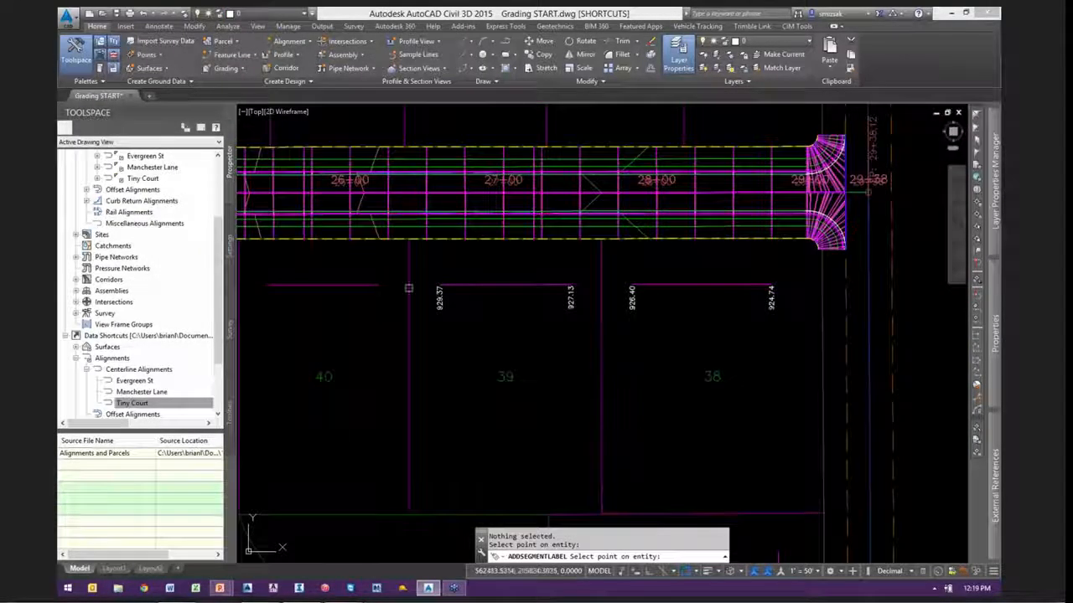
click(387, 286)
Label the pad feature lines in lots 41, 42, 43 and 44 with single segment labels
middle_drag(393, 336, 770, 289)
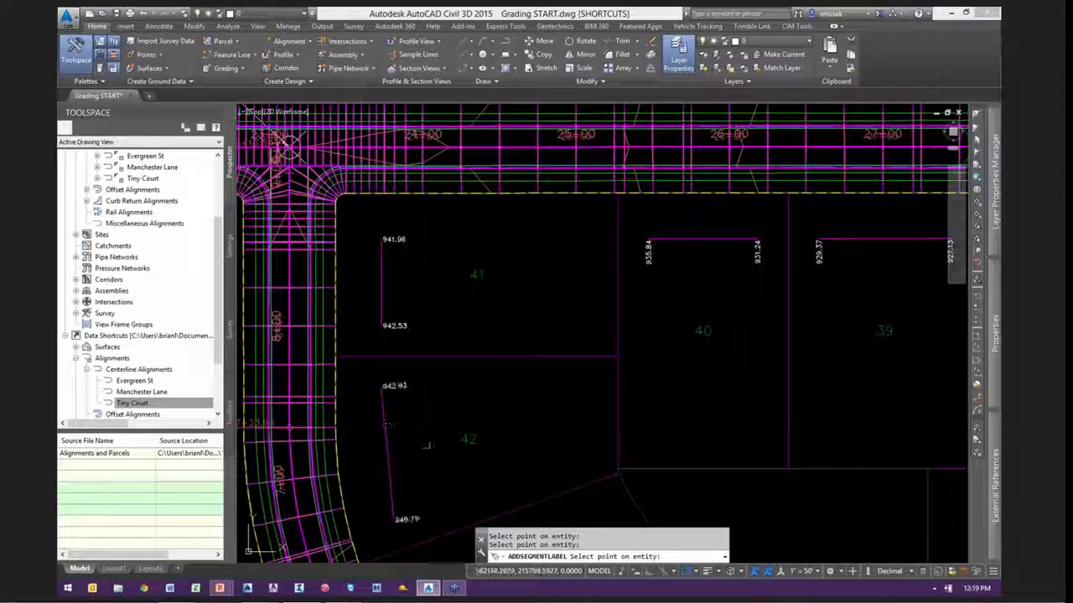
mouse_move(428, 445)
middle_down()
mouse_move(440, 294)
mouse_move(433, 140)
middle_up()
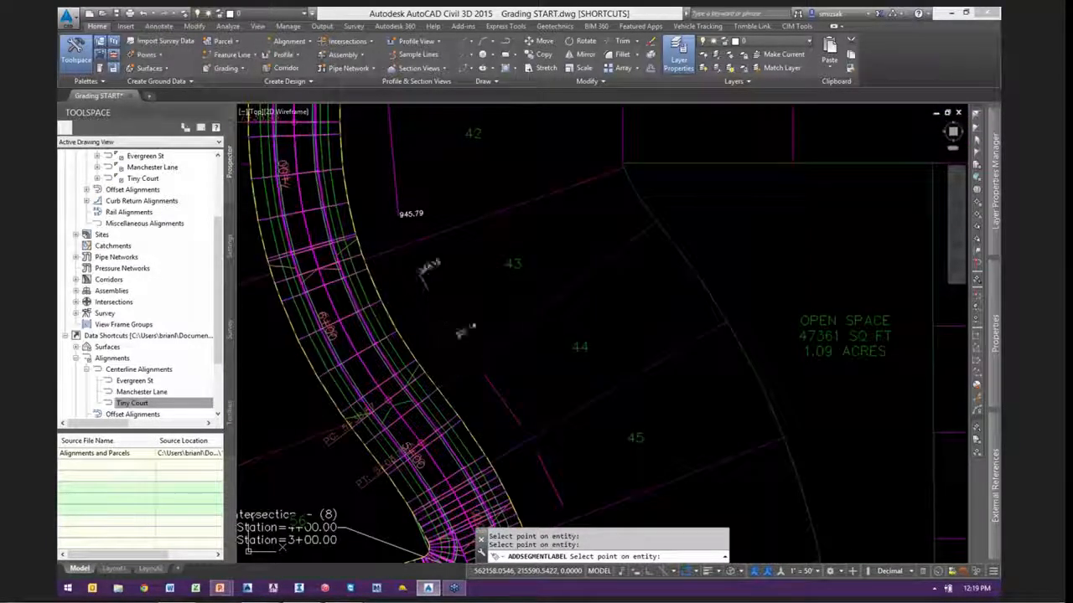
click(492, 389)
scroll(442, 309, up, 4)
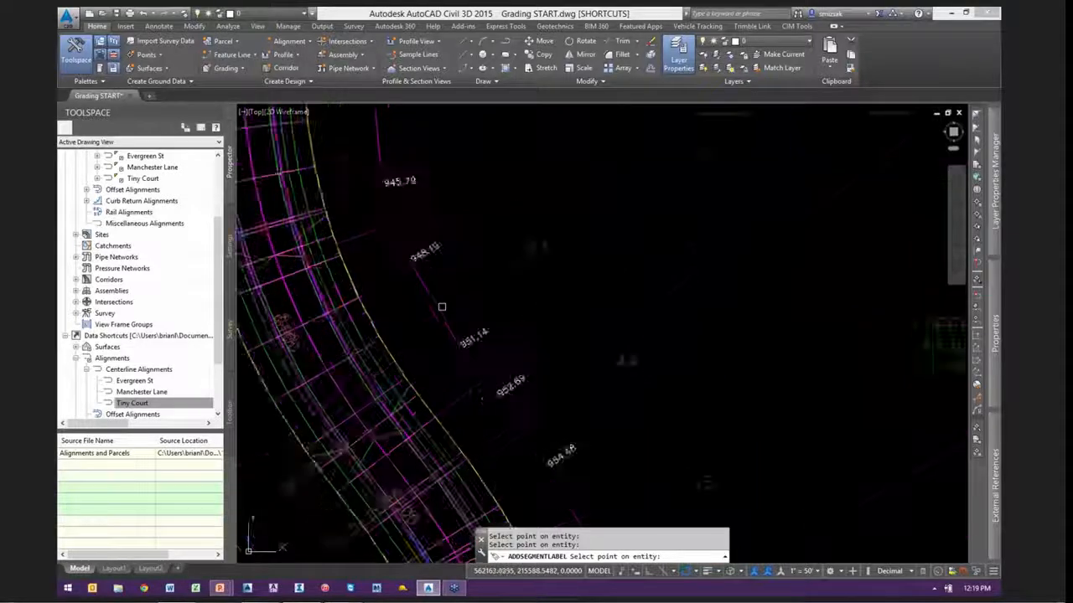
key(Escape)
click(385, 298)
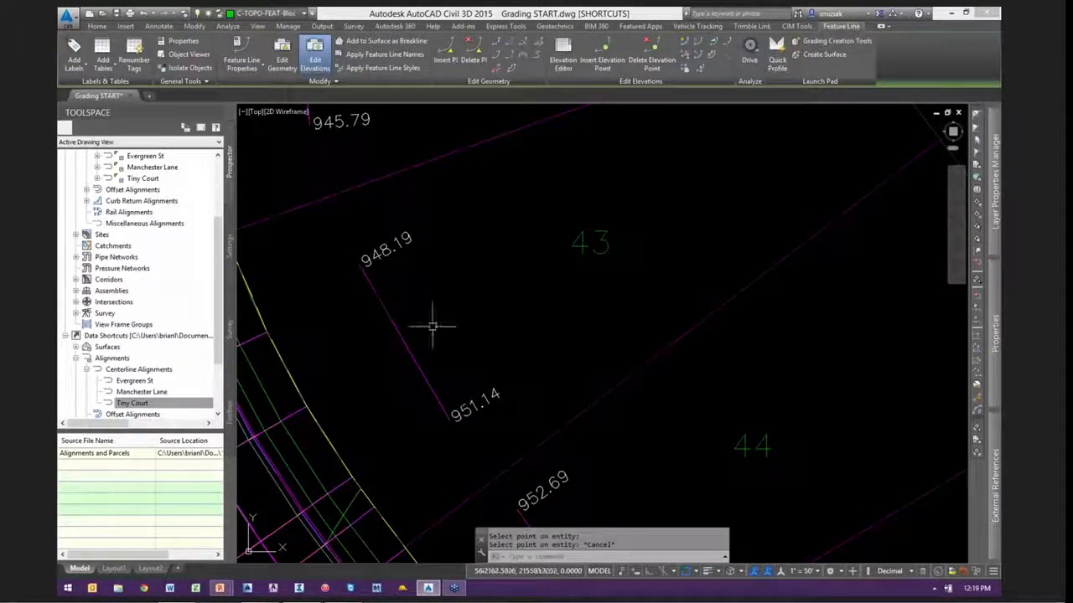
scroll(443, 352, down, 4)
middle_drag(458, 255, 536, 364)
scroll(537, 364, up, 2)
key(Escape)
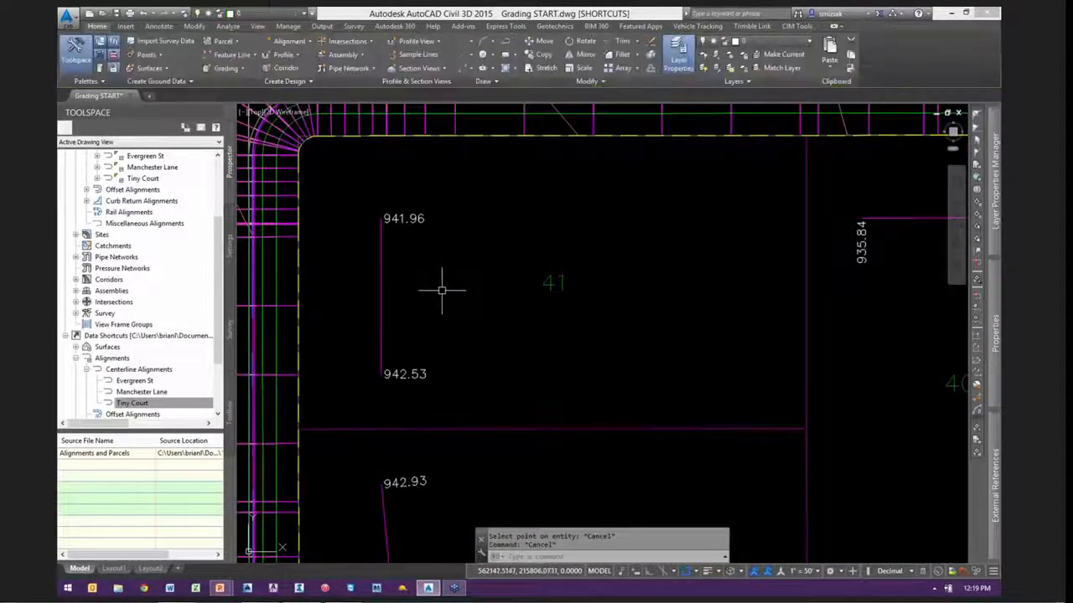
Select the pad feature line in lot 41 and open it in the Grading Elevation Editor
middle_drag(440, 290, 416, 271)
click(386, 293)
click(346, 264)
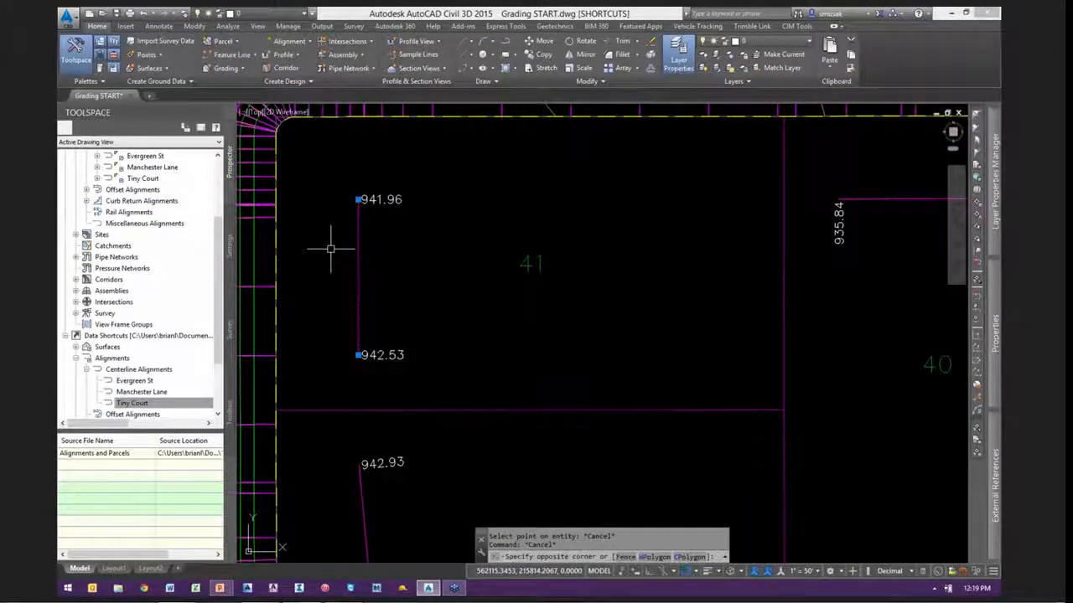
right_click(441, 227)
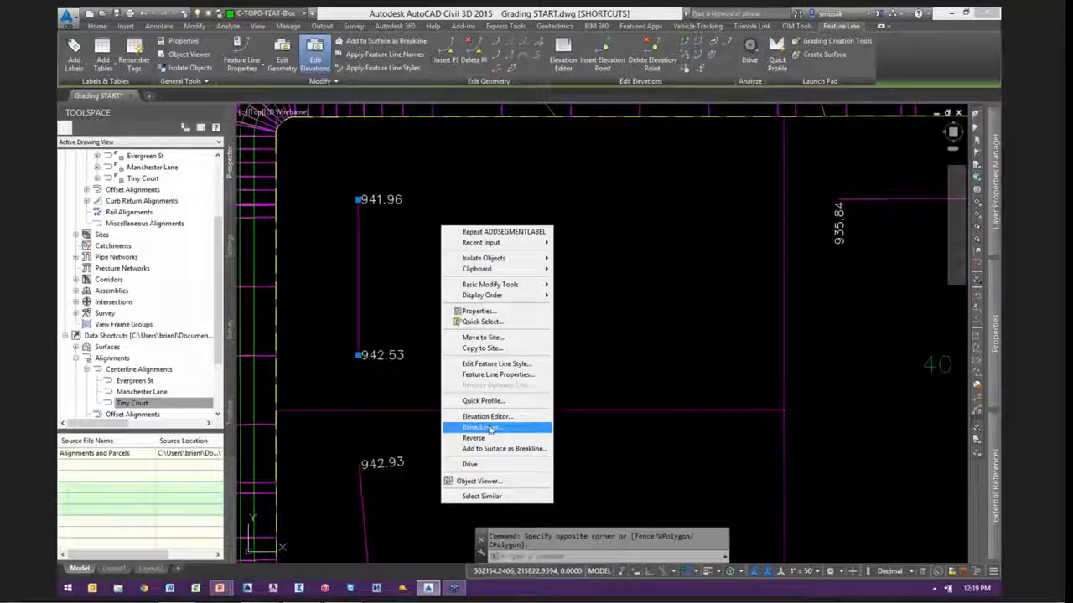
click(660, 238)
scroll(578, 239, down, 6)
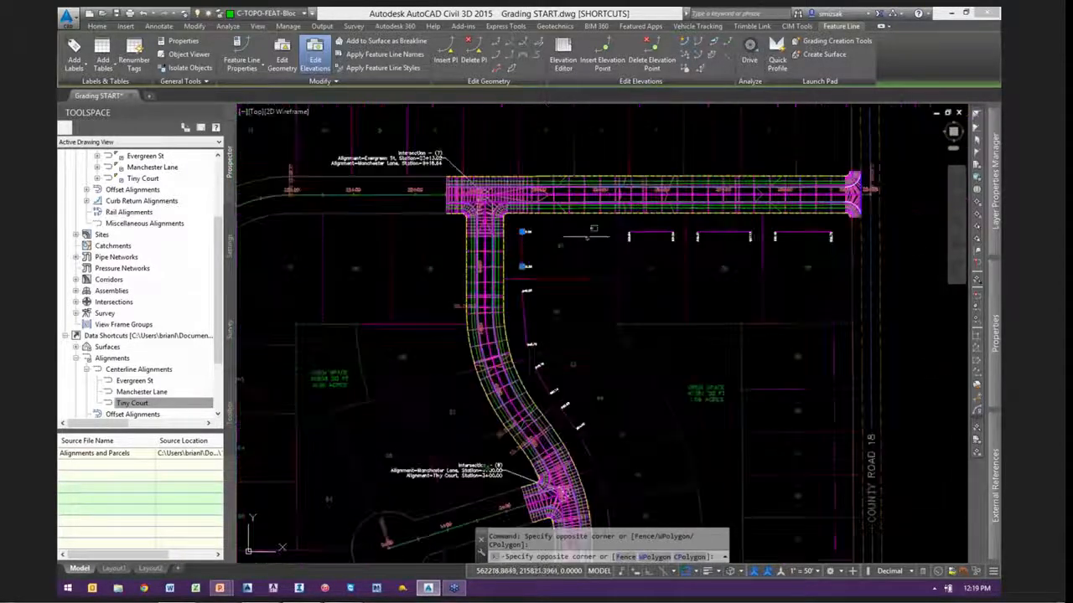
key(Escape)
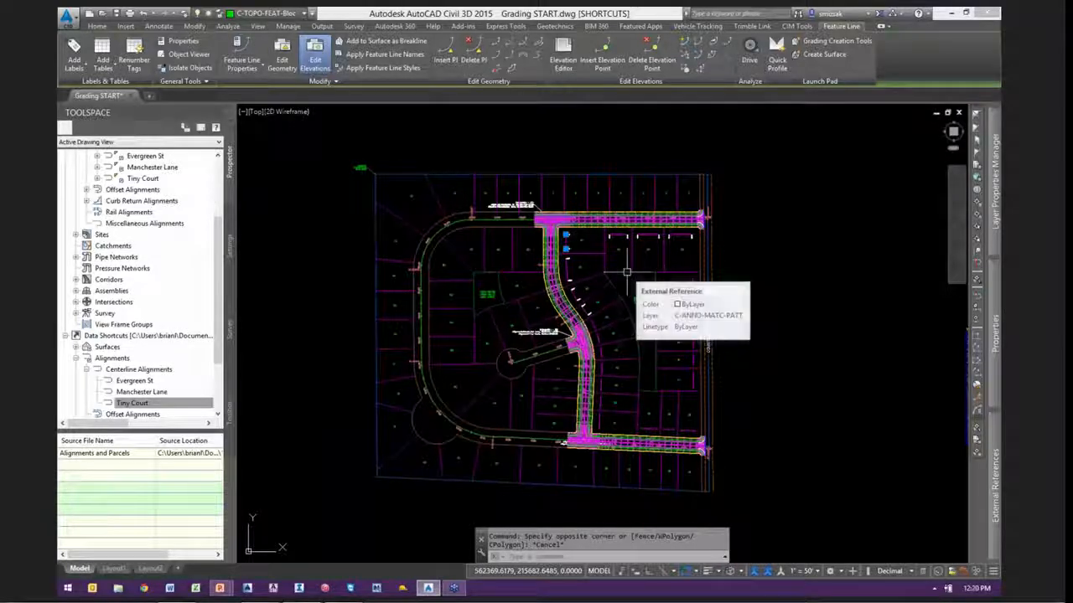
scroll(577, 236, up, 6)
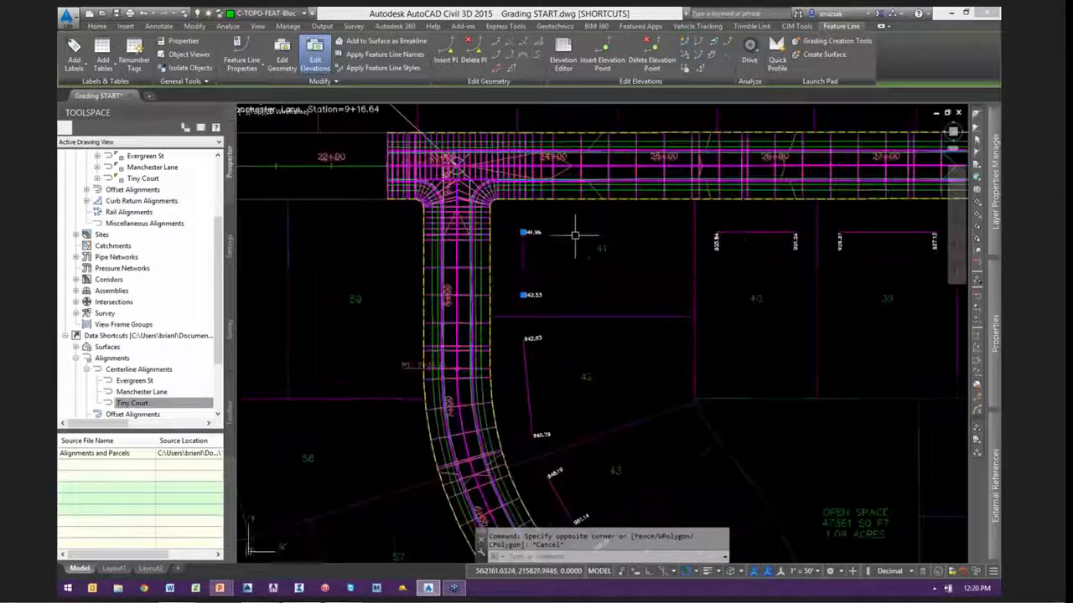
scroll(575, 236, up, 3)
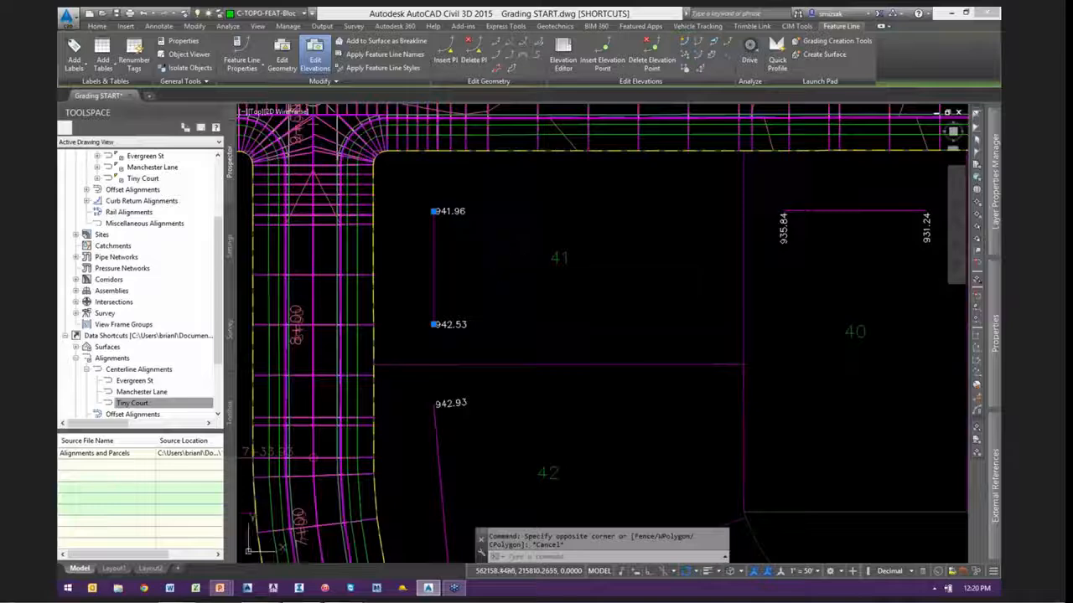
scroll(498, 252, down, 3)
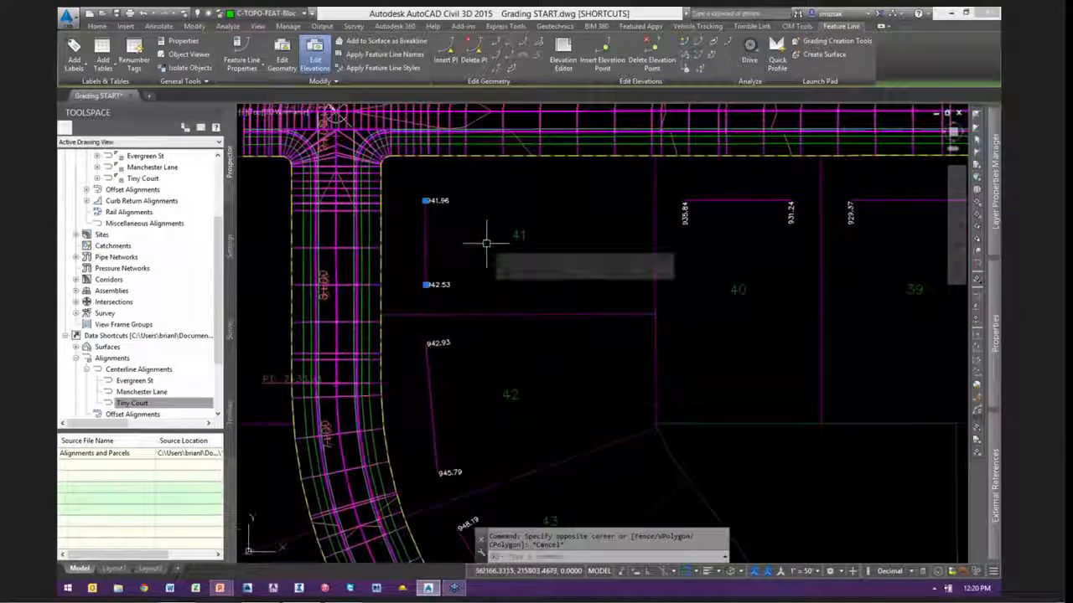
click(564, 61)
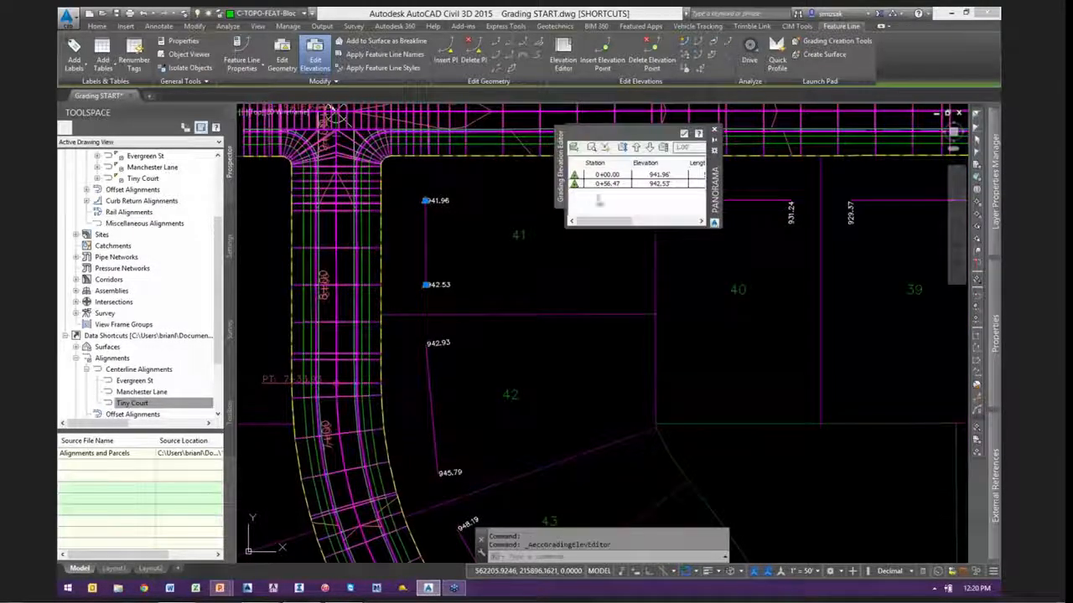
Set both elevation points of lot 41's pad feature line to 942'
click(610, 185)
key(ctrl+a)
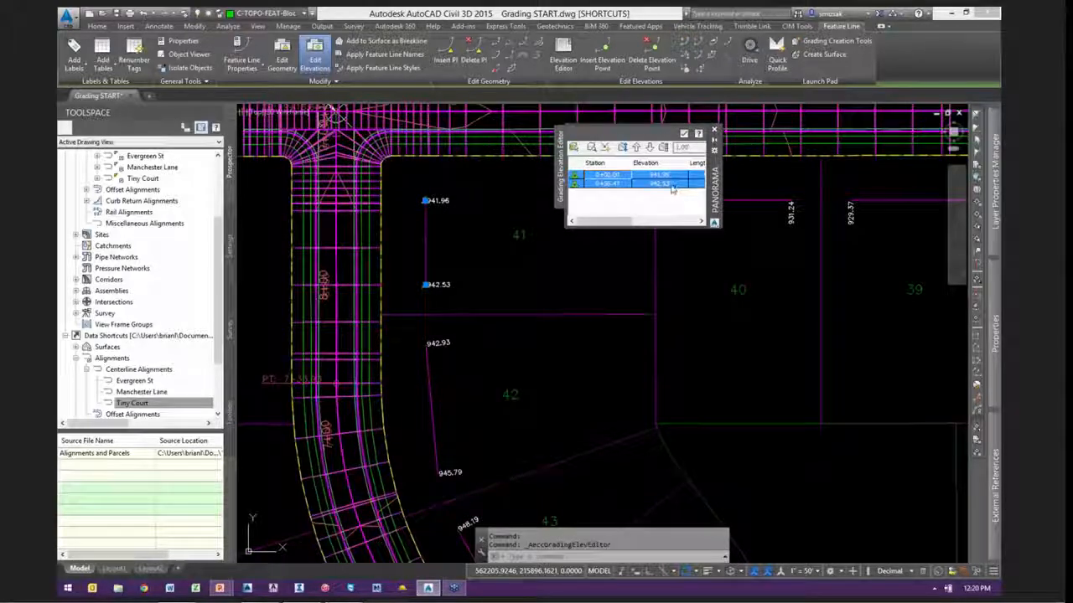
double_click(671, 187)
text(942)
key(Return)
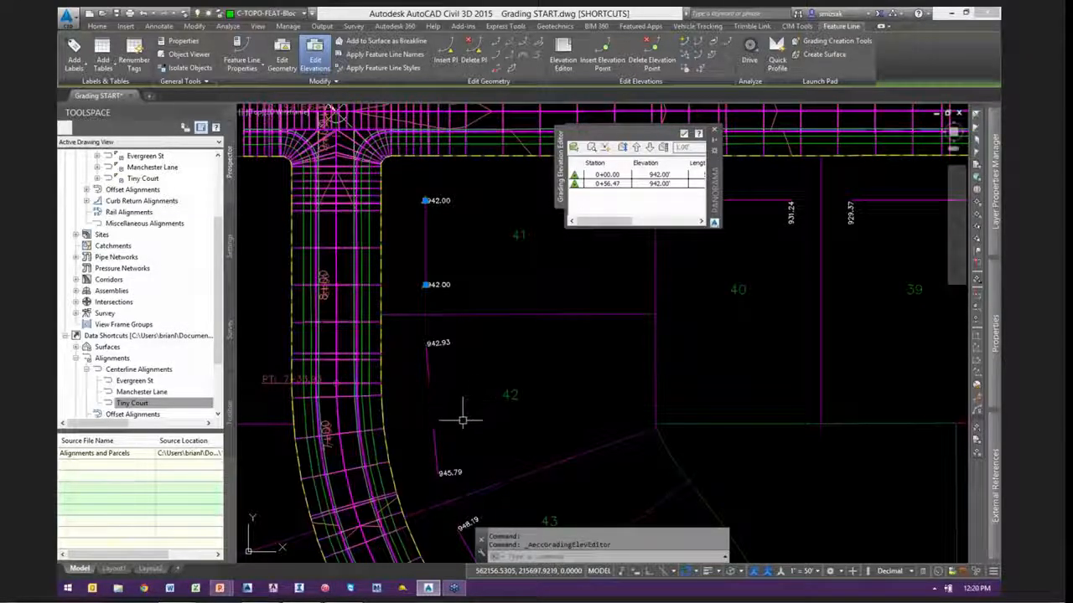
Load lot 42's pad feature line into the Grading Elevation Editor and set both its elevations to 946'
key(Escape)
key(Return)
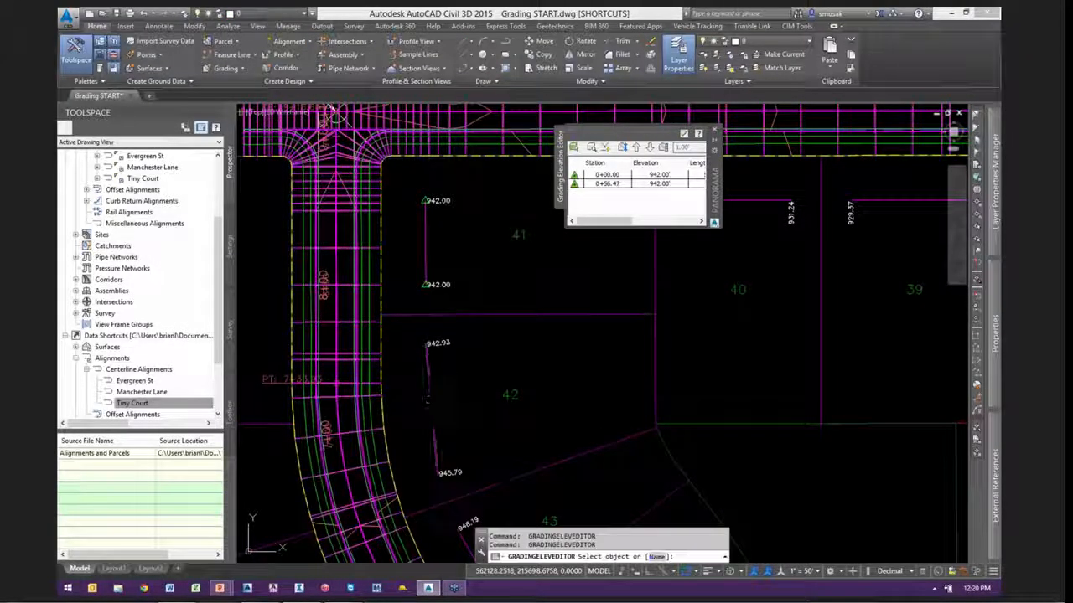
click(428, 399)
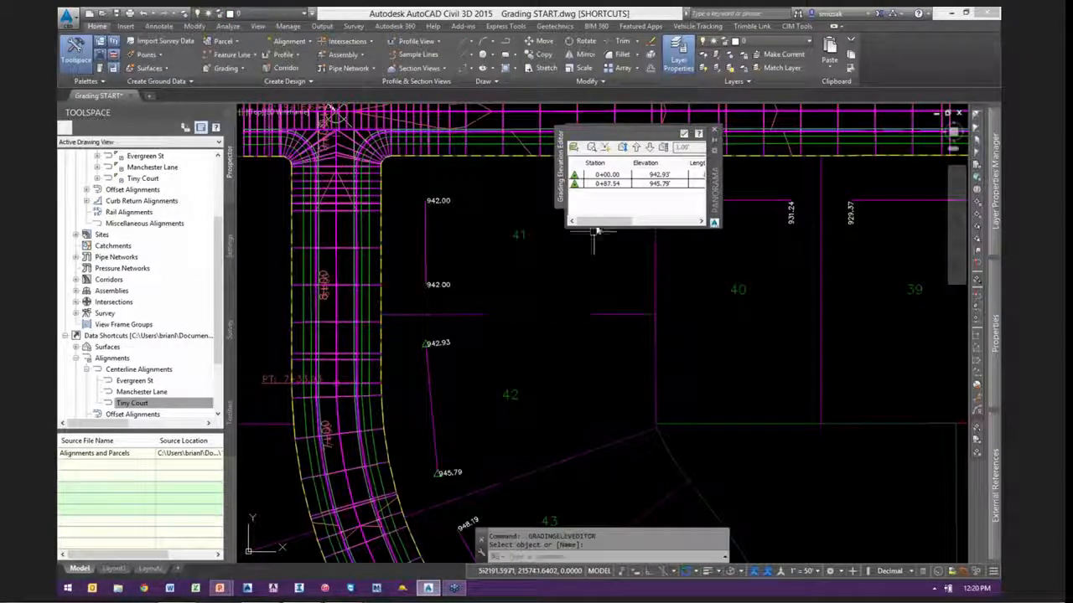
click(671, 184)
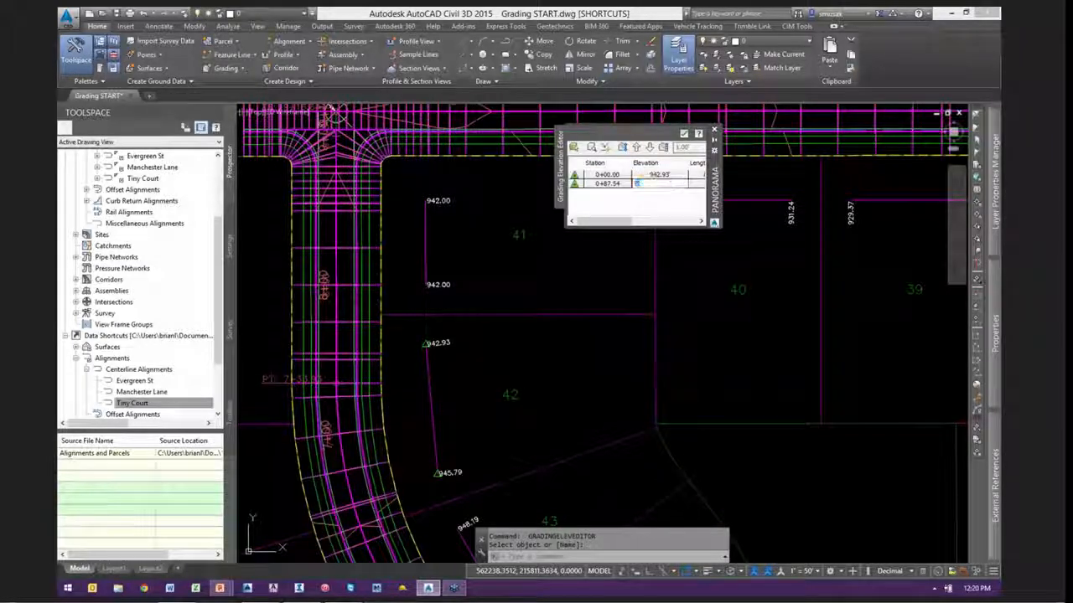
key(Return)
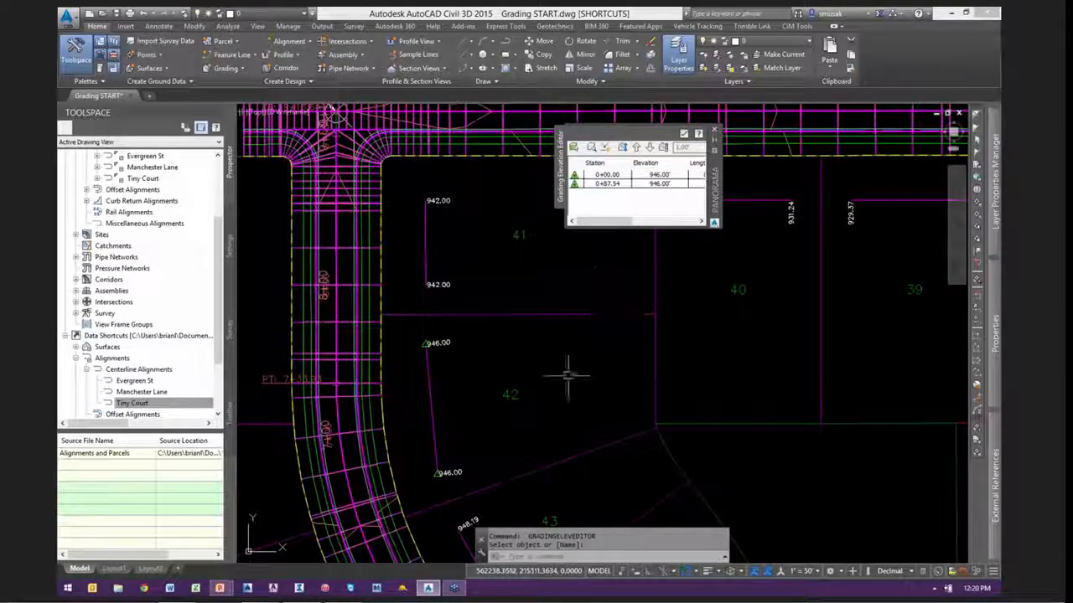
Load lot 43's pad feature line into the Grading Elevation Editor and set both its elevations to 951'
middle_drag(549, 412, 497, 248)
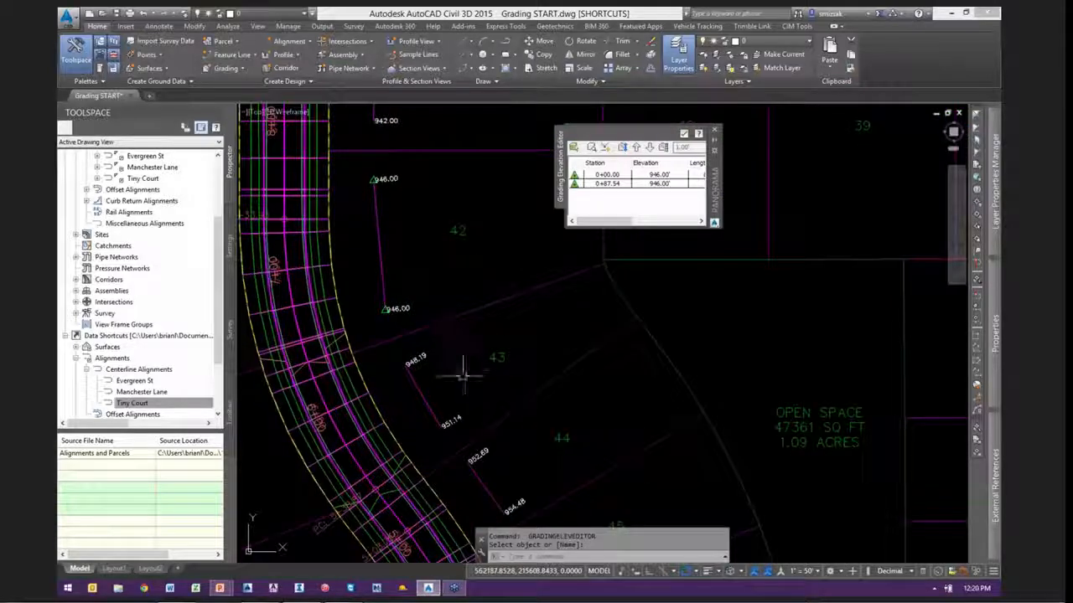
key(Escape)
click(422, 391)
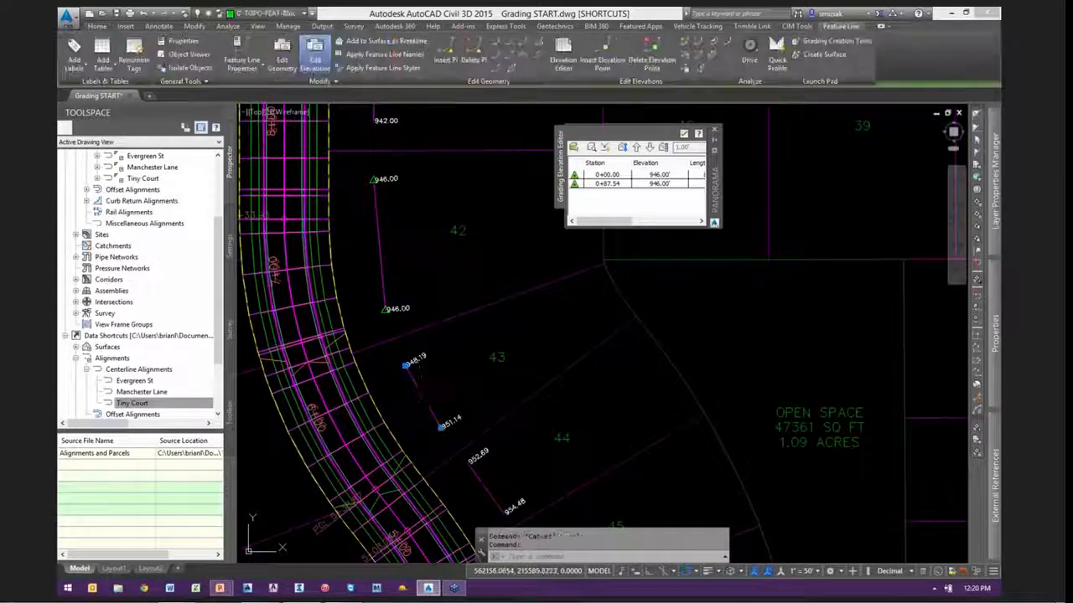
key(Return)
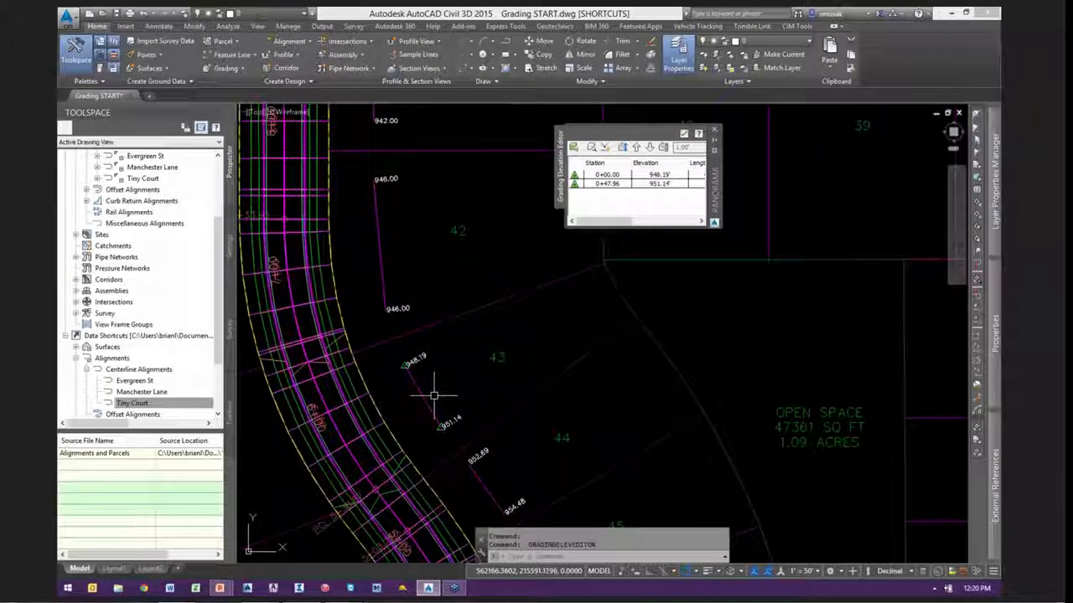
key(Return)
click(426, 398)
click(606, 184)
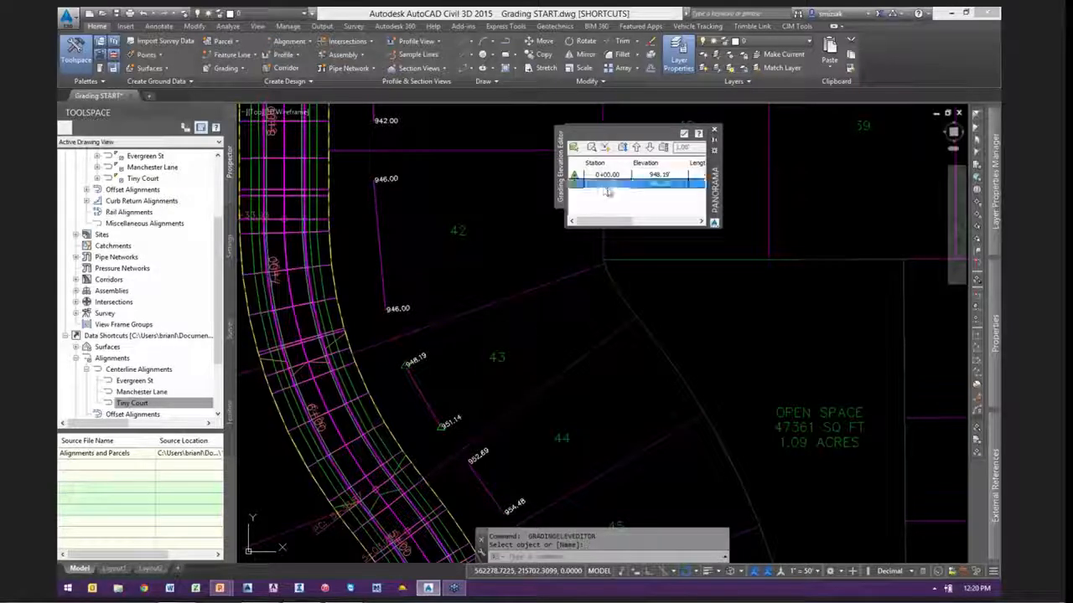
shift+click(606, 175)
click(671, 184)
text(951)
key(Return)
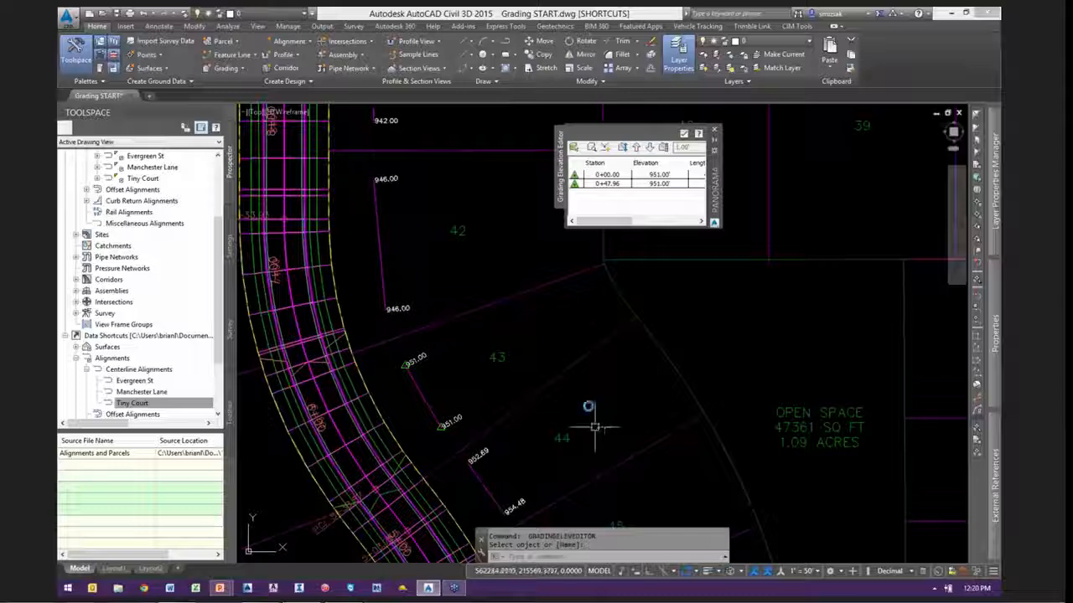
Load lot 44's pad feature line into the Grading Elevation Editor and set both its elevations to 952'
middle_drag(591, 427, 569, 362)
click(462, 425)
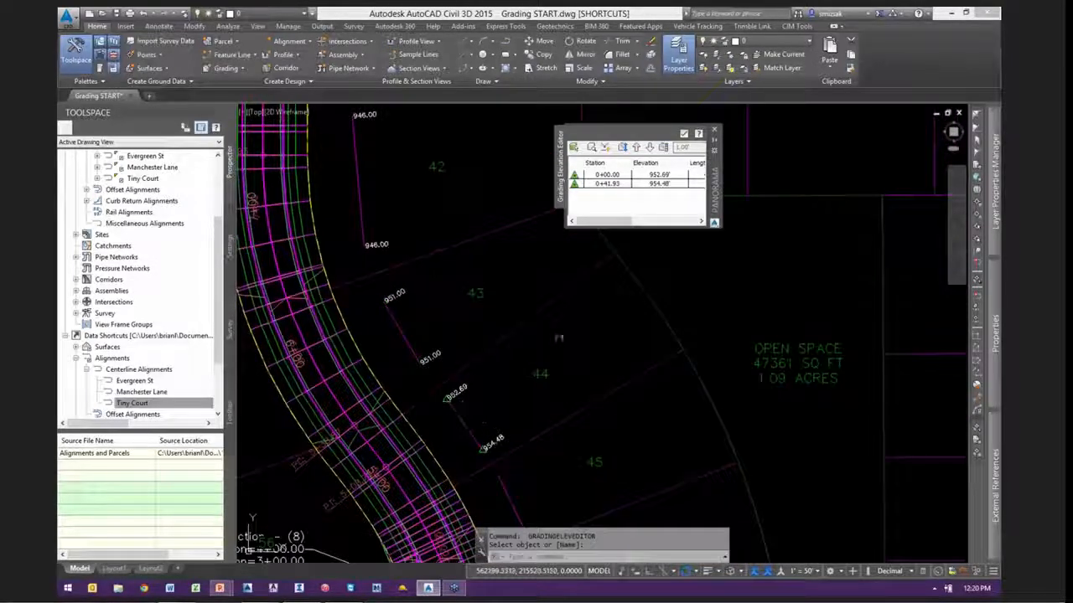
click(606, 186)
key(ctrl+a)
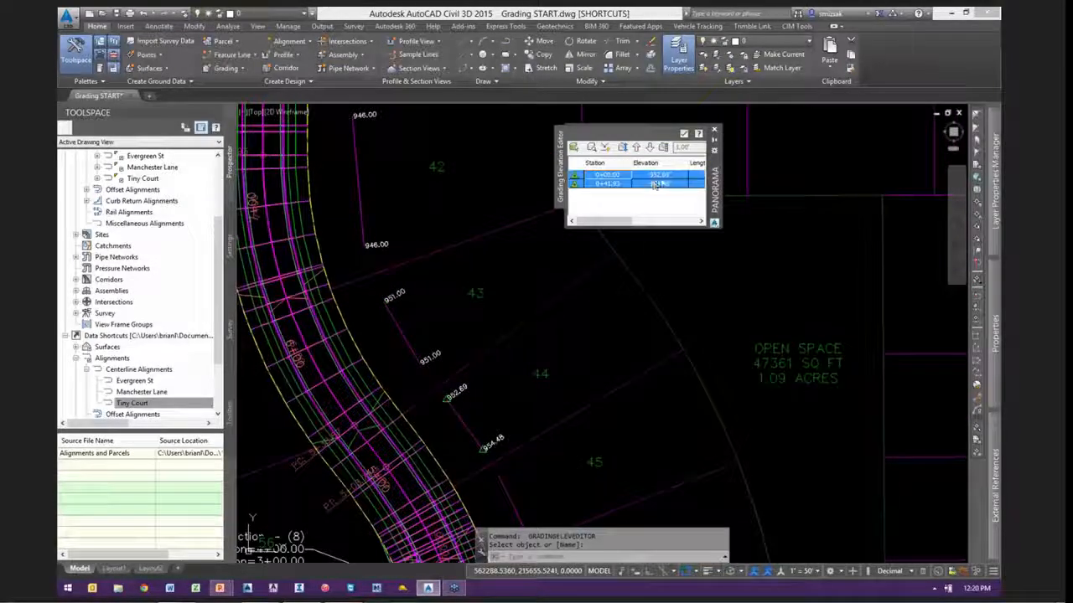
double_click(655, 184)
text(952)
key(Return)
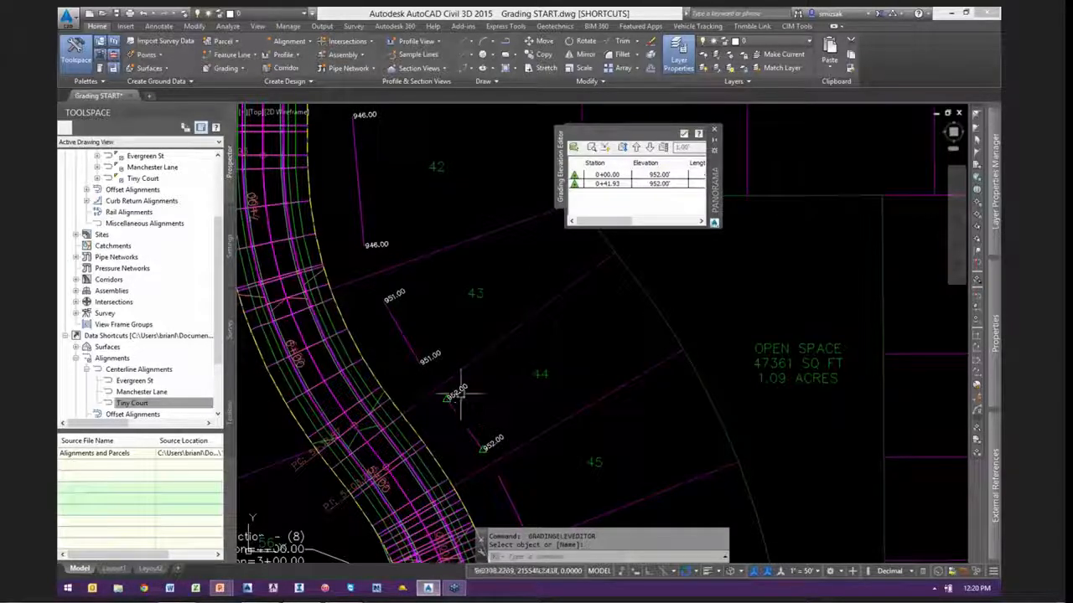
Set both elevations of lot 44's pad feature line to 954' and close the Grading Elevation Editor
scroll(459, 396, up, 3)
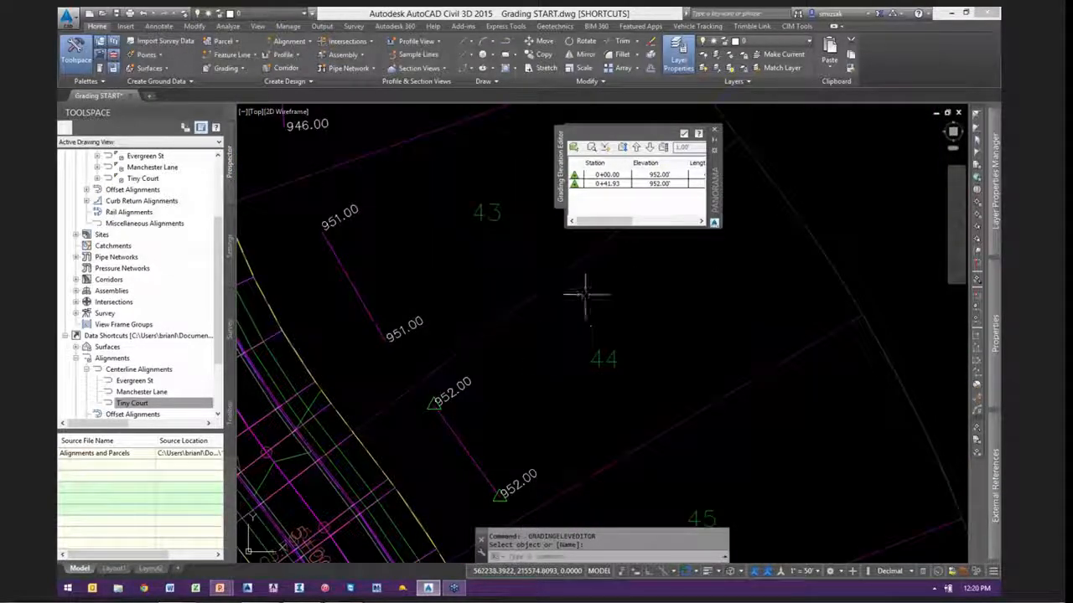
click(611, 184)
click(658, 184)
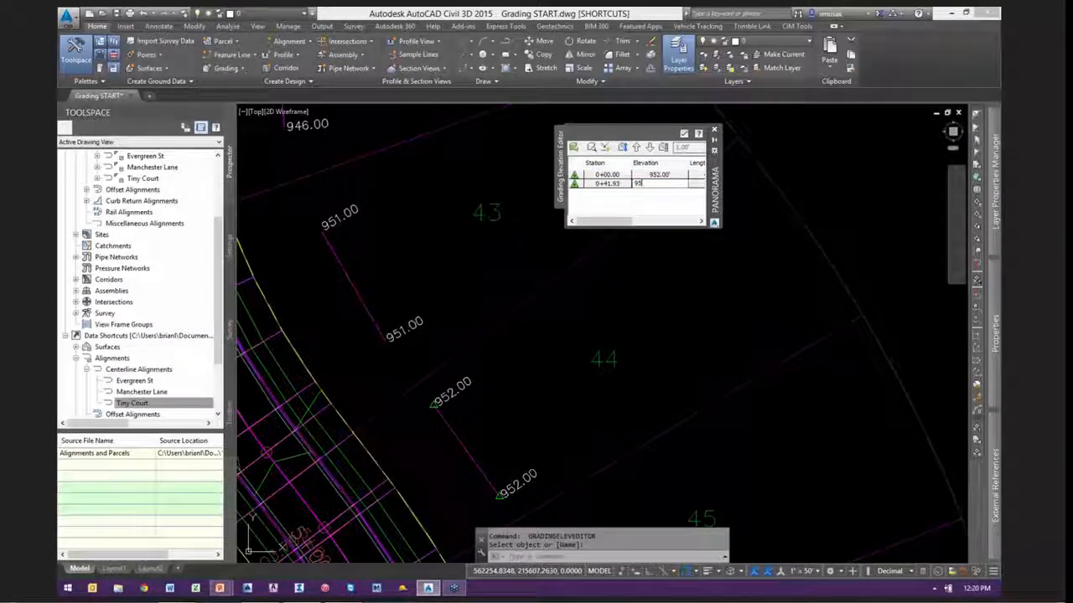
text(954)
key(Return)
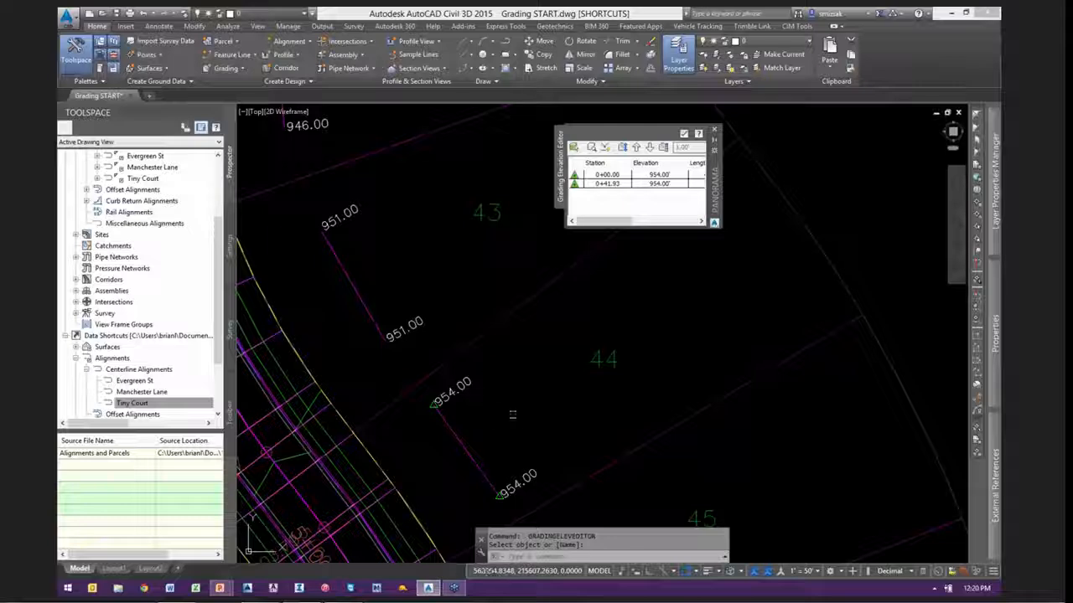
scroll(513, 430, down, 4)
middle_drag(437, 280, 349, 383)
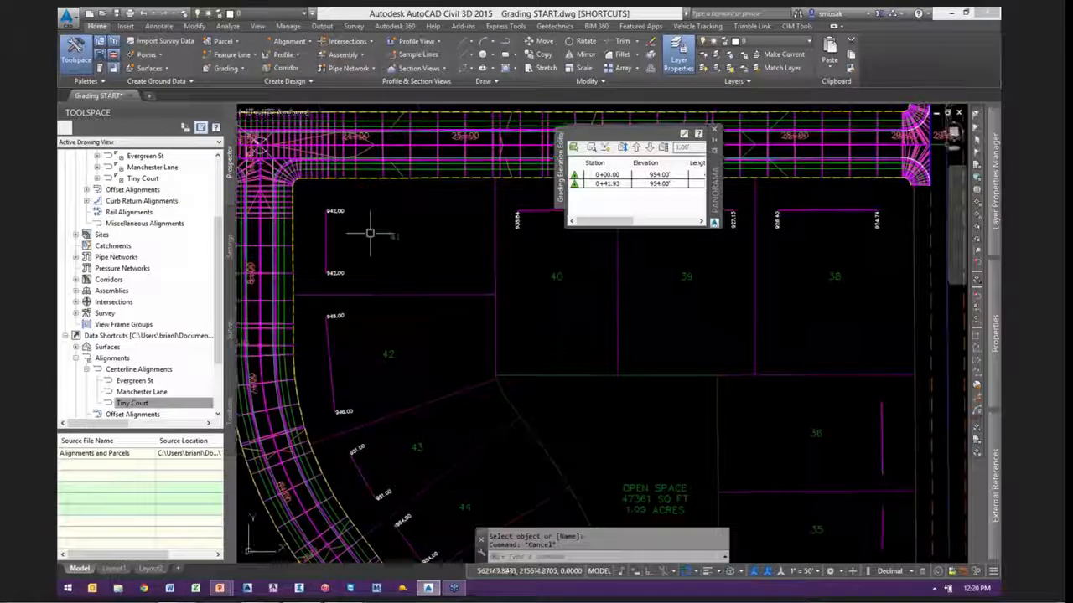
mouse_move(357, 258)
middle_down()
mouse_move(380, 296)
mouse_move(405, 308)
middle_up()
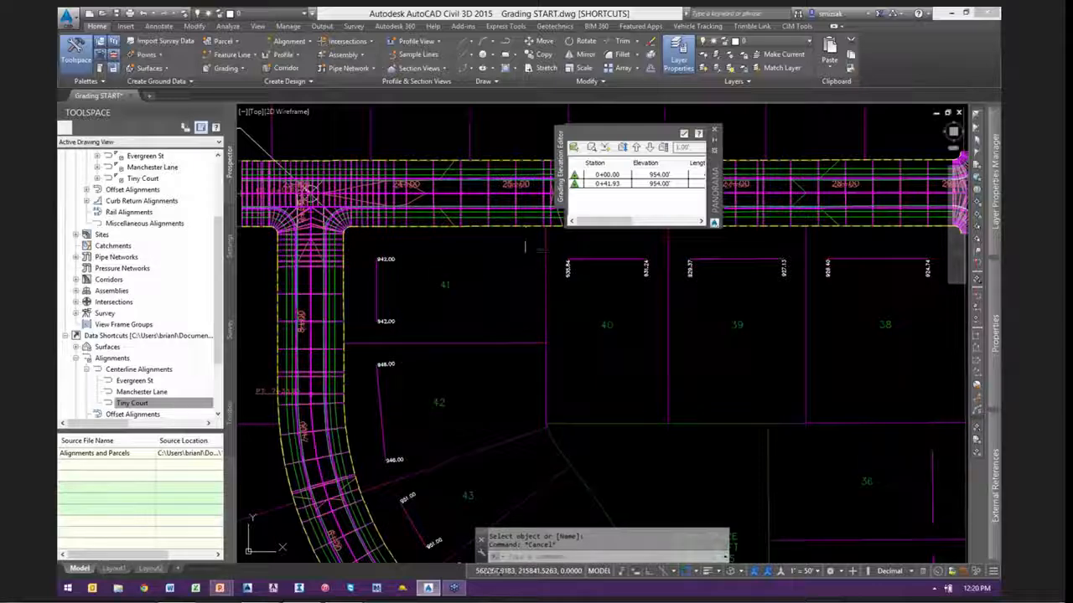
click(684, 133)
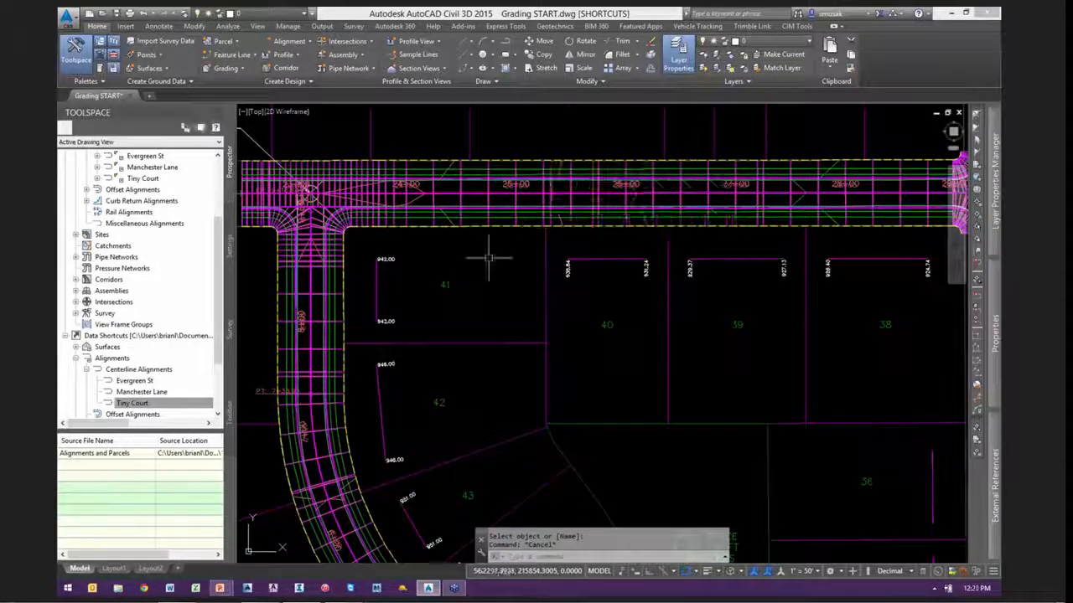
Start the Grading Creation Tools and choose Block 1 as the site for the grading group
mouse_move(419, 300)
middle_down()
mouse_move(418, 225)
mouse_move(448, 226)
middle_up()
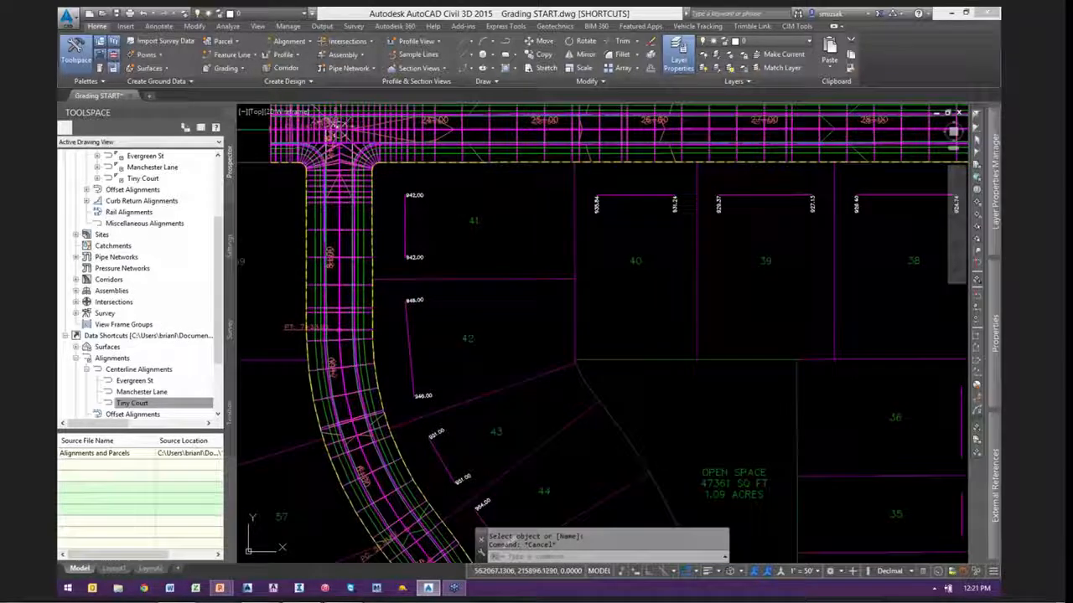
click(226, 68)
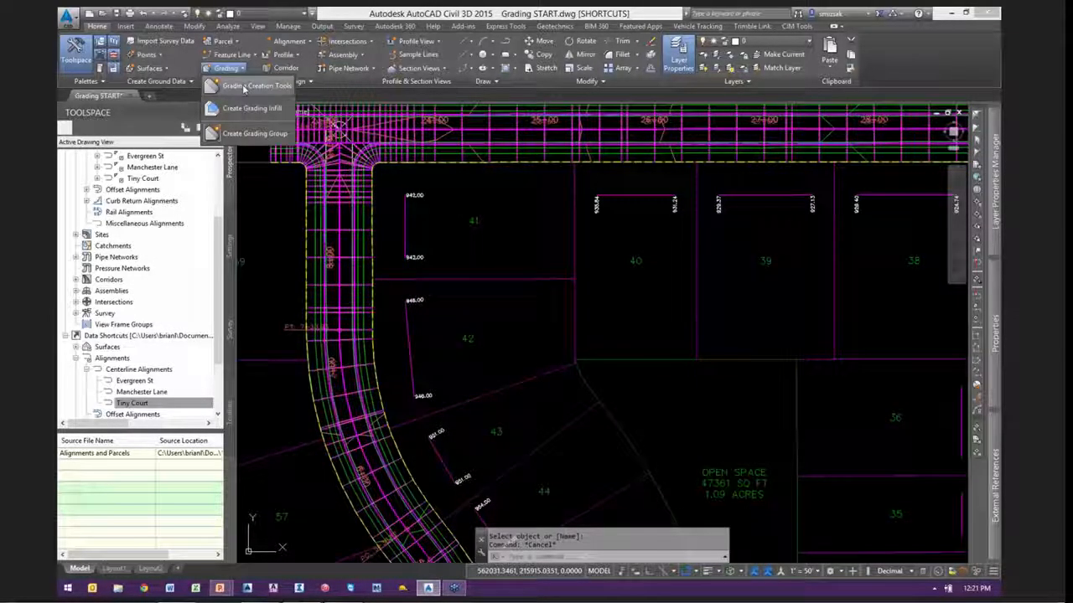
click(244, 87)
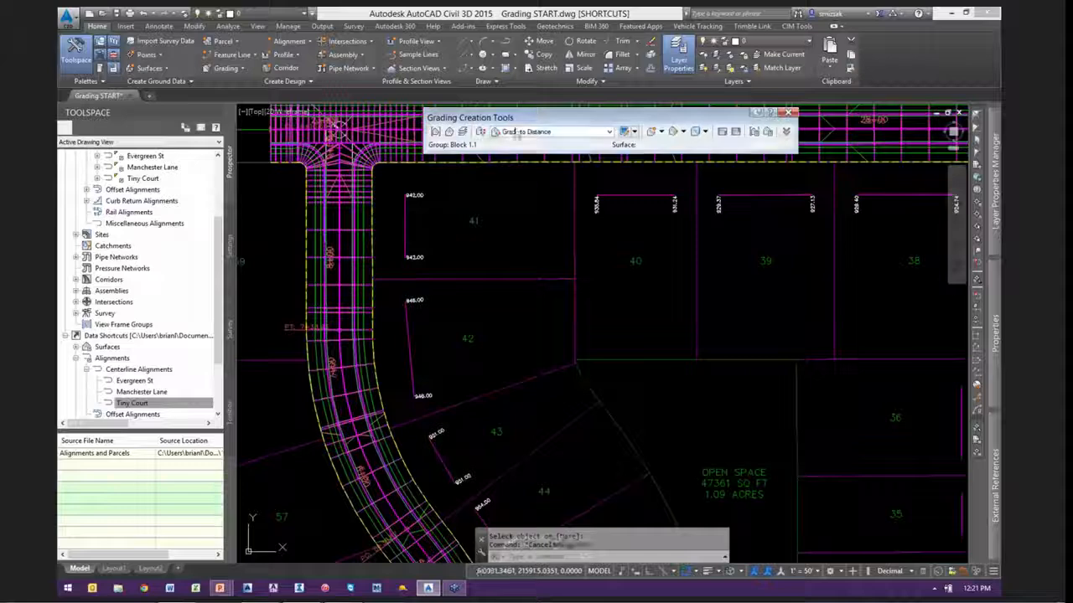
click(435, 133)
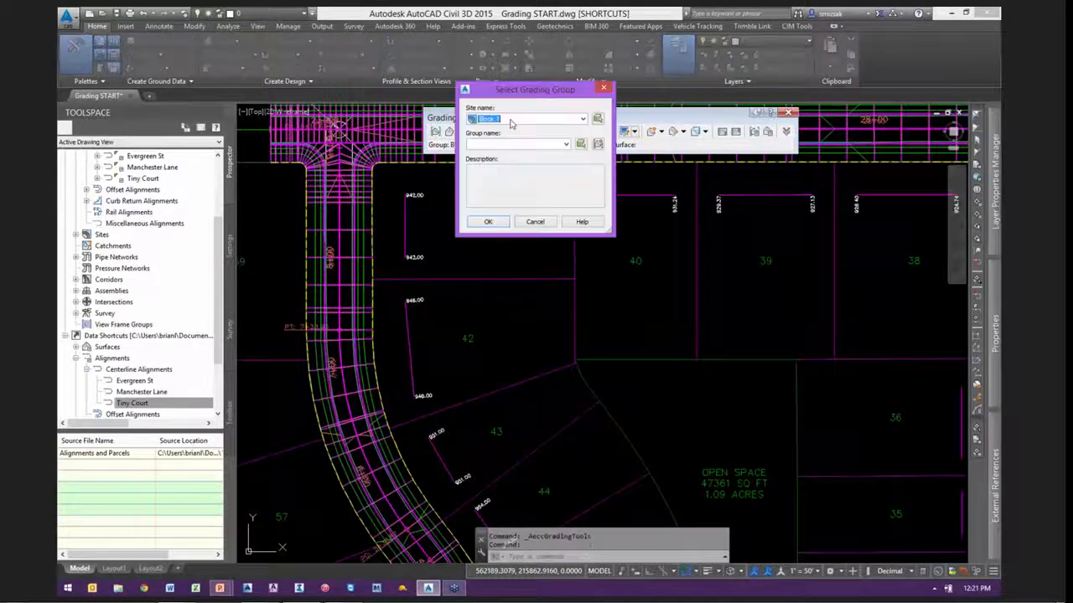
click(510, 119)
click(501, 130)
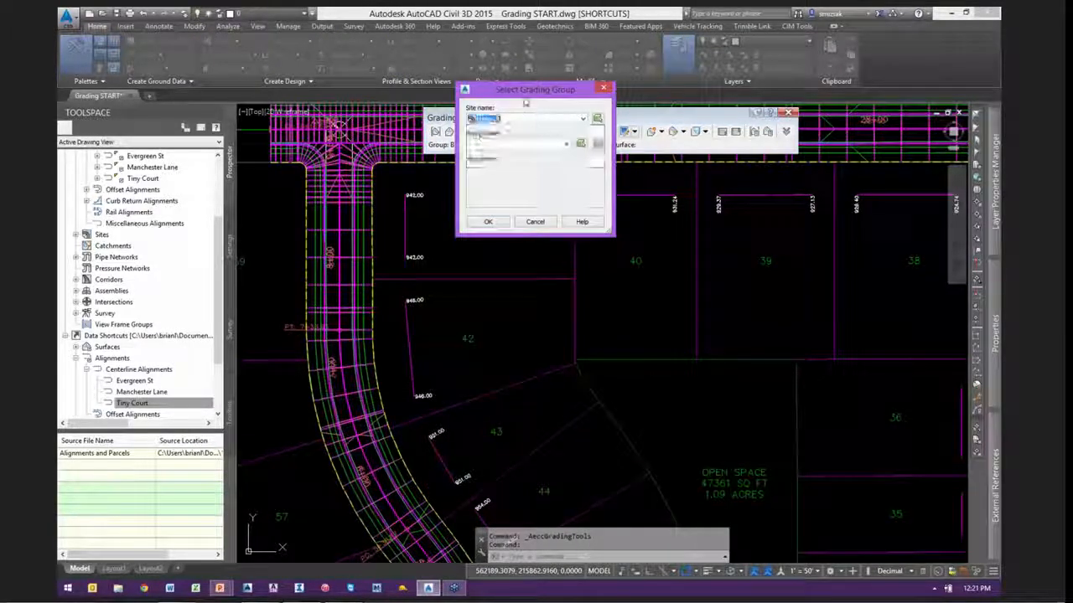
Create a grading group named Block 1 with an automatically created TIN surface of the same name, and make it the active group
click(580, 144)
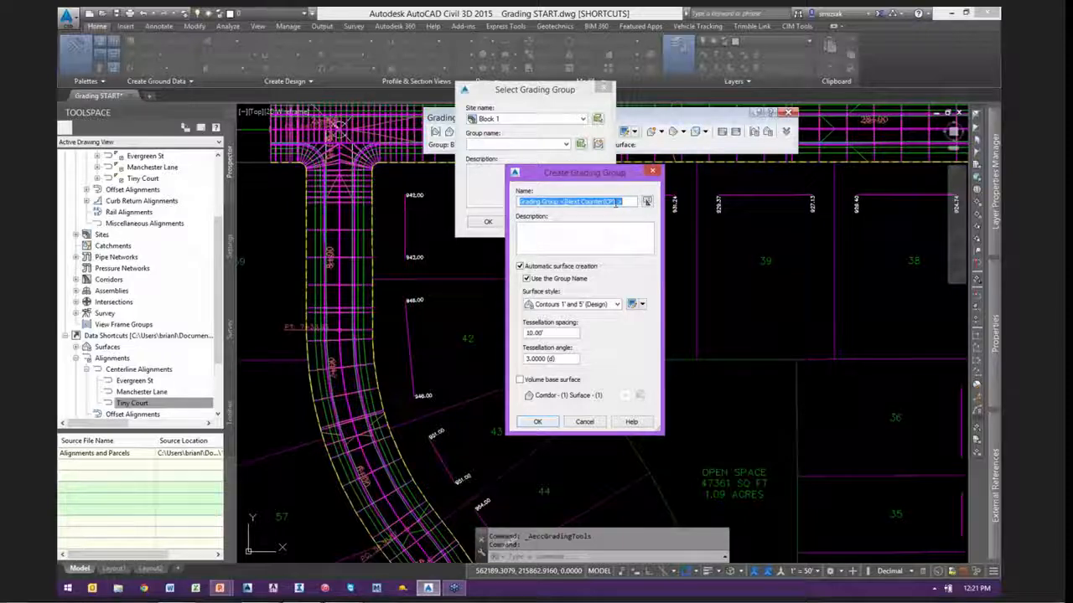
text(Block 1)
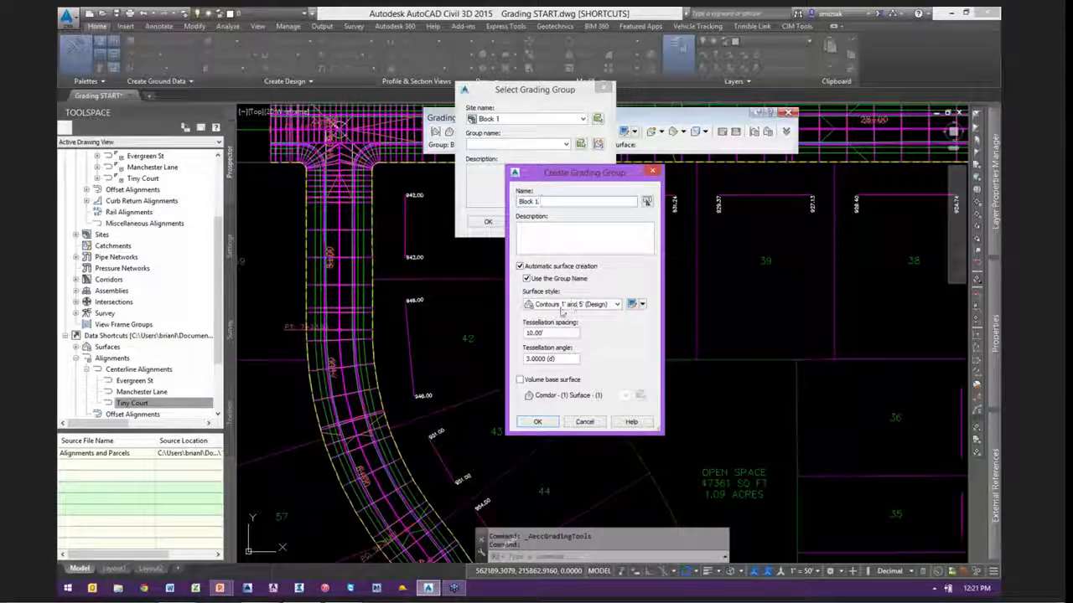
click(537, 422)
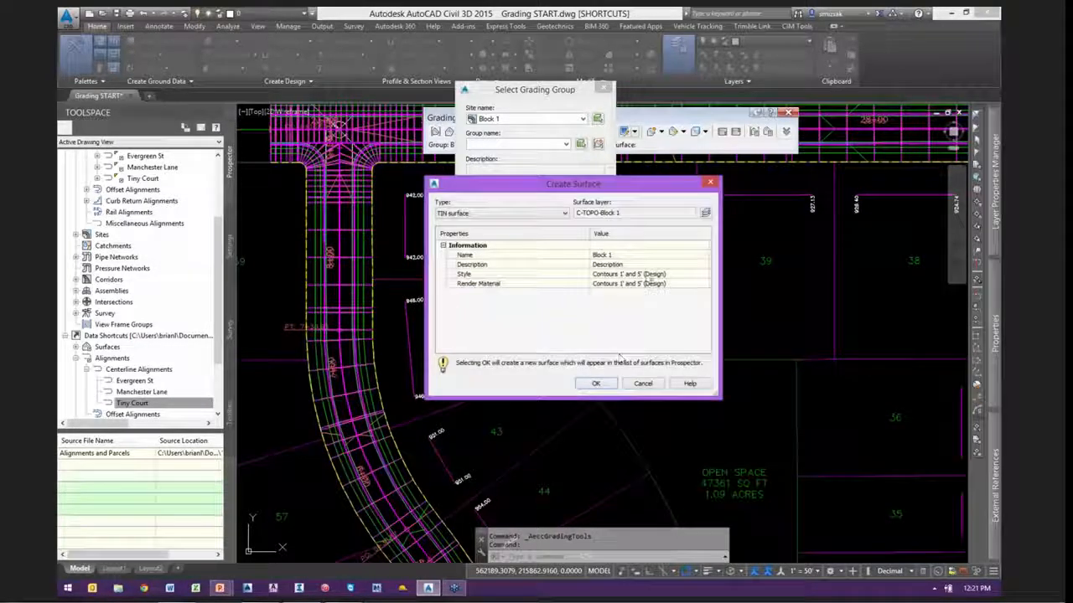
click(594, 384)
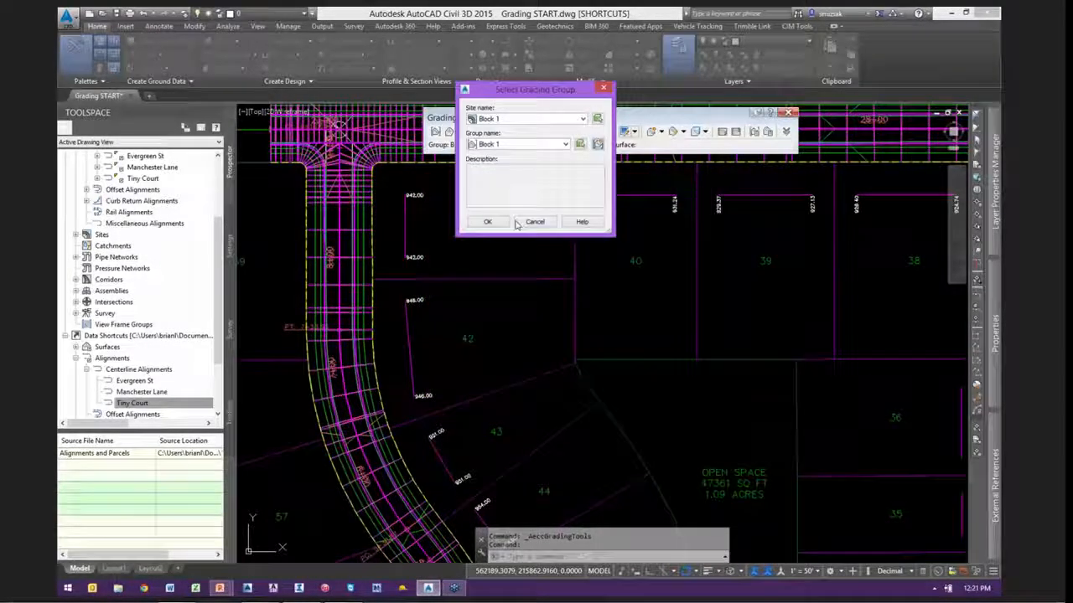
drag(528, 100, 601, 176)
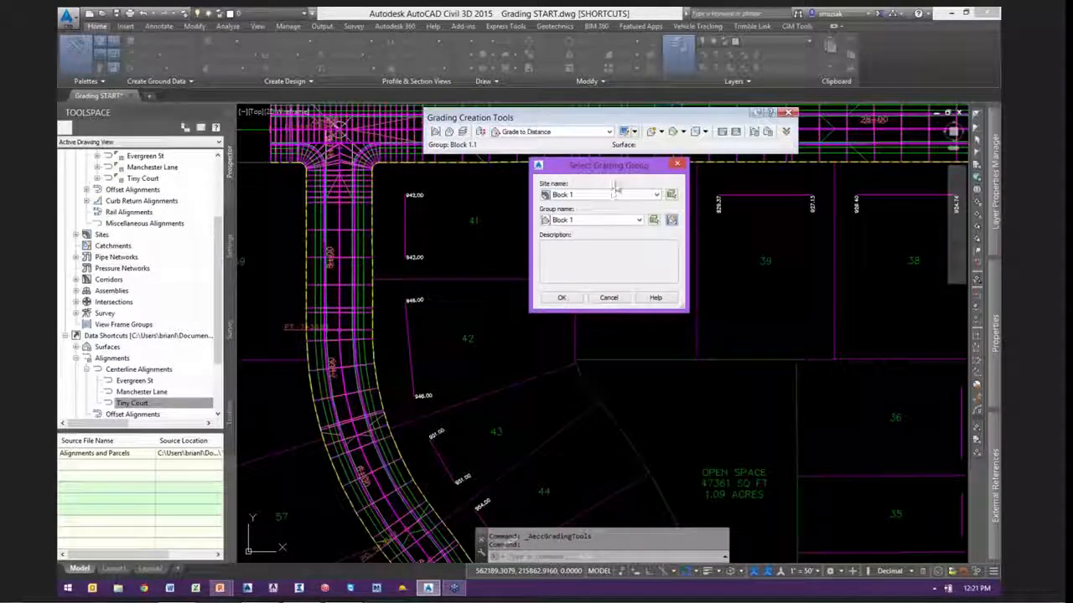
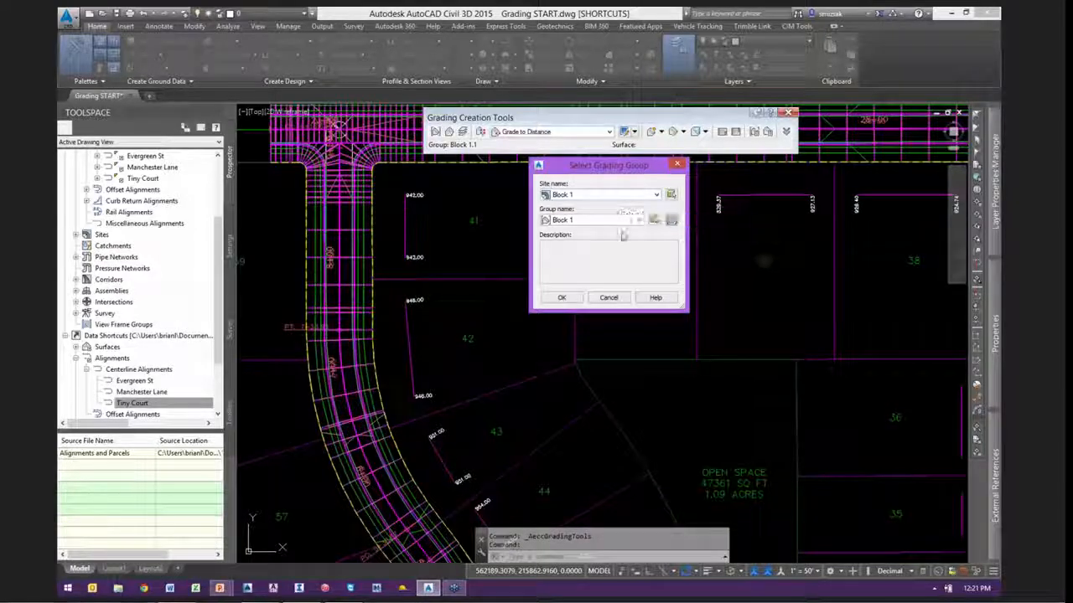
click(561, 297)
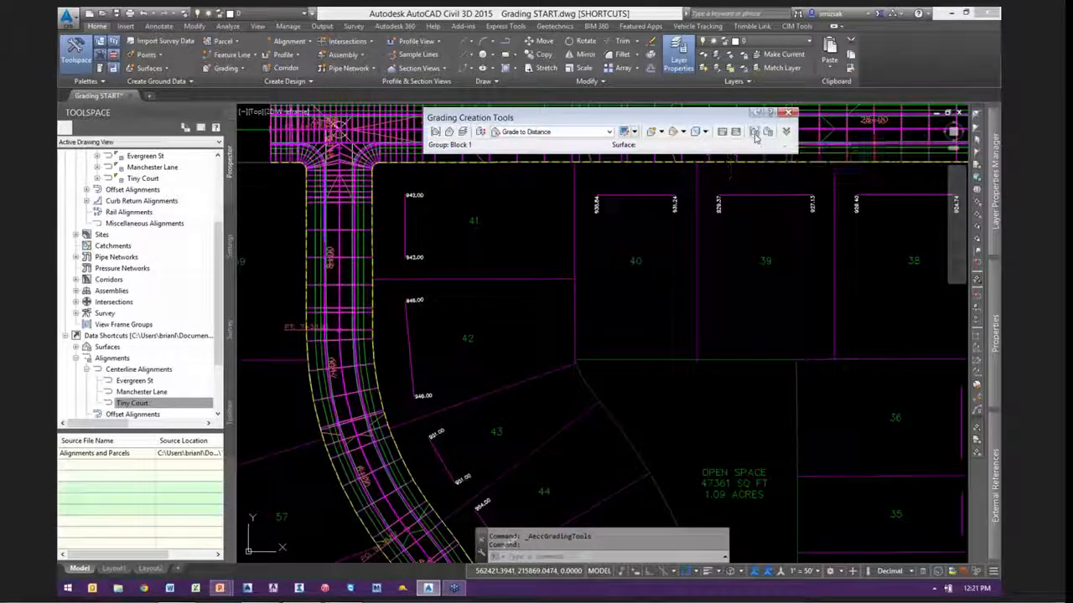
Review the Block 1 grading group's properties, including its automatic surface creation settings, without changing them
click(754, 132)
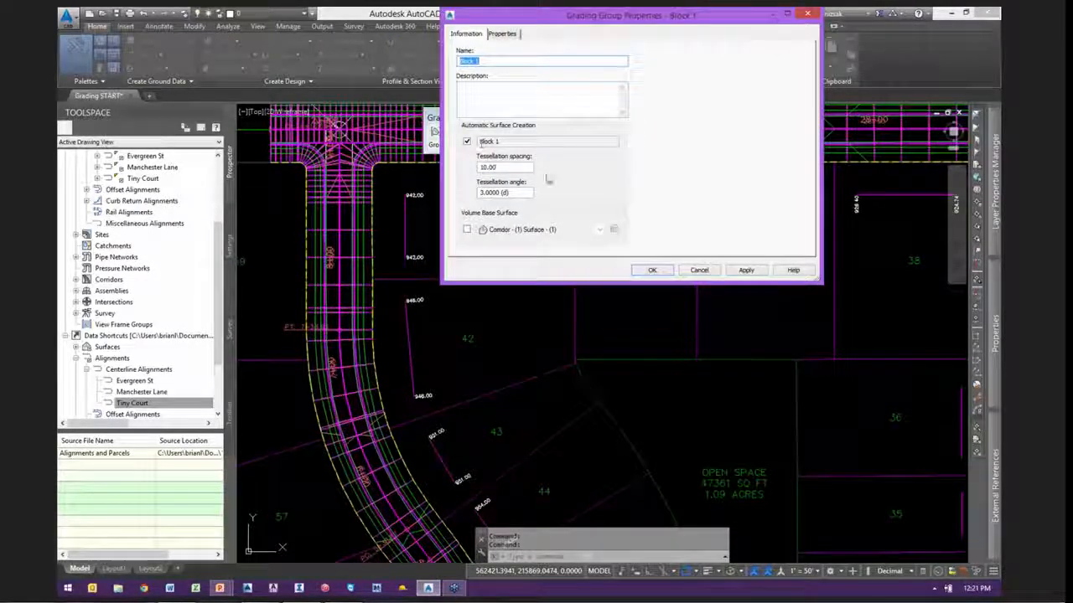
click(699, 270)
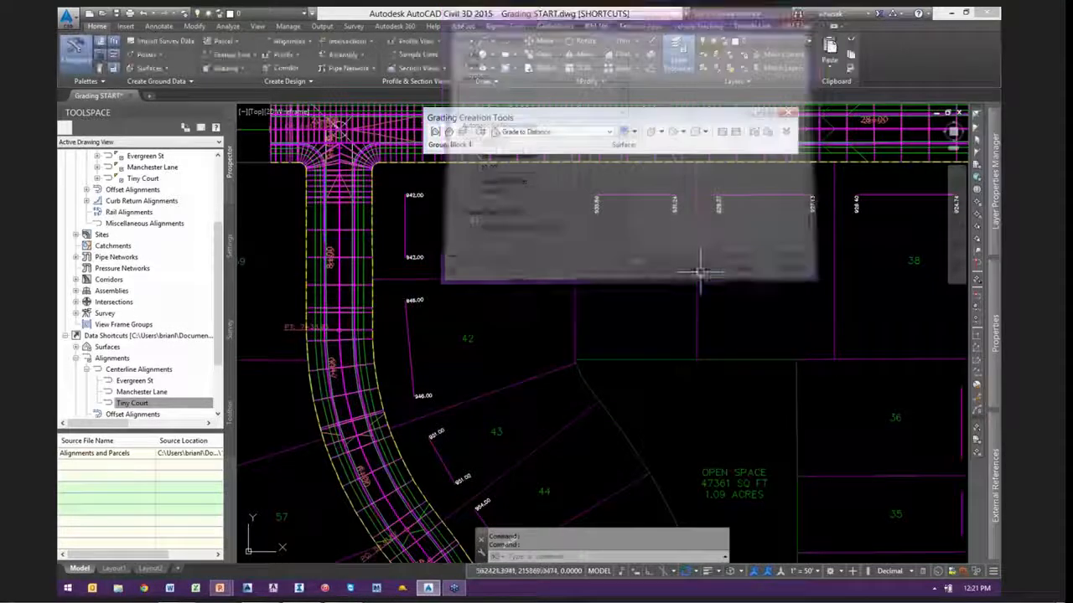
middle_drag(526, 242, 530, 283)
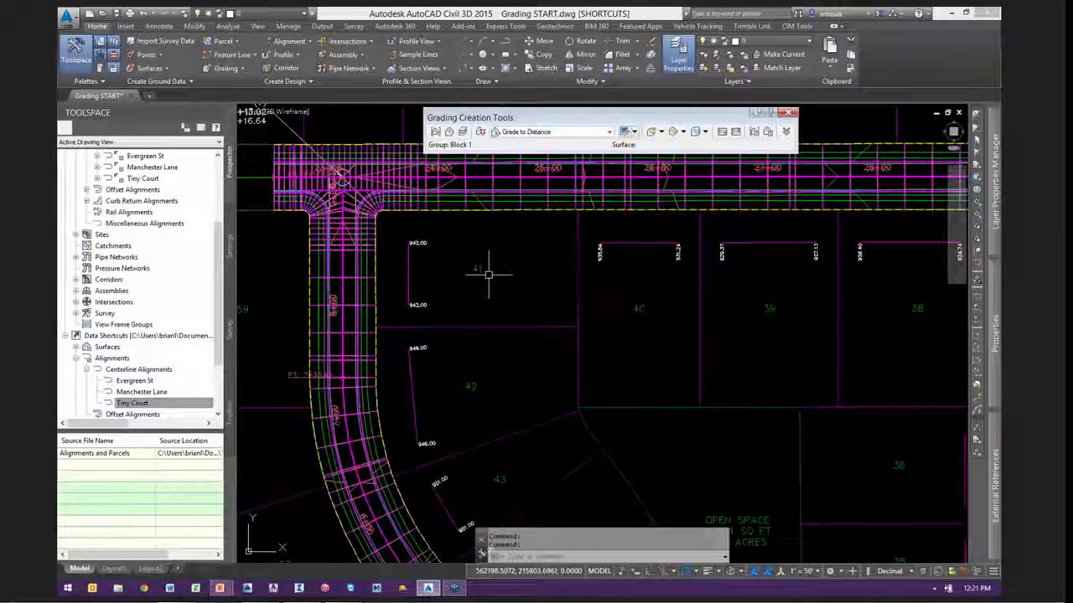
middle_drag(490, 275, 529, 272)
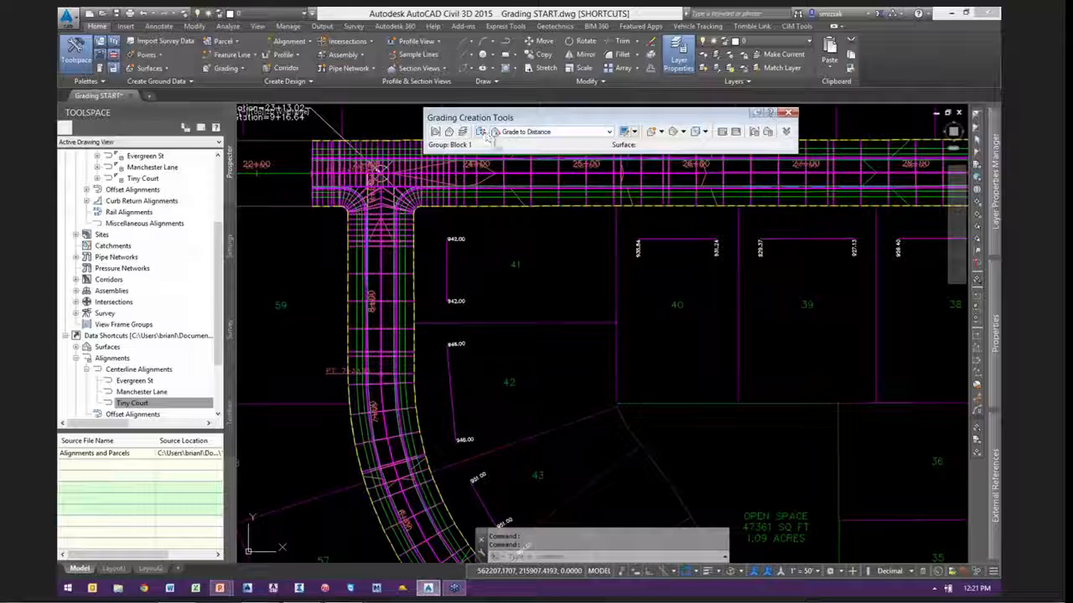
Switch the grading criteria set to Pad Grading, with Front as the active criterion
click(483, 133)
click(660, 218)
click(557, 231)
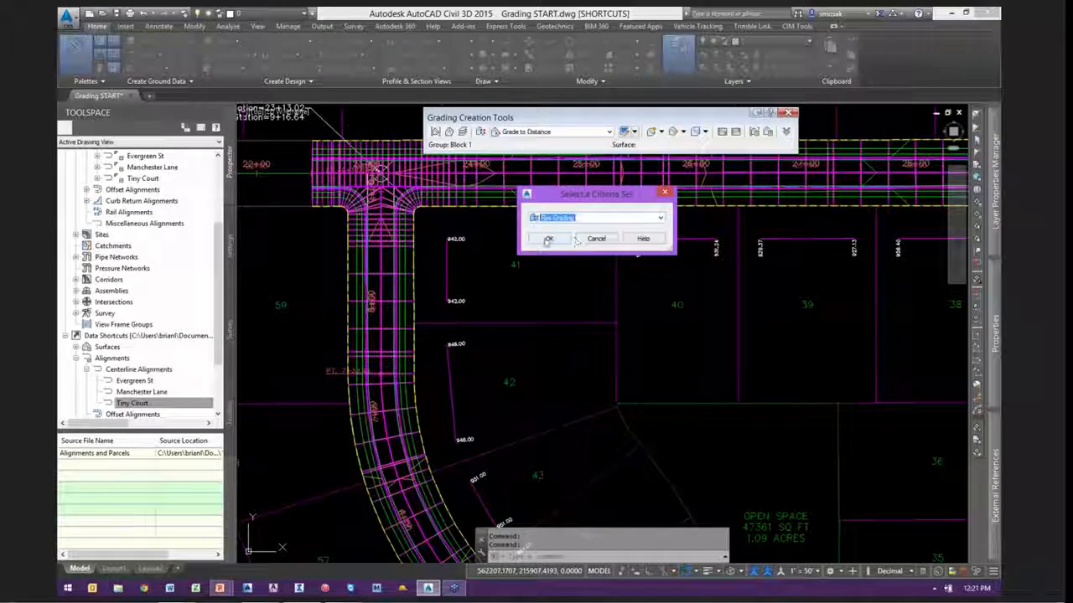
click(548, 239)
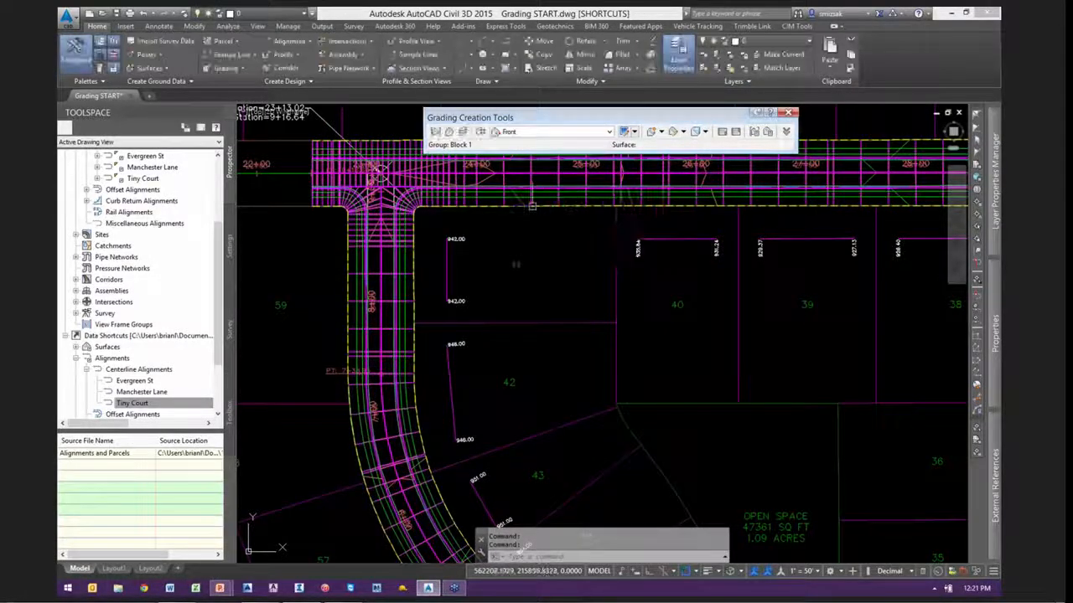
click(539, 134)
click(536, 134)
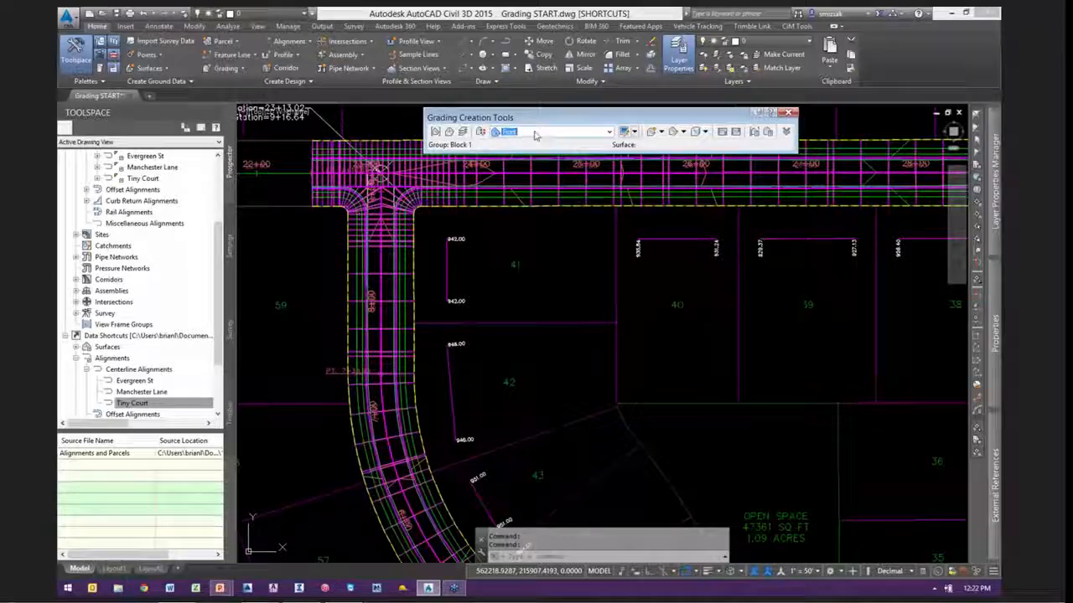
Inspect the distance, grade and conflict resolution settings of the Front grading criterion, leaving them unedited
click(631, 134)
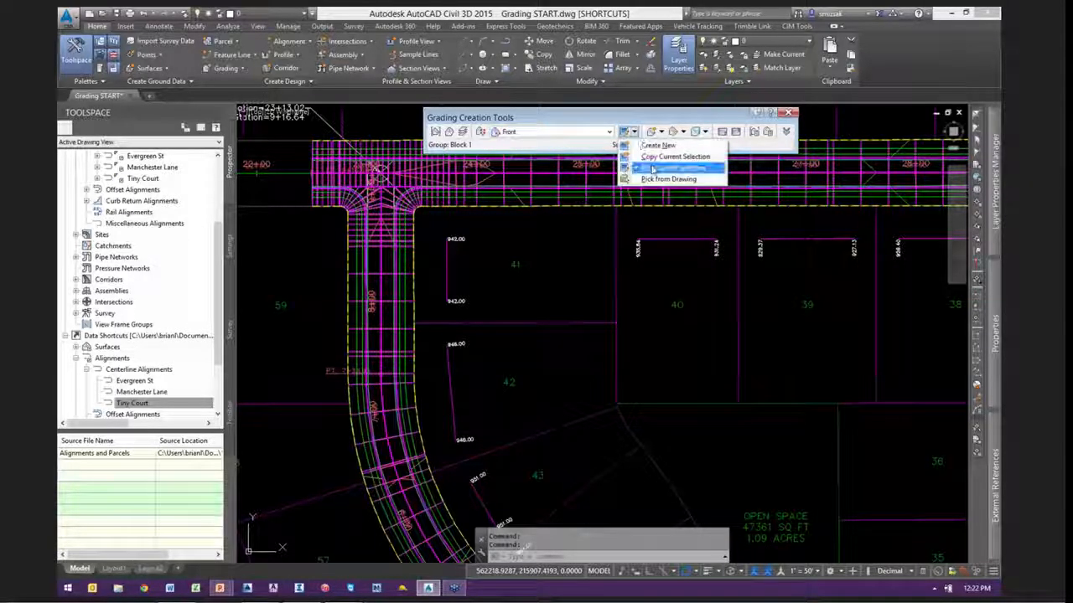
click(657, 166)
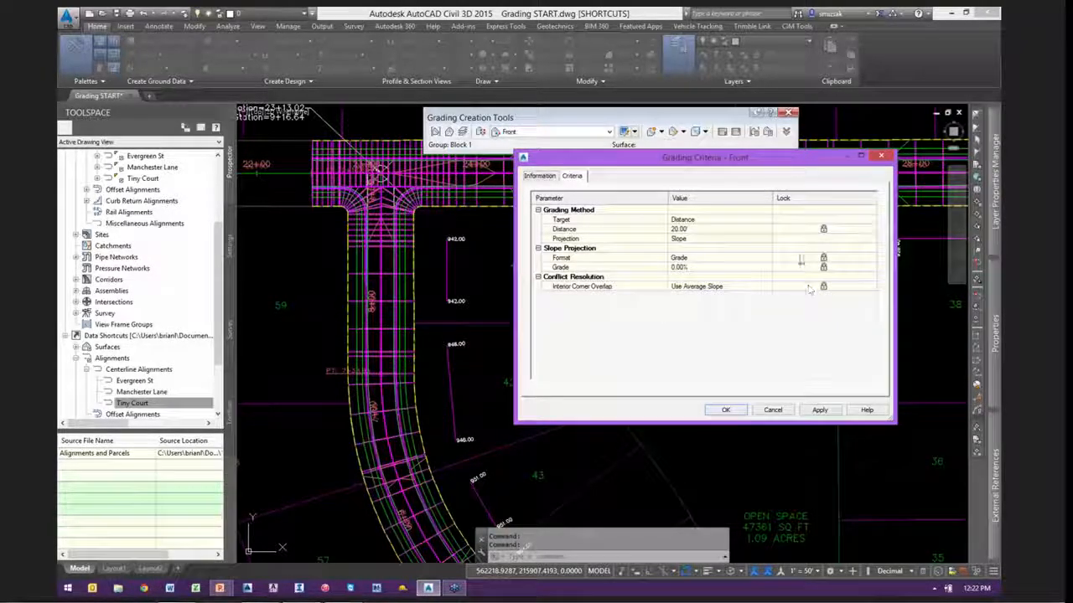
click(773, 411)
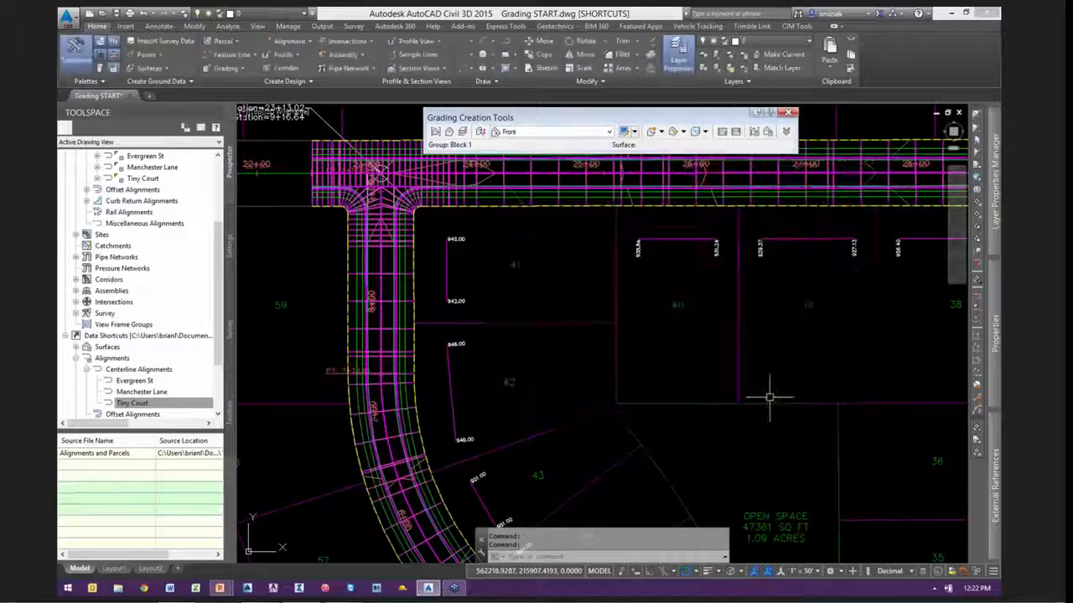
Create Front gradings from the pad feature lines on lots 41 and 42, toward the lot interior along their entire length
click(652, 134)
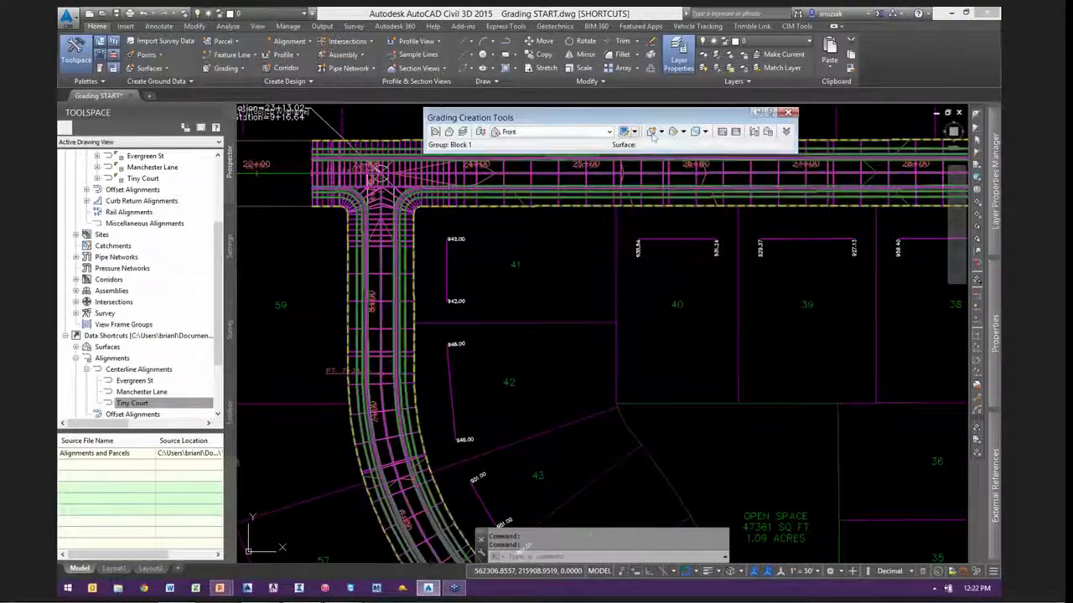
click(448, 263)
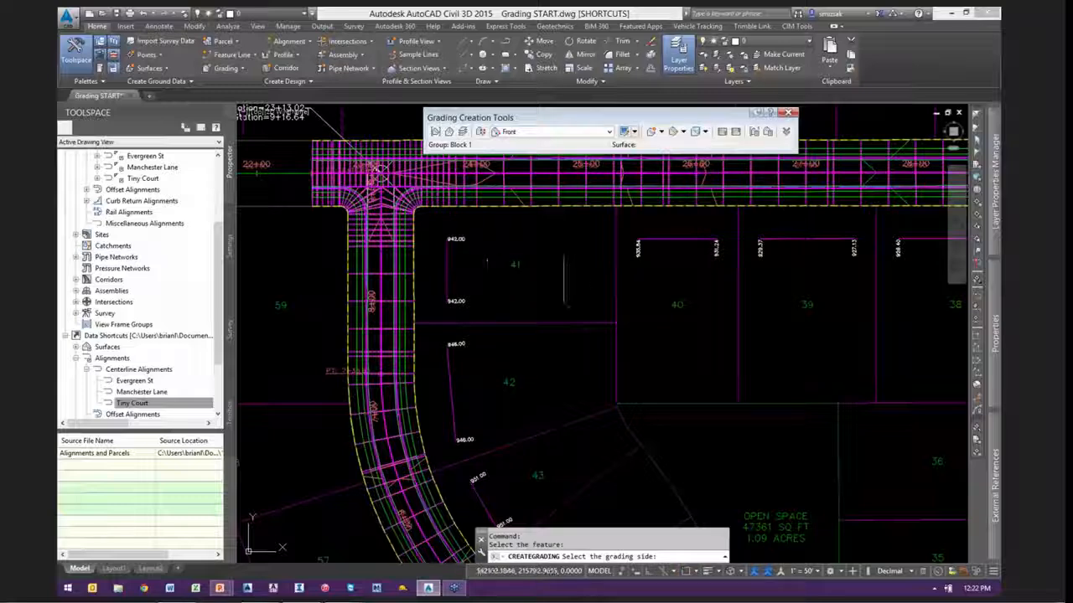
click(494, 289)
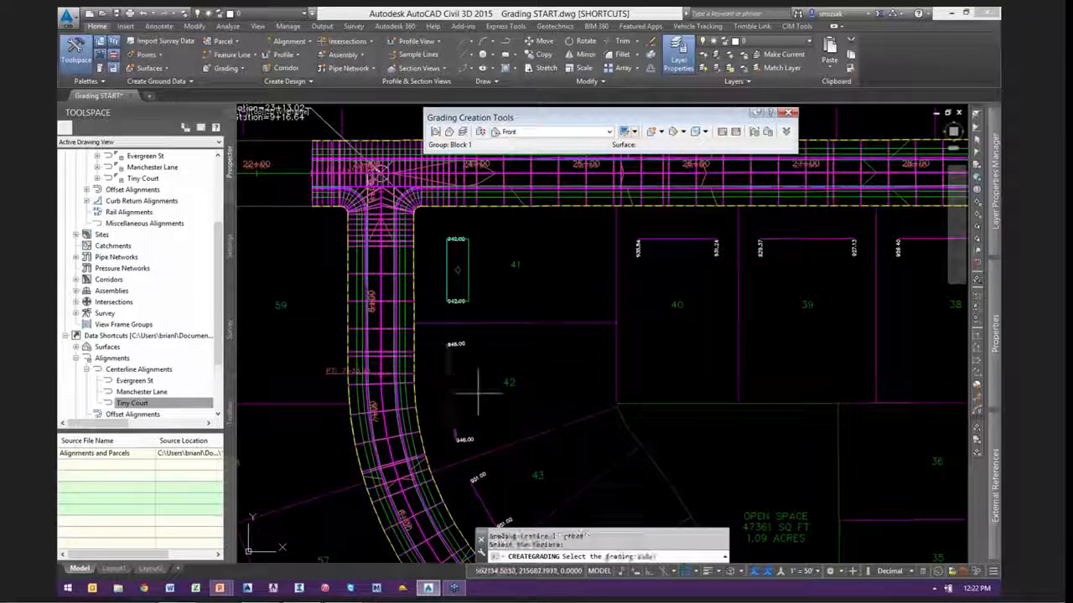
click(478, 393)
key(Return)
Create Front gradings along the full length of the pad feature lines on lots 43 and 44, on the side away from the street
middle_drag(510, 387, 496, 242)
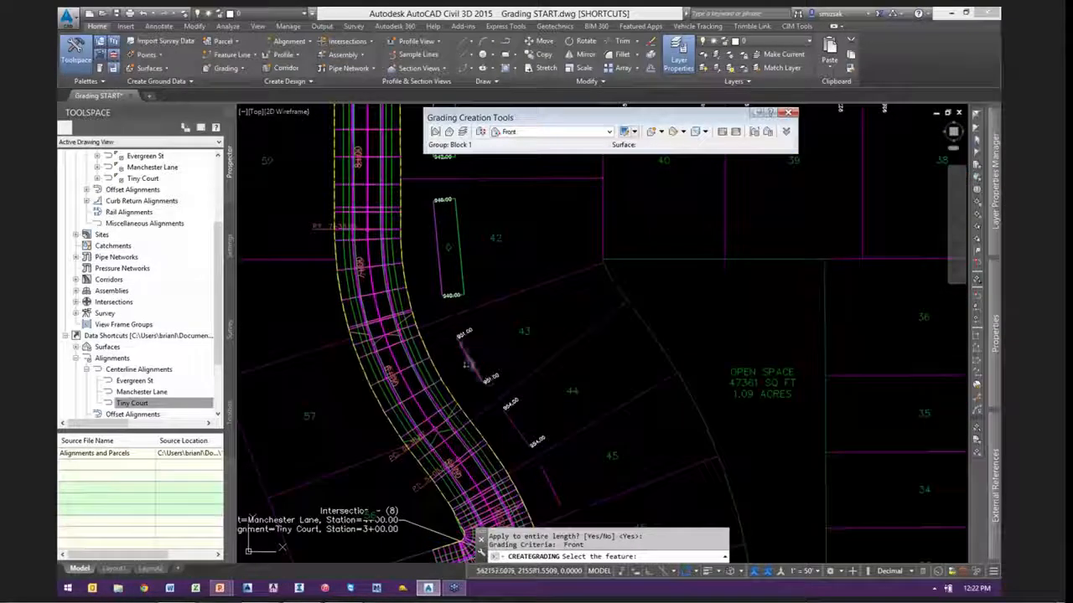
middle_drag(525, 427, 510, 345)
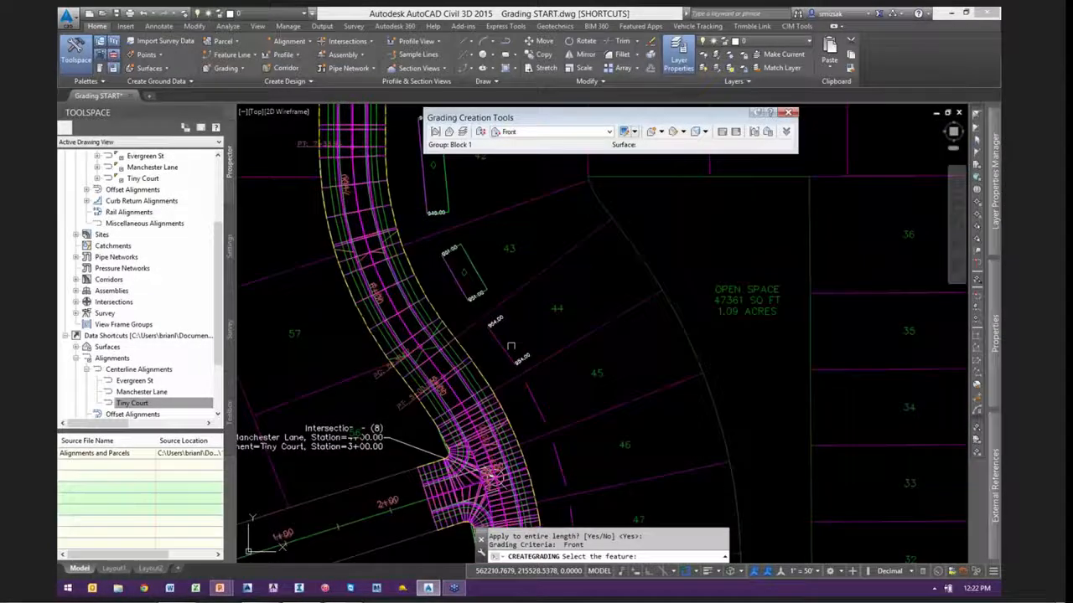
scroll(510, 348, up, 2)
click(498, 340)
click(520, 334)
key(Return)
scroll(545, 396, down, 1)
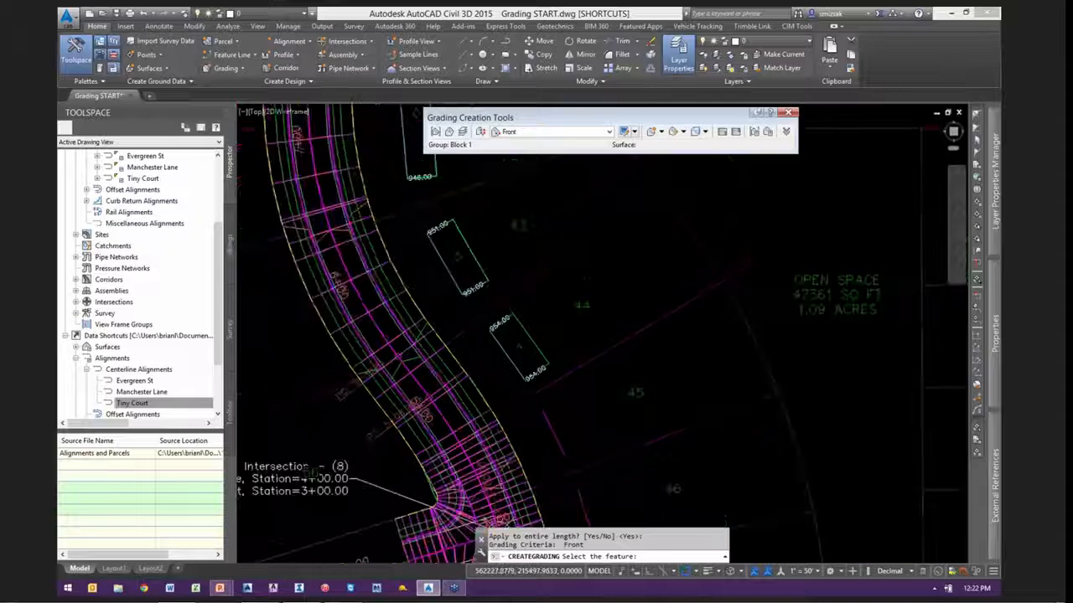
Switch to the Lookout criterion and apply it along the entire rear edge of lot 41's front grading
scroll(551, 401, down, 4)
scroll(591, 249, up, 5)
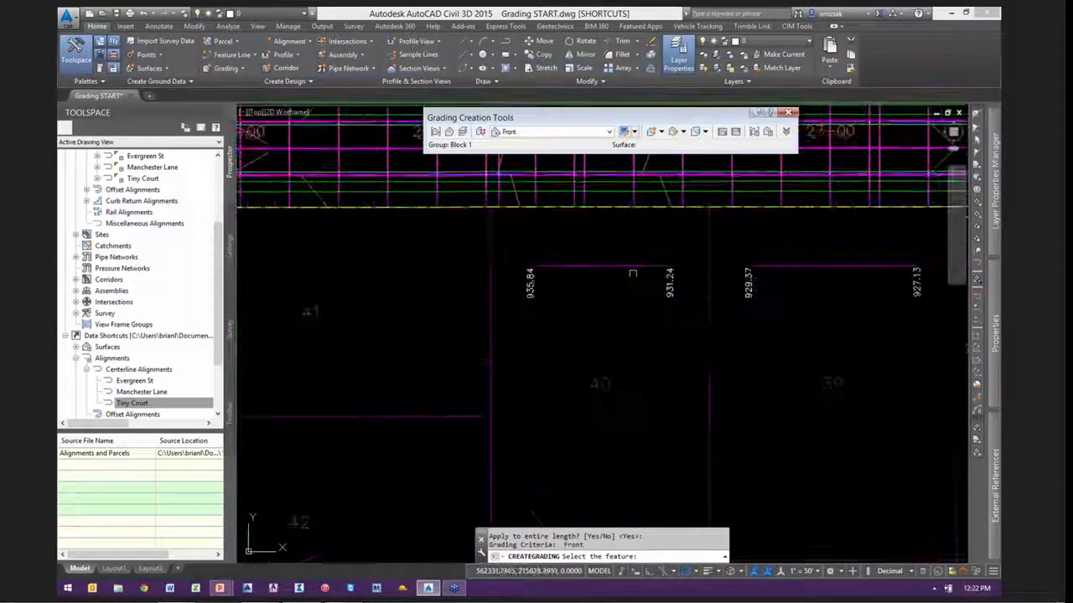
scroll(633, 272, down, 3)
click(541, 131)
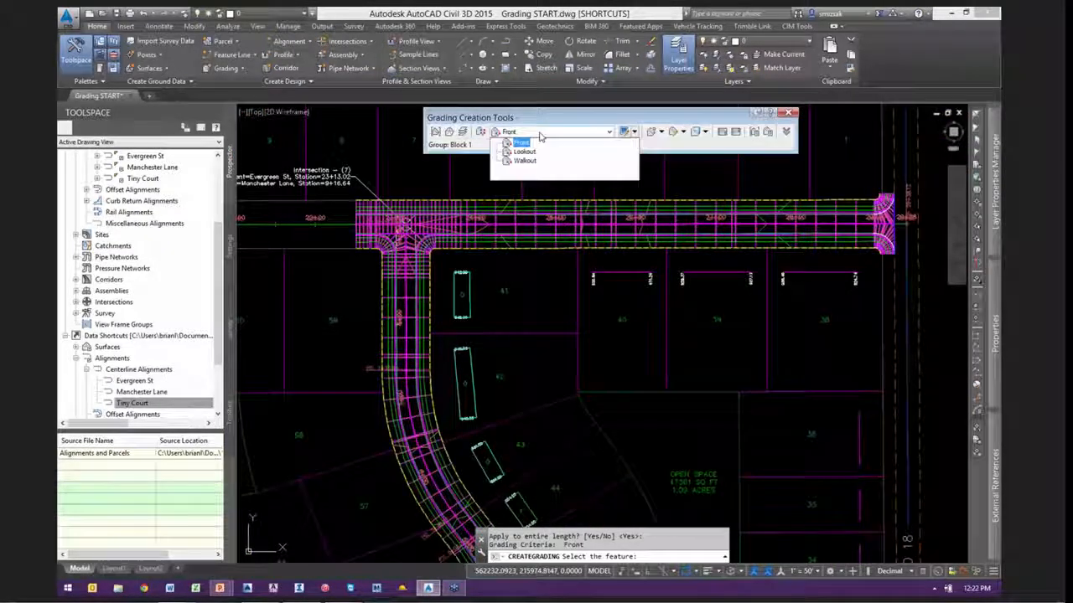
click(524, 151)
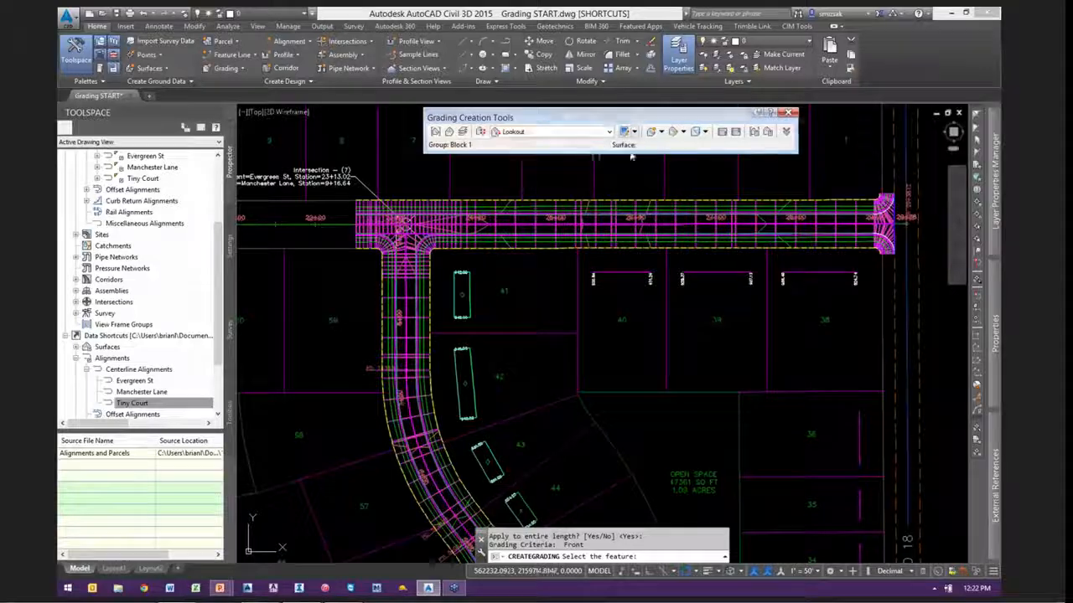
scroll(482, 310, up, 3)
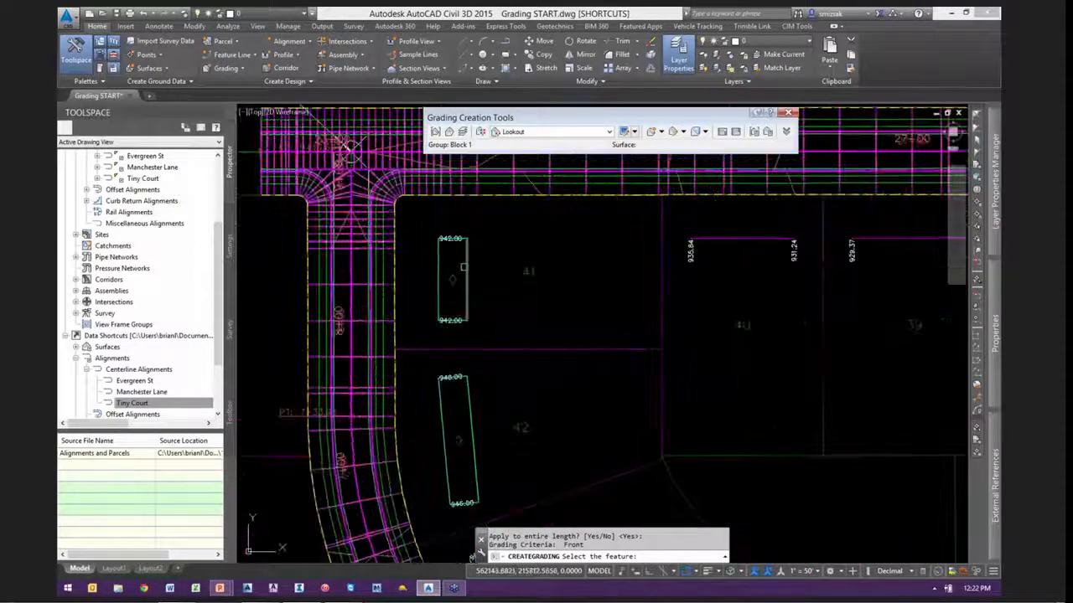
click(469, 268)
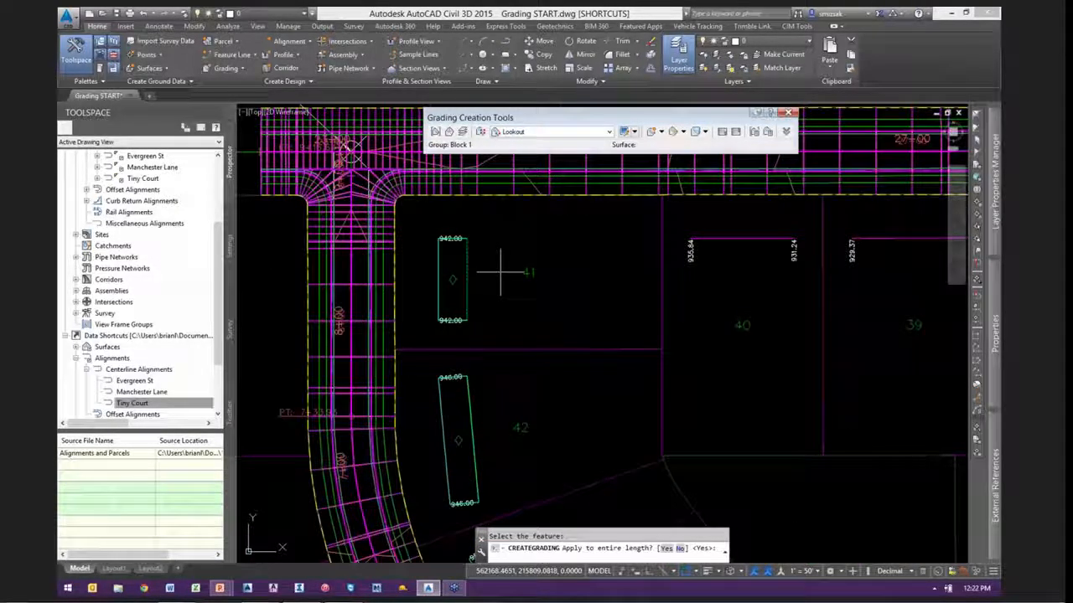
key(Return)
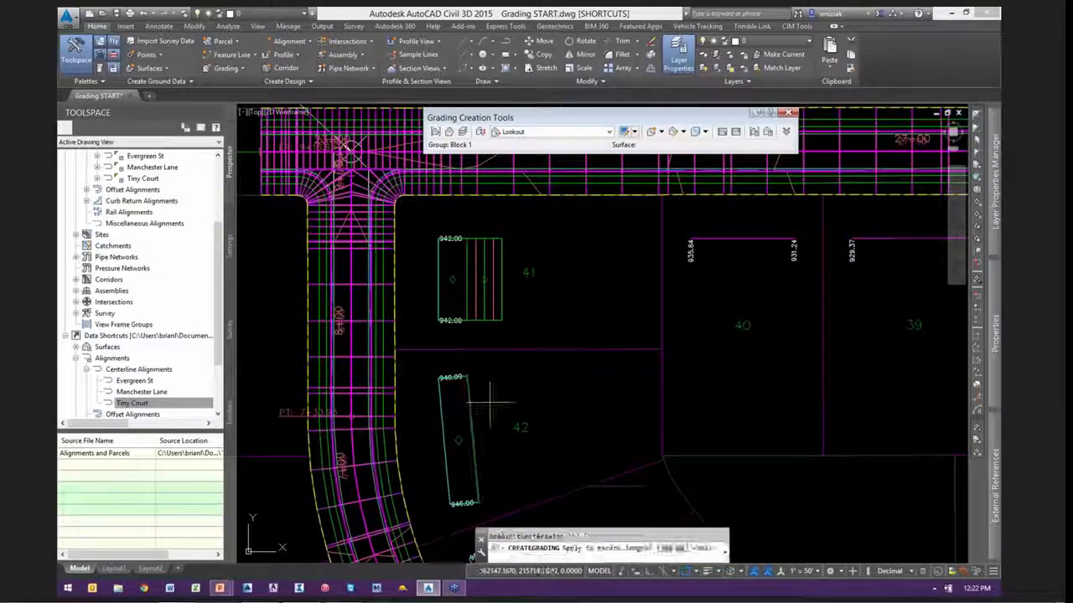
Add Lookout gradings along the entire rear edges of the front gradings on lots 42 and 43
click(476, 409)
key(Return)
middle_drag(533, 479, 519, 316)
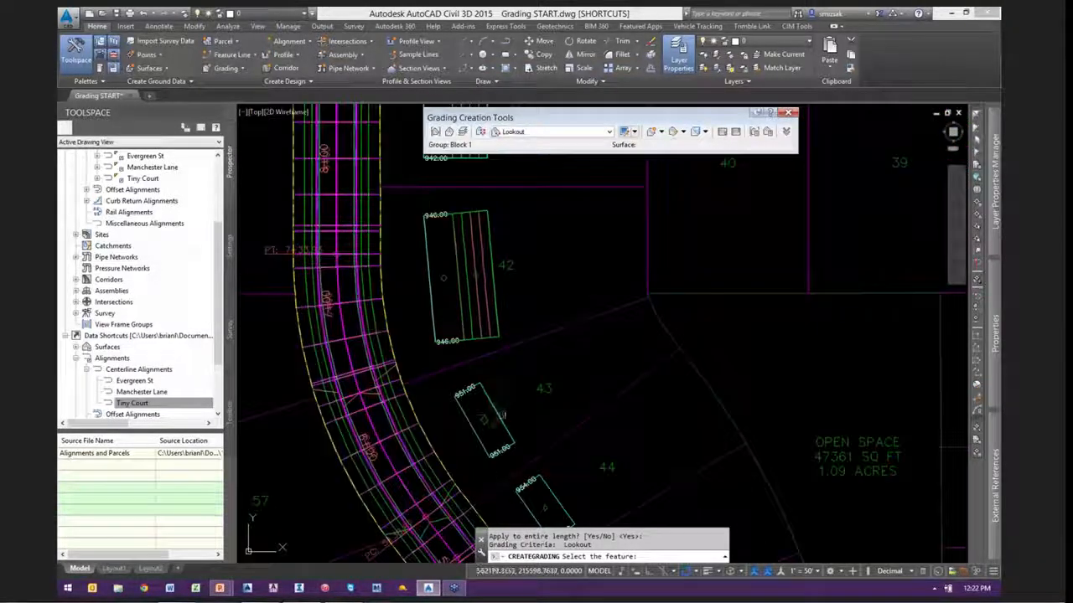
click(500, 414)
key(Return)
middle_drag(558, 429, 514, 286)
Switch to the Walkout criterion, apply it along the entire rear edge of lot 44's front grading, and end grading creation
click(546, 131)
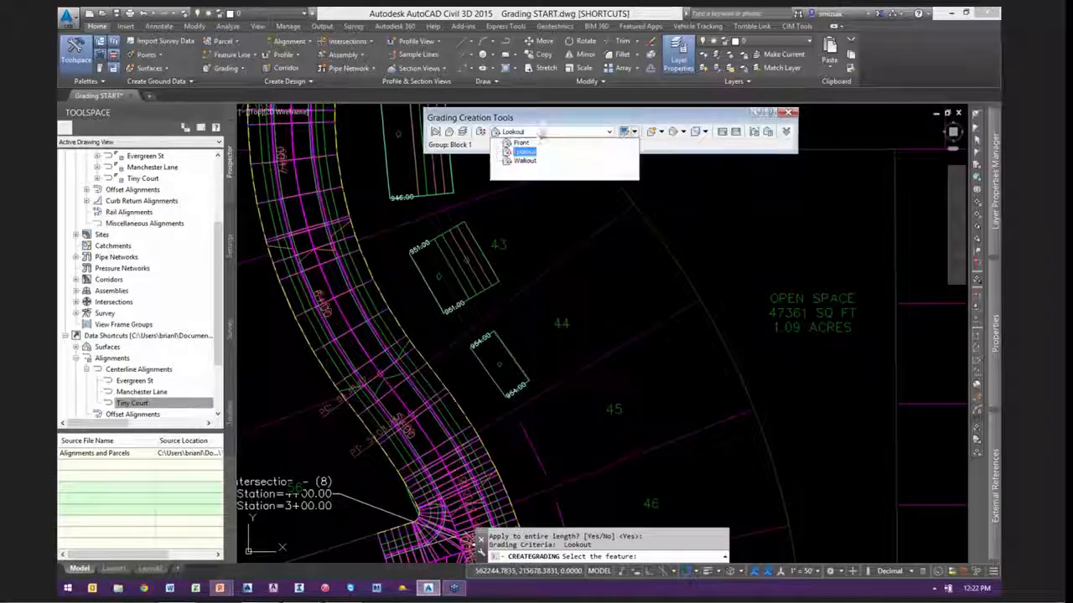
click(533, 156)
click(509, 353)
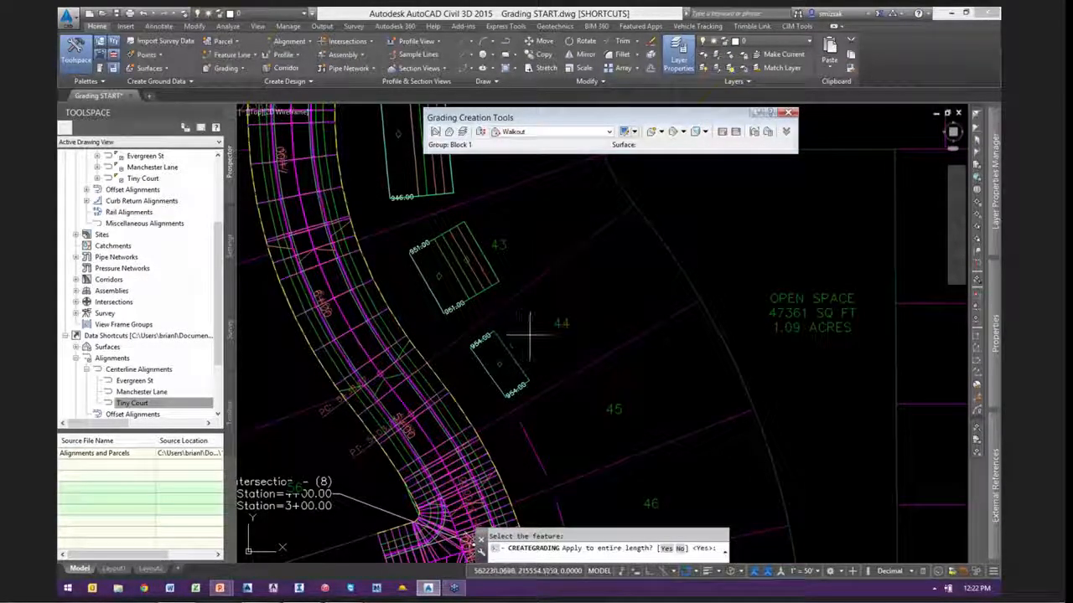
key(Return)
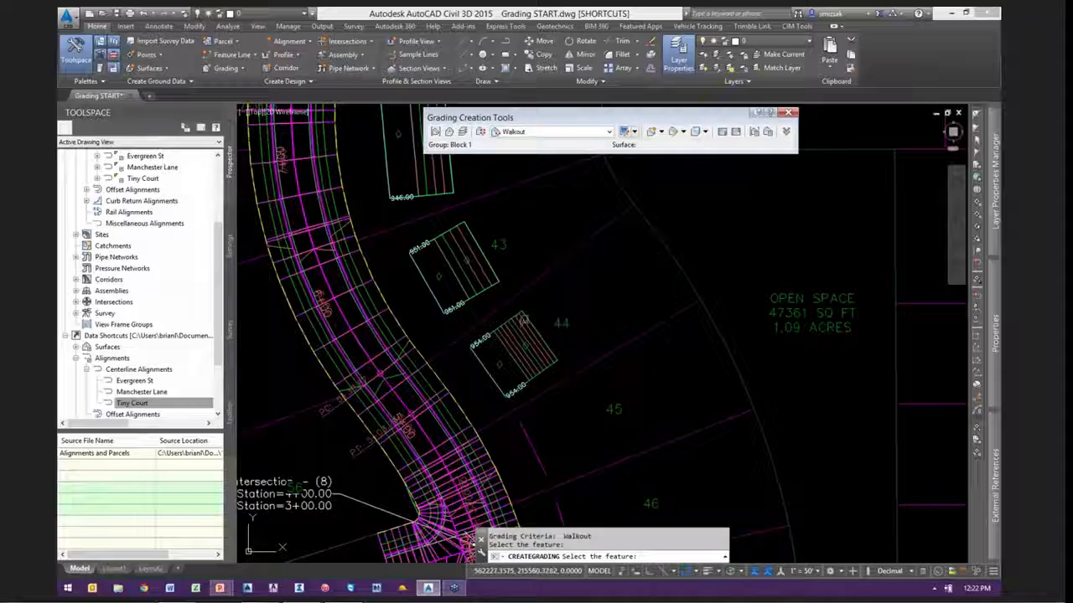
middle_drag(522, 321, 536, 373)
key(Escape)
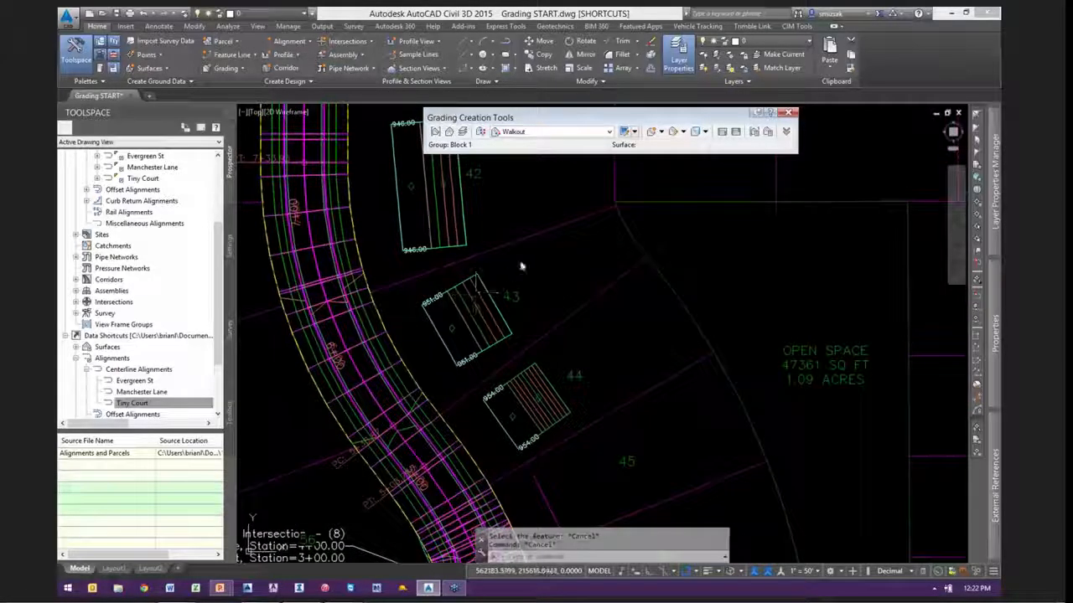
Examine the graded pads on lots 41 to 44 in 3D in the Object Viewer, comparing the lookout and walkout shapes
click(522, 266)
right_click(541, 262)
click(582, 417)
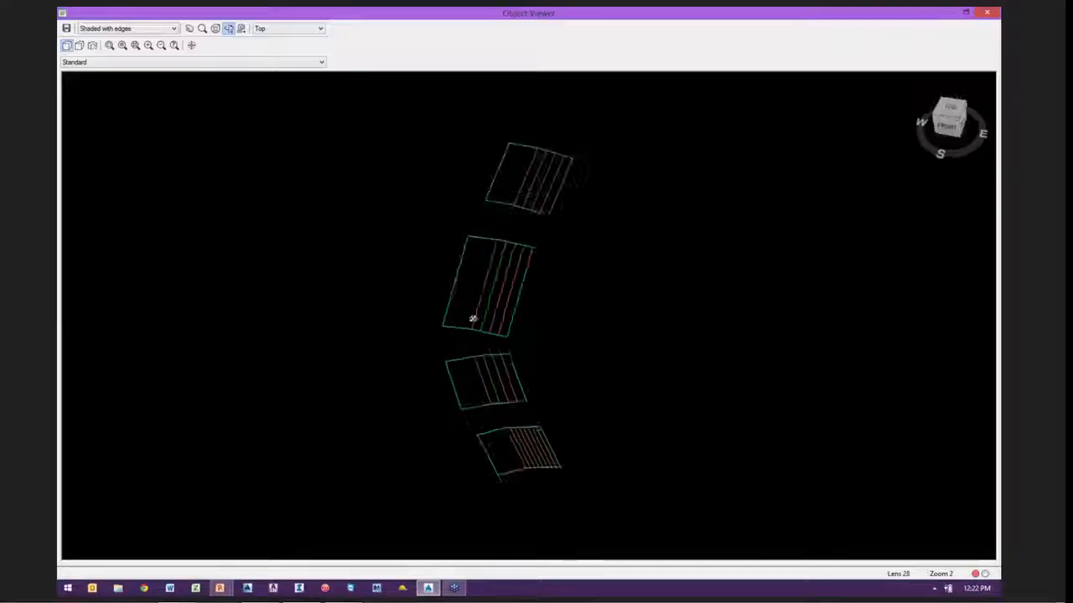
drag(472, 316, 536, 270)
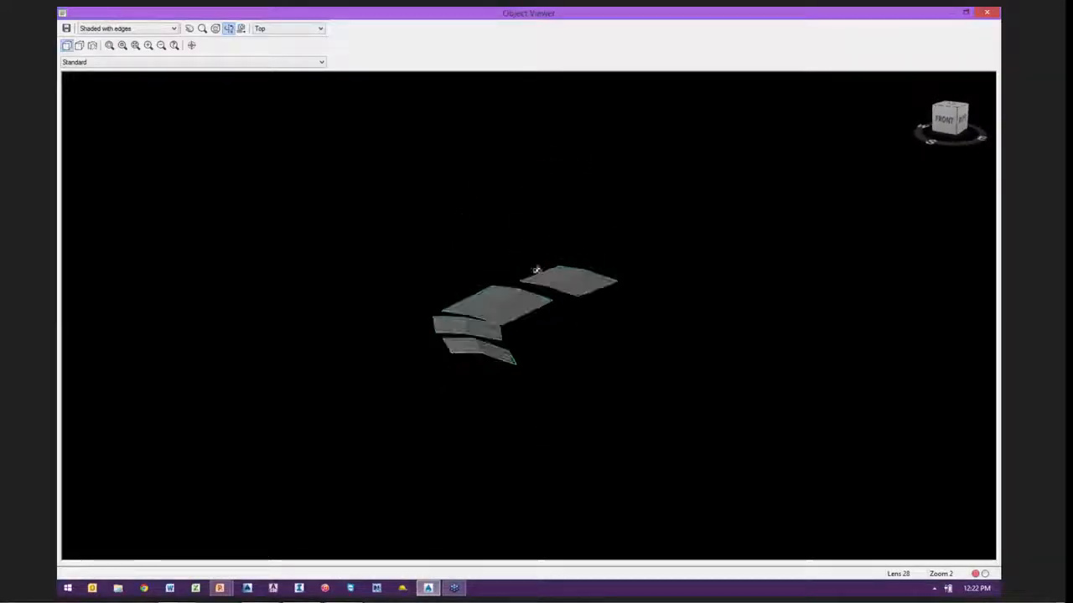
drag(586, 357, 528, 352)
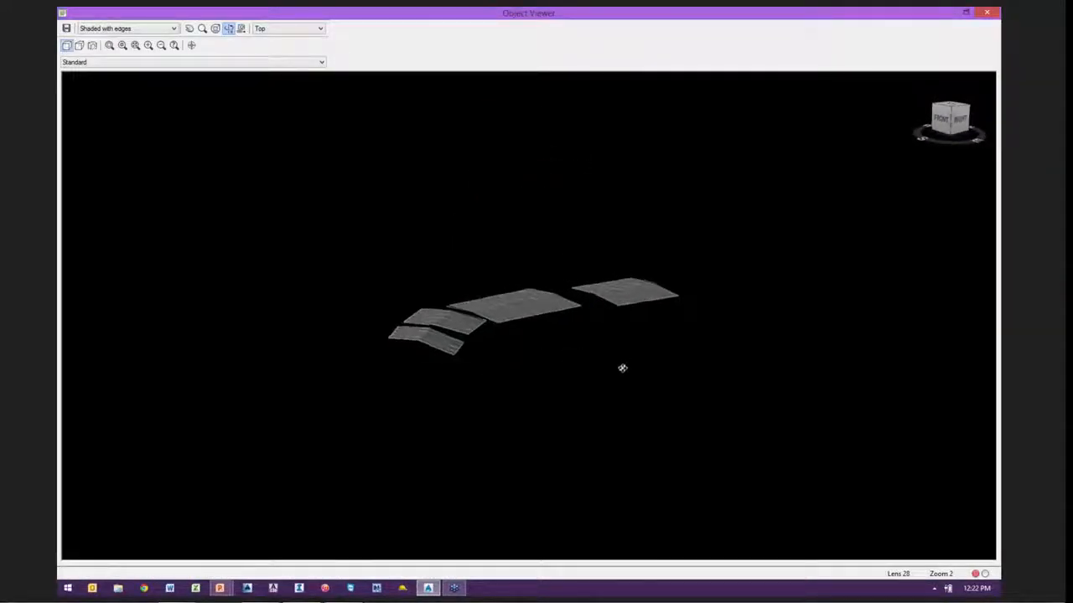
drag(622, 367, 555, 393)
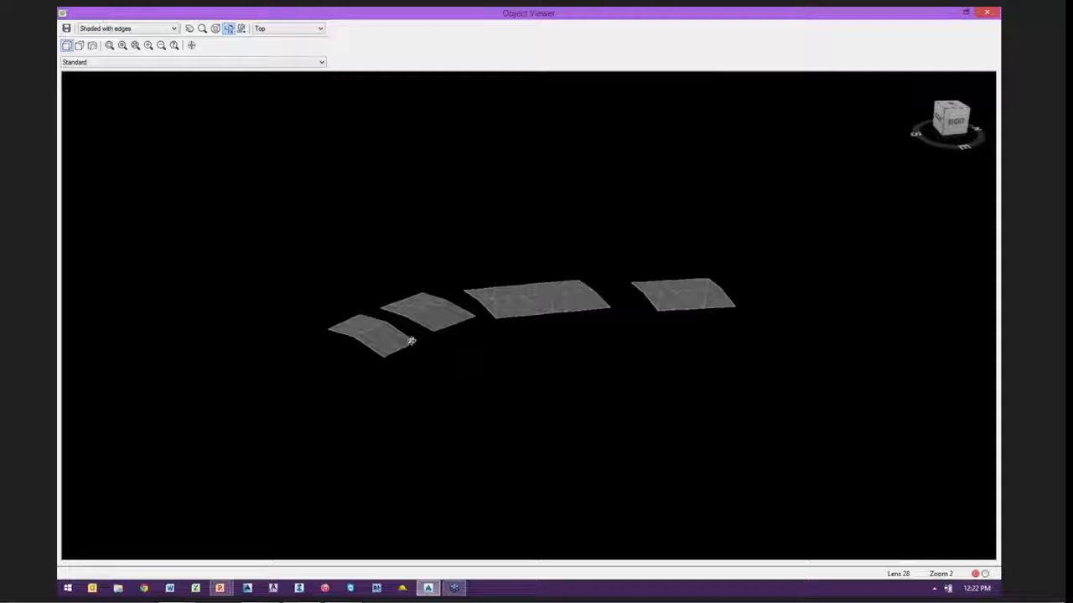
scroll(410, 341, up, 5)
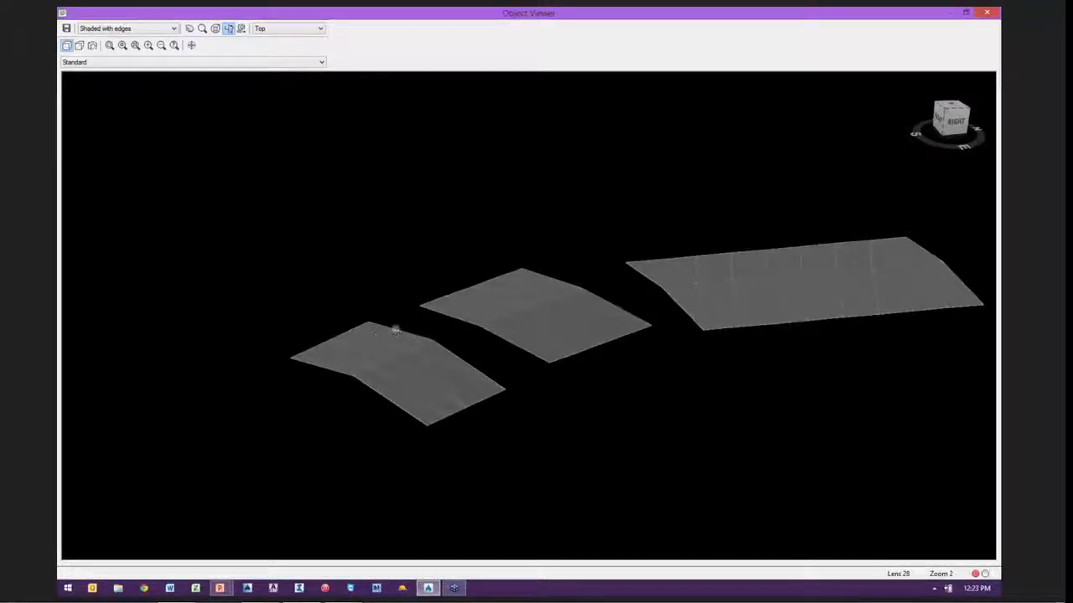
middle_drag(395, 330, 306, 394)
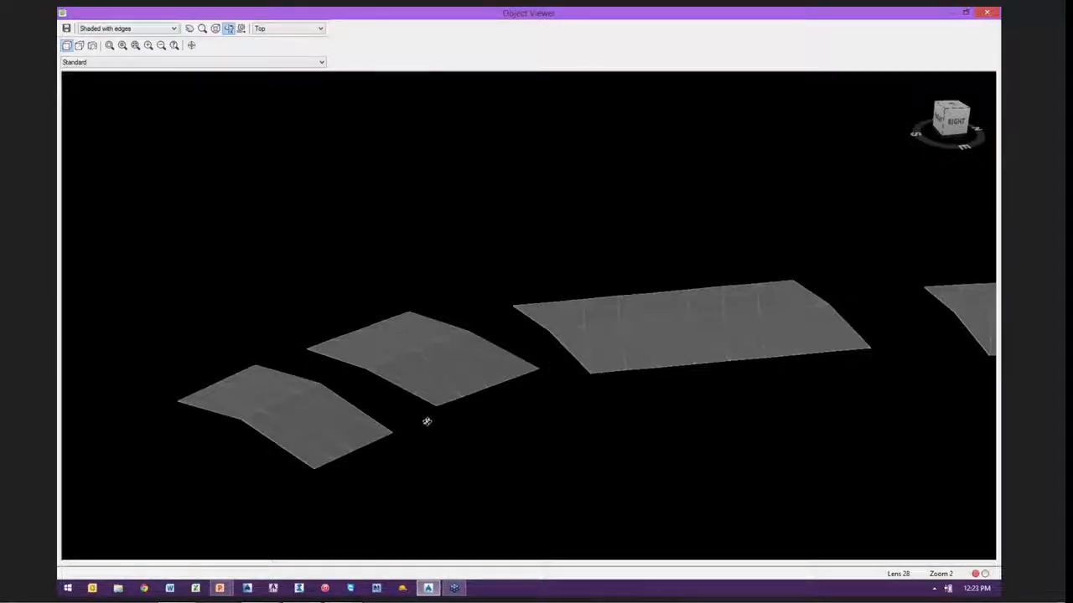
drag(427, 421, 298, 433)
drag(719, 366, 610, 341)
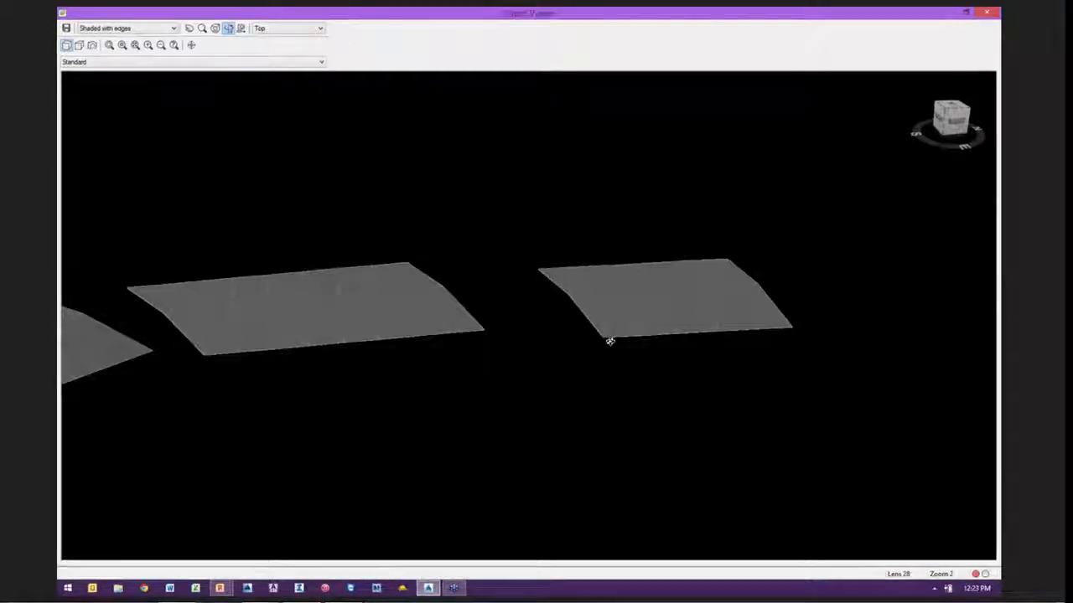
key(Escape)
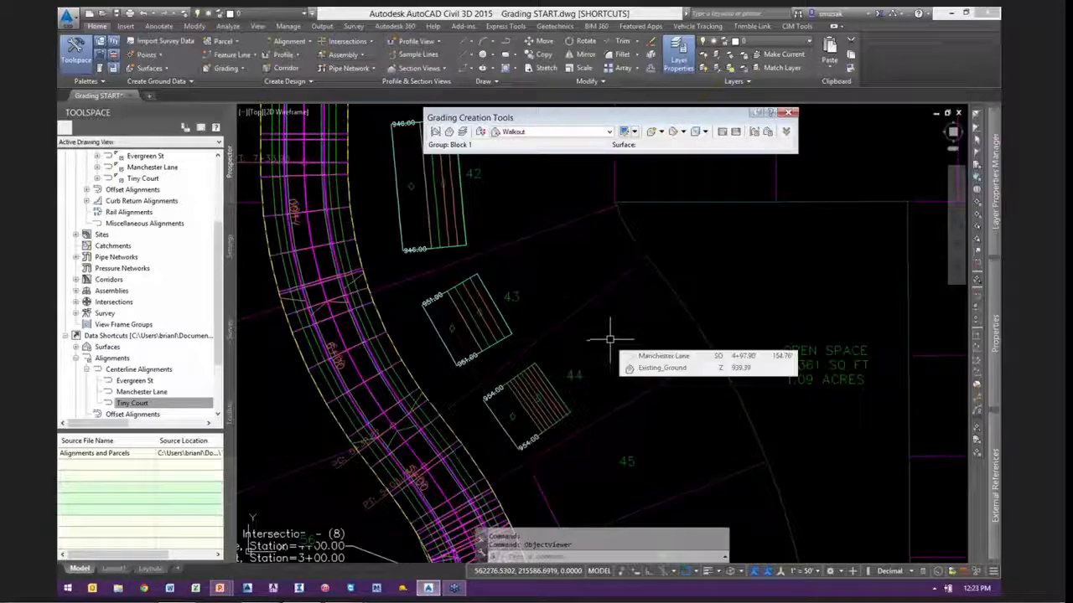
click(561, 133)
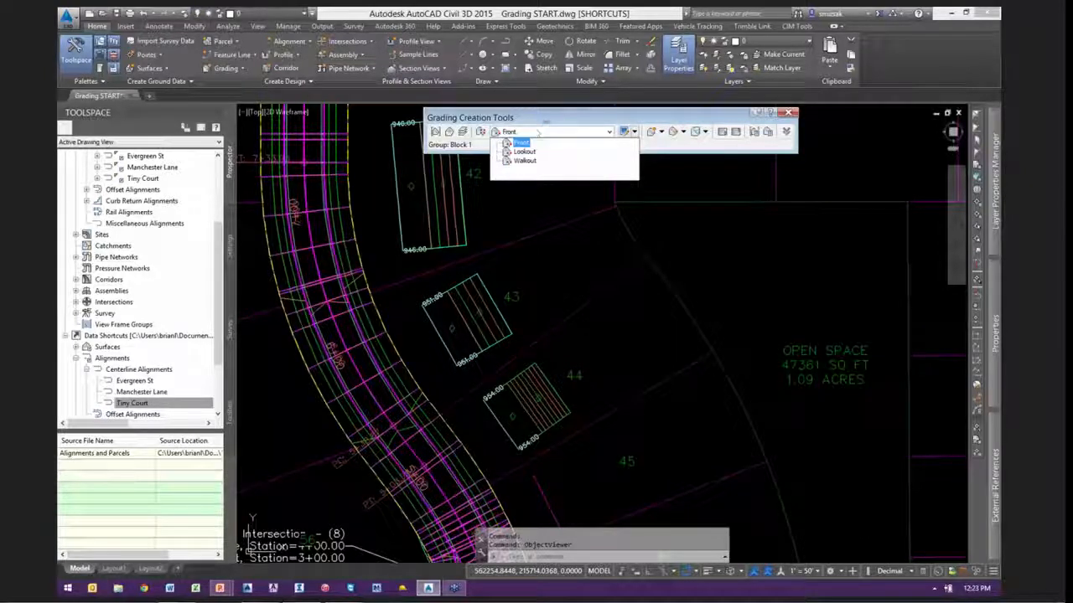
click(524, 160)
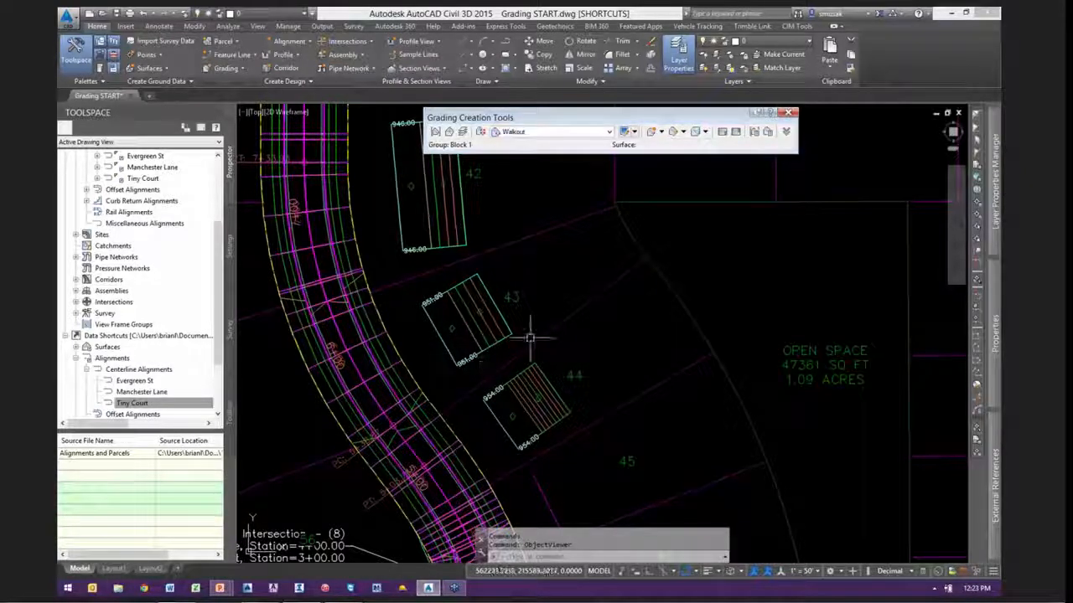
key(Escape)
key(Escape)
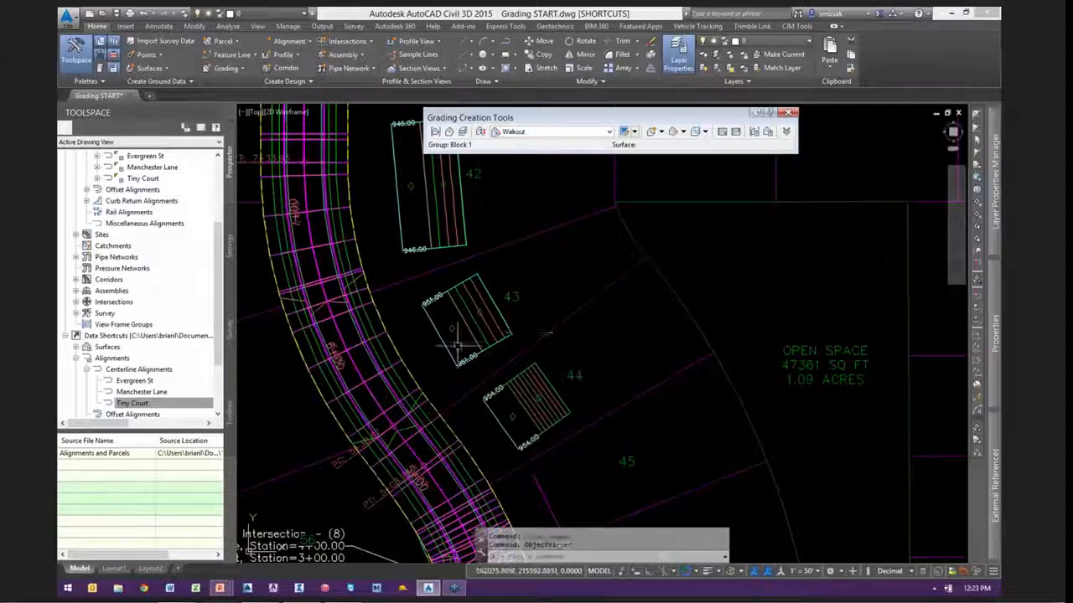
Raise the front feature line of lot 43's pad by an elevation difference of 951.5
scroll(435, 339, up, 1)
scroll(435, 340, up, 1)
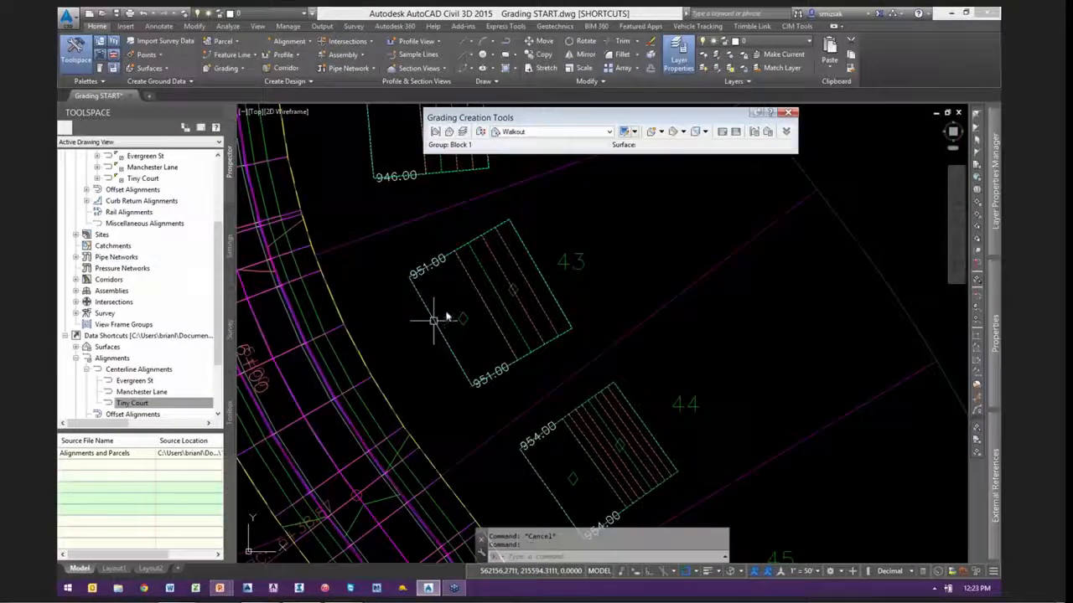
click(432, 312)
right_click(456, 292)
mouse_move(502, 361)
click(578, 377)
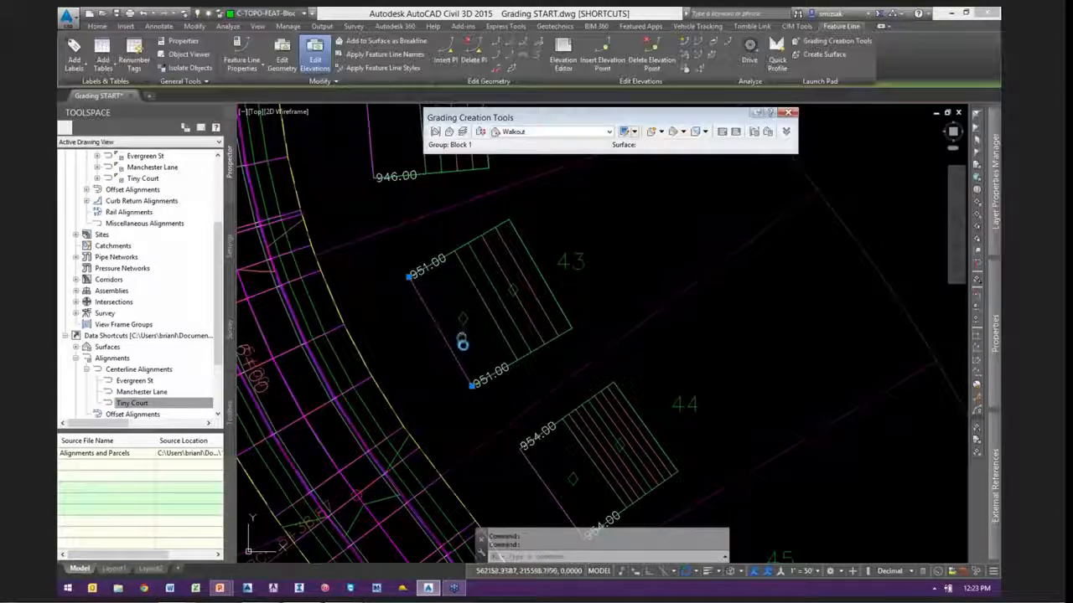
scroll(456, 360, up, 2)
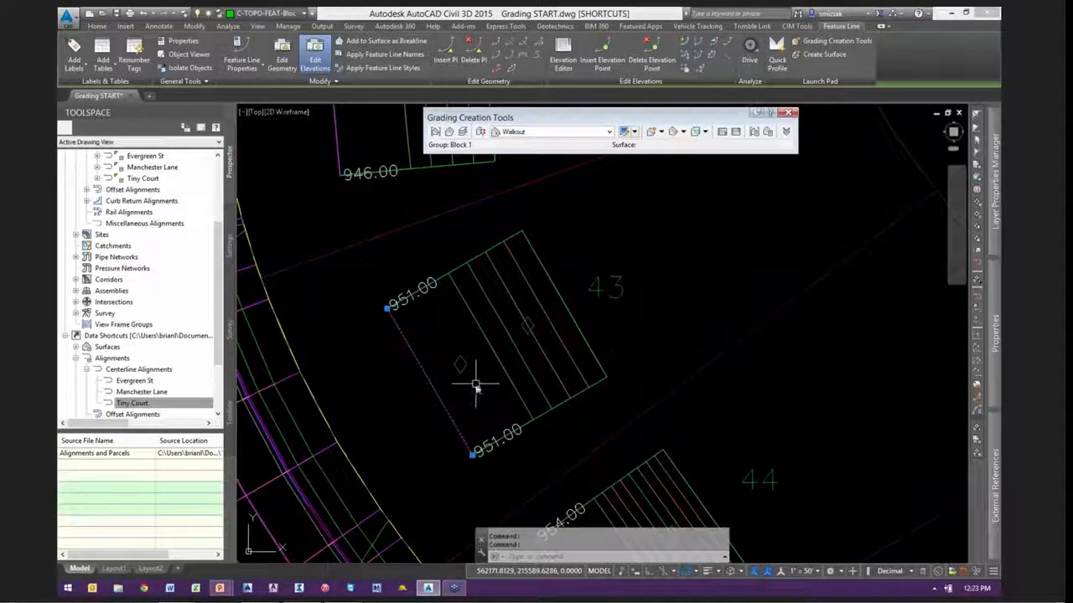
right_click(475, 385)
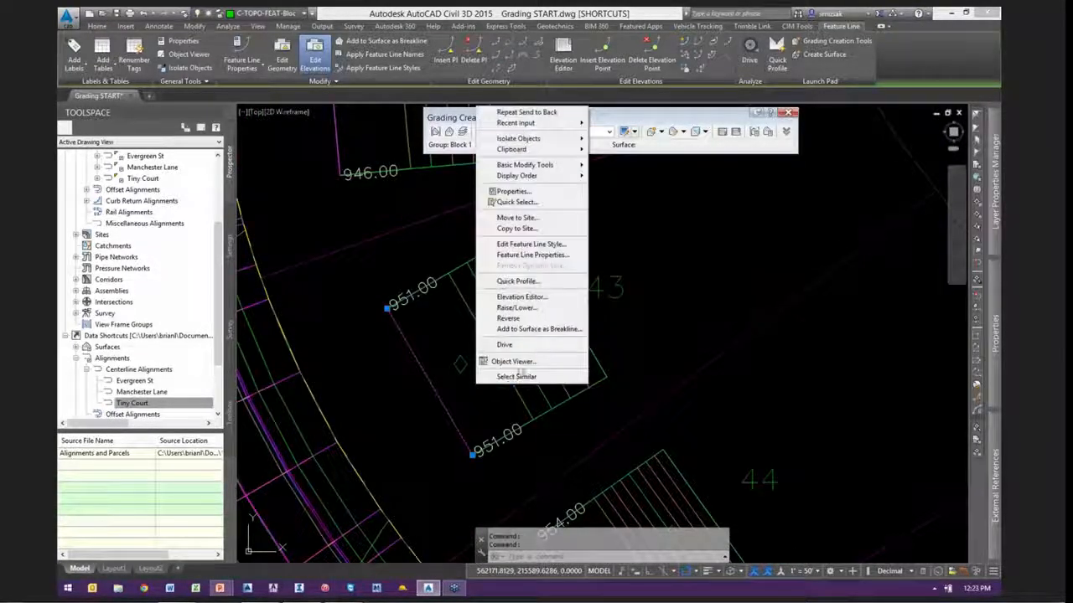
click(526, 309)
text(9)
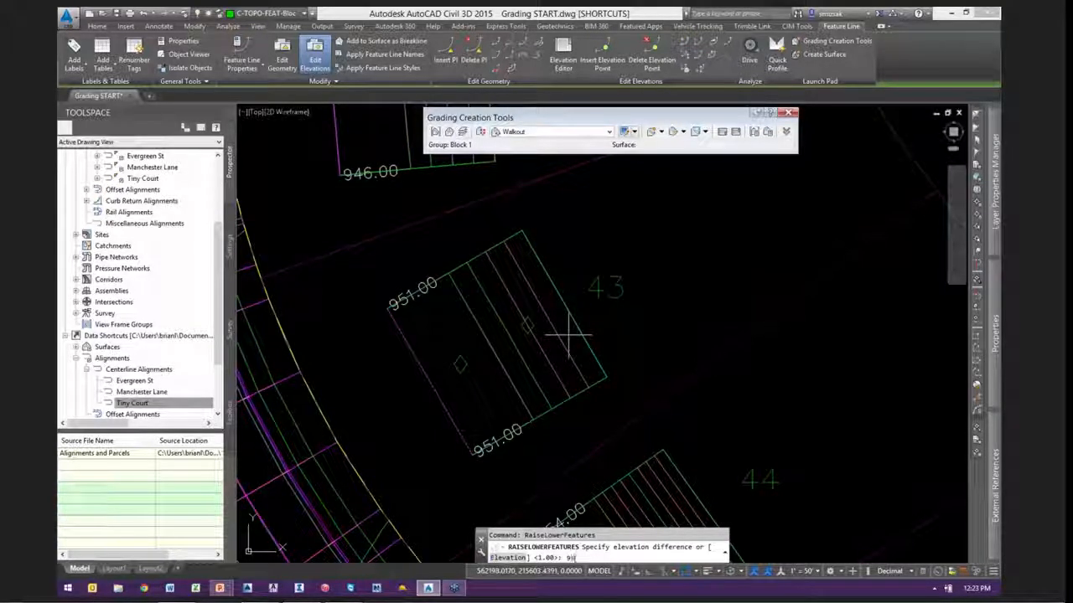
text(51.5)
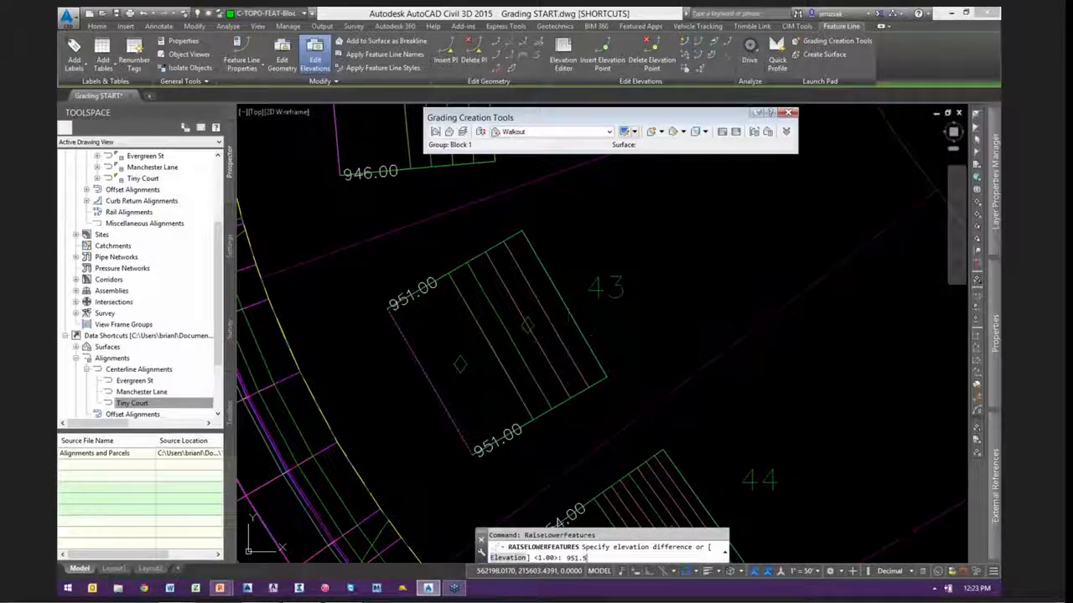
key(Return)
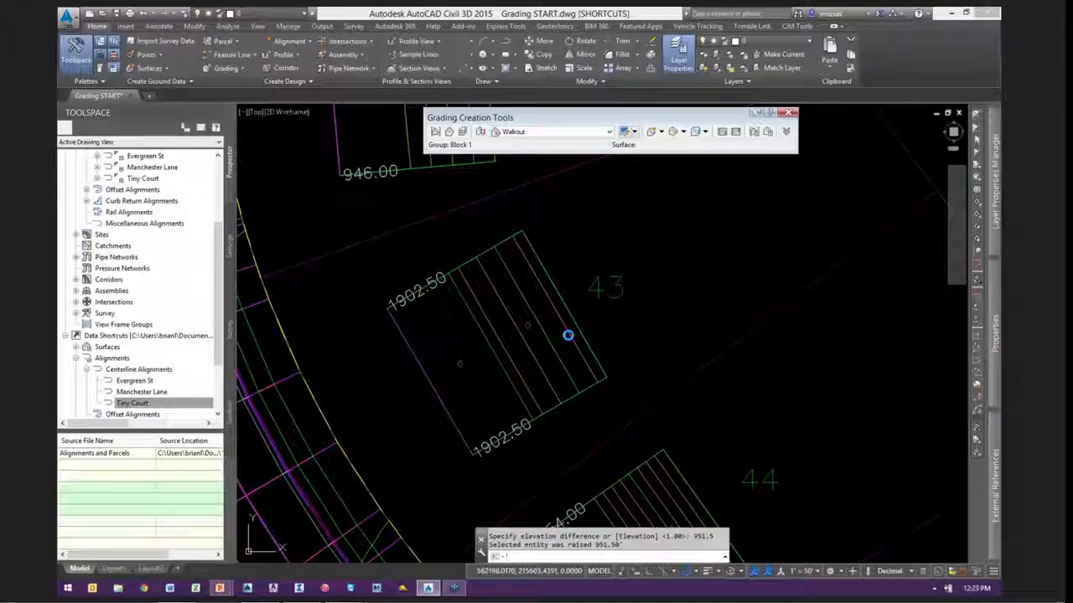
Undo the last elevation raise on lot 43's front feature line
click(411, 349)
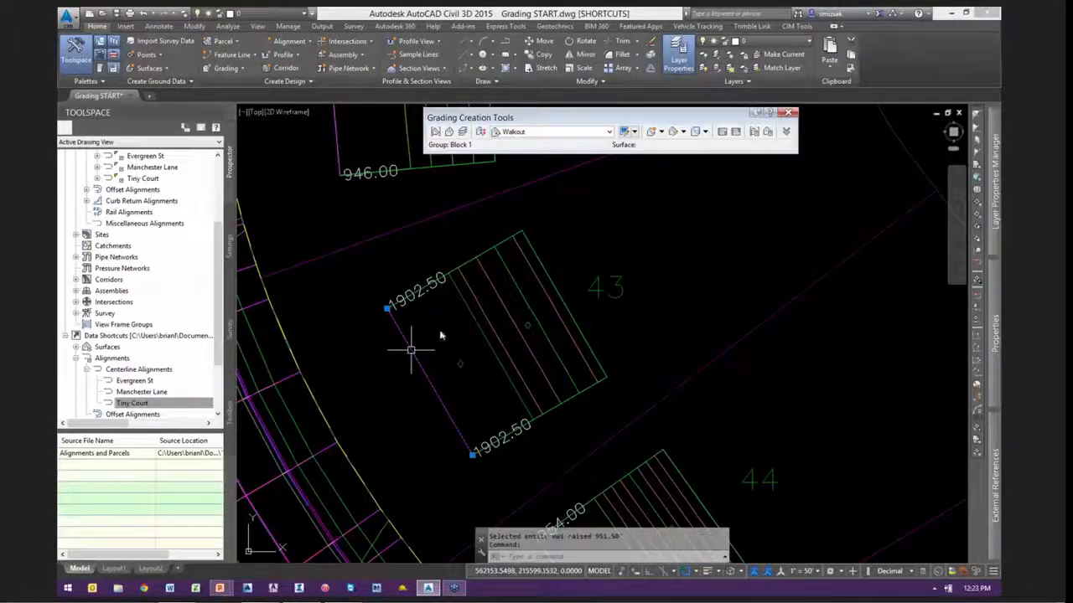
right_click(441, 335)
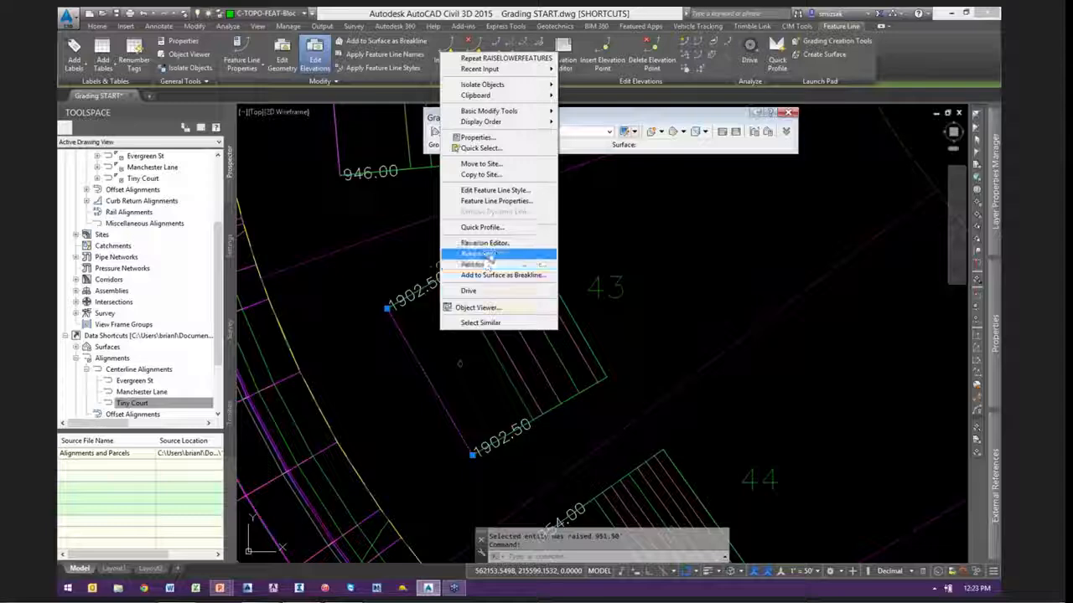
key(Escape)
key(Escape)
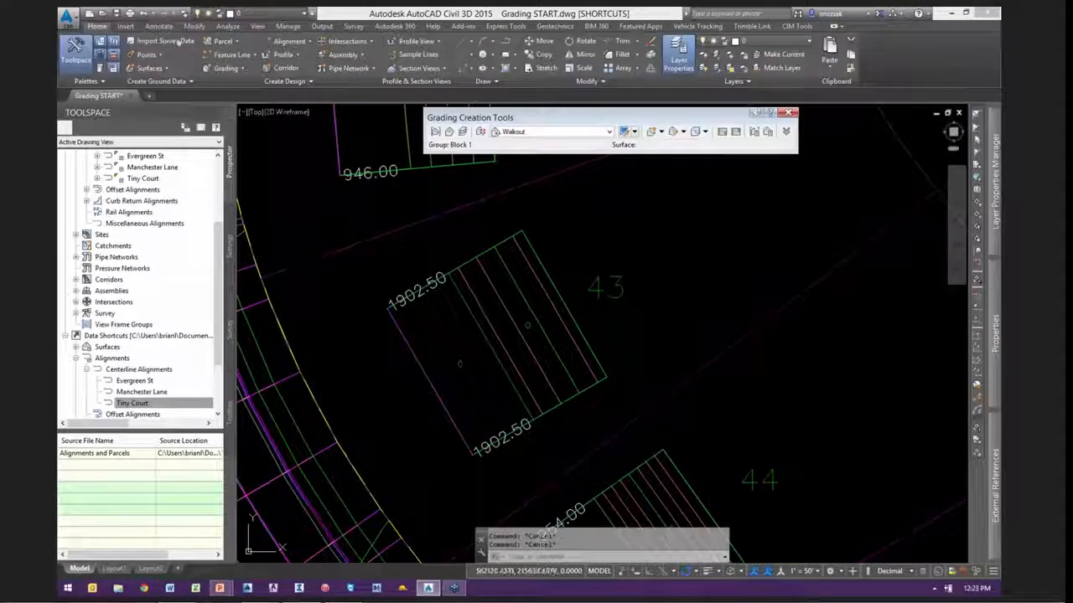
click(143, 14)
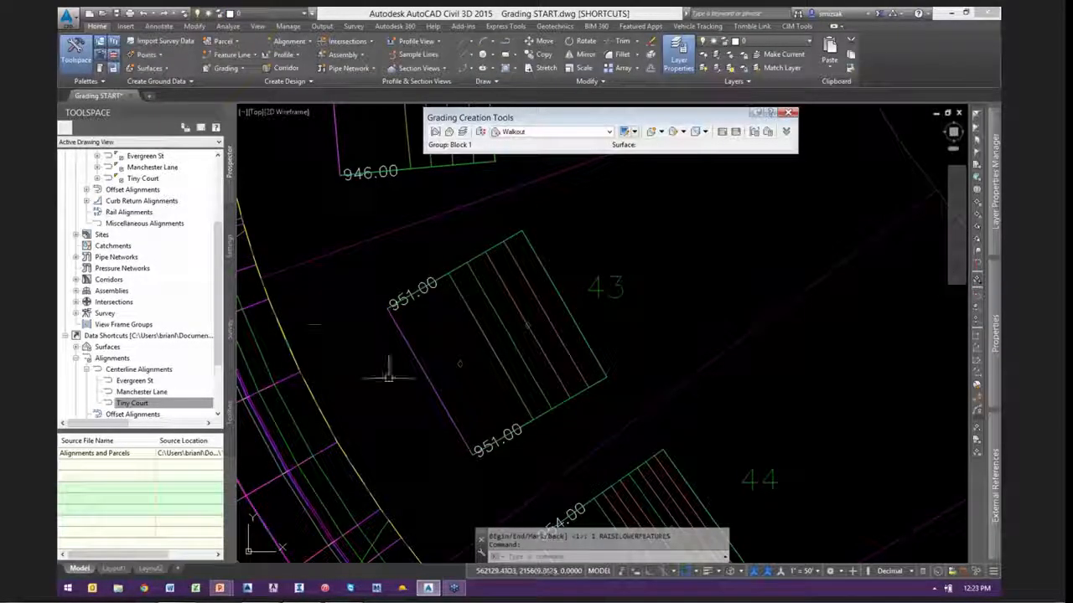
Raise the front feature line of lot 43's pad by an elevation difference of 0.5
click(407, 337)
right_click(429, 331)
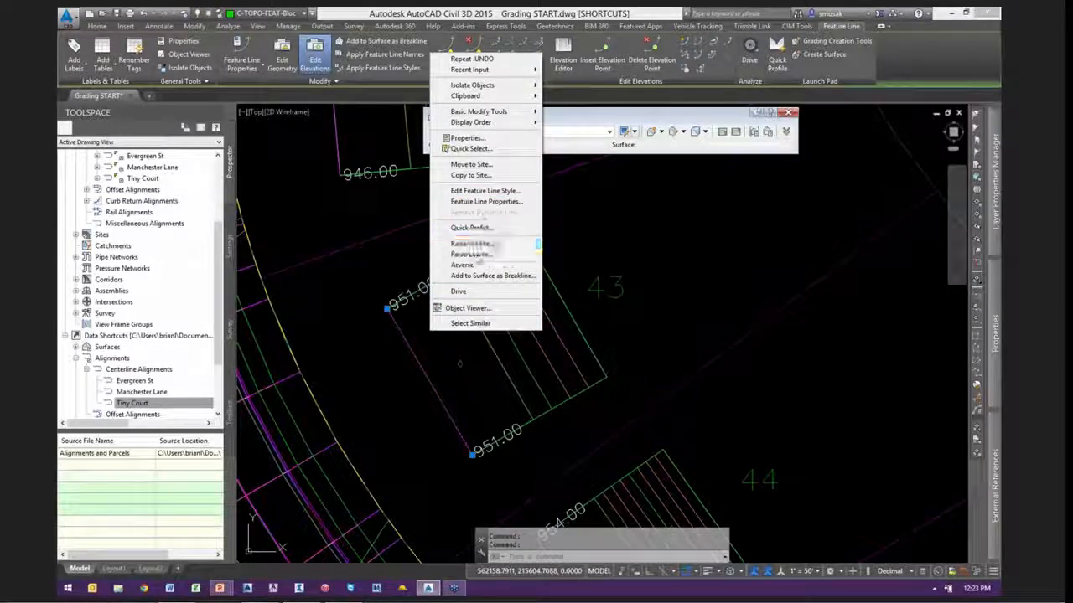
click(471, 243)
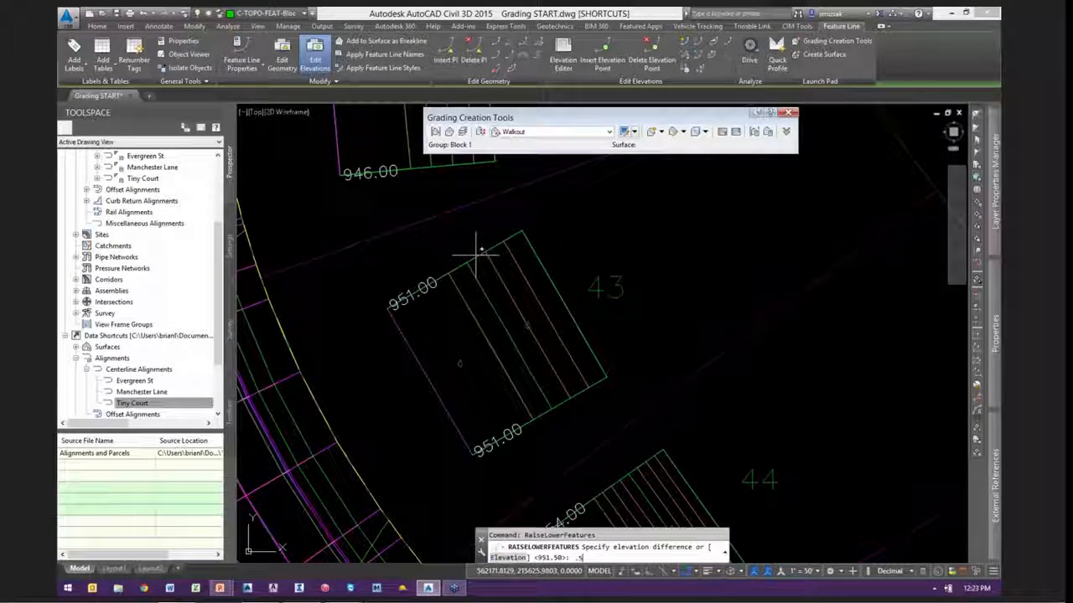
text(.5)
key(Return)
key(Escape)
key(Escape)
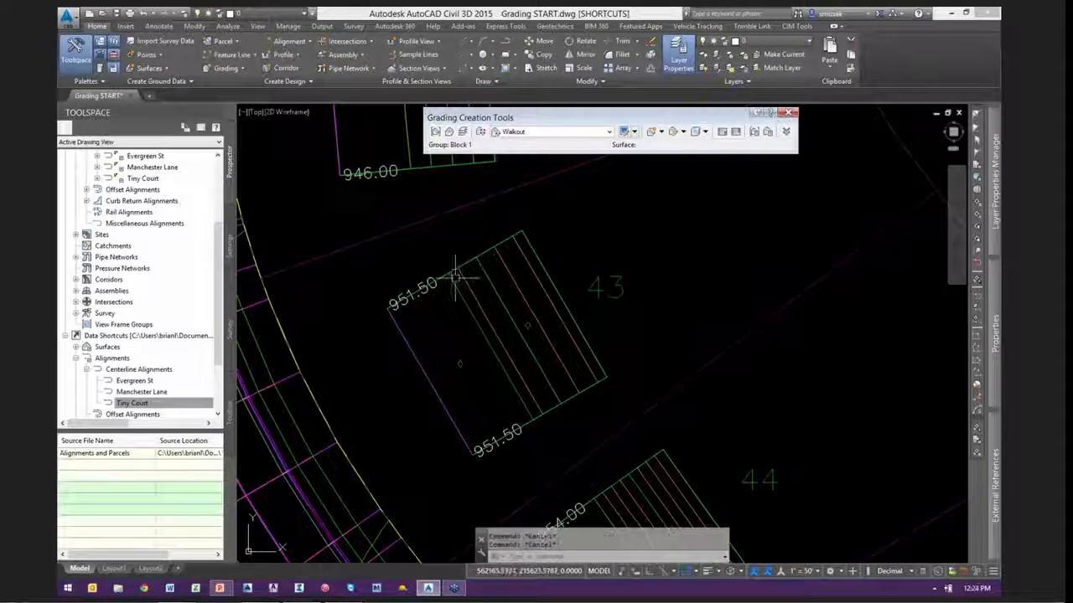
Check the updated grading on lot 43's pad and compare it with the neighbouring lots of the block
scroll(482, 295, down, 1)
click(429, 335)
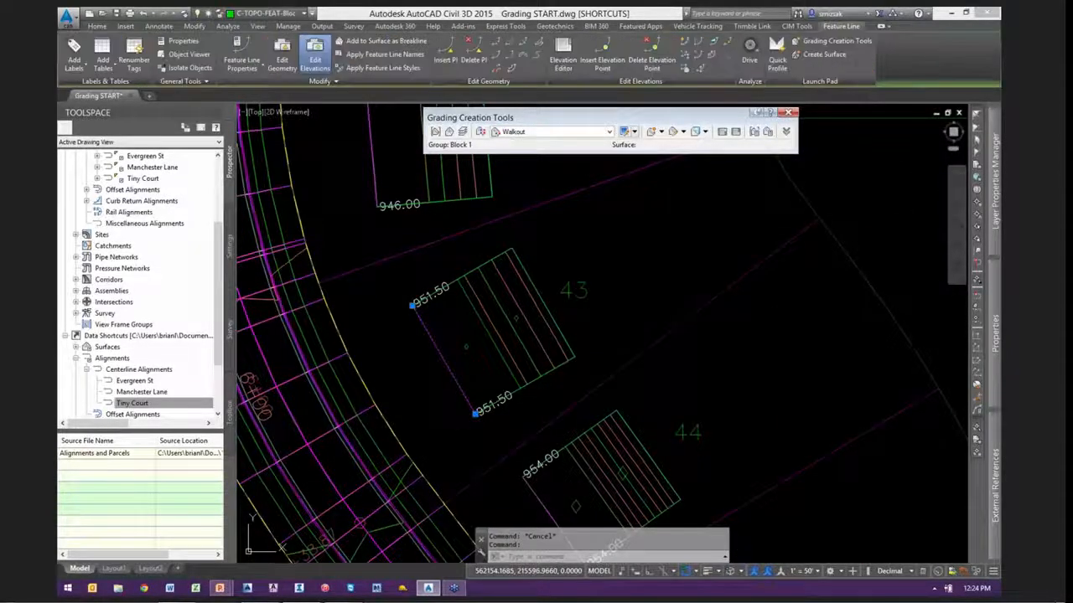
scroll(498, 328, down, 1)
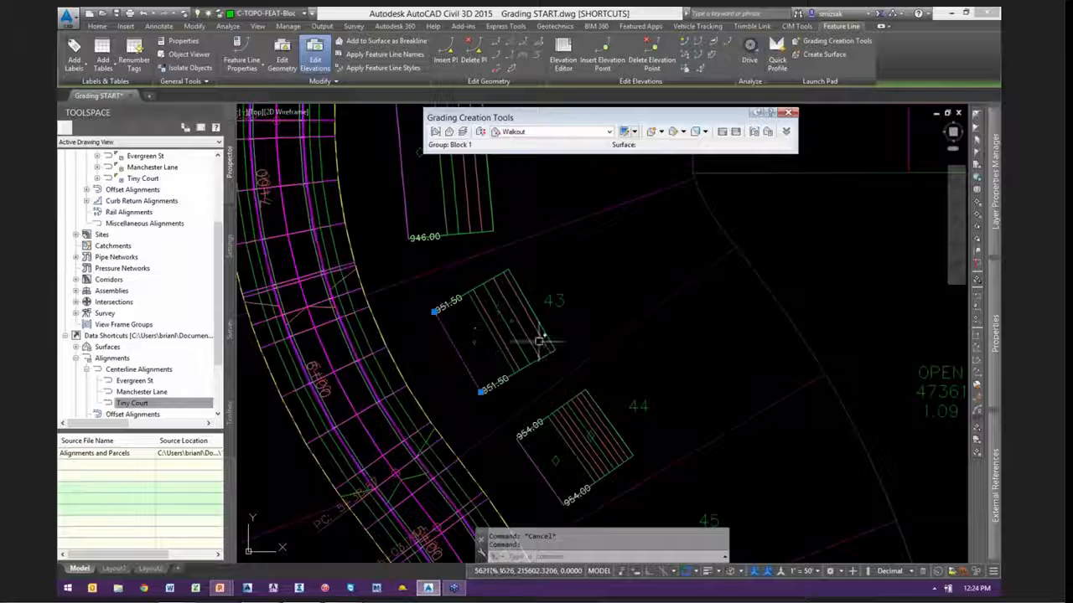
scroll(540, 341, down, 1)
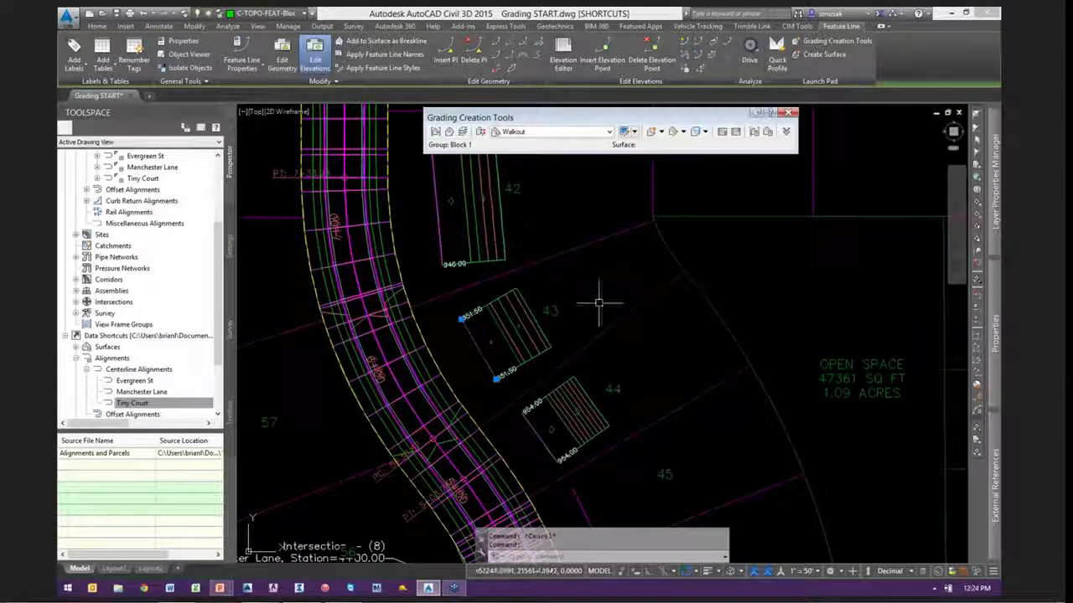
scroll(599, 303, down, 2)
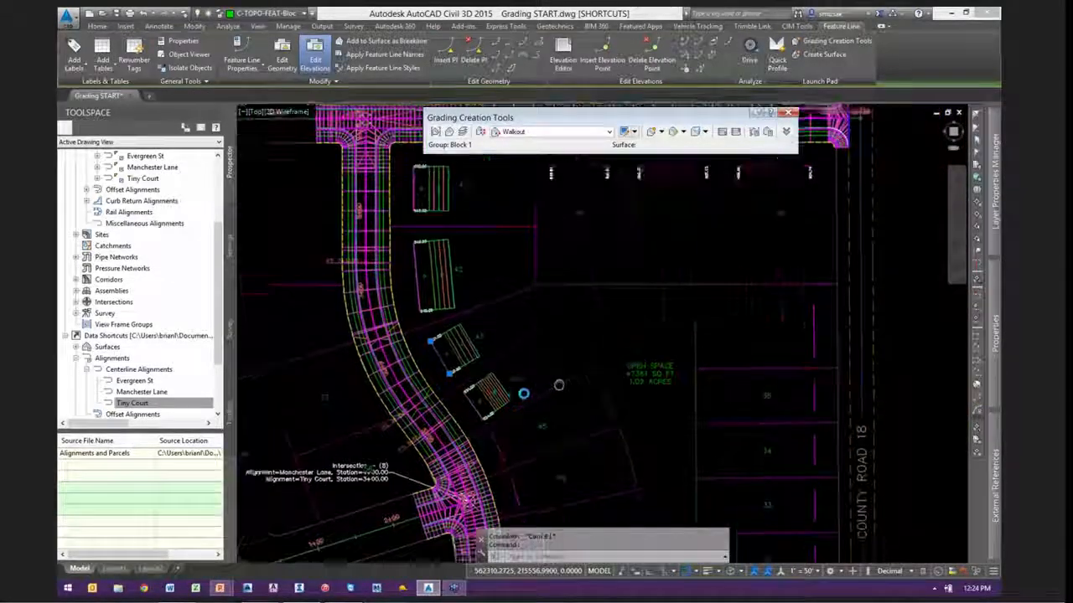
key(Escape)
key(Escape)
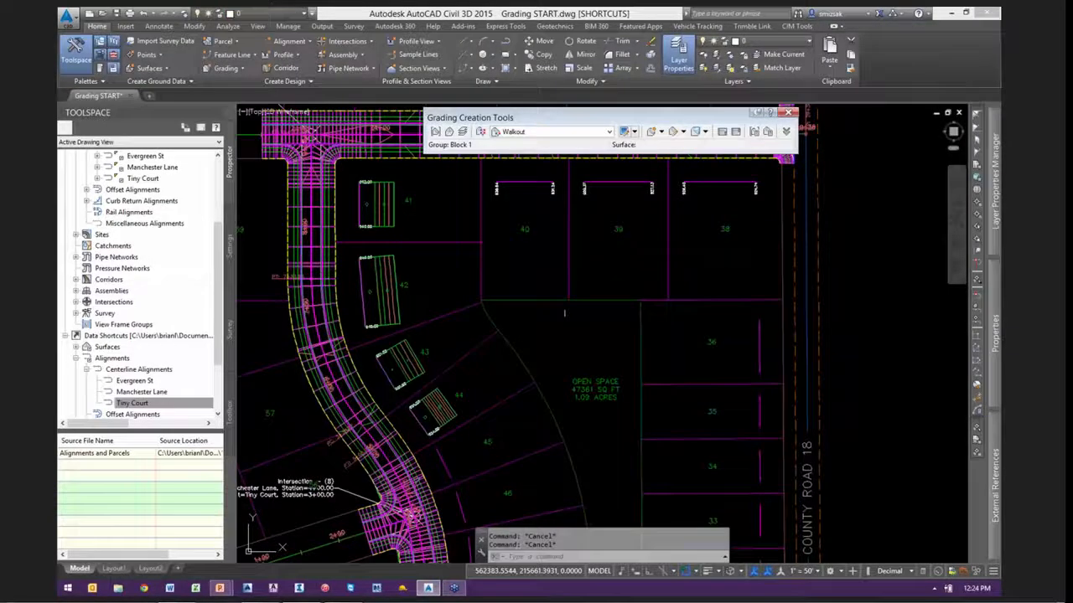
Open the drawing Grading LOTS.dwg from the 150127 C3D Res Grading folder
scroll(564, 312, down, 3)
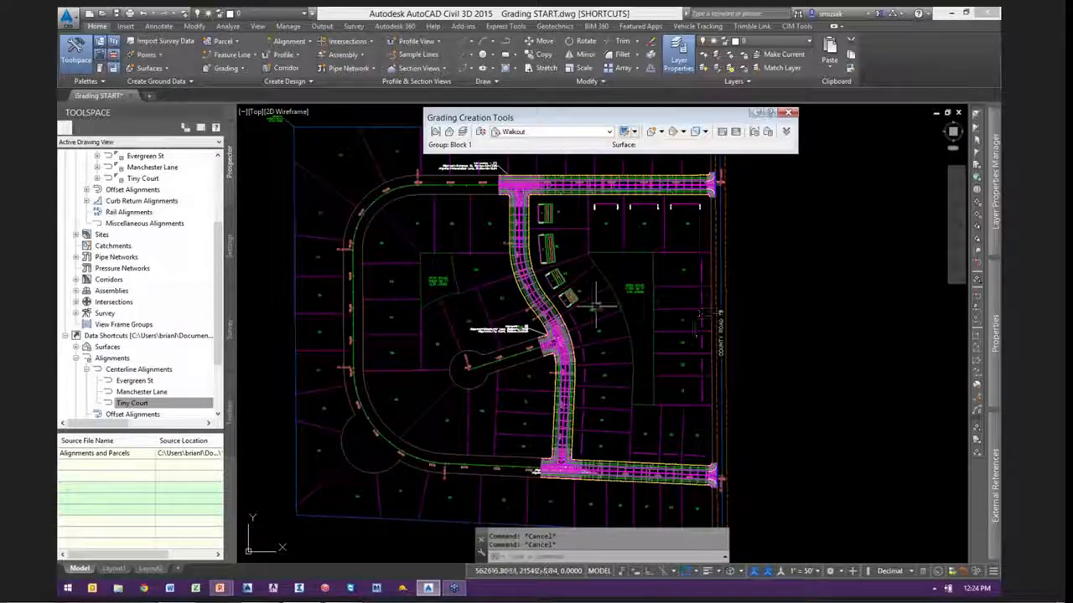
click(94, 14)
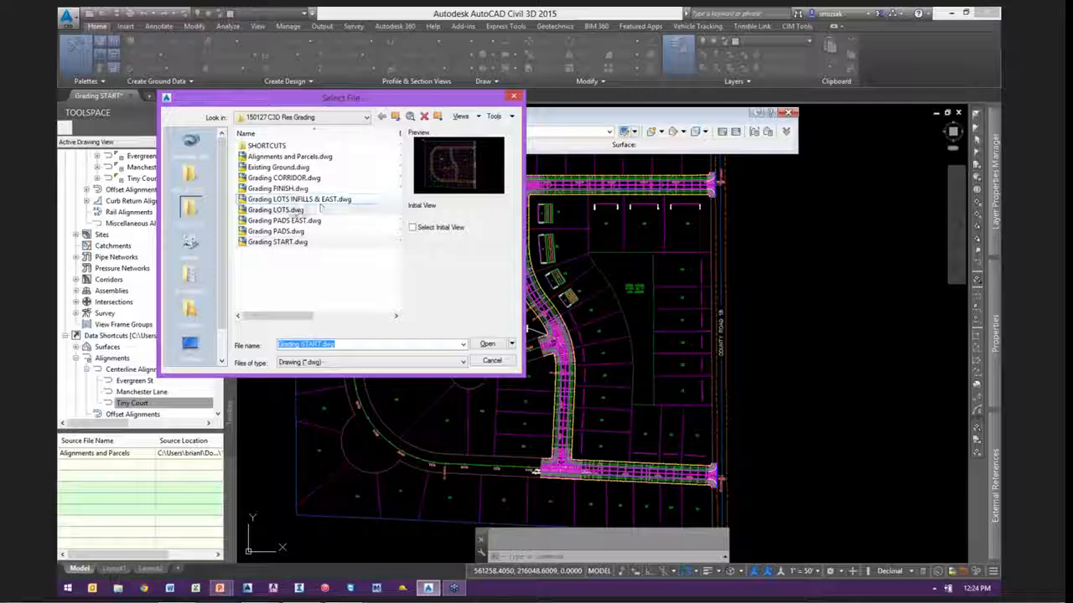
double_click(322, 209)
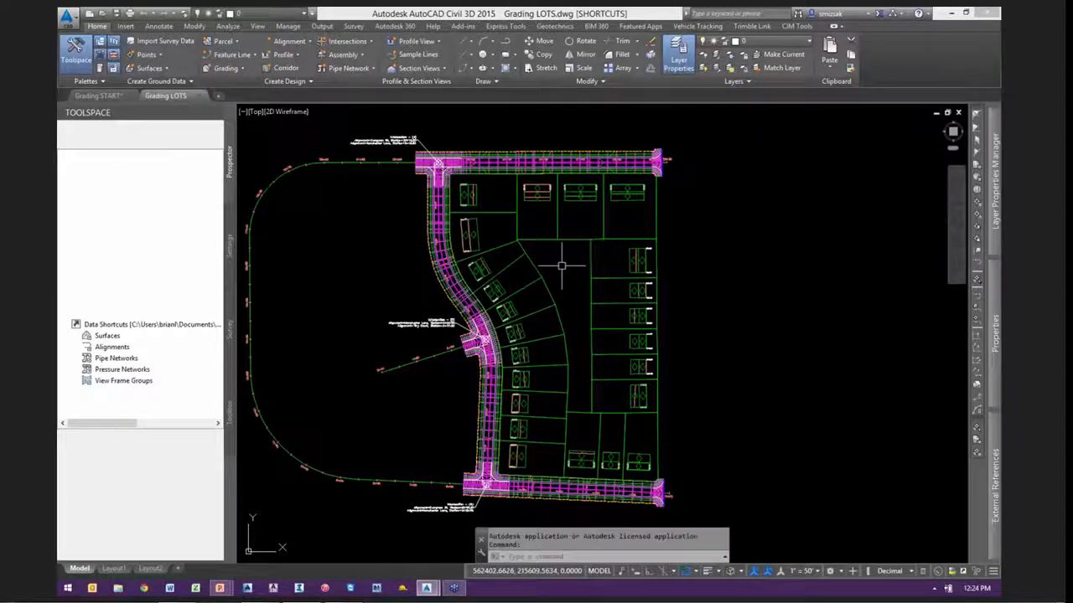
Examine the graded pads throughout the block, including the elevations of the pads on the east lots
scroll(476, 266, up, 5)
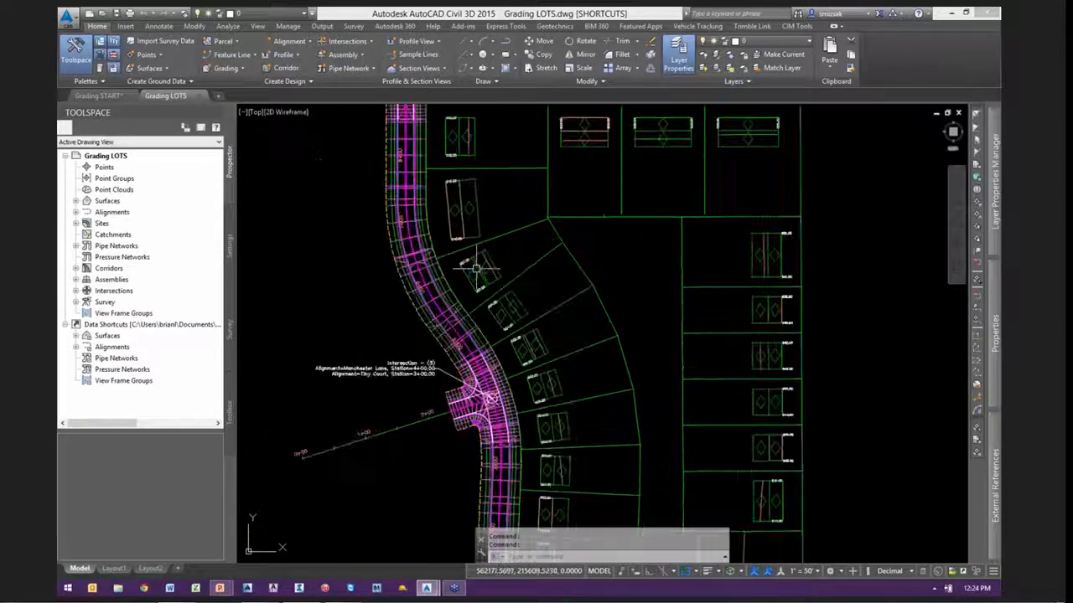
scroll(581, 315, down, 4)
middle_drag(580, 316, 558, 320)
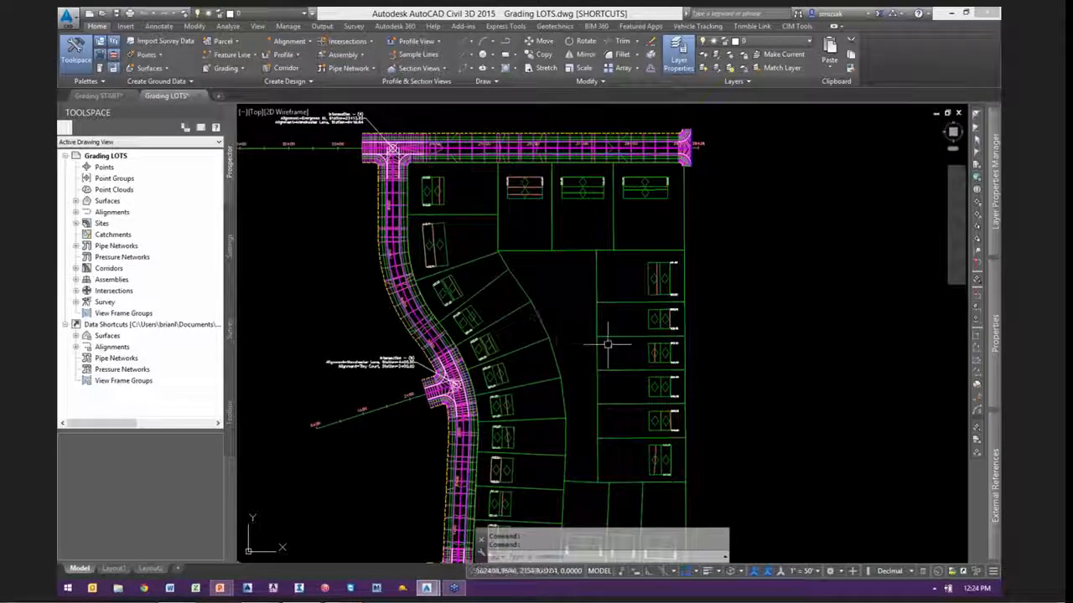
middle_drag(608, 345, 546, 341)
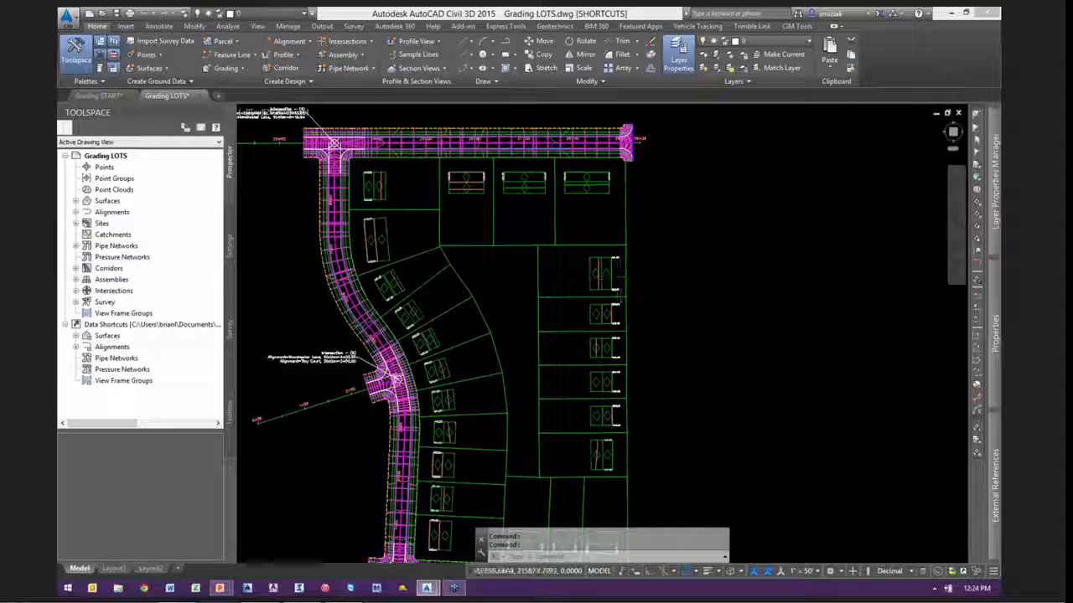
scroll(625, 275, up, 5)
scroll(628, 270, down, 2)
mouse_move(630, 269)
middle_down()
mouse_move(625, 280)
mouse_move(617, 256)
middle_up()
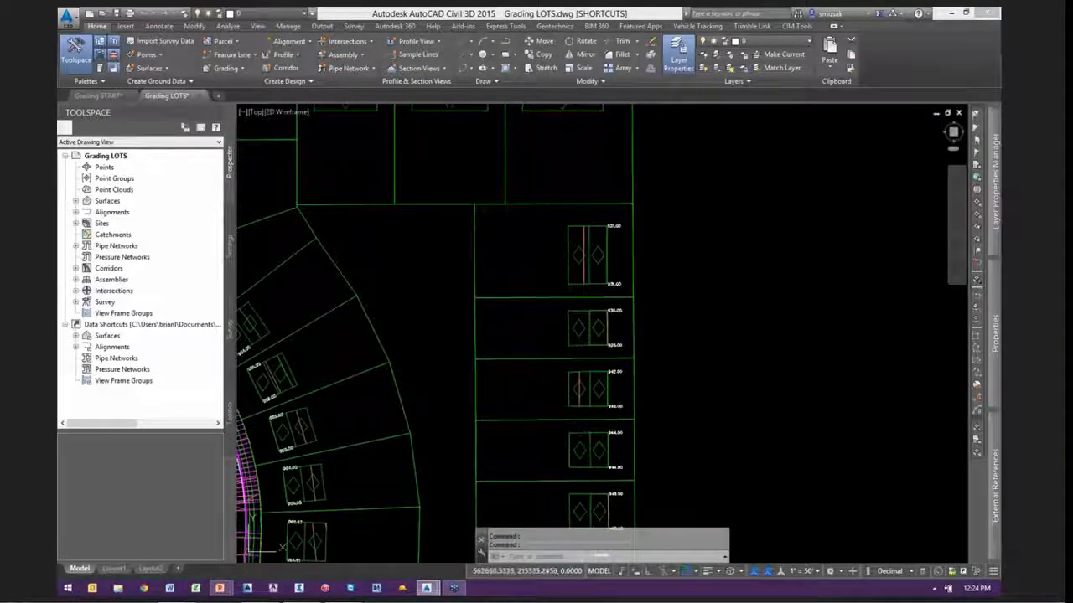
scroll(620, 289, up, 5)
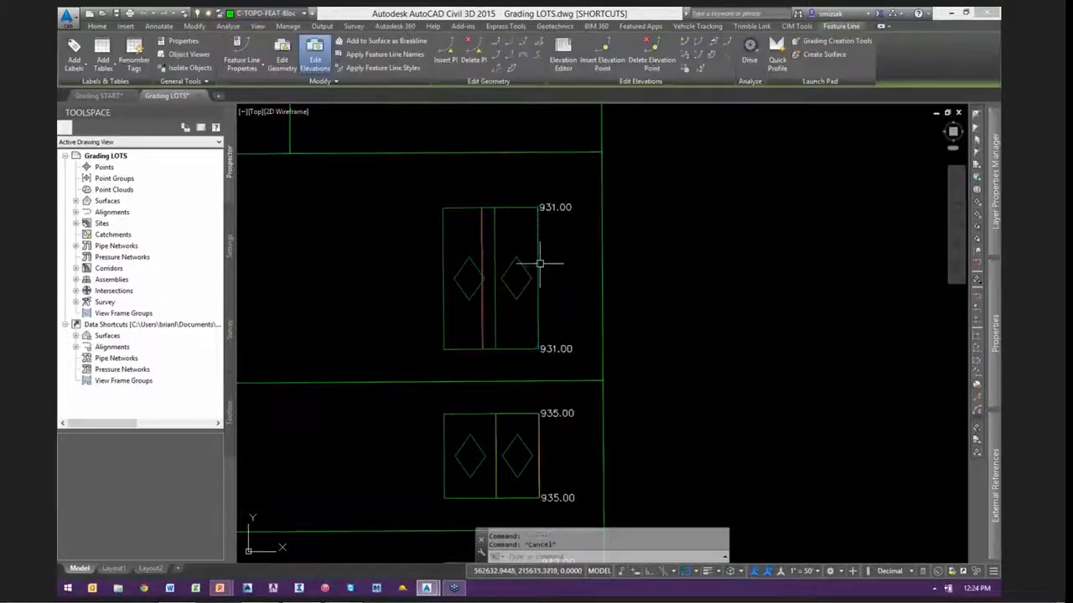
Sort the layer list by freeze state and thaw the layer C-TOPO-FEAT-EAST PADS
scroll(566, 279, down, 3)
text(la)
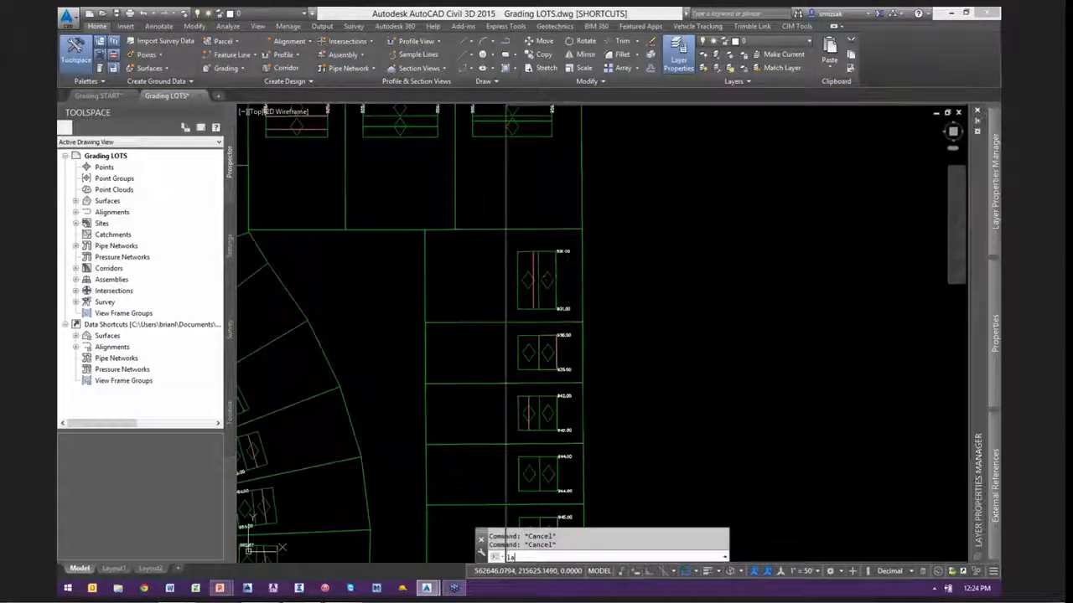
key(Return)
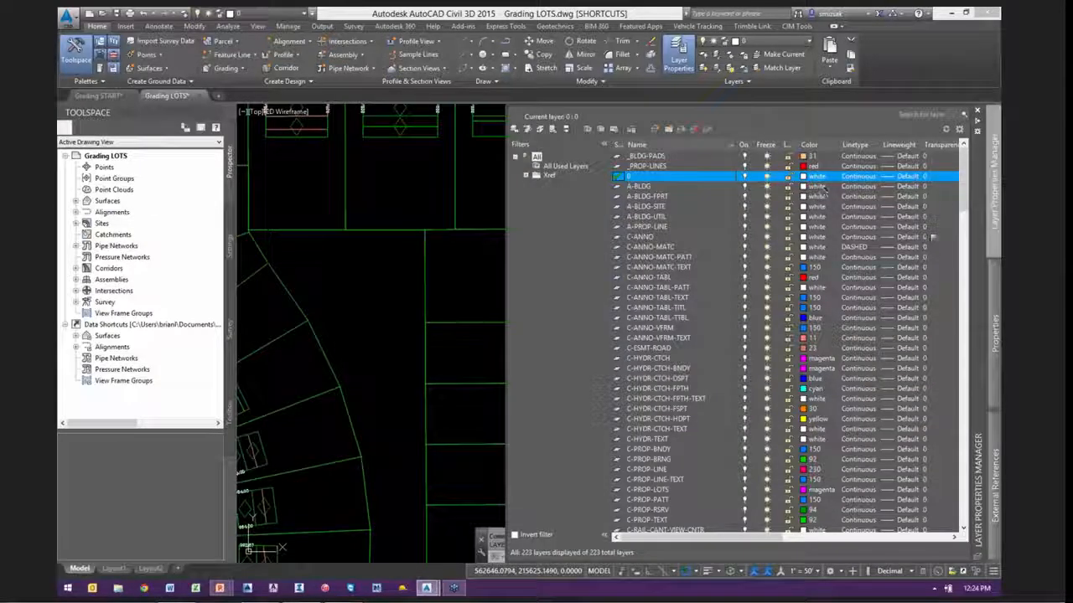
click(766, 146)
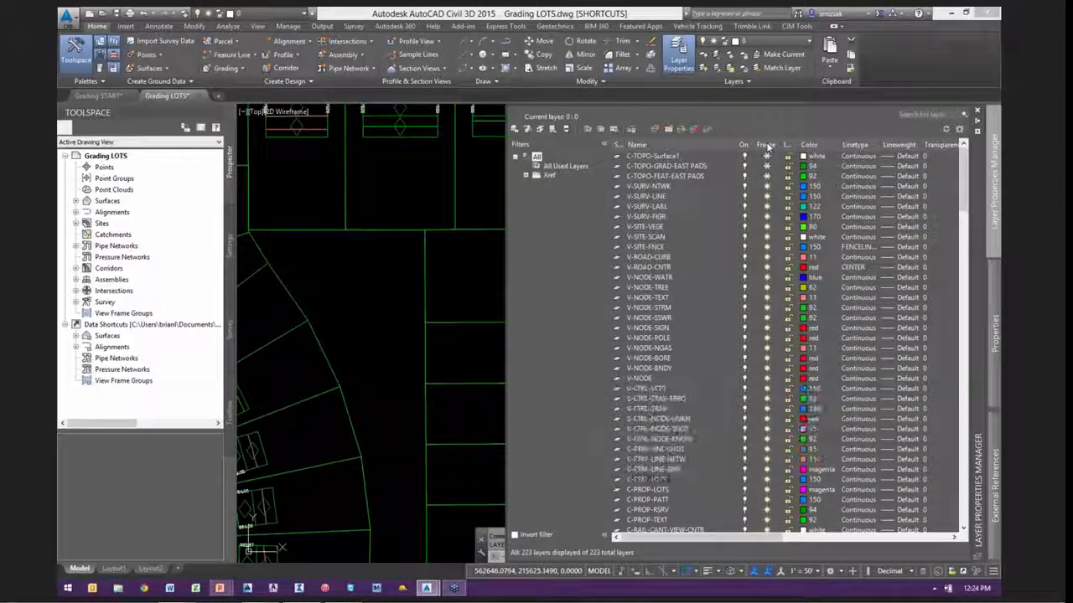
click(767, 176)
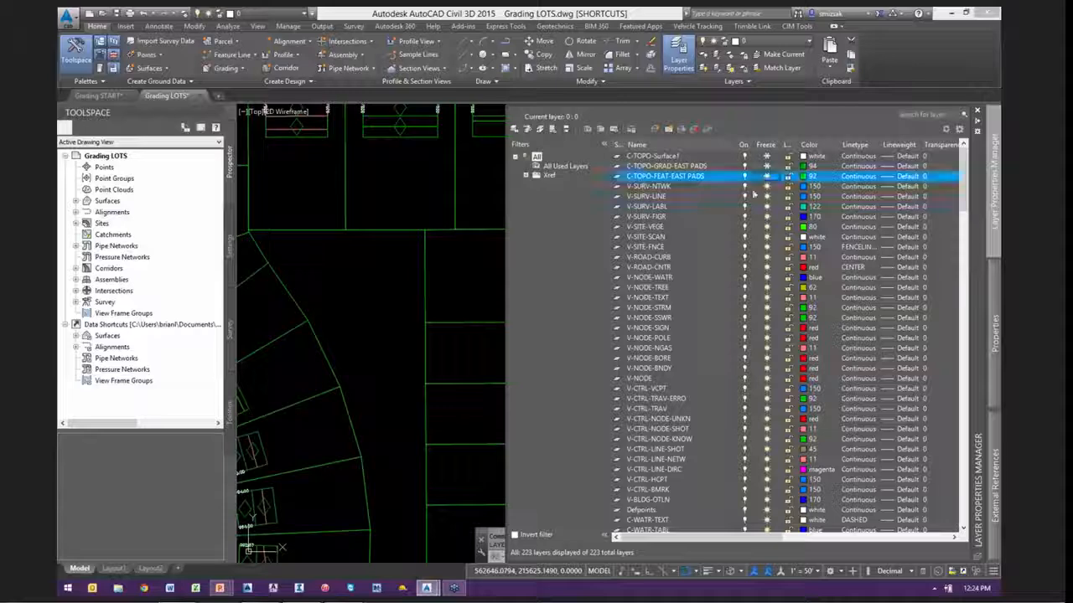
scroll(347, 275, down, 2)
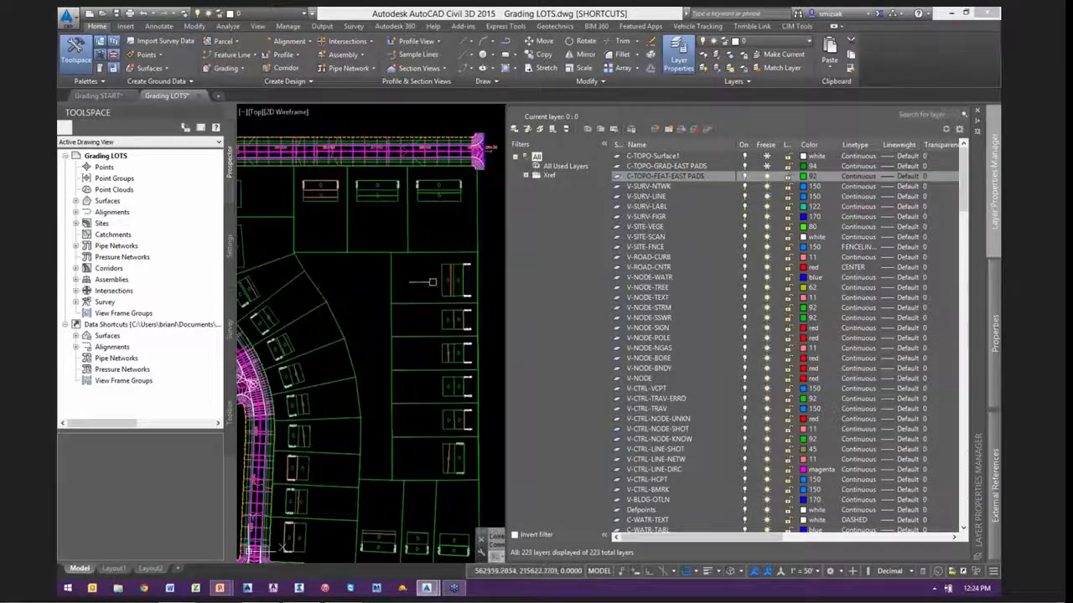
Thaw the layers C-TOPO-GRAD-EAST PADS and C-TOPO-Surface1
scroll(482, 276, up, 3)
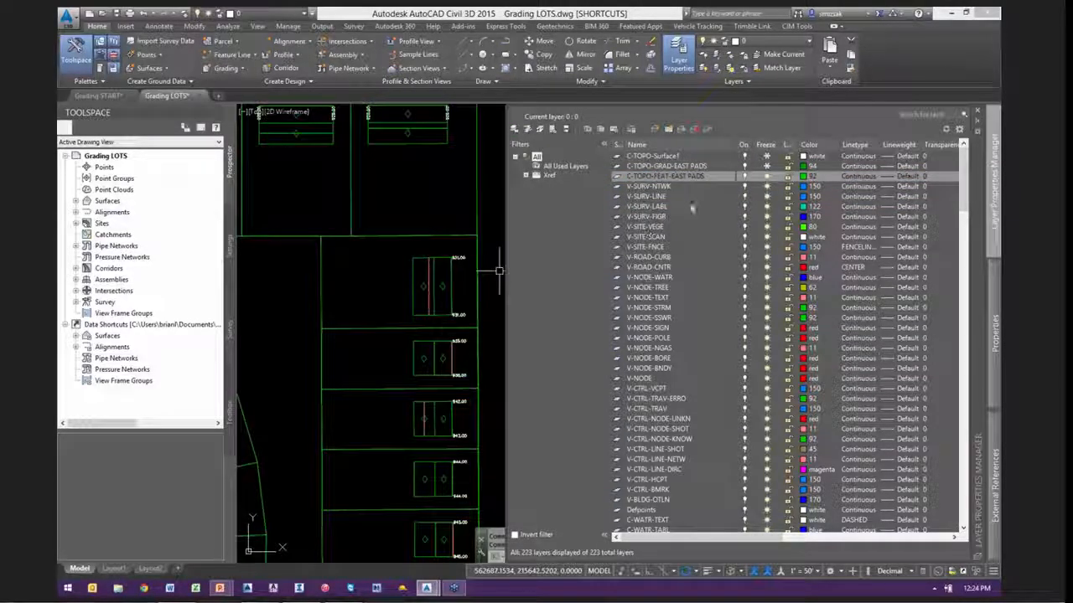
click(767, 166)
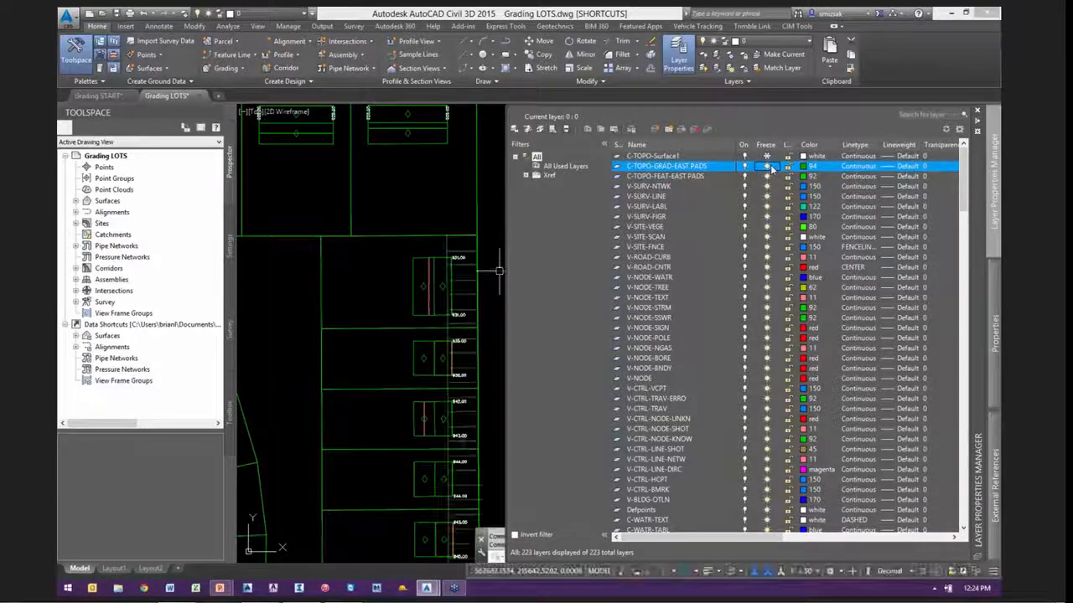
click(765, 156)
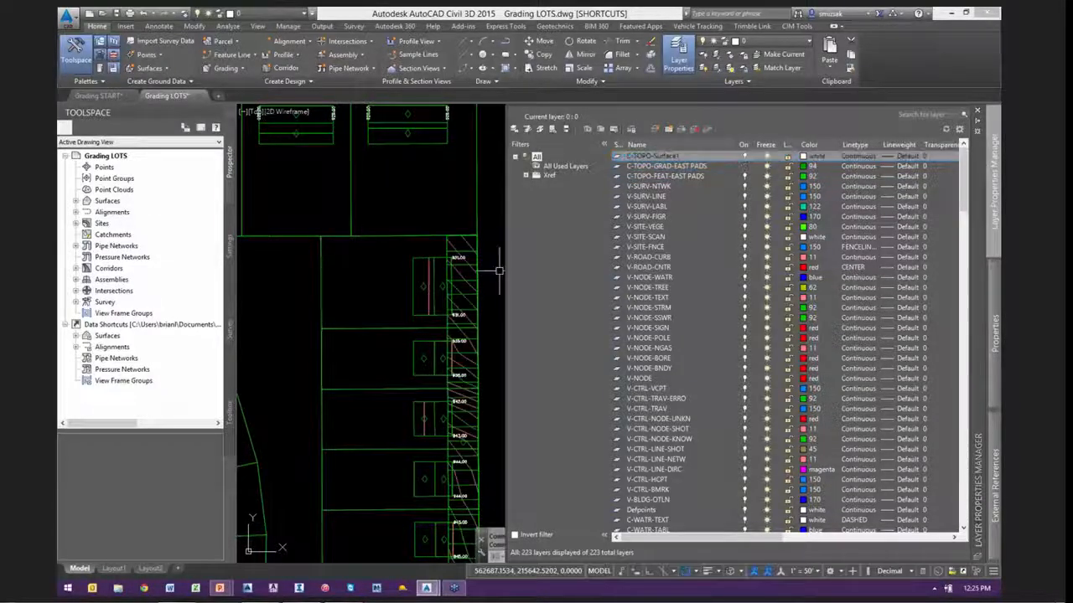
Send the block feature line along the east boundary to the back of the display order
scroll(484, 228, up, 3)
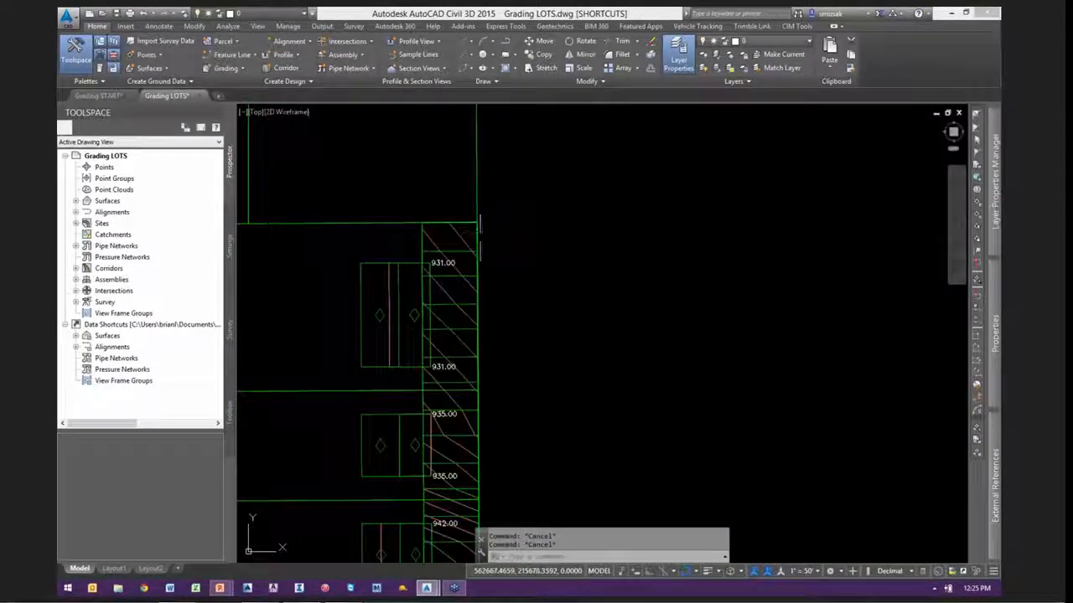
click(478, 240)
scroll(528, 226, down, 3)
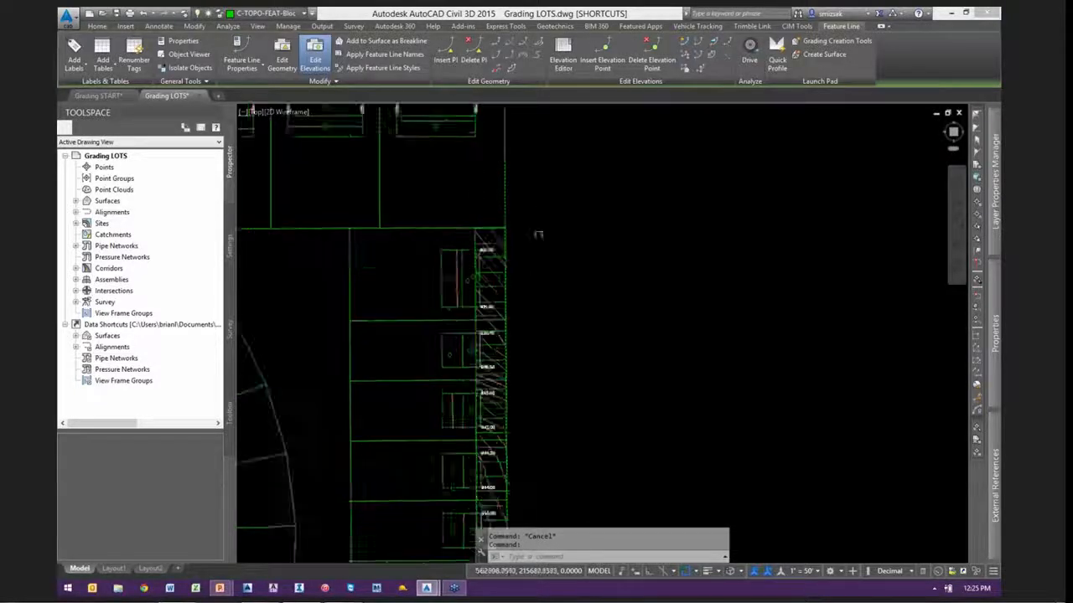
right_click(550, 210)
mouse_move(605, 278)
click(697, 292)
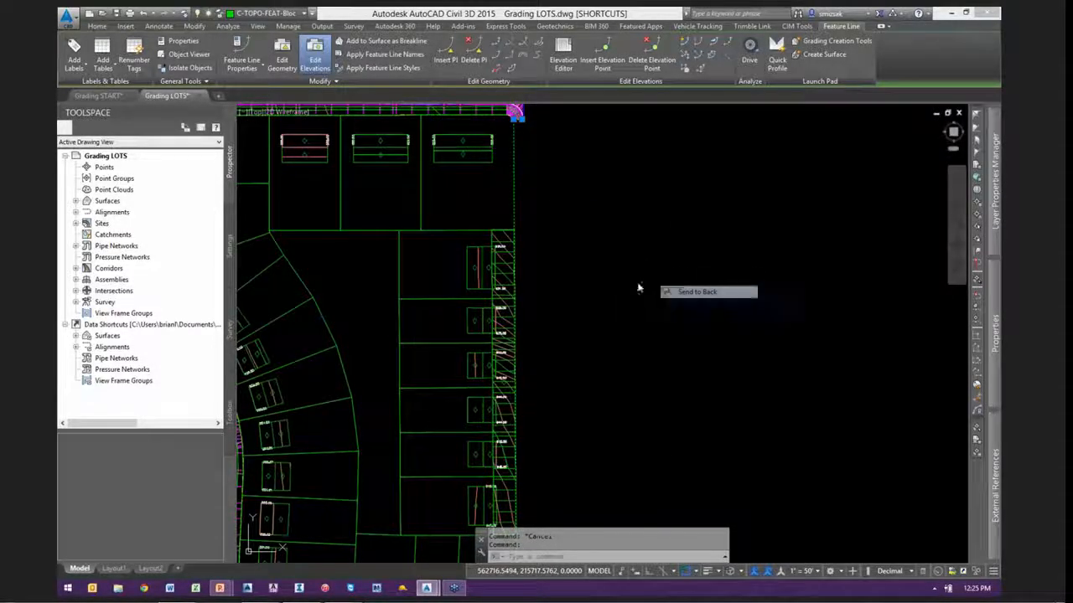
Send the surface Surface1 along the east lots to the back of the display order
scroll(517, 236, up, 3)
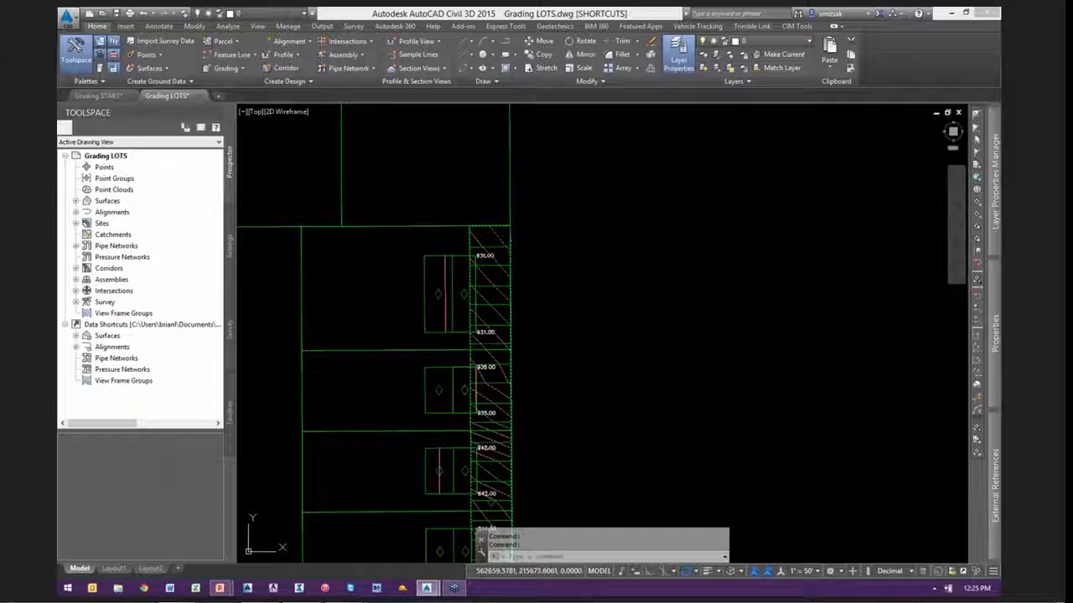
click(509, 239)
right_click(543, 228)
mouse_move(591, 299)
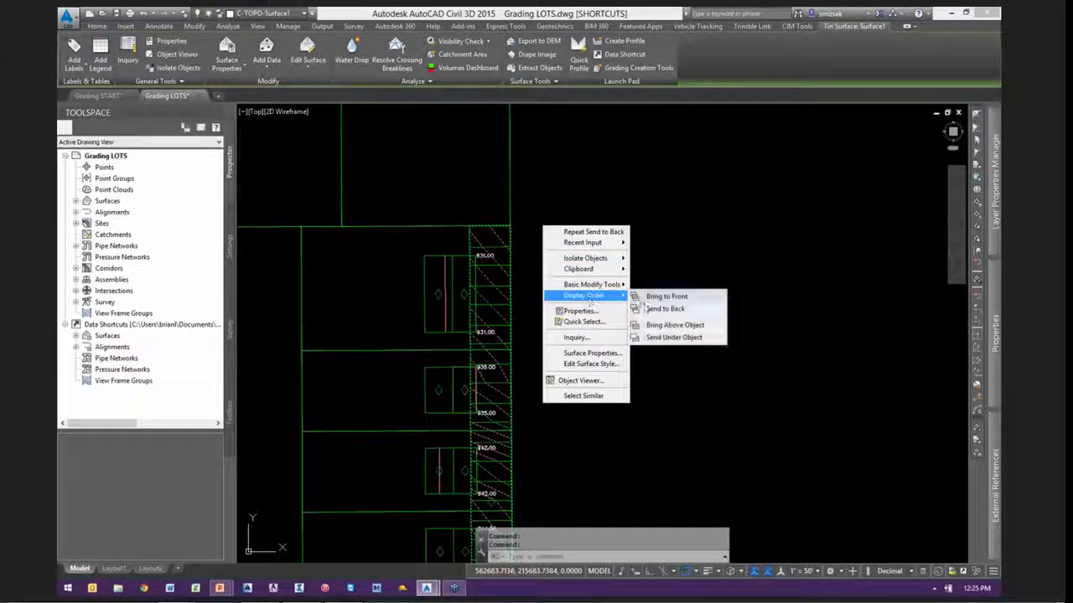
click(648, 308)
Select the feature line on the east boundary and examine its points along all the east lots, then clear the selection
scroll(514, 244, up, 2)
click(509, 238)
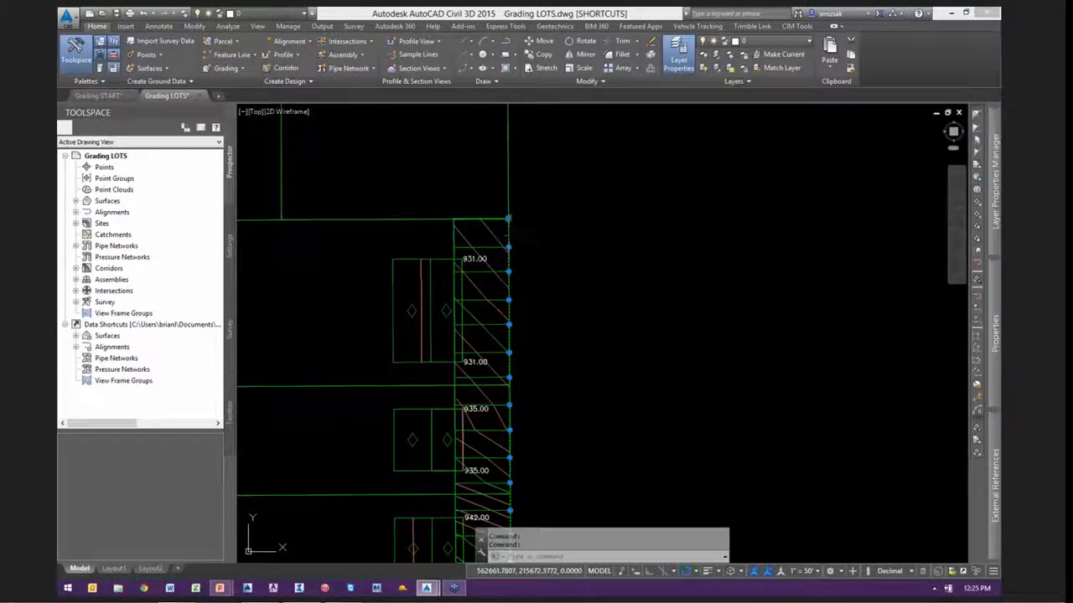
scroll(594, 363, down, 3)
scroll(558, 230, up, 2)
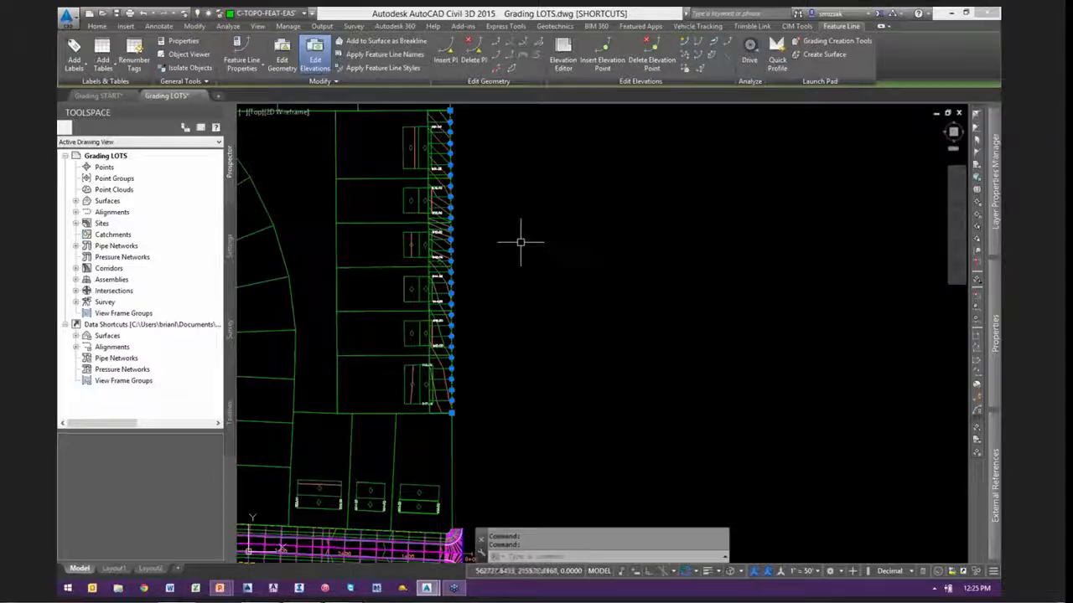
middle_drag(496, 223, 518, 325)
scroll(473, 232, up, 2)
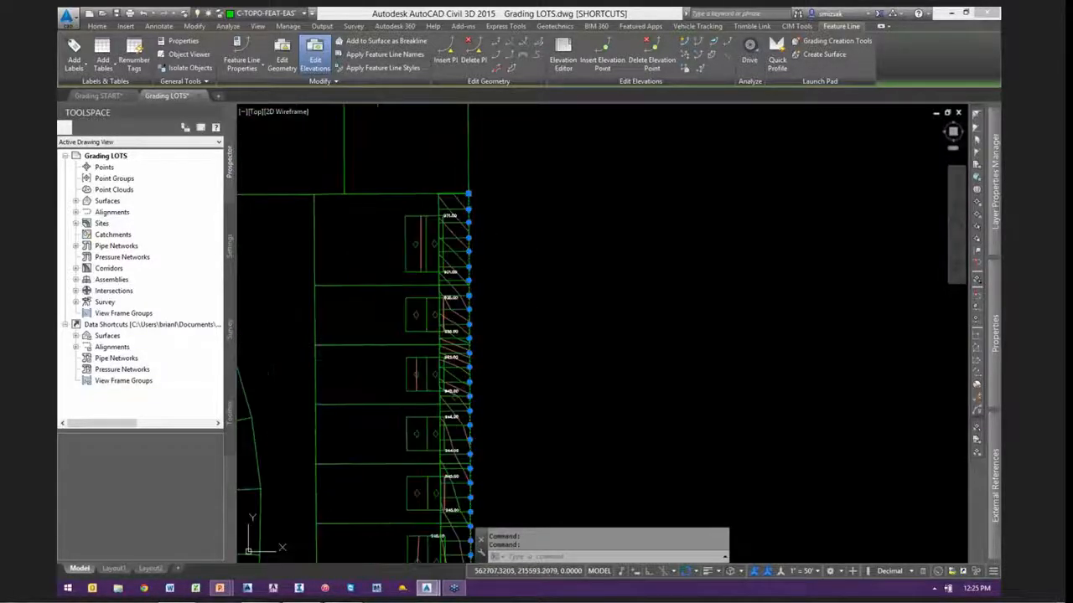
middle_drag(514, 255, 536, 193)
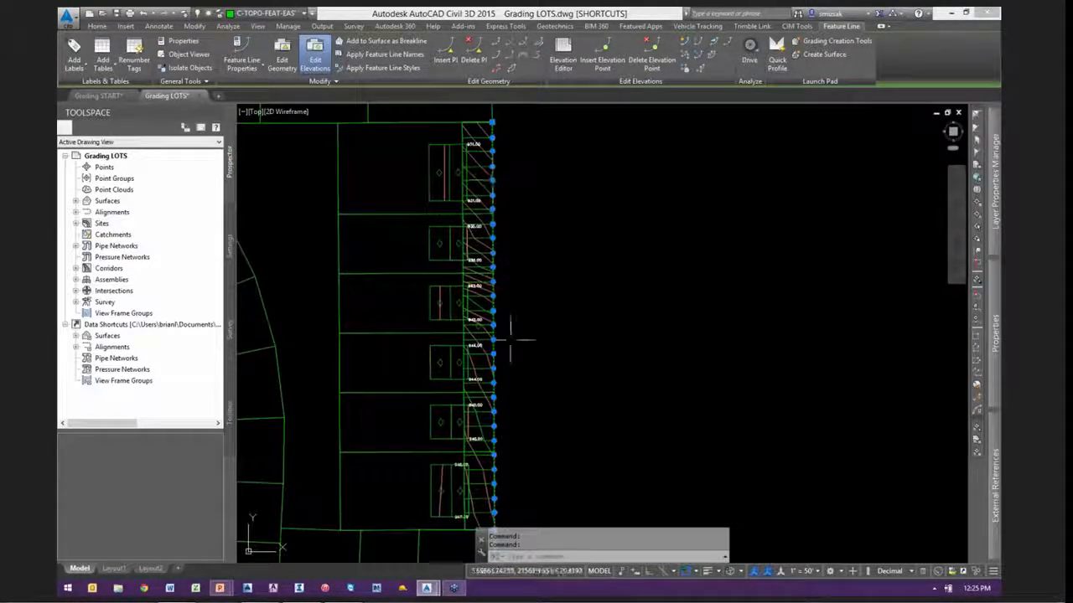
middle_drag(503, 414, 481, 295)
scroll(451, 372, up, 3)
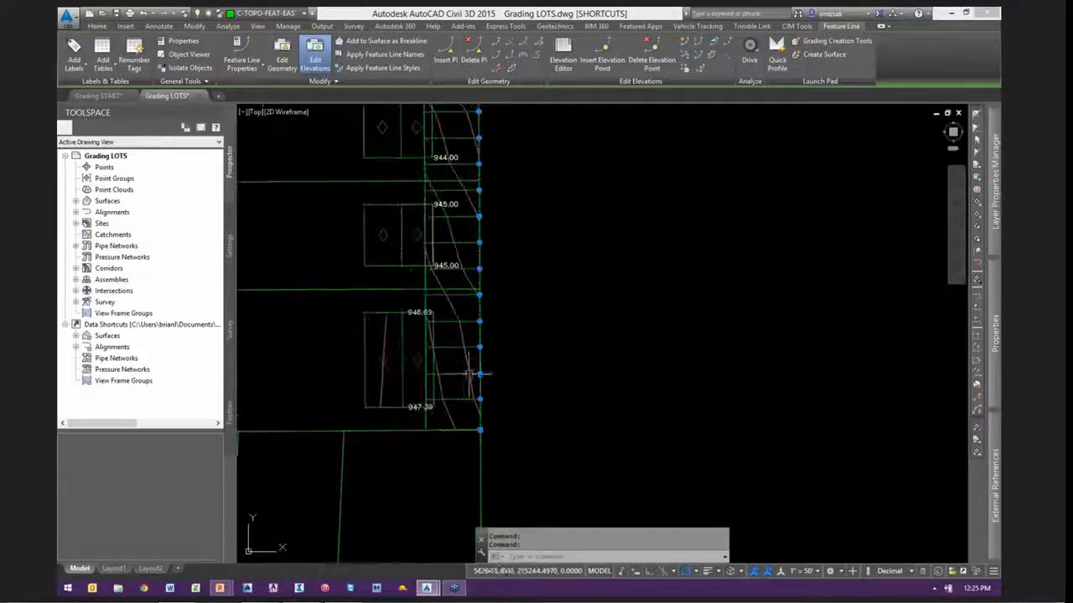
scroll(476, 377, up, 1)
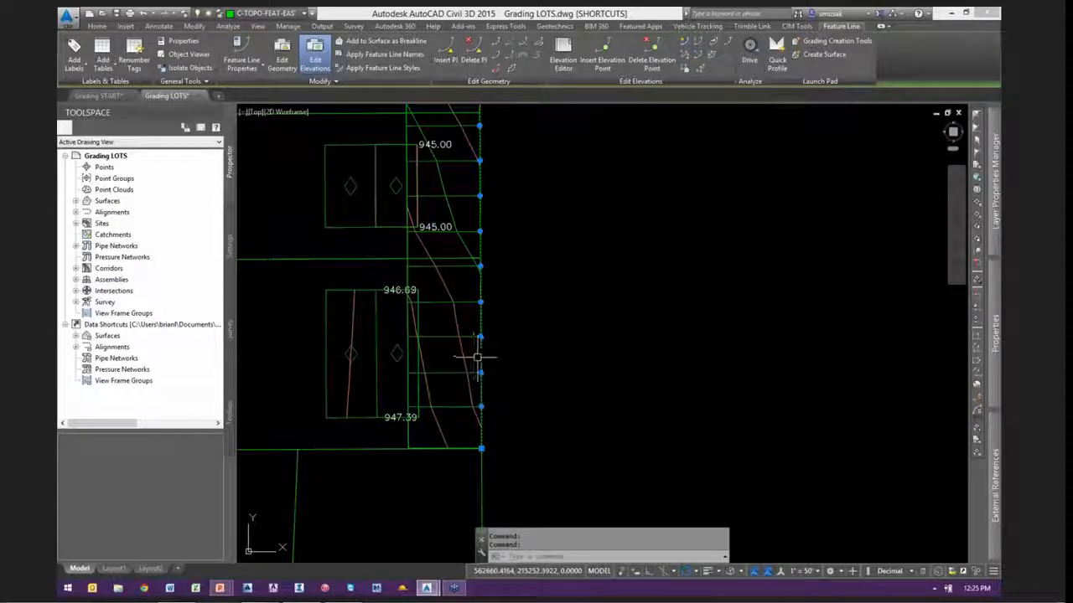
key(Escape)
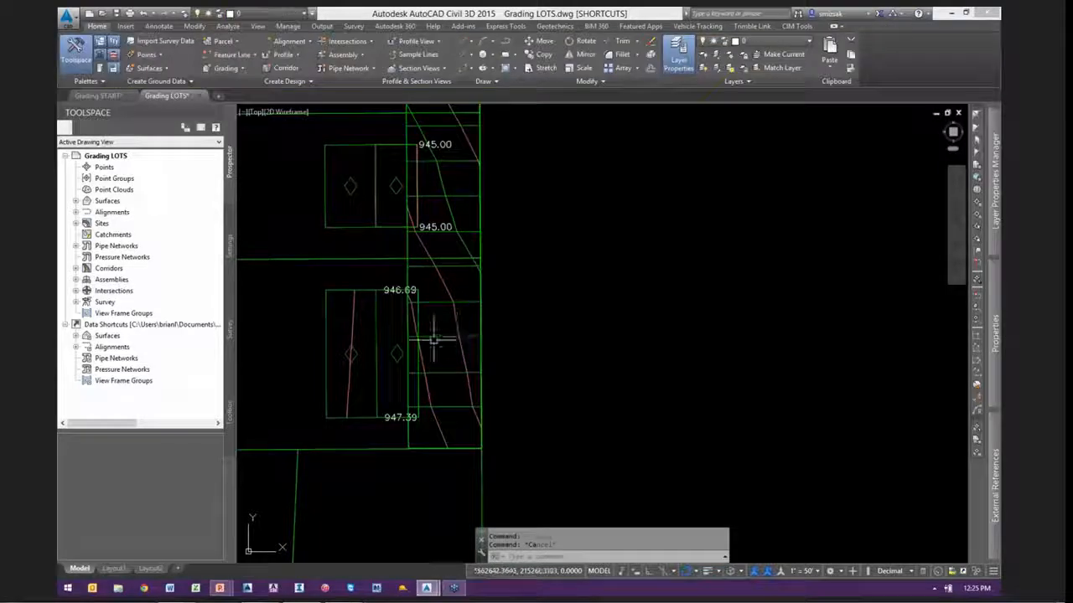
Edit the east boundary grading to a distance of 13.77 ft, accepting the 5.00% grade
click(433, 339)
scroll(445, 380, down, 4)
middle_drag(465, 227, 498, 409)
scroll(472, 306, up, 5)
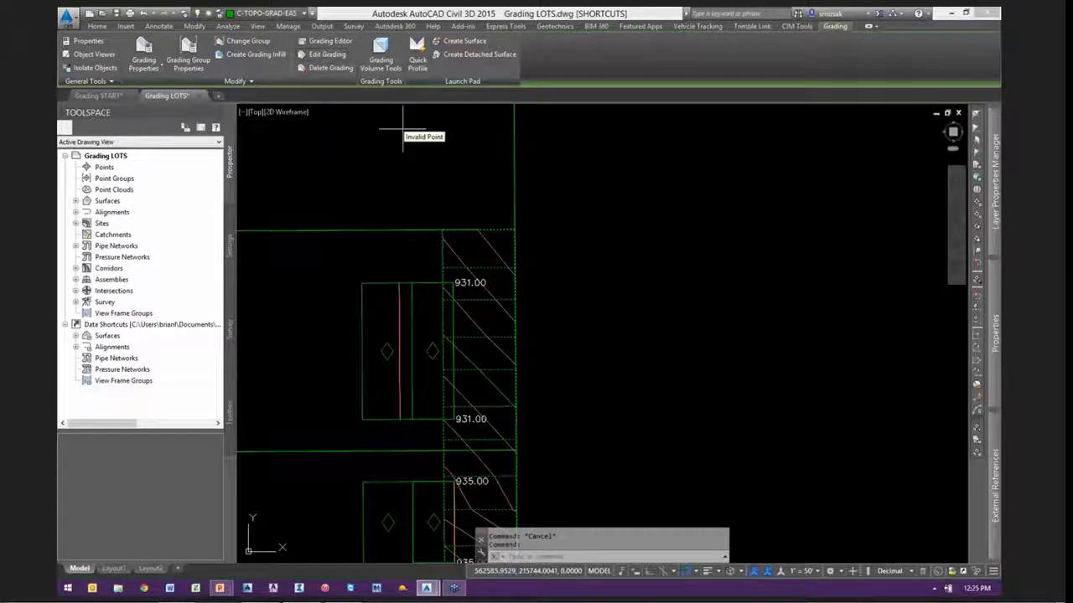
key(Return)
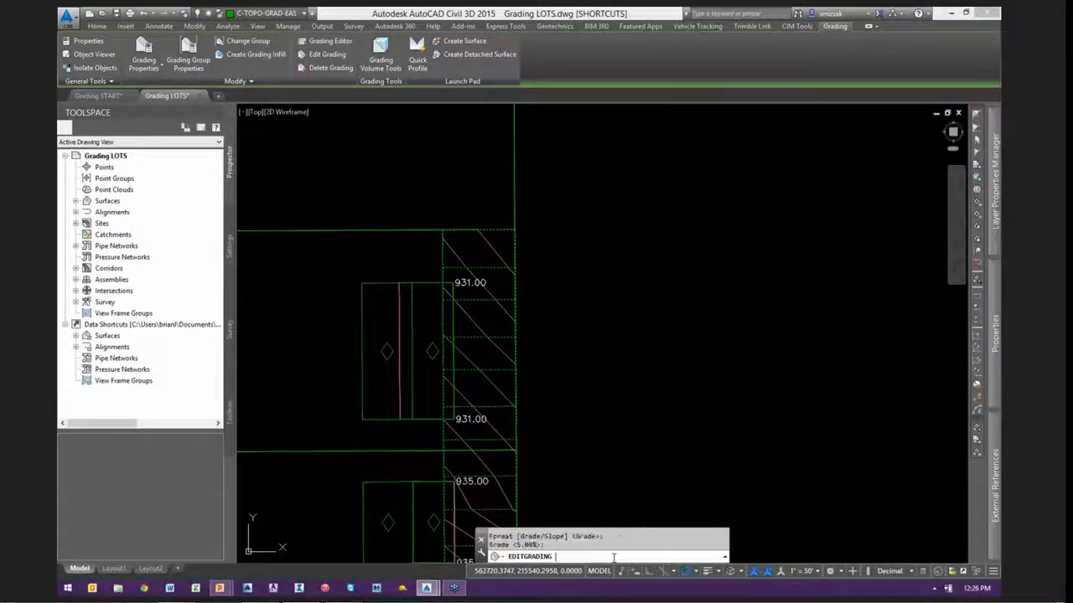
key(Return)
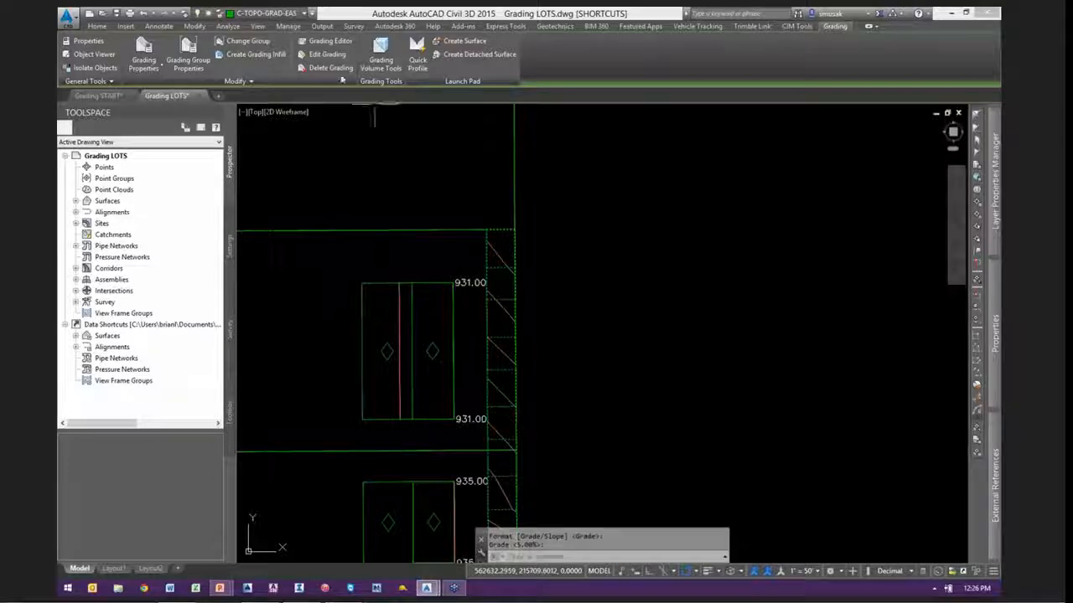
Edit the east boundary grading's distance so the strip reaches just inside the pads' east edges, accepting the 5.00% grade
click(327, 54)
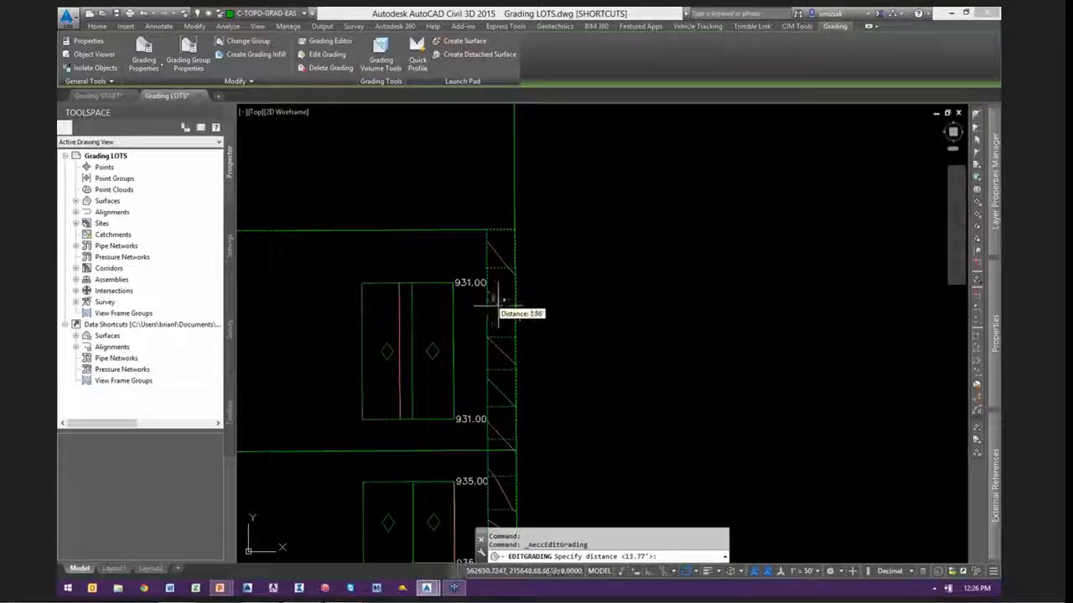
click(440, 319)
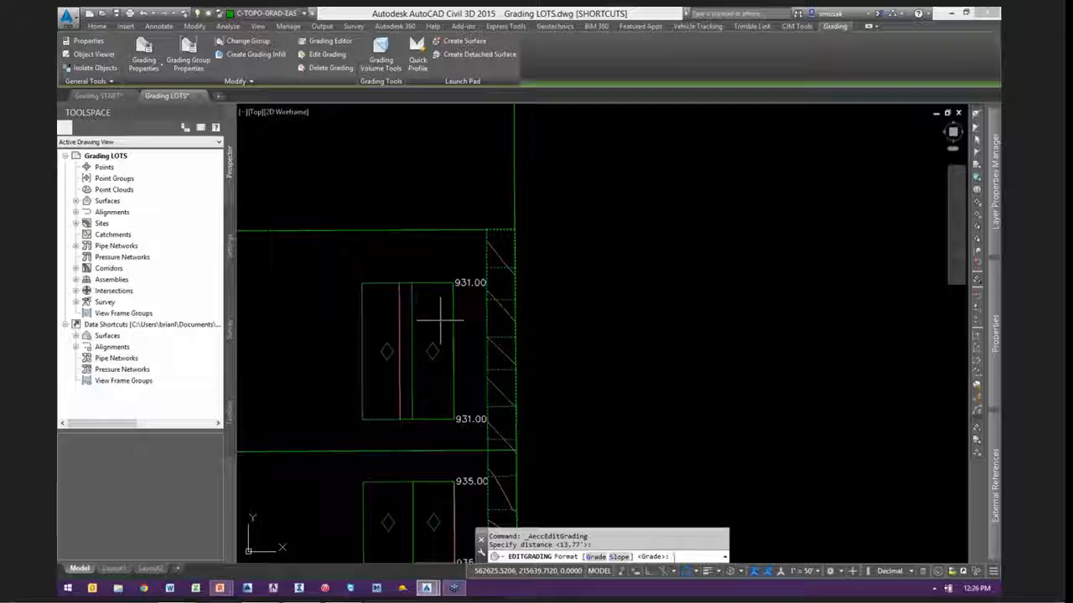
key(Return)
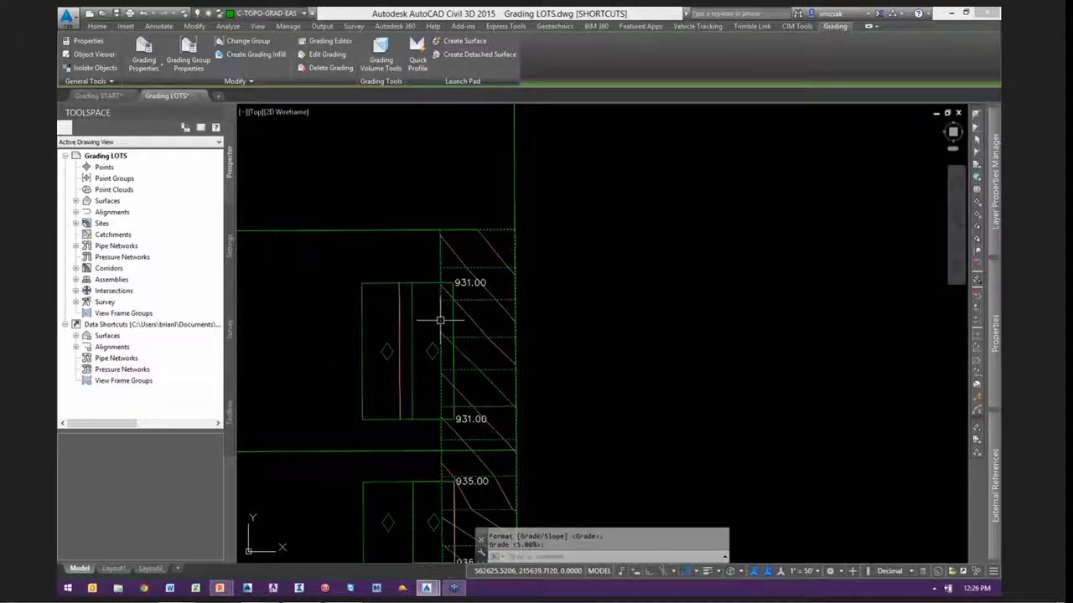
key(Escape)
key(Escape)
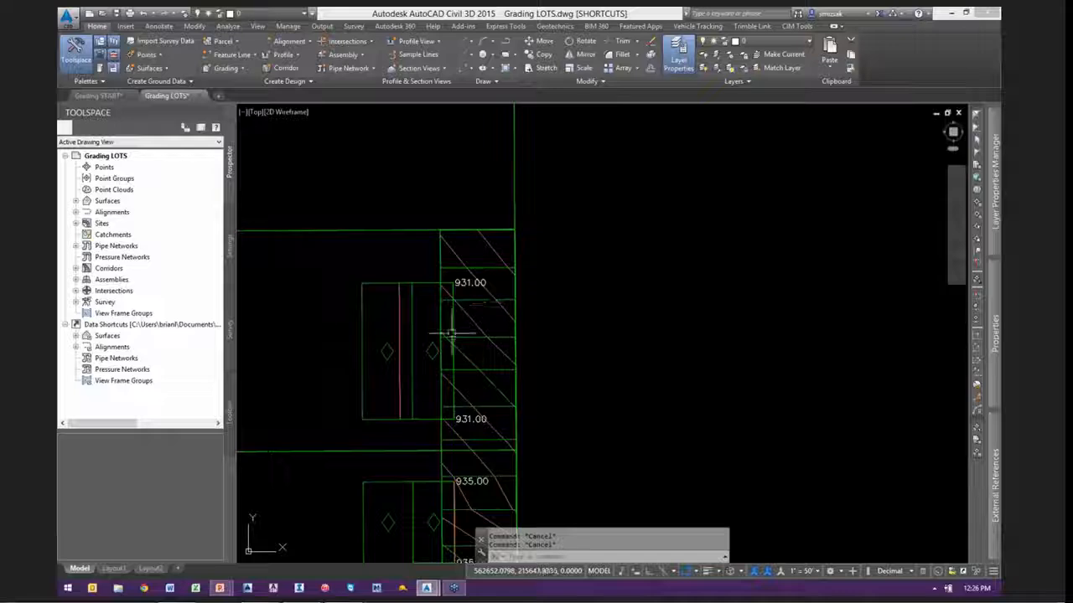
Select the east edge feature line of the northernmost east pad and examine how the grading strip meets the pads
middle_drag(451, 333, 443, 307)
click(446, 264)
scroll(460, 274, down, 1)
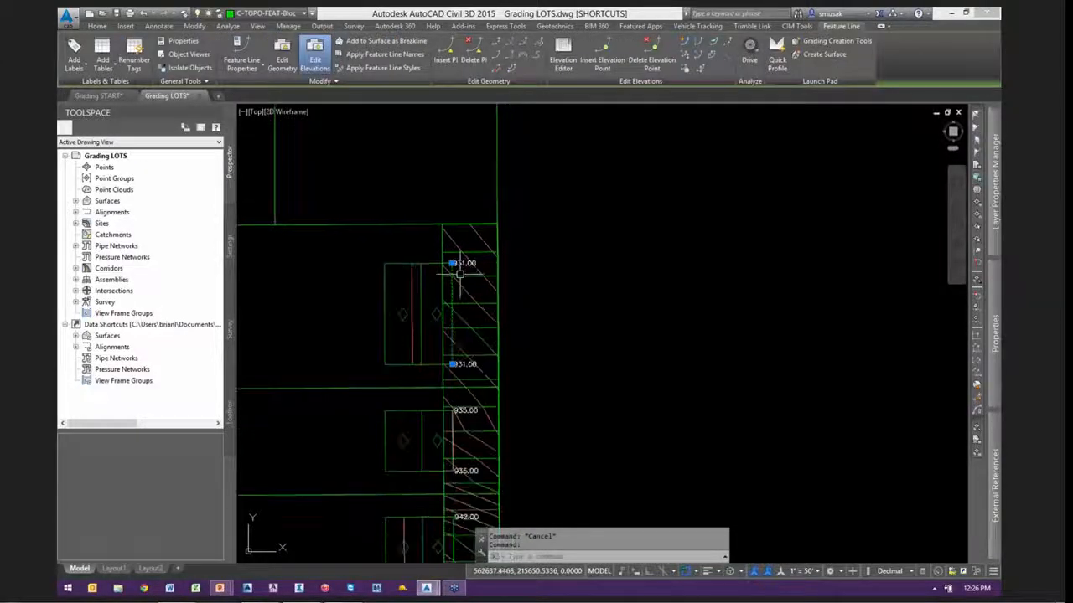
scroll(460, 274, down, 4)
middle_drag(464, 410, 495, 476)
scroll(451, 394, up, 2)
scroll(451, 394, up, 3)
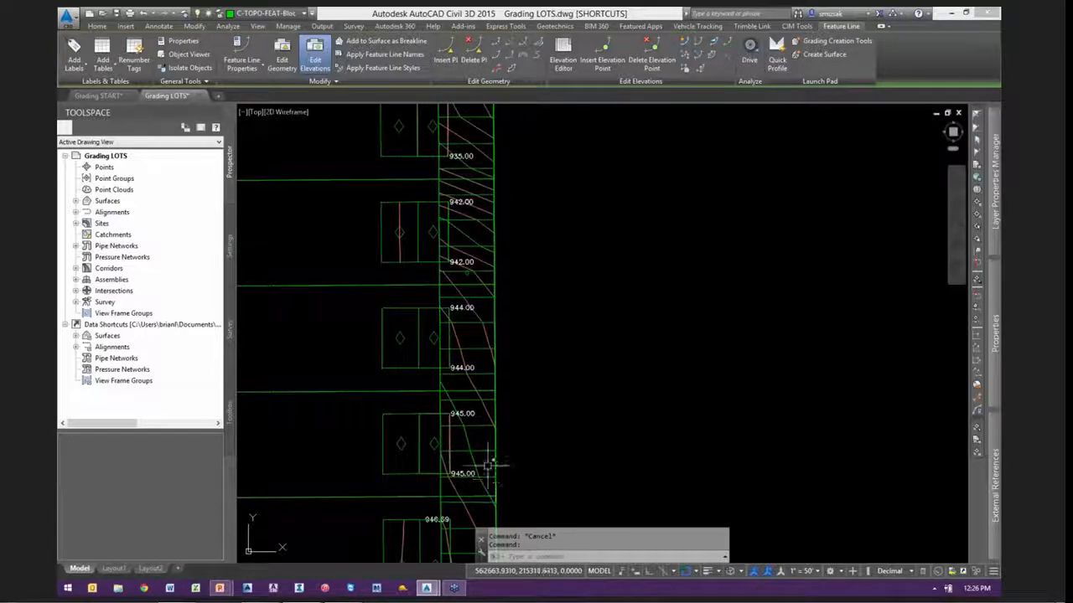
scroll(487, 464, down, 3)
middle_drag(531, 264, 584, 309)
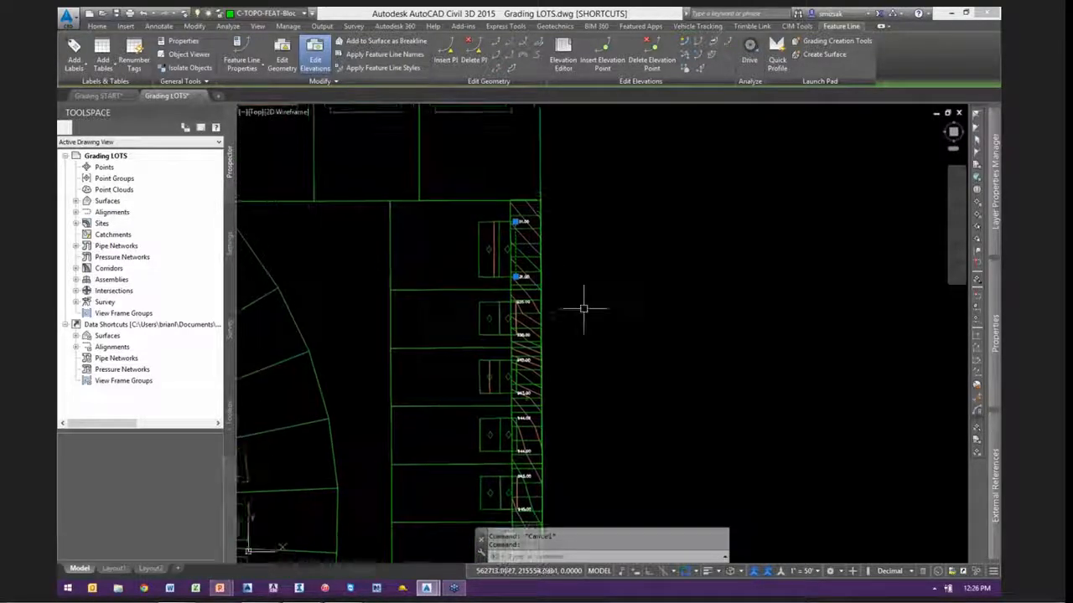
Clear the selection and review the whole block's pads together with the grading strip behind the east lots
key(XF86AudioLowerVolume)
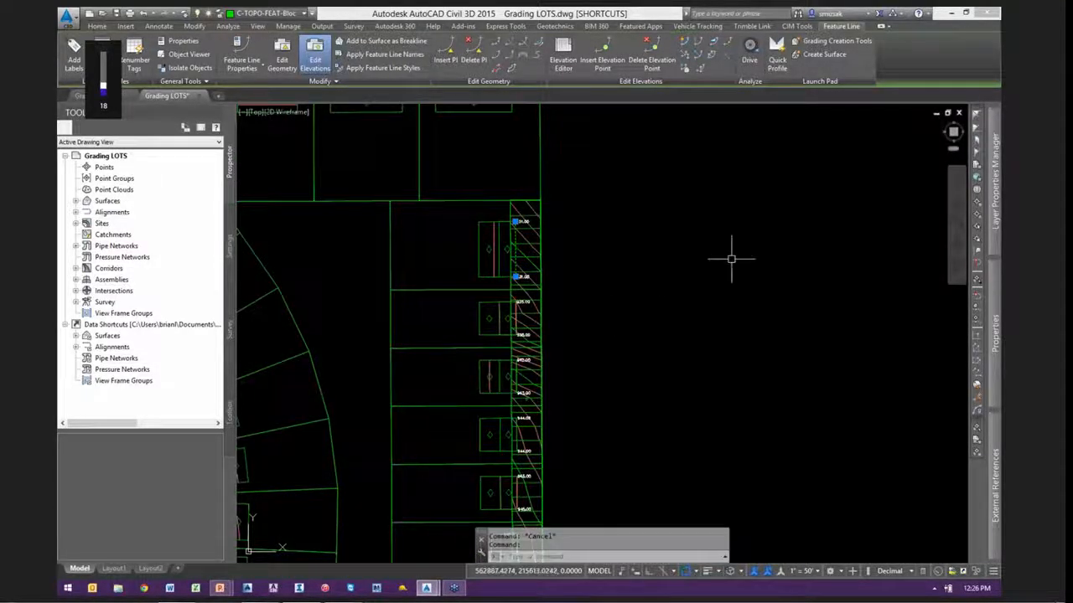
scroll(731, 259, down, 3)
key(Escape)
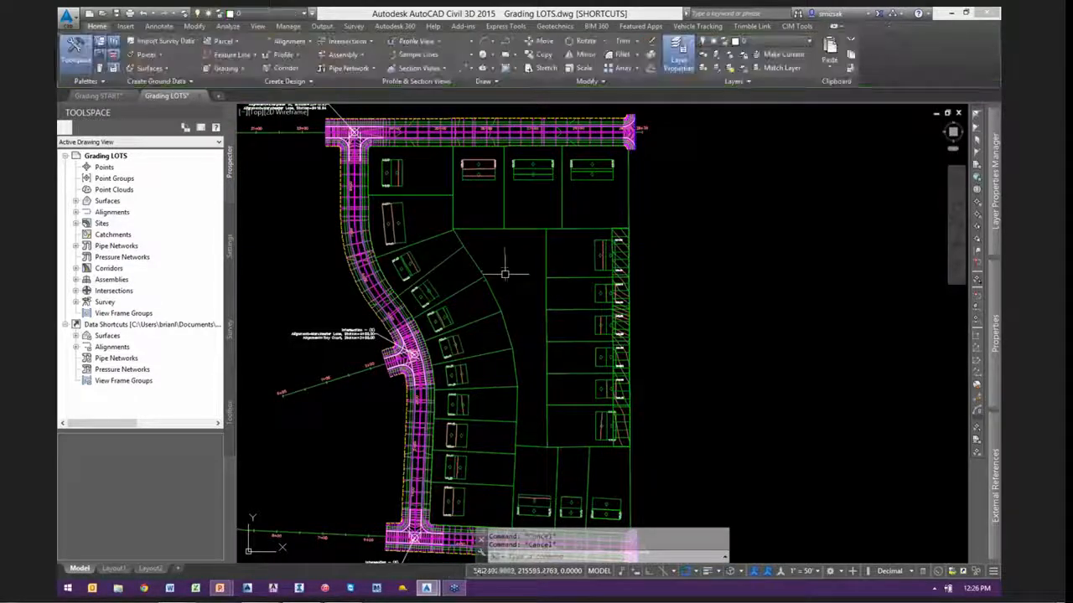
middle_drag(505, 273, 560, 256)
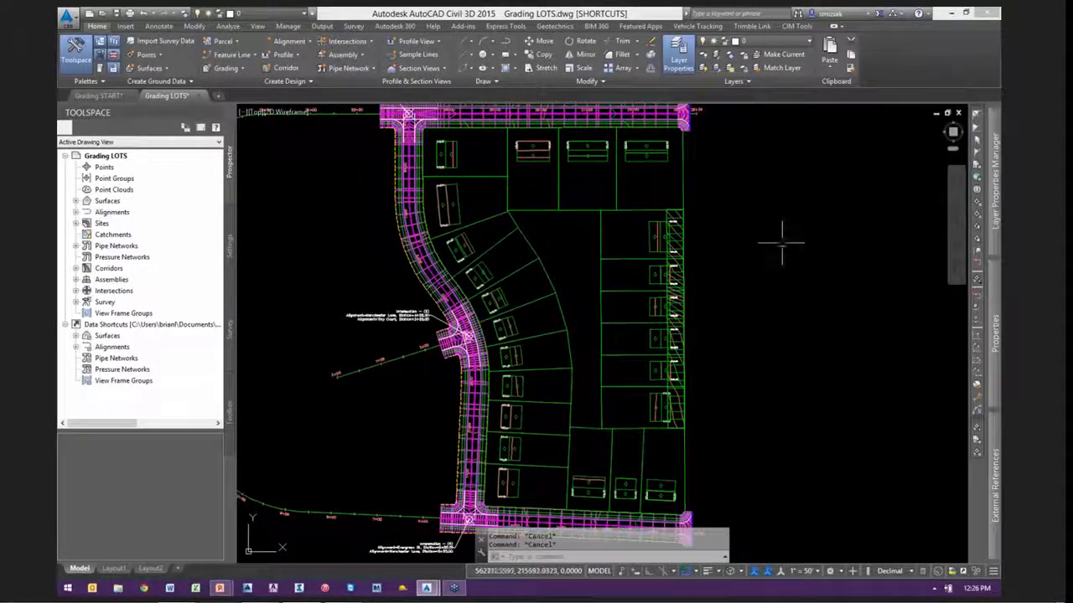
middle_drag(730, 299, 729, 305)
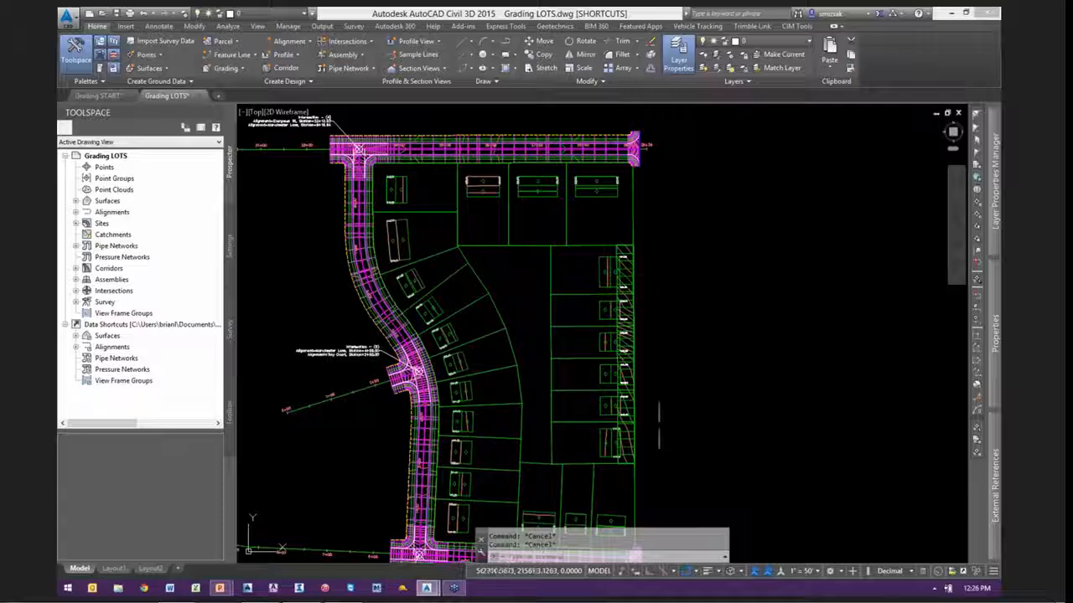
scroll(612, 457, up, 2)
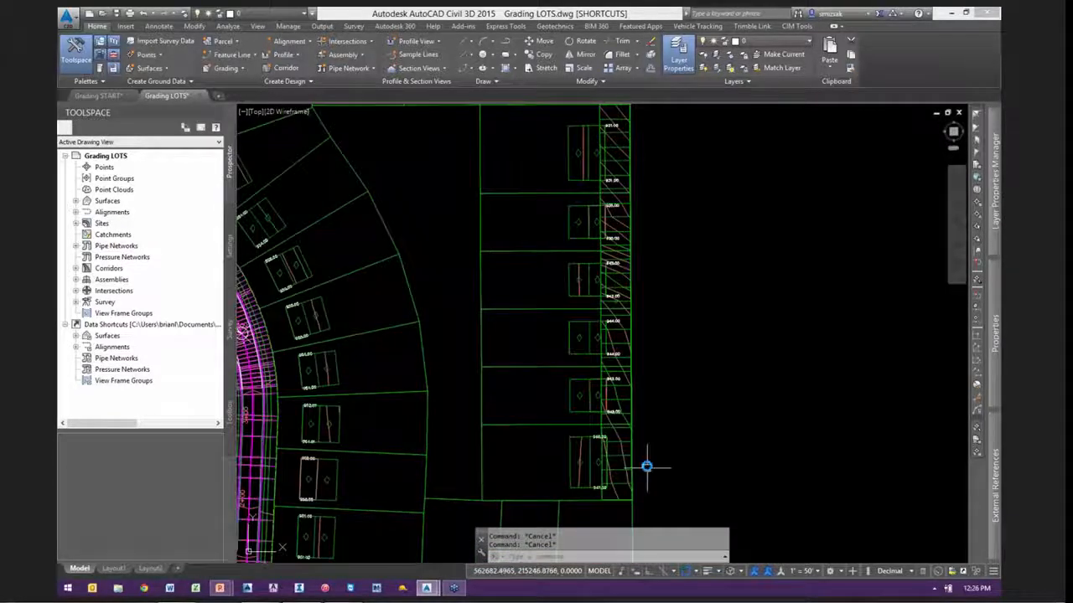
middle_drag(646, 467, 635, 427)
mouse_move(634, 329)
middle_down()
mouse_move(615, 376)
mouse_move(604, 371)
middle_up()
scroll(554, 224, up, 1)
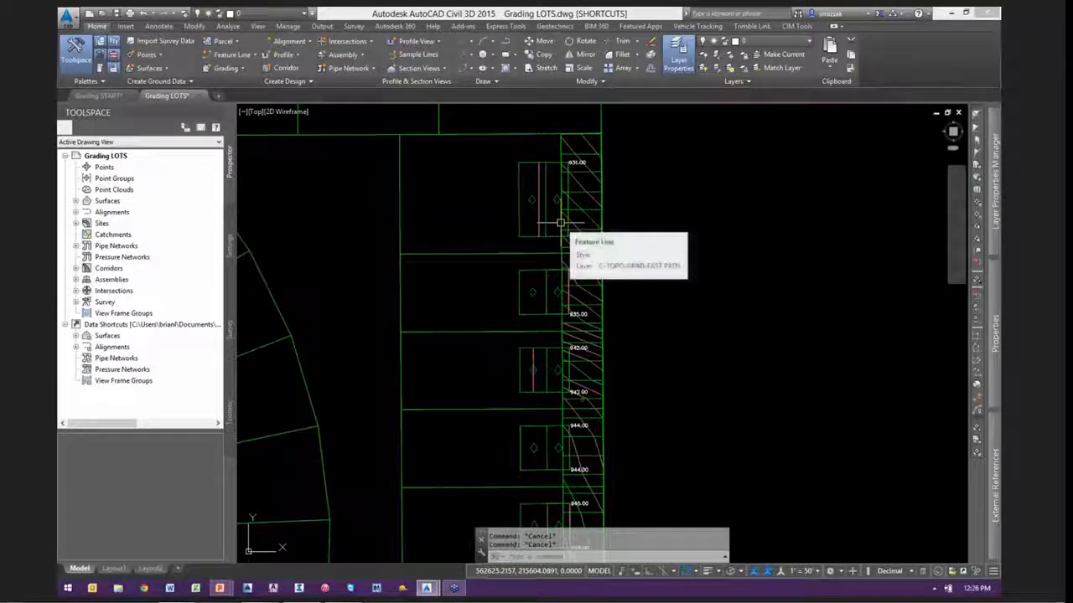
scroll(560, 225, down, 2)
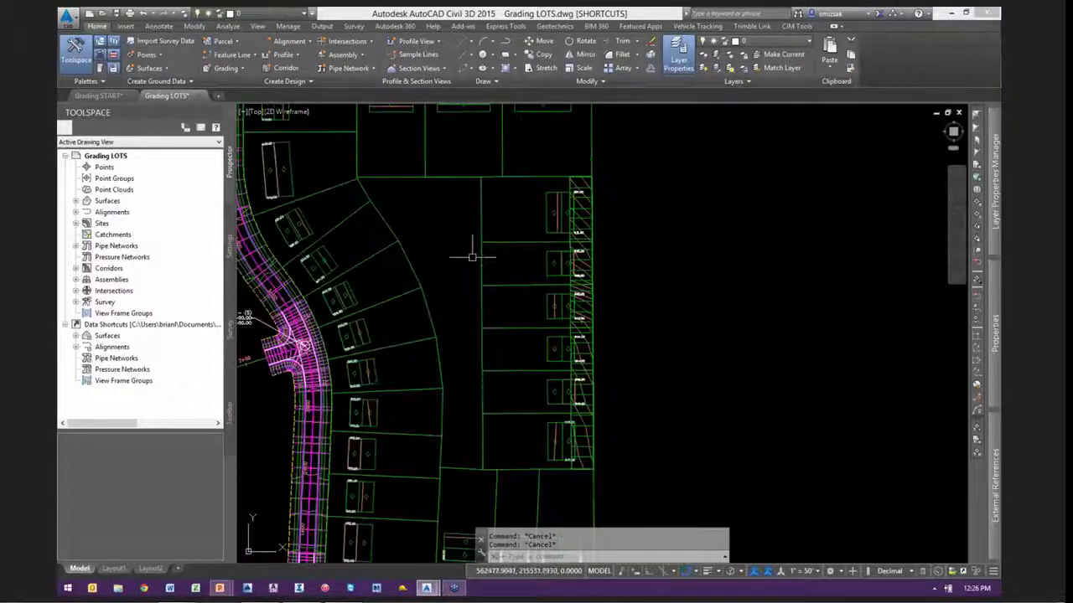
mouse_move(444, 244)
middle_down()
mouse_move(527, 259)
mouse_move(556, 244)
middle_up()
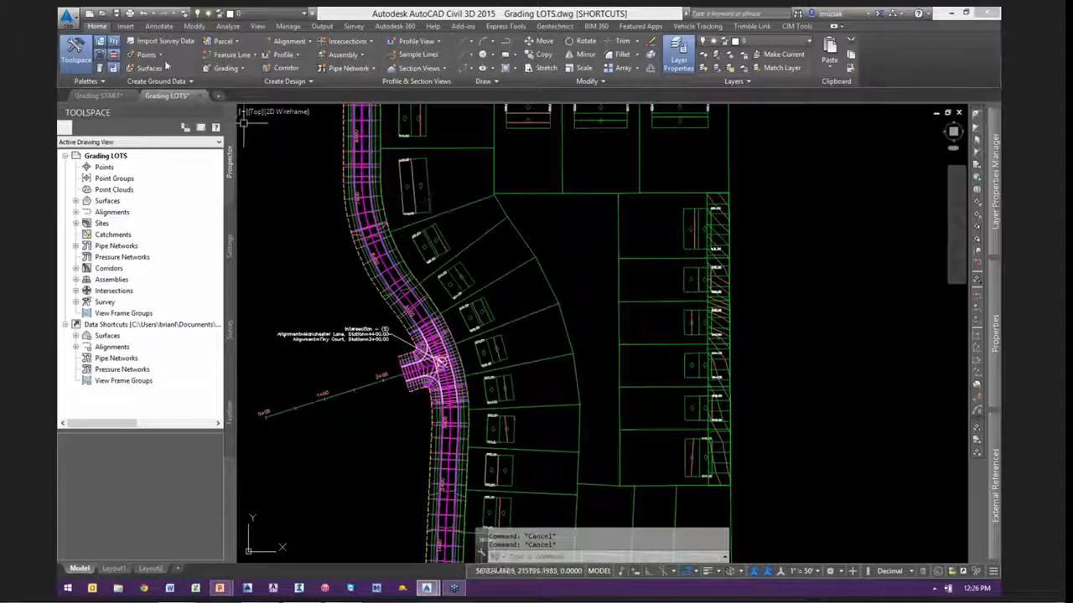
click(100, 16)
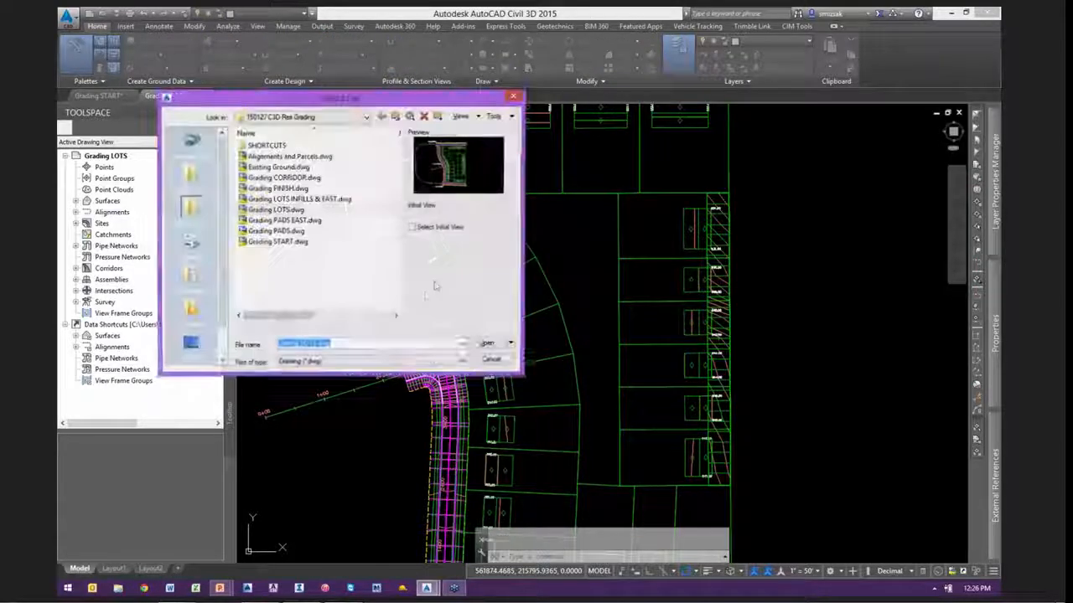
click(298, 222)
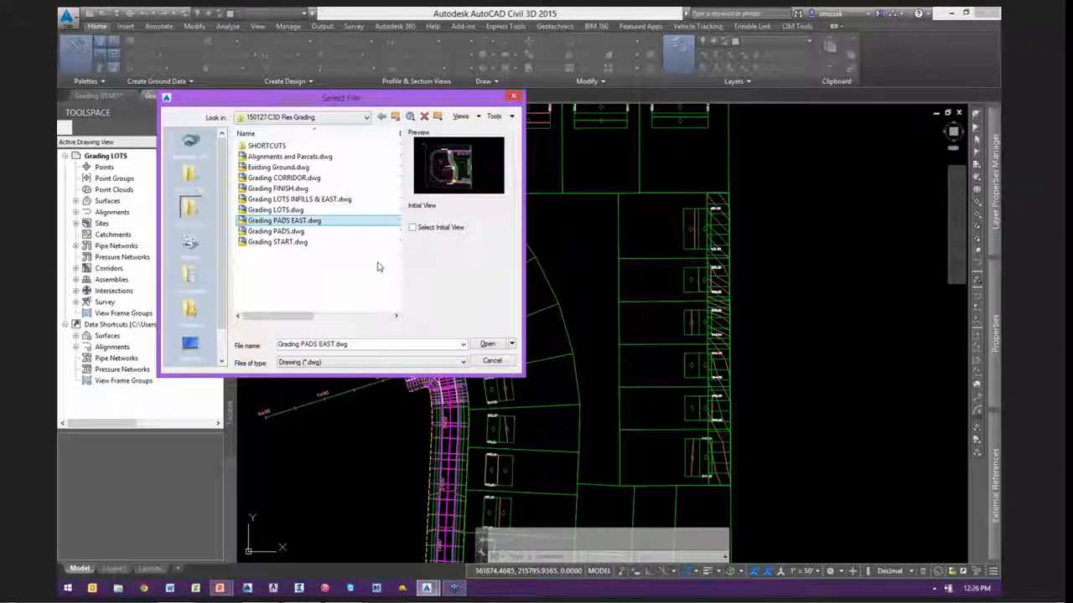
click(491, 361)
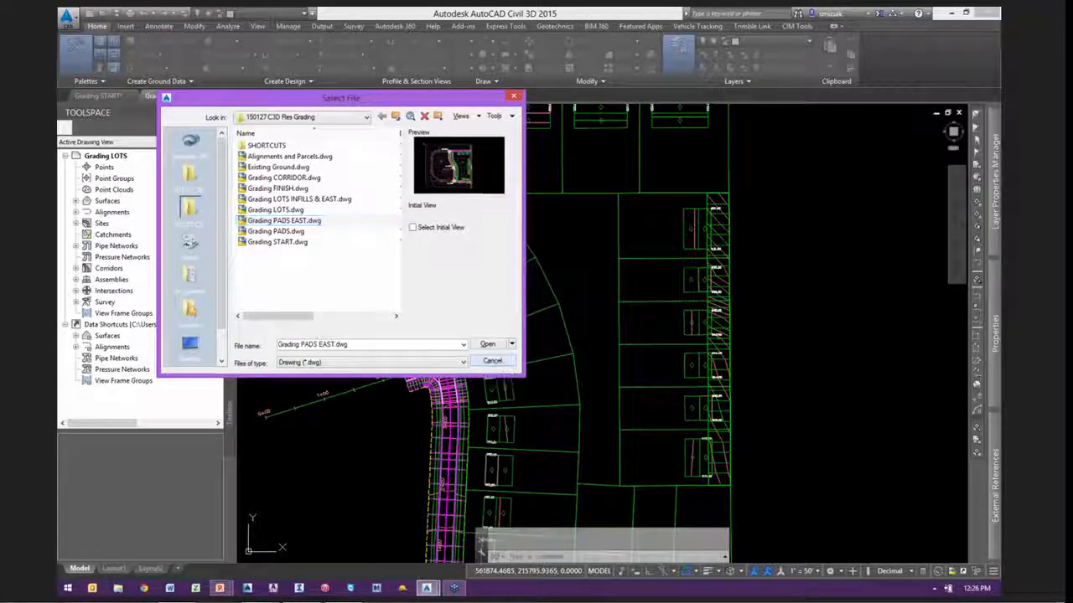
middle_drag(591, 305, 615, 425)
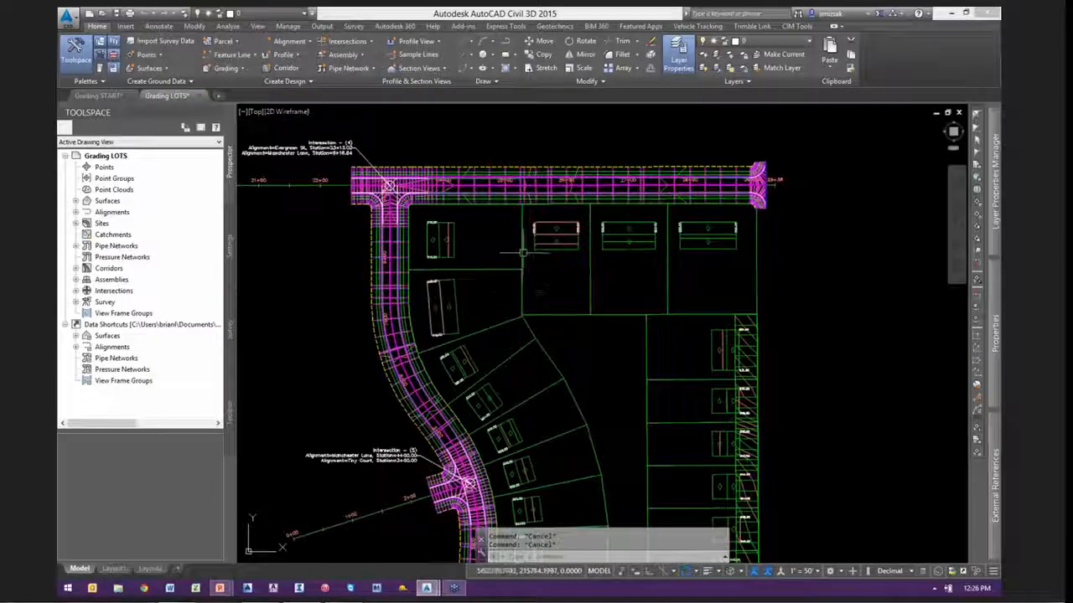
key(Escape)
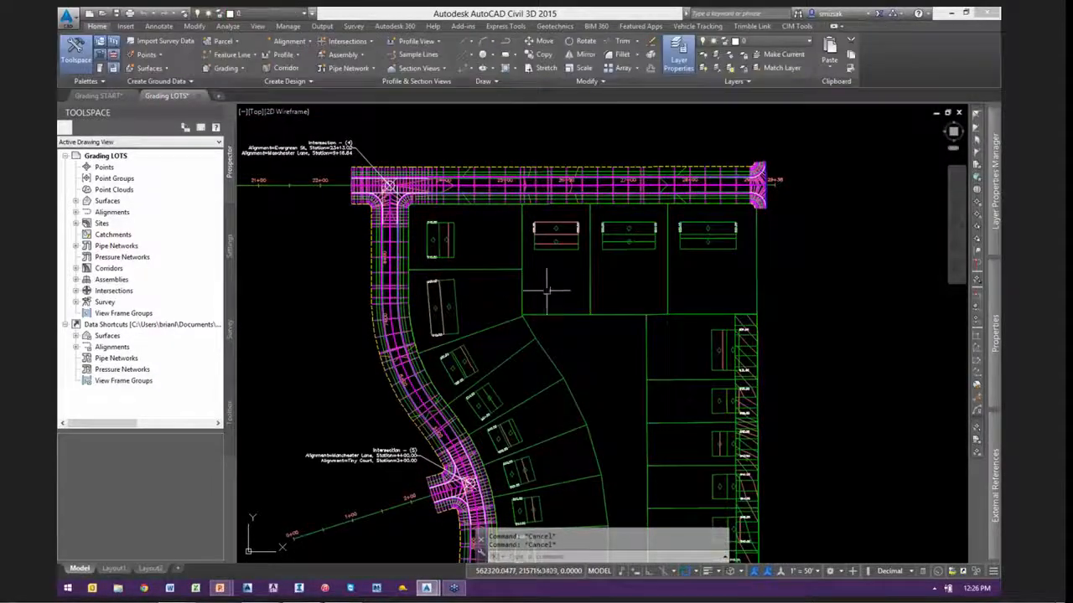
middle_drag(545, 288, 545, 265)
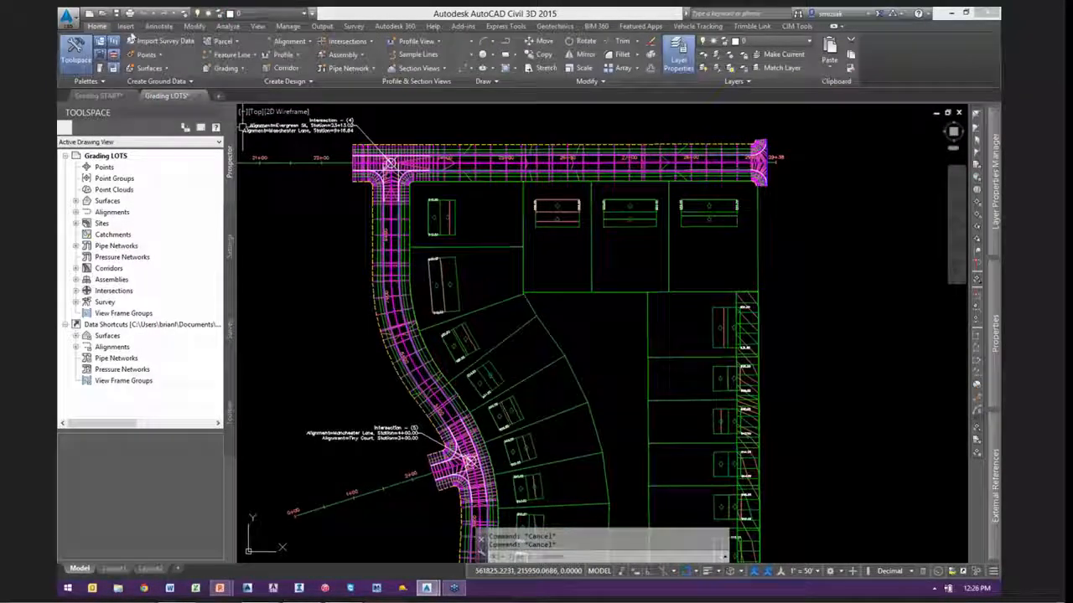
Open the drawing Grading PADS EAST.dwg from the 150127 C3D Res Grading folder
click(101, 13)
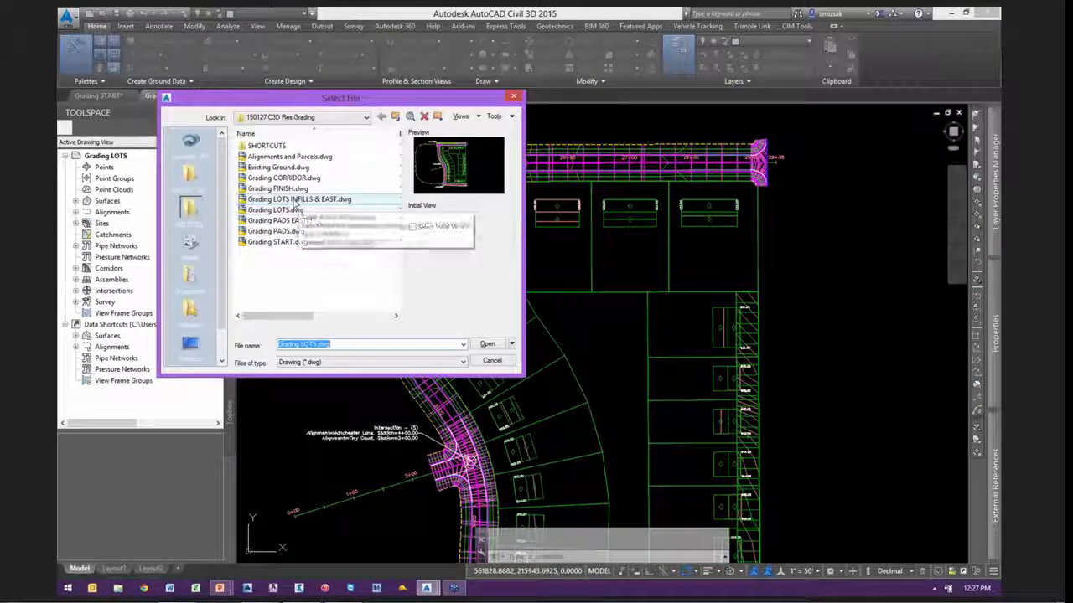
click(280, 221)
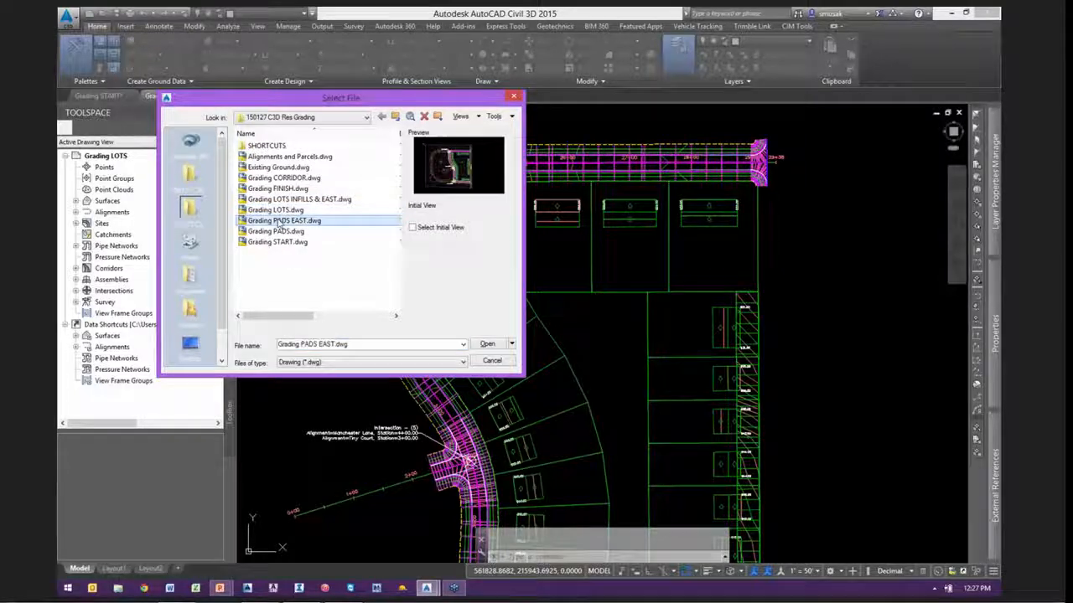
double_click(279, 221)
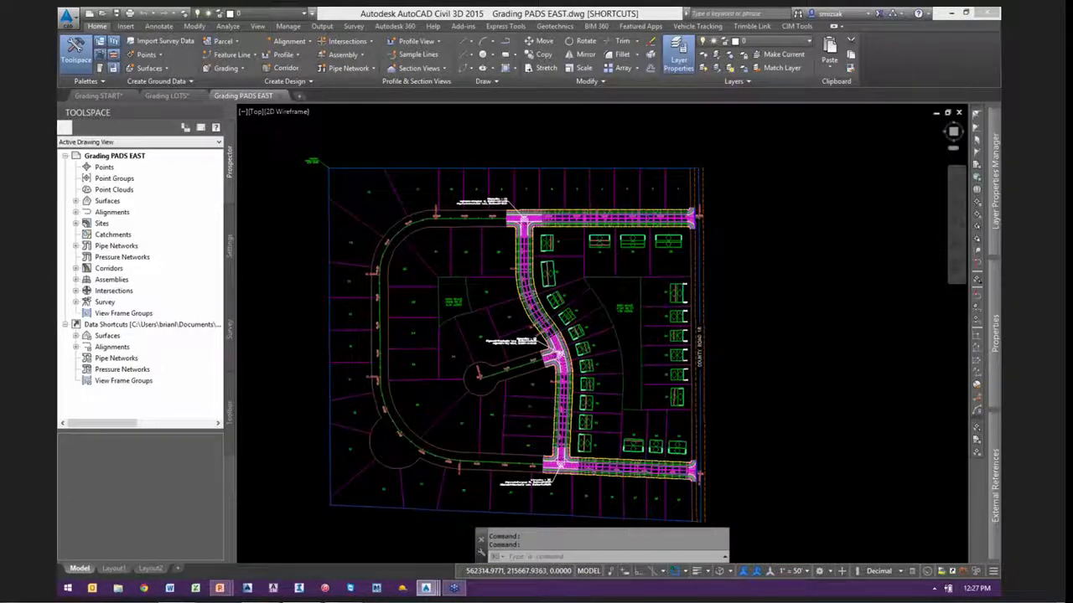
Examine the pads and their elevation labels along the north row, the curved Manchester Lane lots and the east lots
scroll(592, 311, up, 6)
scroll(647, 318, down, 3)
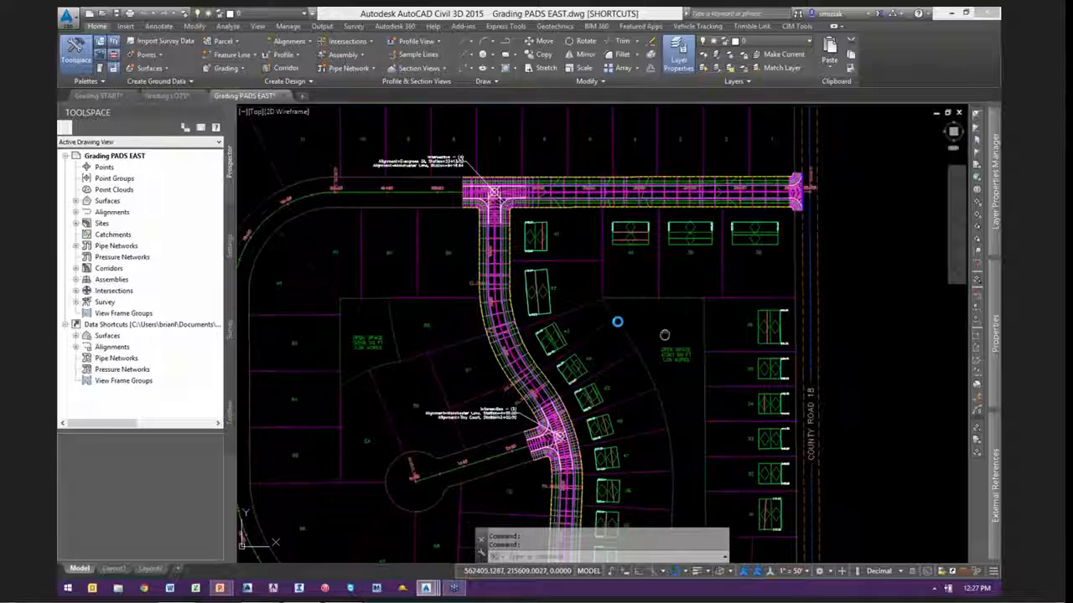
scroll(664, 335, up, 3)
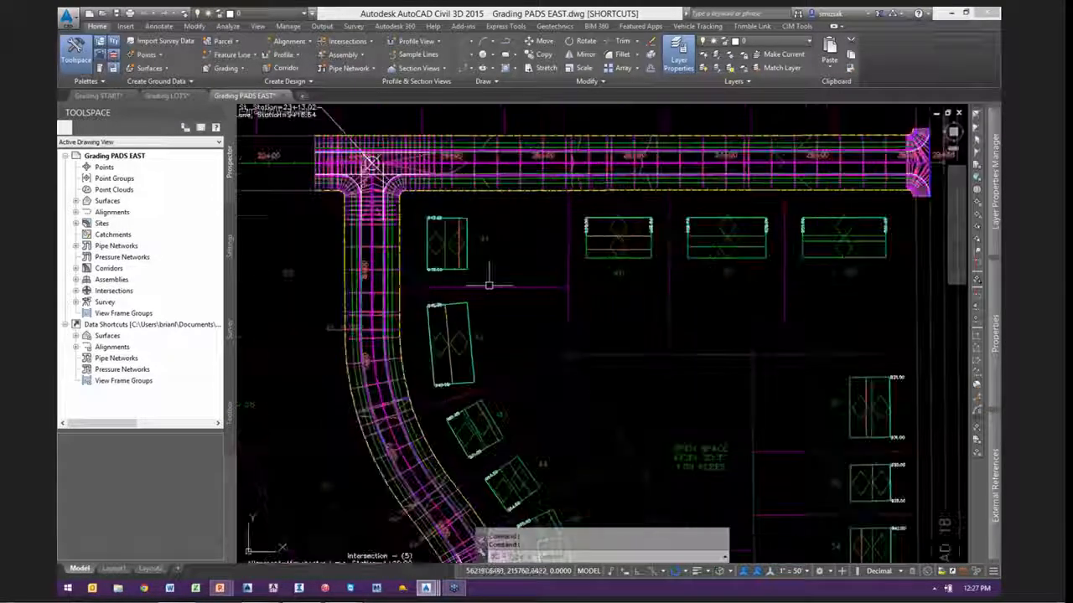
key(Escape)
key(Escape)
middle_drag(515, 306, 586, 304)
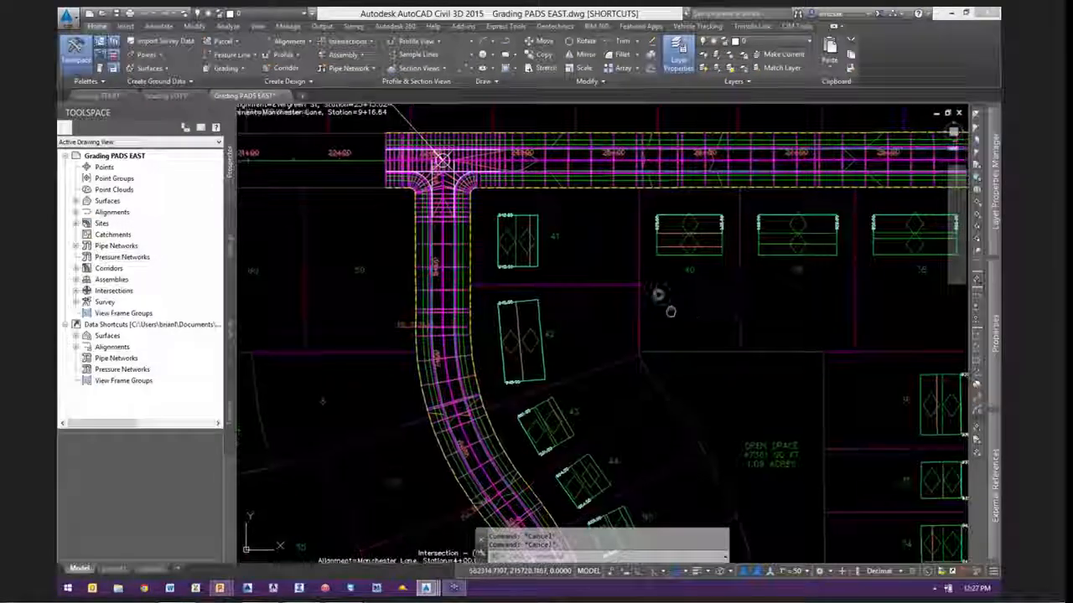
middle_drag(658, 293, 631, 252)
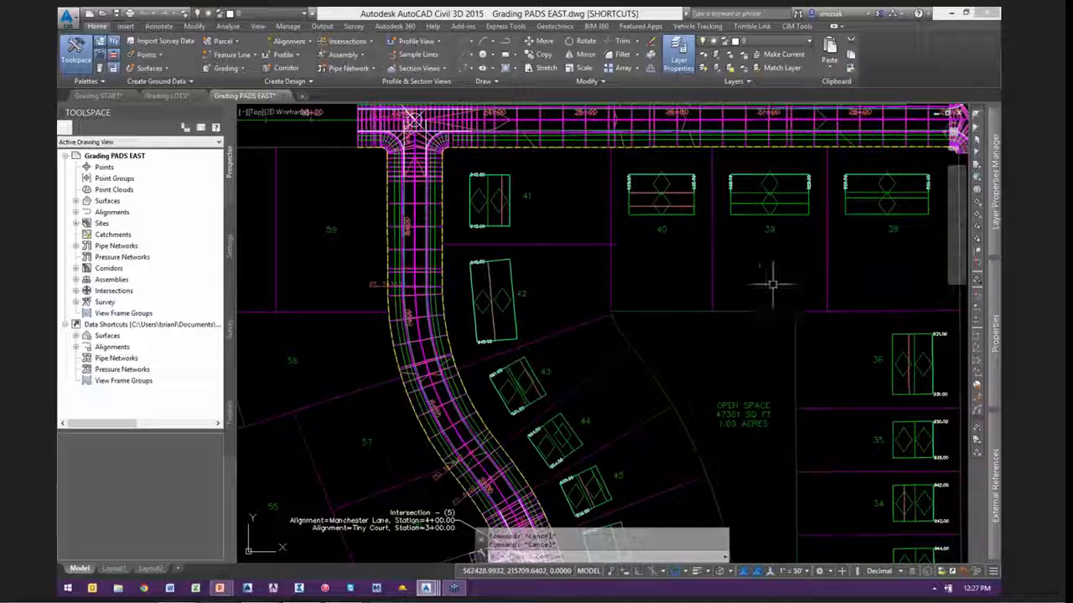
mouse_move(739, 284)
middle_down()
mouse_move(595, 299)
mouse_move(610, 218)
middle_up()
scroll(427, 310, up, 3)
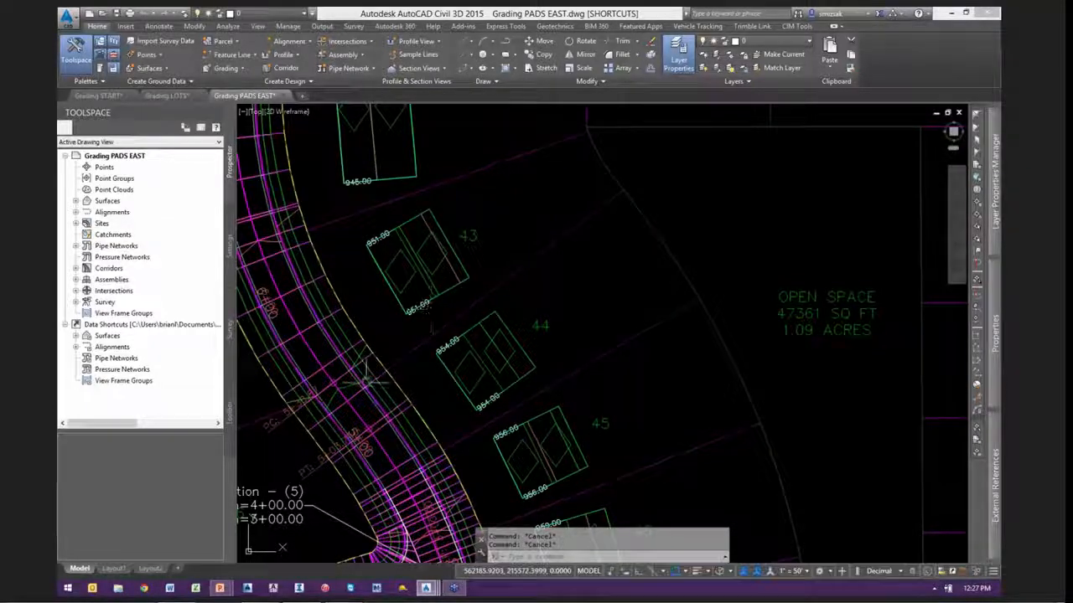
scroll(638, 212, down, 3)
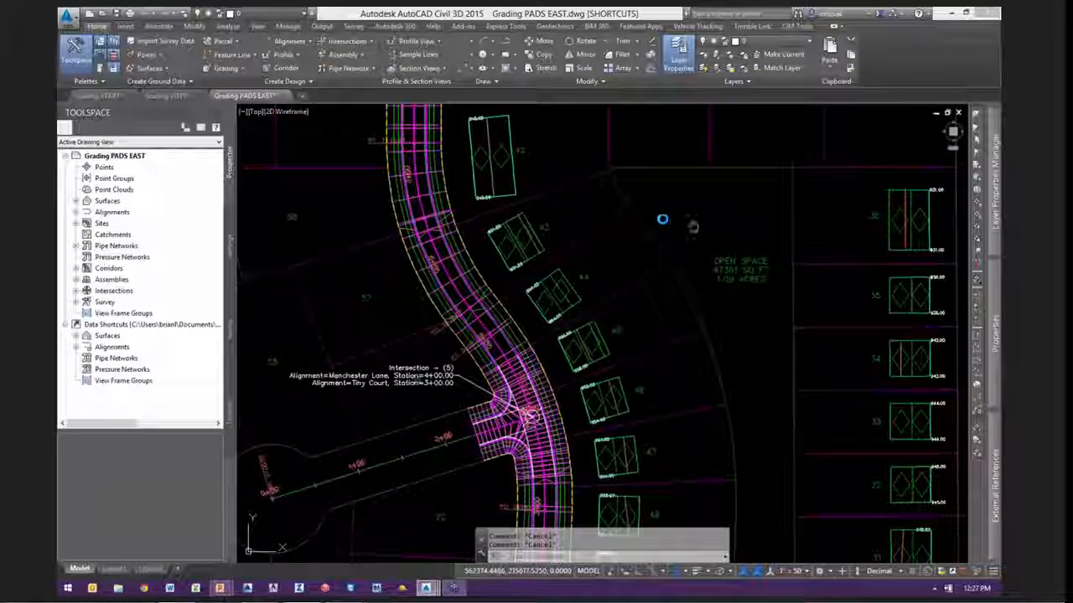
mouse_move(693, 227)
middle_down()
mouse_move(618, 203)
mouse_move(563, 203)
middle_up()
scroll(623, 303, down, 2)
mouse_move(621, 366)
middle_down()
mouse_move(578, 269)
mouse_move(558, 359)
middle_up()
Thaw the _PROP-LINES layer so the block's property lines are displayed around the pads
text(la)
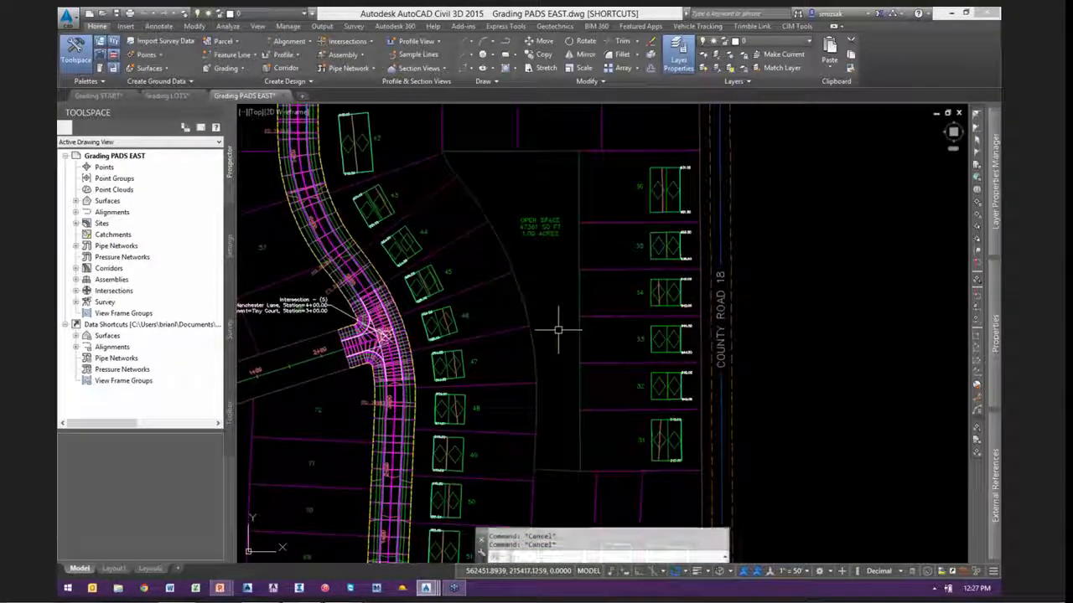
key(Return)
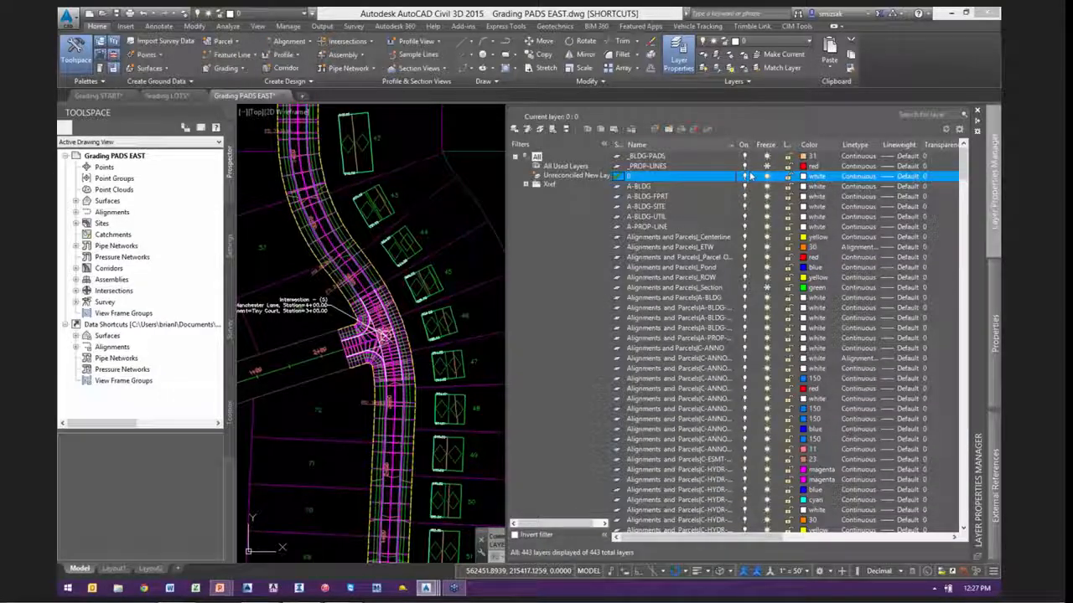
click(768, 166)
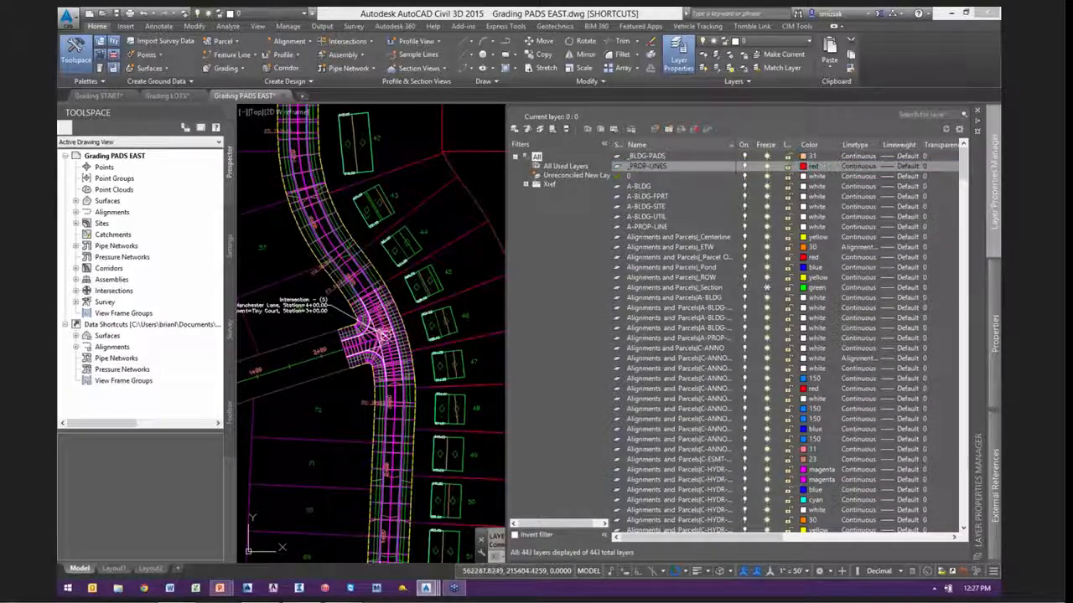
scroll(442, 235, down, 3)
middle_drag(483, 236, 394, 327)
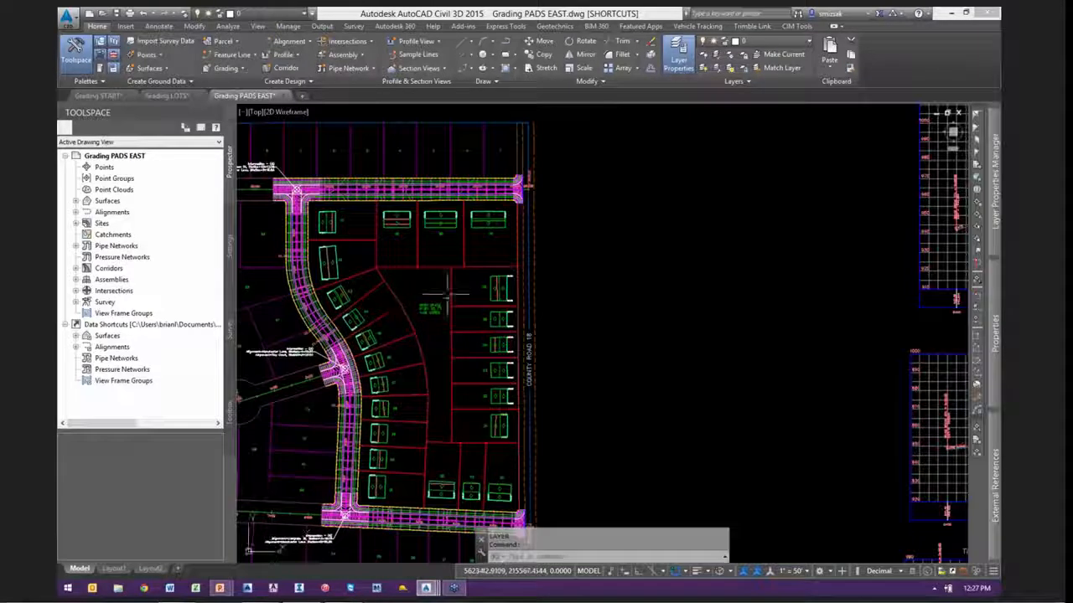
middle_drag(573, 299, 670, 310)
scroll(561, 253, up, 3)
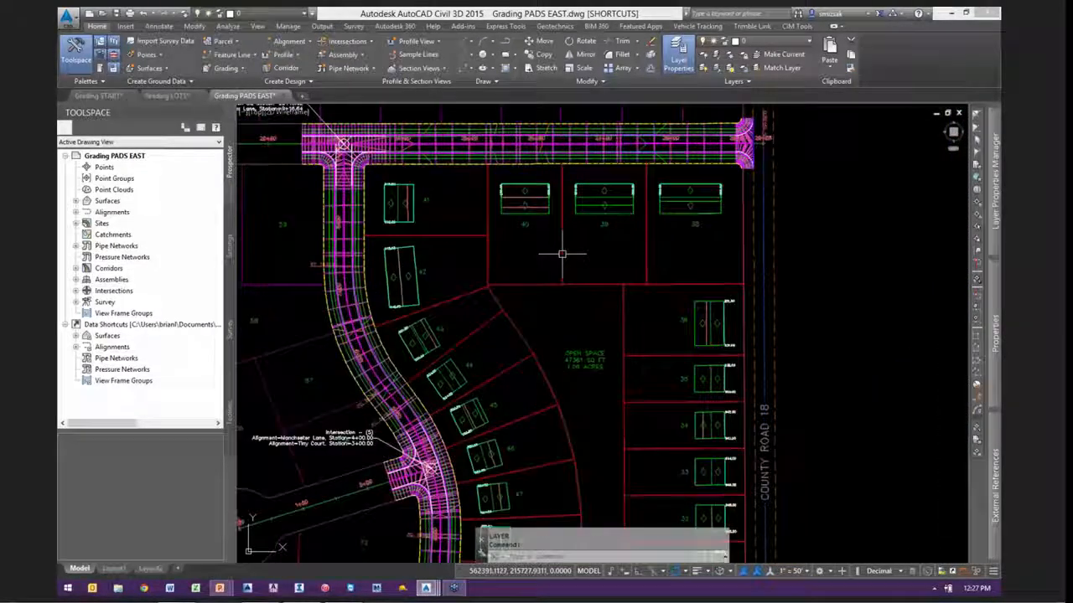
Unload the Alignments and Parcels external reference from the drawing
text(XR)
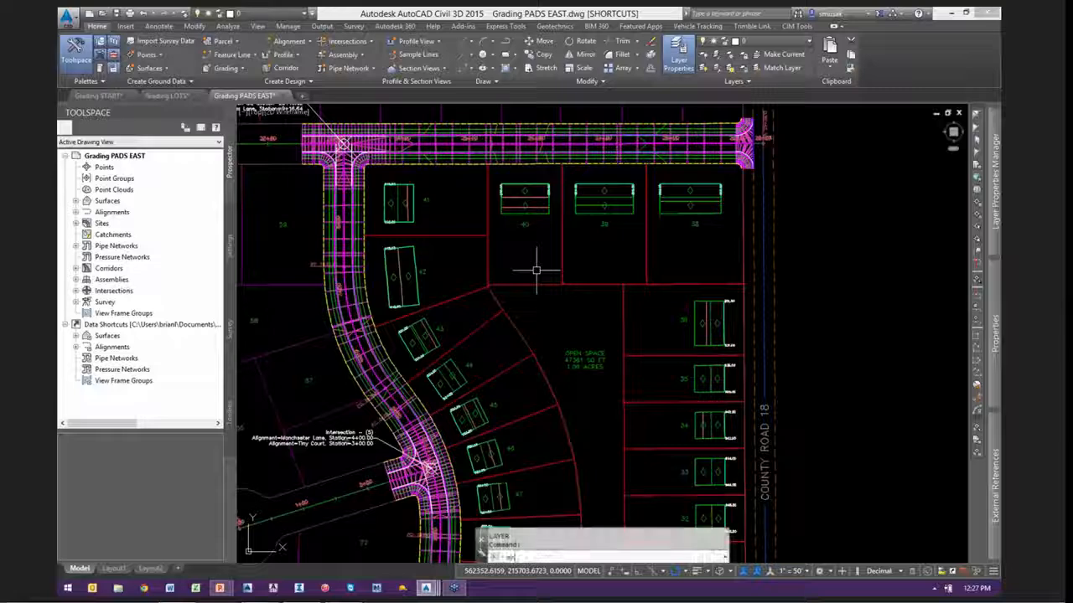
key(Return)
right_click(591, 175)
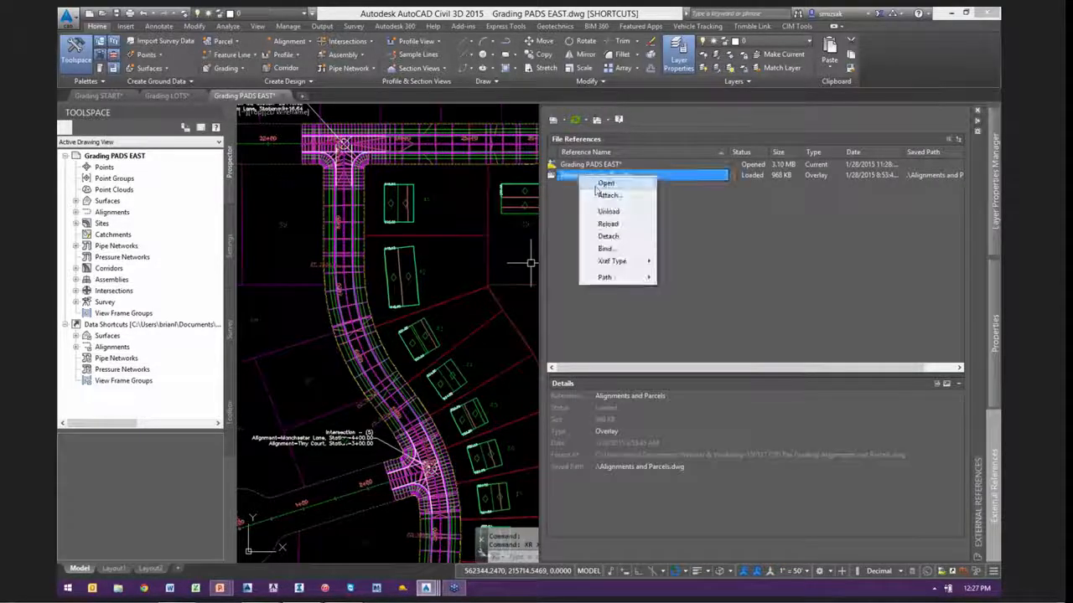
click(603, 211)
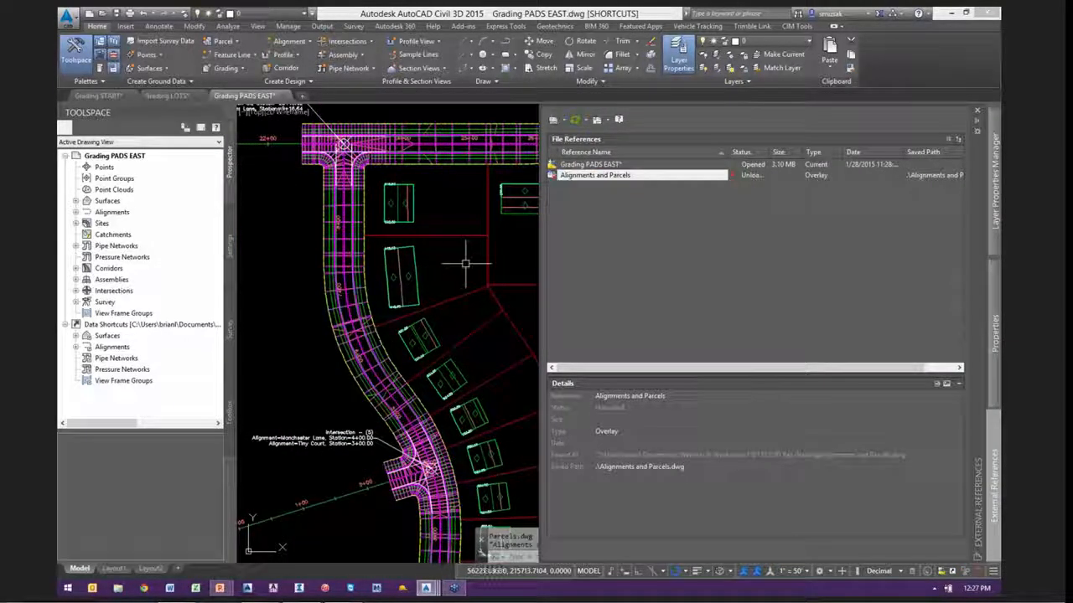
key(Escape)
key(Escape)
mouse_move(479, 256)
middle_down()
mouse_move(504, 254)
mouse_move(526, 182)
middle_up()
scroll(525, 182, down, 3)
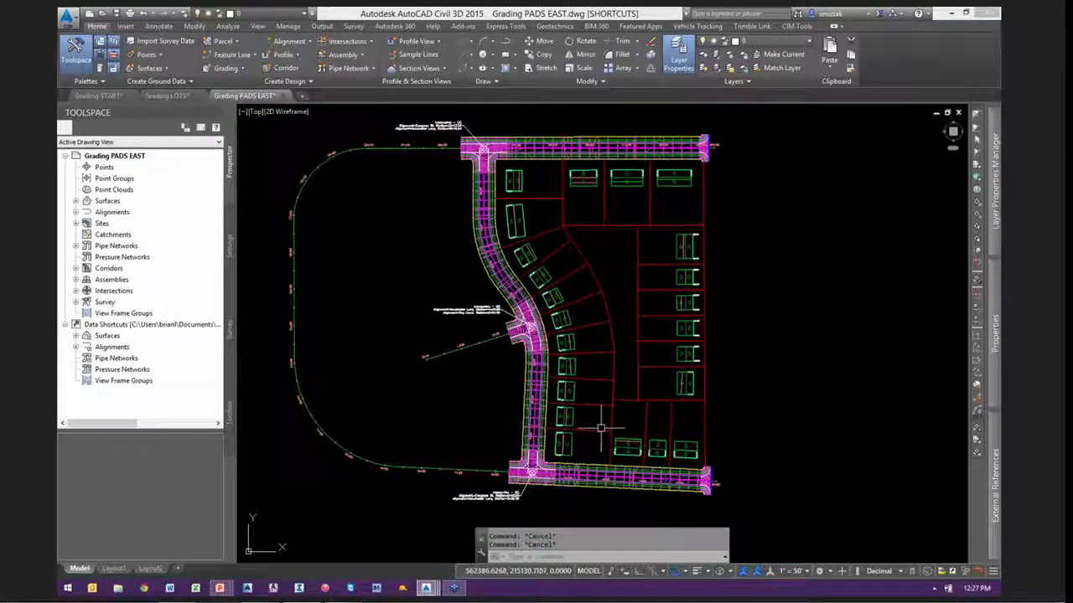
Select the side property lines of the westernmost north-row lot, examine where they meet the corridor edge, and clear the selection
scroll(600, 429, up, 3)
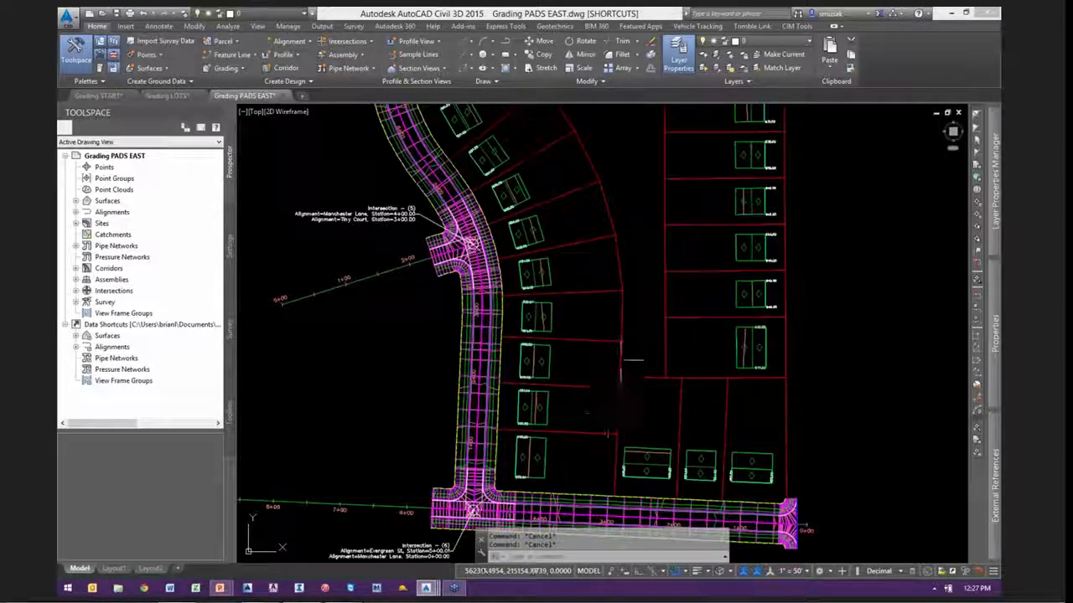
middle_drag(616, 184, 642, 441)
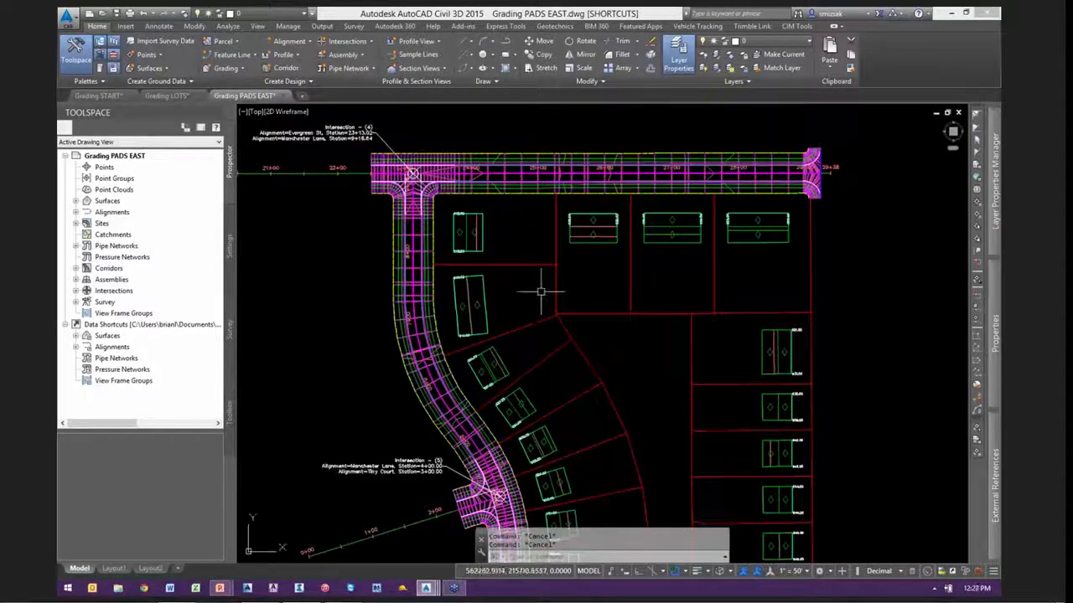
scroll(520, 271, up, 3)
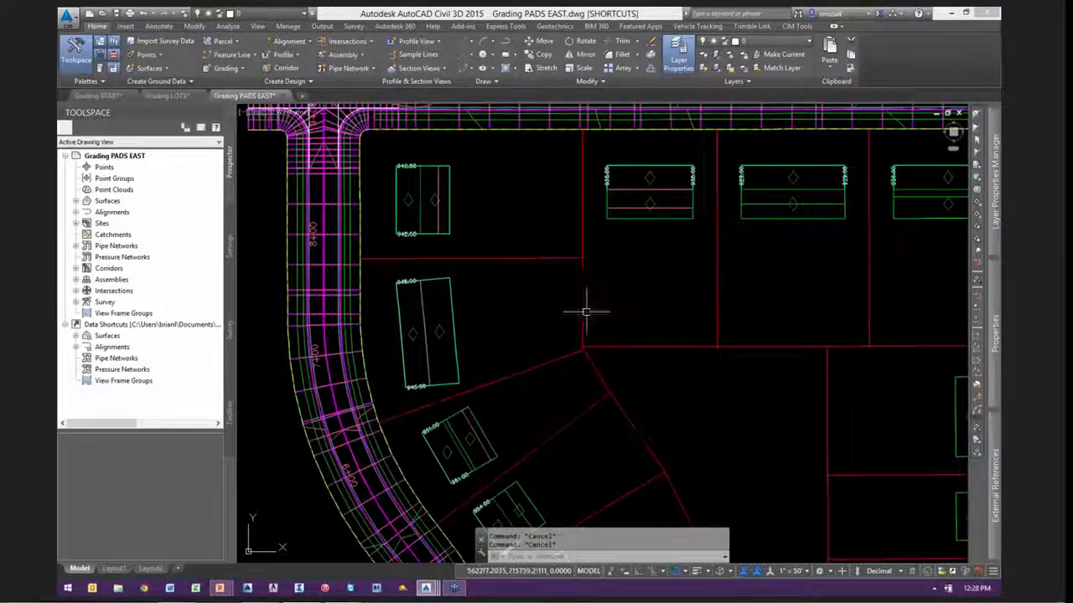
scroll(648, 344, down, 2)
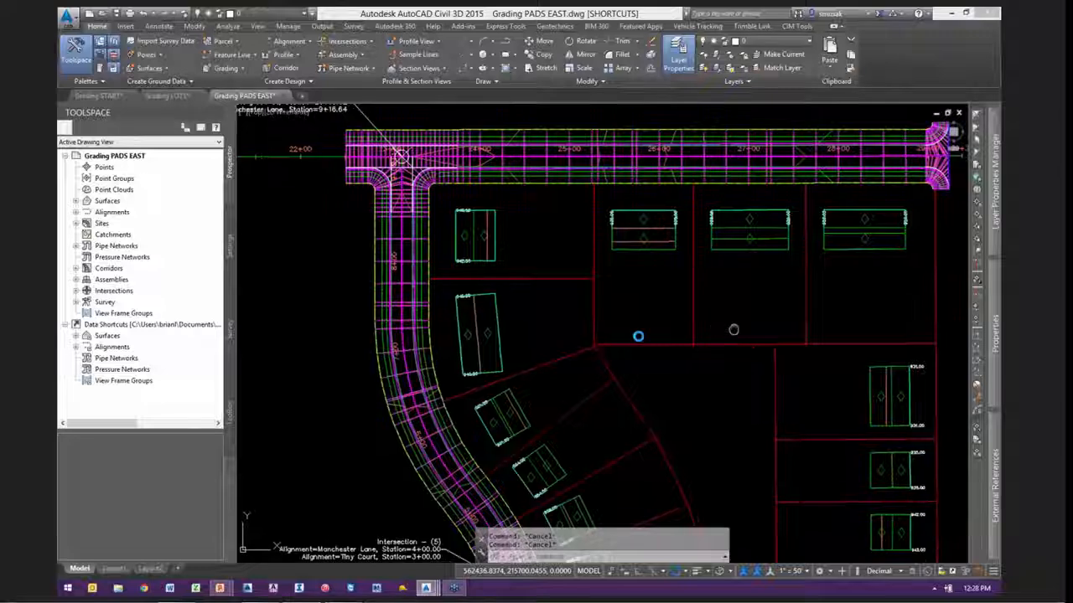
scroll(516, 343, up, 2)
mouse_move(523, 331)
middle_down()
mouse_move(643, 321)
mouse_move(611, 325)
mouse_move(607, 342)
middle_up()
click(541, 242)
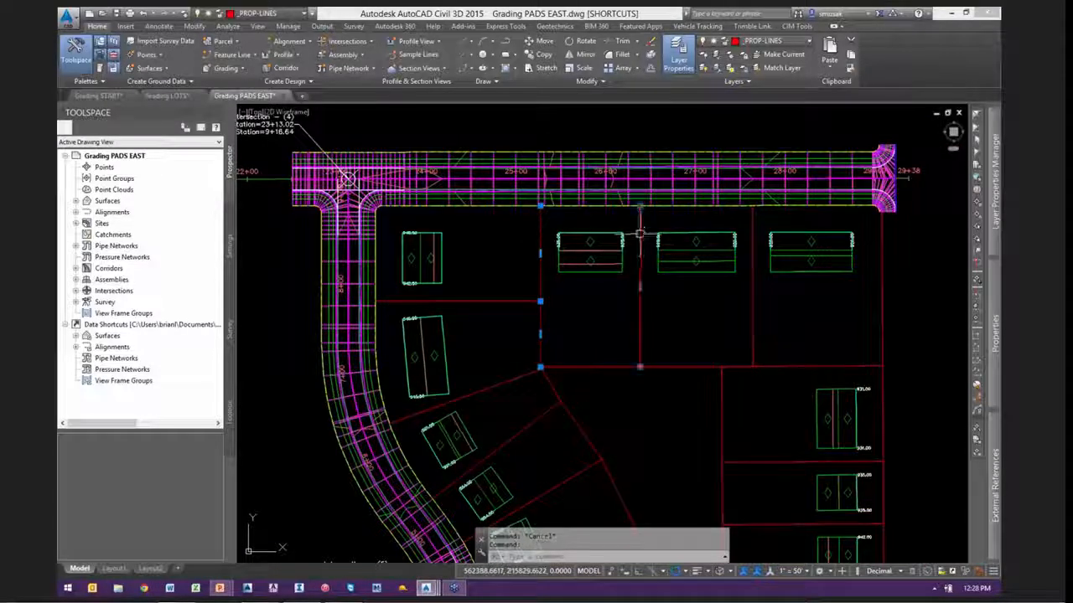
scroll(519, 201, up, 4)
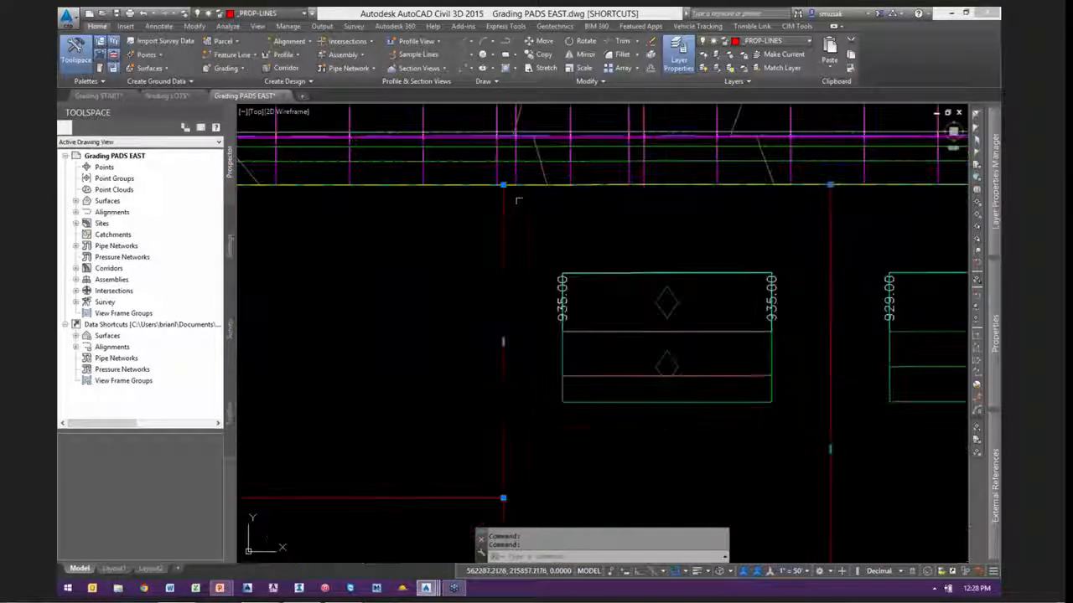
scroll(504, 193, down, 2)
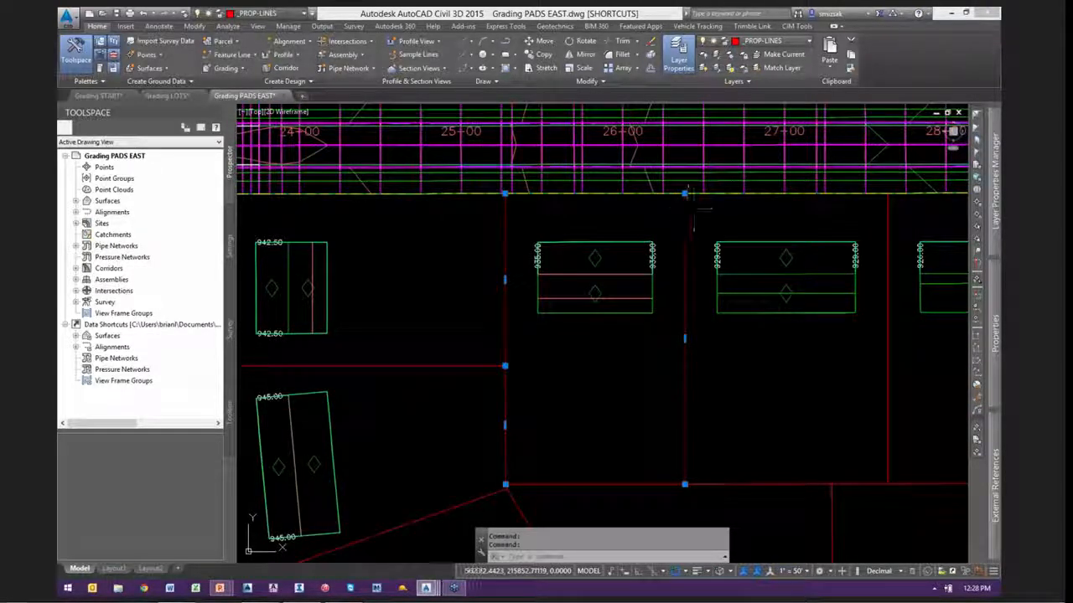
mouse_move(743, 209)
middle_down()
mouse_move(498, 218)
mouse_move(532, 210)
middle_up()
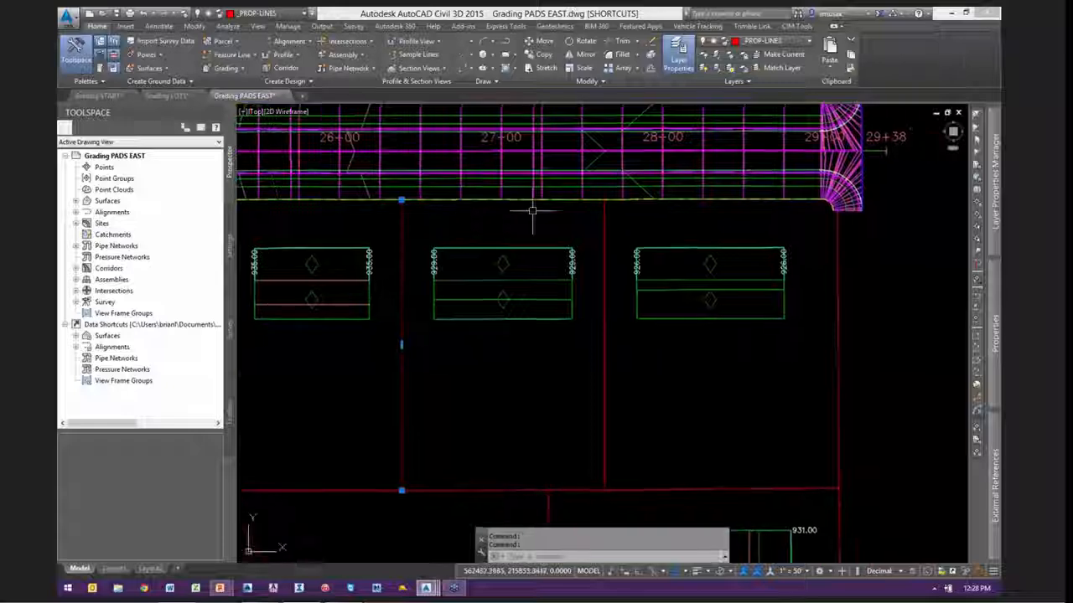
scroll(553, 352, down, 4)
key(Escape)
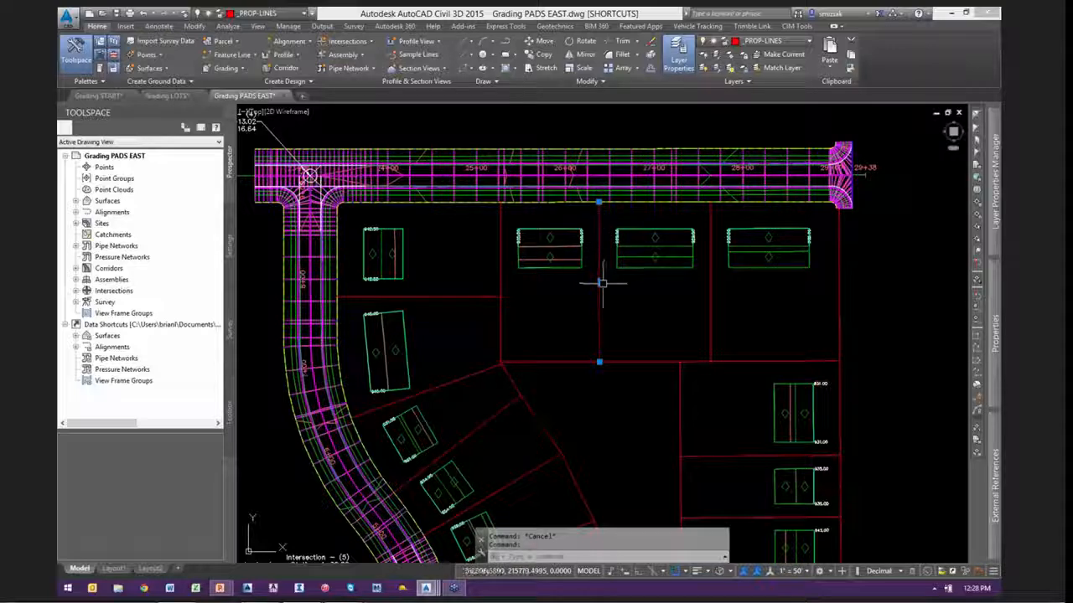
scroll(600, 280, up, 1)
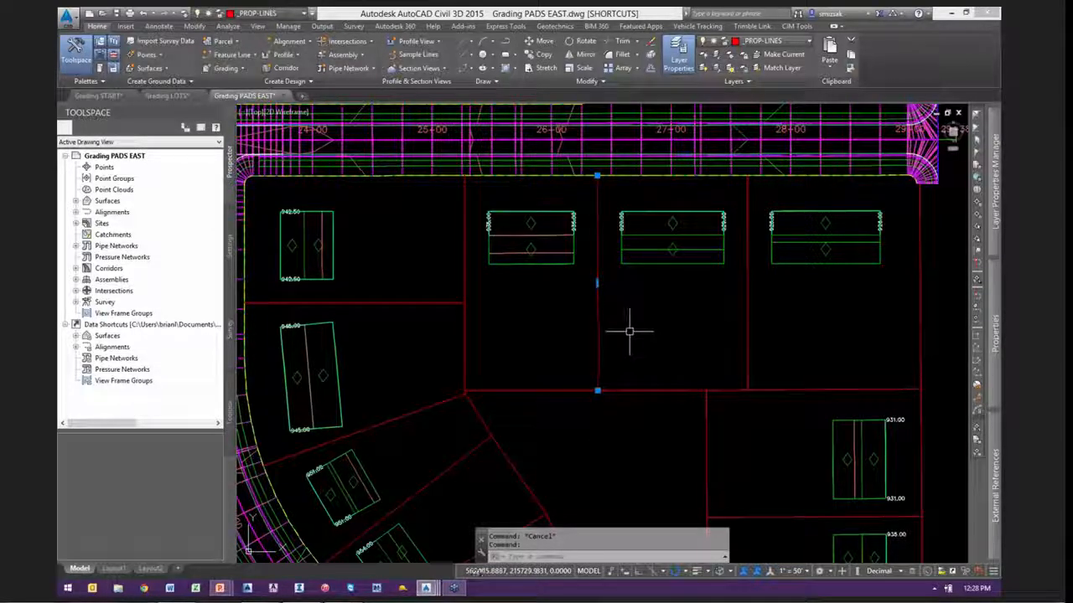
scroll(629, 331, down, 1)
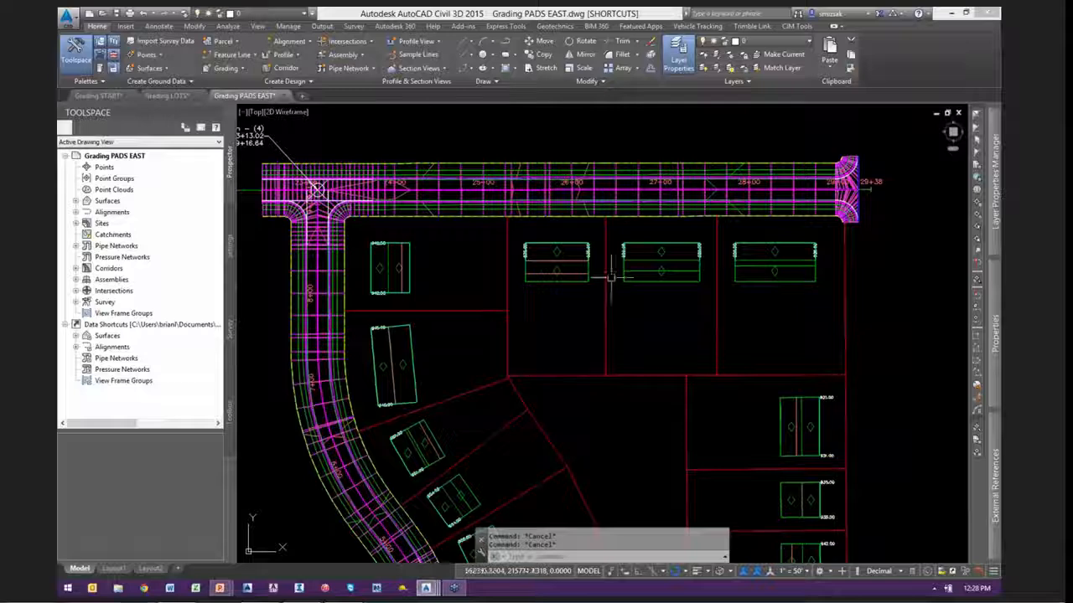
Select all of the block's property lines on the _PROP-LINES layer by picking a few and extending the selection to similar objects
scroll(610, 276, up, 1)
scroll(579, 316, up, 2)
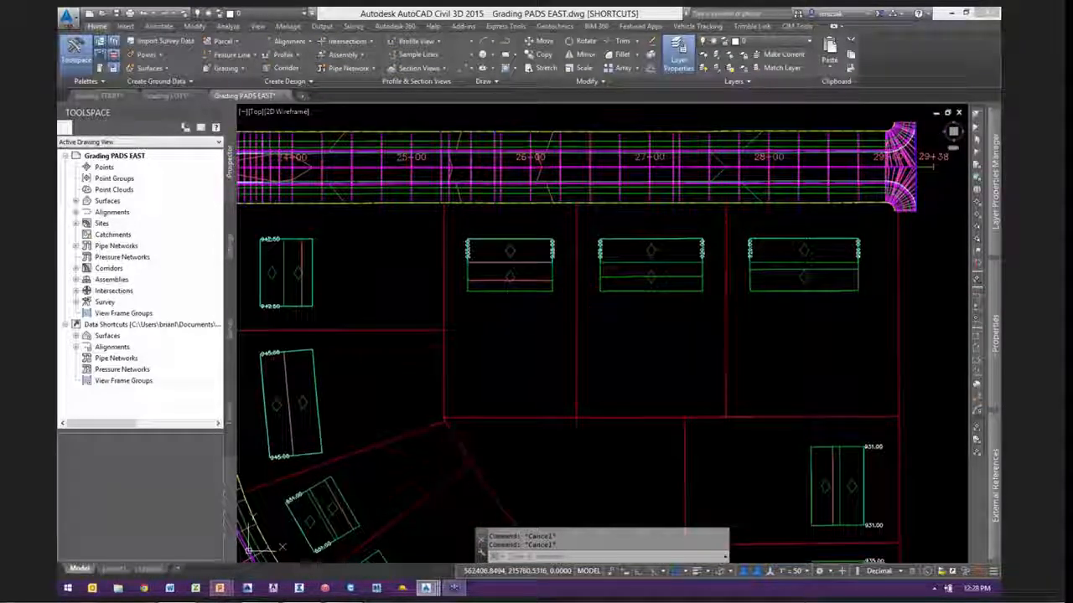
middle_drag(597, 306, 603, 245)
click(634, 414)
click(563, 320)
right_click(604, 299)
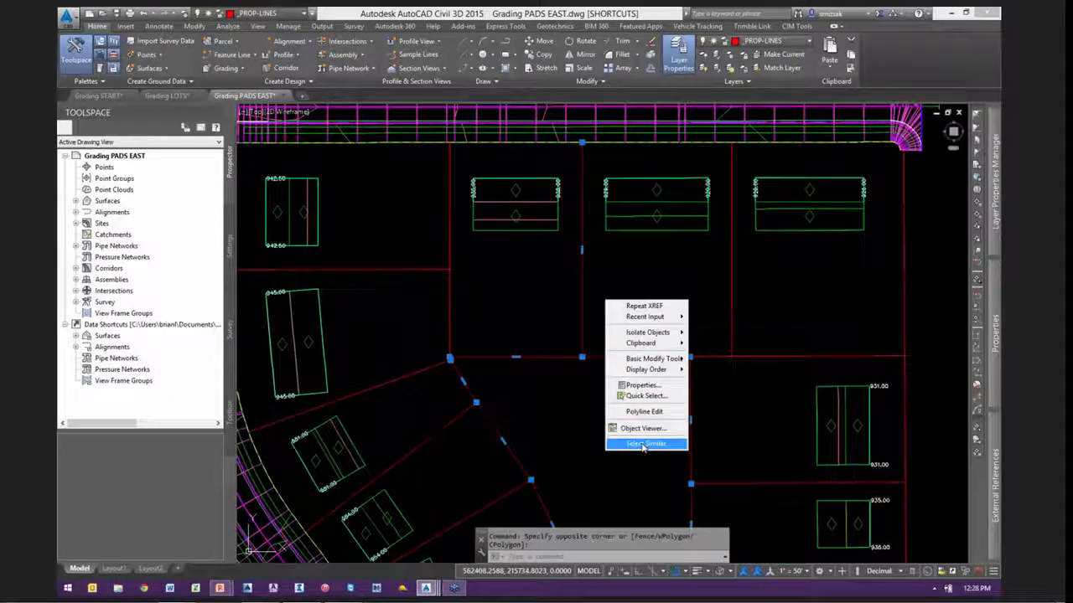
click(643, 445)
scroll(634, 288, down, 5)
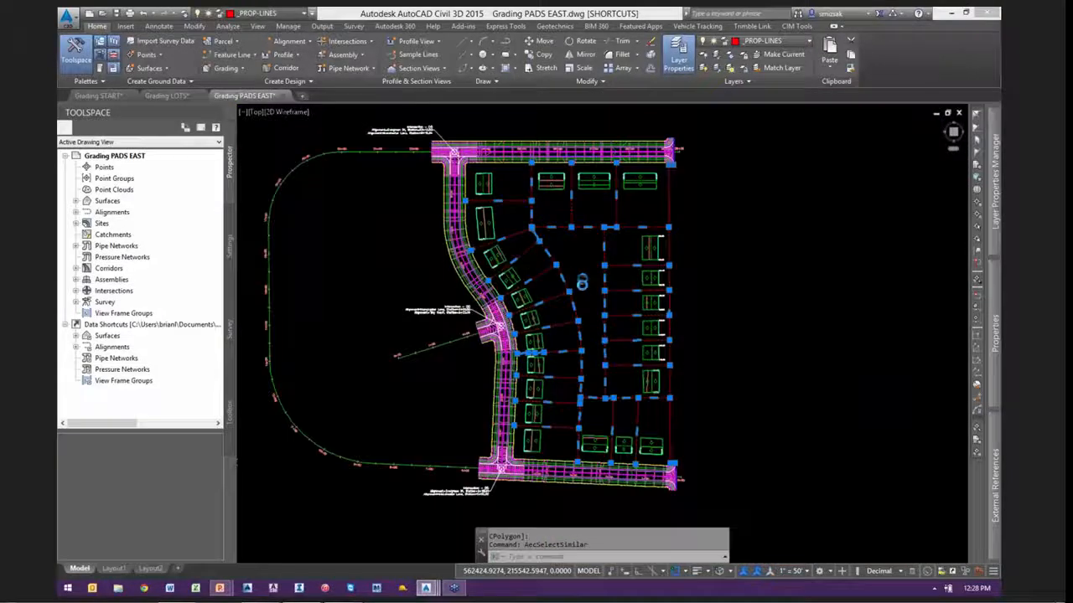
middle_drag(582, 283, 588, 299)
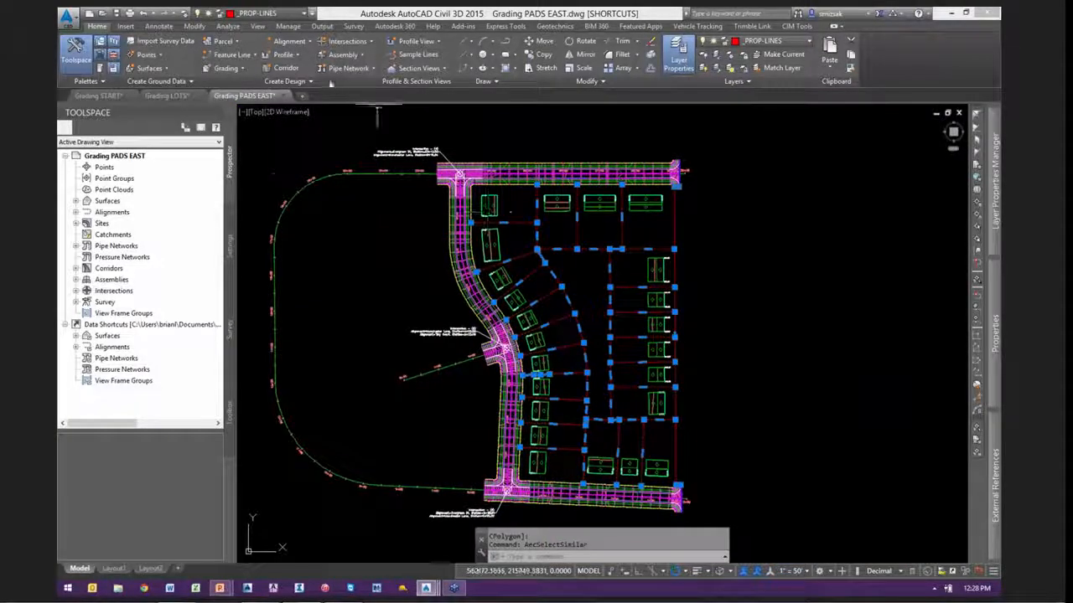
Convert the selected property lines to Basic Feature Lines in site Block 1, erasing the originals and assigning elevations from the corridor surface
click(231, 55)
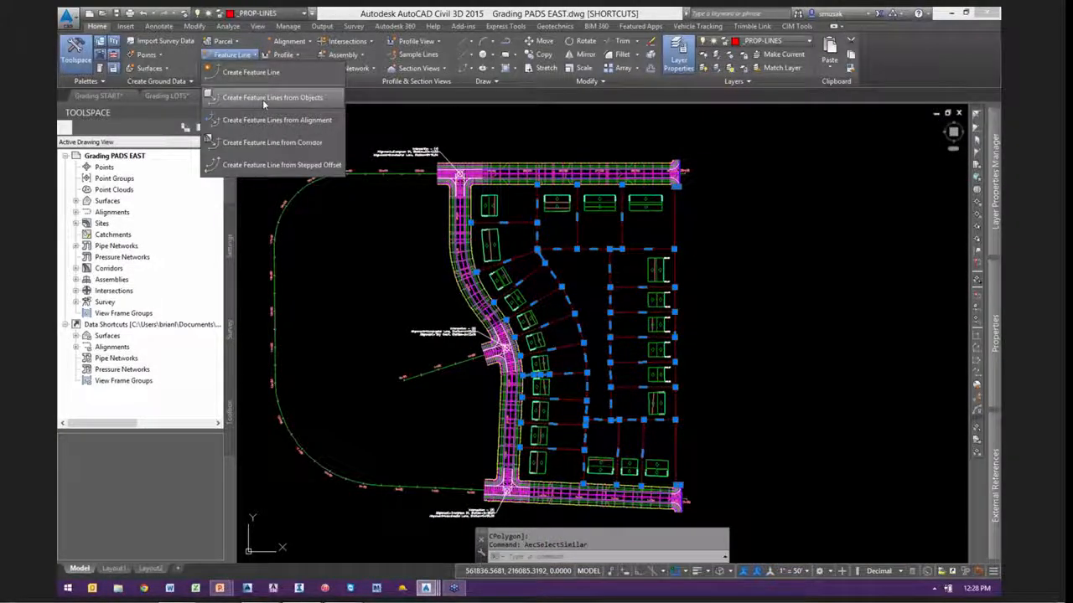
click(262, 99)
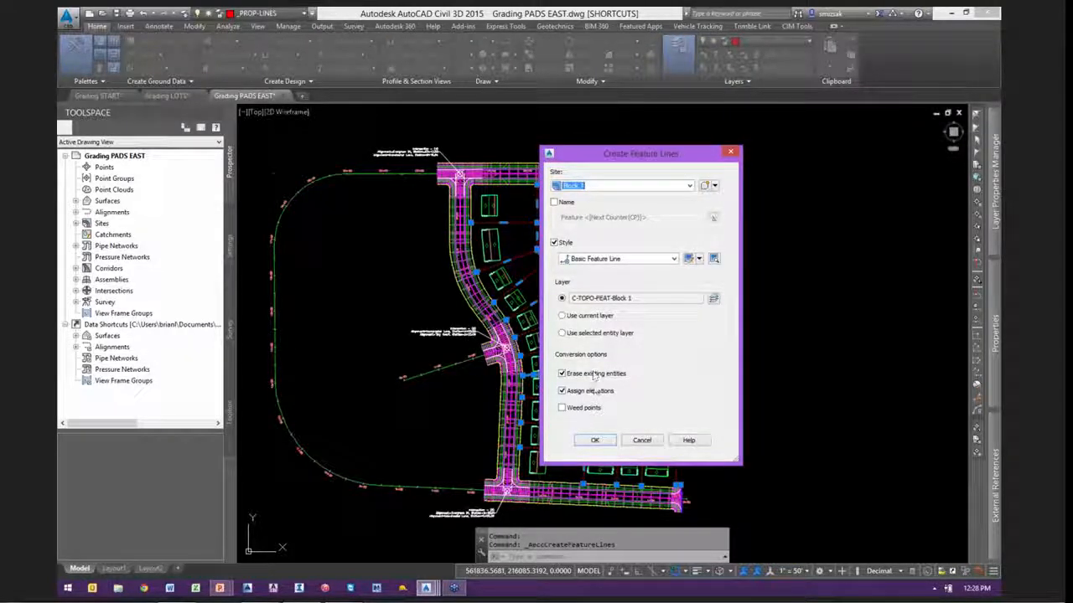
click(594, 441)
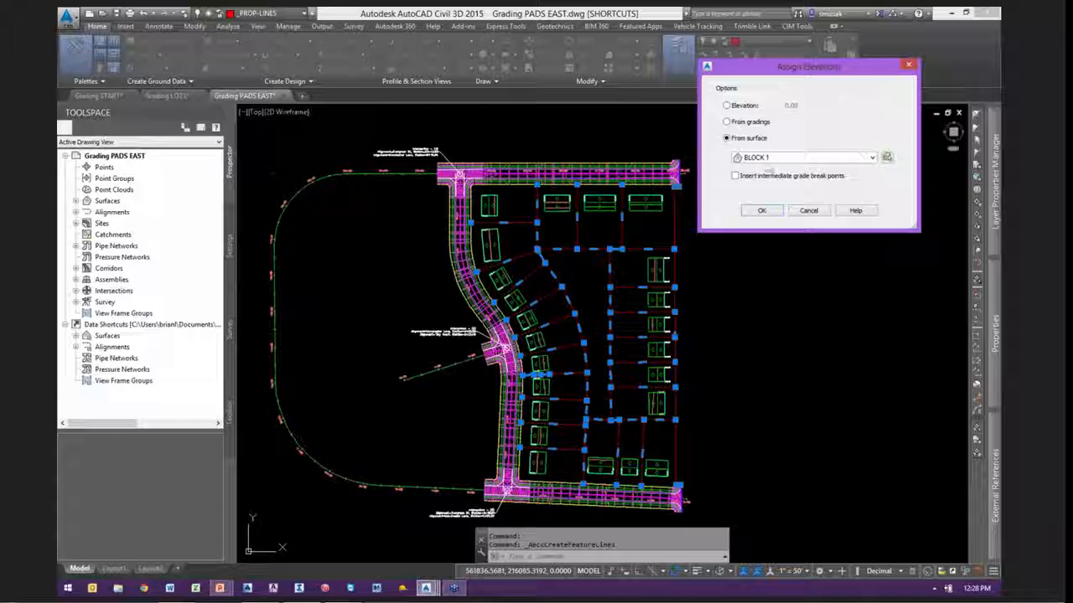
click(780, 157)
click(792, 185)
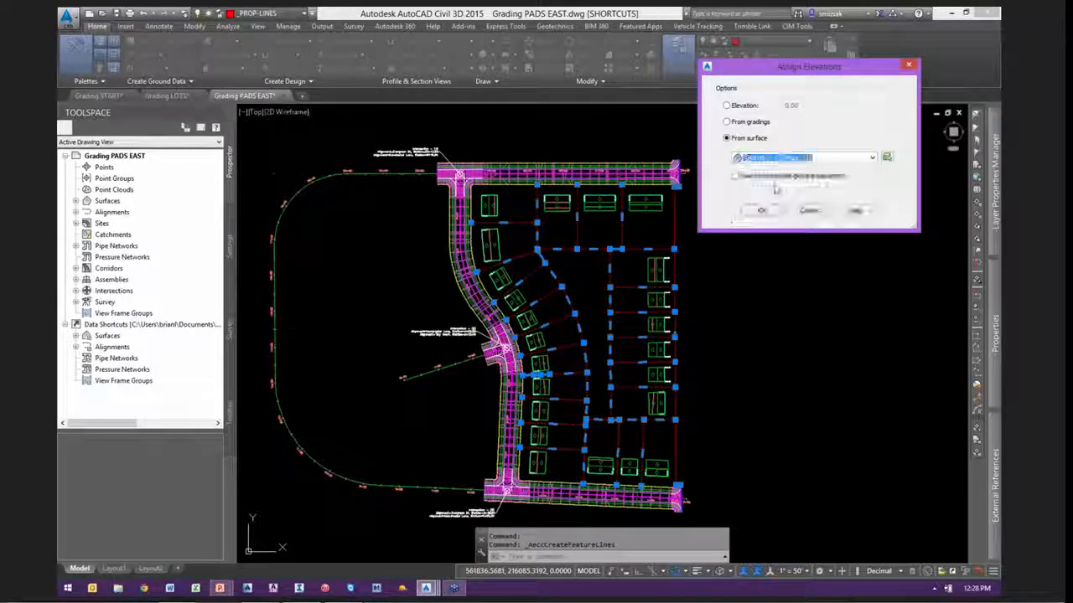
click(773, 210)
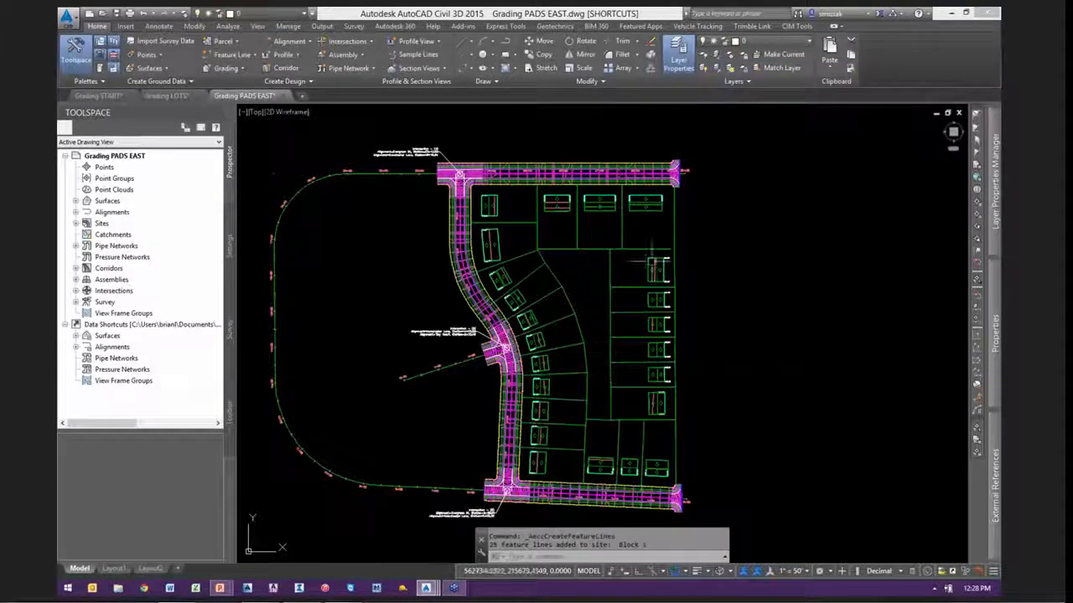
key(Escape)
Check the end elevations of the lot line between the two northwest pads with Quick Elevation Edit, then exit without changes
scroll(520, 238, up, 4)
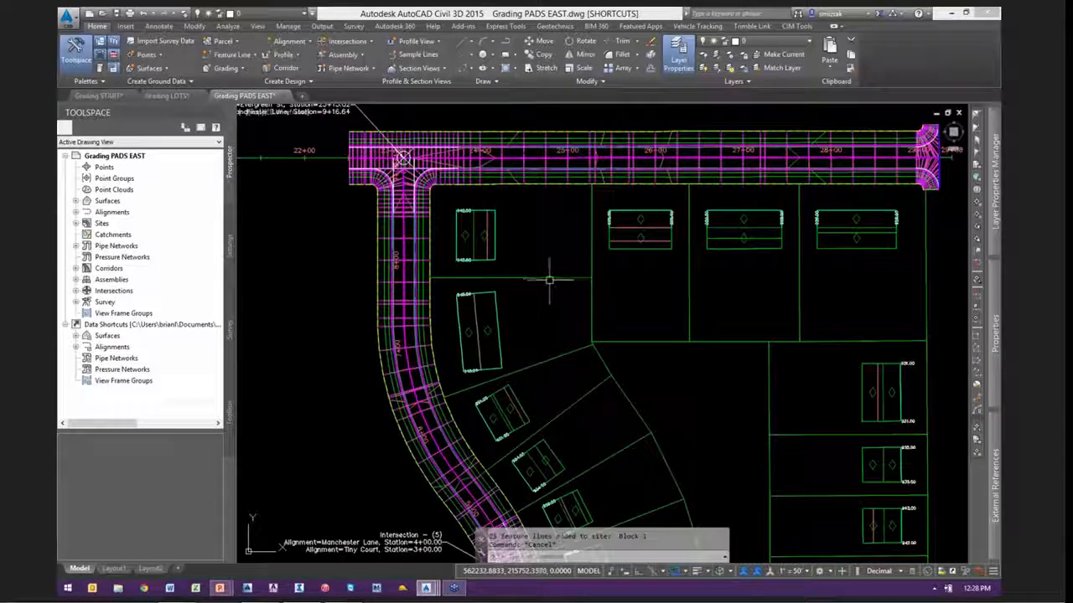
click(545, 278)
mouse_move(647, 299)
middle_down()
mouse_move(615, 354)
mouse_move(642, 364)
middle_up()
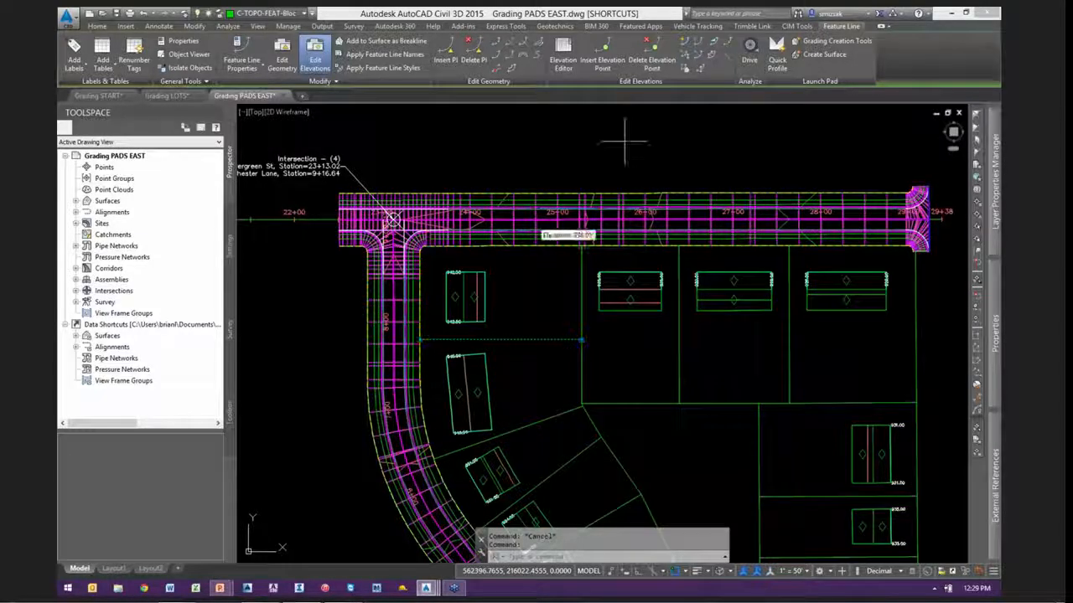
scroll(508, 342, up, 2)
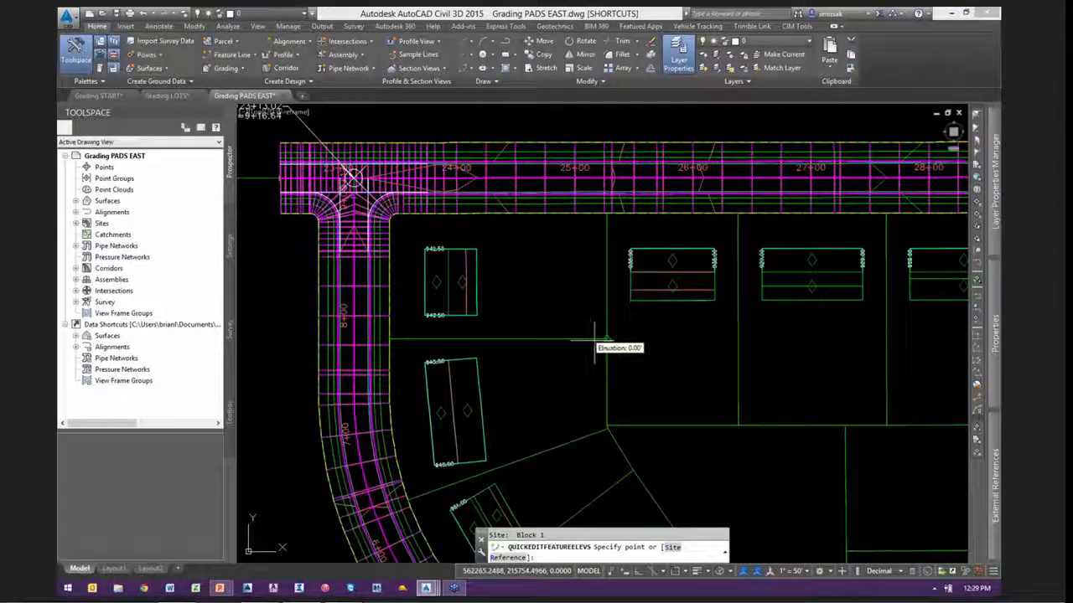
key(ctrl)
key(ctrl)
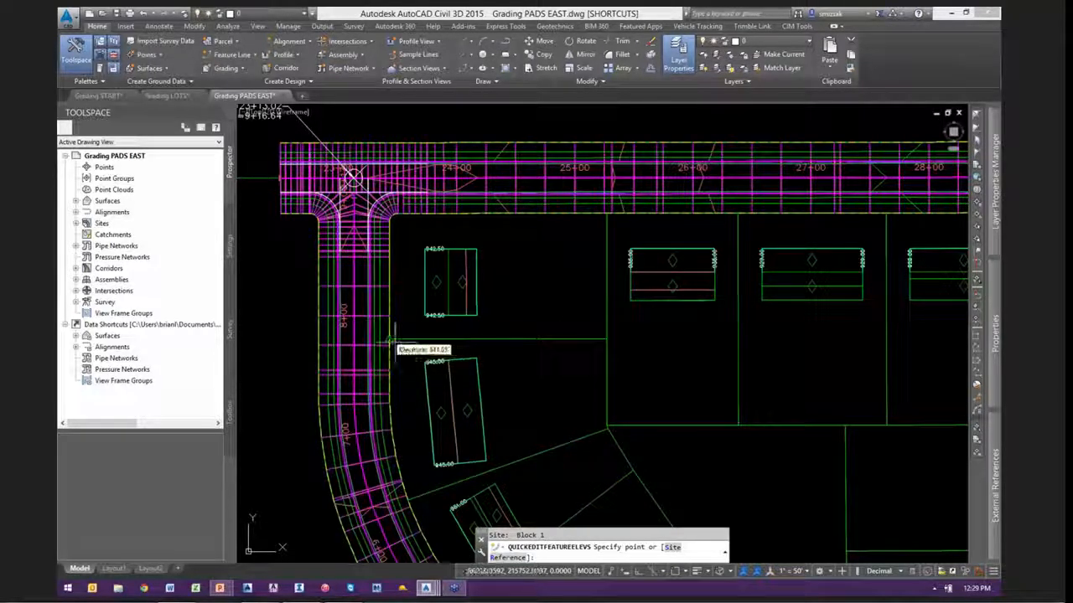
key(ctrl)
key(ctrl)
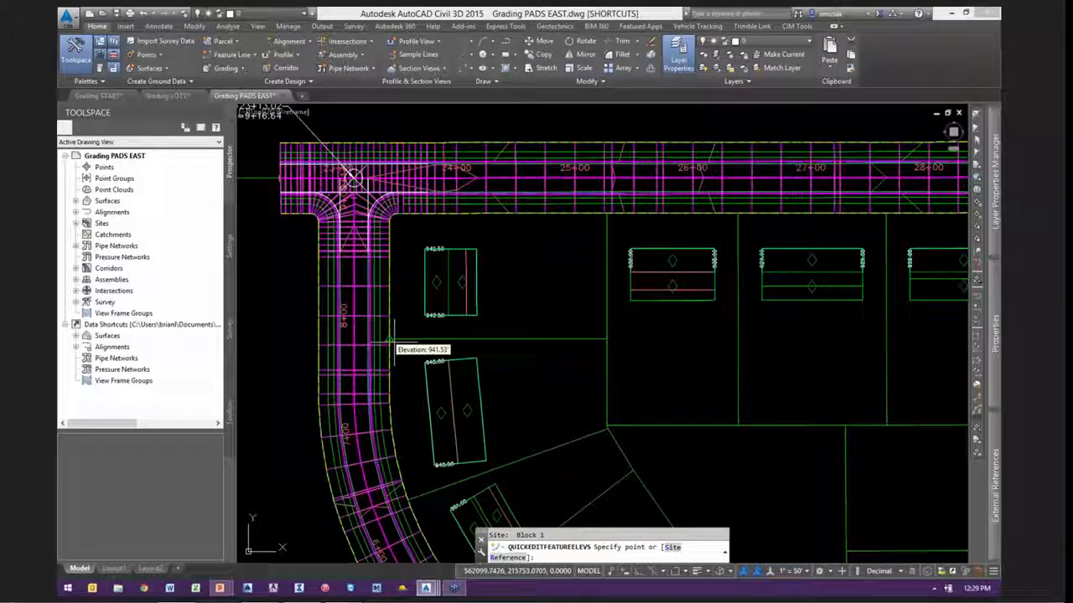
scroll(390, 344, down, 3)
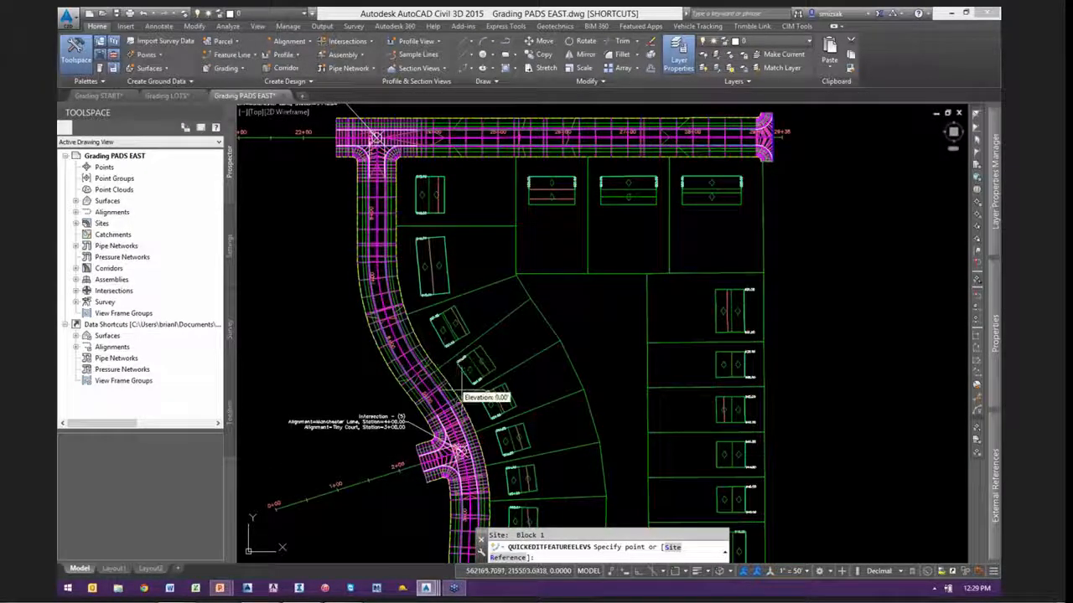
scroll(466, 401, up, 4)
key(Escape)
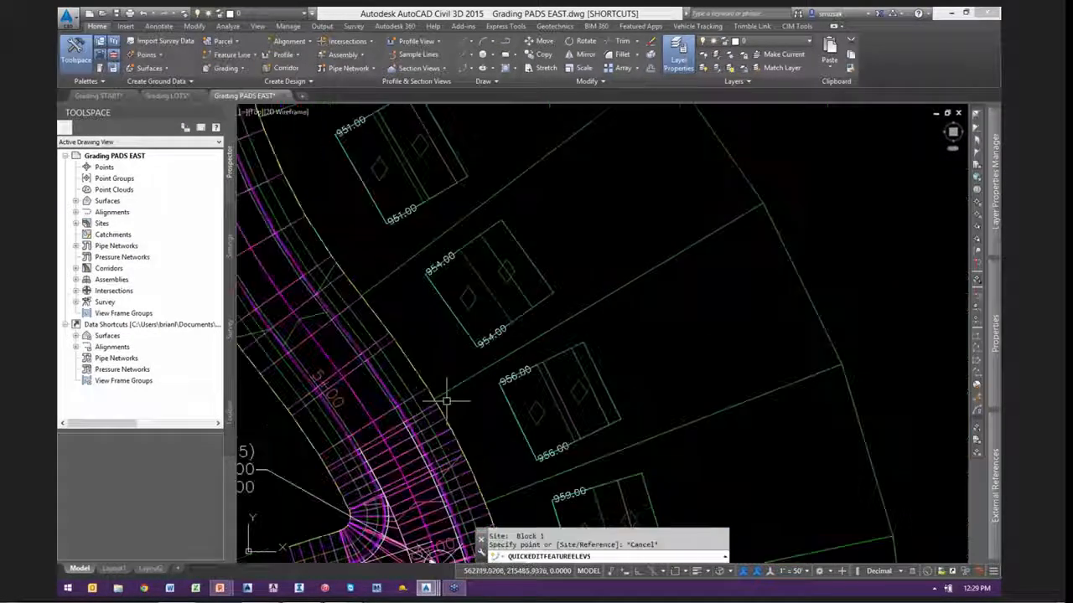
Stretch the street end of the lot line between the 954.00 and 956.00 pads perpendicular onto the corridor edge
click(433, 395)
scroll(431, 396, up, 3)
click(458, 383)
scroll(434, 396, up, 6)
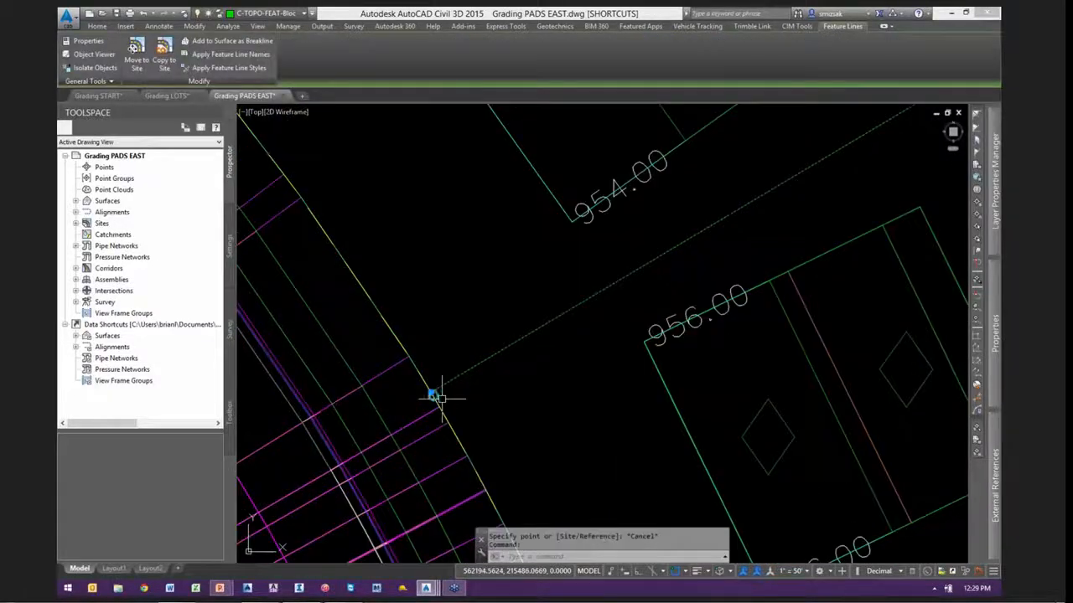
scroll(399, 379, up, 9)
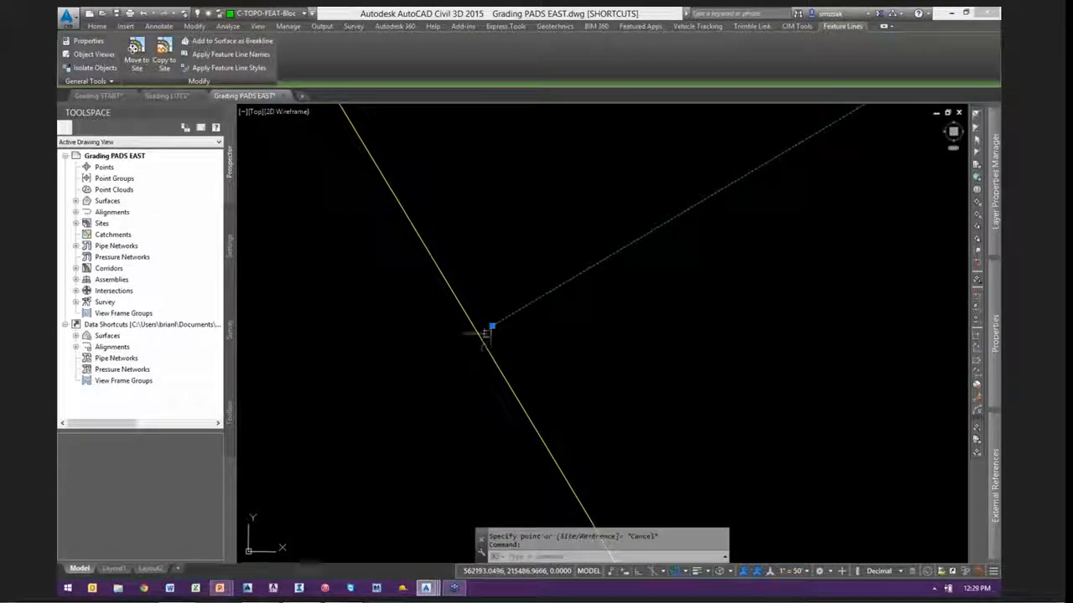
click(494, 322)
shift+right_click(493, 321)
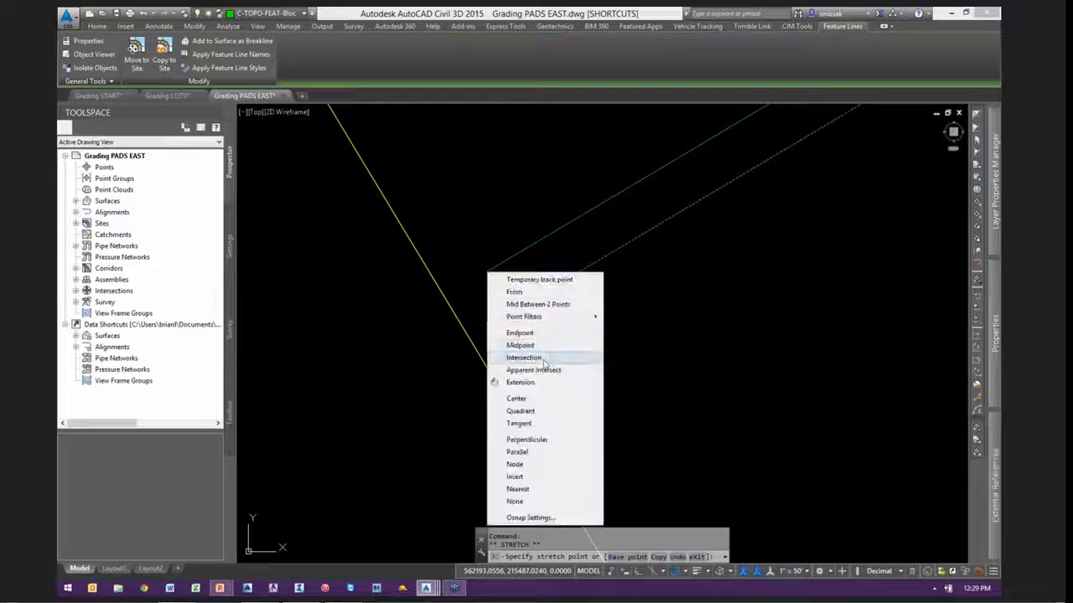
click(523, 438)
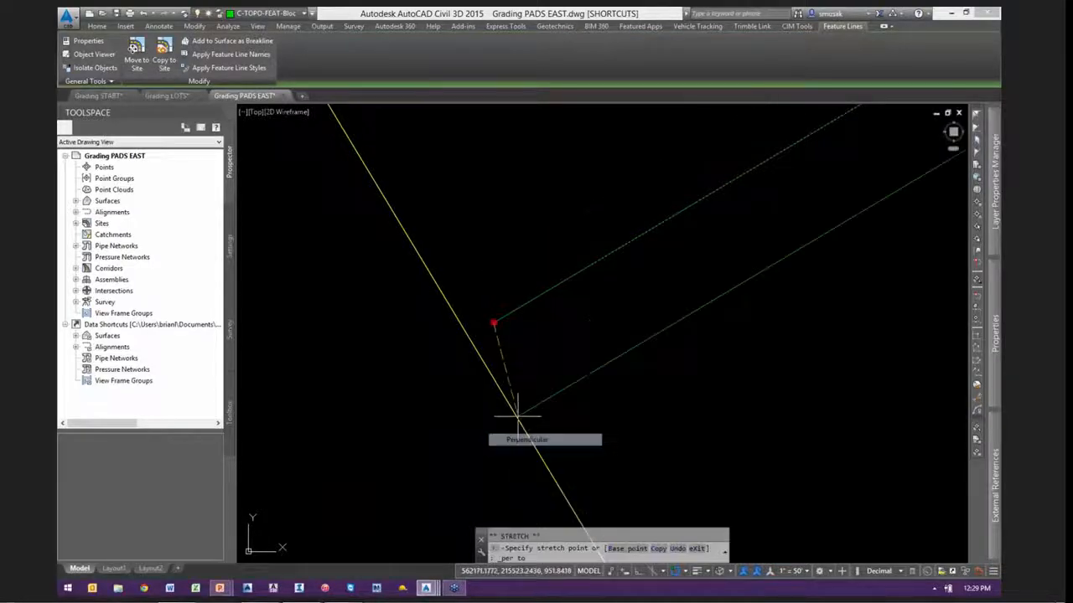
shift+right_click(467, 334)
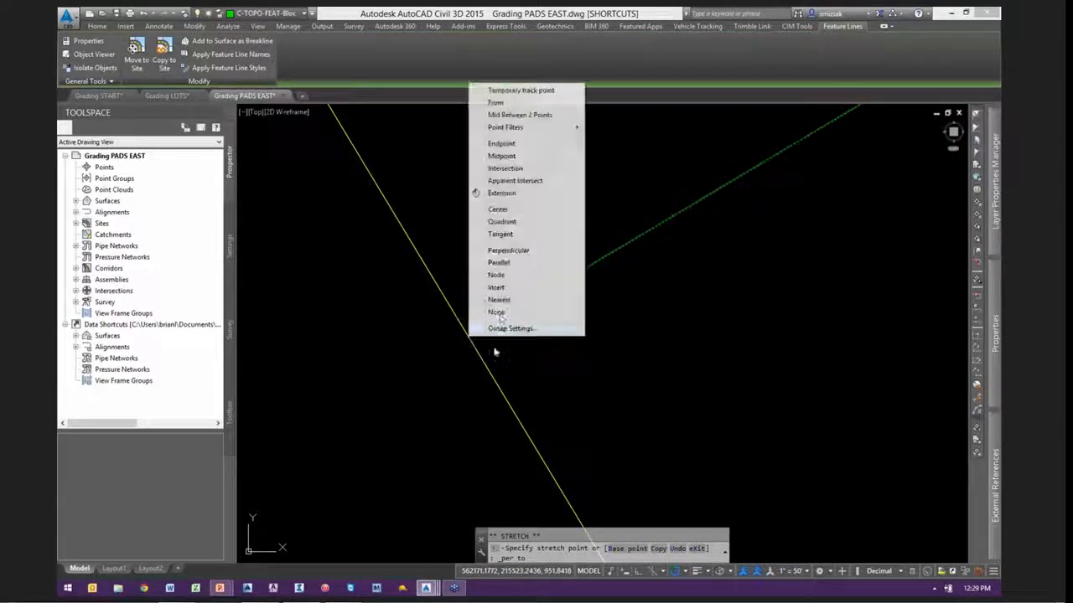
click(491, 247)
scroll(476, 336, down, 5)
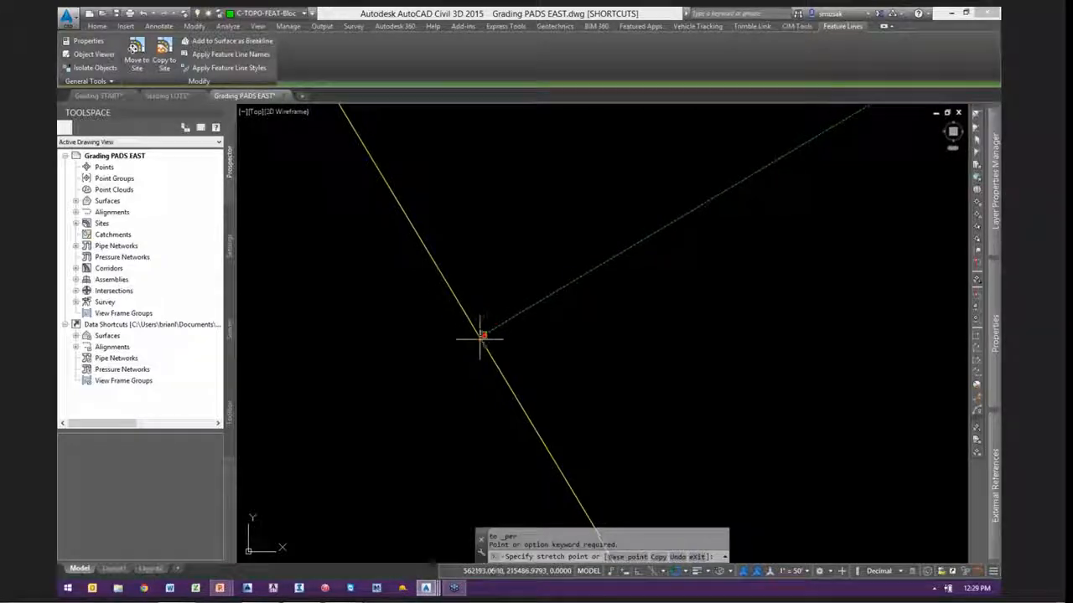
scroll(478, 336, down, 8)
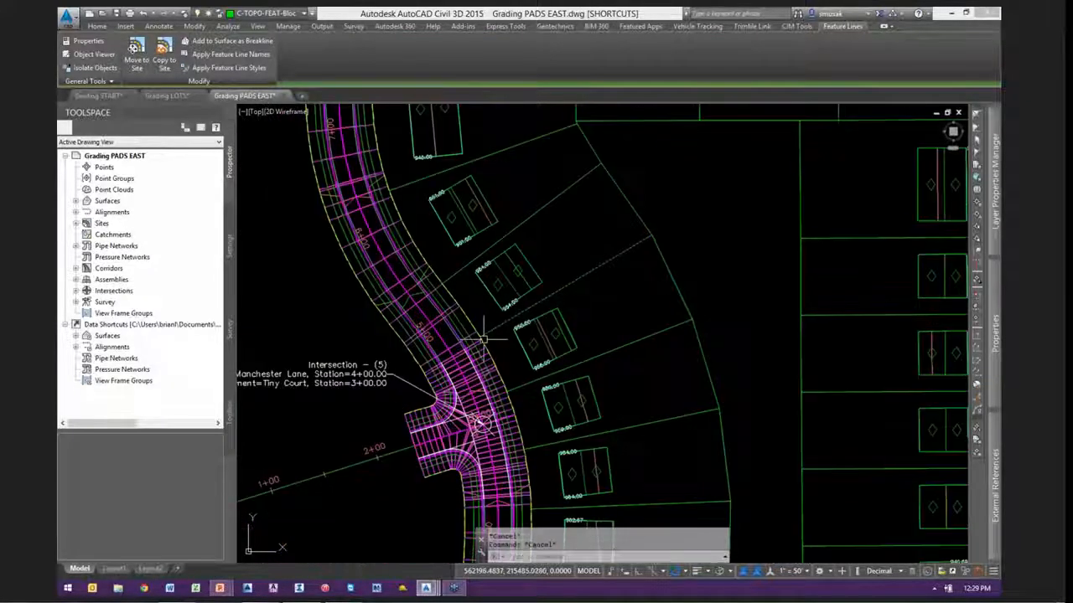
key(Escape)
key(Escape)
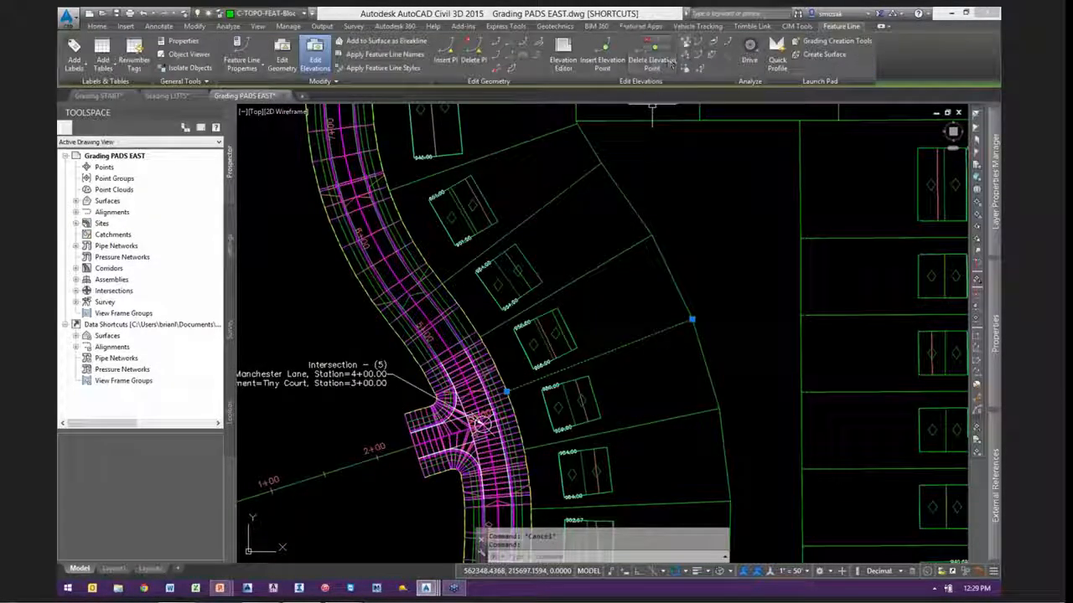
Check the end elevations of the lot line between the 956.00 and 959.00 pads with Quick Elevation Edit
click(683, 41)
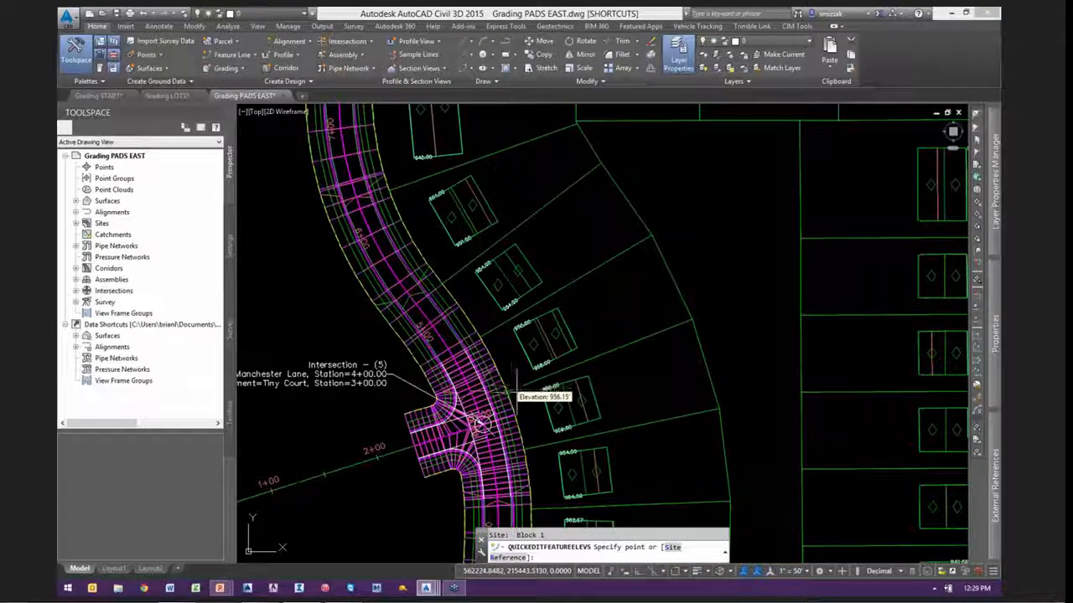
scroll(587, 387, down, 4)
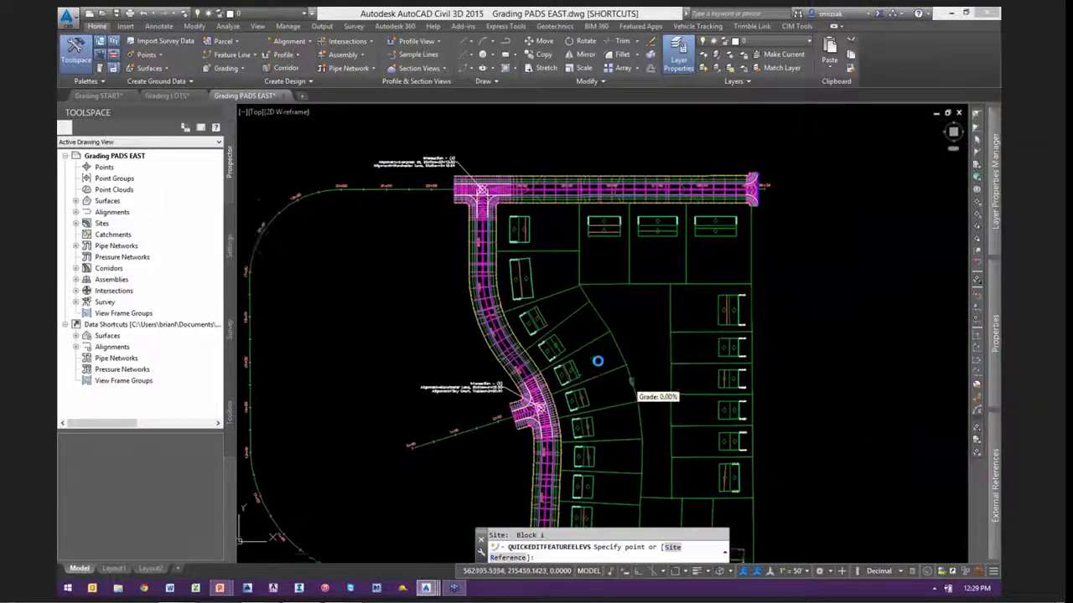
middle_drag(597, 361, 510, 336)
key(Escape)
Examine the point elevations of the rear lot-line feature line in the Elevation Editor, then close it and clear the selection
click(580, 266)
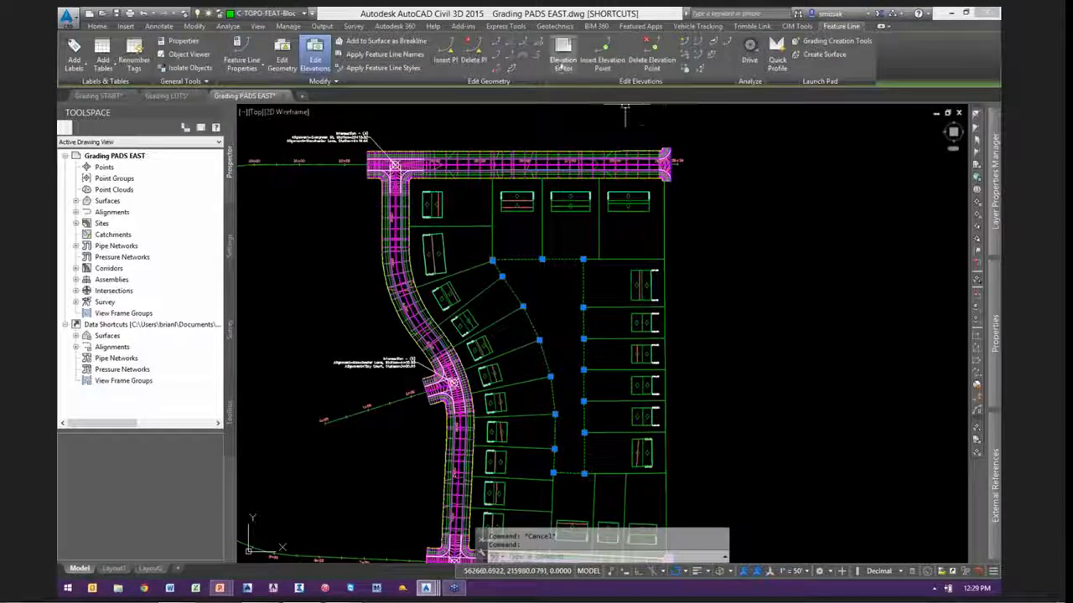
click(560, 66)
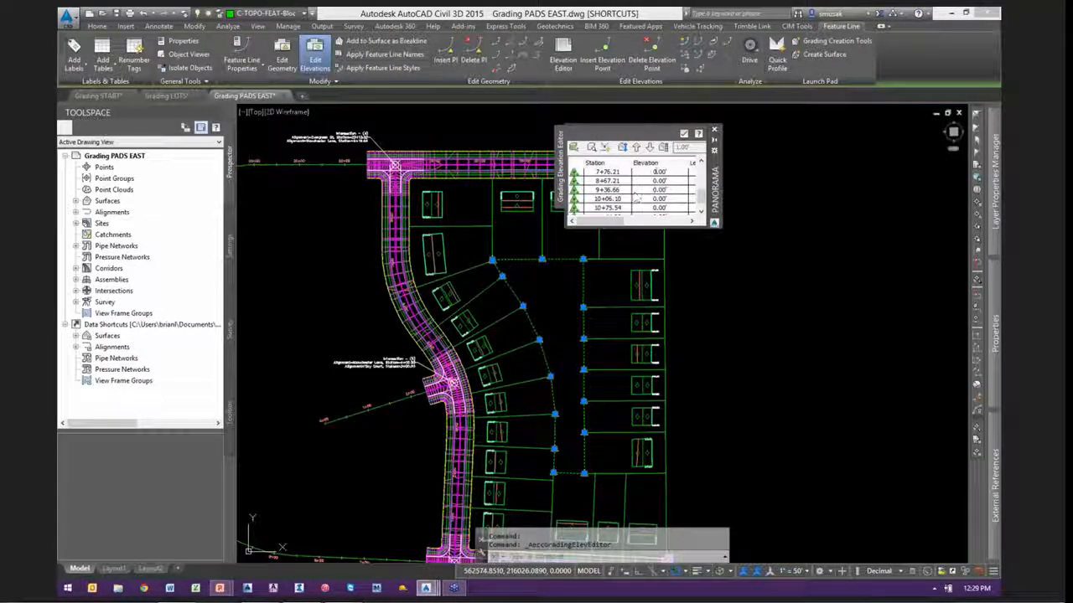
click(683, 134)
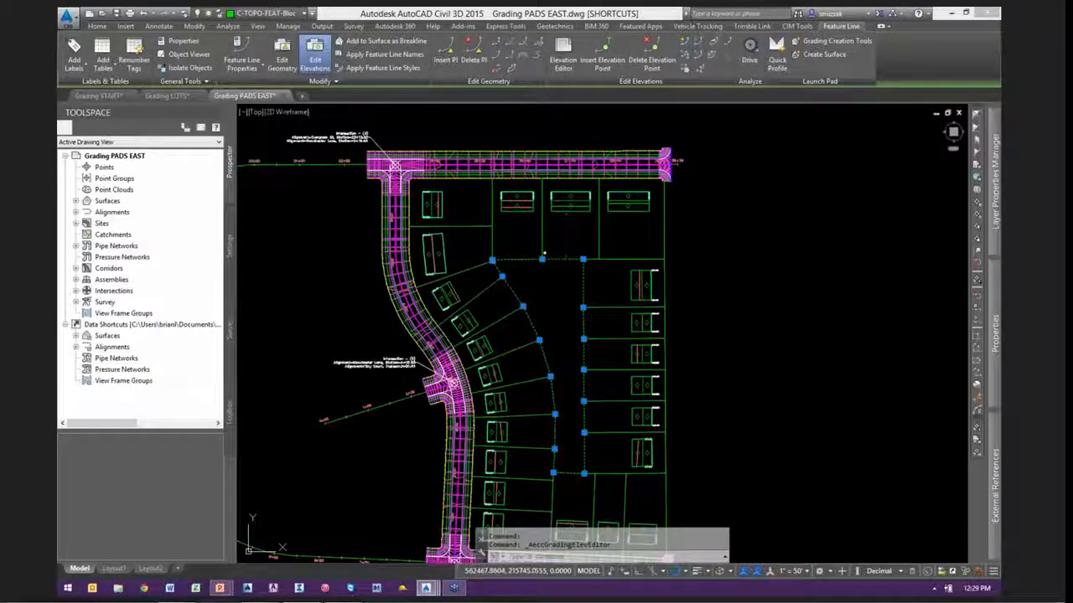
key(Escape)
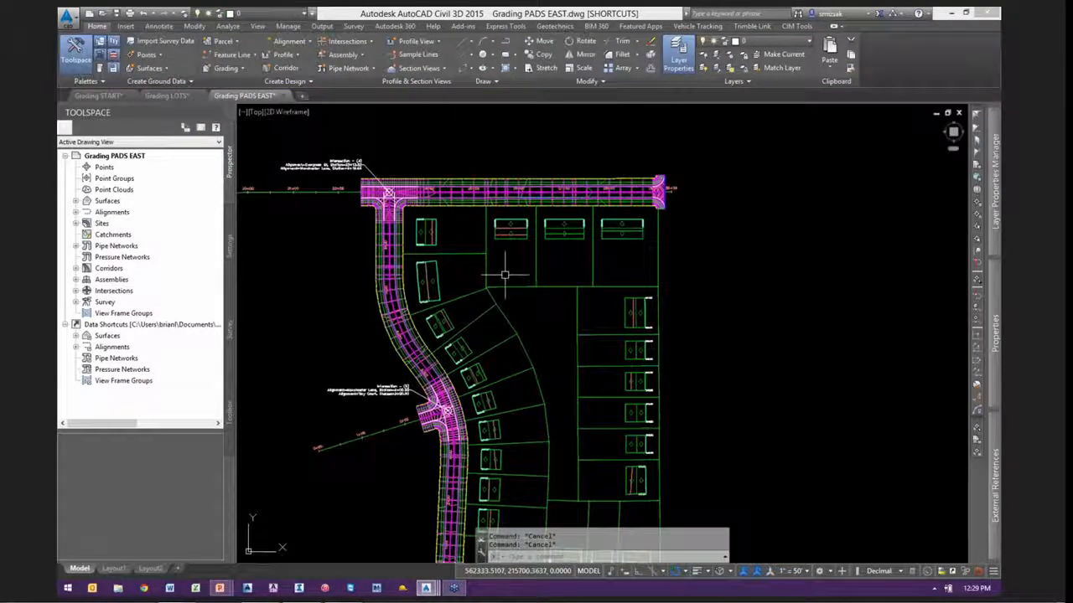
Set a -10% grade on the lot line between the west and middle pads of the three north-street pads with Quick Elevation Edit
scroll(504, 274, up, 4)
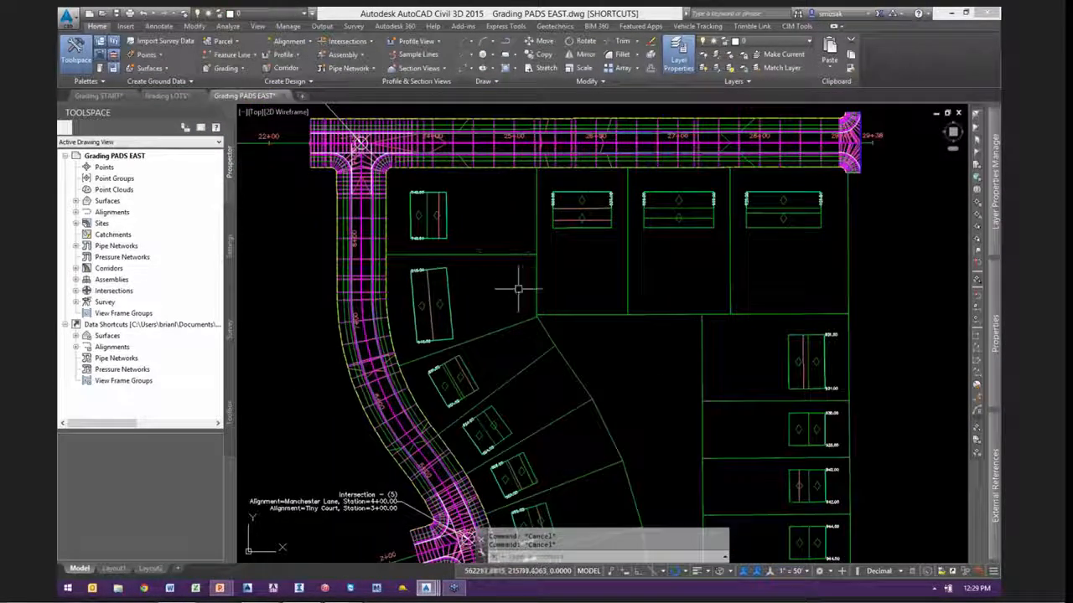
mouse_move(587, 306)
middle_down()
mouse_move(603, 282)
mouse_move(545, 308)
middle_up()
click(644, 258)
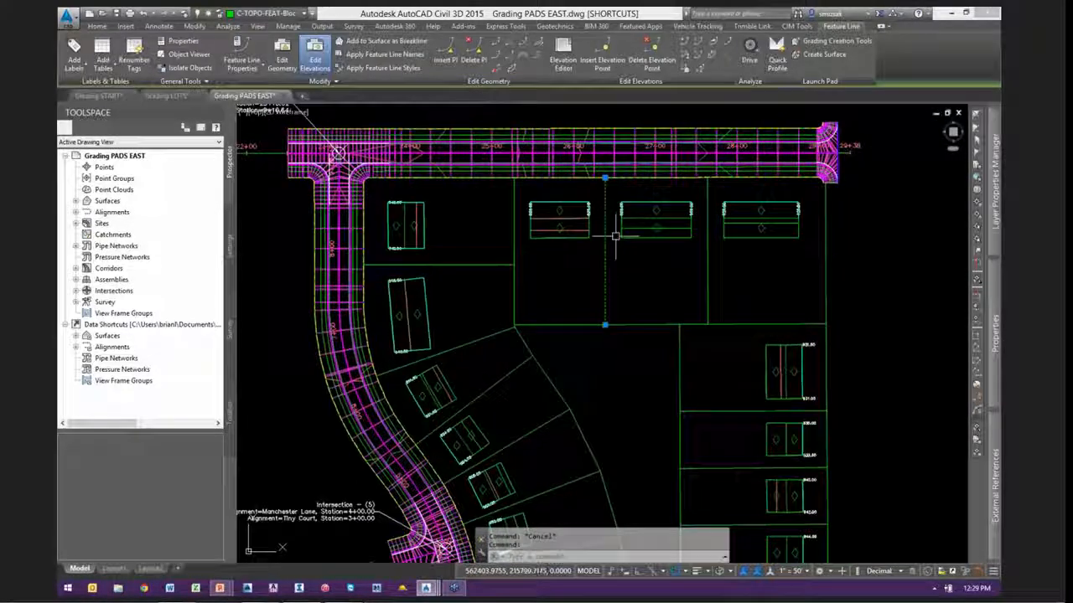
scroll(615, 237, up, 2)
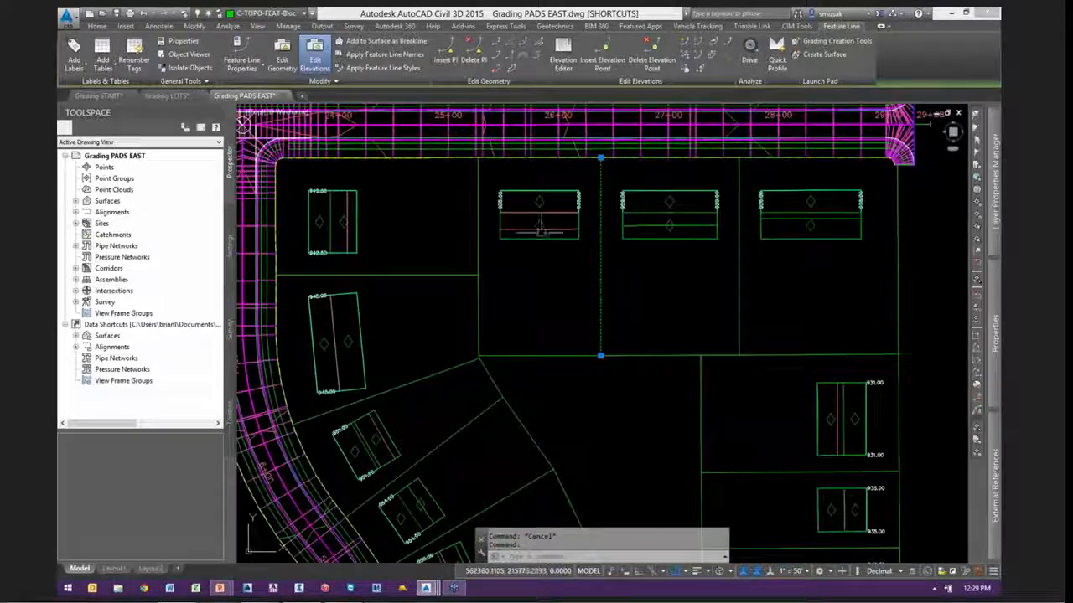
click(685, 43)
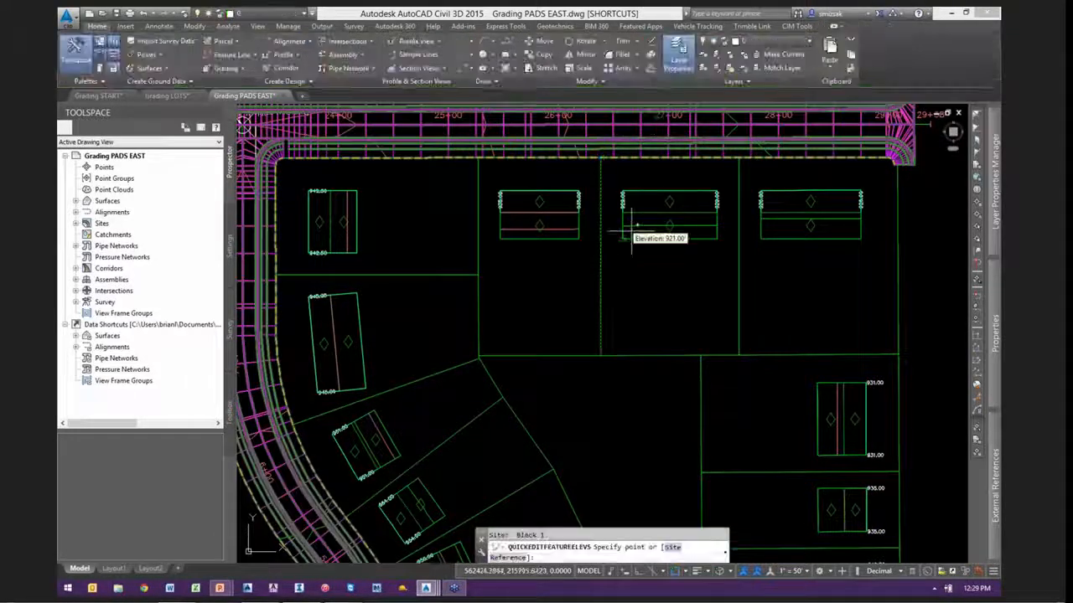
click(602, 269)
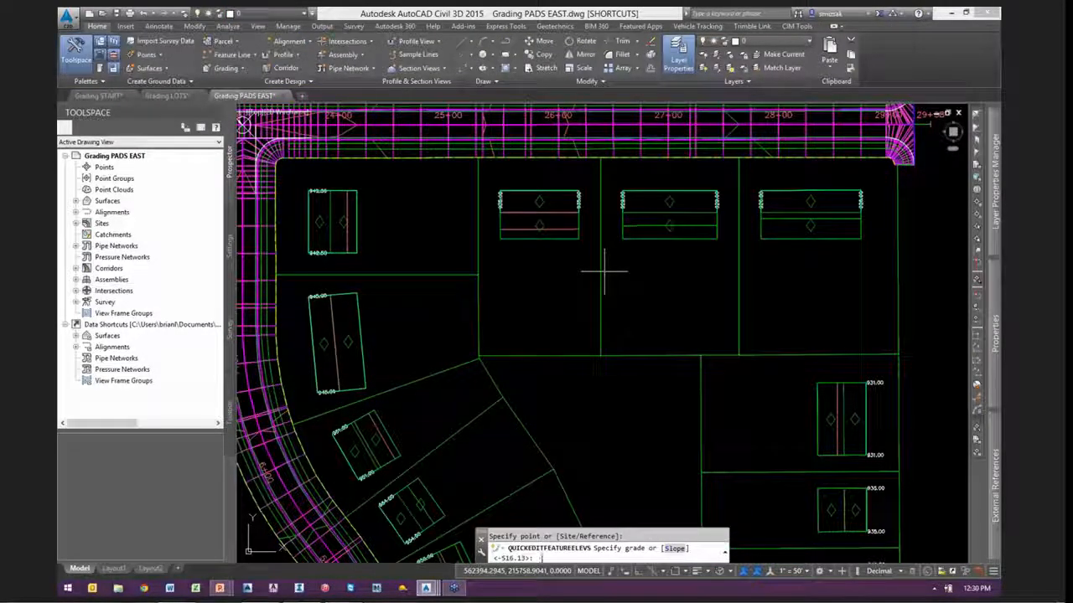
text(-10)
key(Return)
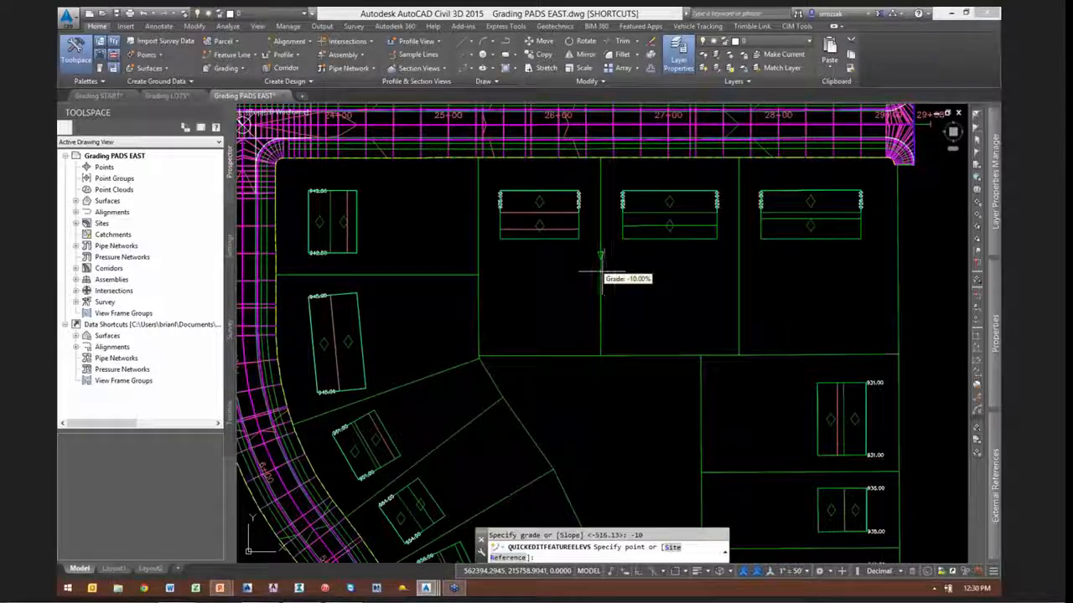
Grade the lot line west of the three north-street pads at -8% on its upper segment and -5% on its lower segment
click(479, 253)
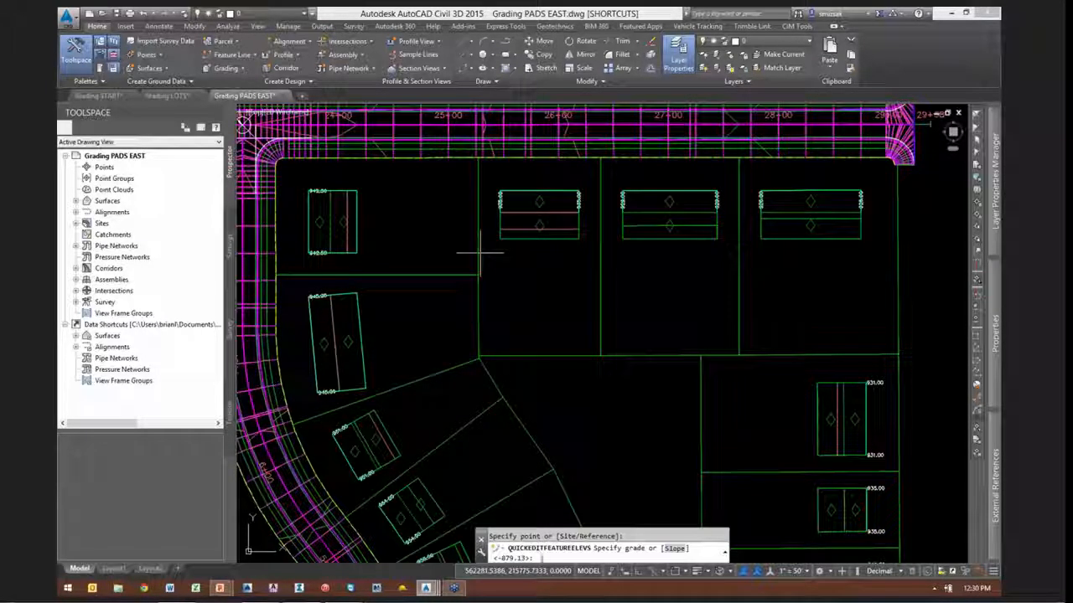
text(-8)
key(Return)
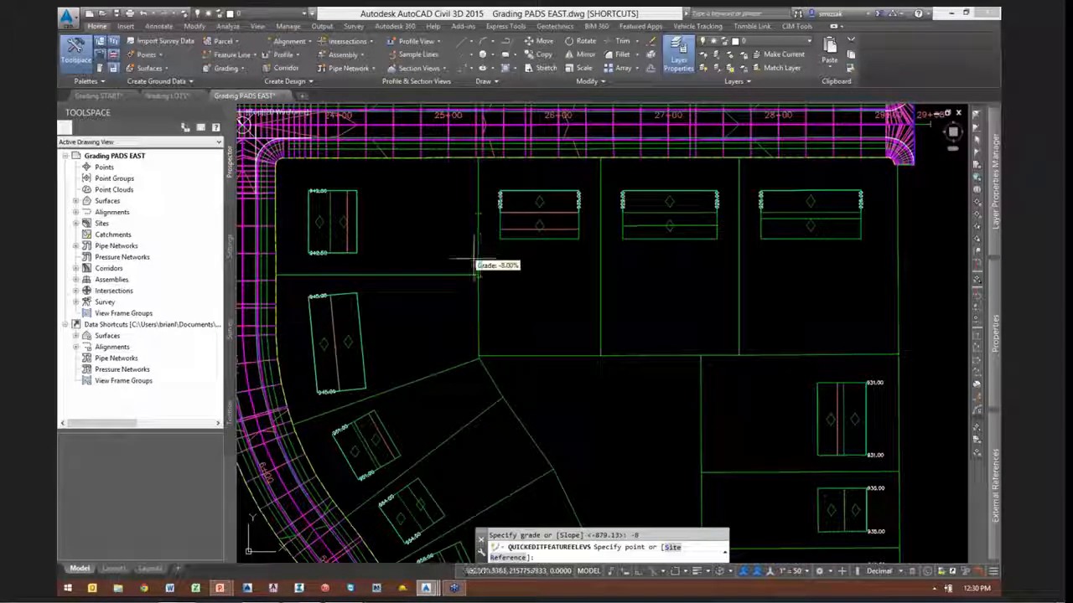
click(479, 315)
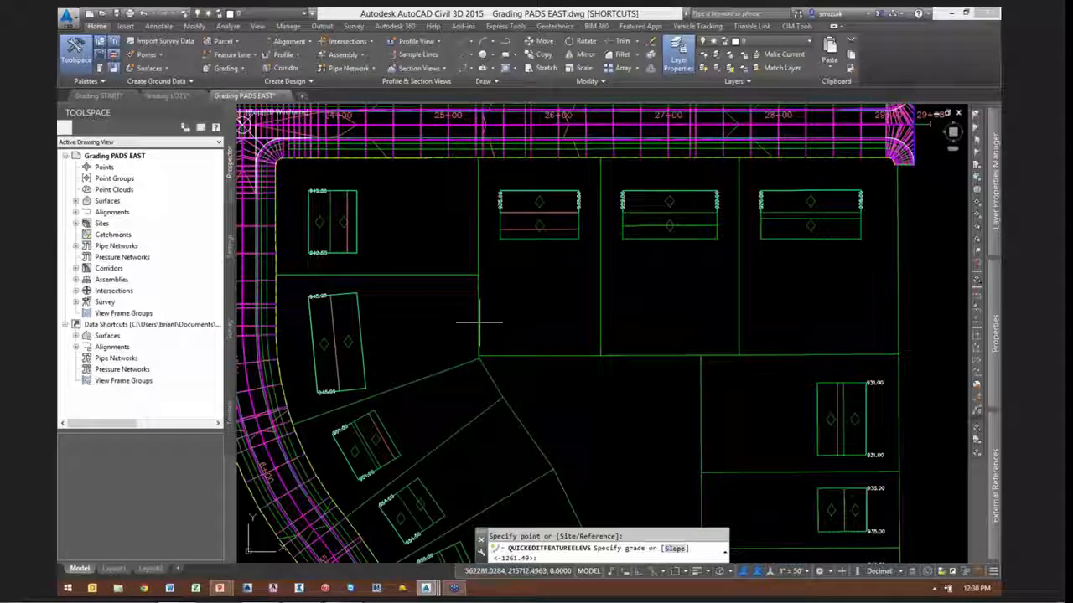
text(-5)
key(Return)
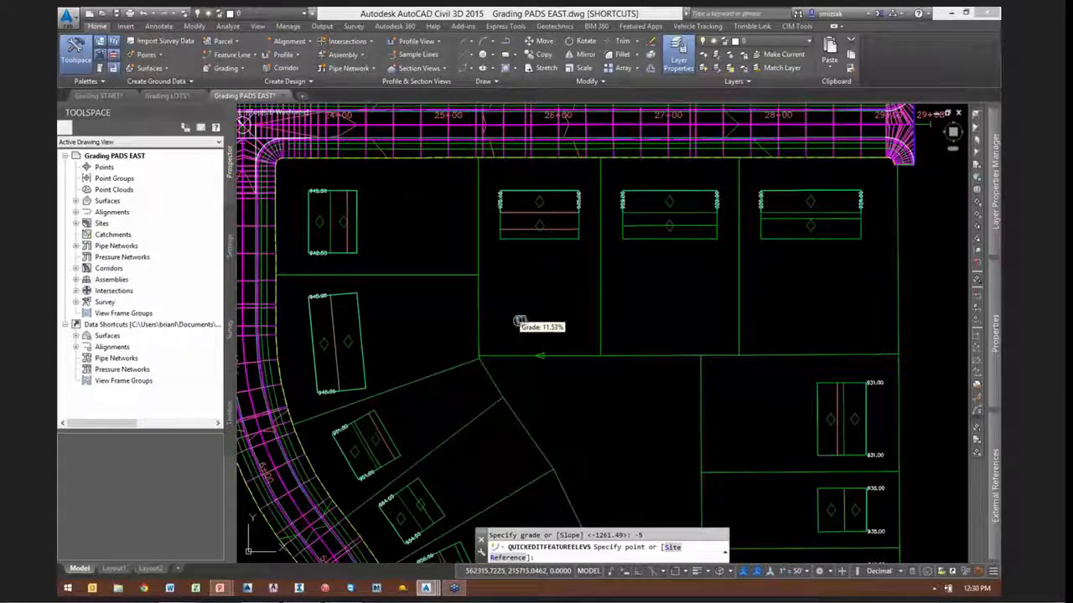
Set the lot line between the 945.00 and 951.00 pads to a -10% grade
middle_drag(517, 318, 635, 318)
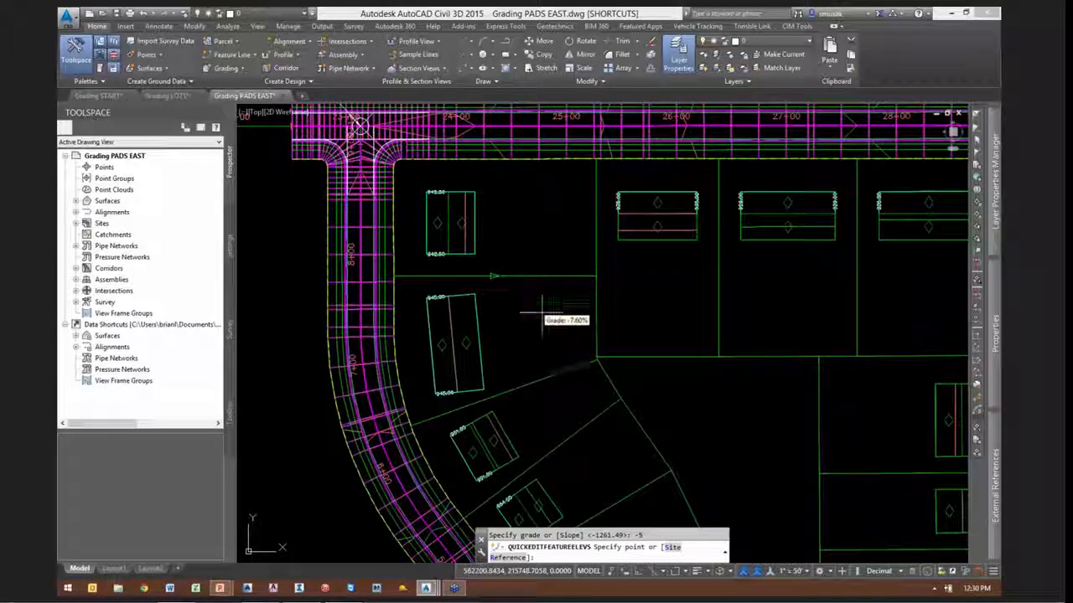
click(532, 390)
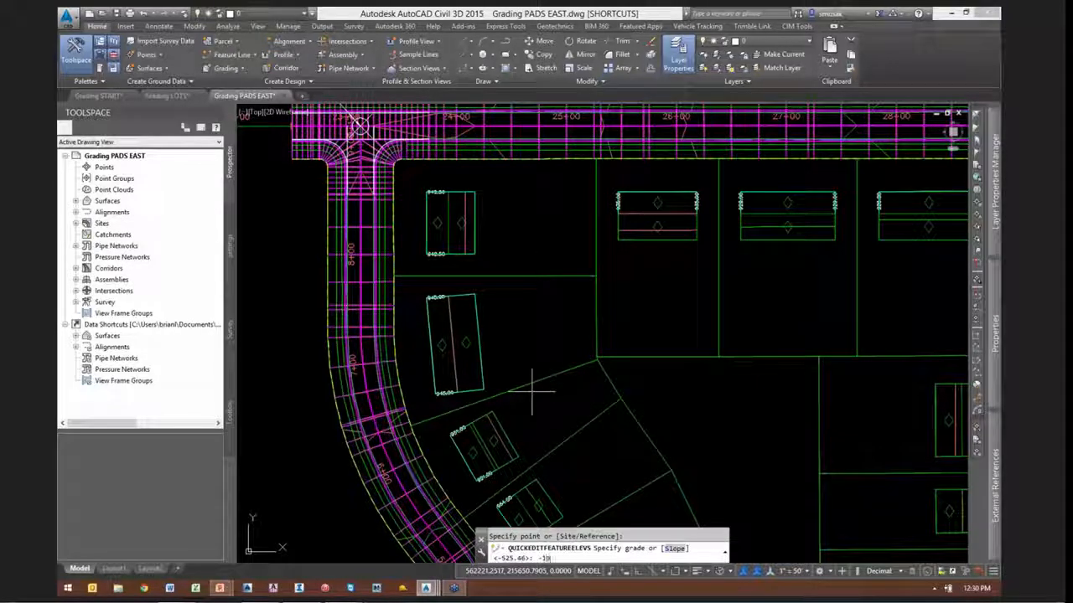
key(Return)
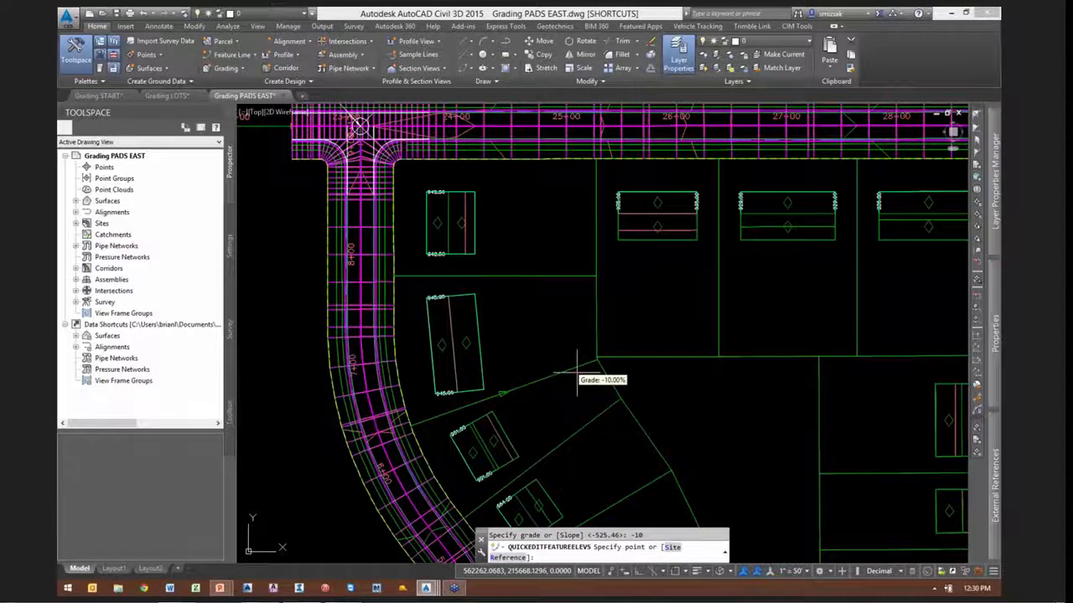
Set the lot line between the 951.00 and 954.00 pads to a -12% grade
scroll(576, 368, up, 3)
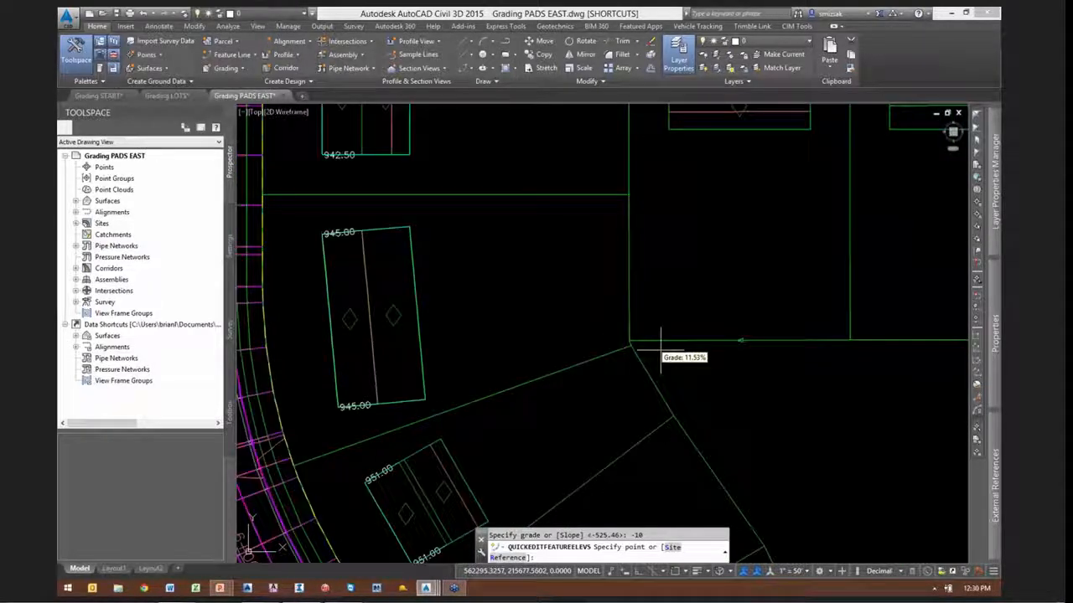
scroll(661, 352, down, 5)
scroll(687, 381, up, 3)
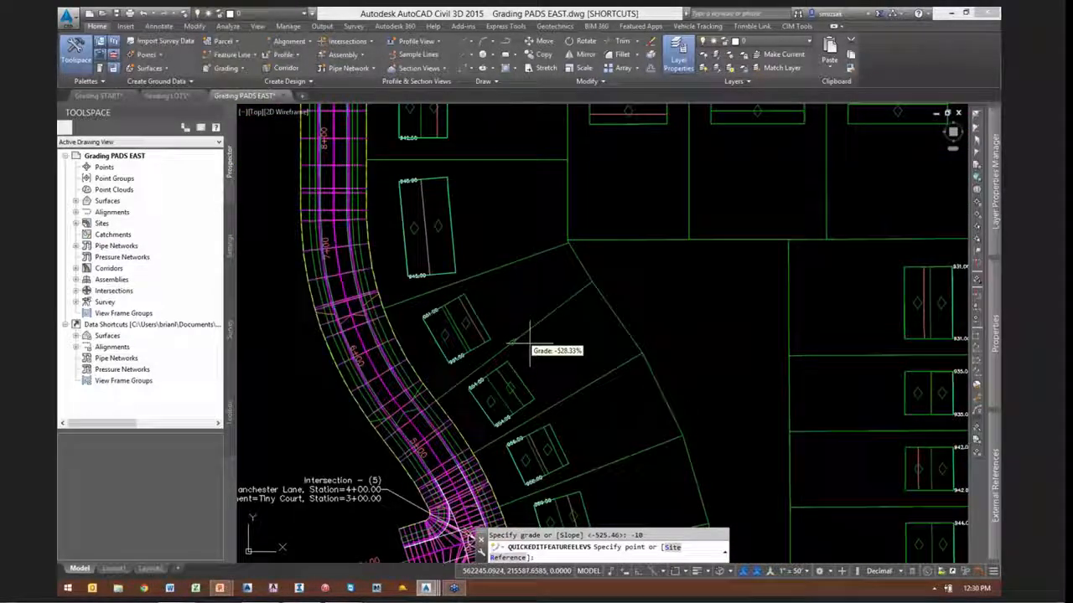
click(530, 344)
text(-12)
key(Return)
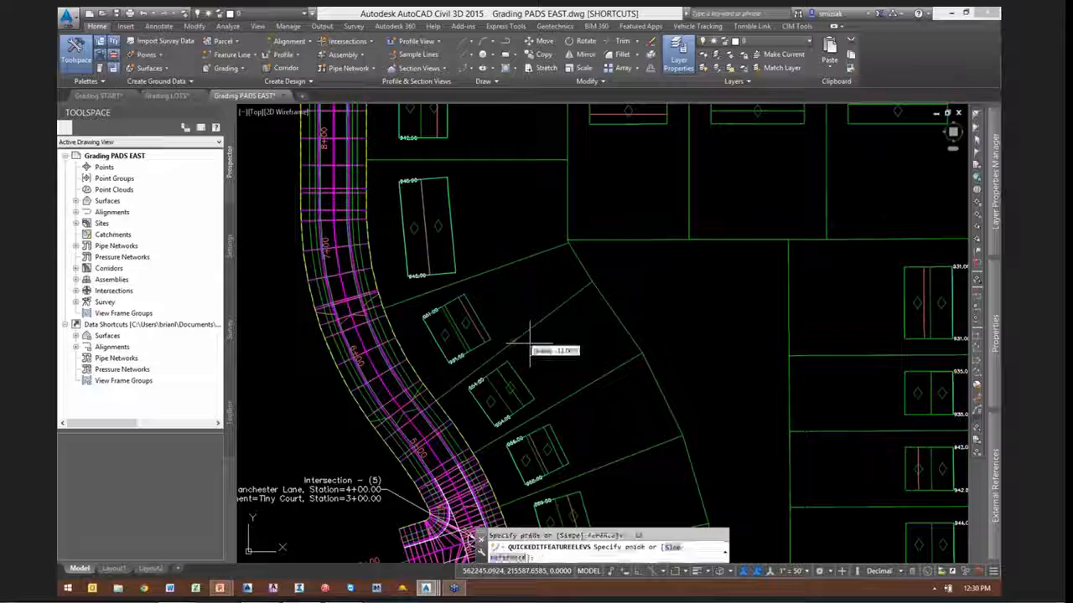
Set the lot line between the 954.00 and 956.00 pads to a -12% grade and finish the elevation edit
click(575, 390)
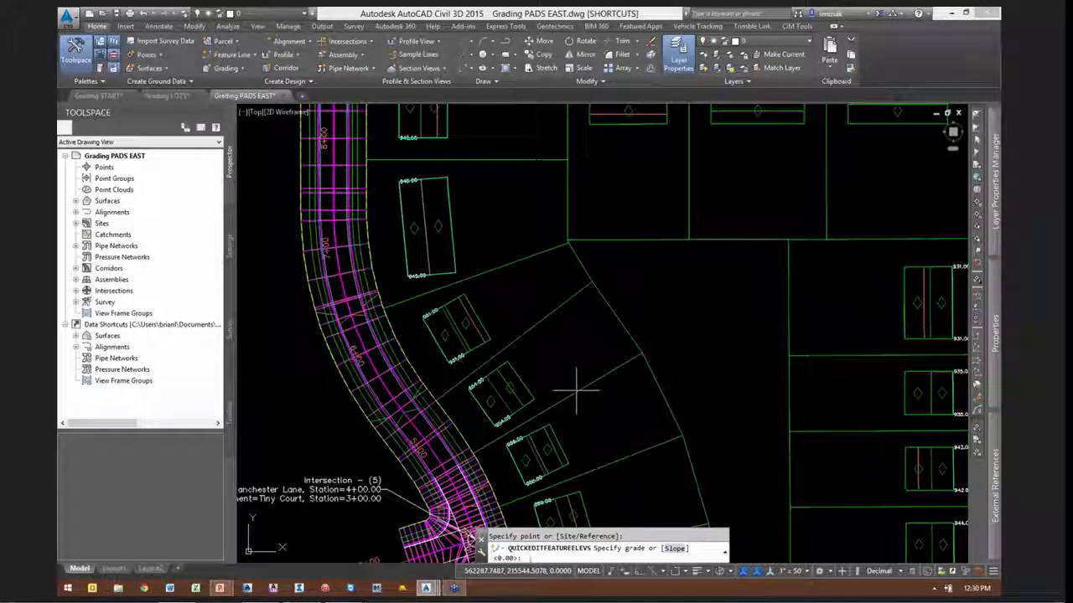
key(Return)
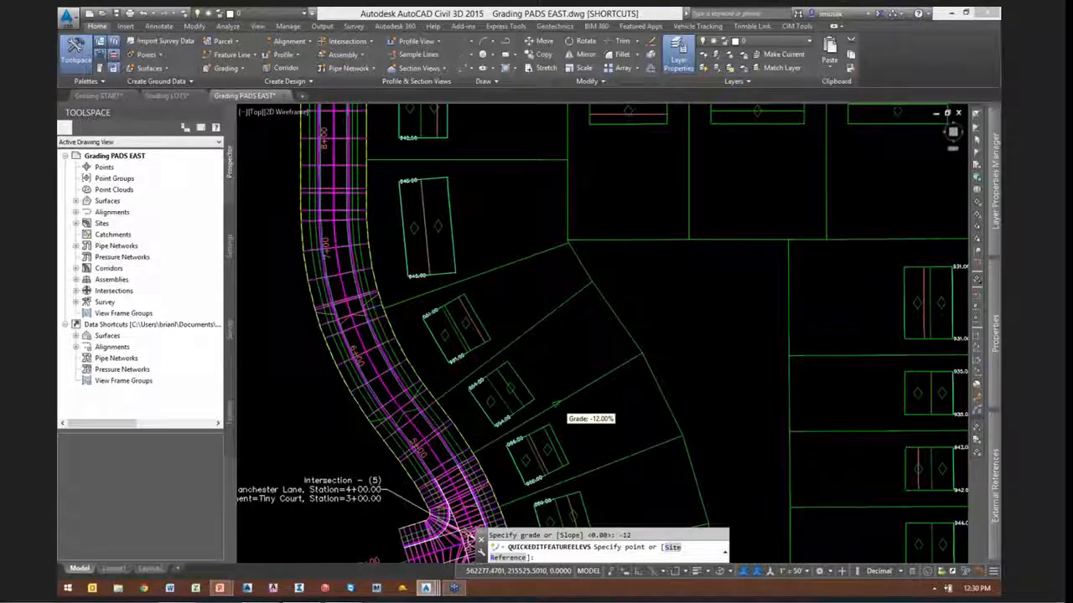
scroll(588, 411, up, 2)
middle_drag(587, 402, 577, 378)
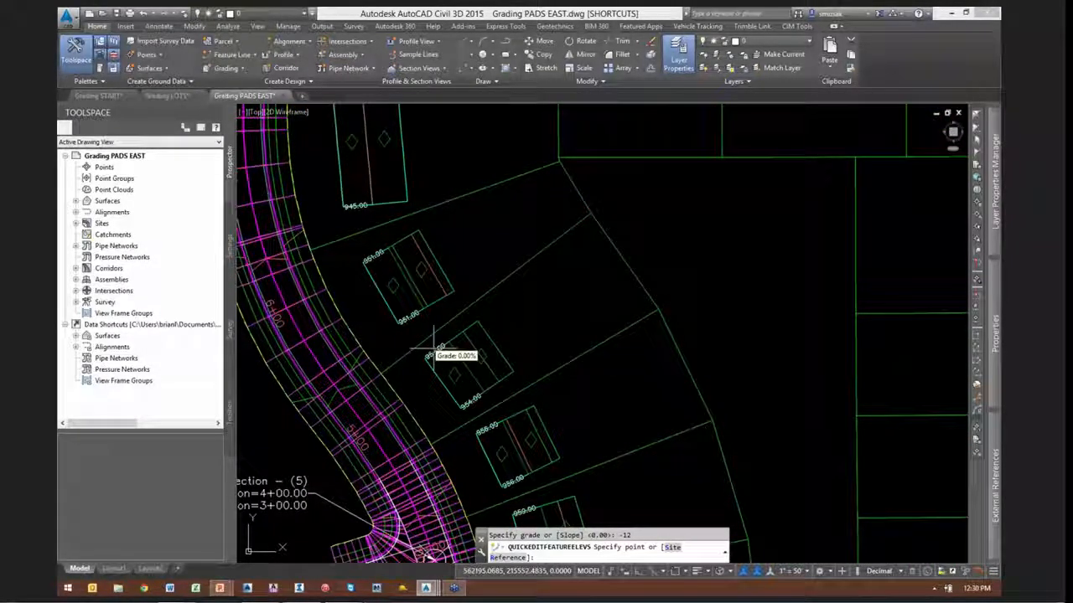
scroll(474, 373, up, 3)
scroll(507, 344, down, 4)
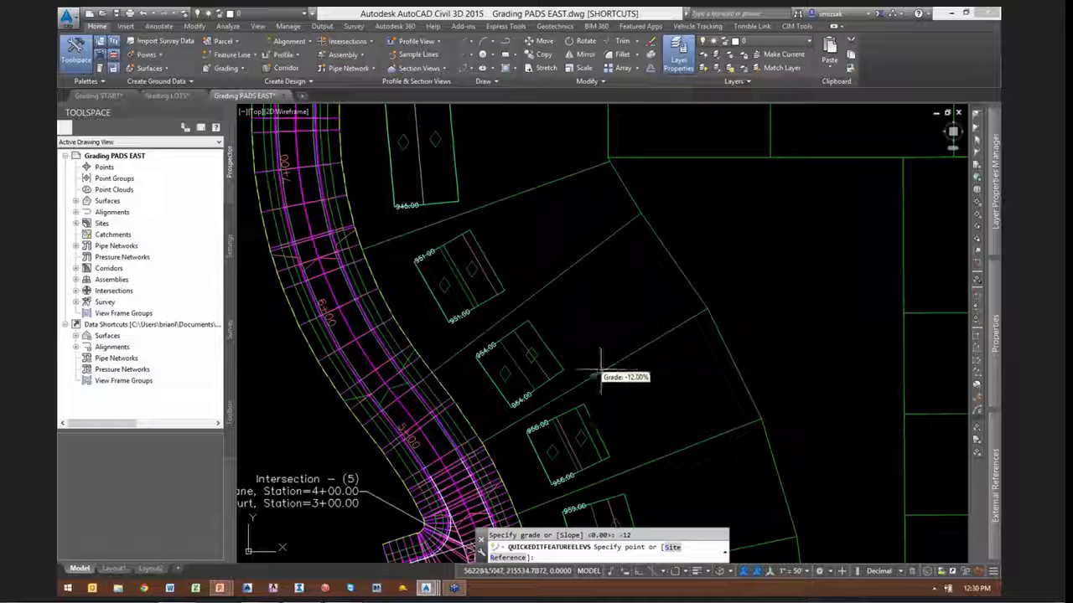
key(Escape)
Examine the lot line between the 951.00 and 954.00 pads and the vertices of the rear lot-line feature line it meets
scroll(635, 292, down, 4)
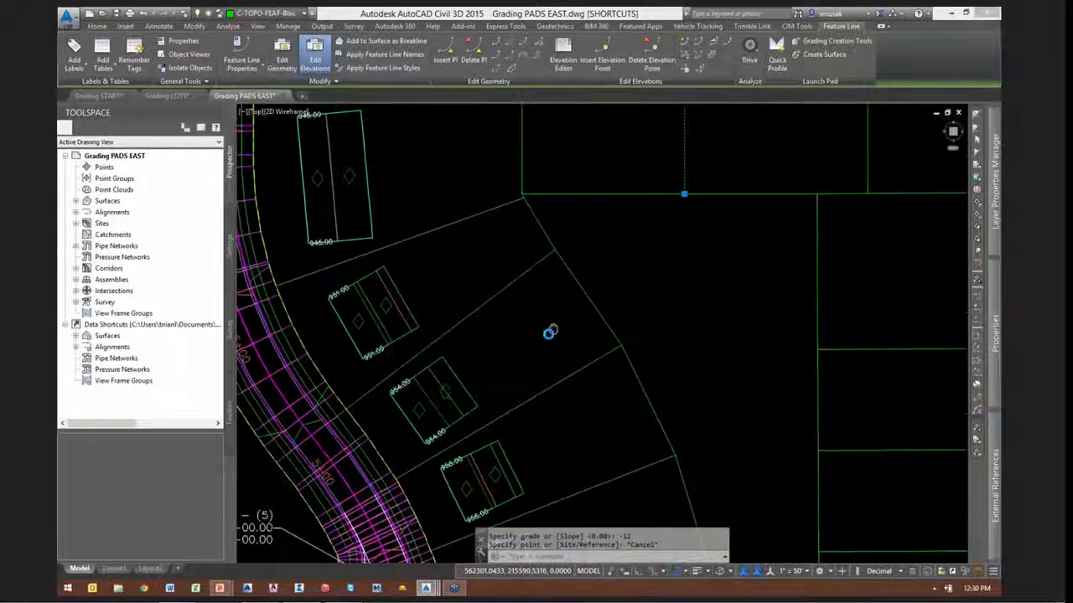
scroll(569, 347, down, 1)
scroll(567, 346, down, 1)
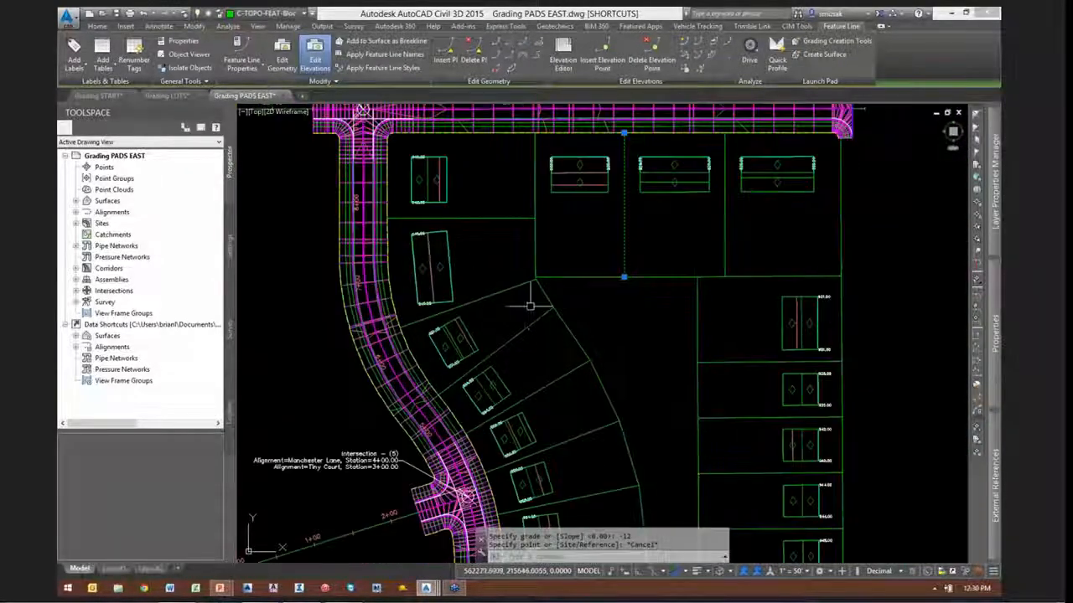
middle_drag(531, 304, 545, 343)
scroll(546, 333, up, 2)
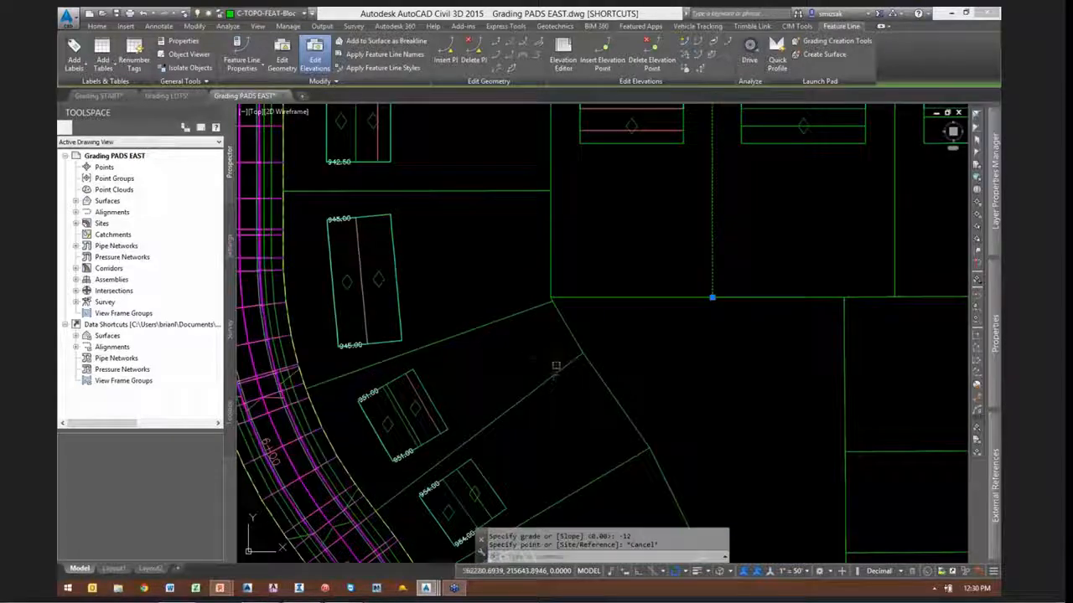
click(543, 385)
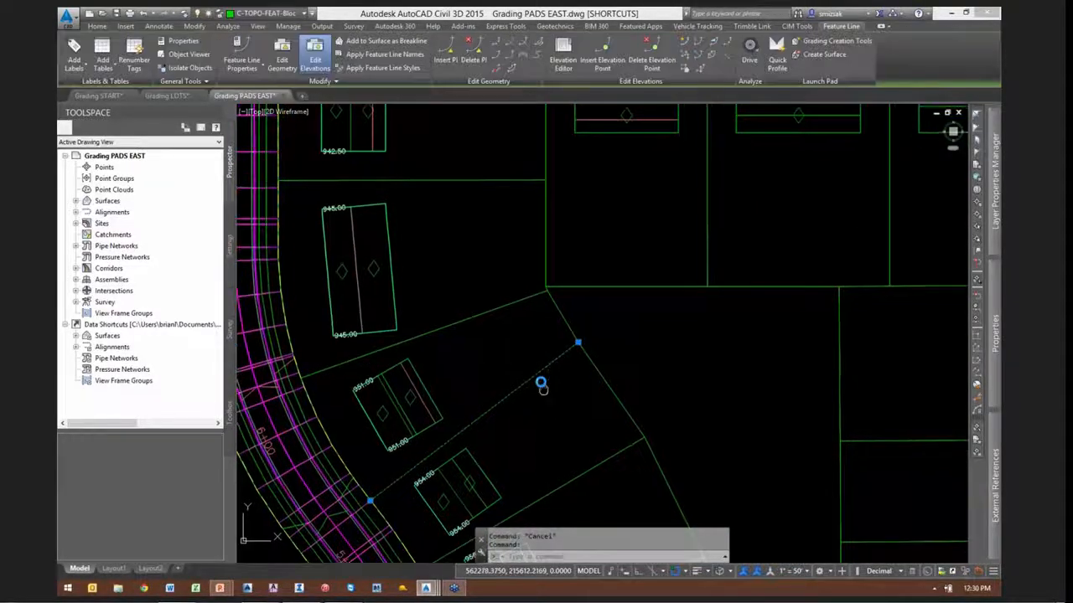
middle_drag(542, 384, 480, 325)
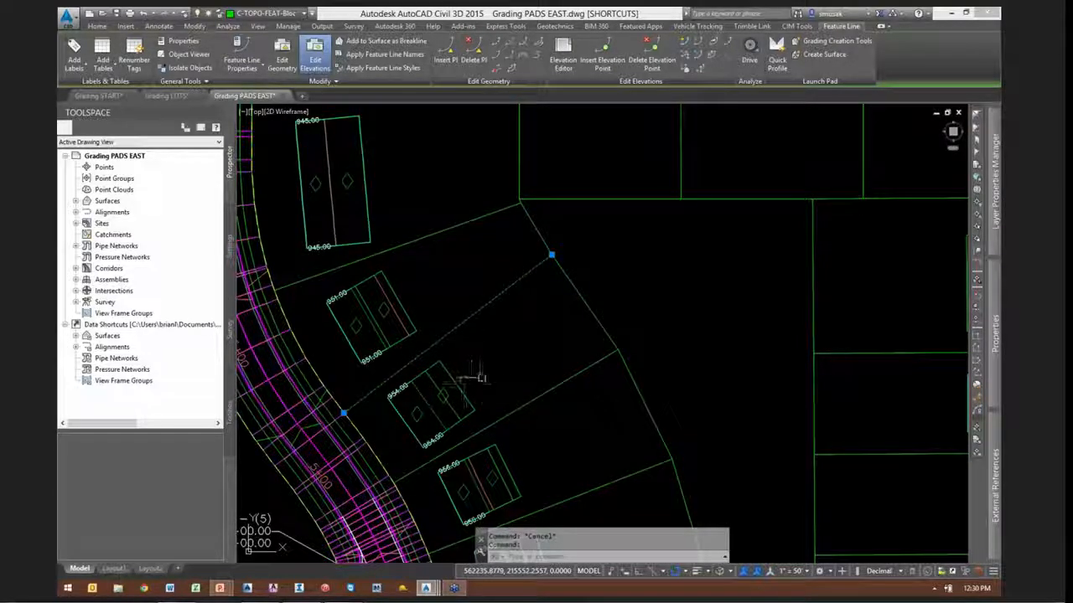
middle_drag(464, 362, 439, 317)
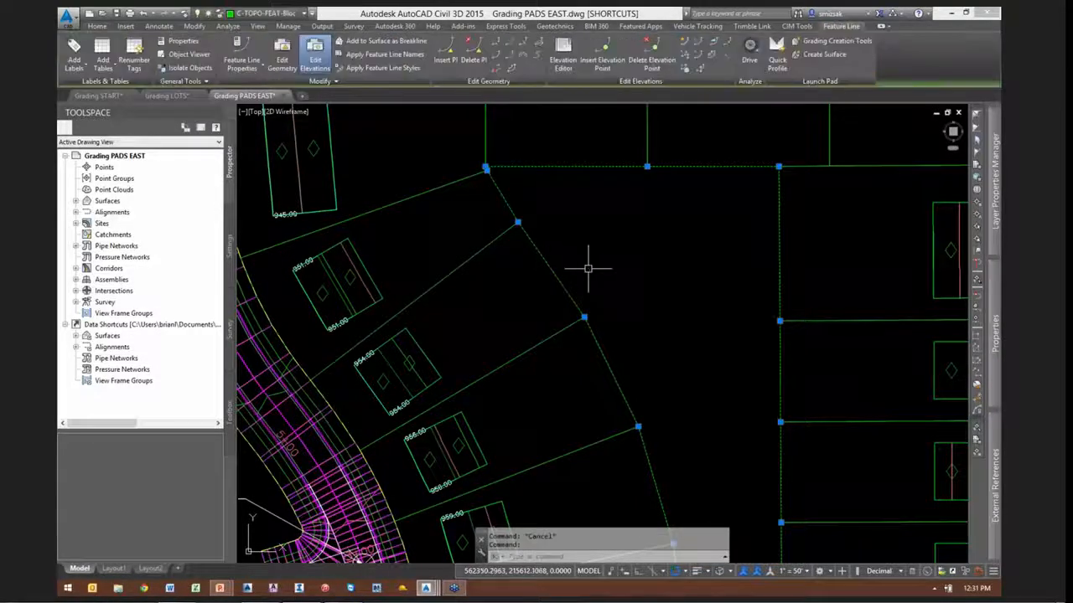
middle_drag(615, 321, 566, 275)
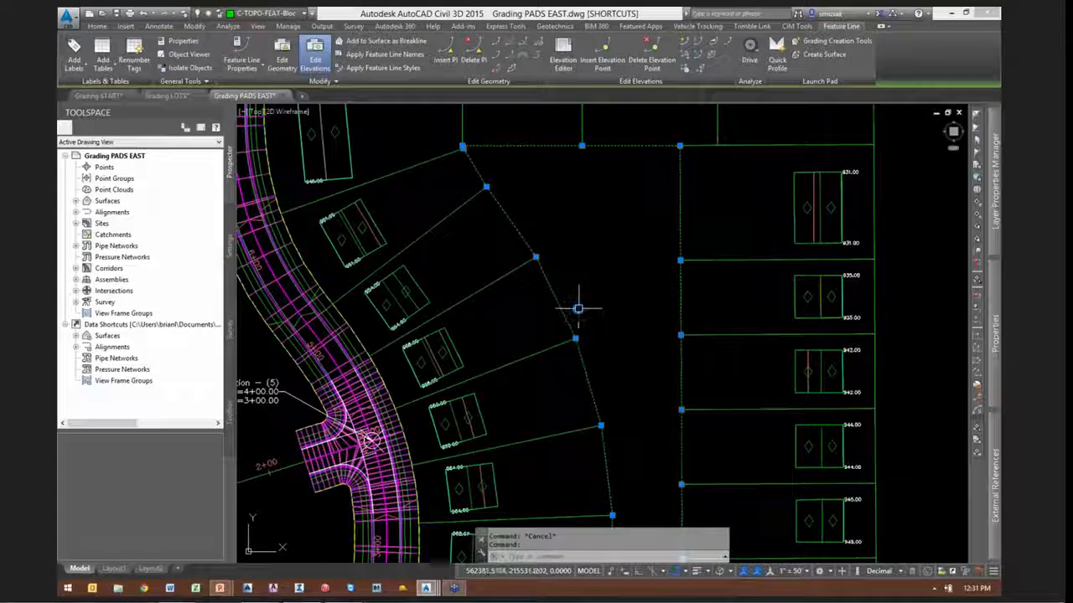
scroll(576, 307, down, 2)
scroll(555, 276, up, 3)
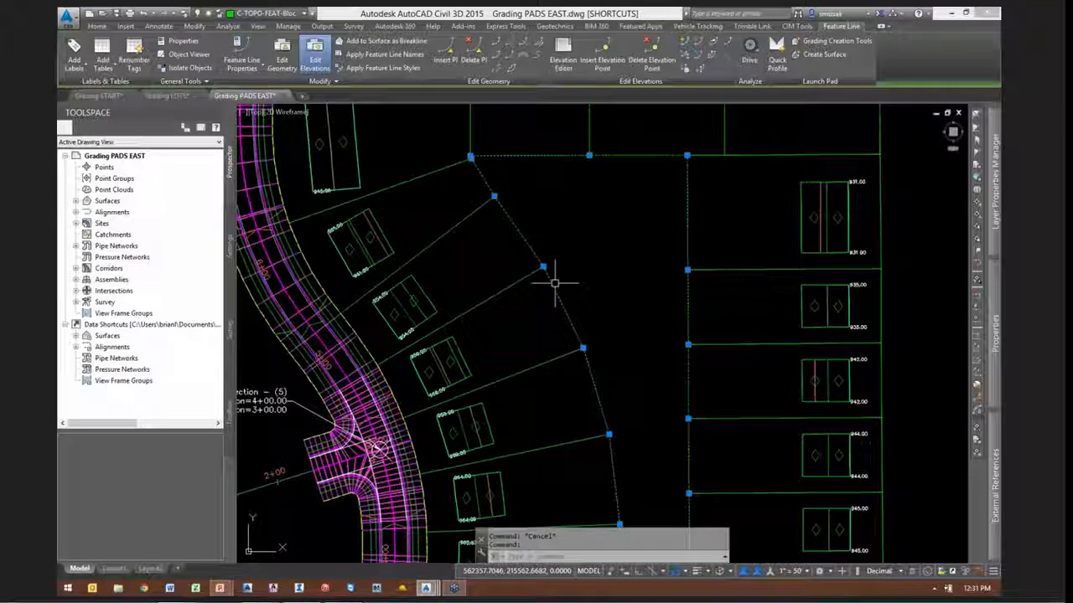
middle_drag(495, 171, 527, 271)
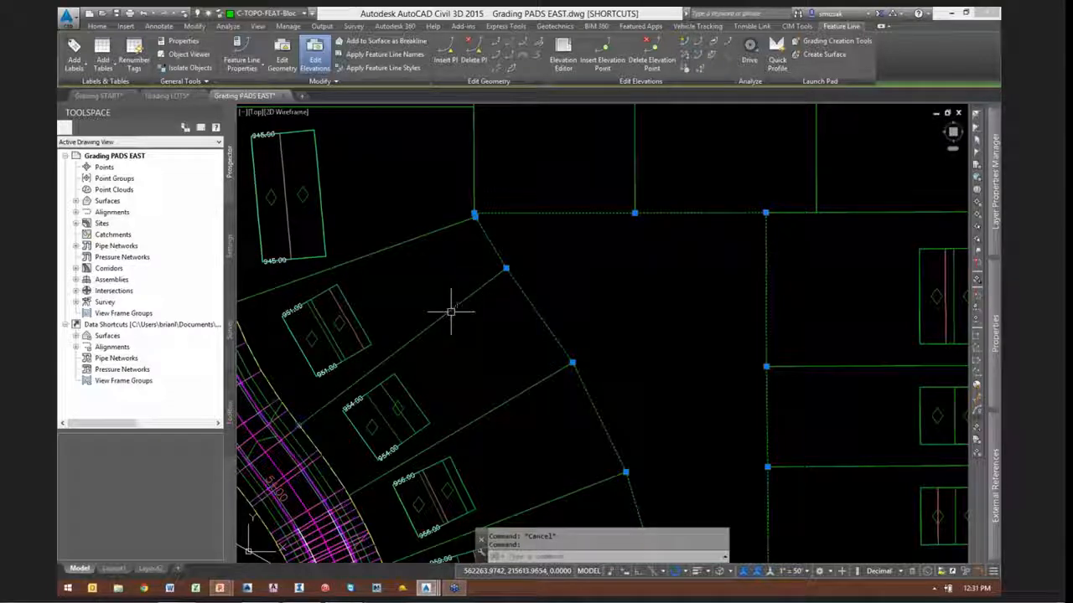
Compare the rear endpoint of the lot line between the 951.00 and 954.00 pads with the matching vertex on the rear feature line
key(Escape)
click(410, 341)
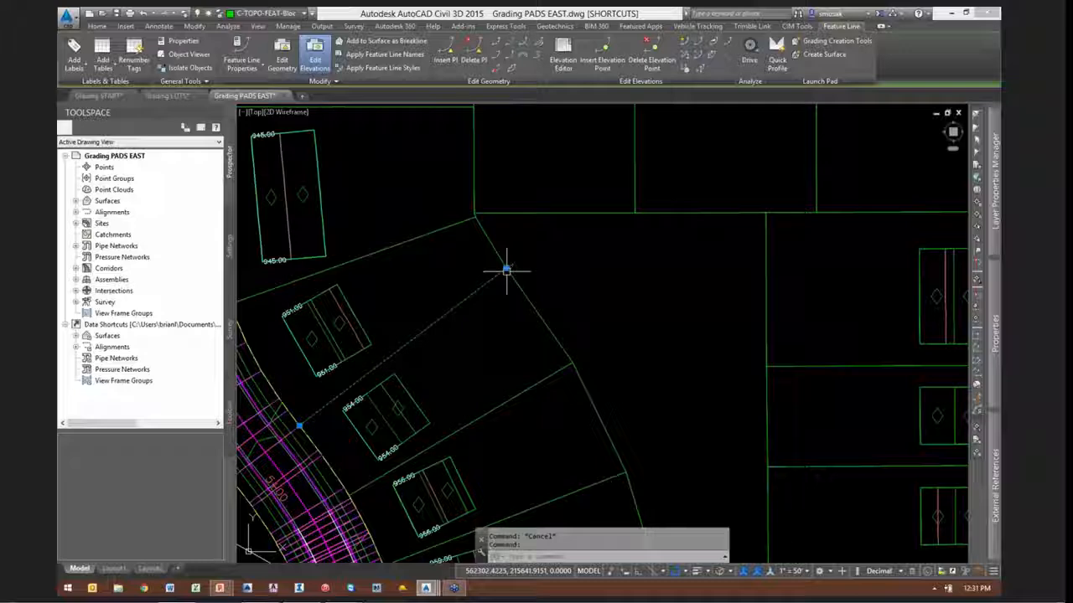
key(Escape)
click(515, 286)
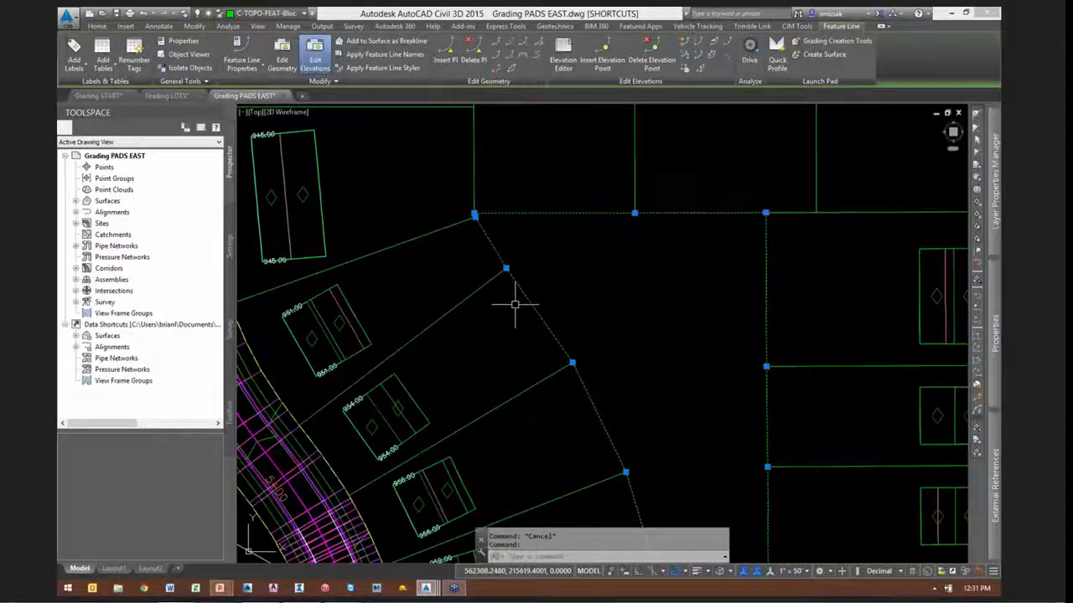
scroll(514, 304, down, 3)
key(Escape)
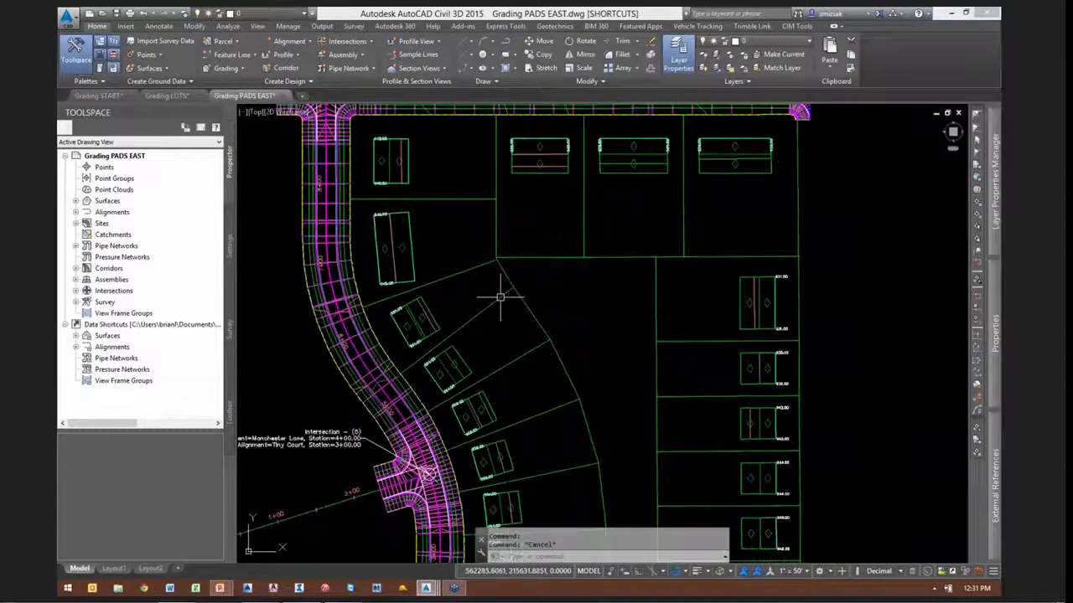
Inspect the rear feature line's vertices, then the endpoints of the lot line between the west and middle north-street pads
scroll(501, 297, up, 3)
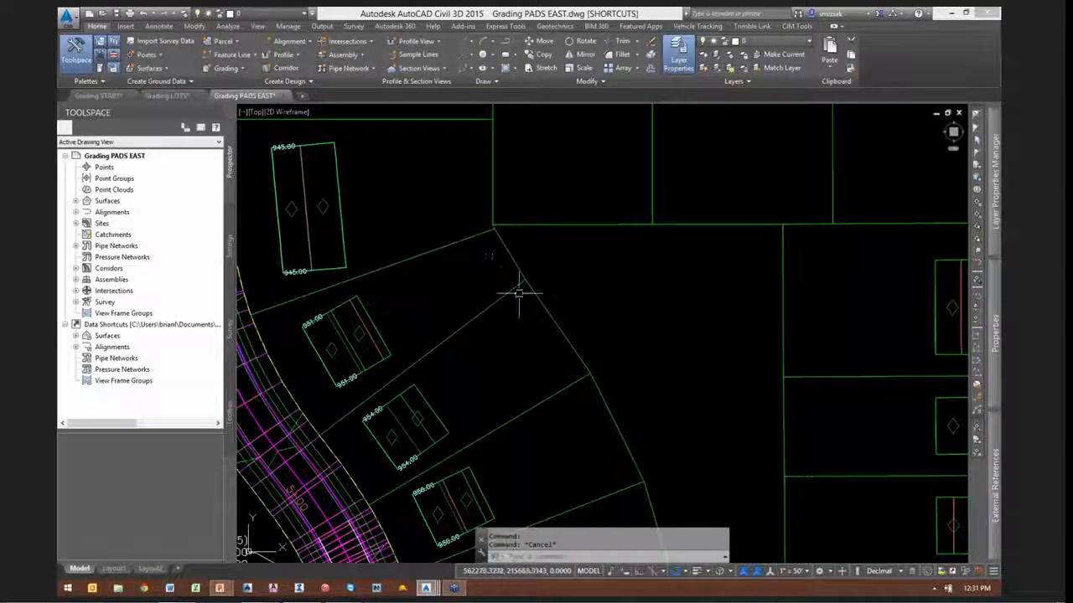
scroll(519, 293, down, 2)
mouse_move(549, 214)
middle_down()
mouse_move(581, 292)
mouse_move(559, 291)
middle_up()
click(545, 325)
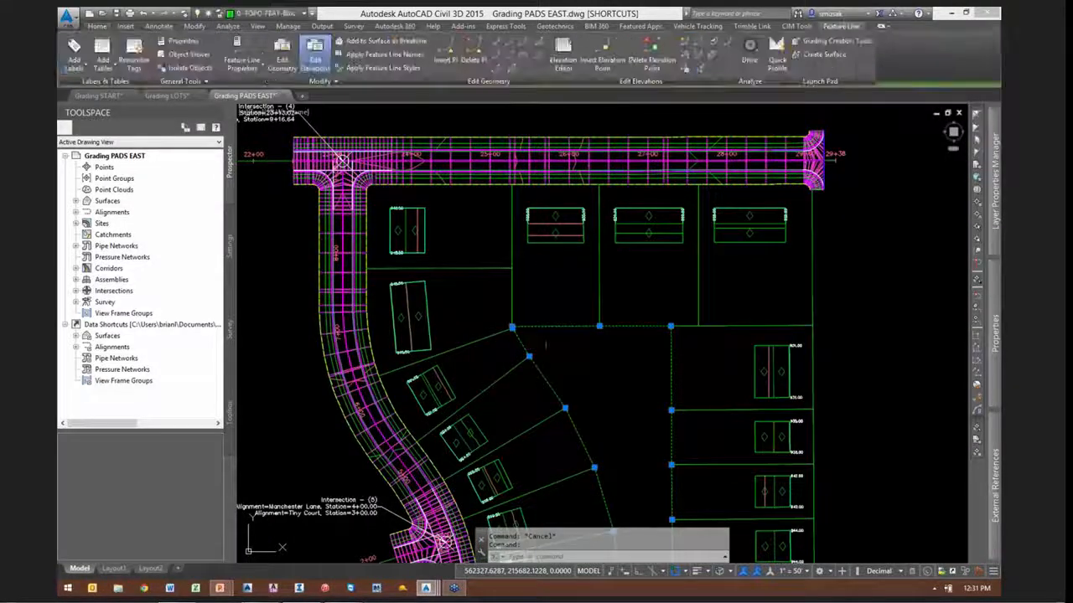
key(Escape)
click(598, 258)
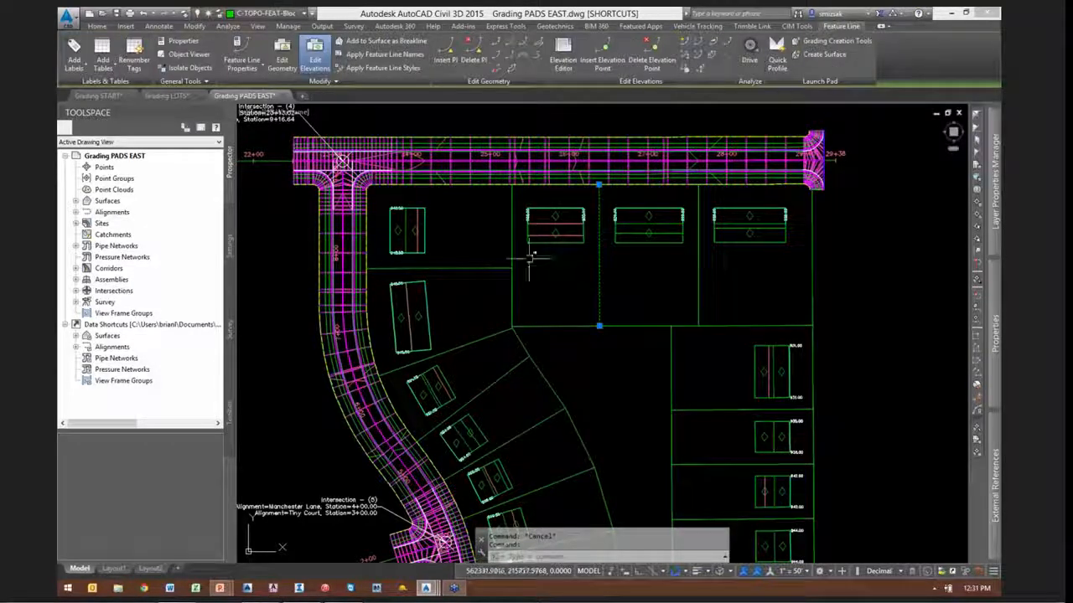
Examine the north-street lots, comparing the 935.00, 929.00 and 926.00 pads with the street edge and the lot lines between them
scroll(549, 188, up, 4)
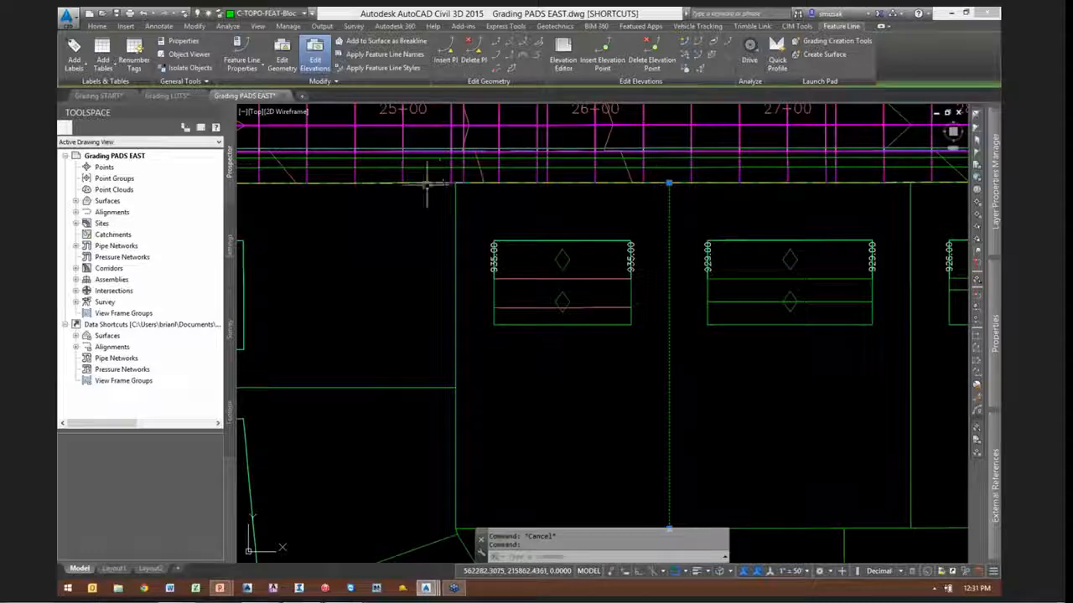
key(Escape)
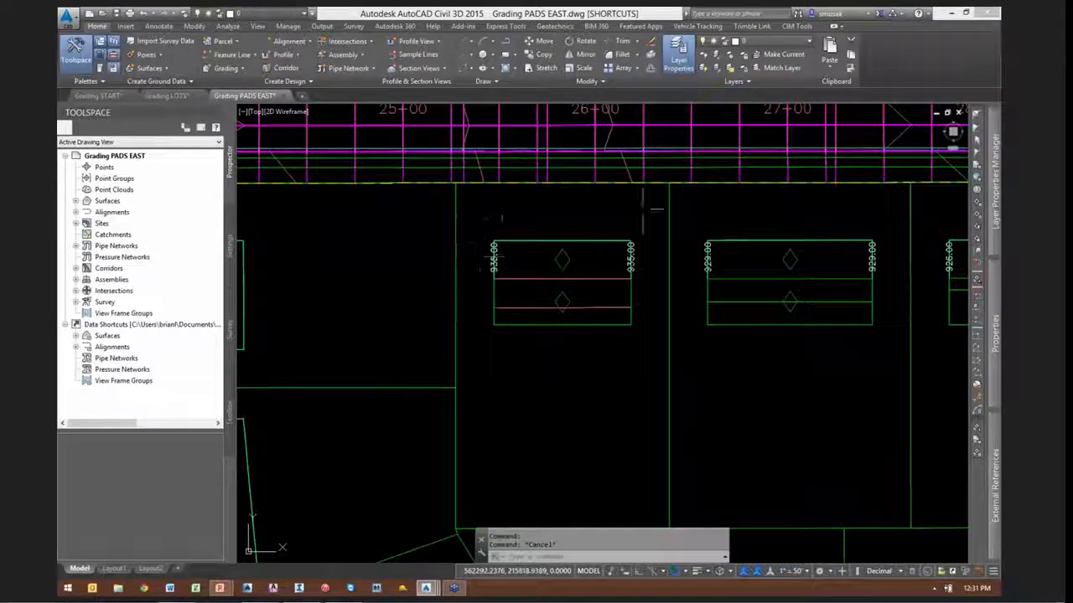
scroll(575, 360, down, 5)
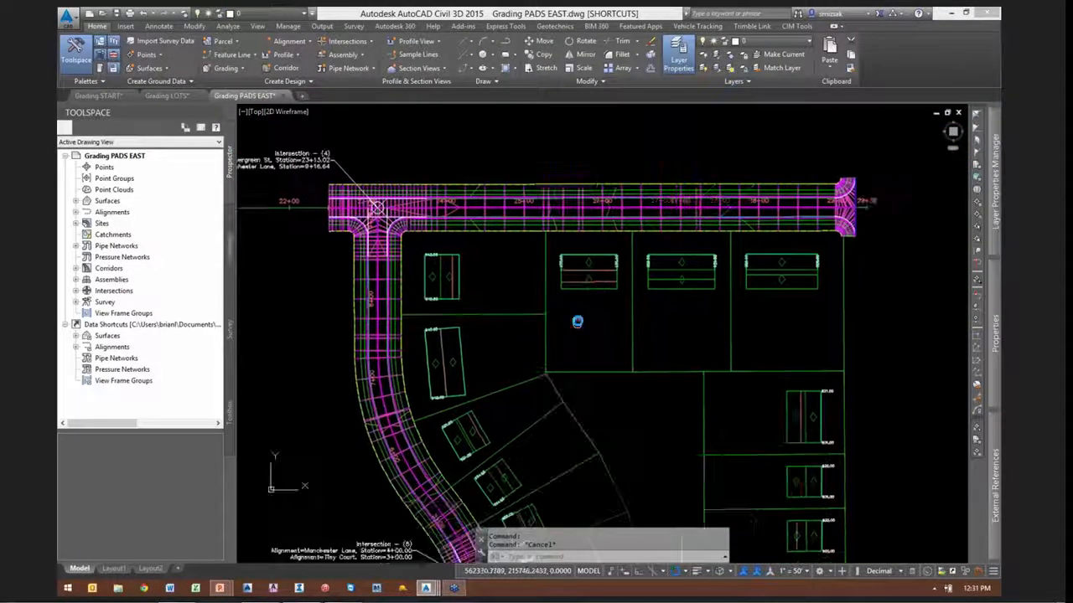
middle_drag(578, 322, 560, 299)
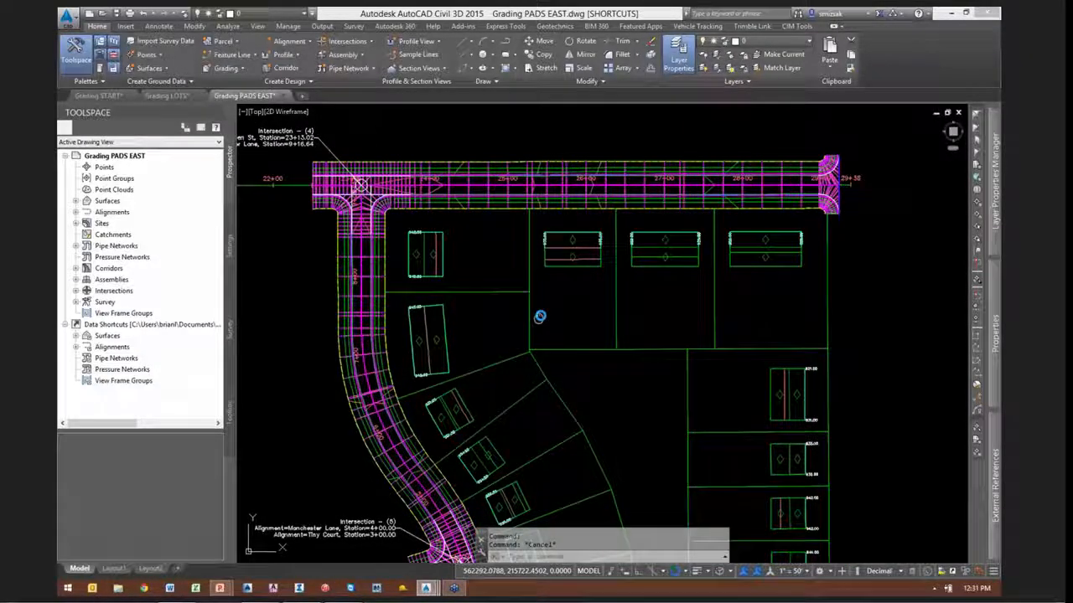
mouse_move(549, 312)
middle_down()
mouse_move(559, 276)
mouse_move(628, 294)
mouse_move(635, 332)
middle_up()
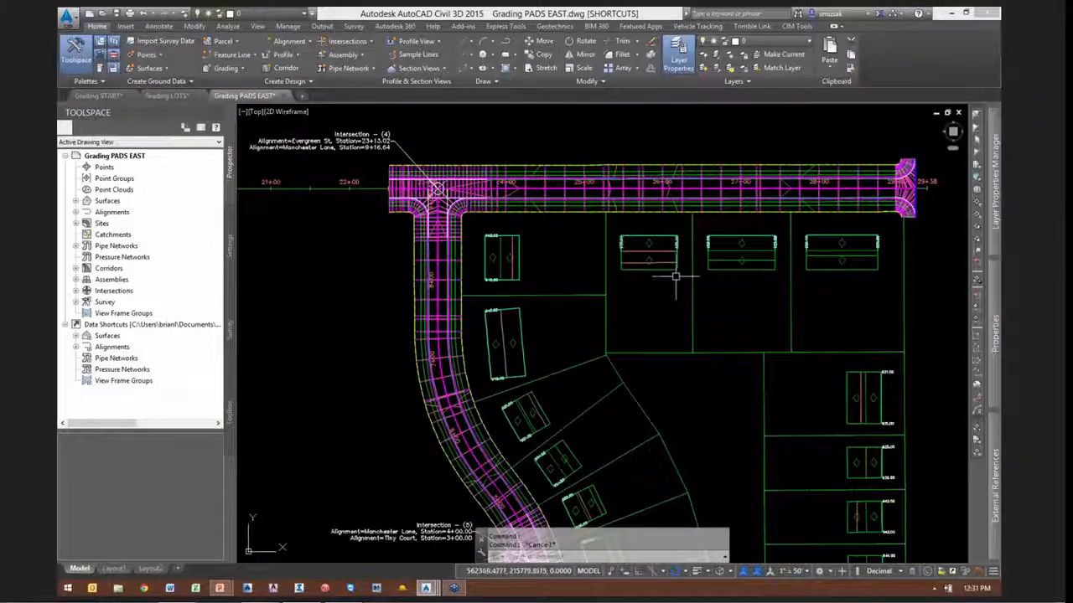
scroll(646, 311, up, 3)
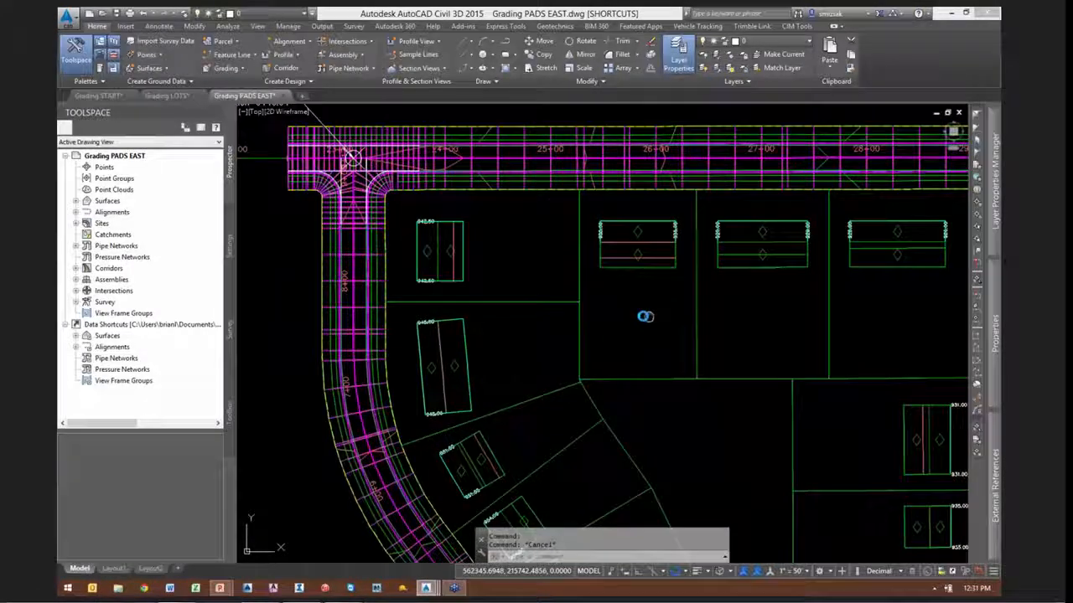
middle_drag(621, 313, 518, 359)
scroll(802, 230, up, 3)
middle_drag(684, 247, 645, 257)
scroll(645, 257, down, 2)
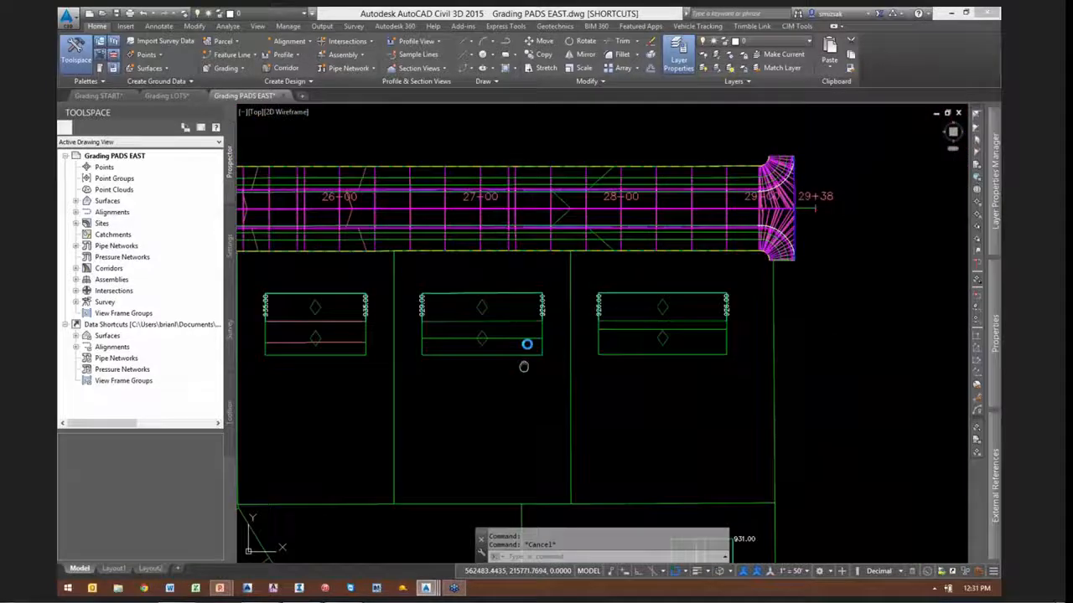
middle_drag(524, 364, 633, 227)
scroll(567, 324, down, 1)
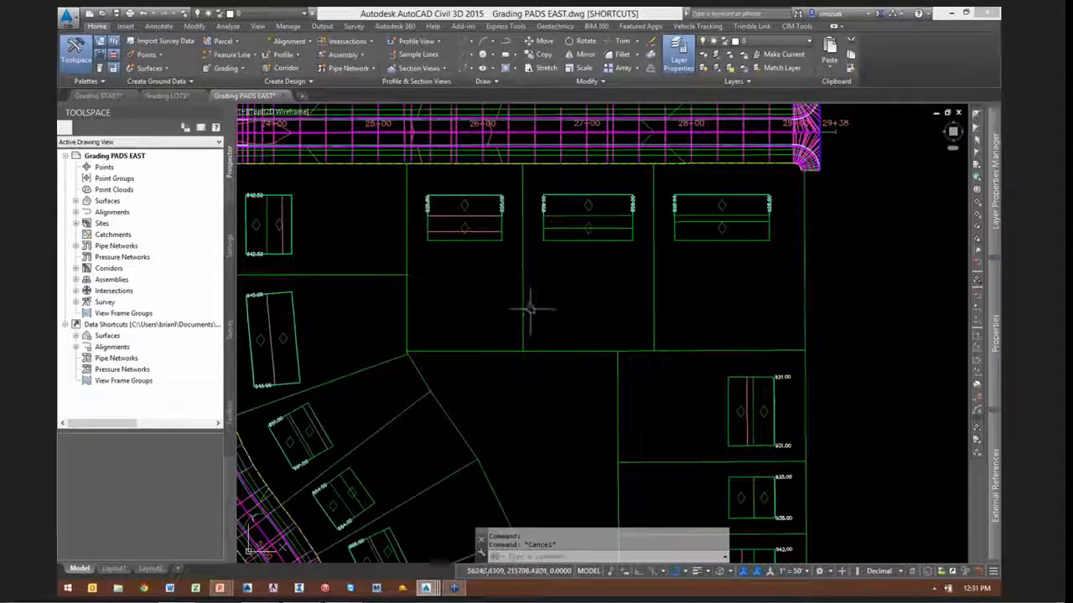
Set the lot line between the 929.00 and 926.00 pads to a -10% grade and finish the elevation edit
click(522, 297)
click(695, 59)
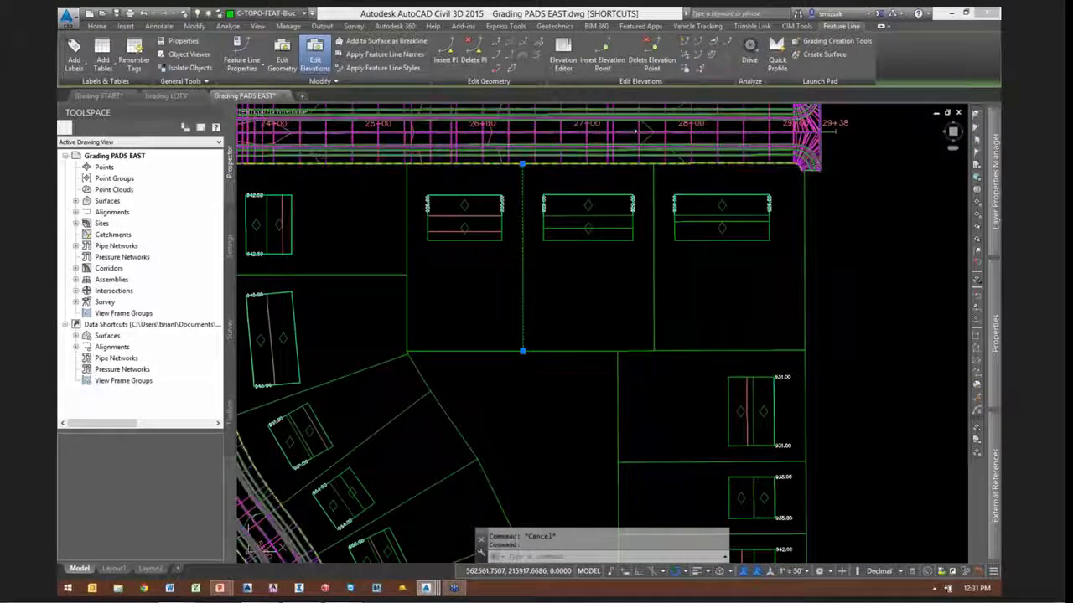
click(650, 285)
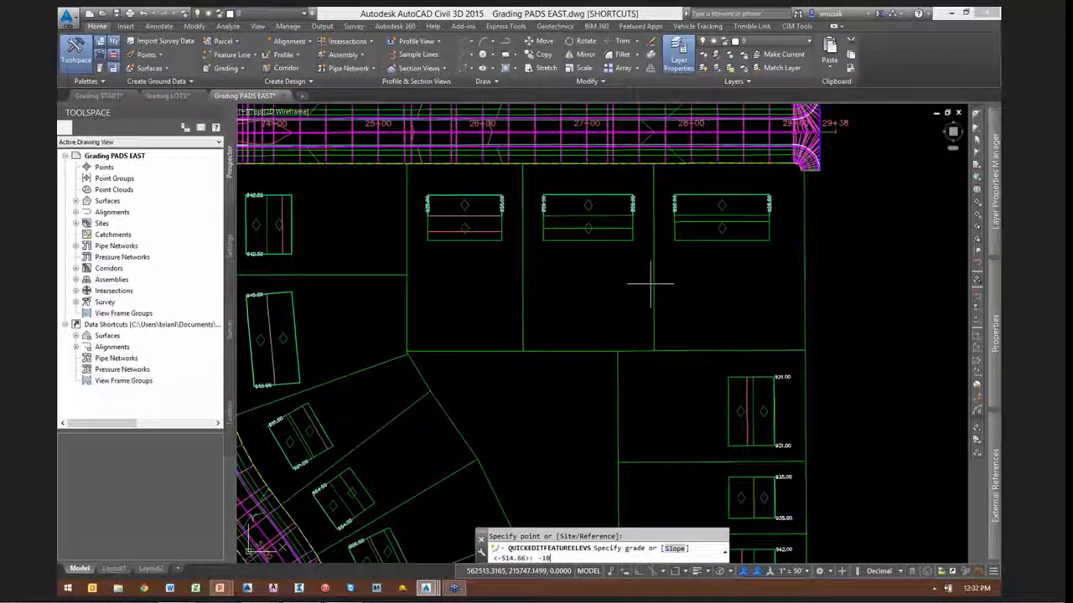
key(Return)
middle_drag(578, 290, 648, 273)
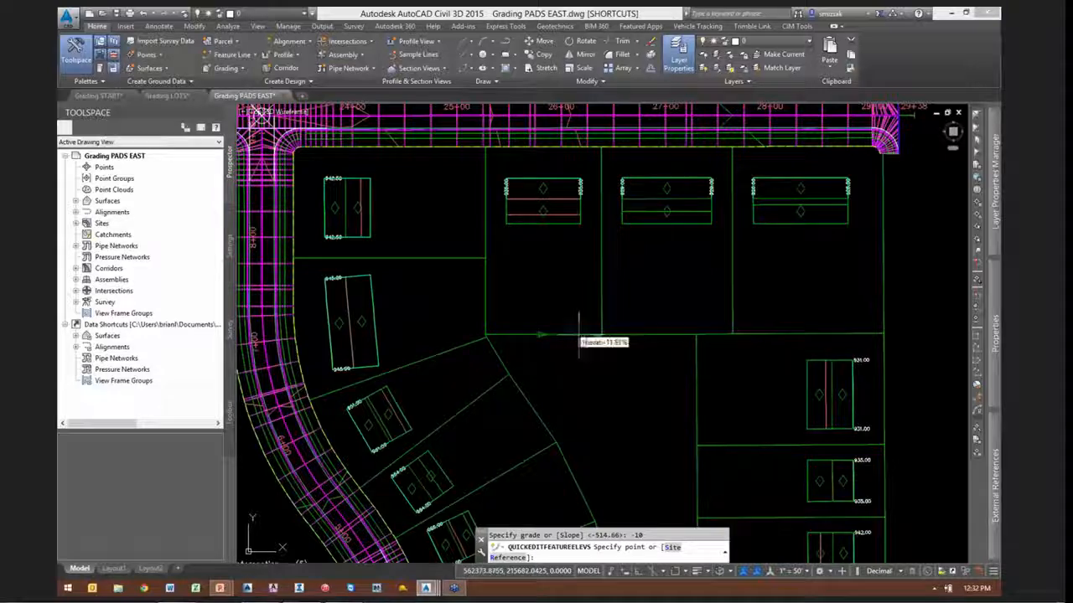
middle_drag(578, 335, 668, 330)
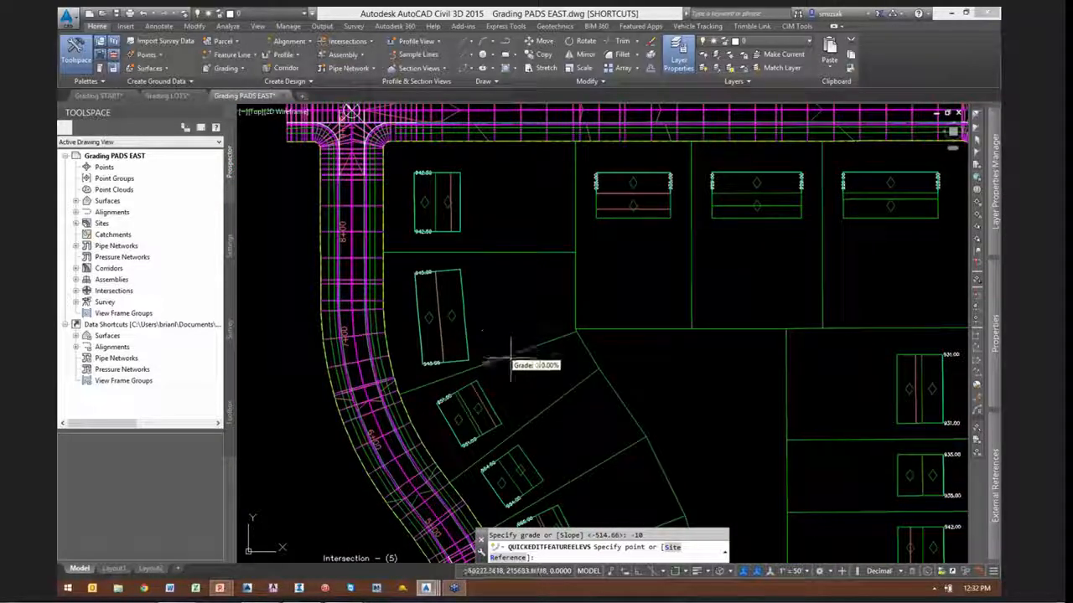
middle_drag(549, 423, 550, 295)
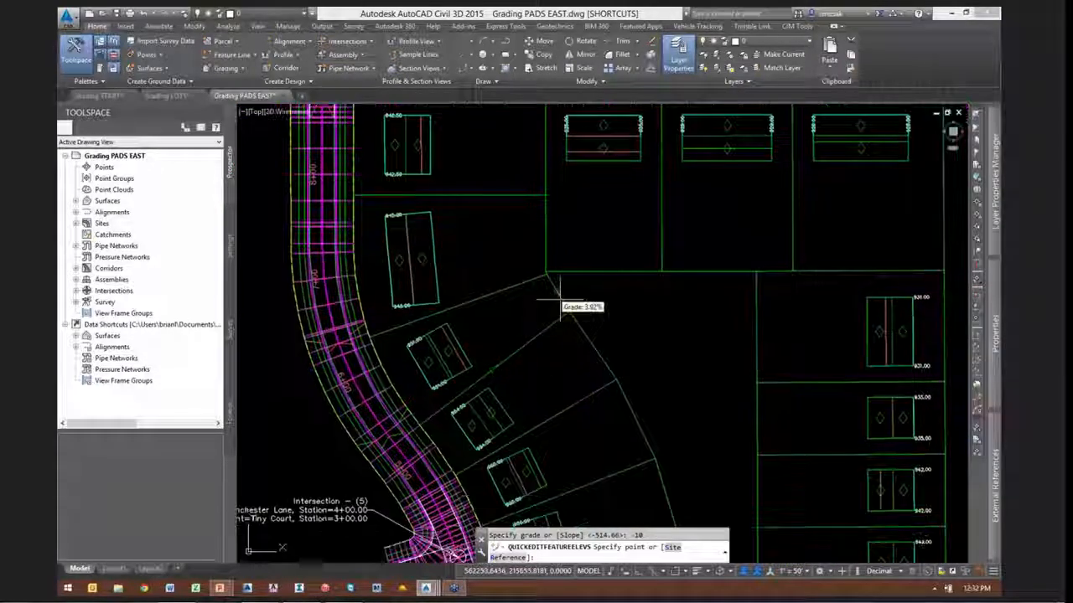
middle_drag(544, 356, 548, 320)
key(Escape)
key(Escape)
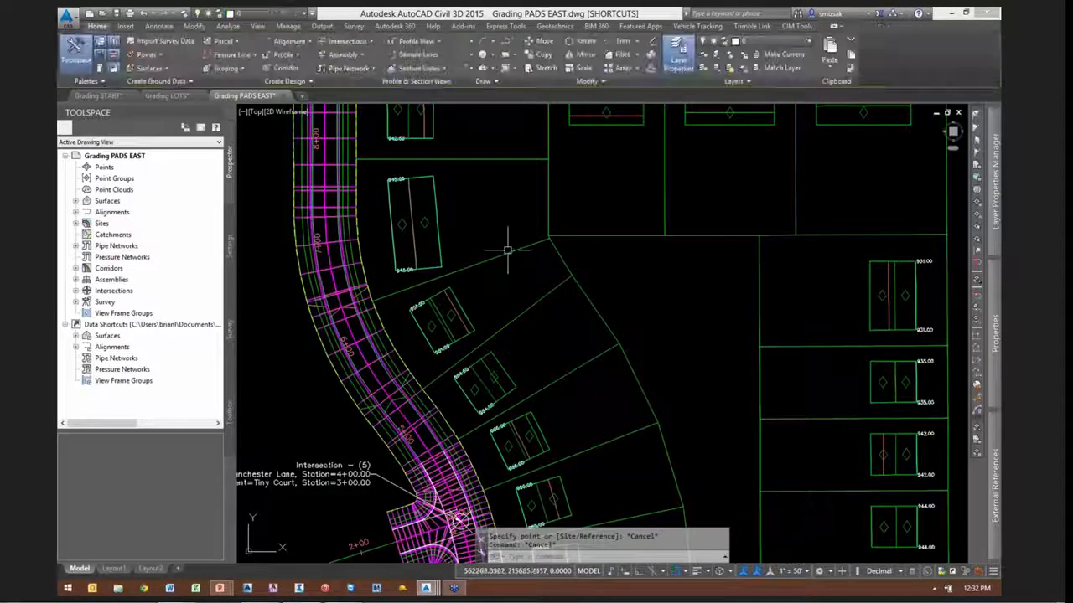
Turn off the Border component in the corridor surface's style, Contours 5' and 25' (Design), for the plan view
mouse_move(508, 253)
middle_down()
mouse_move(526, 298)
mouse_move(531, 406)
middle_up()
scroll(392, 220, up, 4)
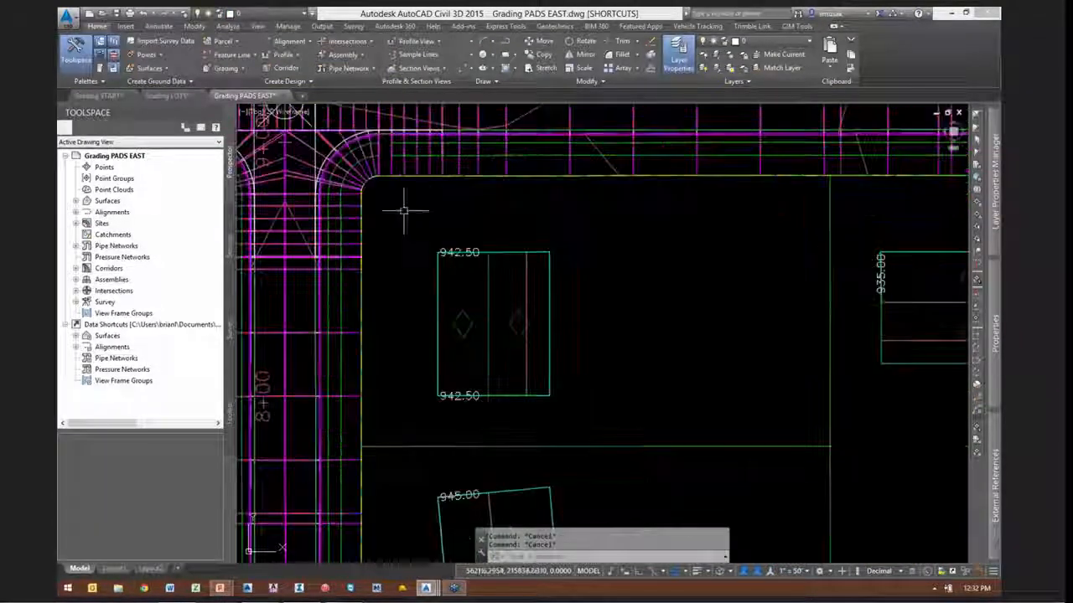
scroll(519, 178, up, 5)
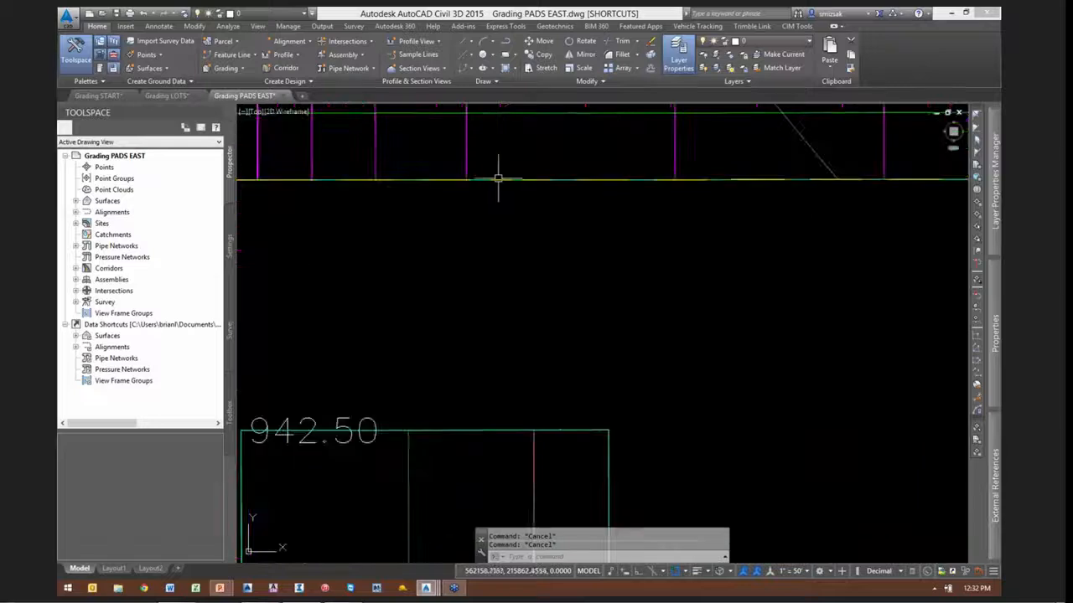
click(485, 179)
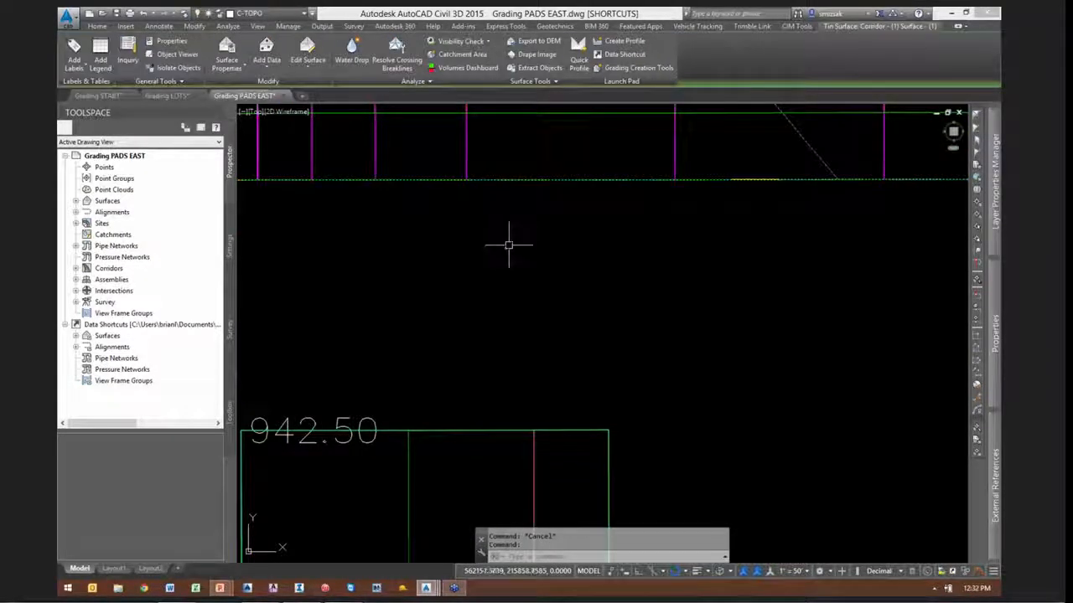
right_click(509, 245)
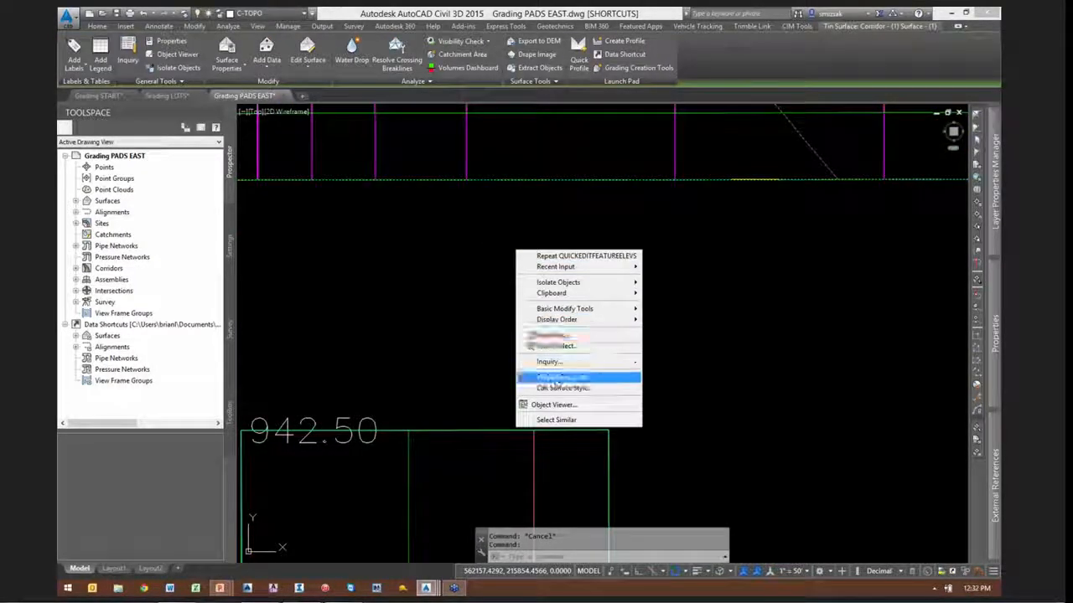
click(556, 388)
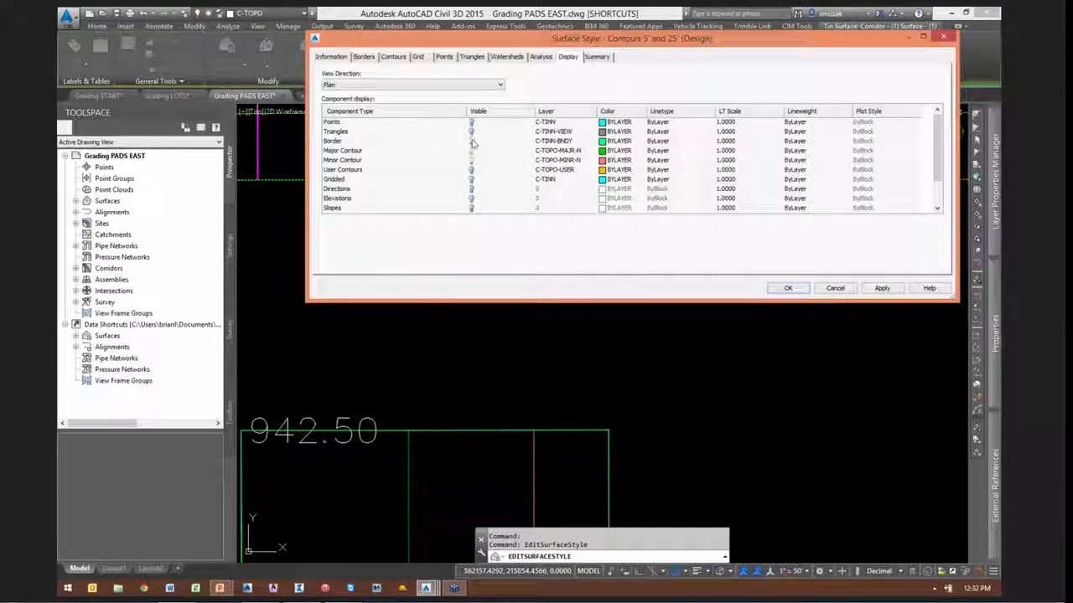
click(790, 288)
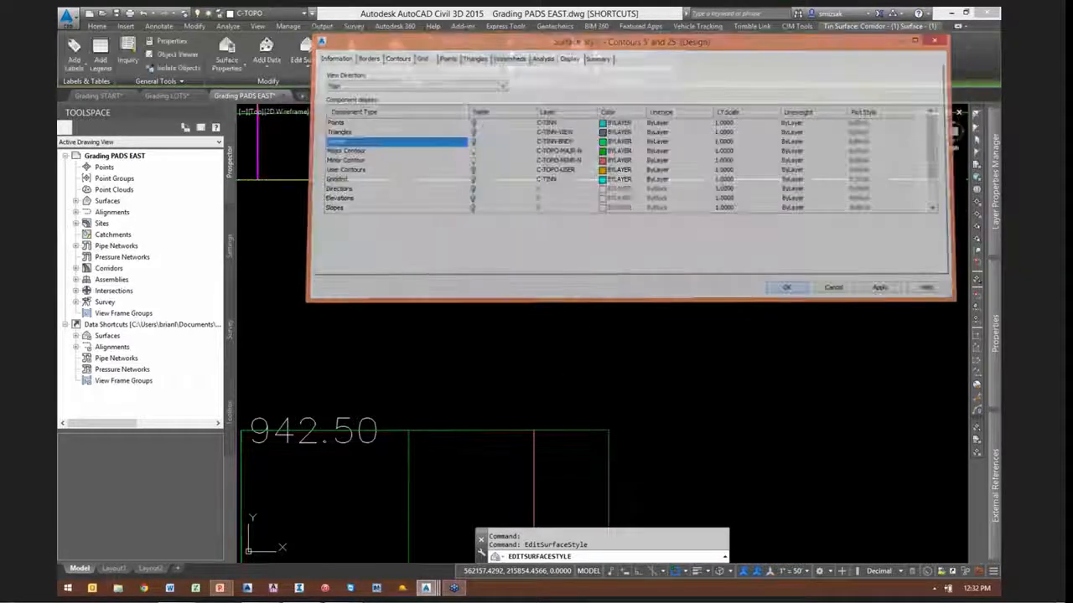
Create a feature line in site Block 1 from the corridor's ROW line along the north street, without a dynamic link to the corridor
scroll(639, 244, up, 4)
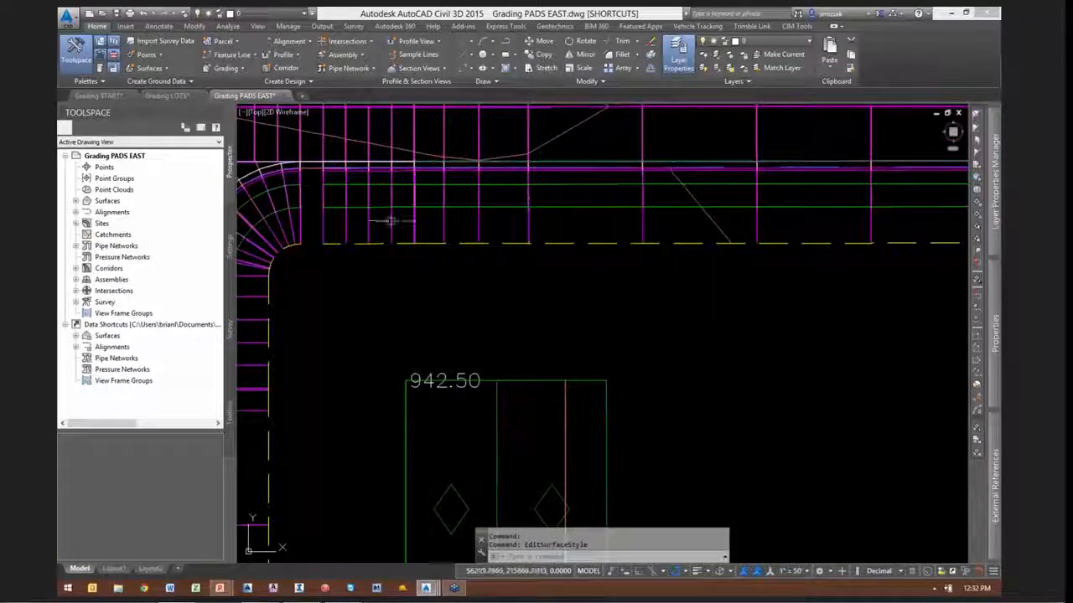
click(598, 242)
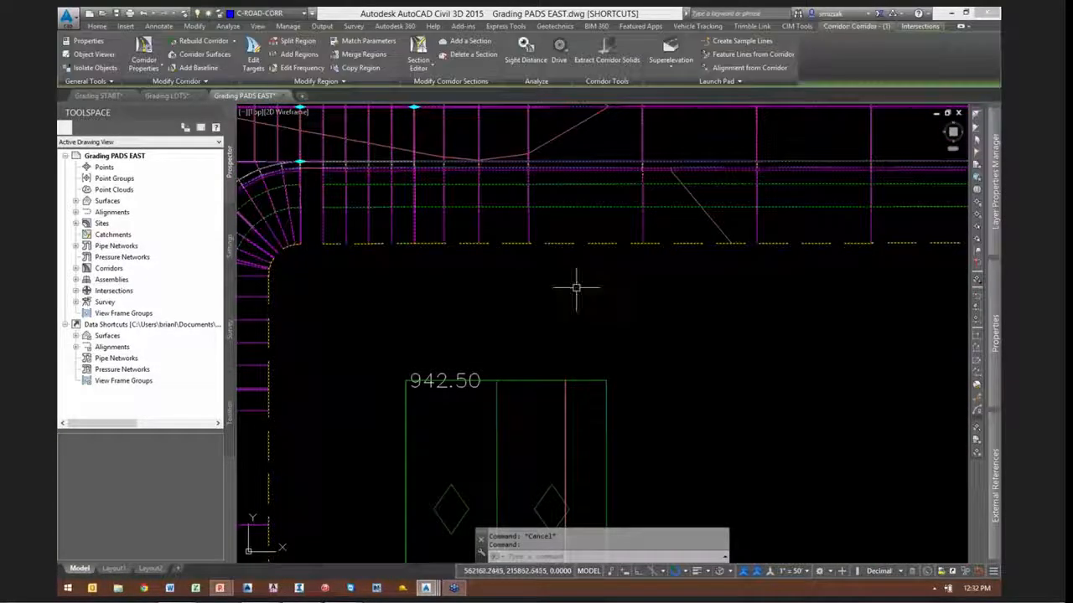
scroll(579, 288, down, 3)
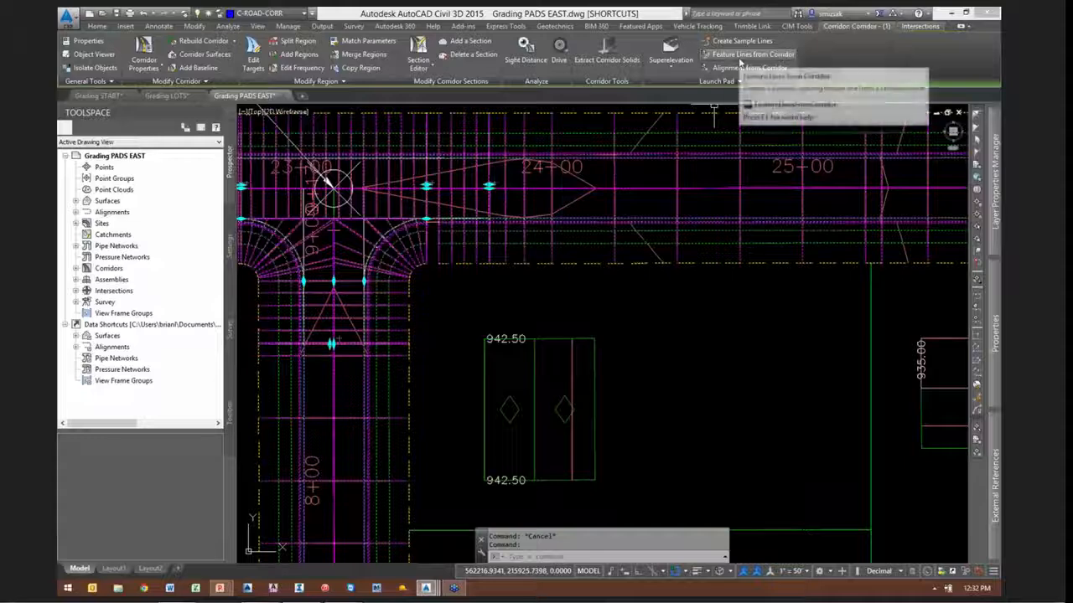
key(ctrl)
click(739, 58)
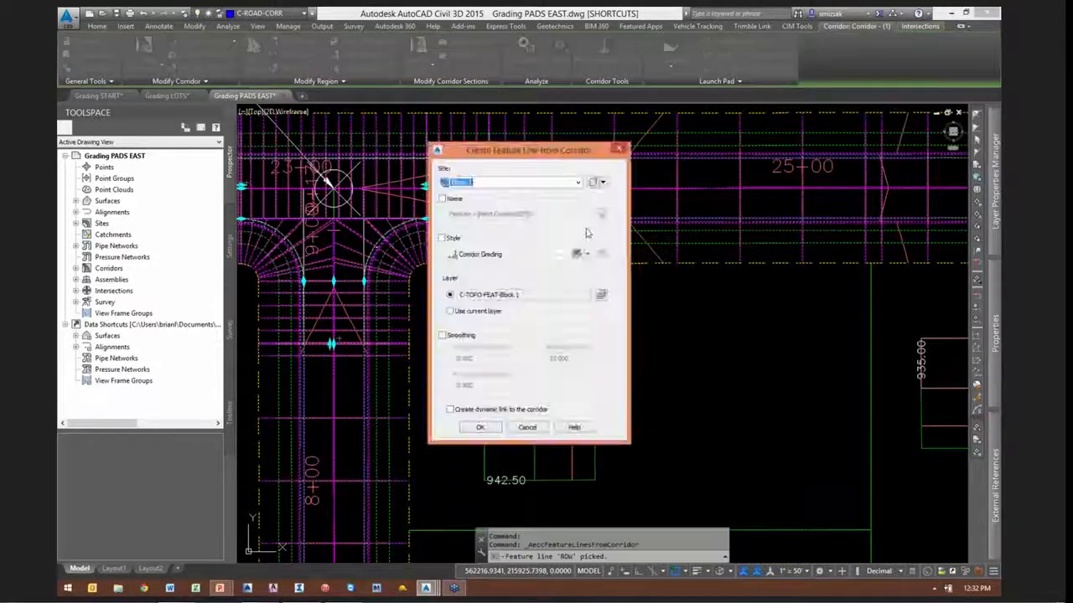
drag(542, 149, 810, 99)
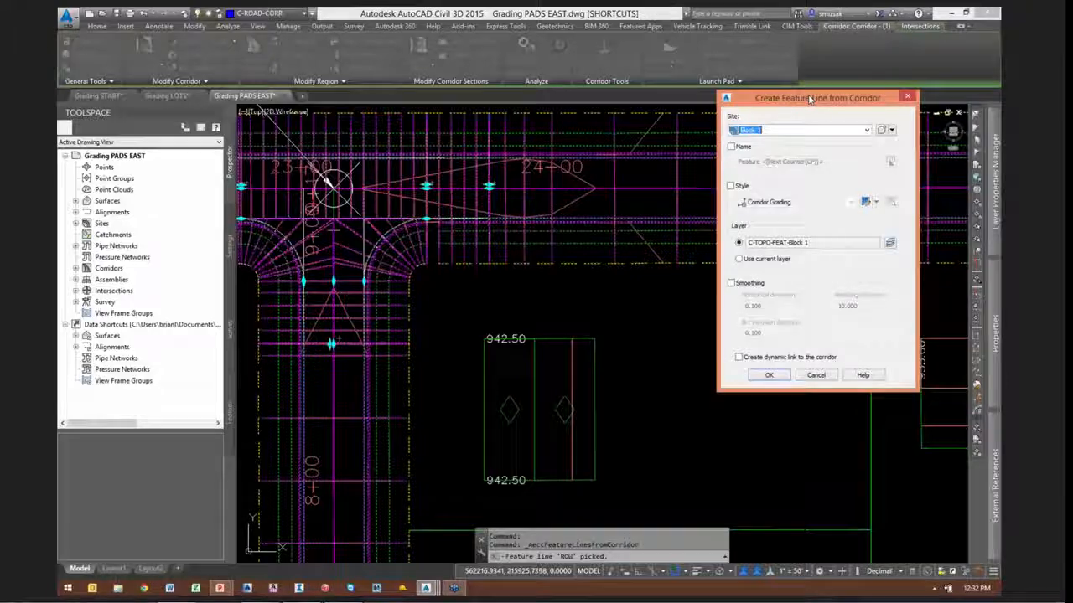
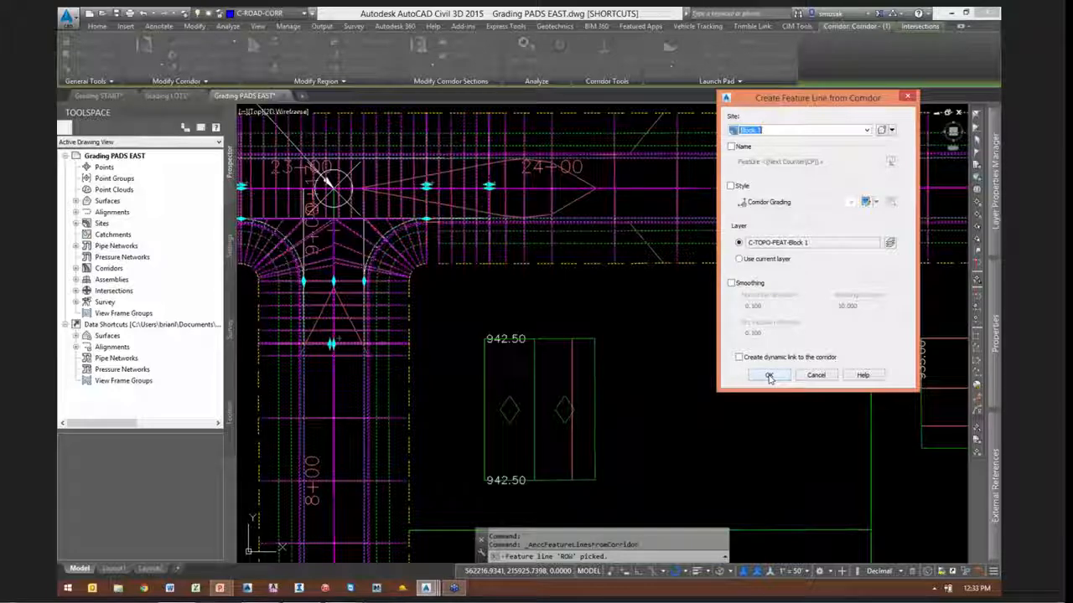
click(770, 375)
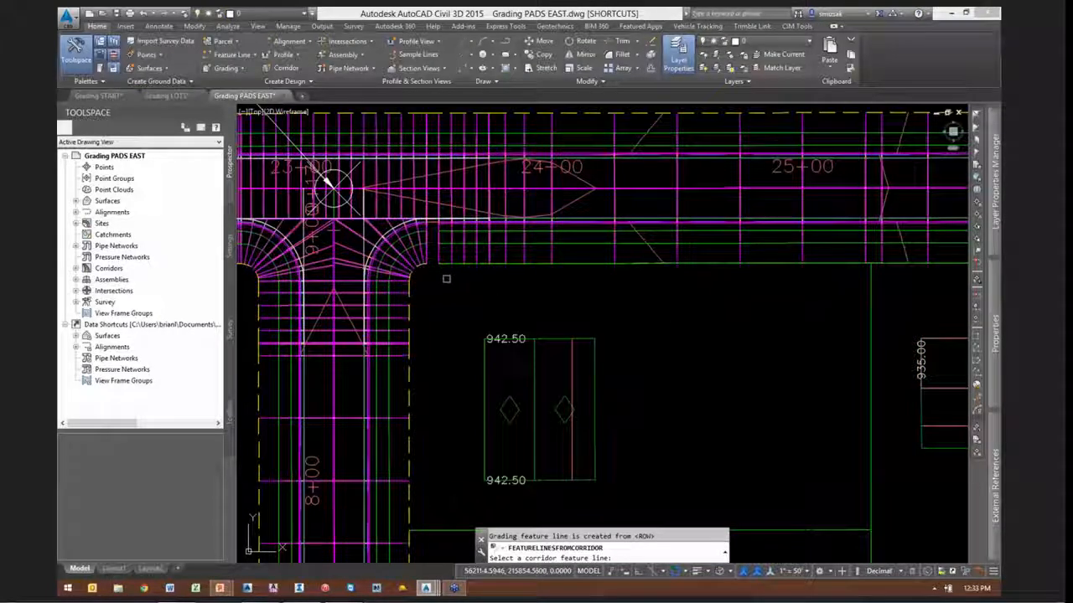
Create Block 1 feature lines from the ROW curve at the 942.50 pad's street corner and the ROW line running south from it
scroll(438, 270, up, 5)
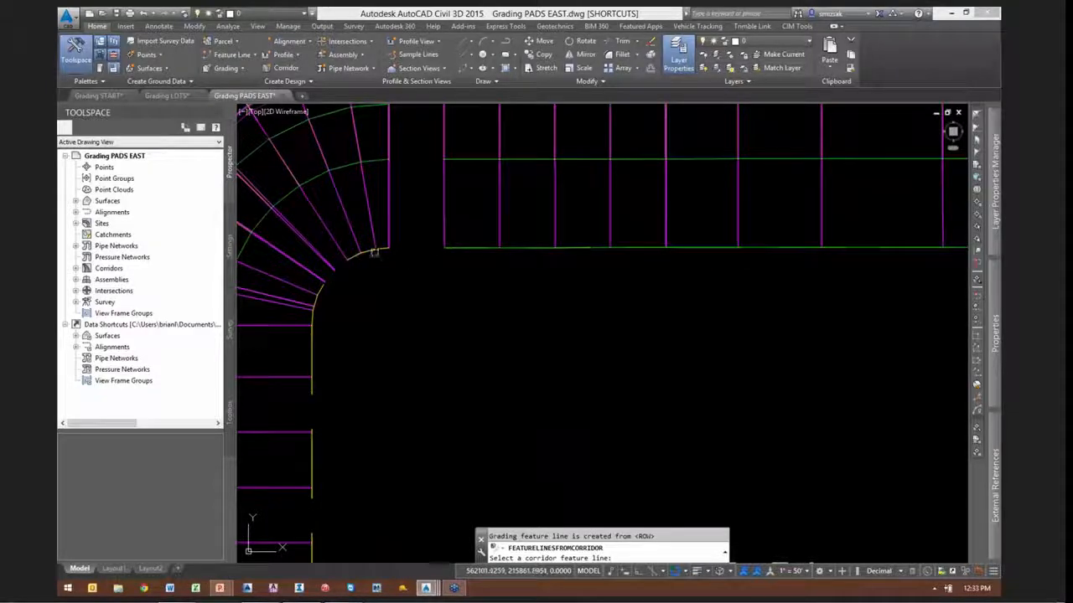
click(372, 250)
click(481, 427)
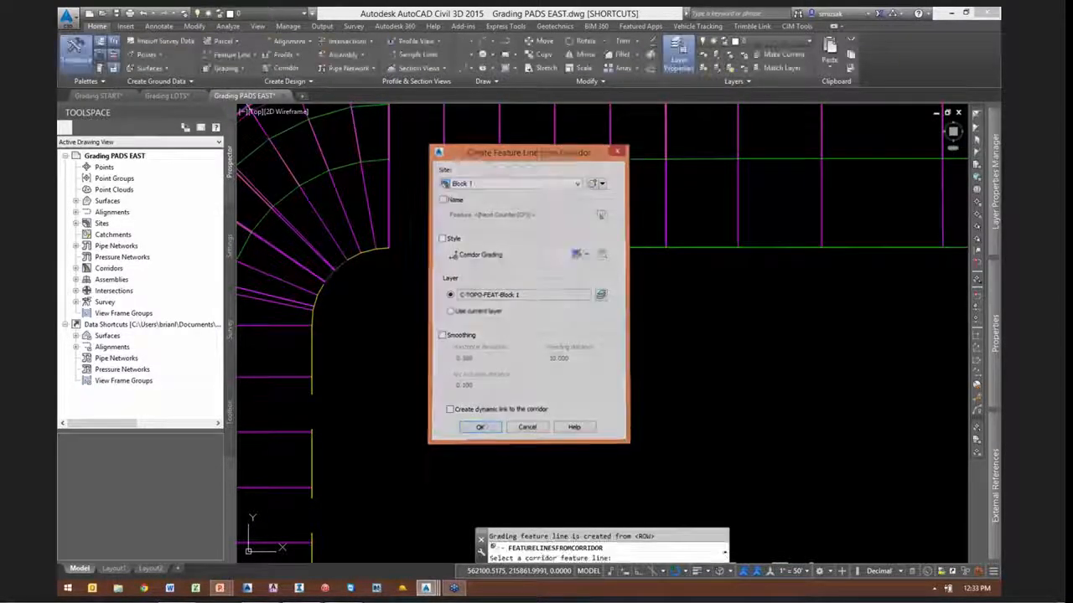
scroll(455, 259, up, 4)
scroll(414, 276, up, 3)
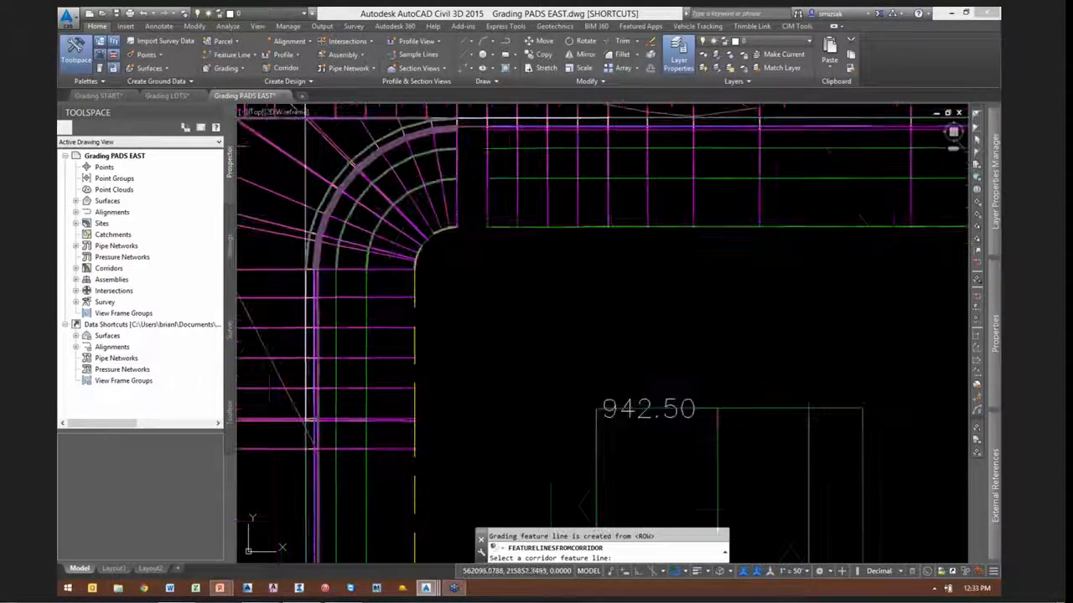
click(414, 292)
click(480, 428)
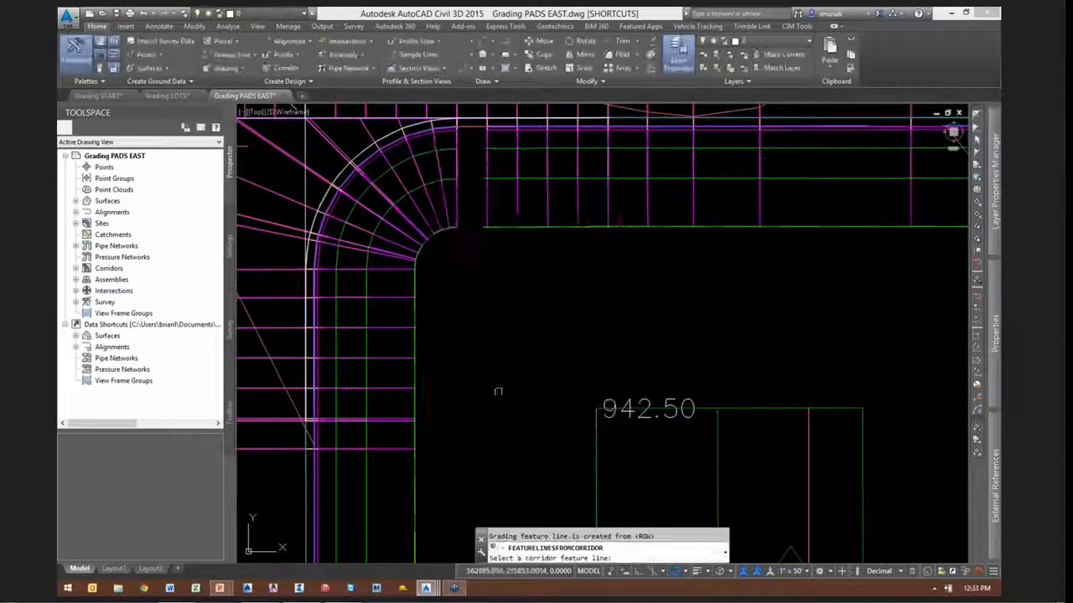
Create a Block 1 feature line from the ROW line on the lot side of Manchester Lane at the Tiny Court intersection
scroll(496, 238, down, 4)
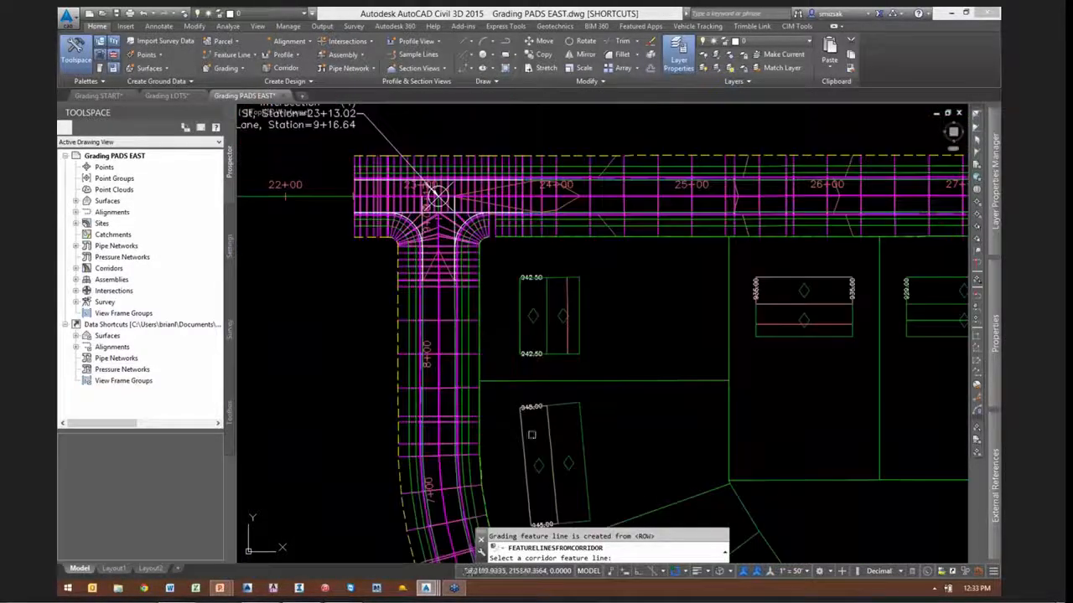
middle_drag(495, 238, 519, 67)
scroll(519, 335, up, 2)
middle_drag(549, 513, 511, 299)
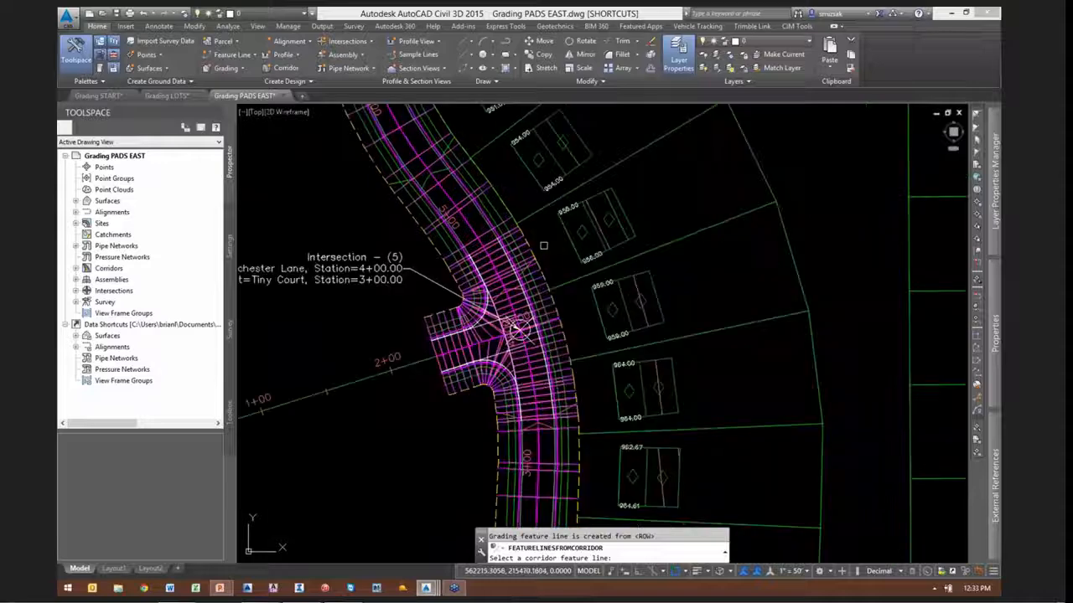
scroll(510, 450, up, 4)
click(497, 393)
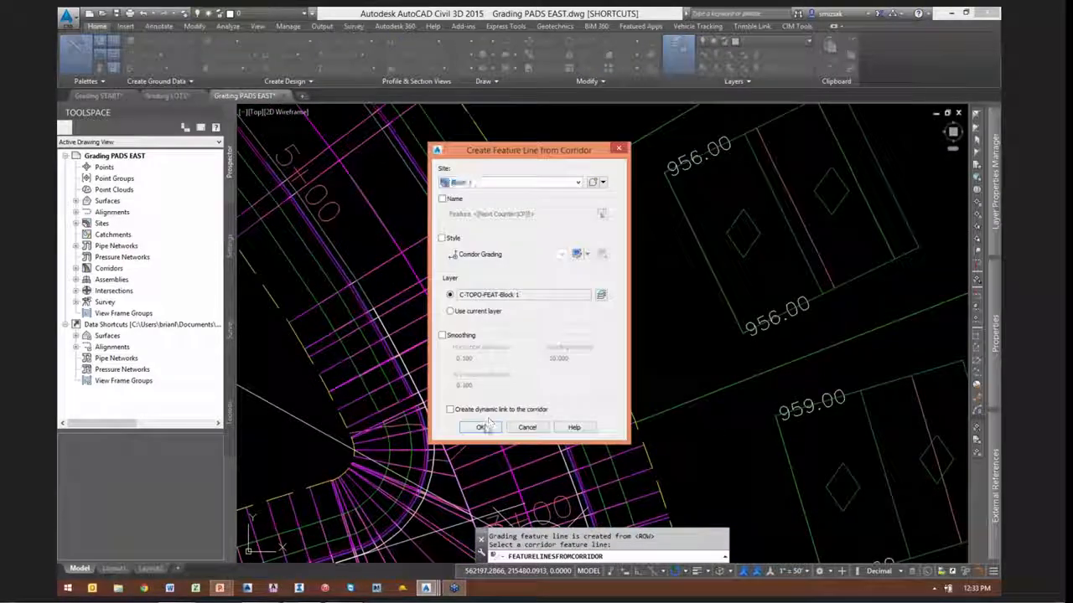
click(480, 427)
Create Block 1 feature lines from Manchester Lane's southern ROW line on the lot side and the ROW curve at the 955.00 pad's street corner
scroll(550, 450, down, 4)
middle_drag(551, 450, 586, 251)
scroll(598, 183, up, 3)
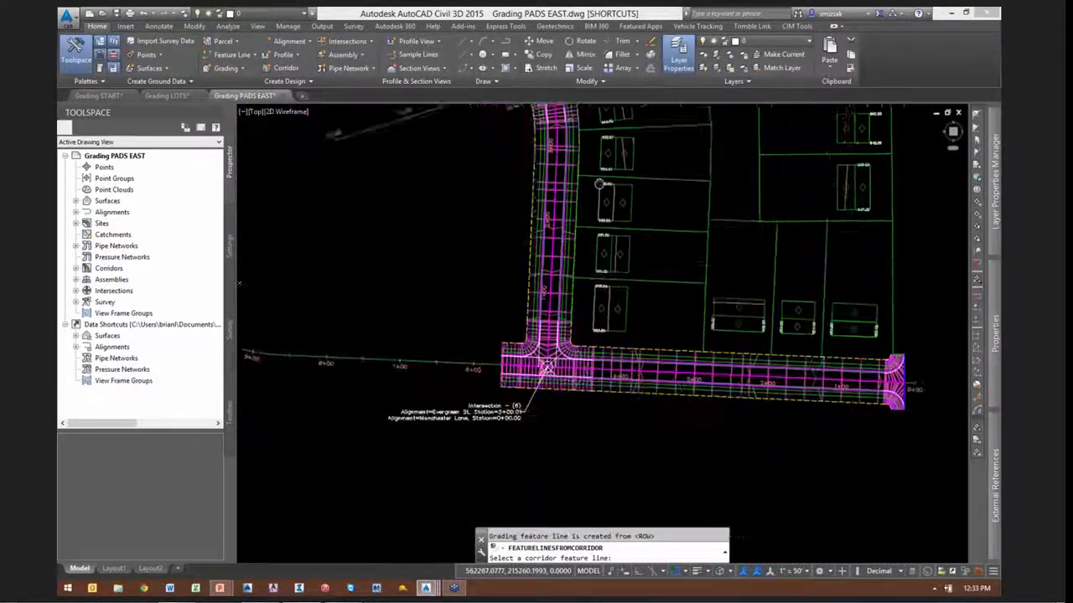
scroll(455, 431, up, 6)
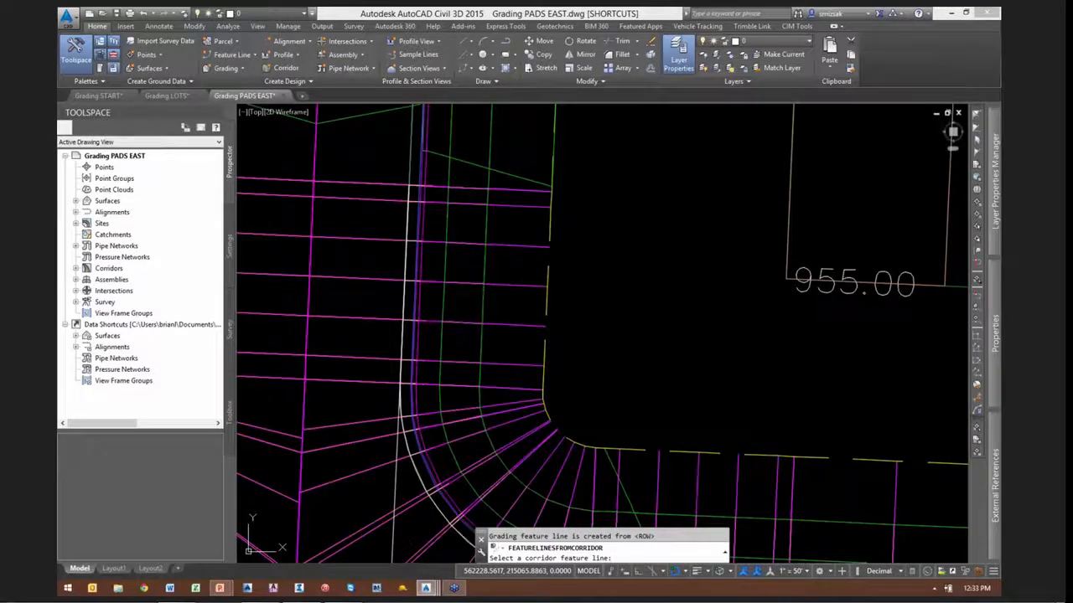
click(436, 490)
click(480, 427)
scroll(558, 414, up, 2)
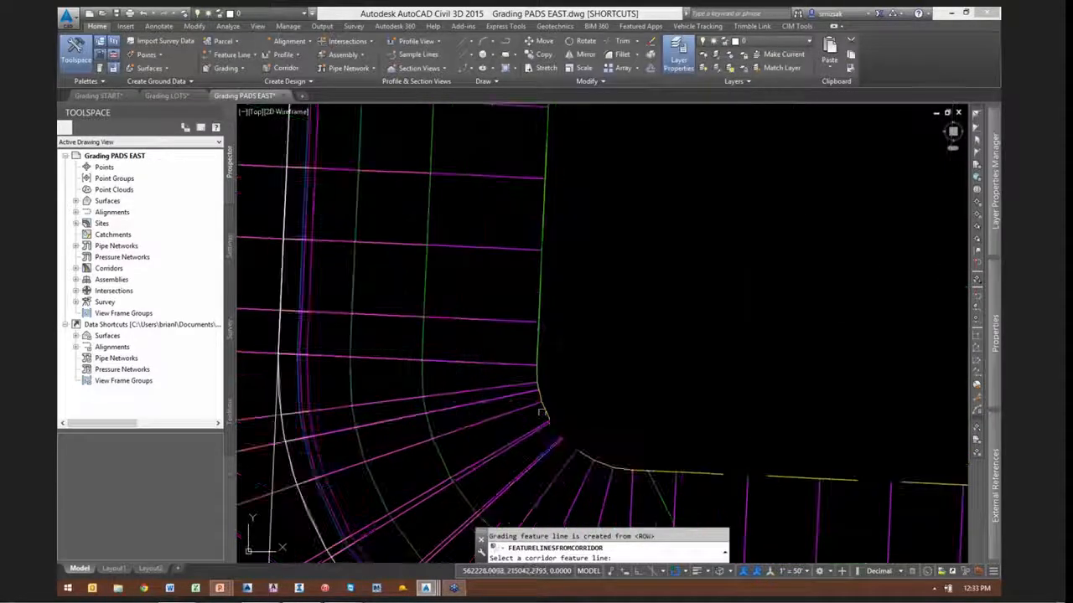
click(490, 430)
click(480, 427)
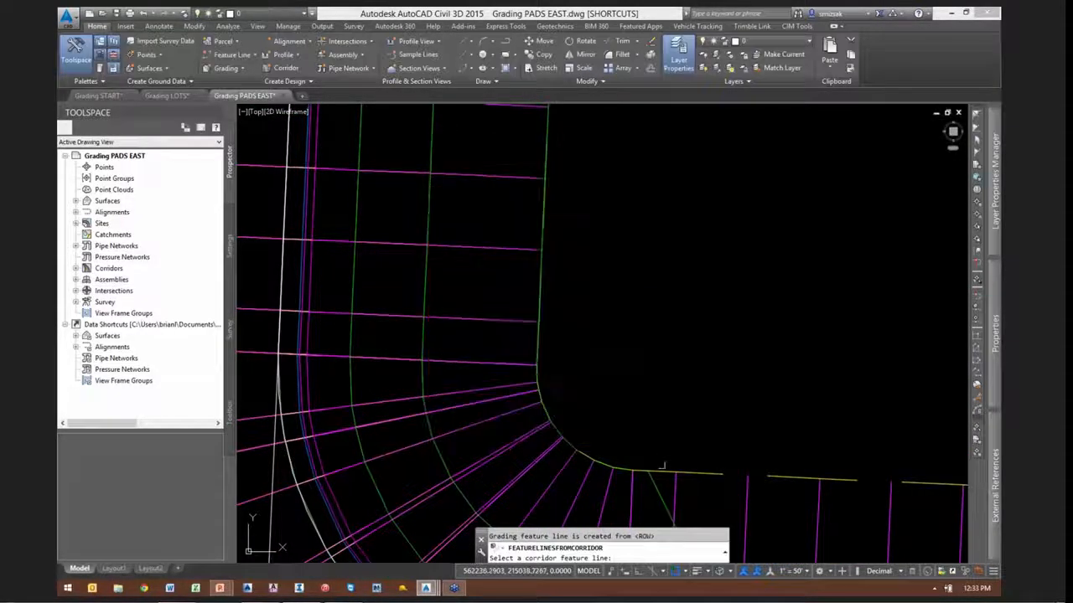
Create Block 1 feature lines from the ROW line on the lot side of Evergreen St and the ROW curve at its east end
click(352, 469)
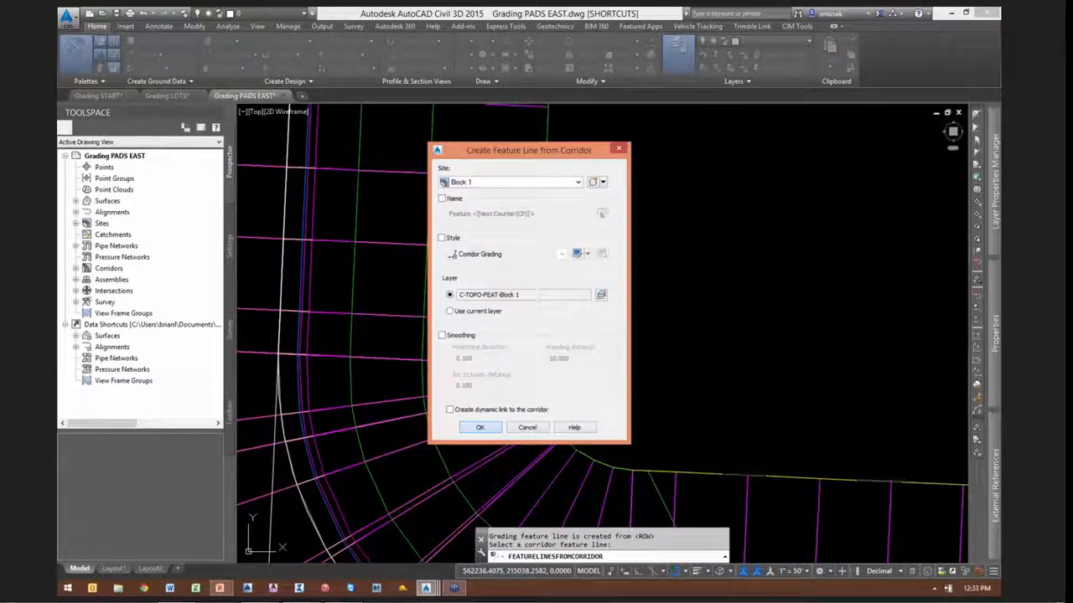
click(480, 427)
scroll(608, 359, up, 3)
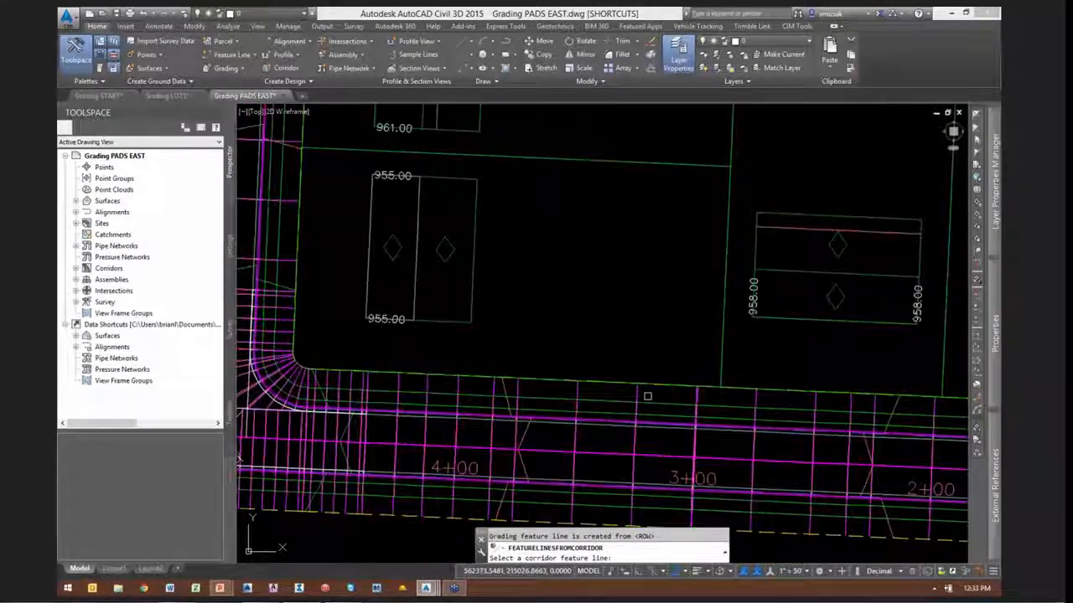
scroll(647, 395, down, 3)
scroll(580, 397, up, 3)
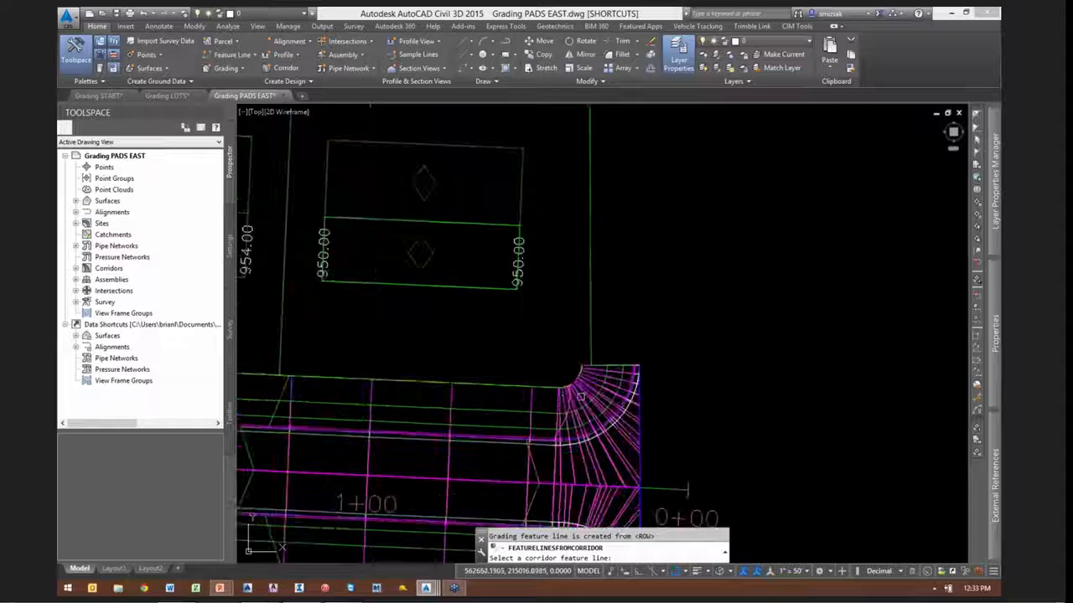
scroll(580, 396, up, 3)
click(570, 369)
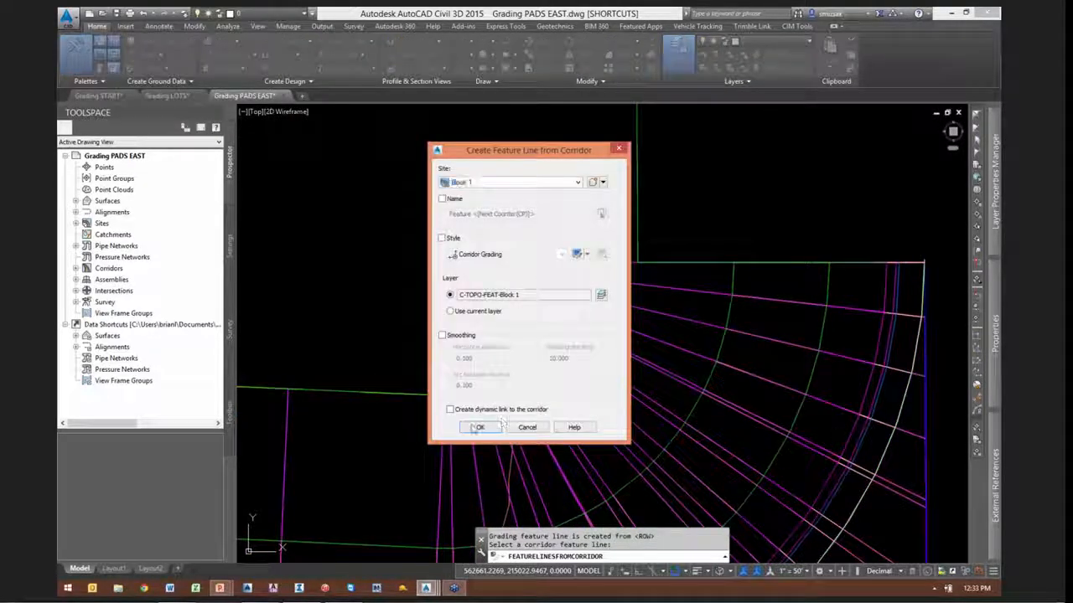
click(490, 427)
scroll(617, 341, down, 5)
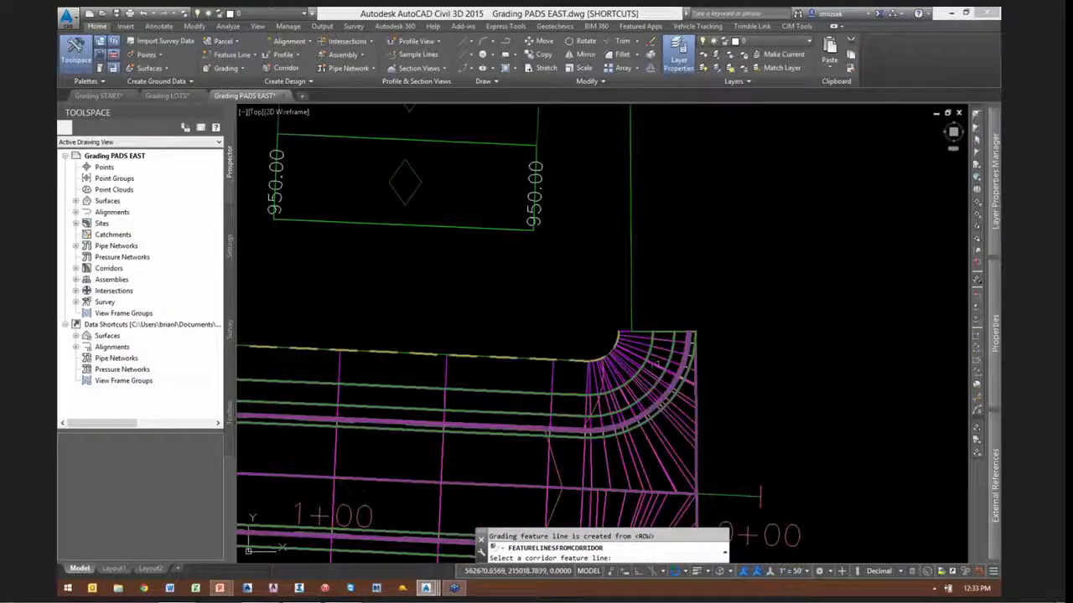
scroll(656, 362, down, 5)
click(649, 368)
scroll(708, 381, down, 2)
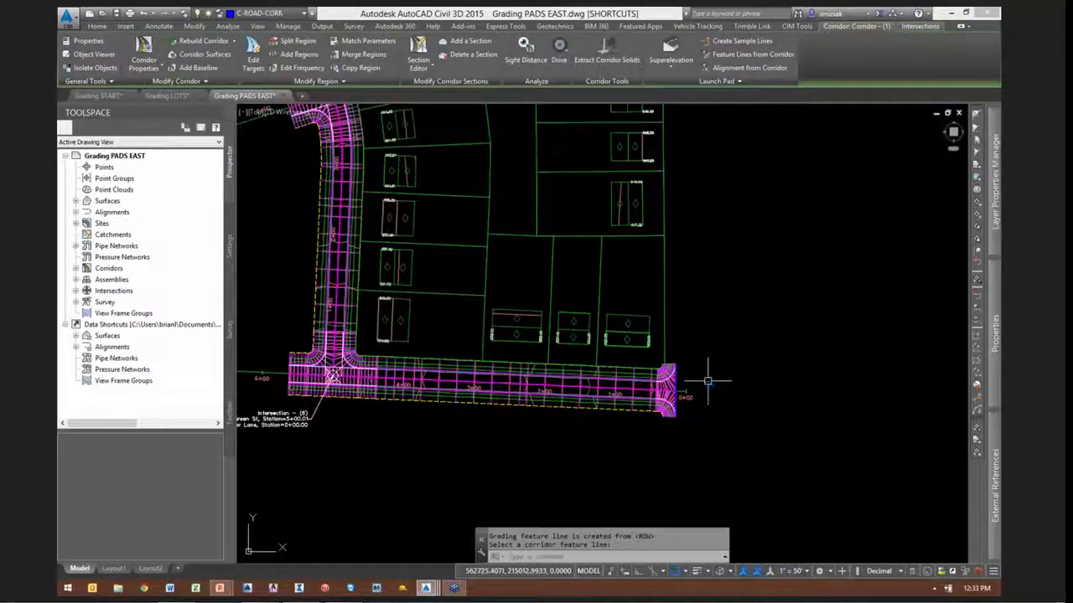
Examine where the north street's ROW feature line meets the corner curve feature line near the 942.50 pad
scroll(708, 382, down, 3)
scroll(515, 241, up, 8)
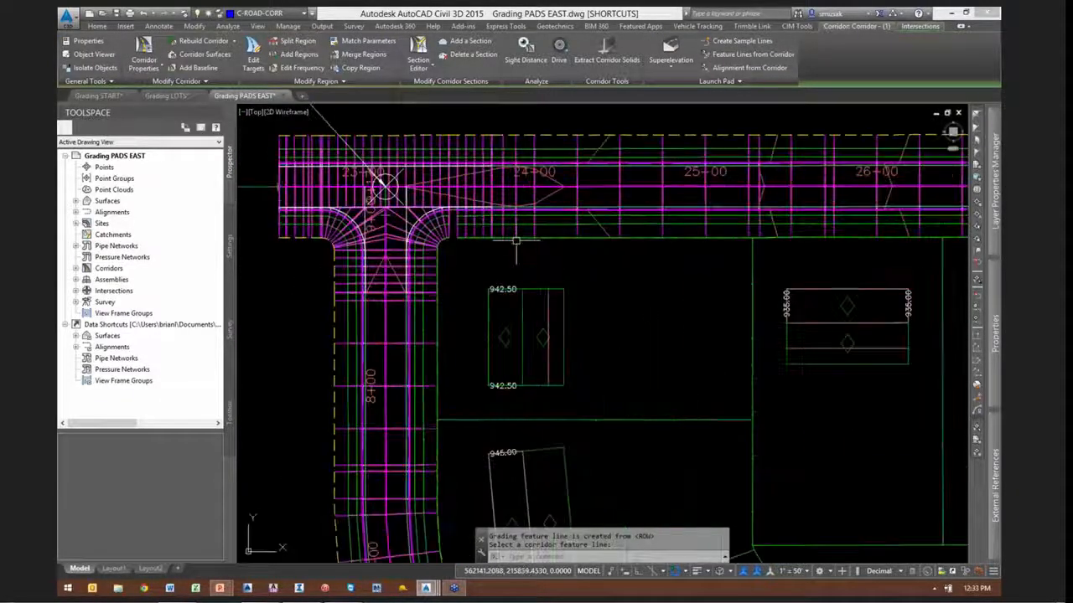
scroll(515, 241, up, 2)
click(514, 236)
scroll(548, 287, up, 2)
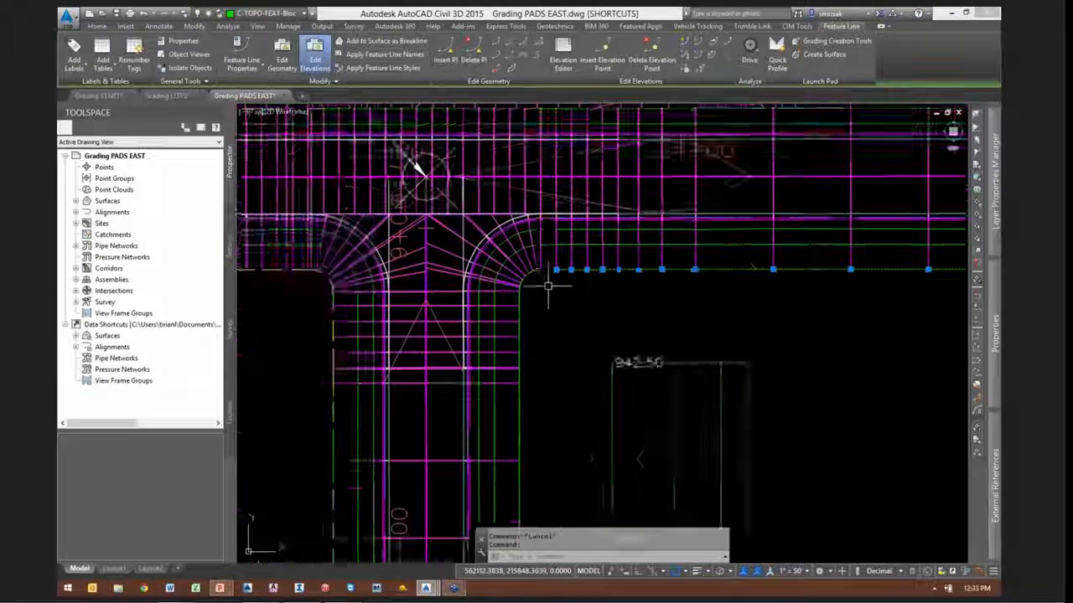
scroll(547, 287, up, 3)
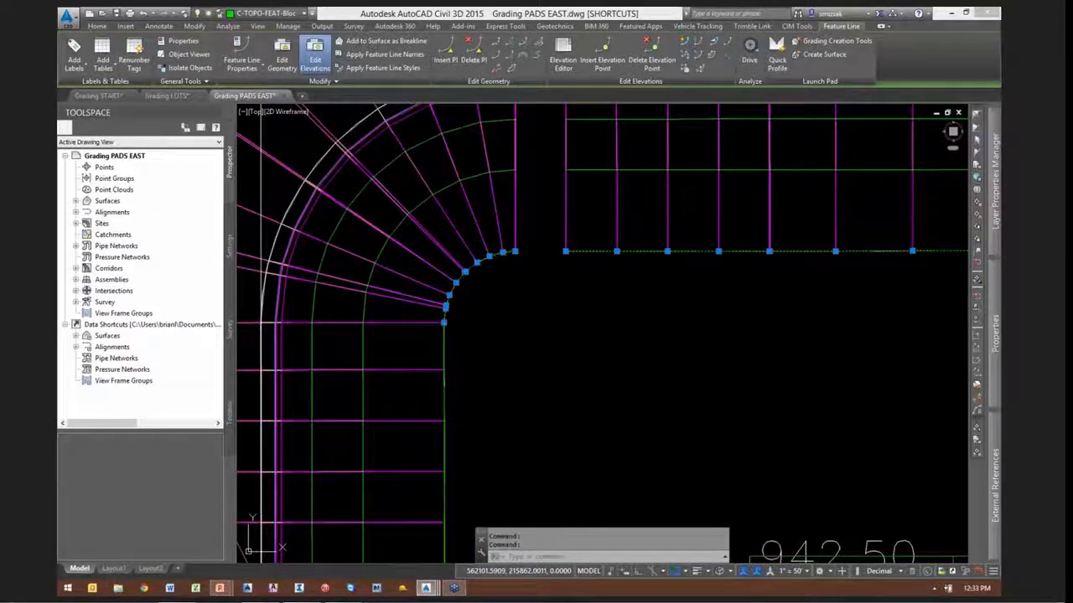
scroll(594, 316, down, 2)
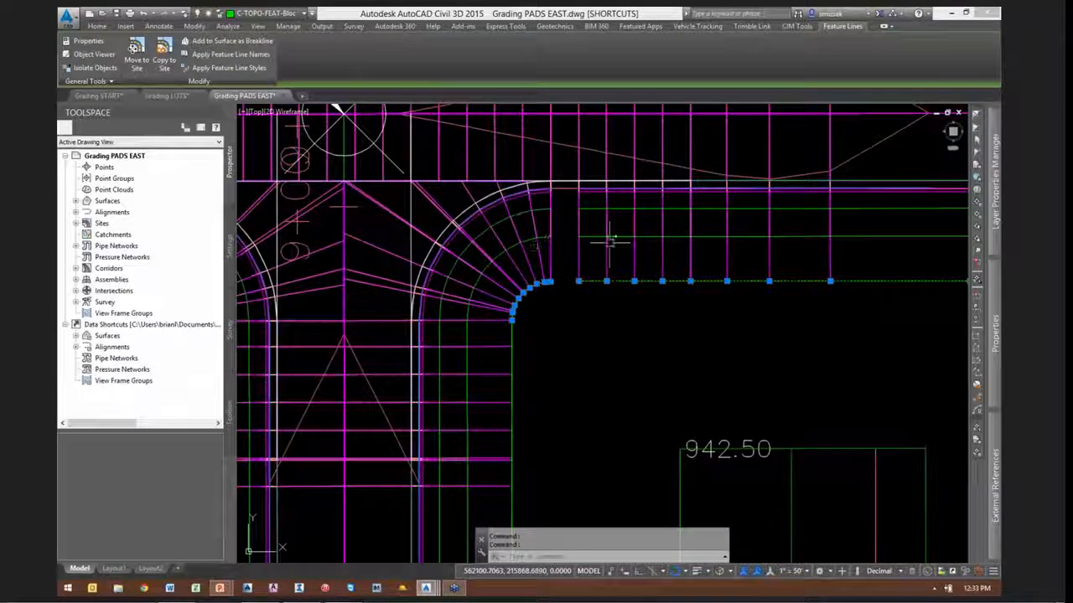
mouse_move(605, 255)
middle_down()
mouse_move(590, 259)
mouse_move(569, 302)
middle_up()
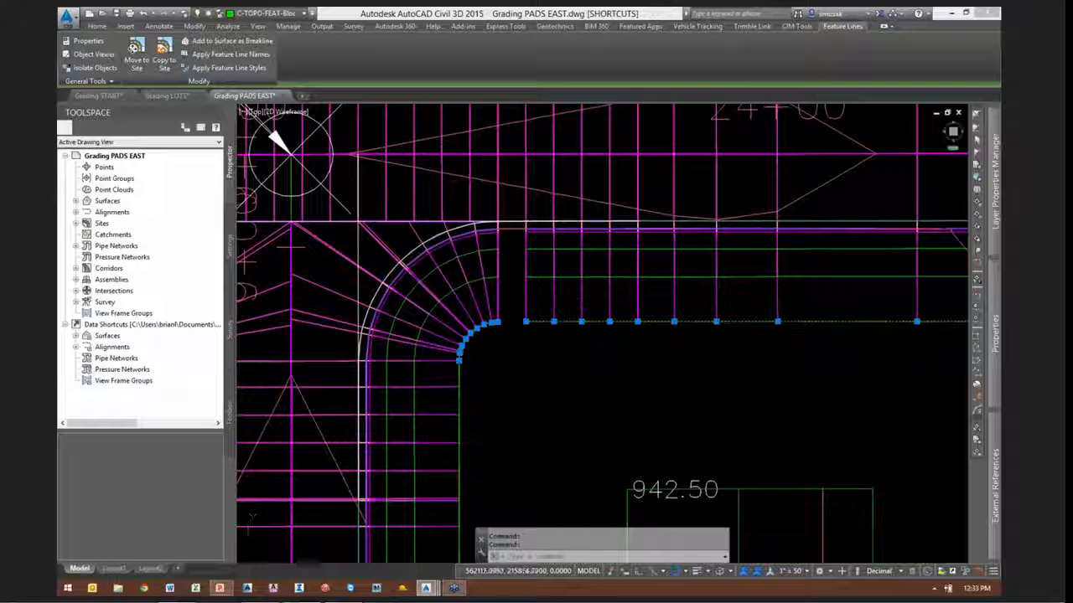
scroll(521, 349, up, 3)
key(Escape)
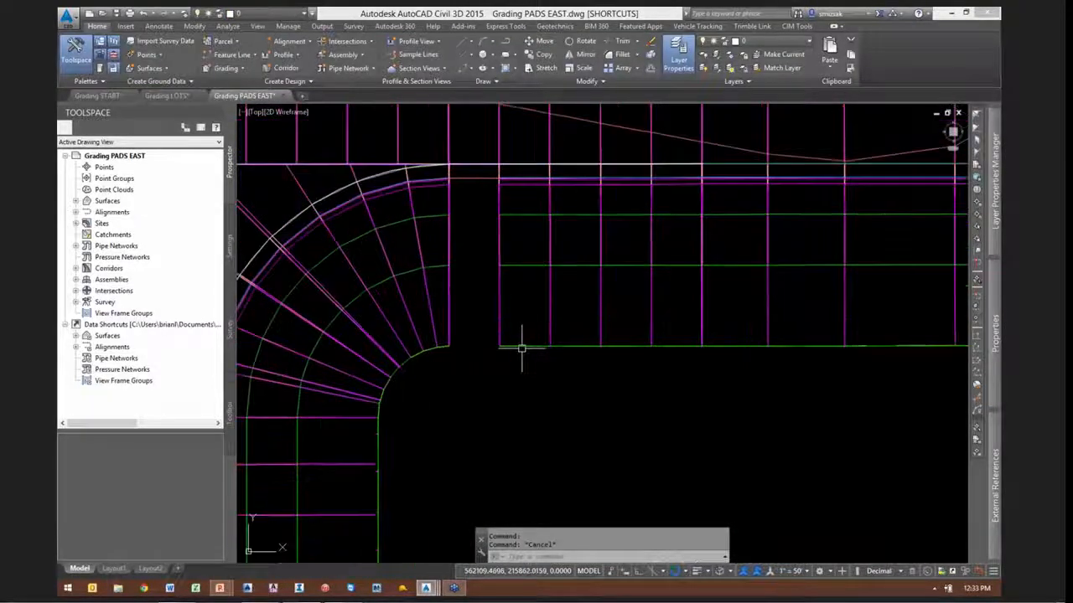
Draw a feature line from the west end of the north street's ROW feature line, elevation 940.67, to the corner curve at the default grade of -0.38
click(234, 54)
click(264, 70)
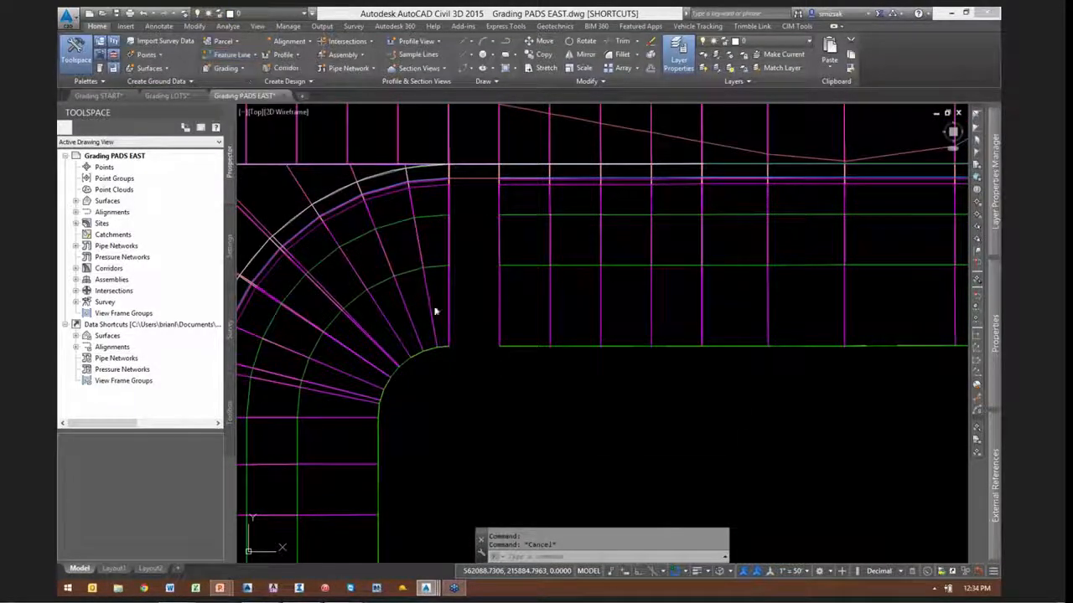
click(592, 441)
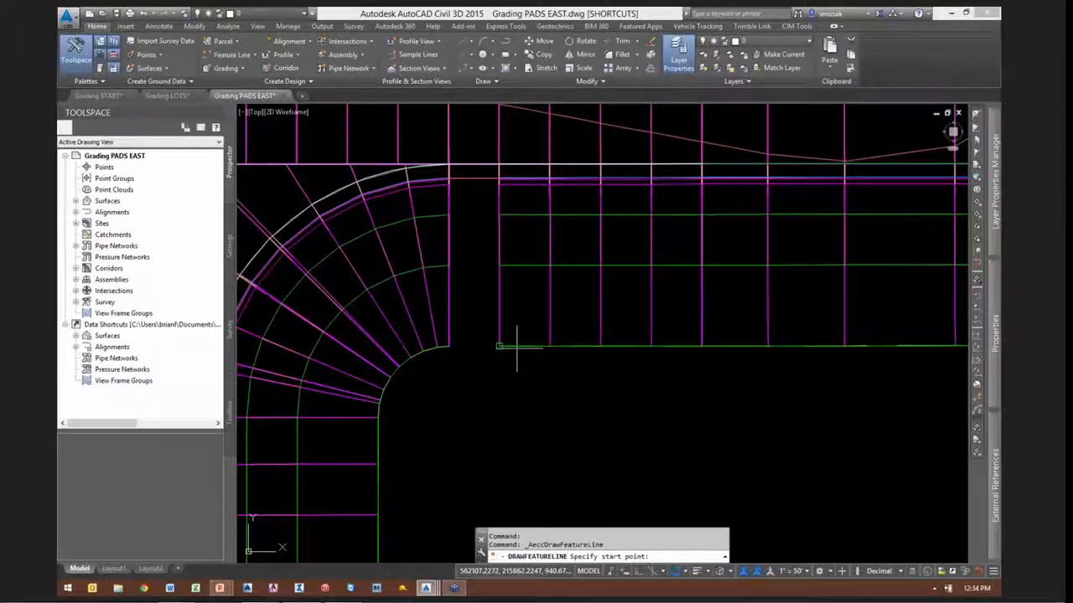
key(Return)
scroll(453, 348, up, 4)
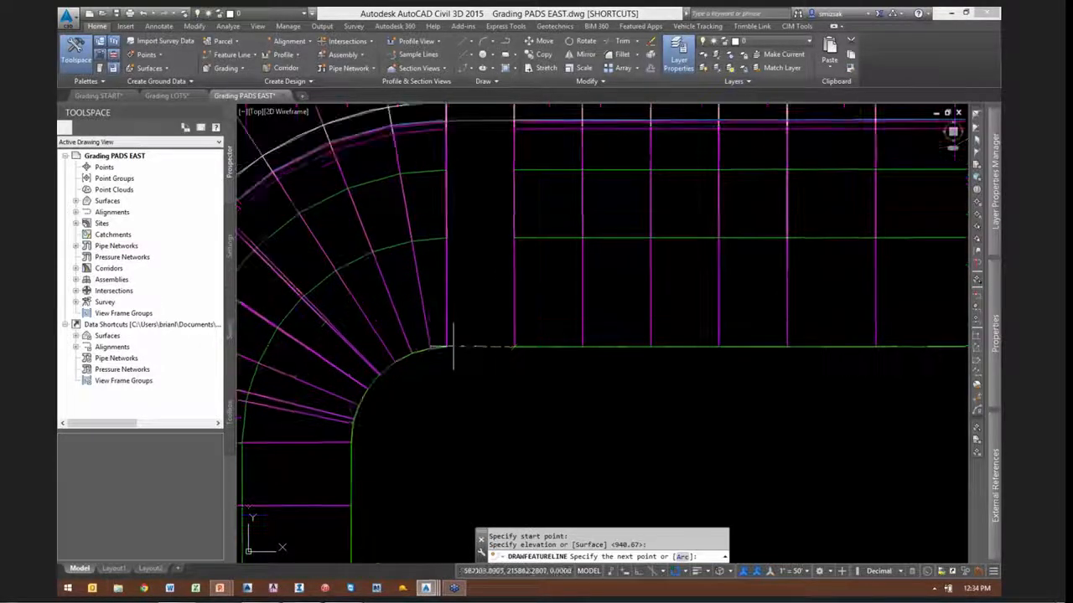
click(438, 348)
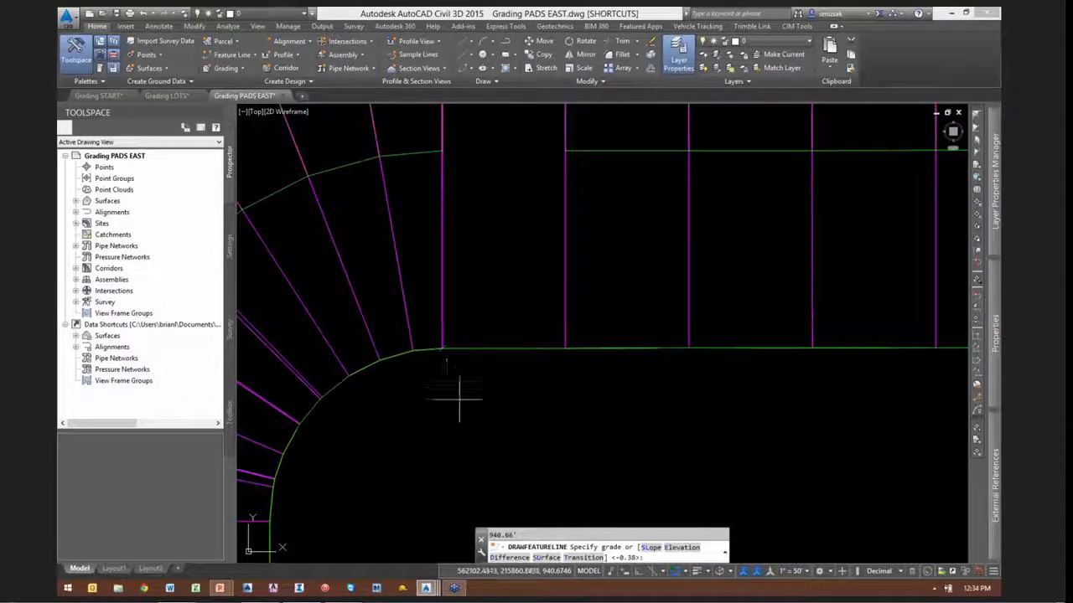
key(Return)
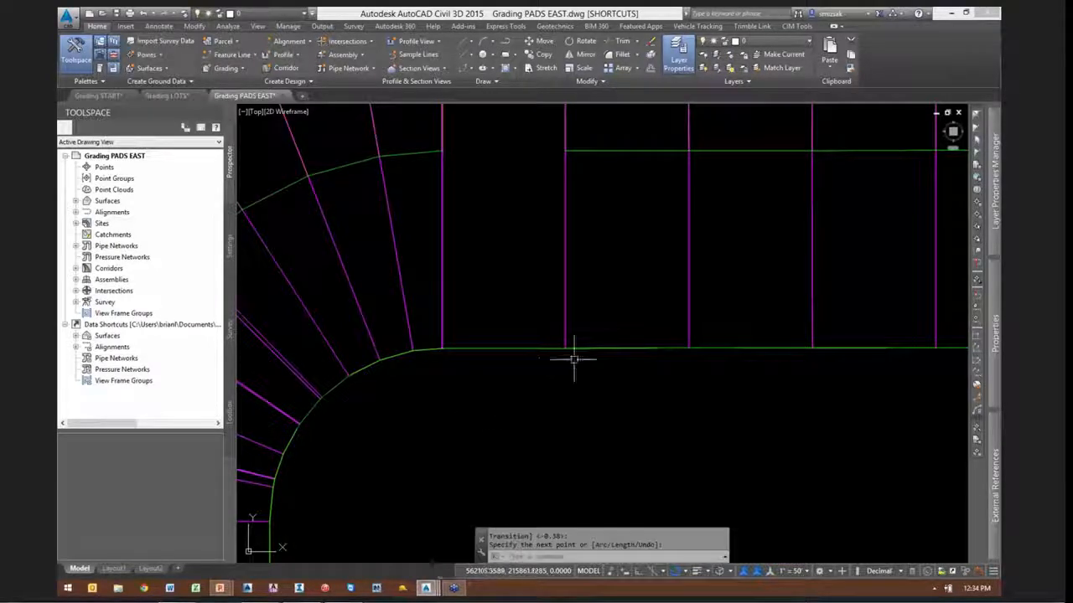
Join the north street's ROW feature line with the short bridging feature line and the corner curve near the 942.50 pad
click(586, 348)
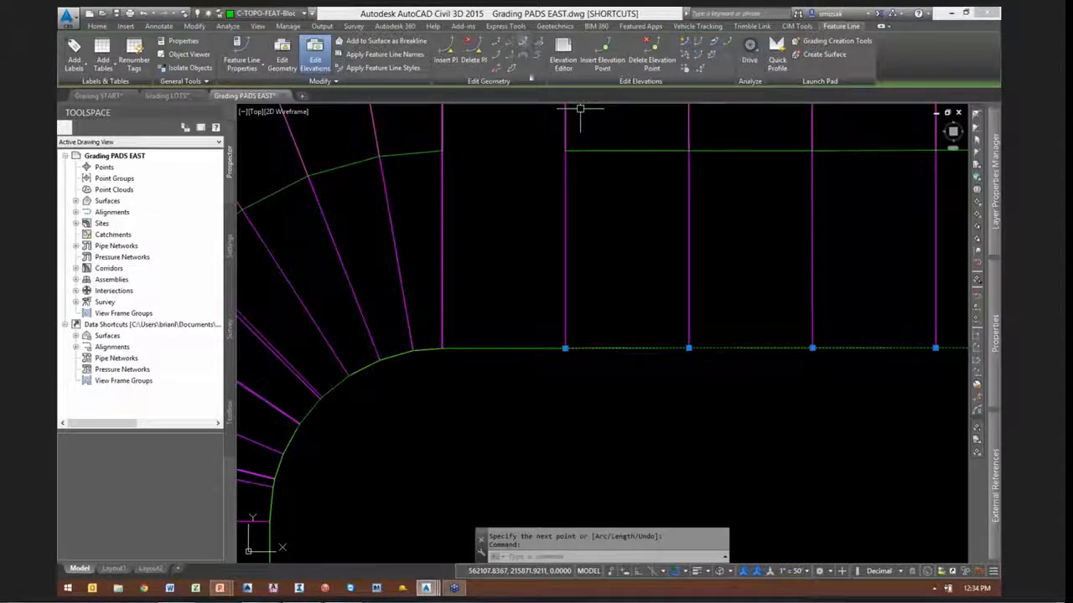
click(523, 41)
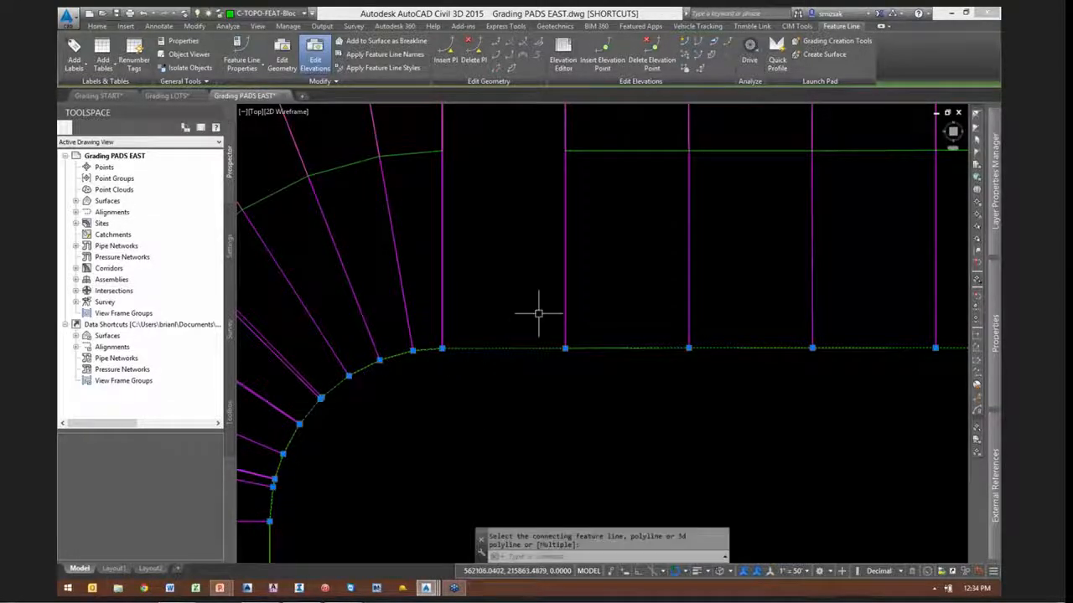
scroll(485, 369, down, 5)
key(Return)
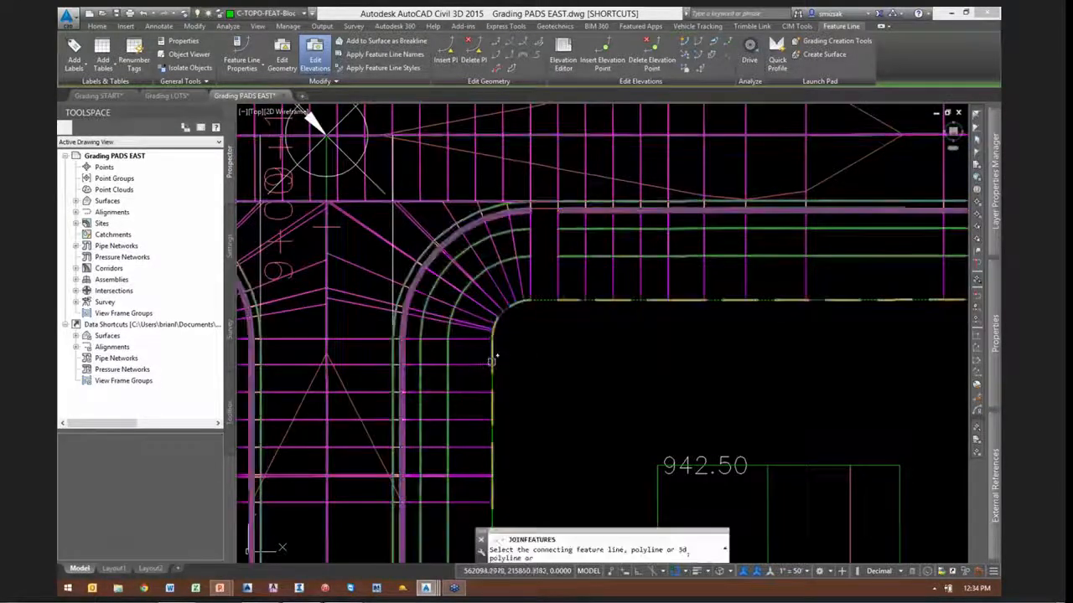
Extend the join to the lot-side ROW feature lines along Manchester Lane past the Tiny Court intersection
scroll(498, 356, up, 2)
scroll(537, 332, down, 6)
mouse_move(543, 419)
middle_down()
mouse_move(512, 145)
mouse_move(496, 275)
middle_up()
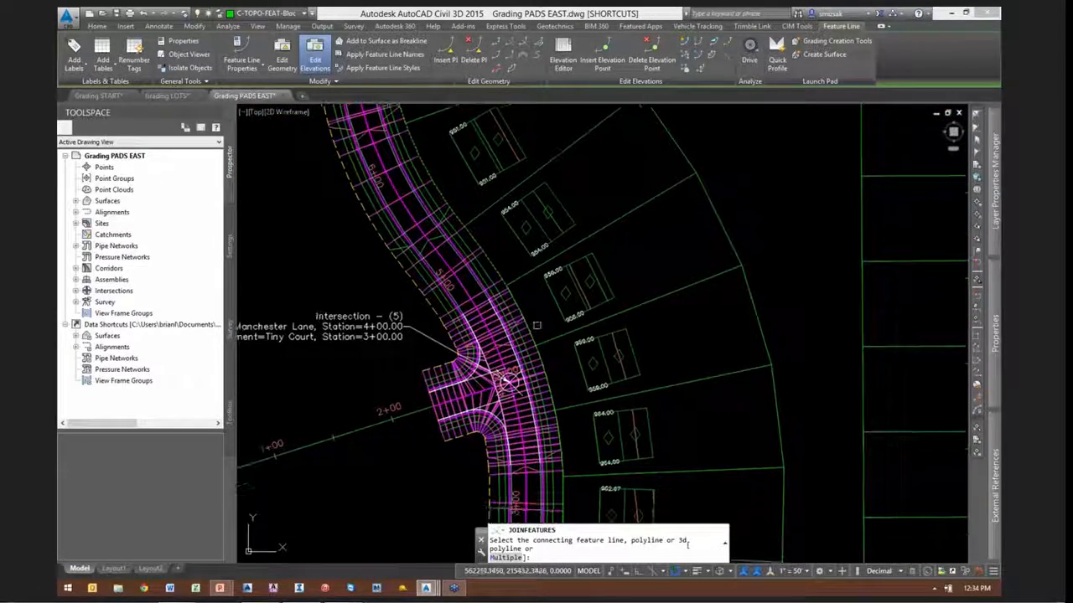
scroll(501, 283, up, 5)
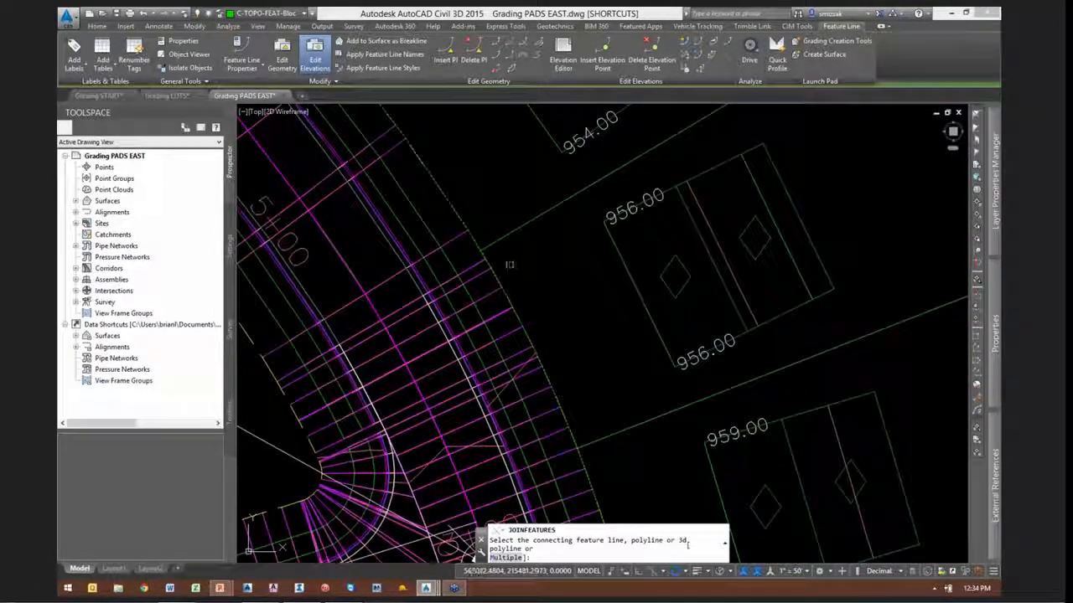
scroll(510, 264, down, 3)
scroll(518, 316, up, 5)
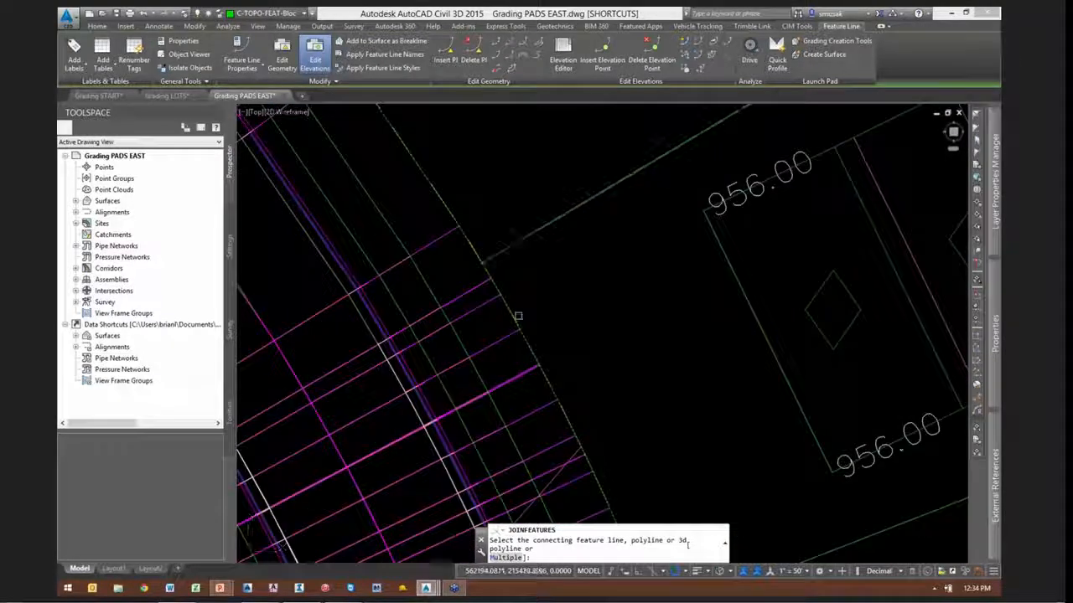
scroll(518, 316, down, 7)
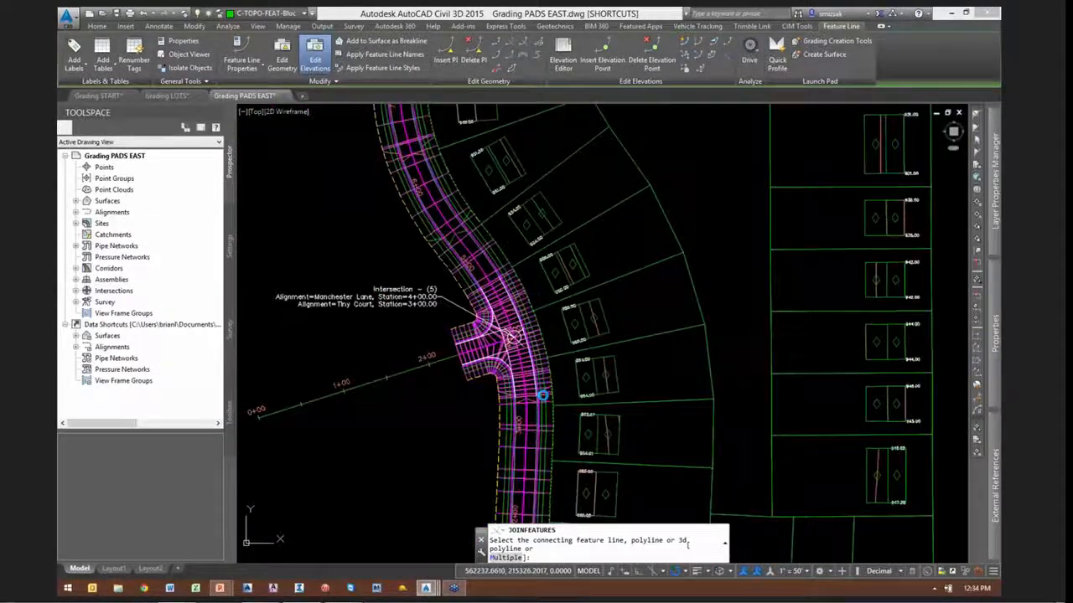
Try to join the corner curve feature line near the 955.00 pad to the Manchester Lane feature line
scroll(543, 395, up, 10)
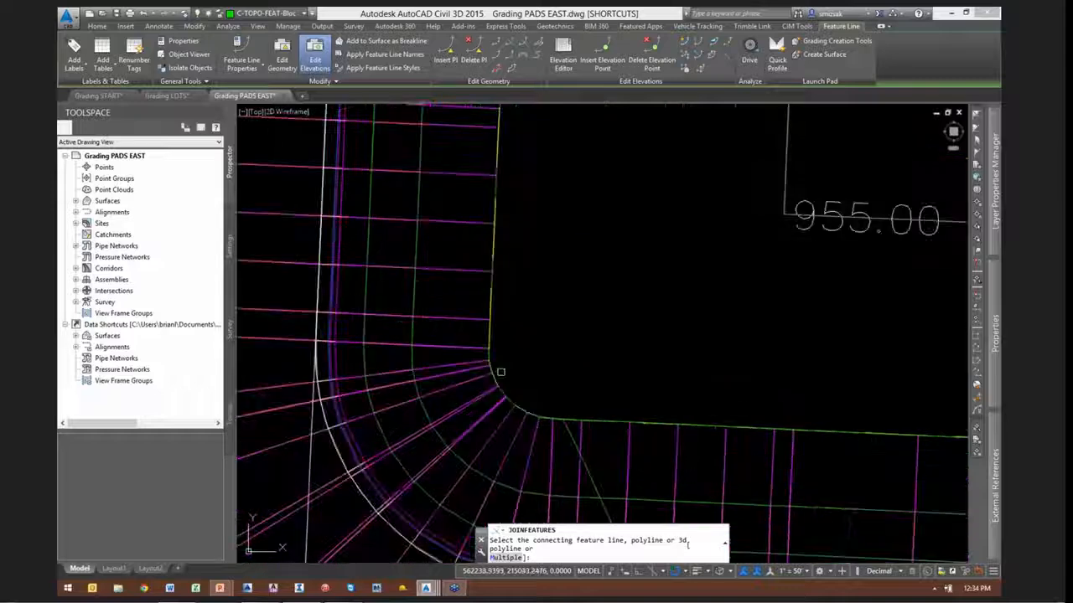
scroll(497, 350, up, 3)
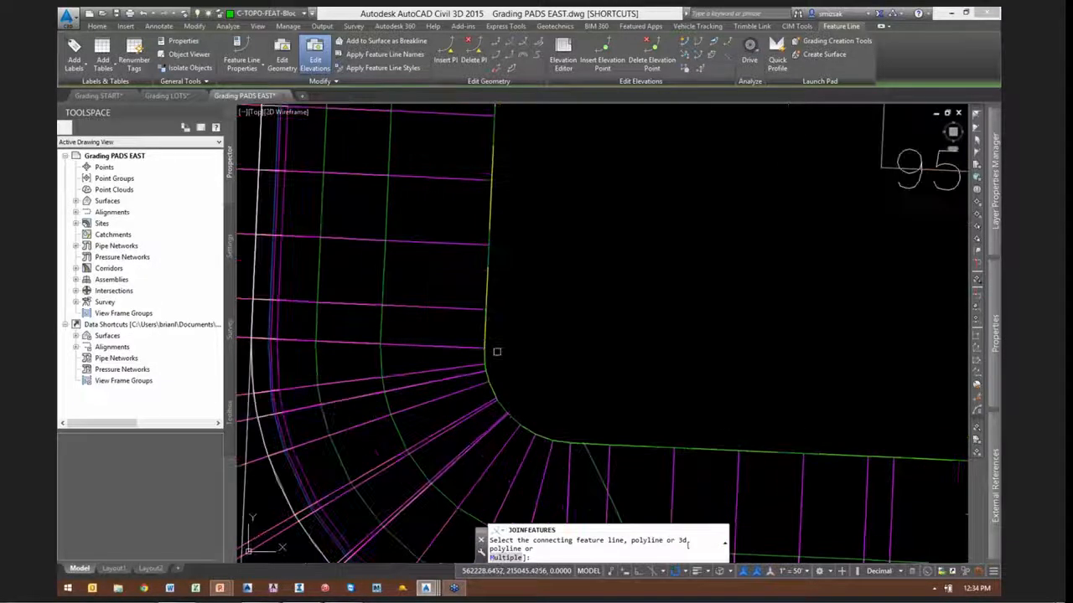
click(479, 359)
click(605, 326)
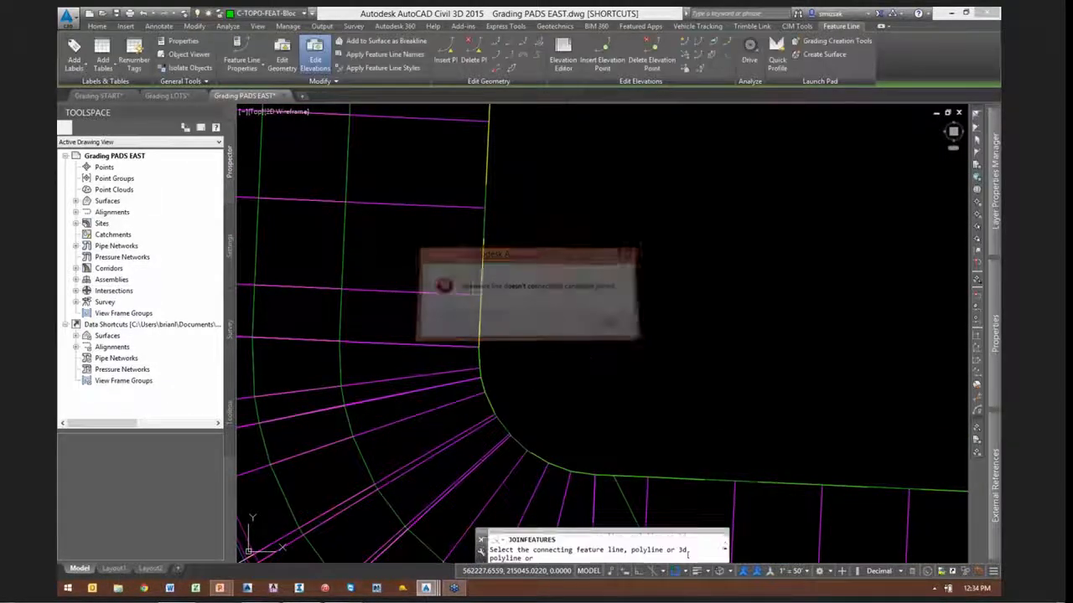
scroll(543, 412, down, 6)
scroll(543, 285, up, 4)
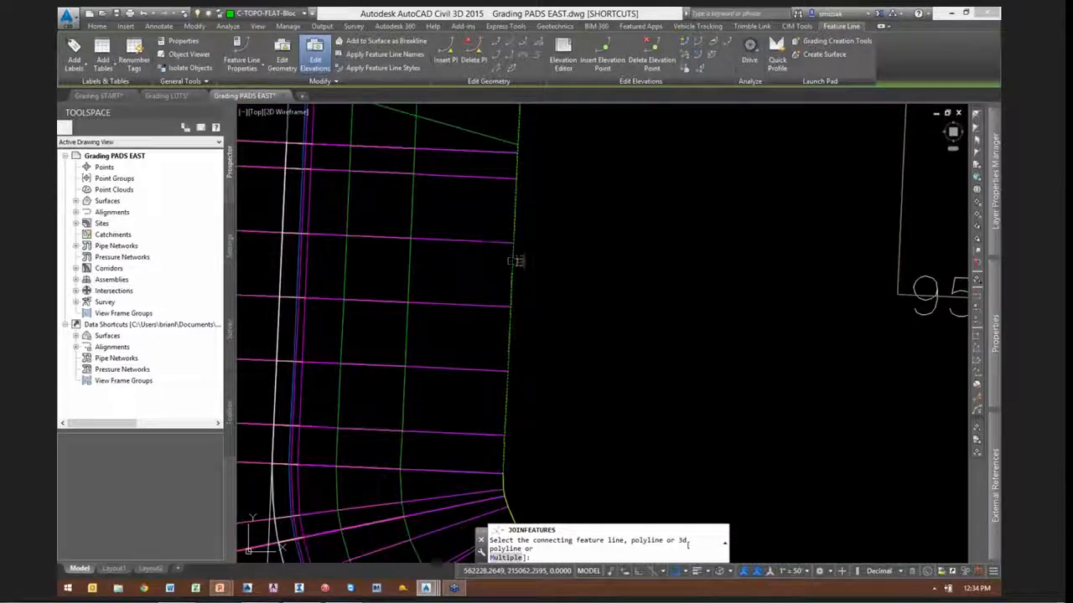
key(Escape)
middle_drag(528, 464, 498, 325)
key(Escape)
scroll(481, 332, up, 2)
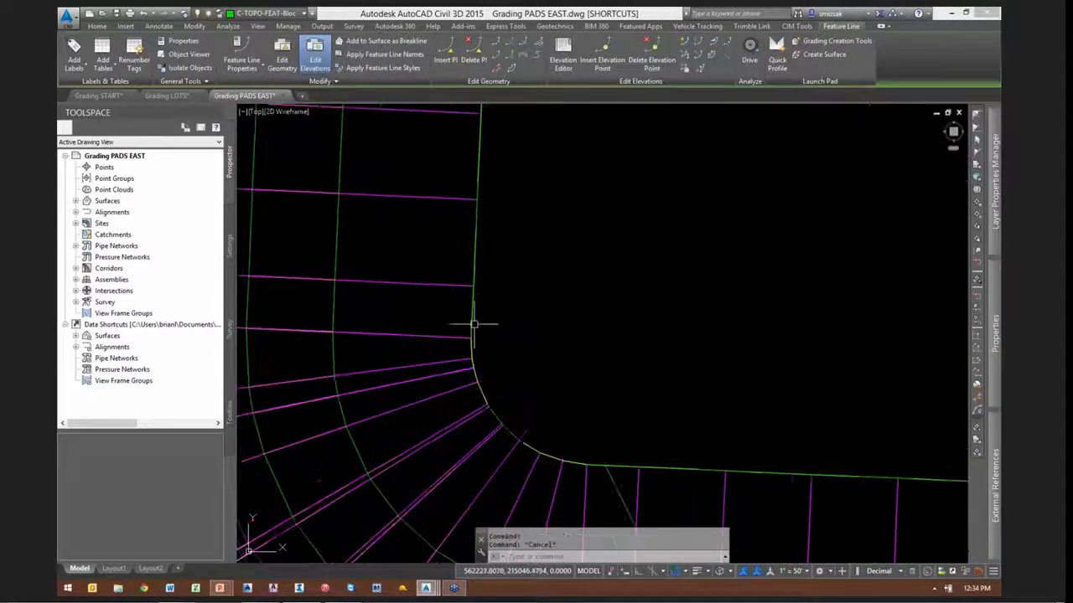
Join the Manchester Lane feature line with the corner curve near the 955.00 pad and the lot-side ROW feature line along Evergreen St
click(471, 316)
scroll(473, 345, up, 2)
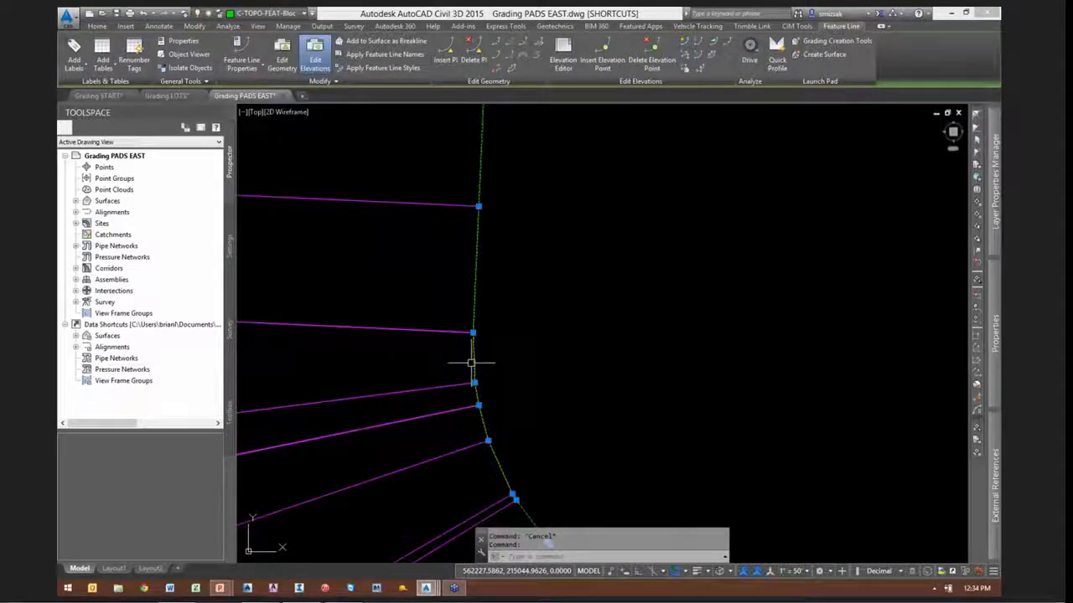
key(Escape)
scroll(469, 355, up, 2)
scroll(490, 287, down, 2)
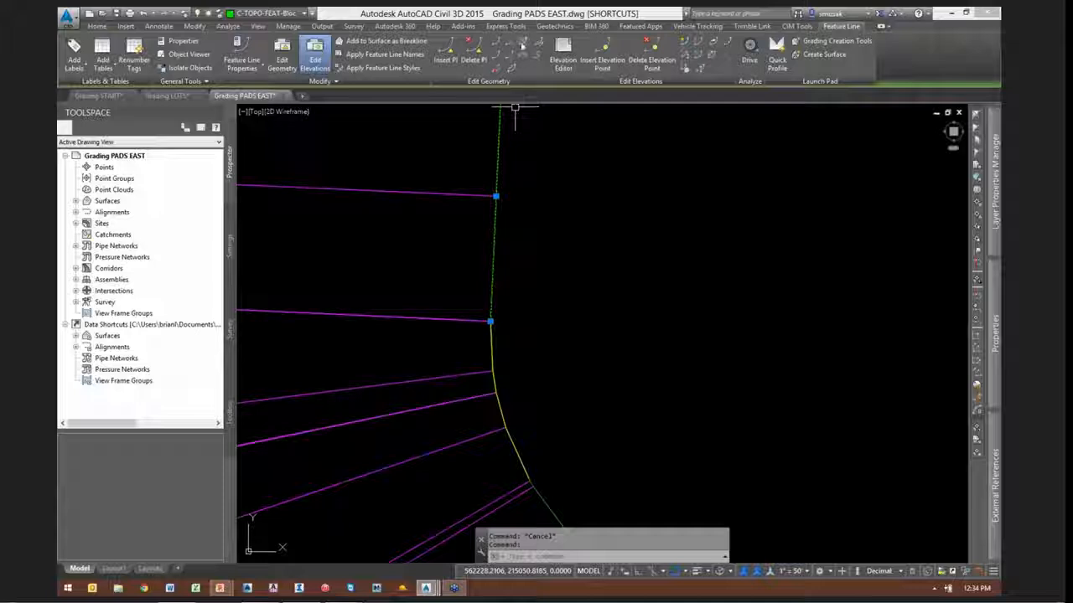
click(519, 43)
scroll(522, 271, down, 2)
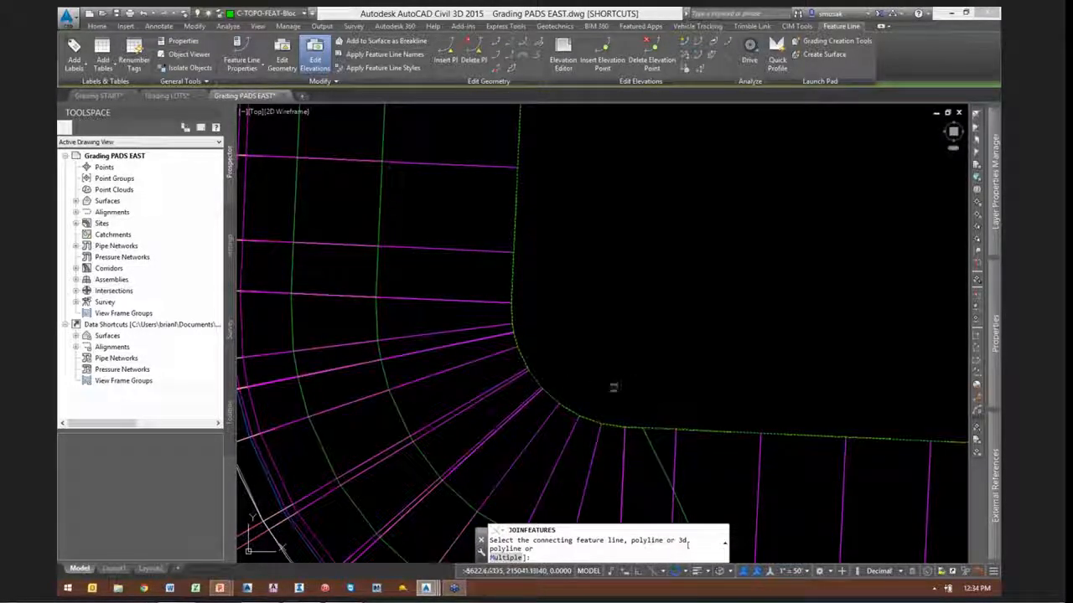
Stretch the east end of Evergreen St's lot-side ROW feature line onto the start point of the southeast corner curve
scroll(602, 403, down, 8)
middle_drag(807, 438, 78, 415)
scroll(720, 444, up, 5)
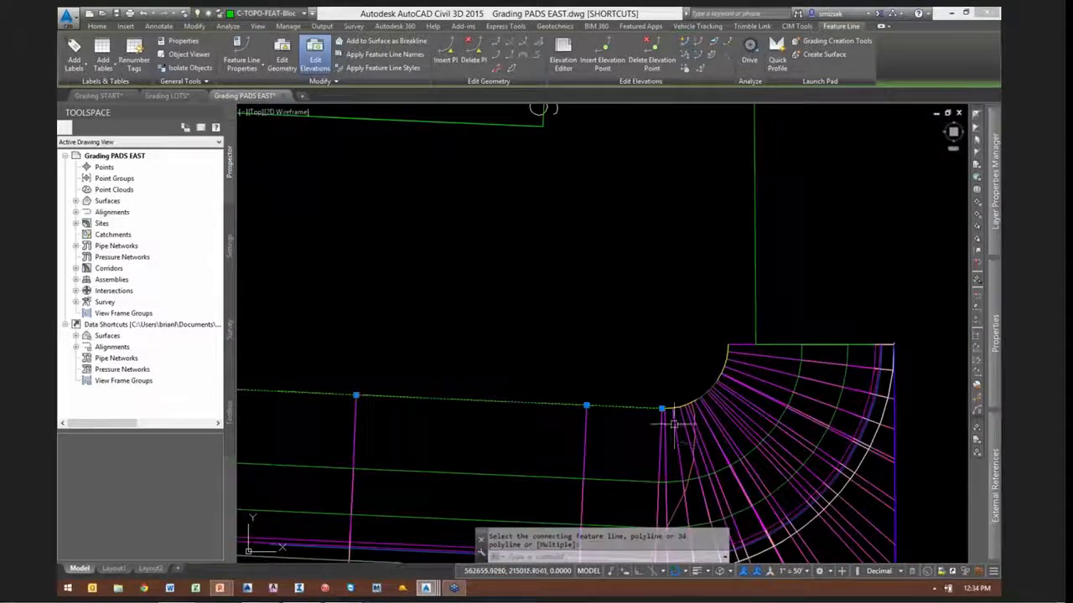
scroll(641, 411, up, 4)
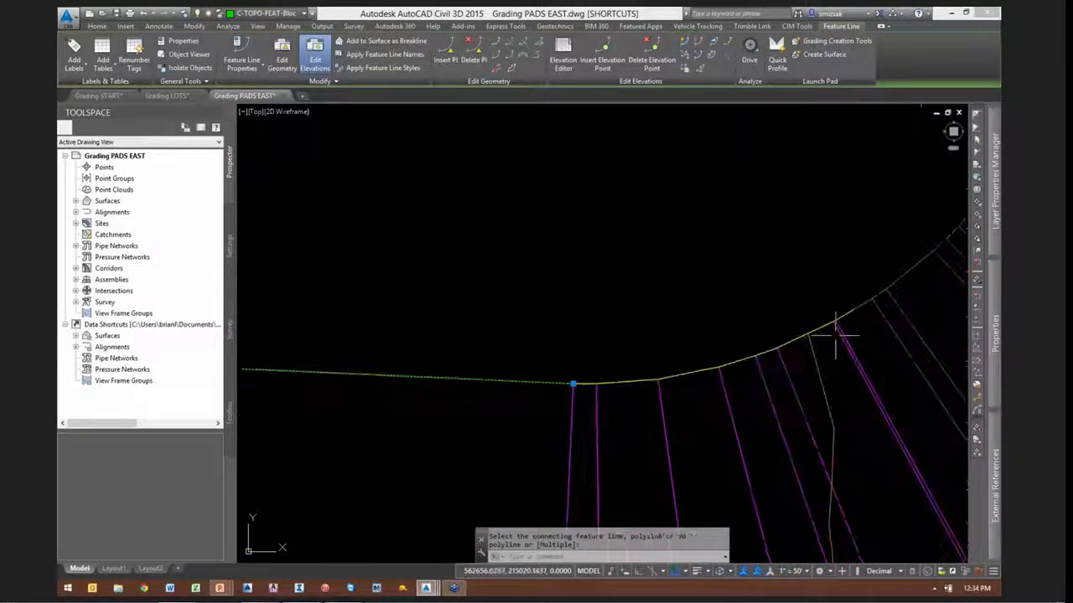
key(Escape)
click(629, 384)
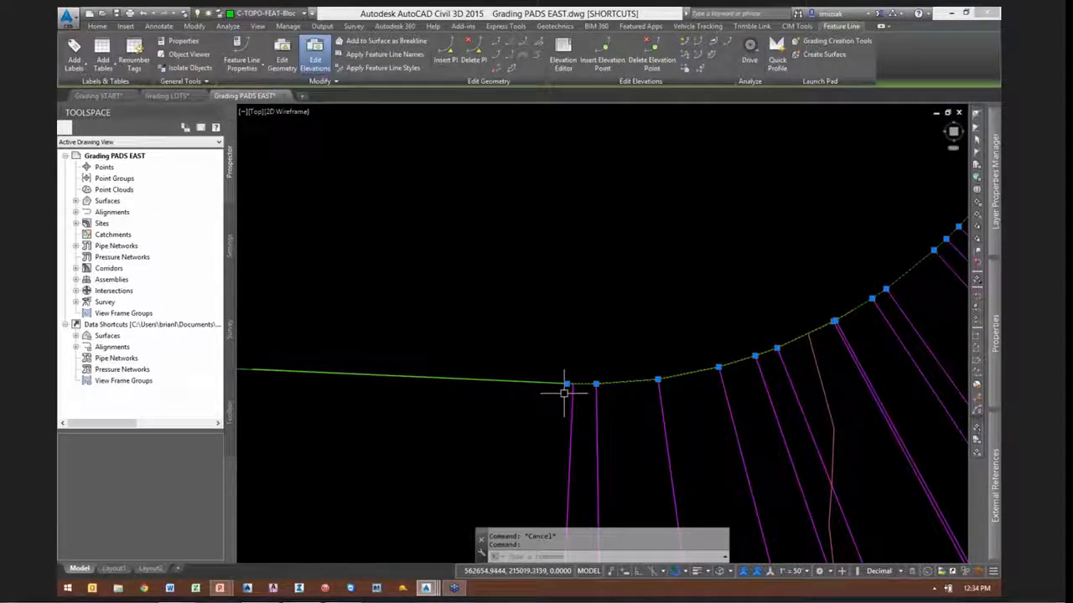
shift+middle_drag(564, 392, 545, 356)
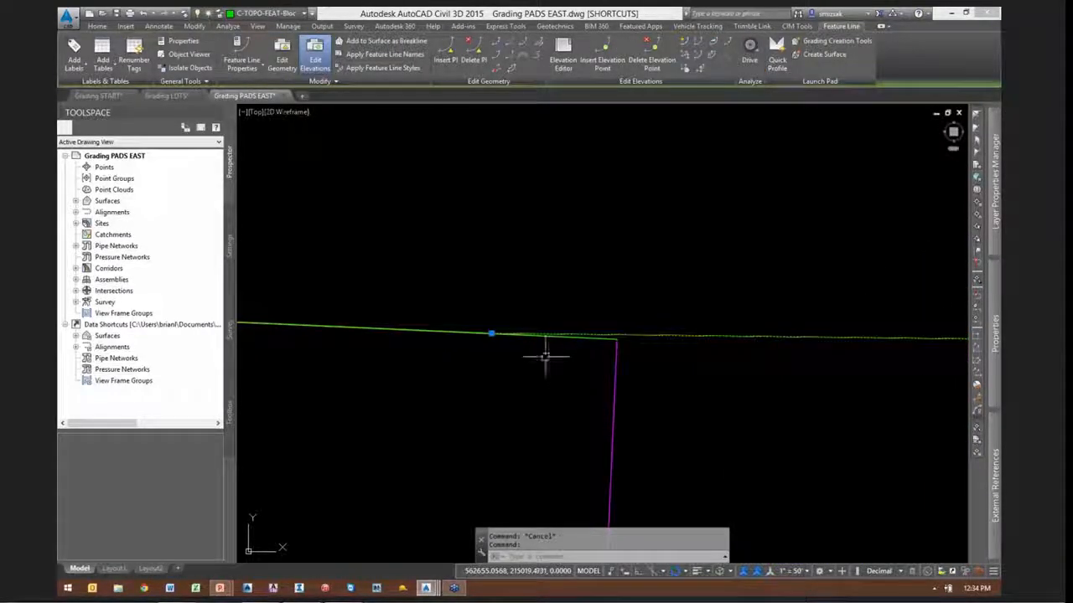
key(Escape)
click(458, 332)
key(Escape)
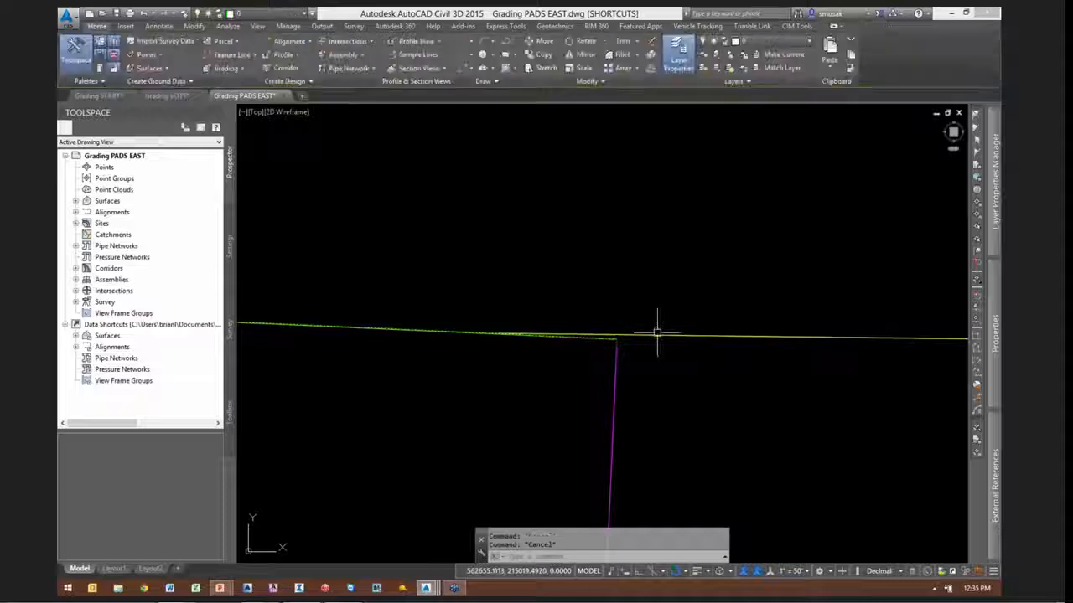
click(491, 331)
key(Escape)
click(617, 339)
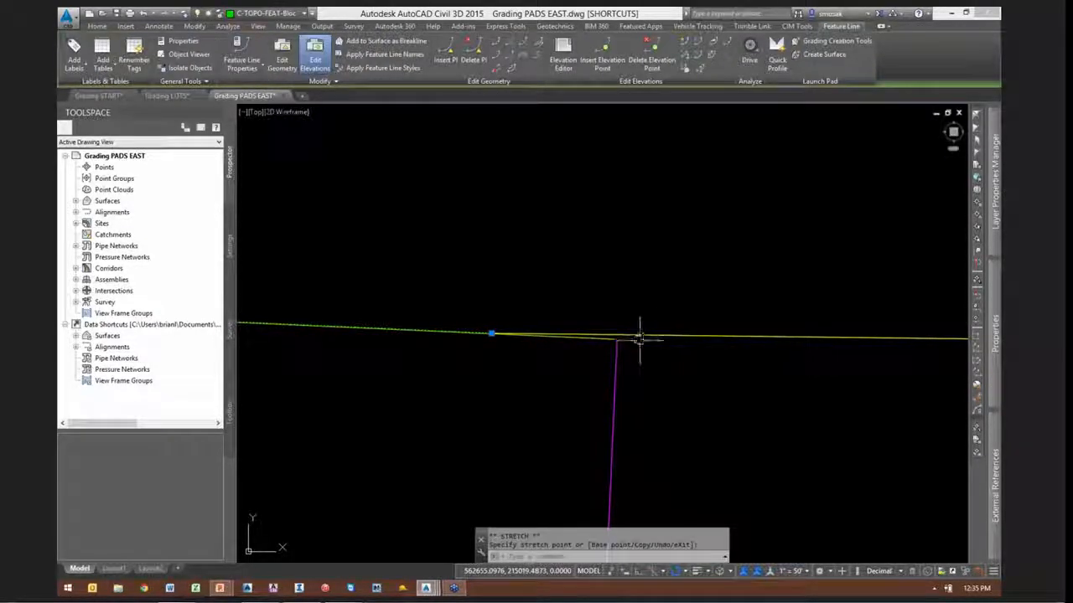
key(Escape)
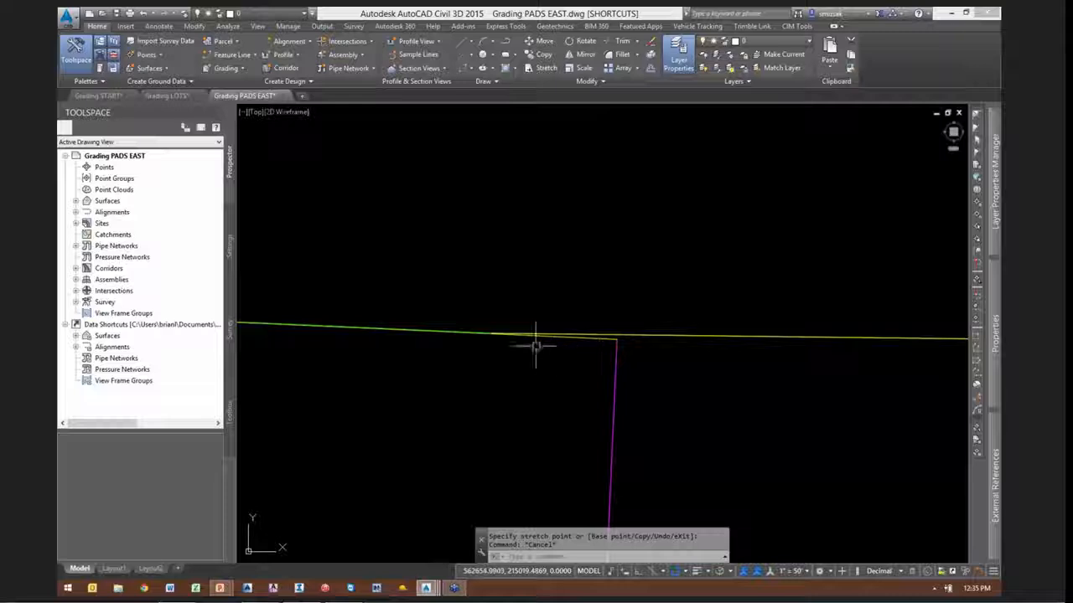
Join the Evergreen St ROW feature line with the curved feature line at the block's southeast corner
click(458, 331)
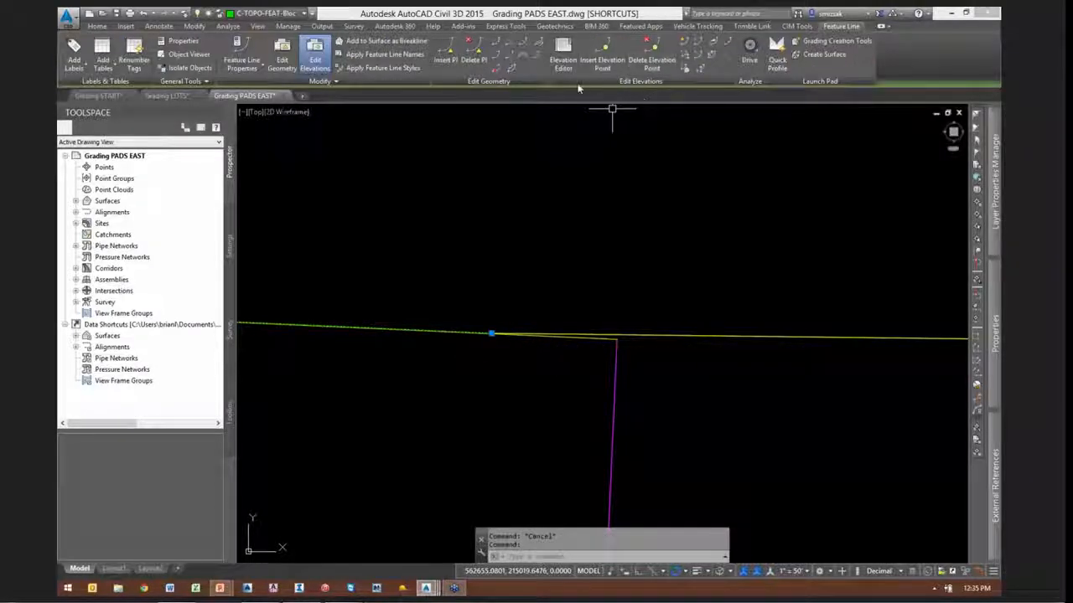
click(525, 46)
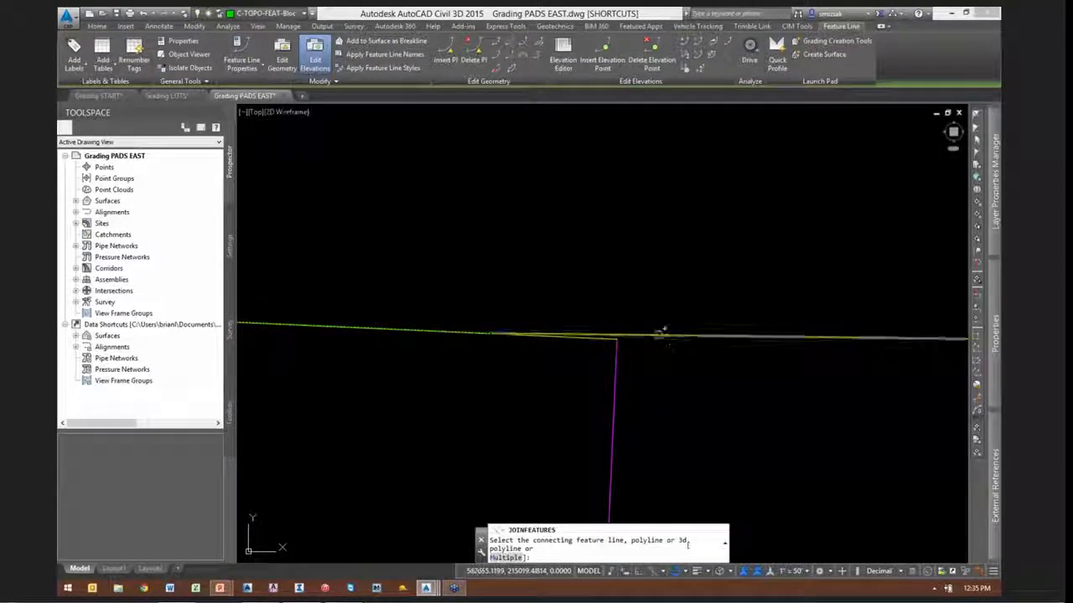
click(688, 334)
scroll(682, 370, down, 12)
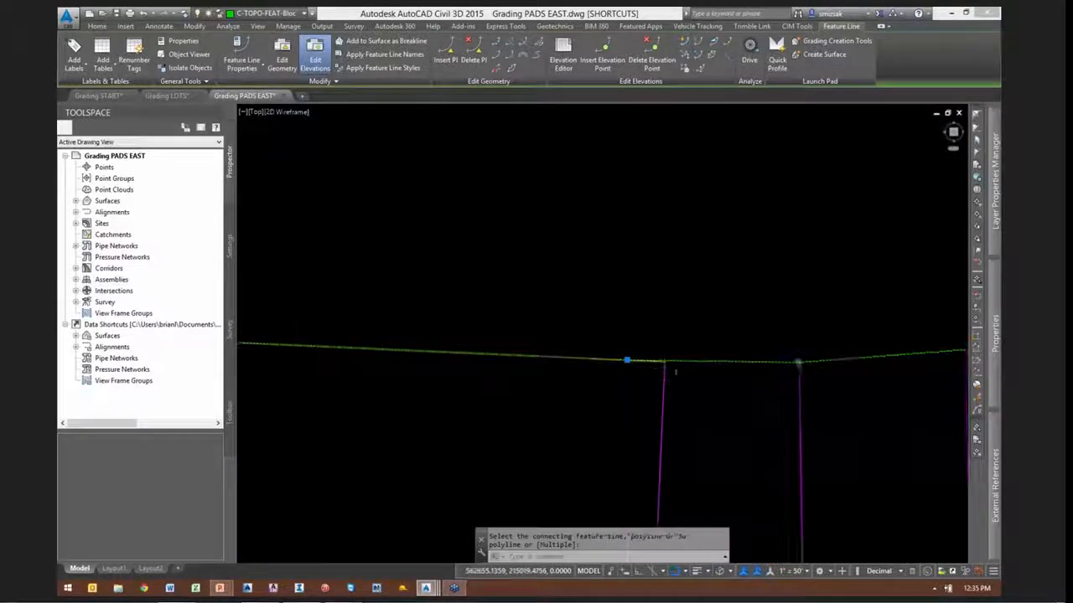
scroll(709, 421, down, 6)
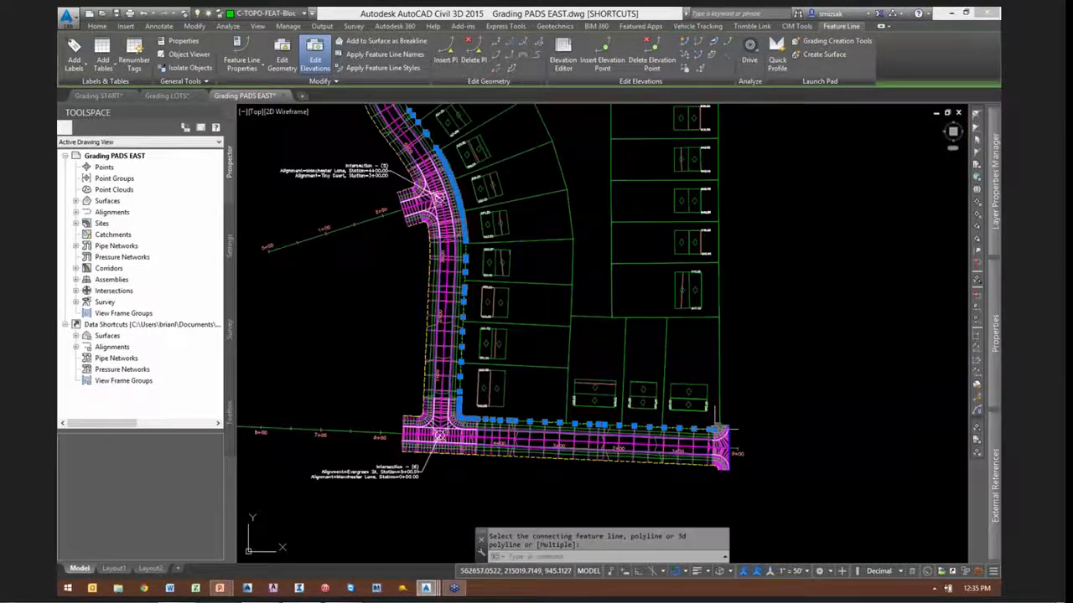
scroll(568, 339, down, 5)
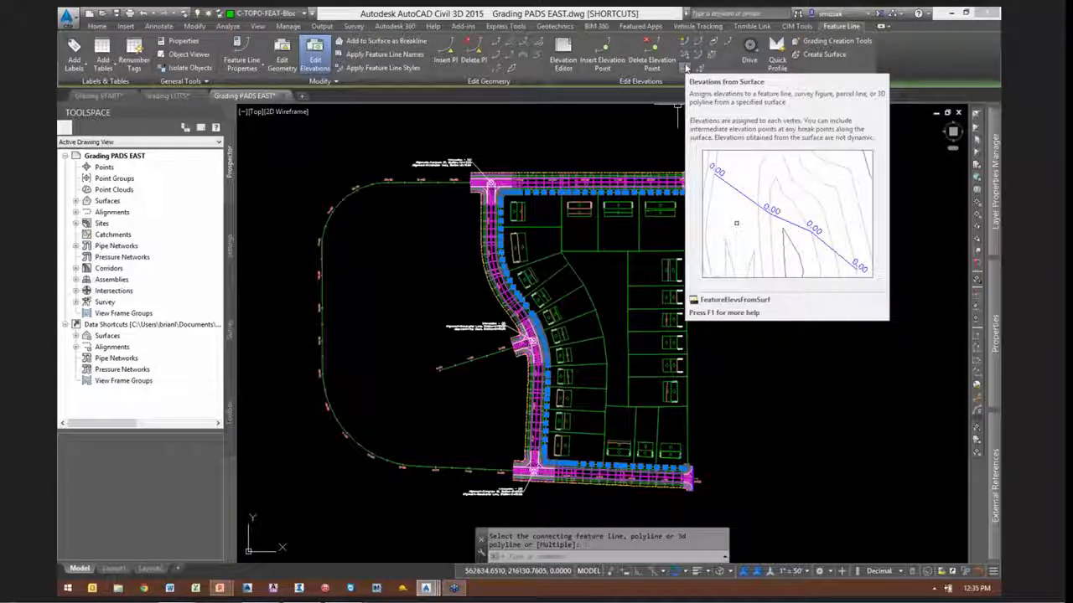
scroll(513, 216, up, 6)
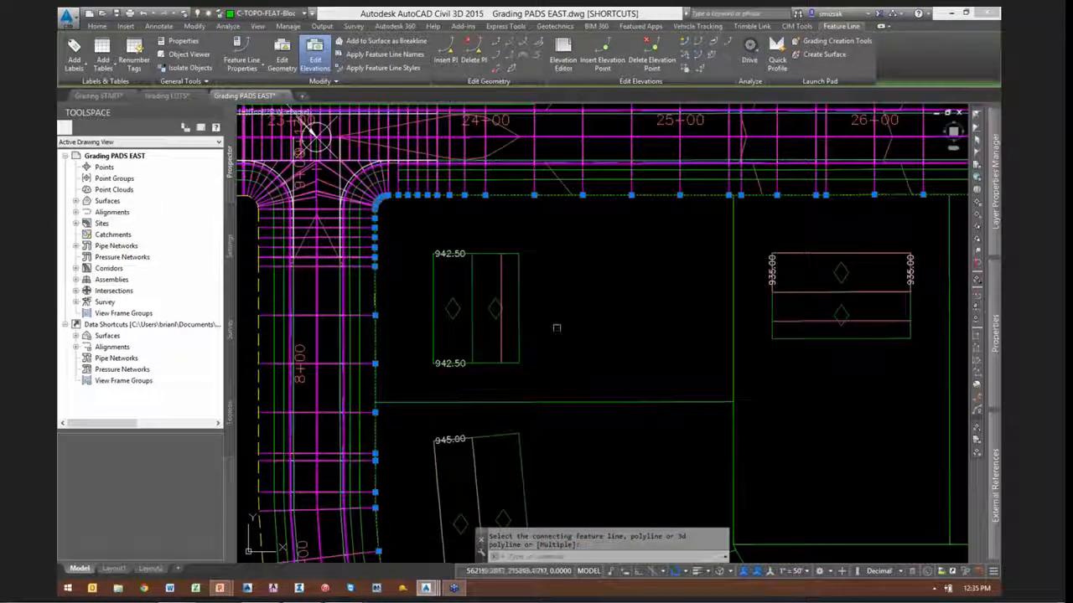
key(Escape)
key(Escape)
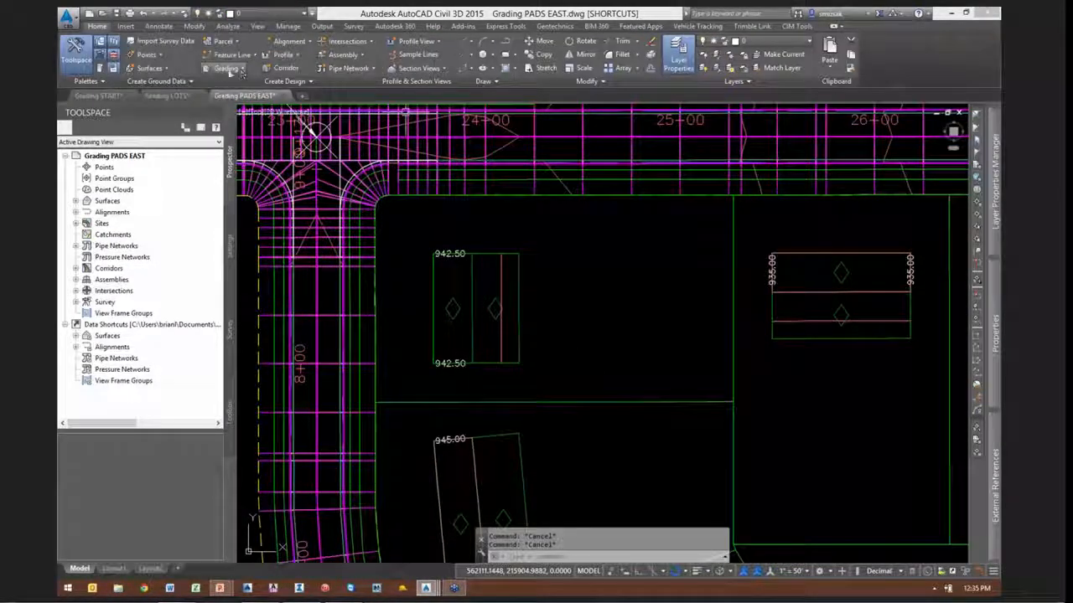
Open the Grading Creation Tools and set the grading group to BLOCK 1.0 in site Block 1
click(241, 69)
click(252, 91)
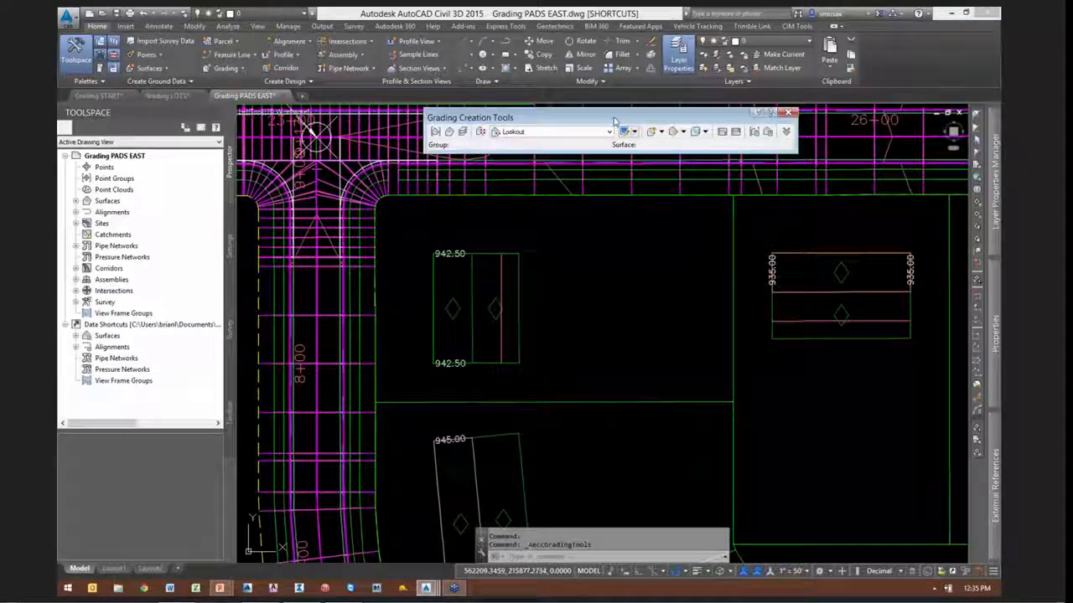
drag(613, 122, 640, 124)
click(679, 130)
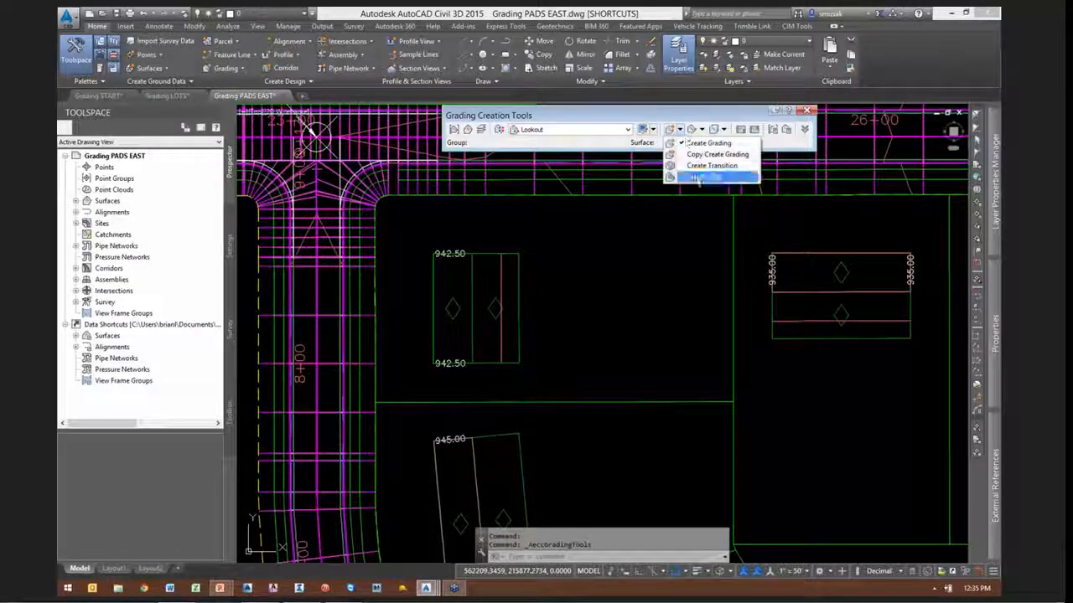
click(695, 178)
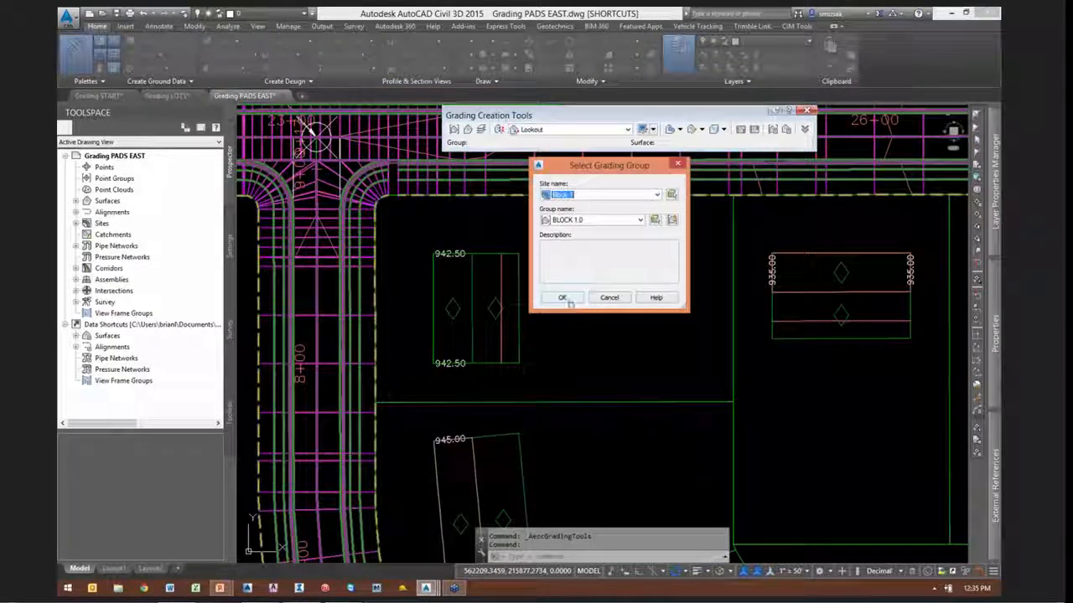
click(564, 299)
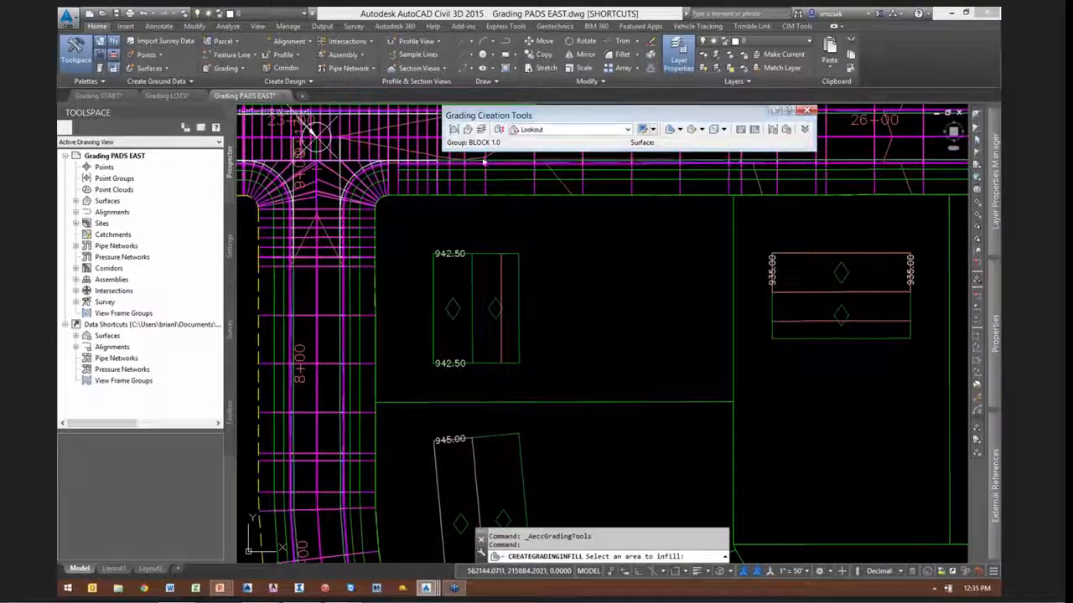
click(455, 130)
click(657, 195)
click(598, 185)
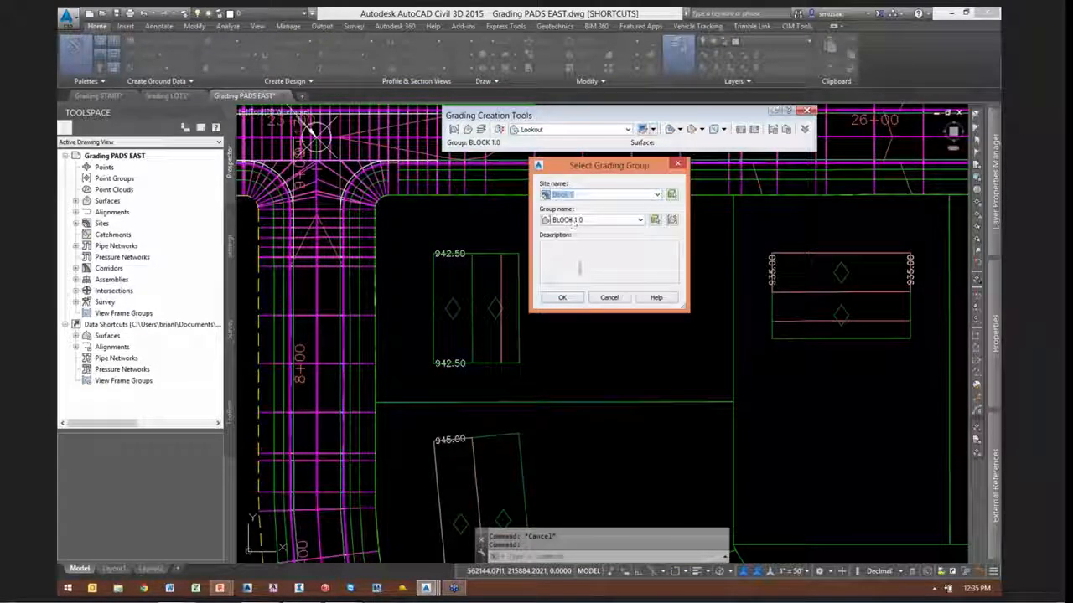
click(563, 299)
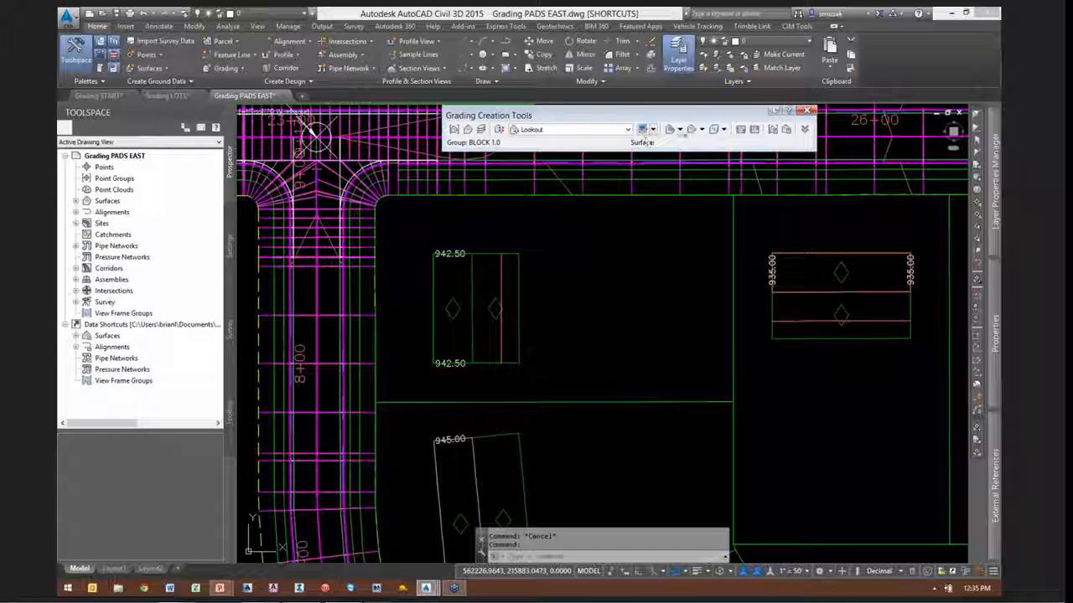
Create grading infills in the corner lot with the 942.50 pad and the lot with the 945.00 pad south of it
click(653, 129)
click(720, 161)
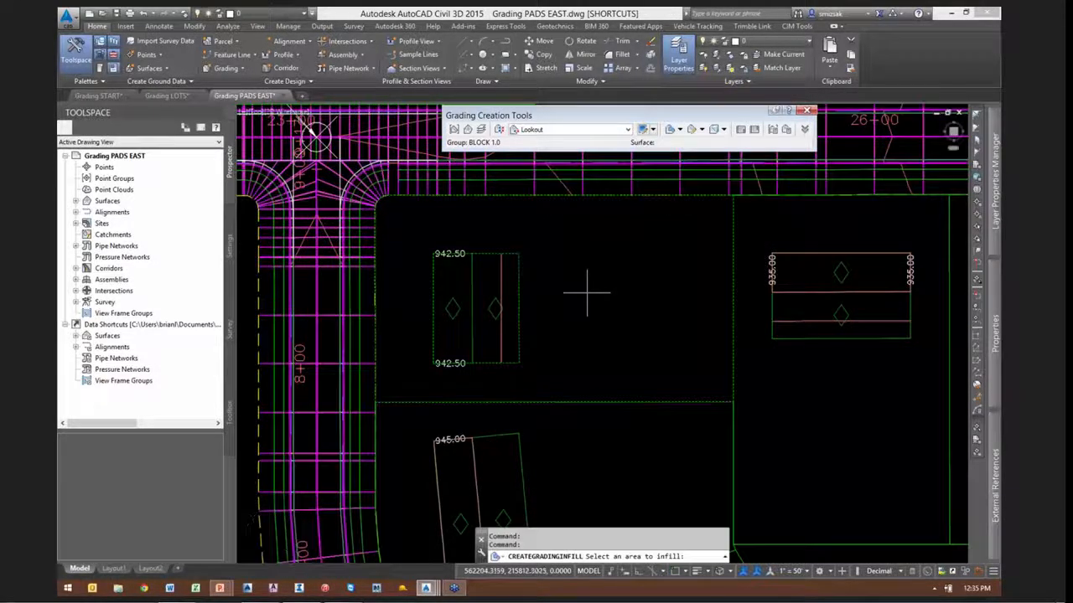
scroll(586, 289, down, 6)
scroll(555, 287, up, 7)
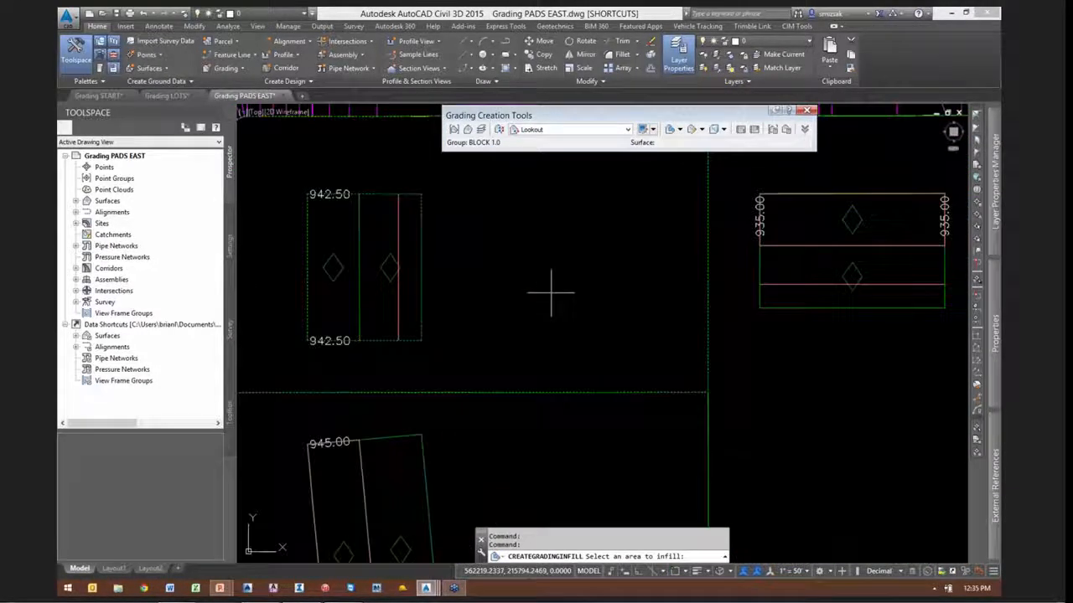
scroll(587, 319, down, 4)
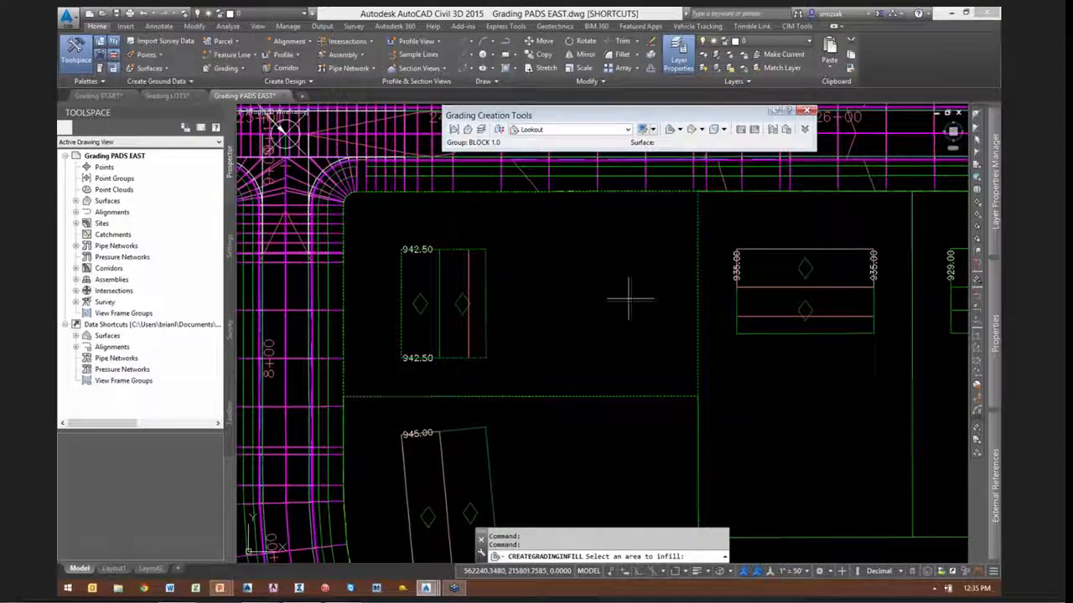
scroll(628, 297, down, 5)
scroll(620, 316, up, 4)
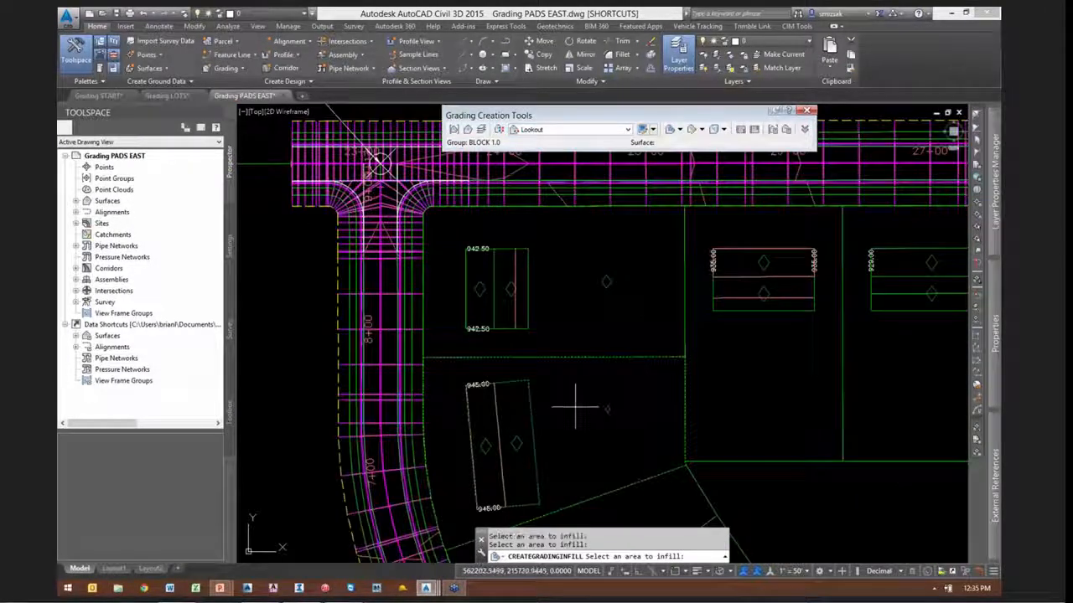
click(582, 408)
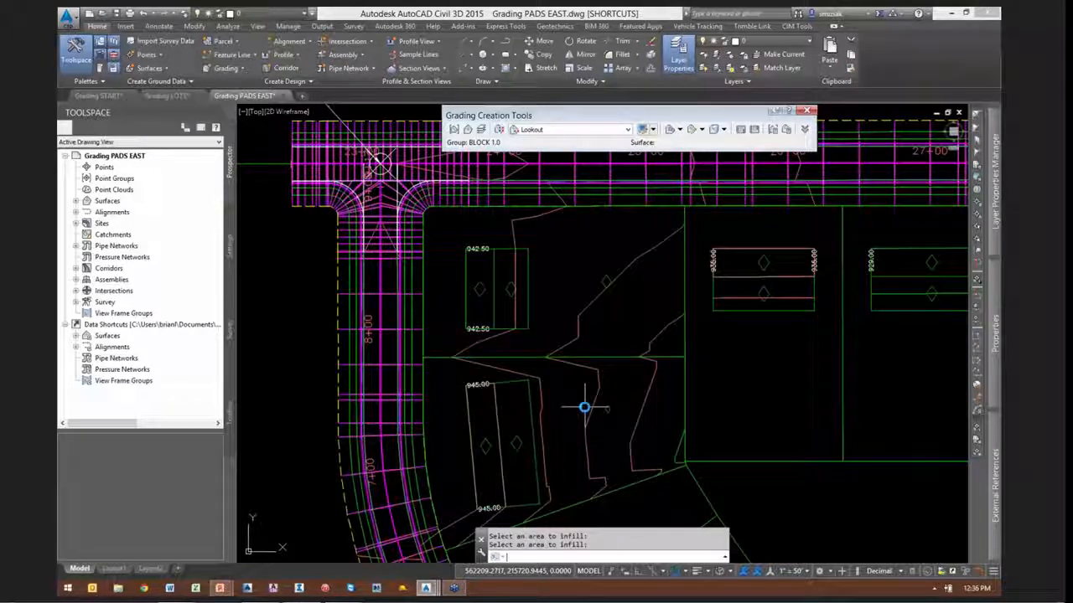
middle_drag(648, 380, 565, 341)
scroll(601, 352, down, 2)
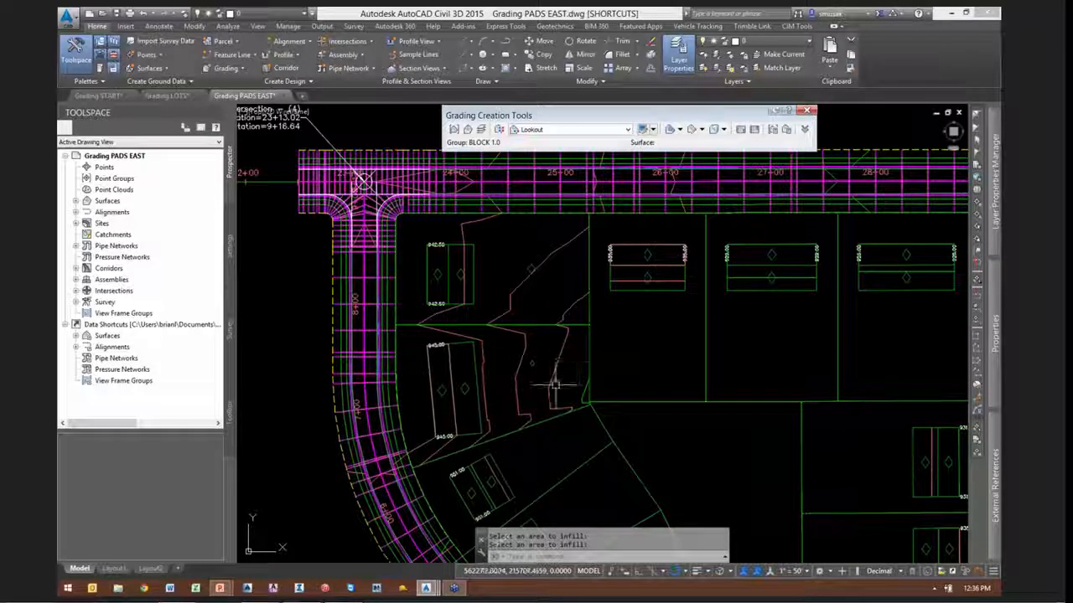
Create a grading infill in the lot around the 951.00 pad, directly south of the 945.00 pad's lot
scroll(555, 384, up, 1)
middle_drag(555, 385, 571, 296)
scroll(572, 295, down, 1)
click(670, 129)
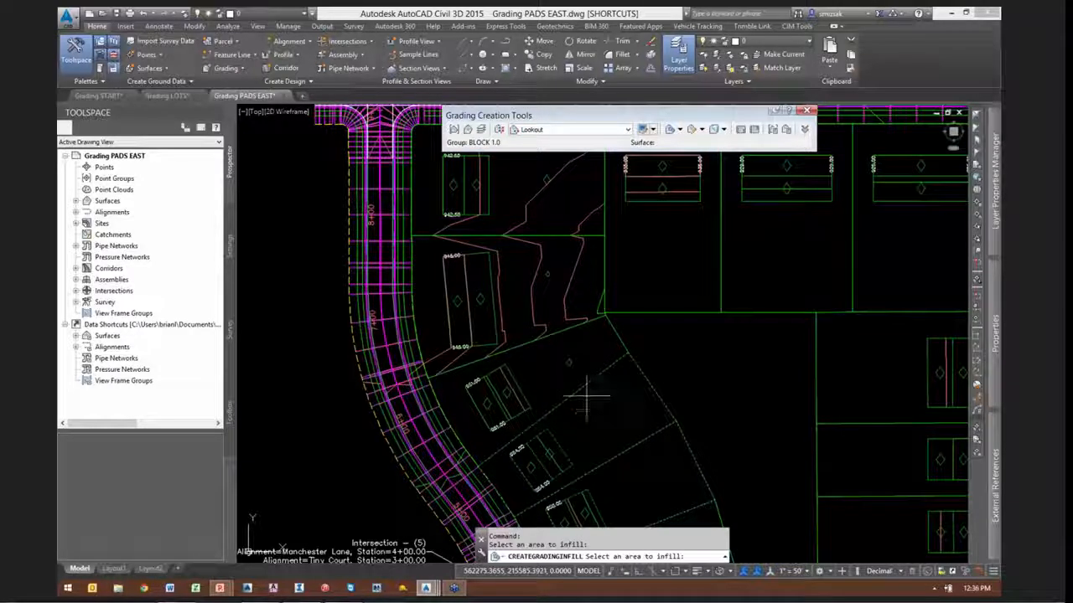
click(577, 366)
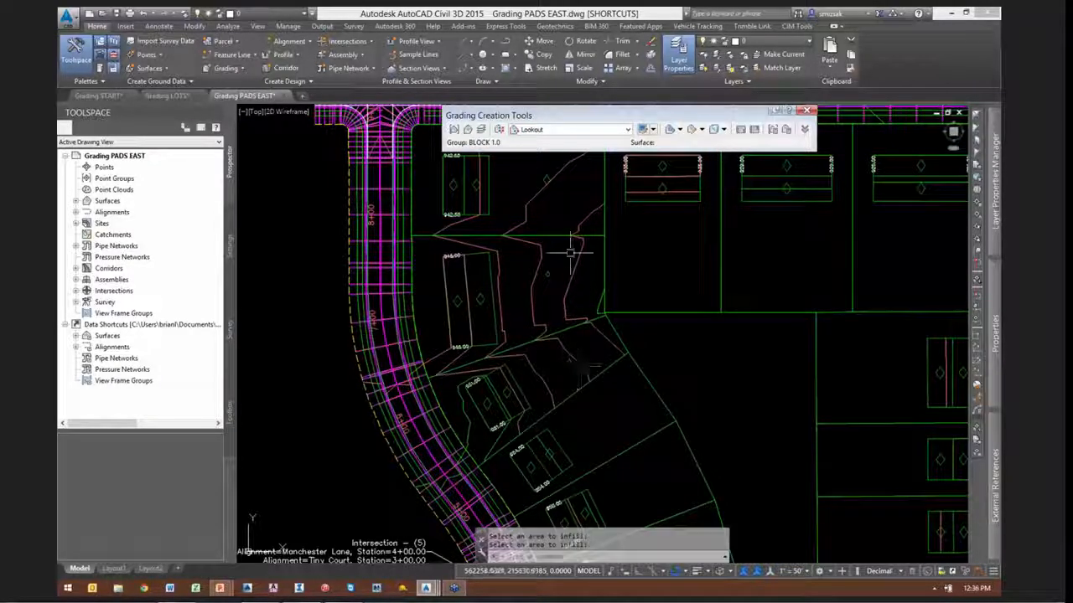
Open the BLOCK 1.0 surface in the Object Viewer and examine the slopes between the infilled lots in 3D
click(586, 215)
right_click(619, 227)
click(664, 381)
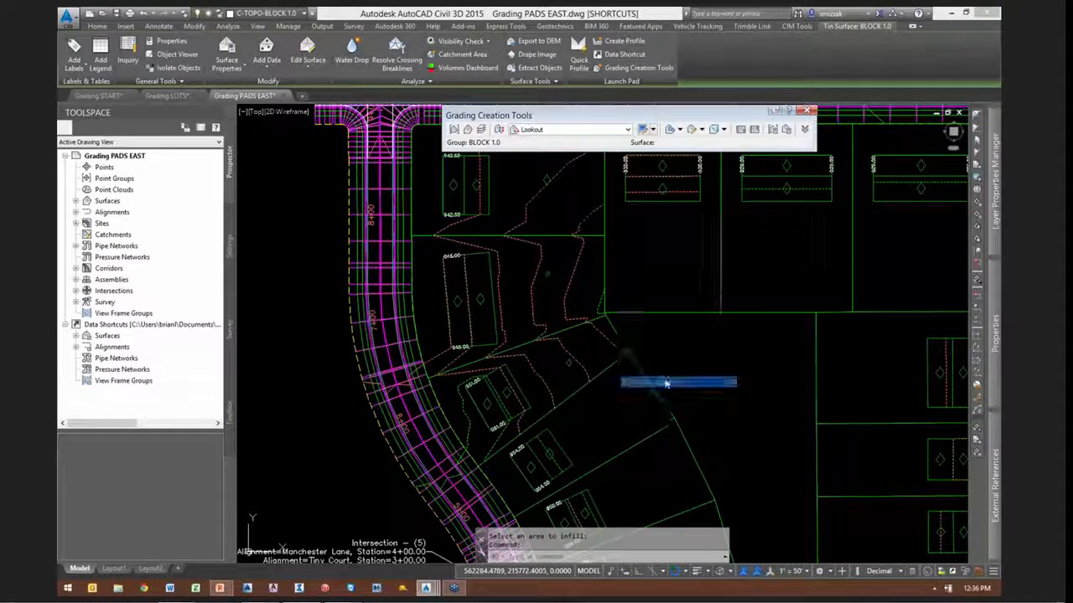
drag(584, 462, 553, 377)
scroll(664, 282, up, 3)
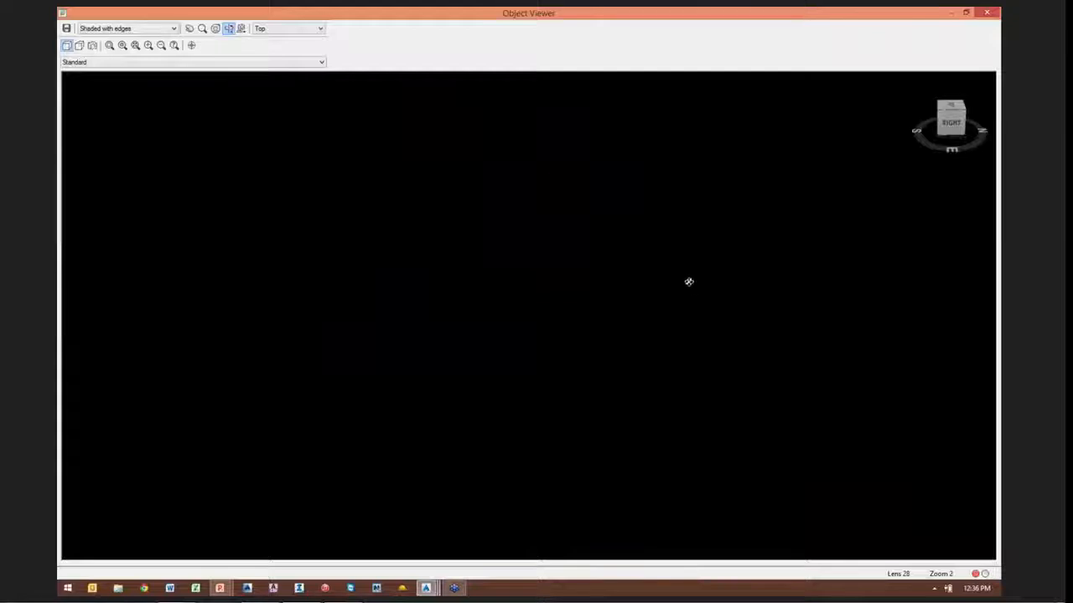
scroll(751, 268, down, 3)
scroll(617, 314, up, 1)
middle_drag(618, 314, 63, 545)
scroll(464, 303, down, 1)
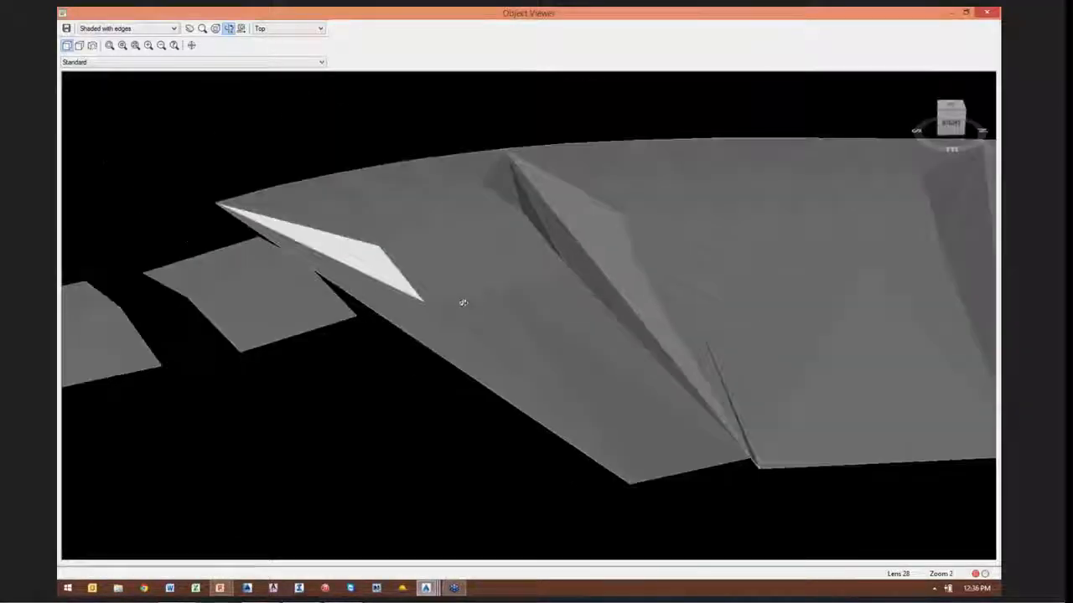
middle_drag(462, 302, 294, 320)
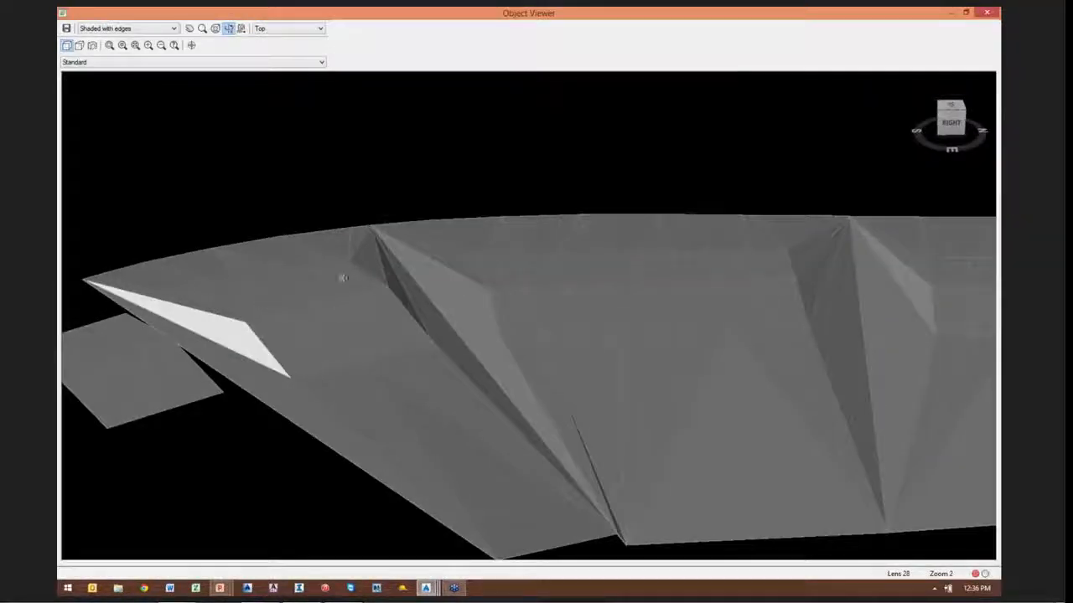
scroll(333, 302, up, 1)
middle_drag(355, 295, 429, 262)
scroll(411, 339, down, 1)
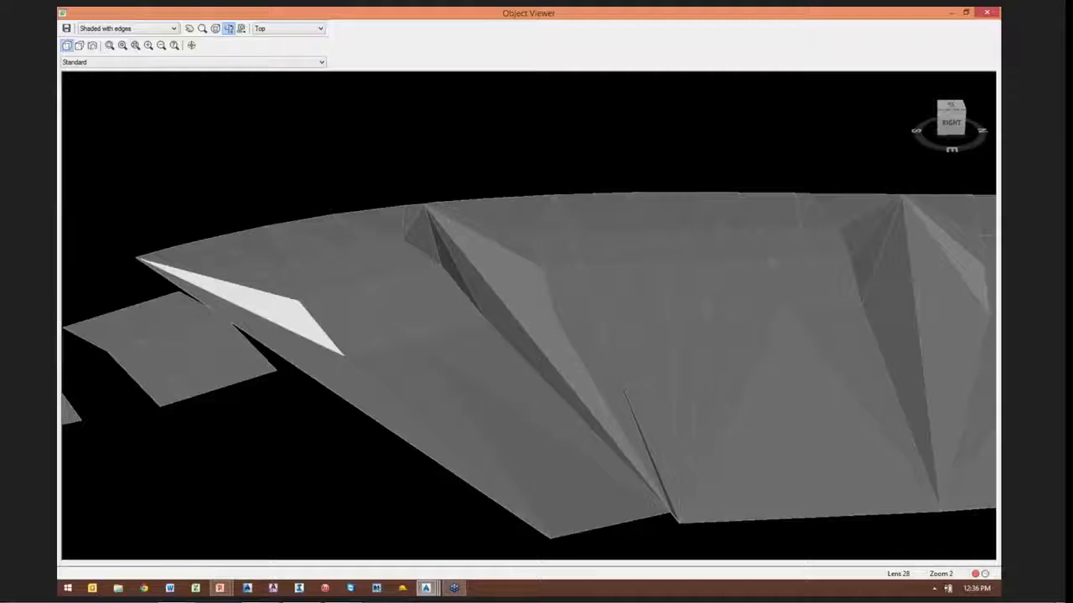
drag(534, 304, 500, 153)
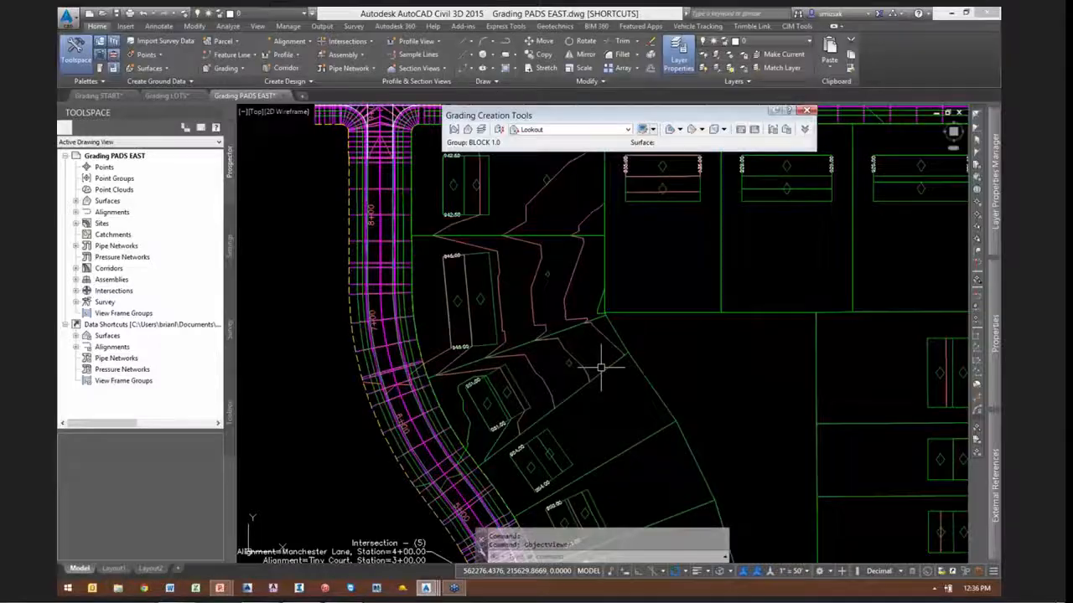
Insert an elevation point near the road end of the lot line between the 942.50 and 945.00 pads, accepting the default elevation 939.13
scroll(532, 307, up, 4)
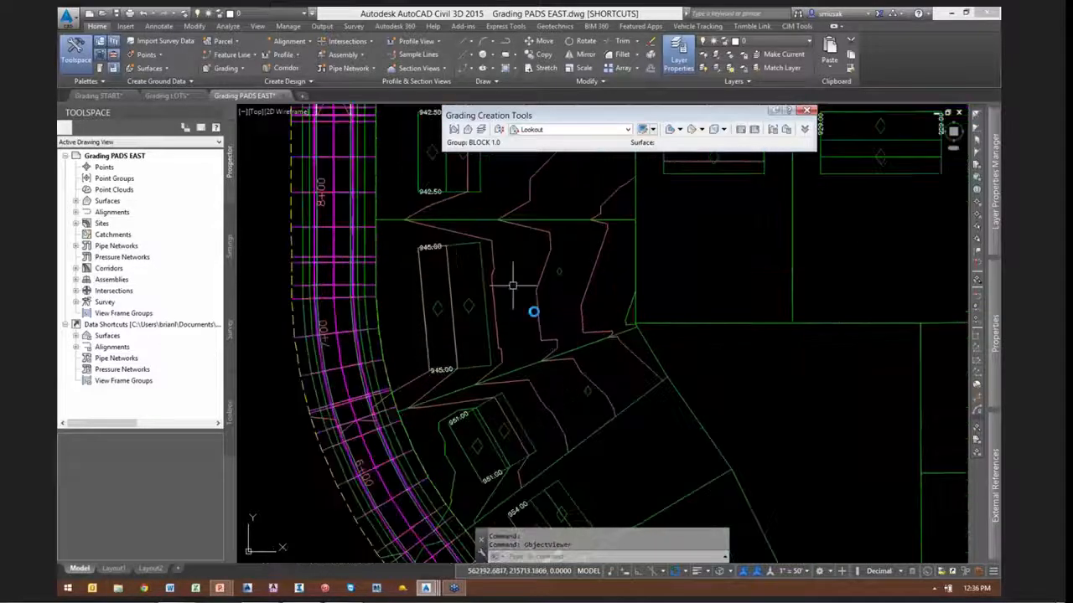
scroll(529, 307, up, 3)
click(517, 295)
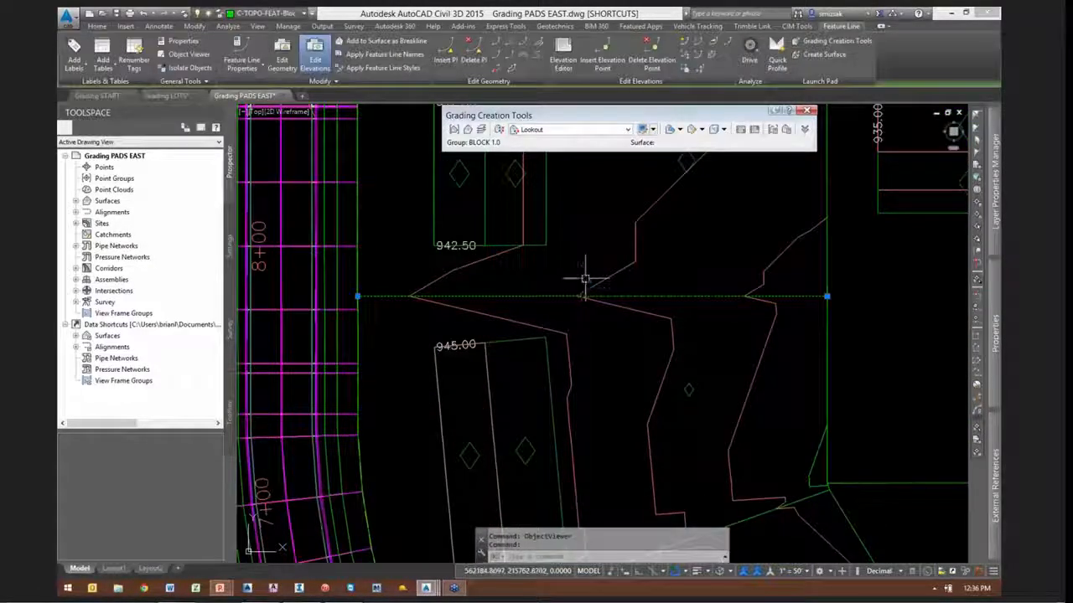
middle_drag(584, 276, 558, 315)
scroll(554, 323, down, 3)
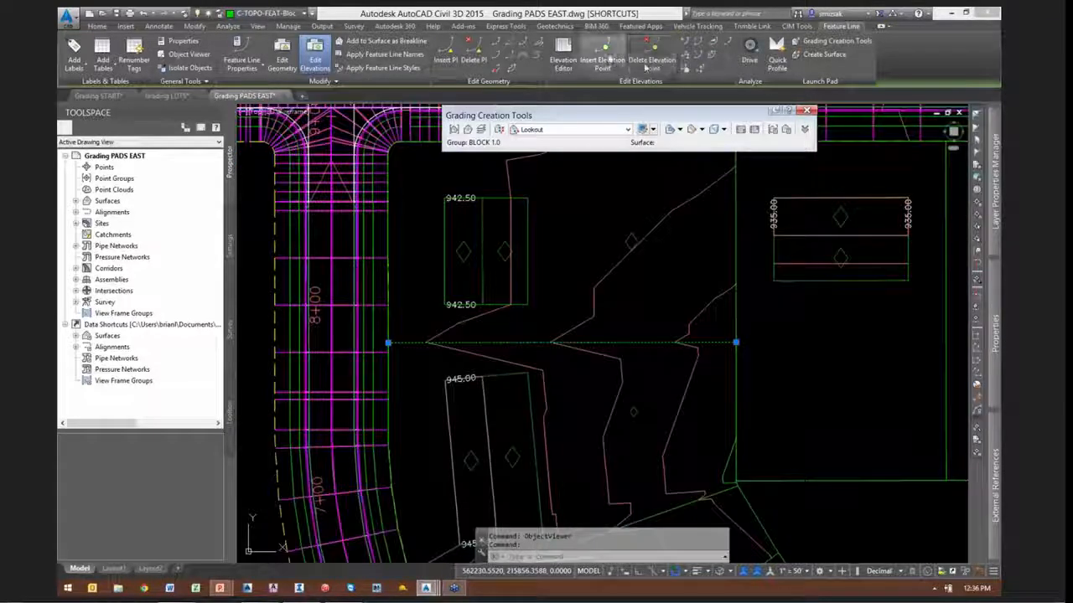
click(601, 61)
scroll(448, 348, up, 5)
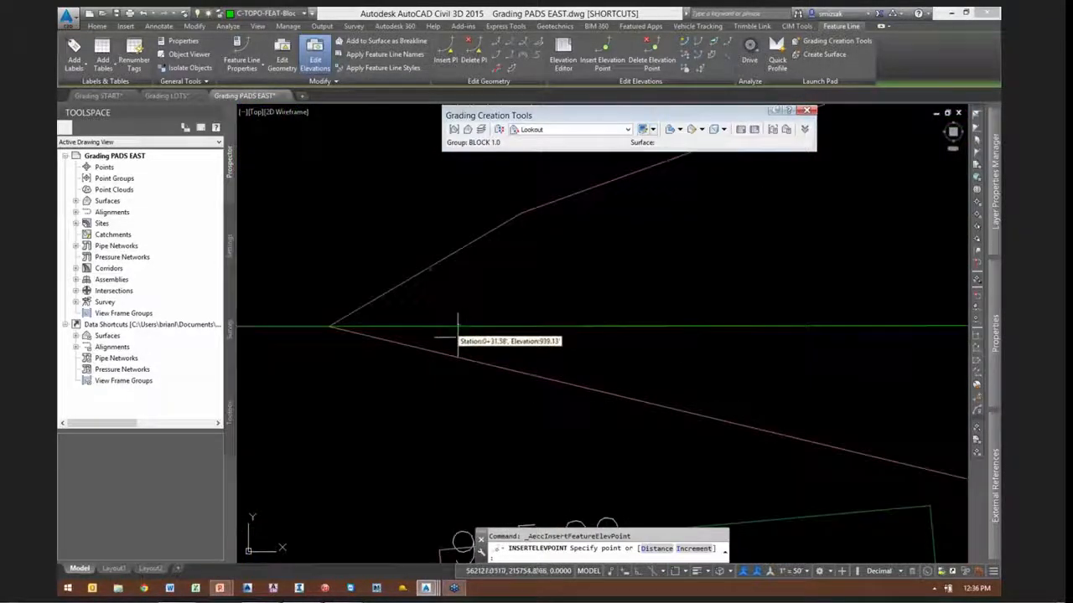
scroll(457, 339, down, 2)
click(458, 333)
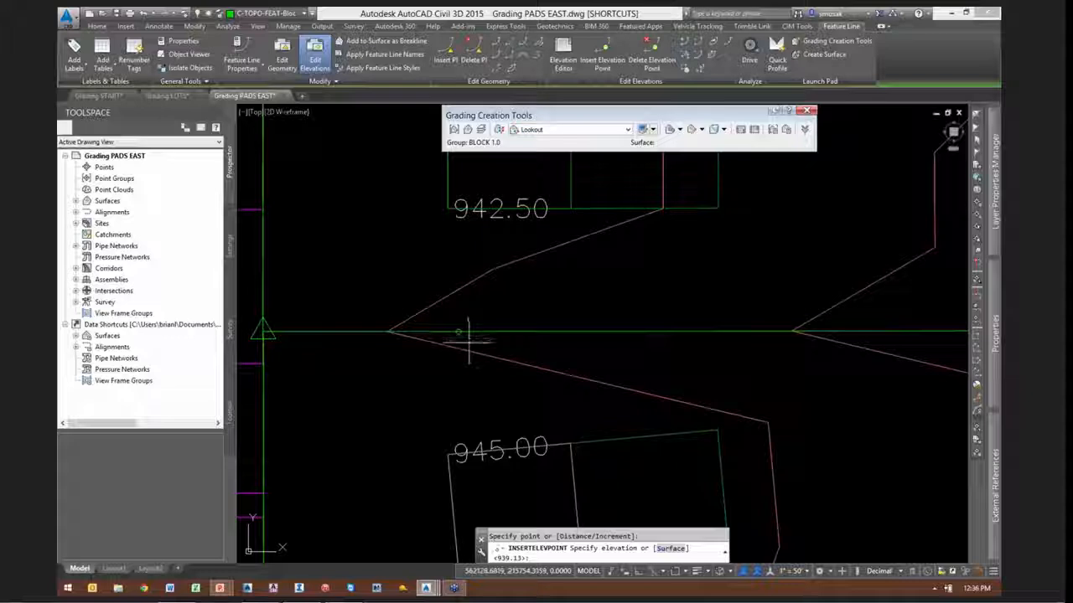
key(Return)
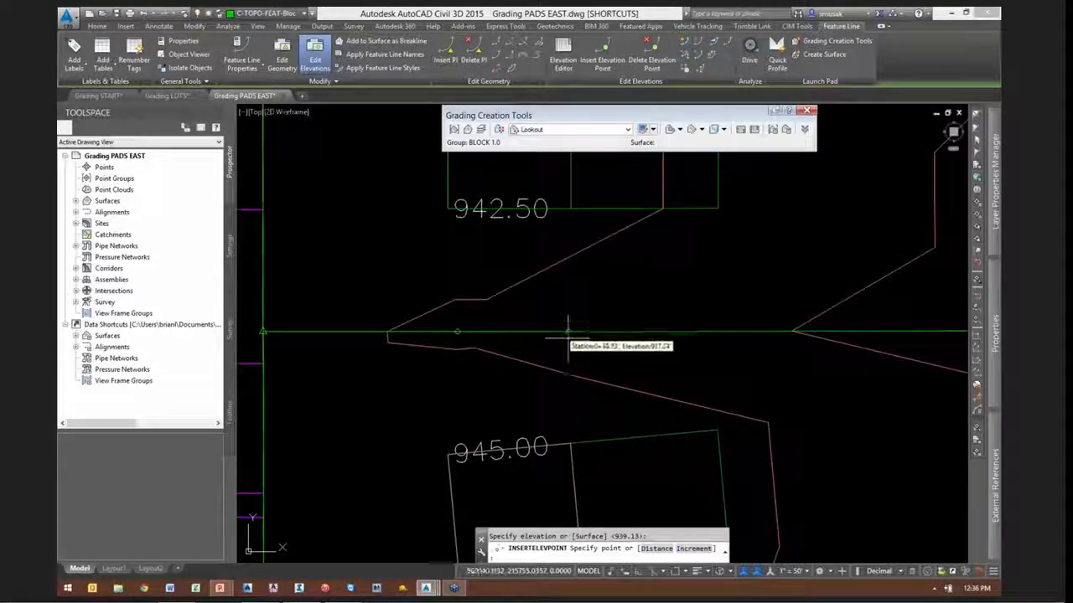
Insert two more elevation points farther east along the same lot line, accepting the default elevations 937.76 and 935.88
click(568, 333)
key(Return)
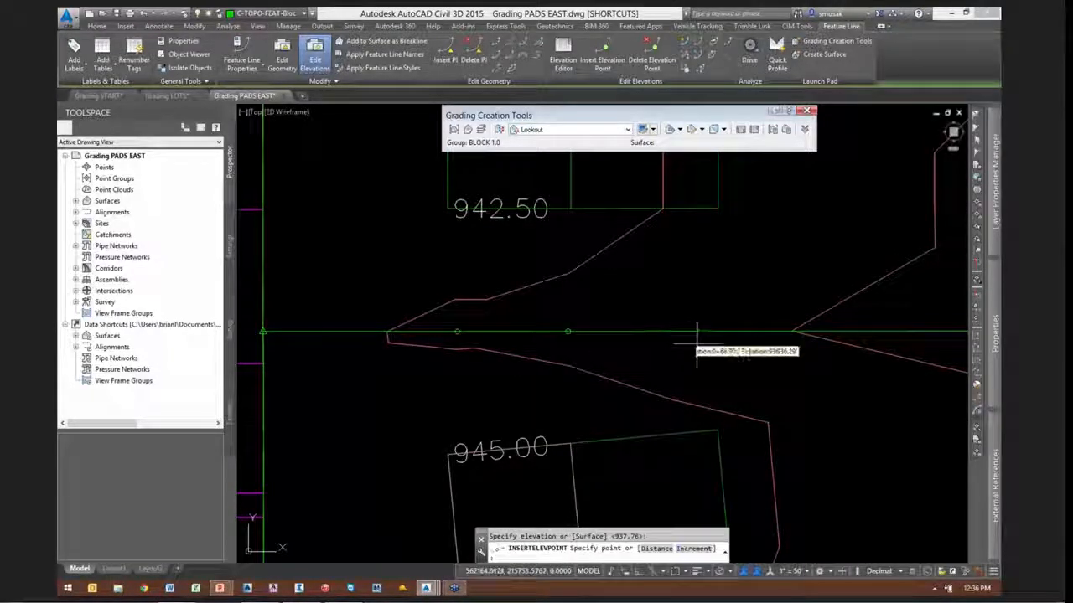
click(720, 333)
key(Return)
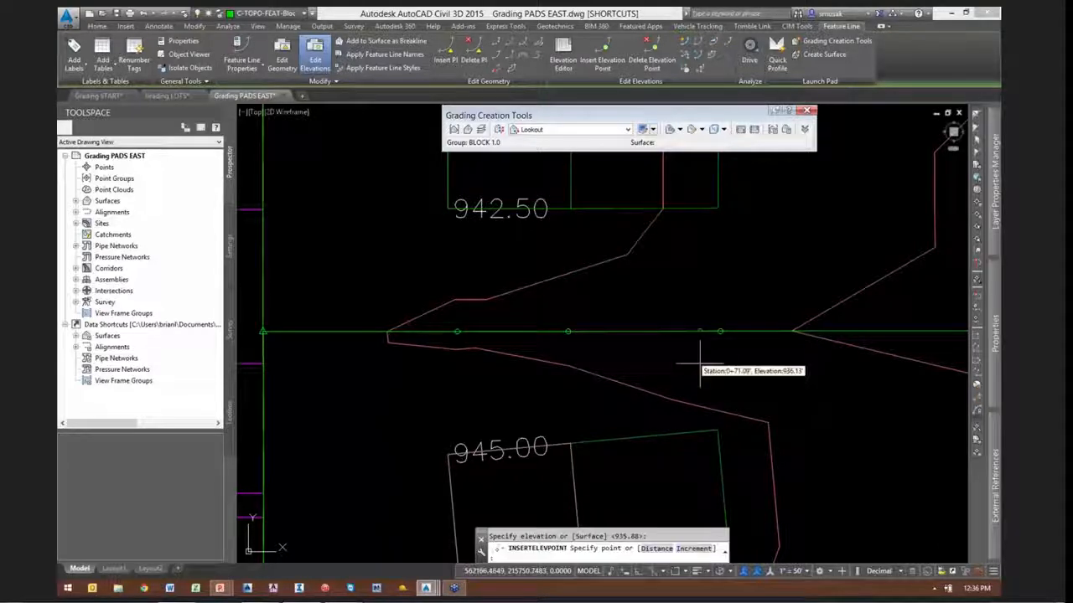
key(Return)
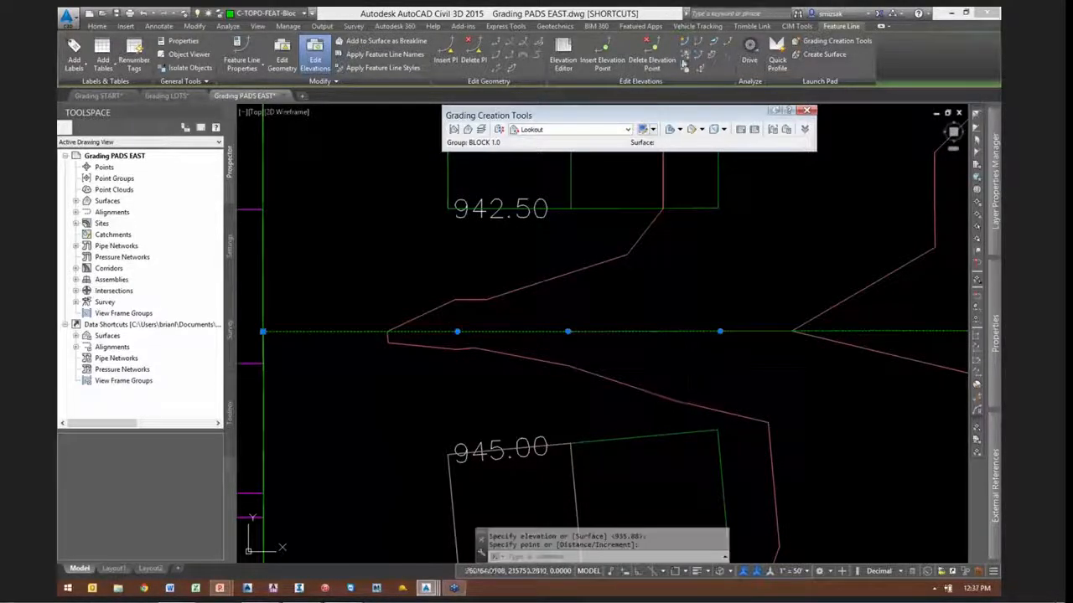
Quick-edit the lot line's first three segments from the road eastward to grades of -5%, -2% and -10%
click(681, 67)
click(378, 343)
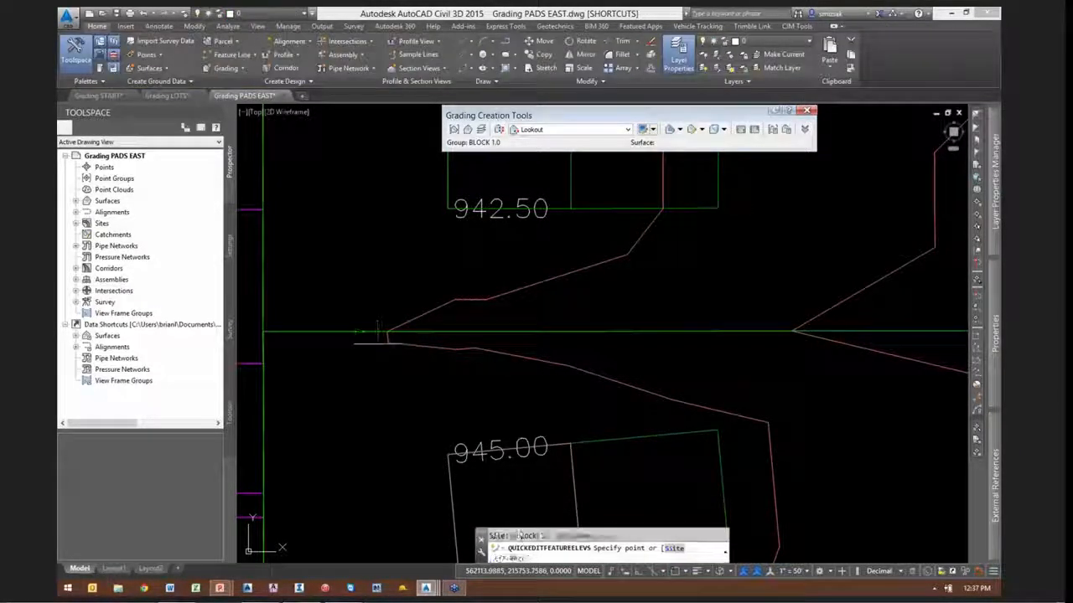
text(-5)
key(Return)
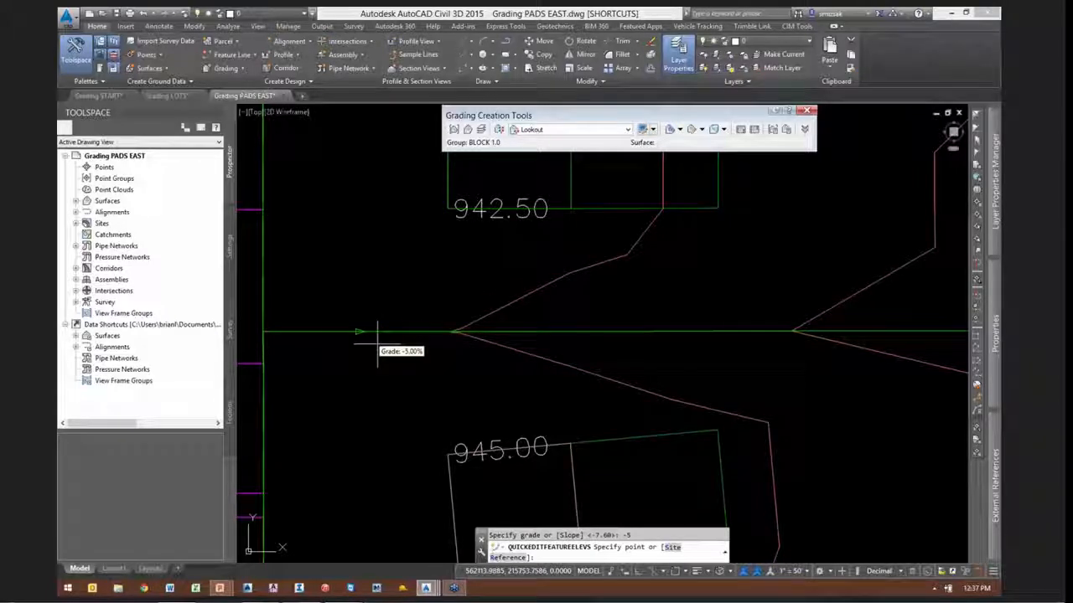
click(521, 337)
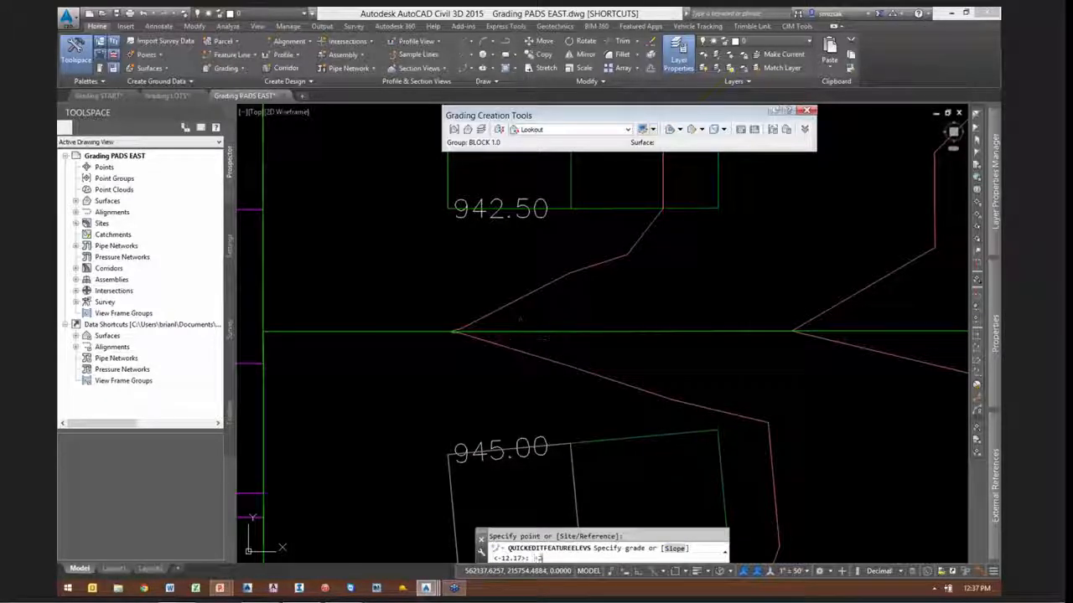
text(-2)
key(Return)
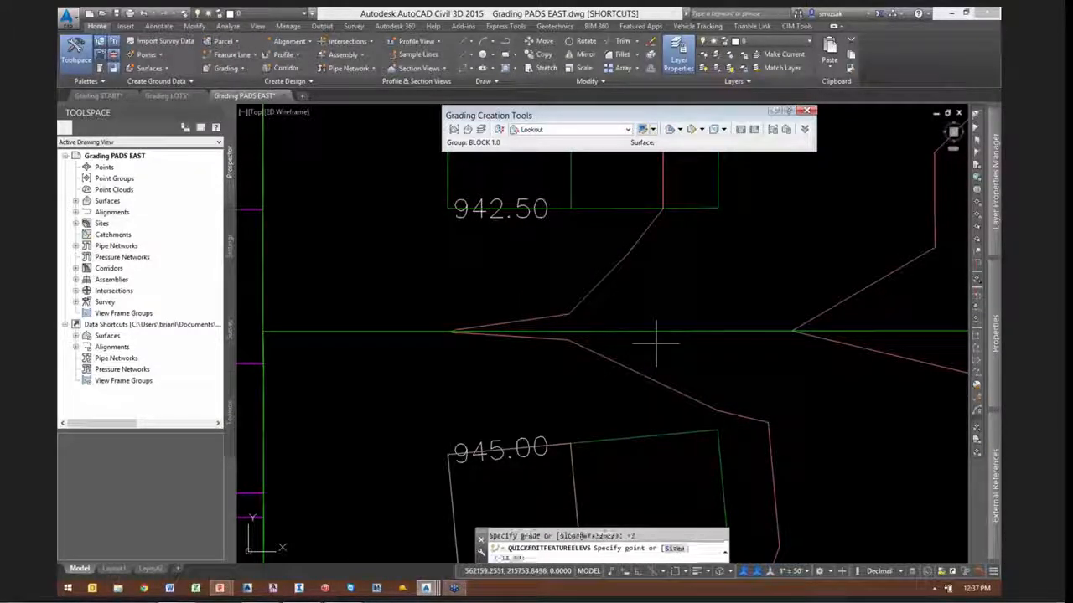
click(654, 342)
text(-10)
key(Return)
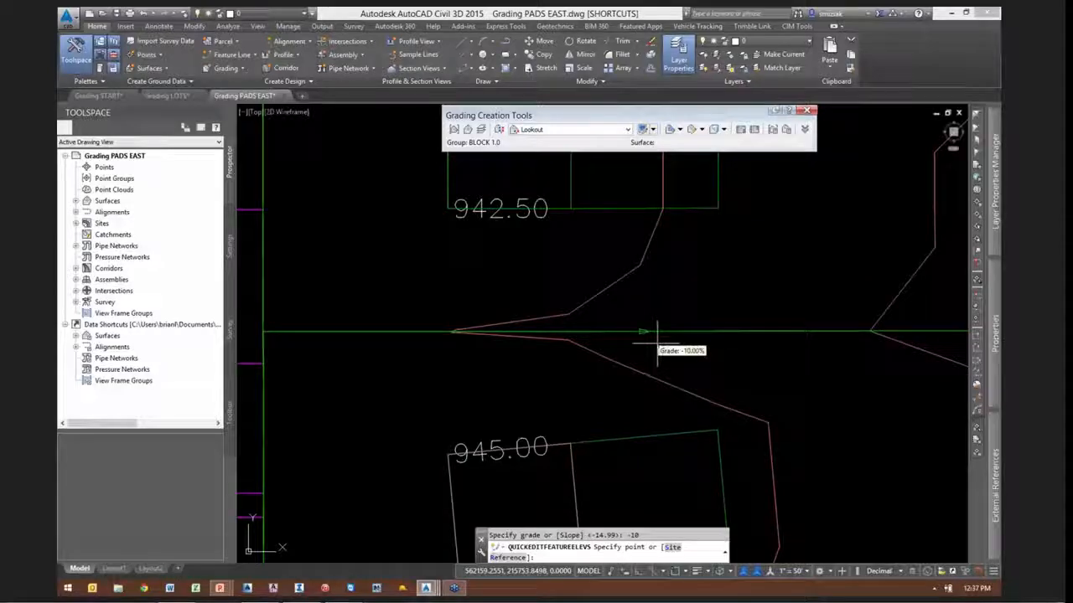
middle_drag(756, 349, 599, 350)
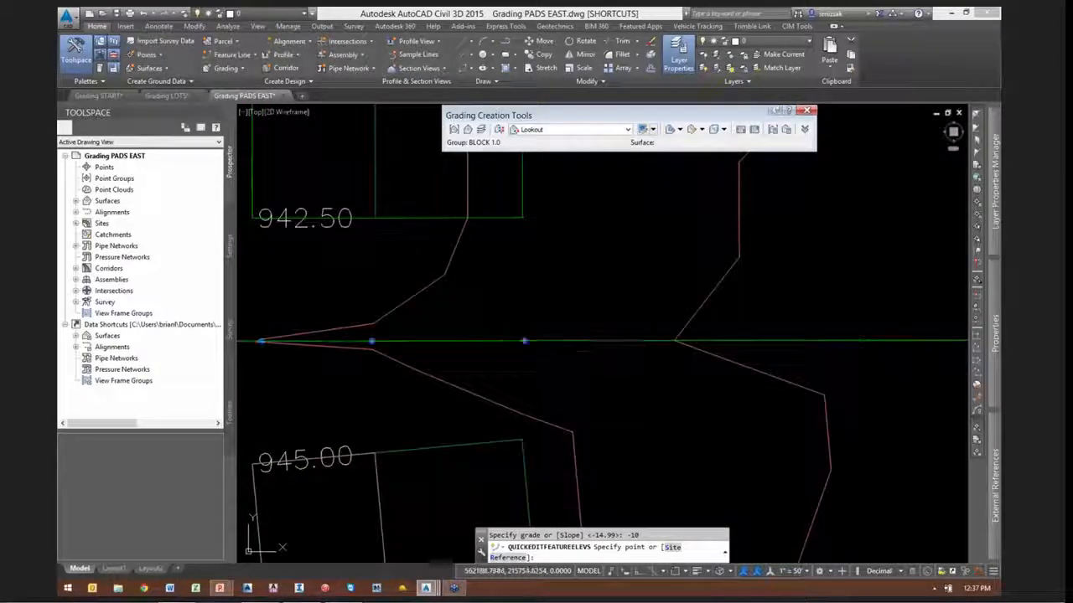
key(Escape)
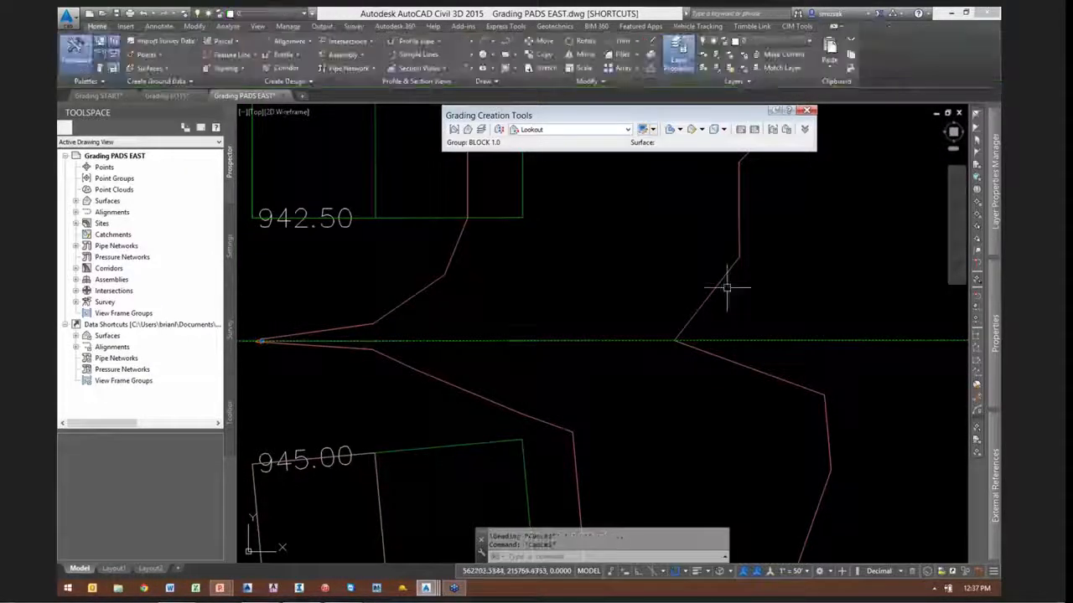
Open the regraded BLOCK 1.0 surface in the Object Viewer and examine the swale along the edited lot line
click(729, 270)
right_click(782, 257)
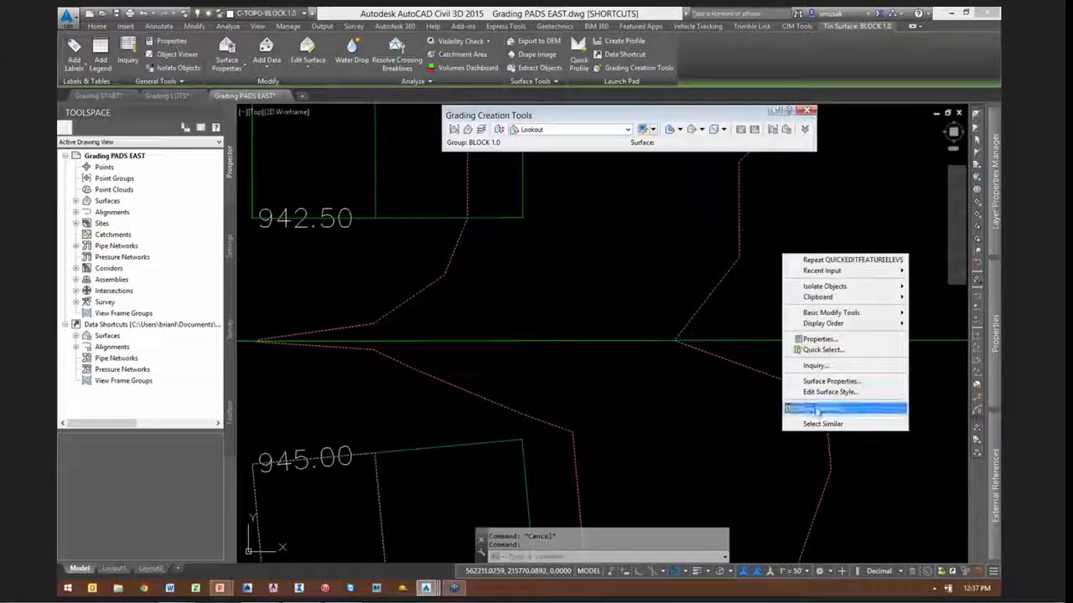
click(814, 409)
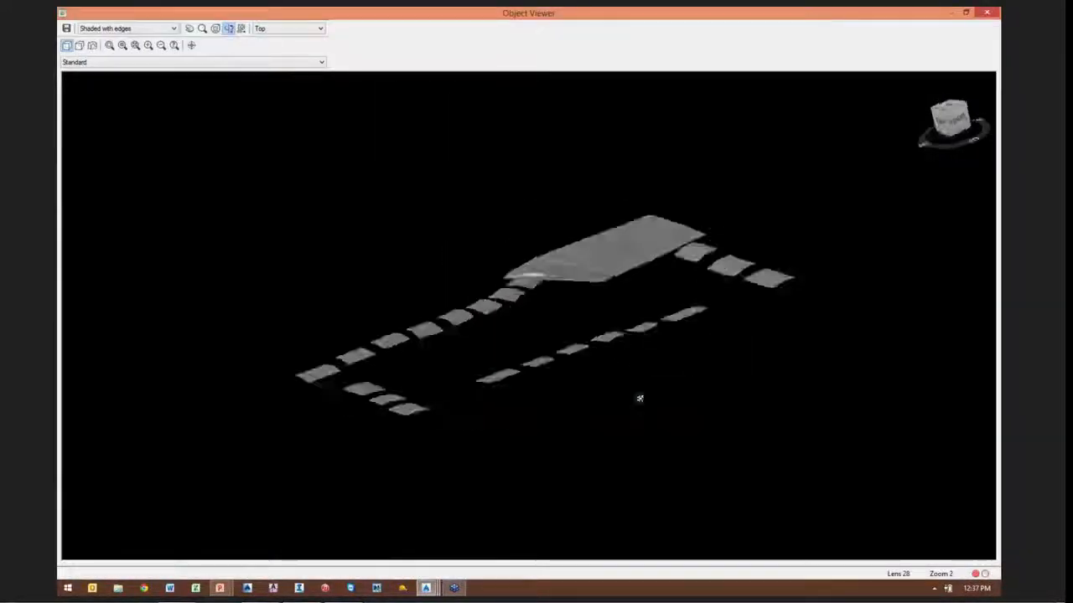
drag(639, 399, 699, 349)
scroll(641, 309, up, 3)
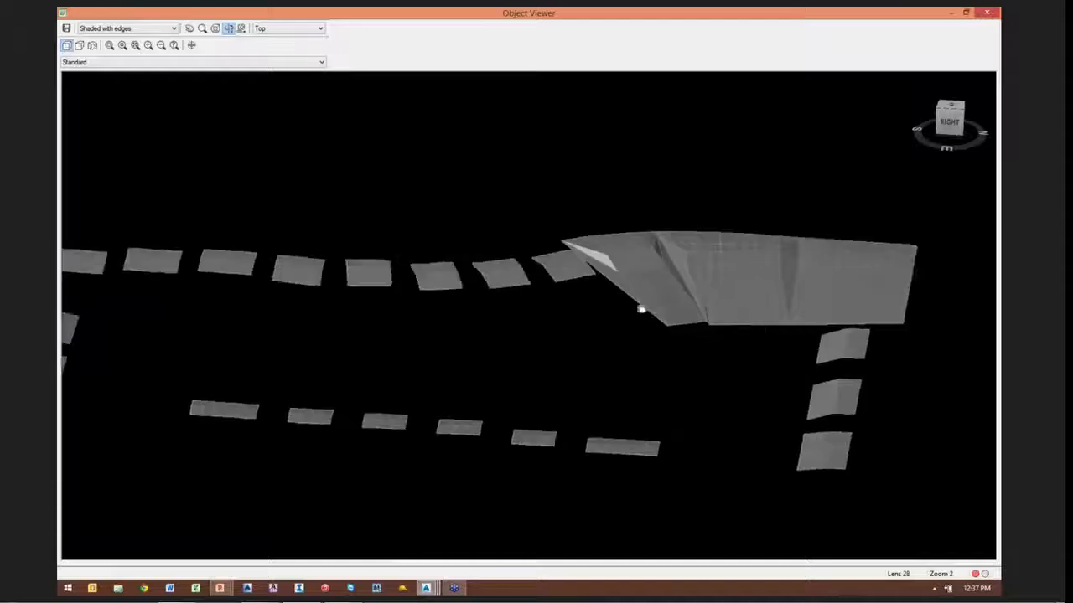
drag(641, 309, 594, 299)
scroll(594, 300, up, 6)
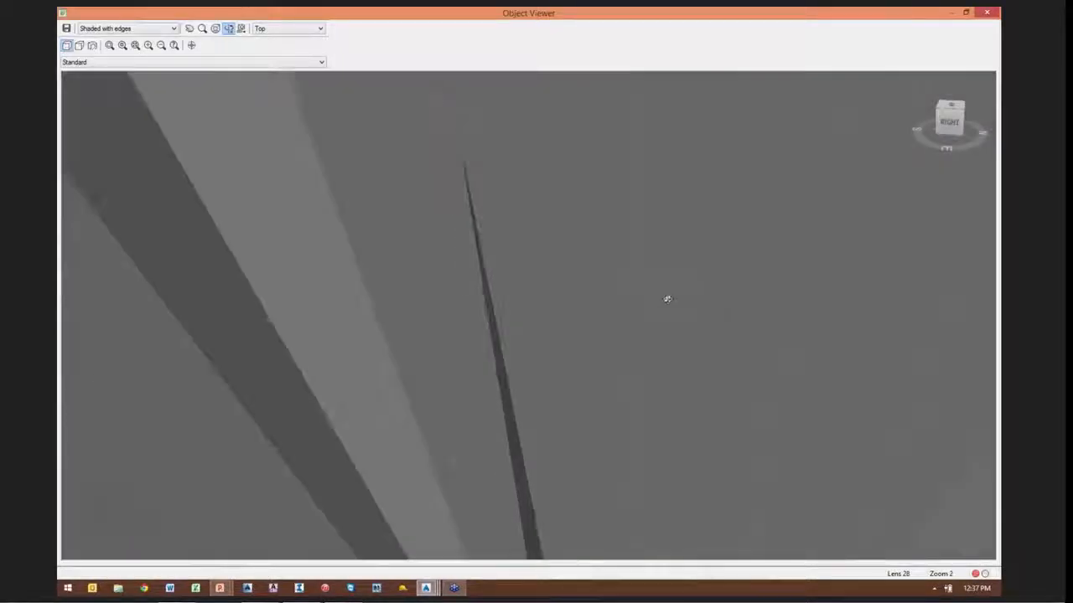
scroll(666, 300, down, 6)
scroll(645, 305, up, 1)
scroll(670, 298, down, 1)
scroll(701, 290, up, 1)
middle_drag(678, 290, 365, 343)
scroll(365, 342, down, 2)
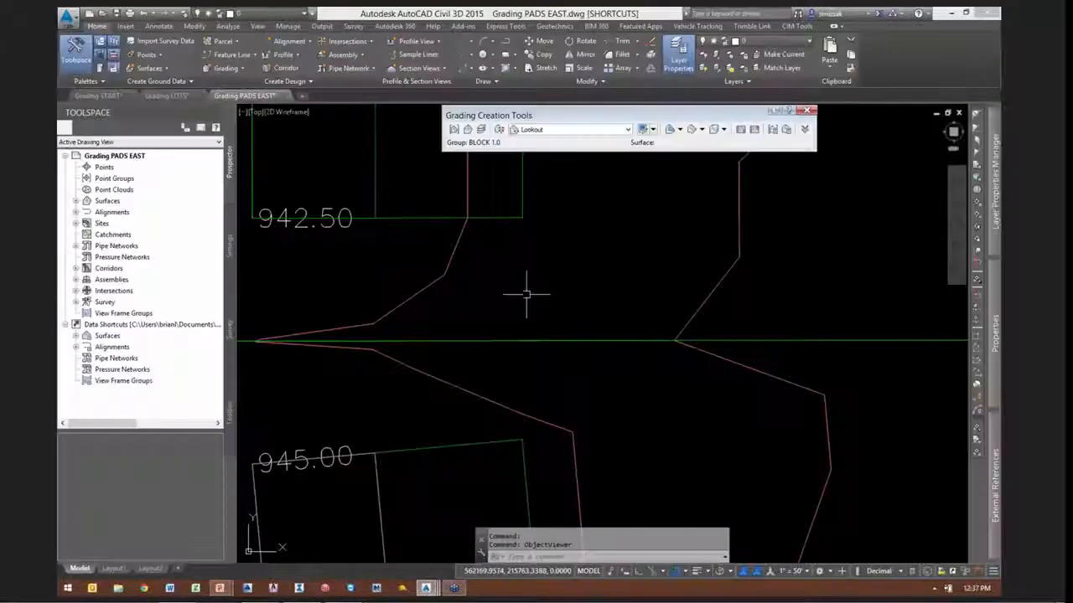
Look over the remaining ungraded lots and open the drawing Grading LOTS INFILLS & EAST.dwg, bringing its southern lots into view
scroll(527, 294, down, 10)
scroll(576, 337, up, 5)
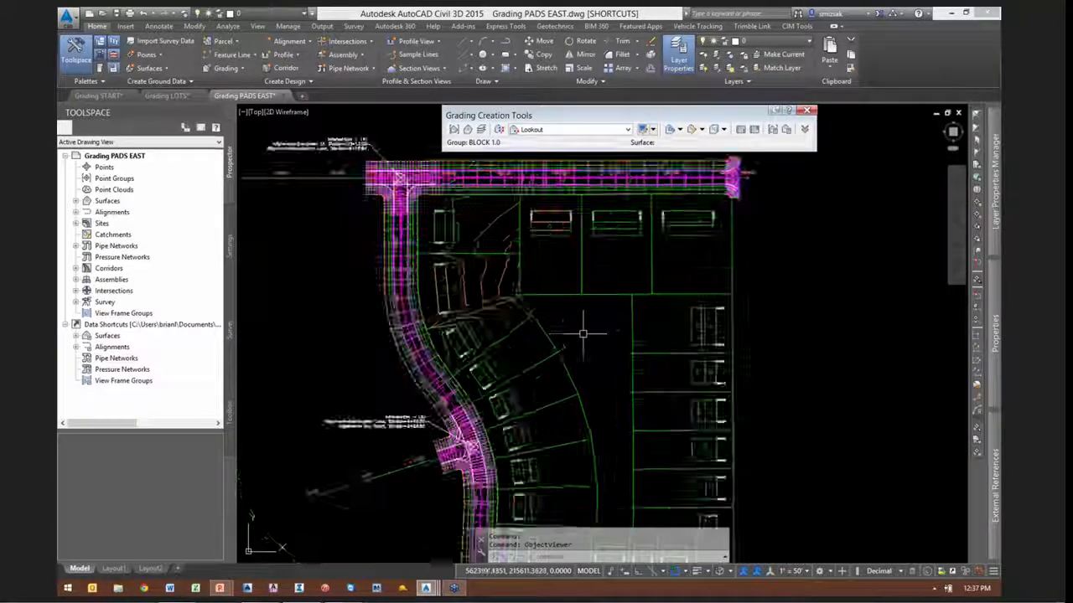
scroll(580, 342, up, 3)
middle_drag(580, 343, 542, 282)
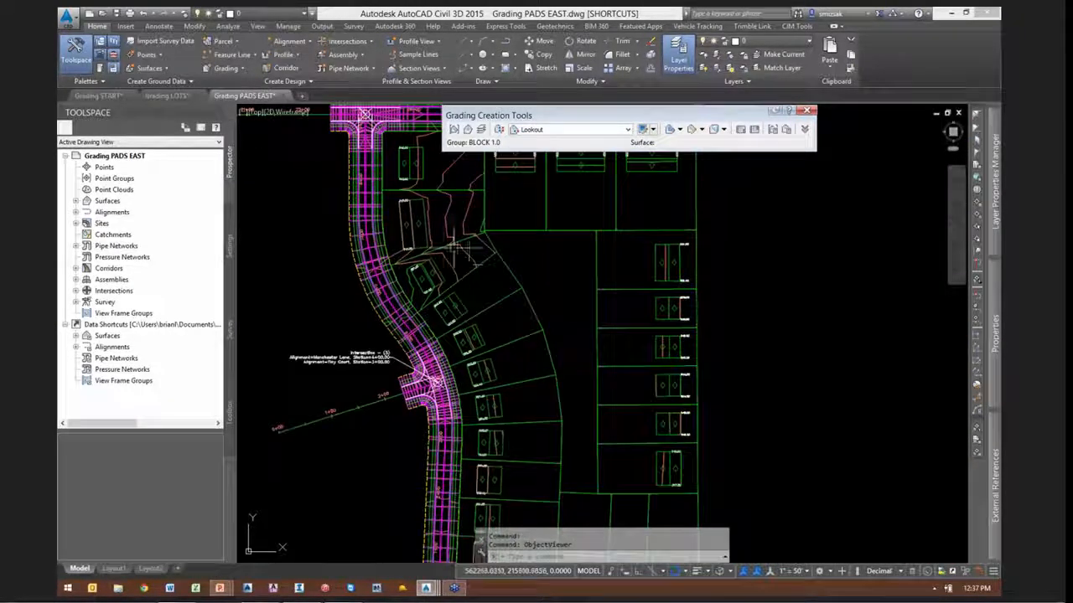
mouse_move(542, 475)
middle_down()
mouse_move(498, 426)
mouse_move(523, 403)
mouse_move(520, 357)
middle_up()
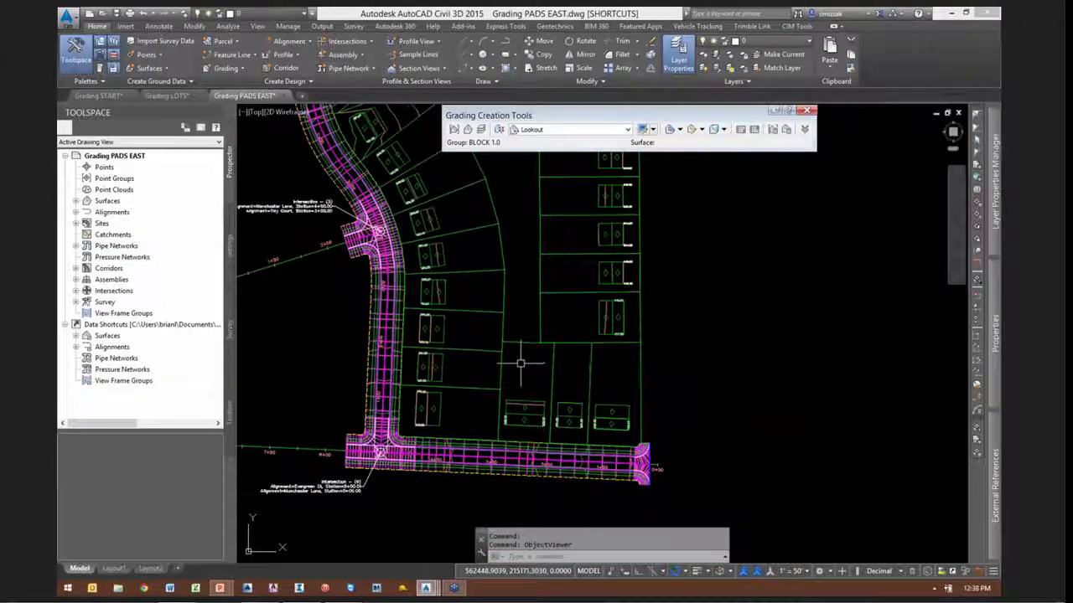
click(100, 14)
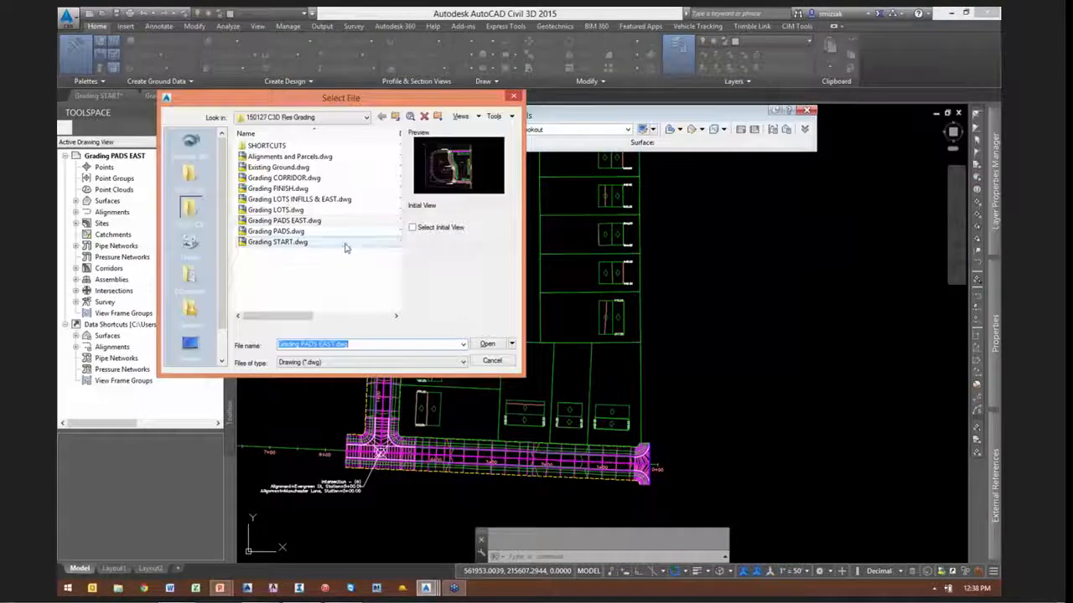
double_click(295, 202)
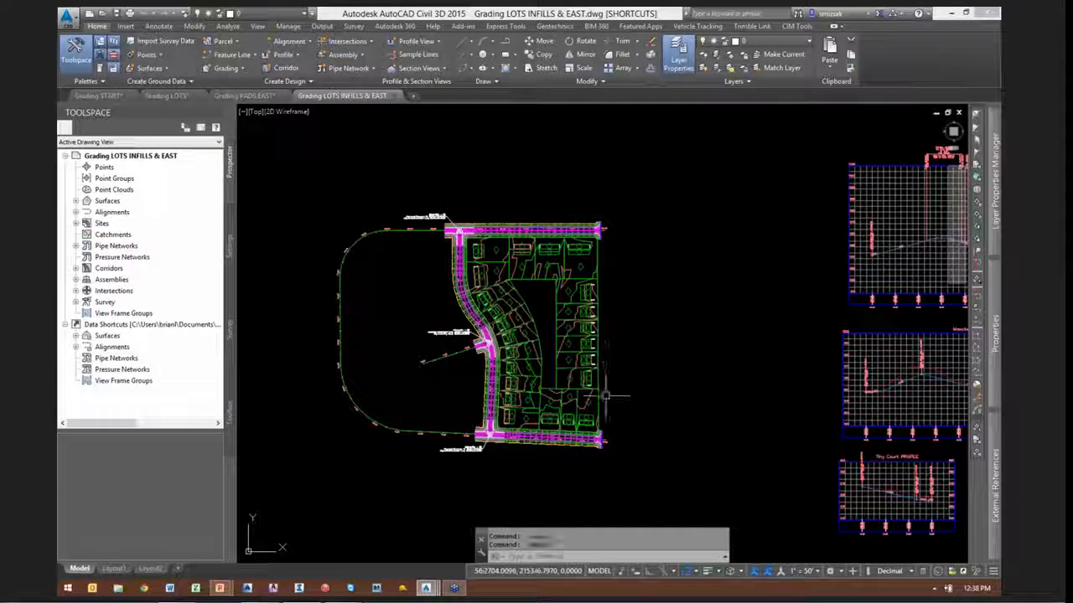
scroll(601, 430, up, 1)
middle_drag(600, 429, 634, 369)
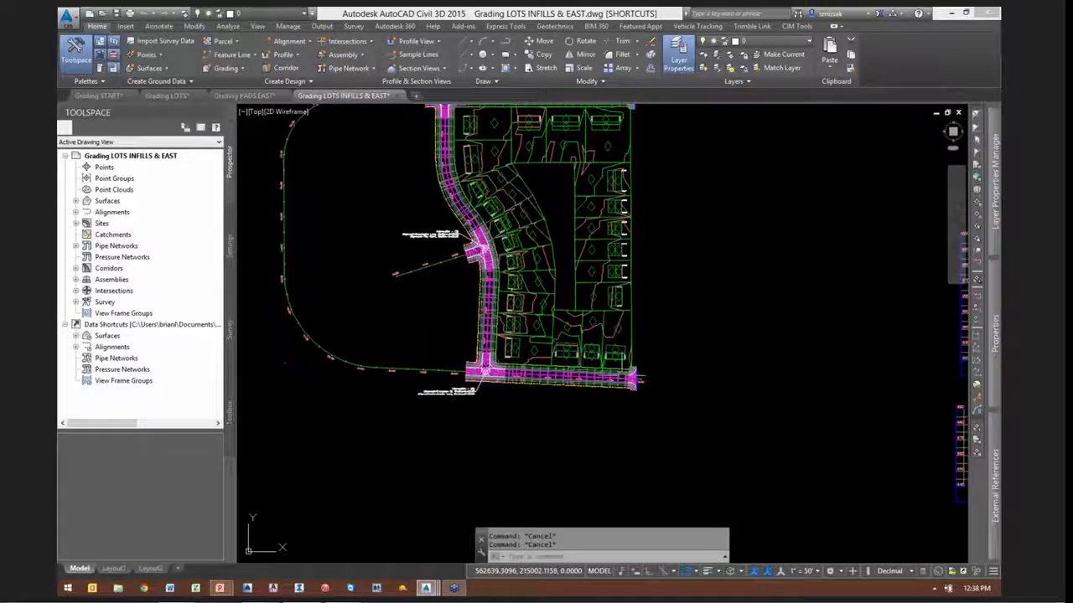
Select the feature line along the roads fronting the southern and western lots and examine its extent
scroll(633, 377, up, 4)
scroll(633, 377, down, 3)
scroll(616, 378, up, 5)
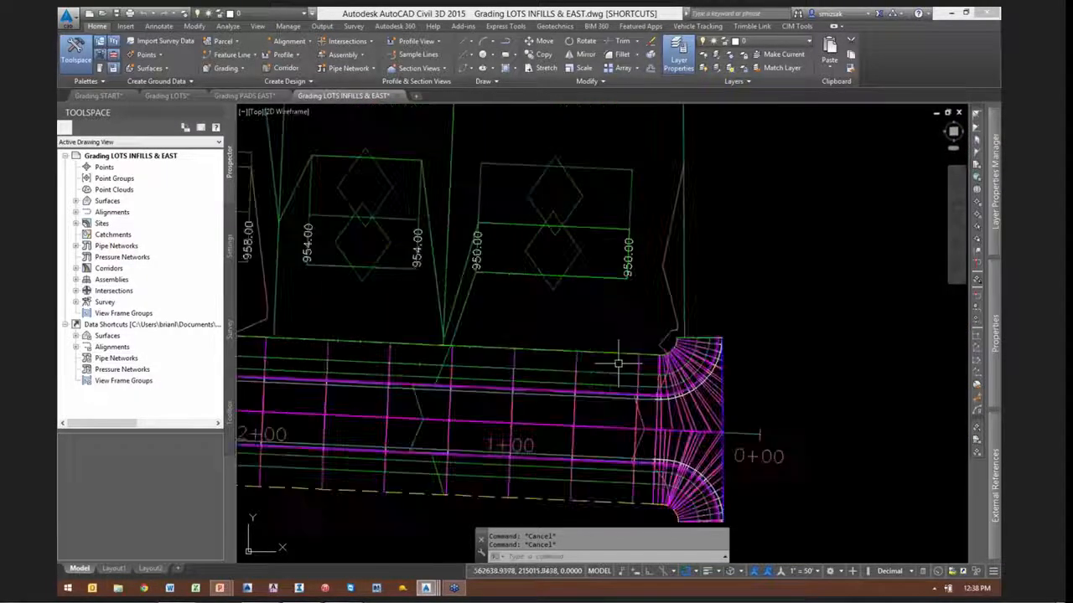
click(618, 343)
scroll(592, 395, down, 2)
scroll(593, 395, down, 3)
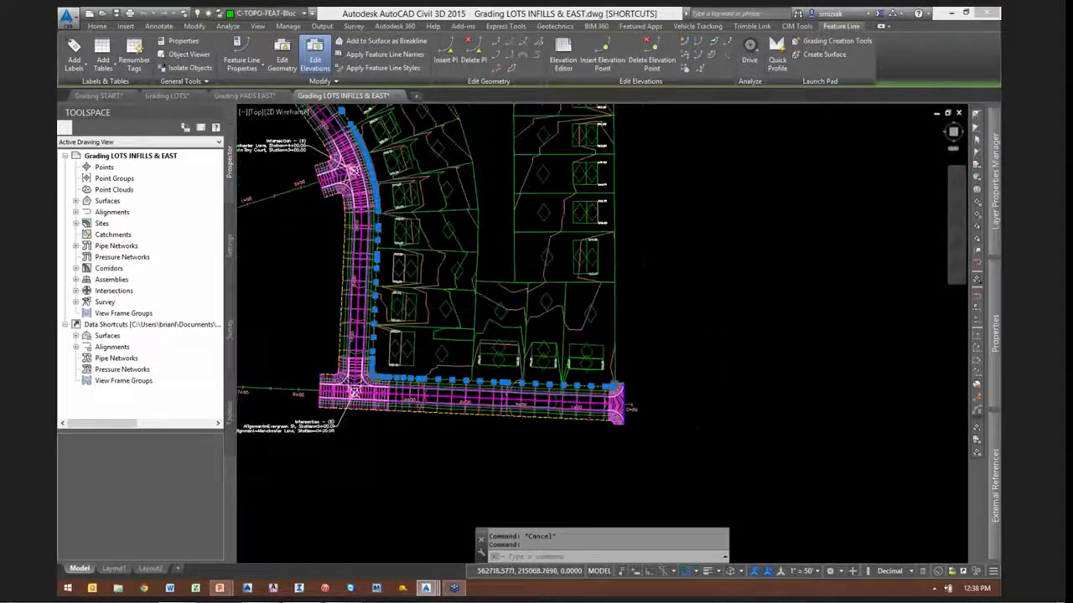
middle_drag(644, 477, 646, 359)
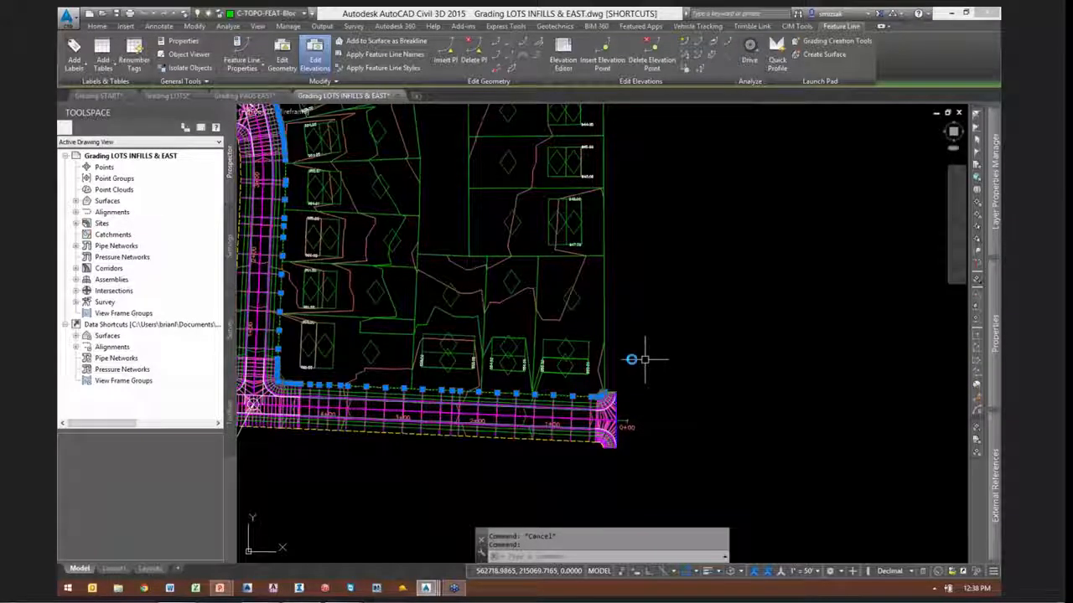
scroll(645, 359, up, 2)
key(Escape)
Select the east boundary and road-side feature lines and examine how they meet at the southeast corner by station 0+00
click(570, 351)
scroll(579, 399, down, 2)
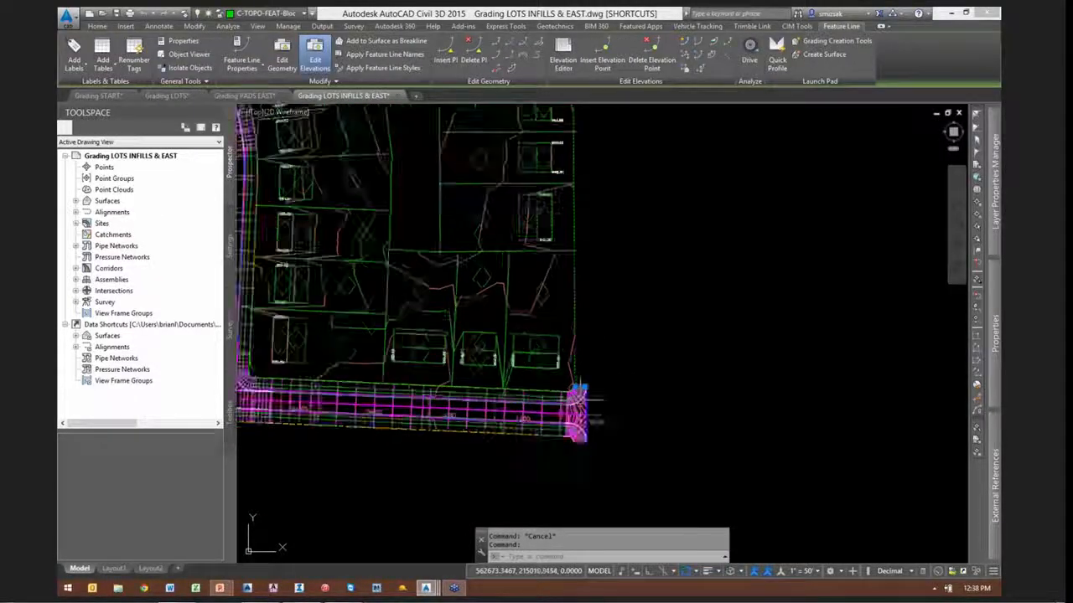
scroll(587, 389, down, 4)
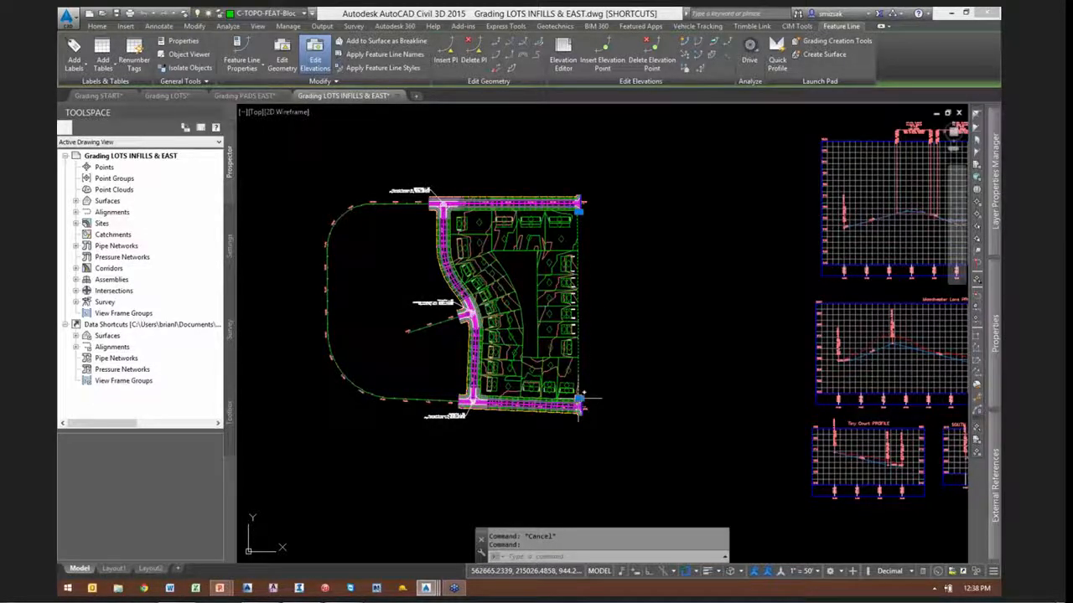
scroll(583, 396, up, 8)
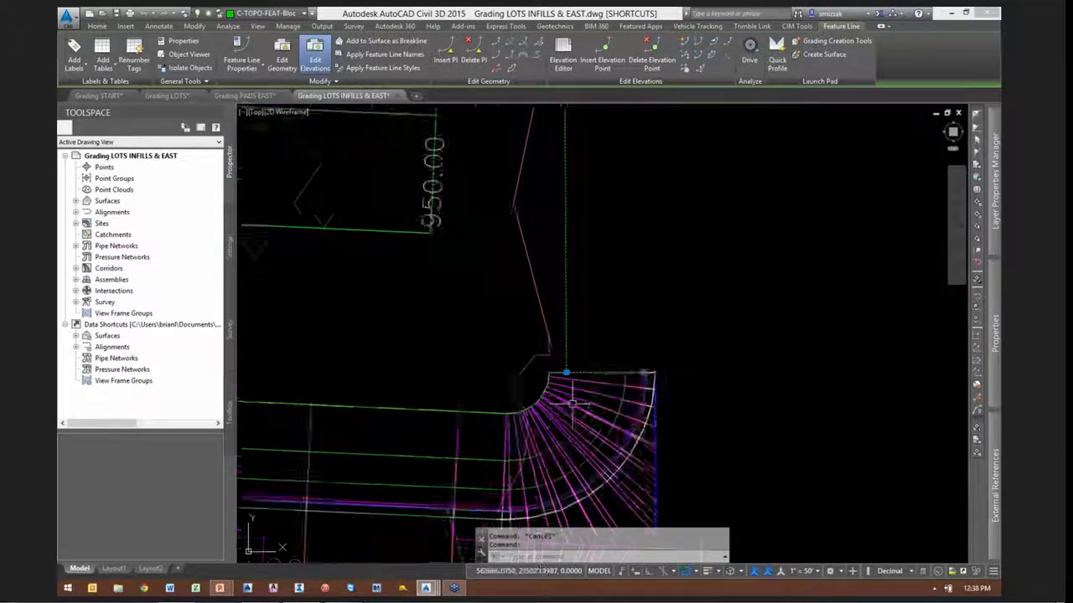
scroll(572, 404, up, 2)
click(473, 412)
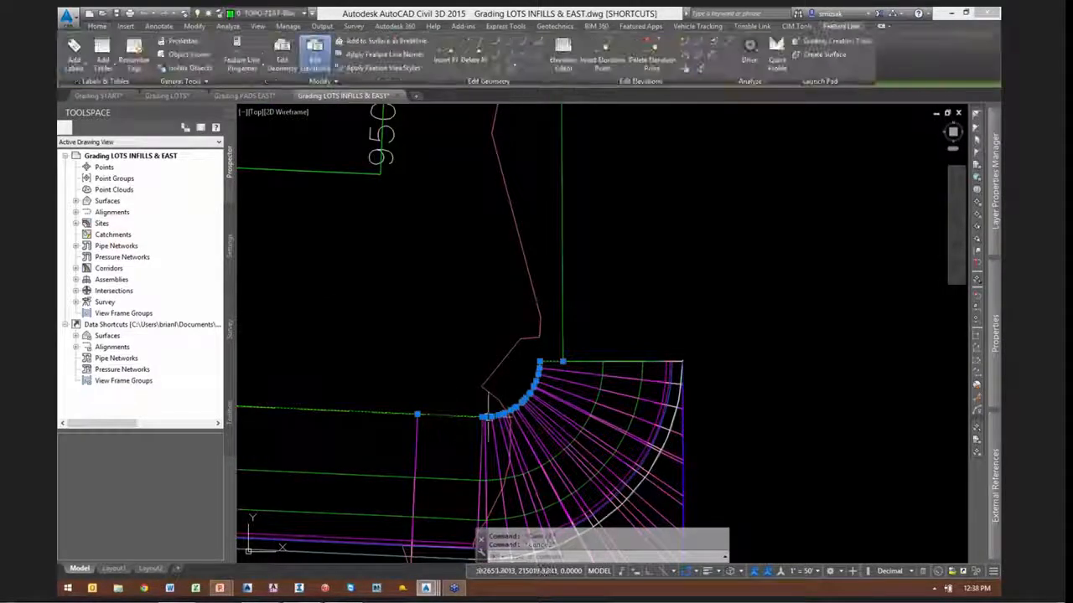
scroll(537, 365, up, 6)
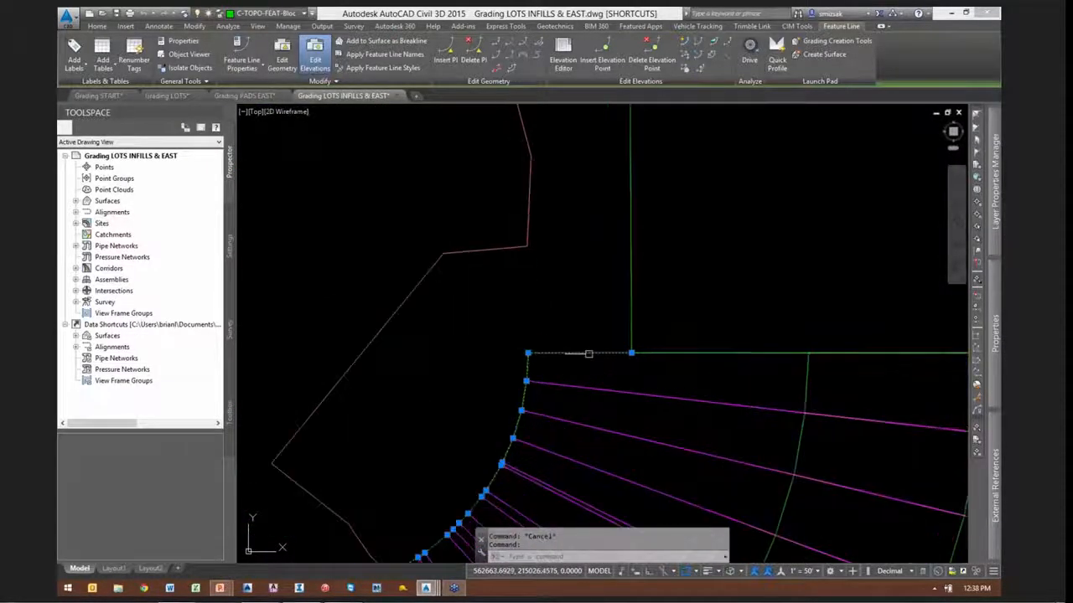
key(Escape)
click(629, 308)
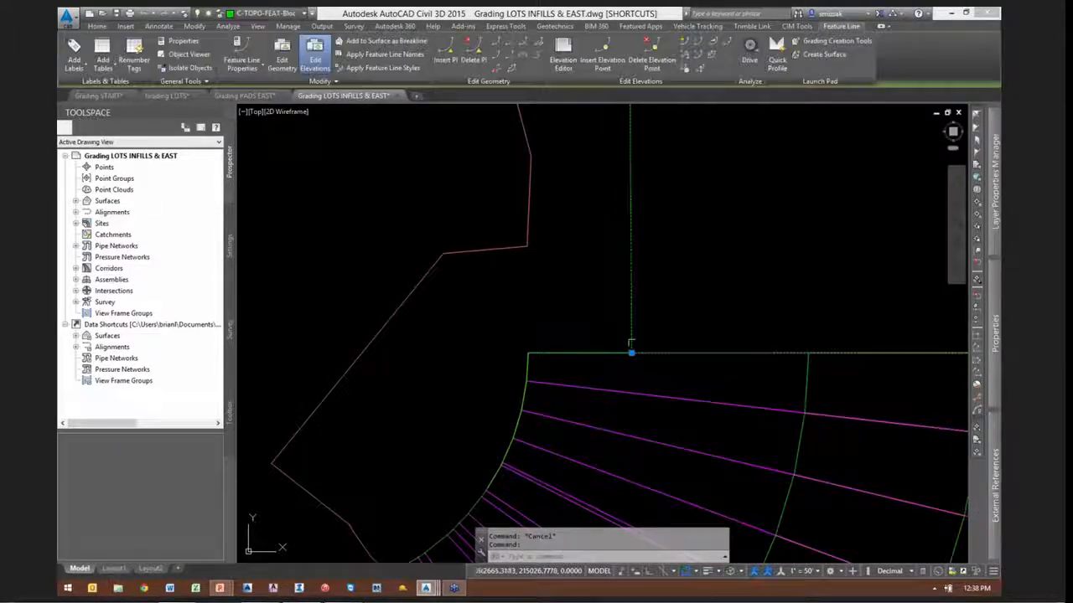
click(595, 352)
scroll(587, 342, down, 1)
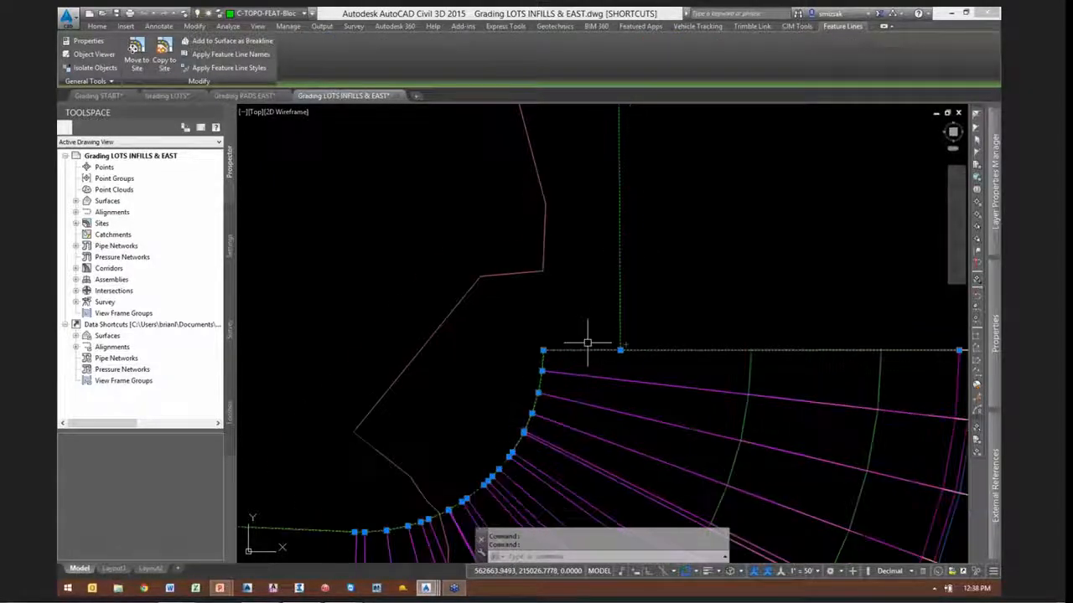
scroll(588, 342, down, 7)
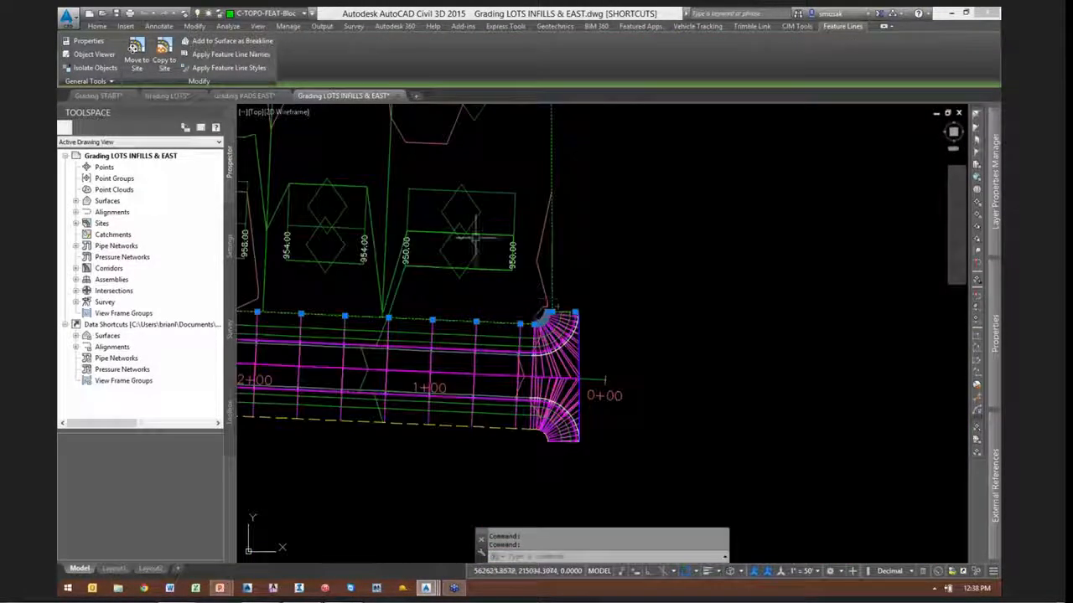
Select the infill grading behind the southeast corner lot's pad and examine the area it covers down to the road corner
key(Escape)
scroll(482, 251, down, 2)
click(478, 147)
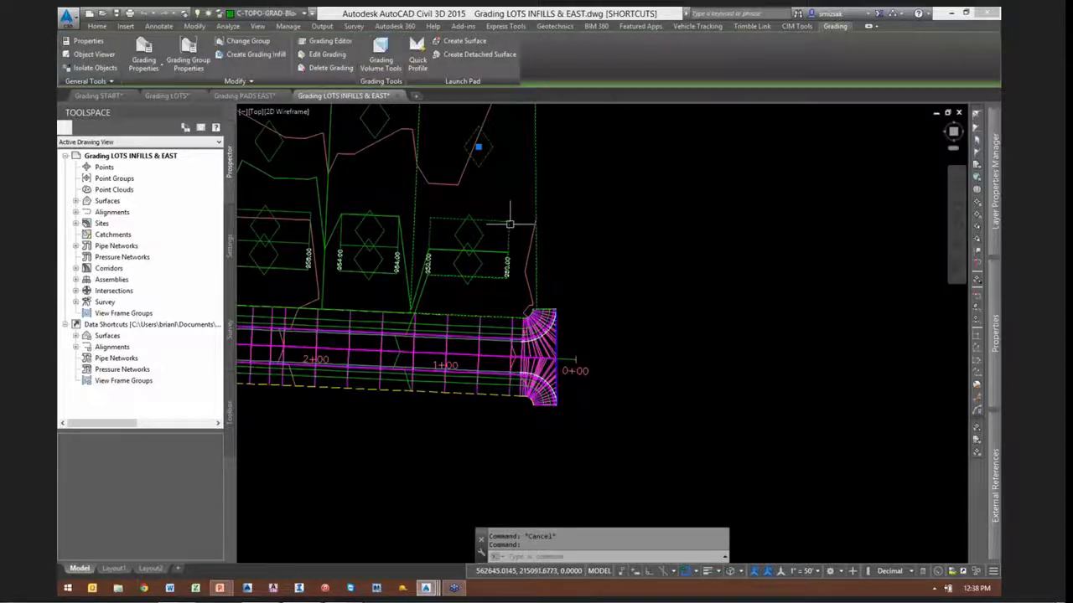
mouse_move(509, 224)
middle_down()
mouse_move(565, 350)
mouse_move(589, 359)
middle_up()
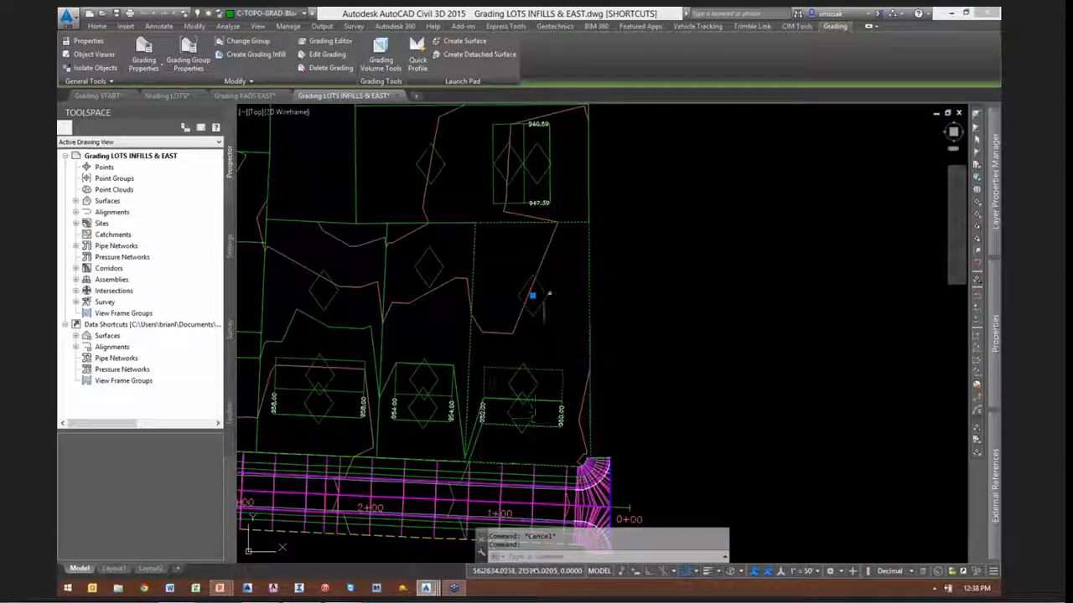
scroll(588, 452, up, 1)
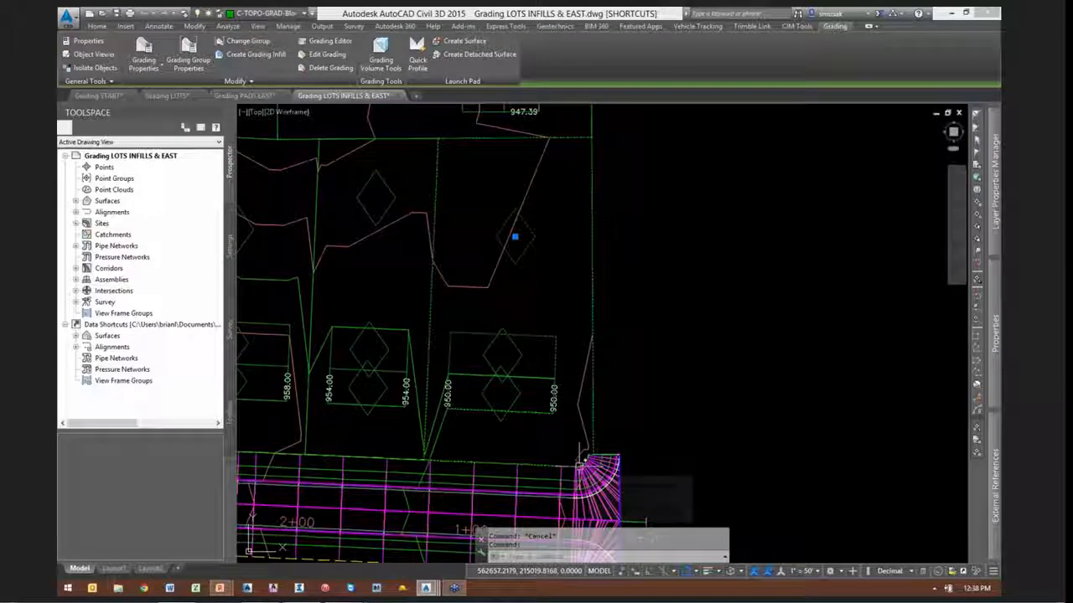
scroll(589, 453, down, 1)
scroll(588, 452, up, 1)
scroll(576, 450, up, 2)
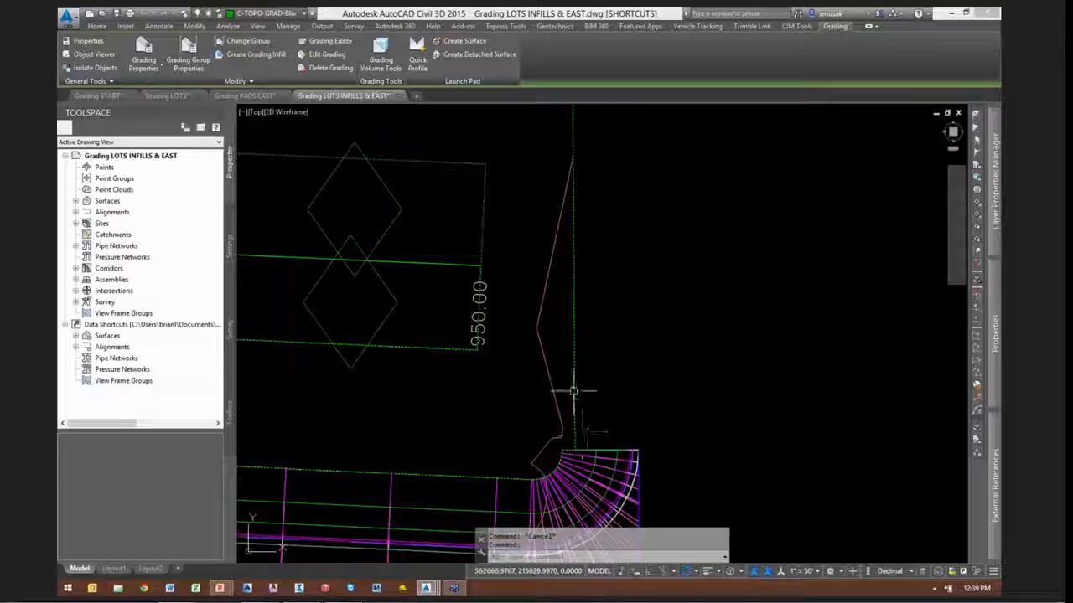
key(Escape)
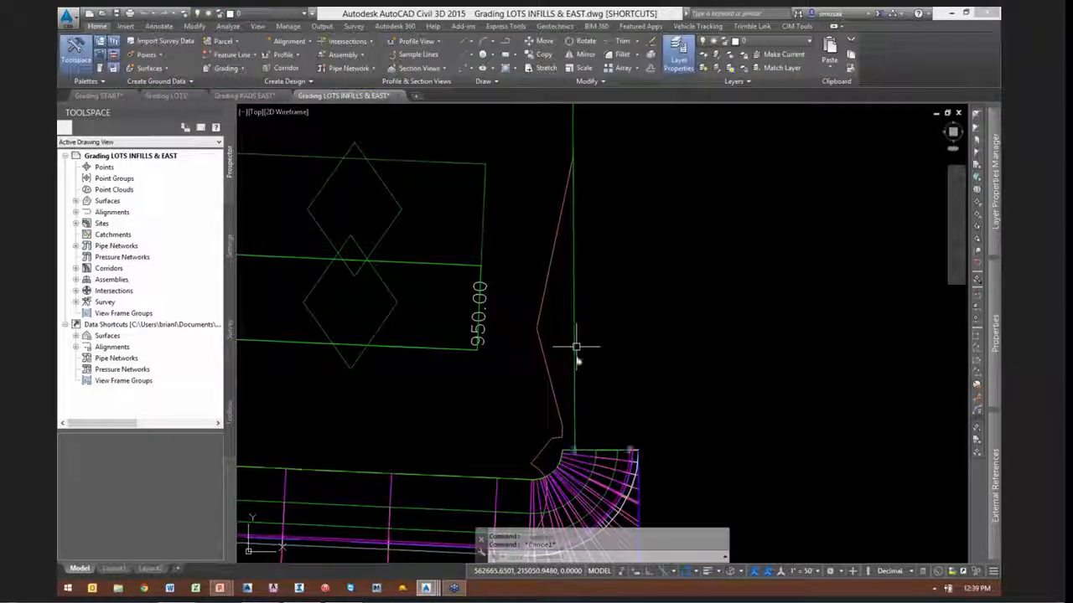
Select the feature line along the block's east boundary and examine it beside the eastern lots from south to north
click(576, 347)
scroll(577, 440, down, 7)
scroll(605, 199, up, 2)
scroll(606, 199, down, 1)
middle_drag(605, 198, 531, 341)
scroll(540, 399, down, 5)
scroll(547, 421, up, 2)
scroll(531, 340, down, 2)
mouse_move(520, 347)
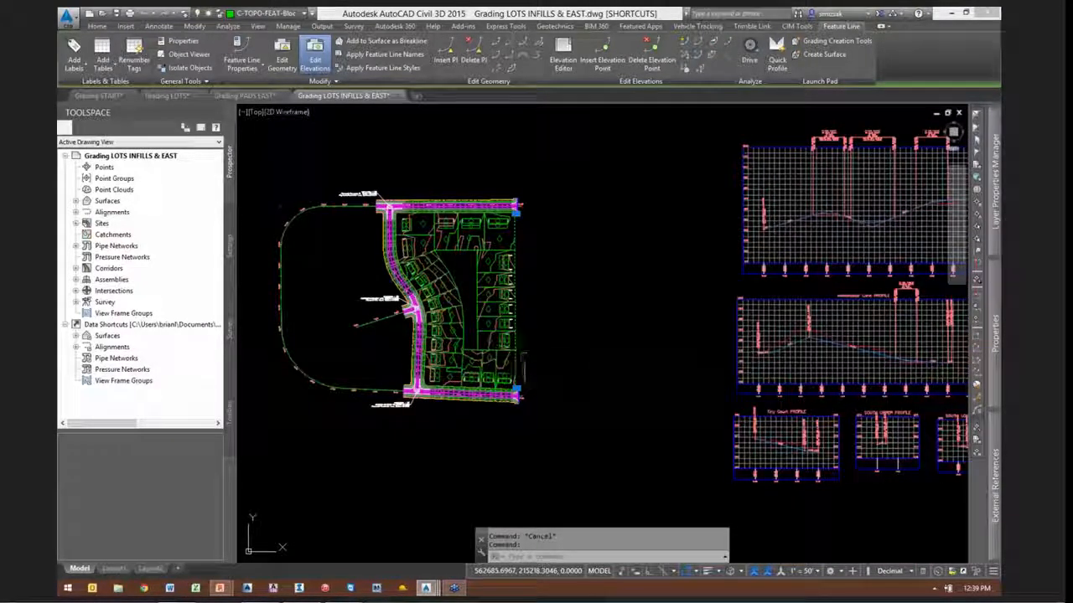
scroll(517, 376, up, 3)
scroll(517, 376, up, 2)
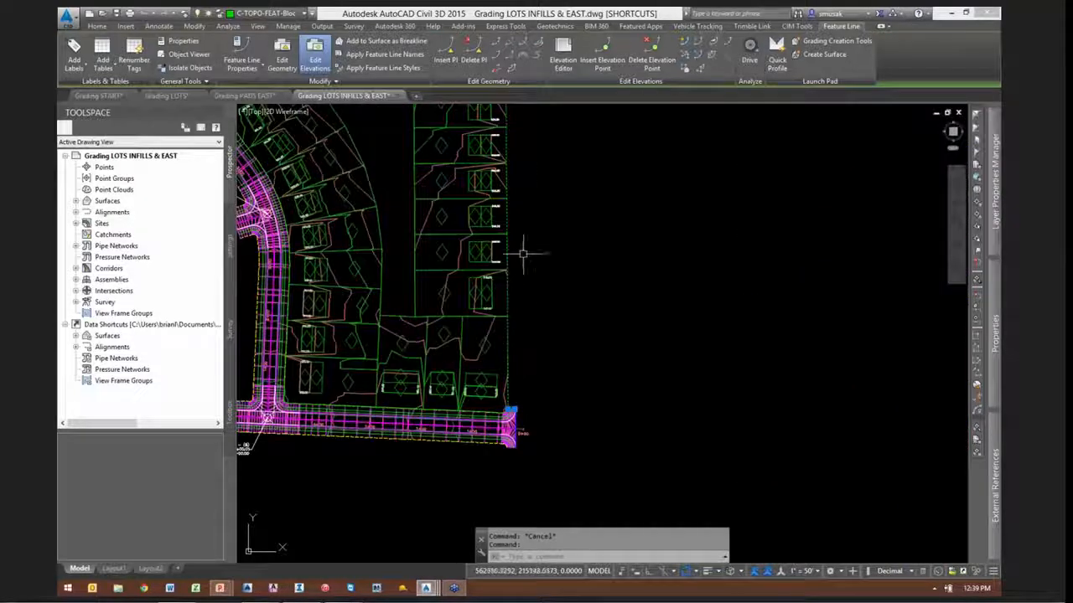
mouse_move(531, 257)
middle_down()
mouse_move(491, 364)
mouse_move(470, 355)
middle_up()
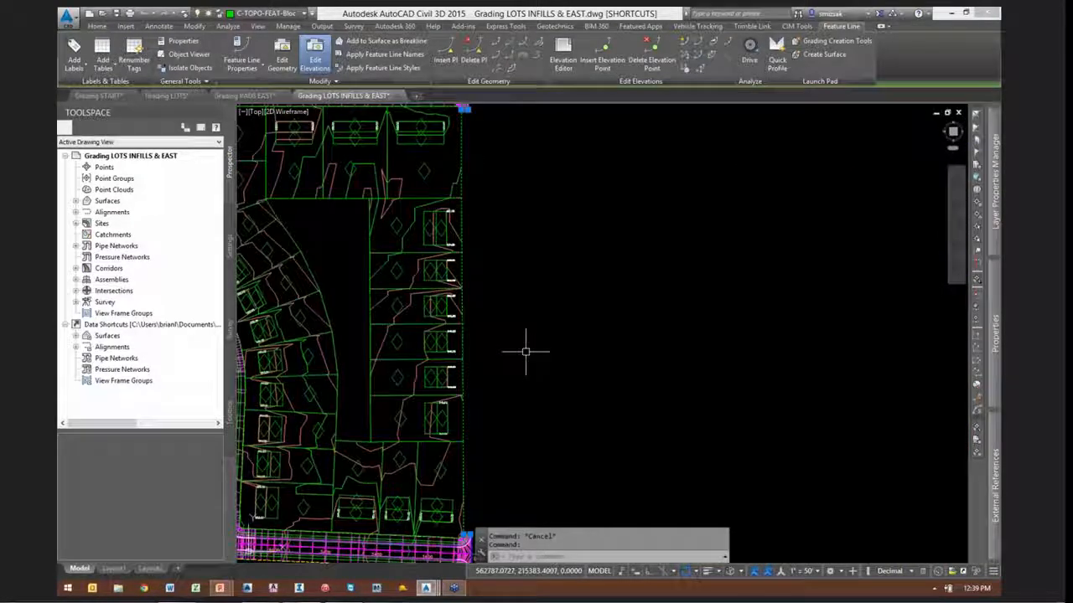
mouse_move(525, 352)
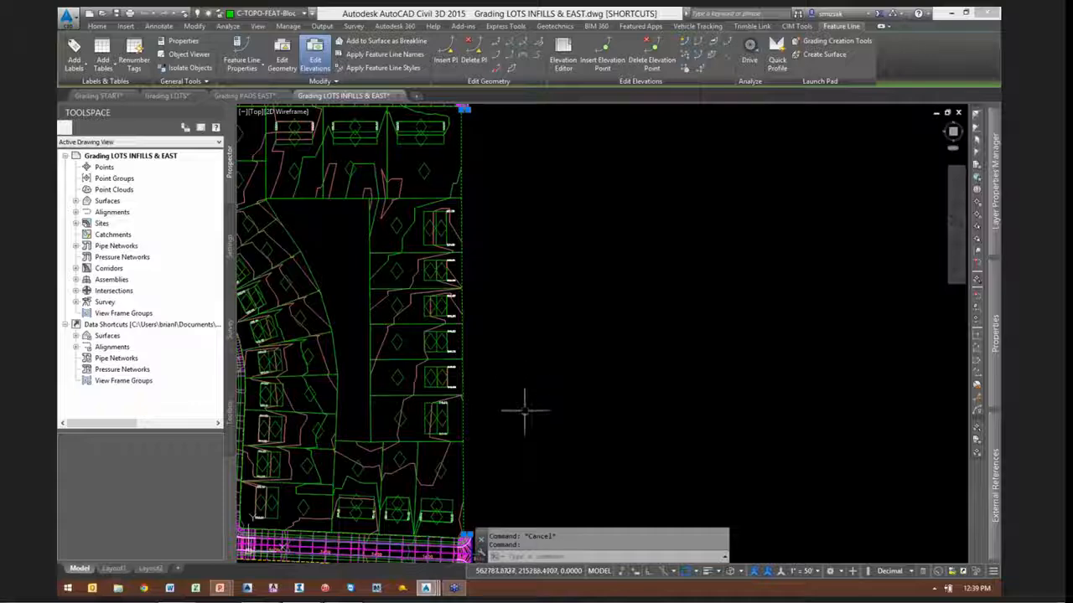
scroll(518, 427, up, 2)
mouse_move(519, 427)
middle_down()
mouse_move(536, 408)
mouse_move(575, 418)
middle_up()
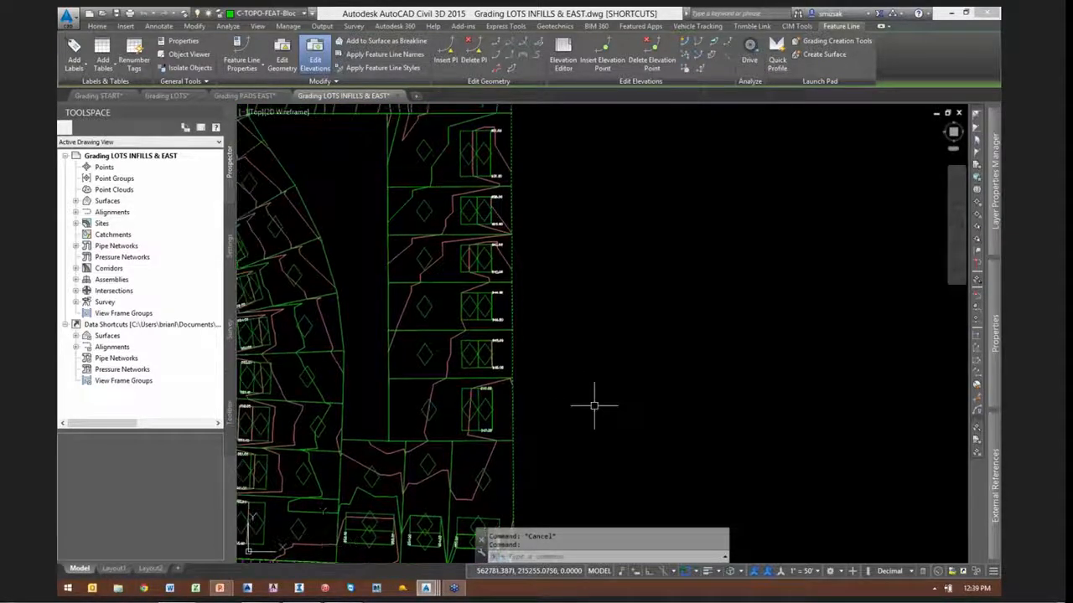
scroll(612, 350, down, 2)
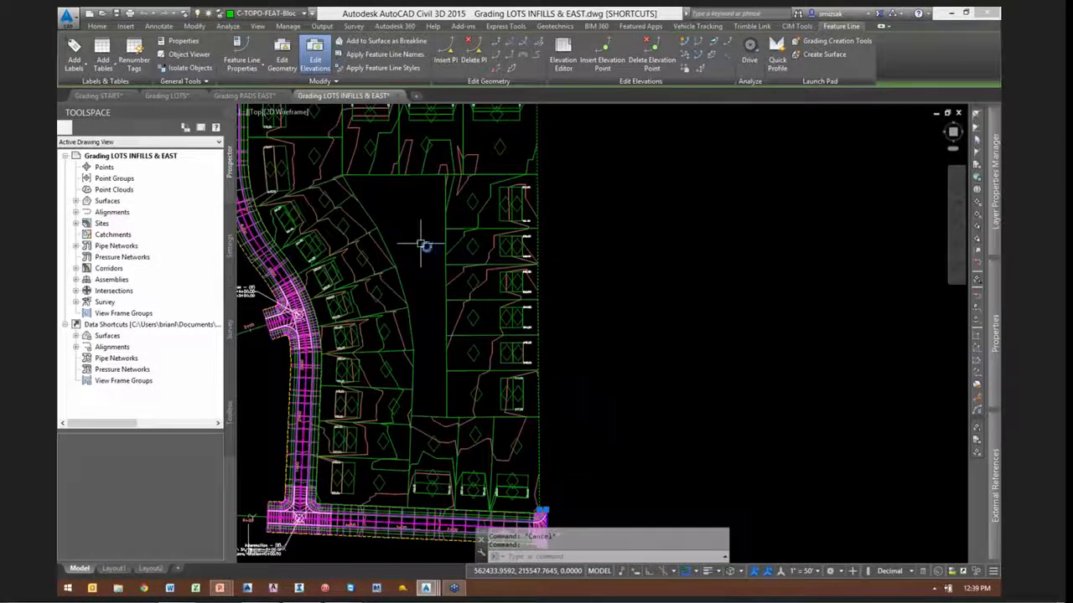
middle_drag(424, 246, 502, 288)
scroll(560, 318, down, 2)
scroll(507, 291, up, 4)
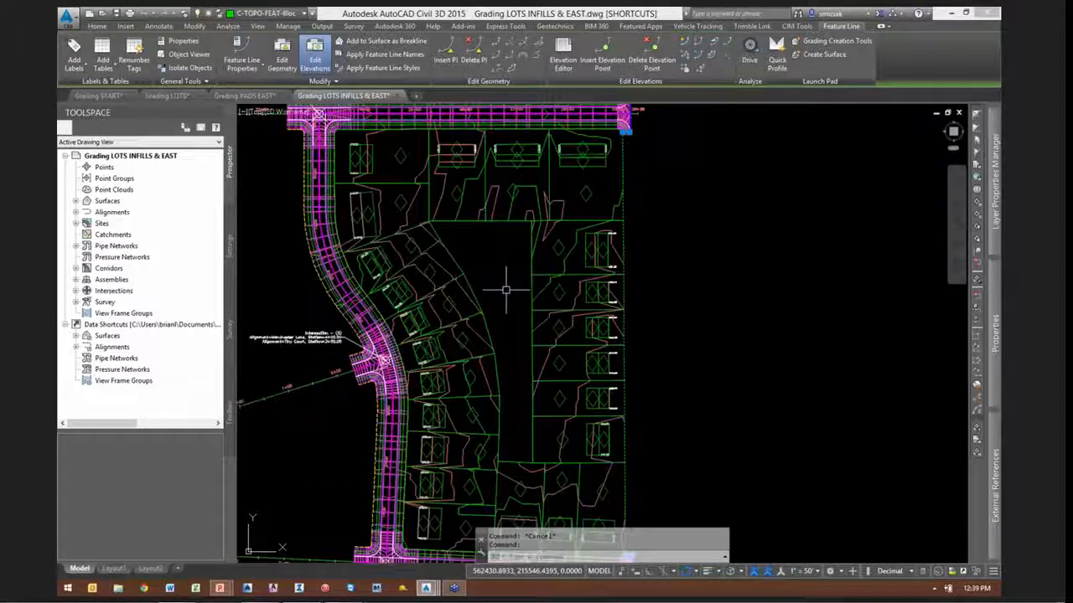
key(Escape)
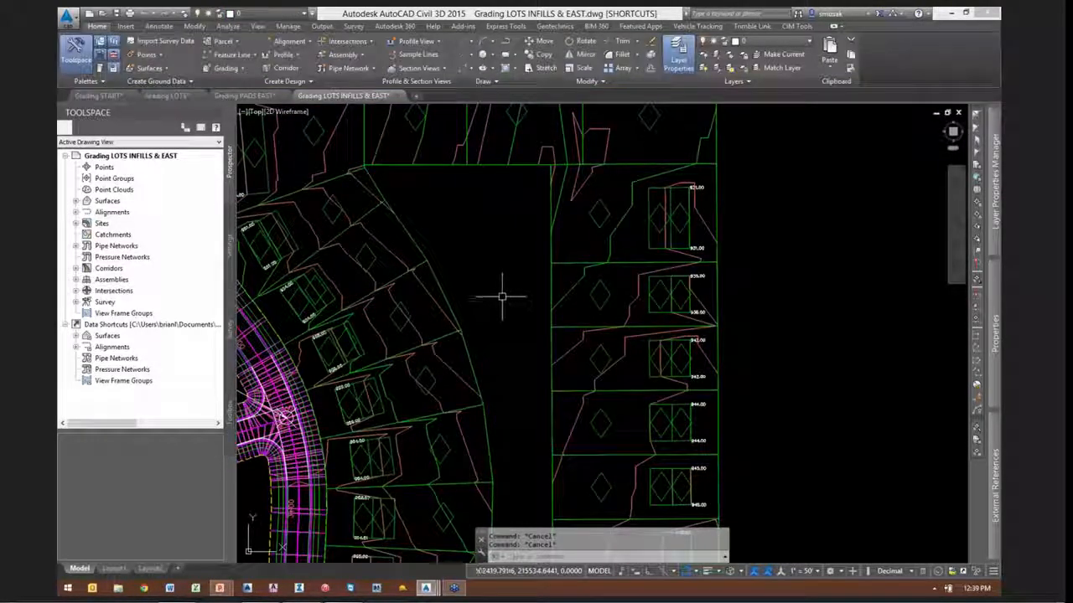
Look over the open central area enclosed by the rear lot lines at its northern end
scroll(503, 295, up, 2)
mouse_move(503, 294)
middle_down()
mouse_move(524, 271)
mouse_move(508, 281)
middle_up()
scroll(508, 281, down, 2)
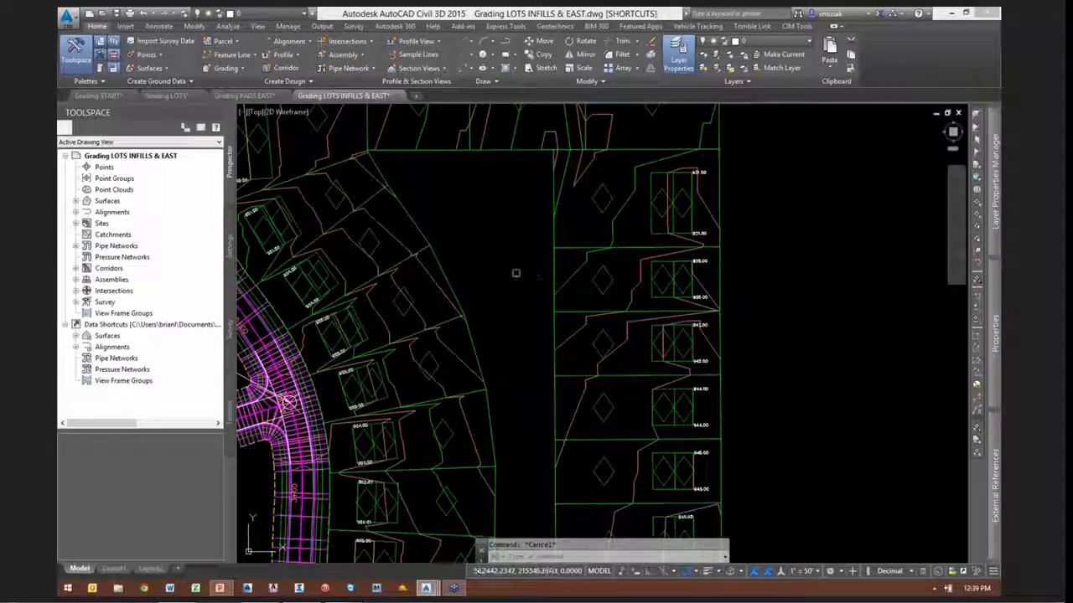
scroll(485, 220, up, 1)
middle_drag(485, 221, 594, 273)
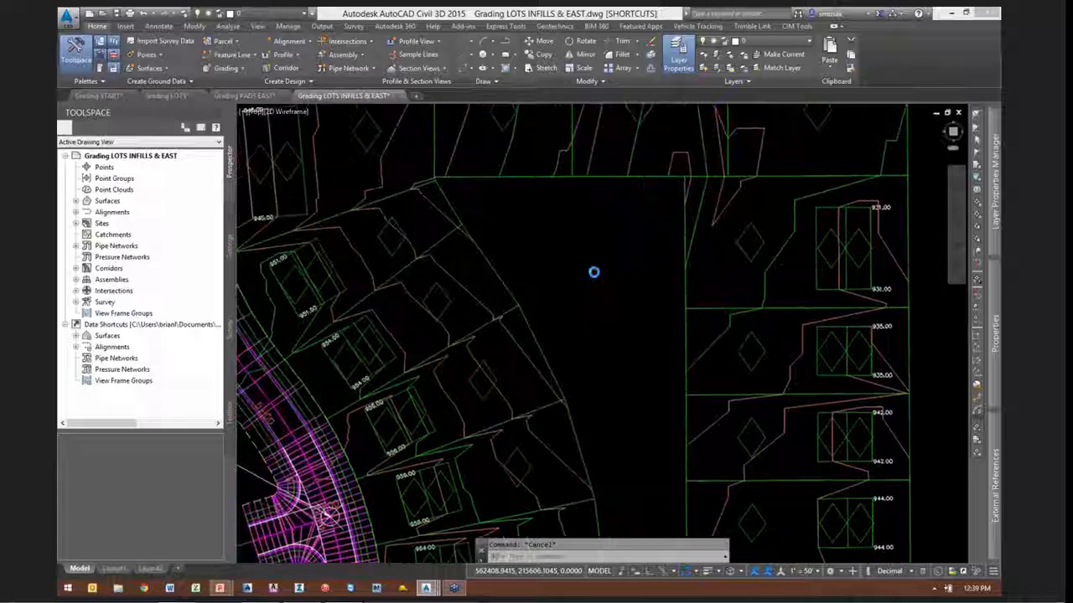
scroll(594, 273, down, 1)
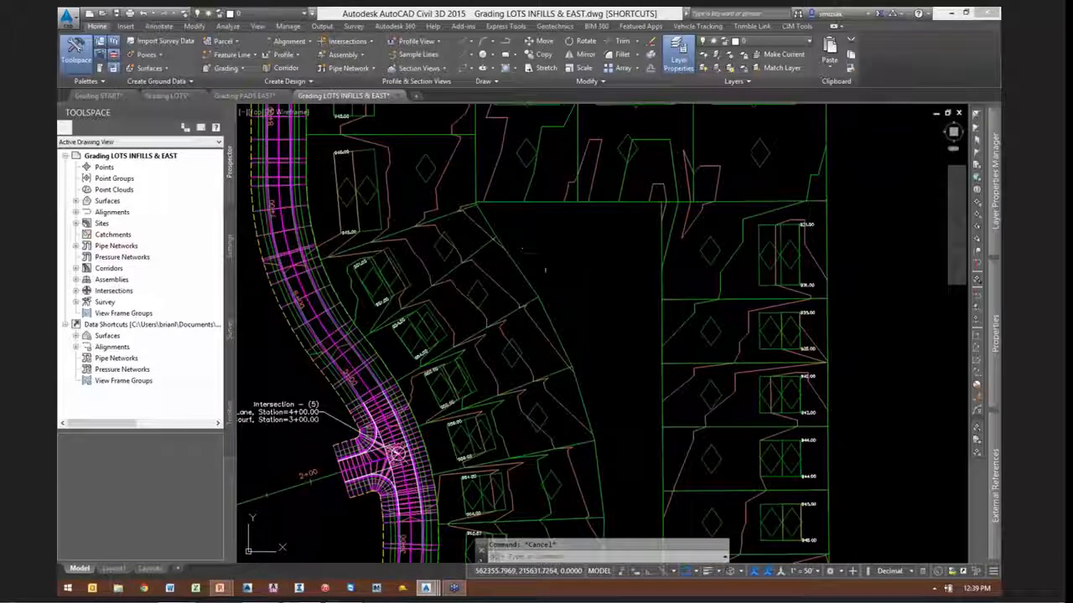
mouse_move(545, 248)
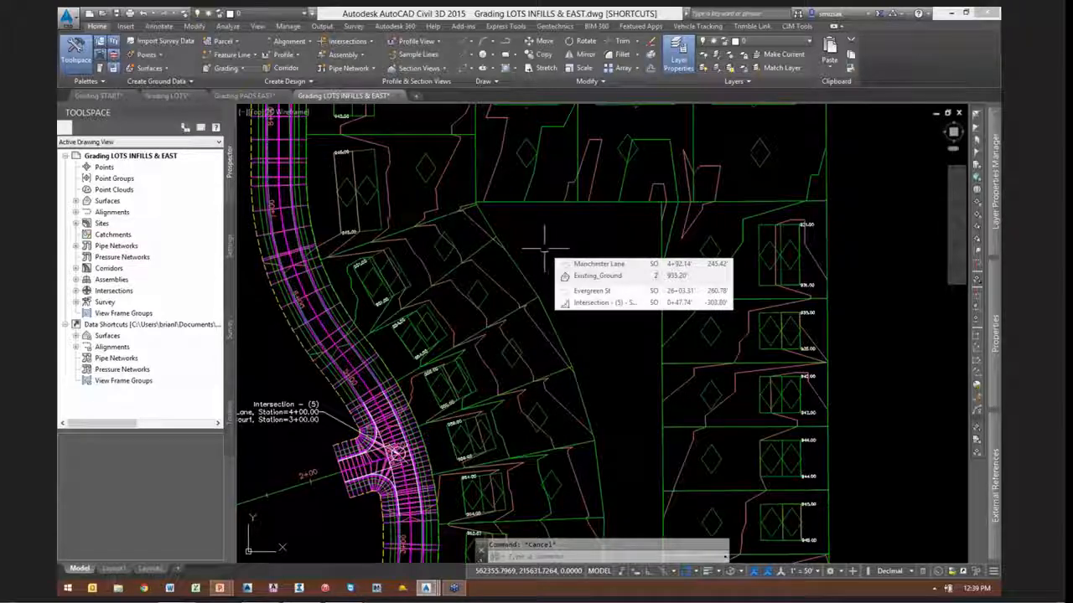
Offset the central area's boundary feature line inward through a point just inside its east side, with an elevation difference of 0.00
click(519, 266)
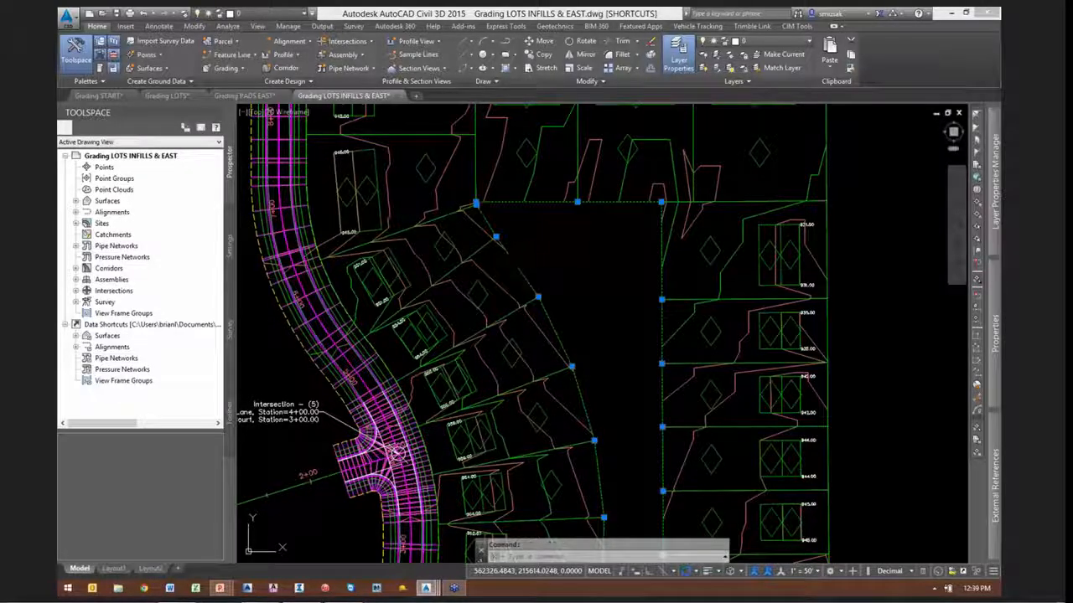
scroll(574, 251, down, 1)
scroll(590, 276, up, 1)
middle_drag(591, 277, 494, 227)
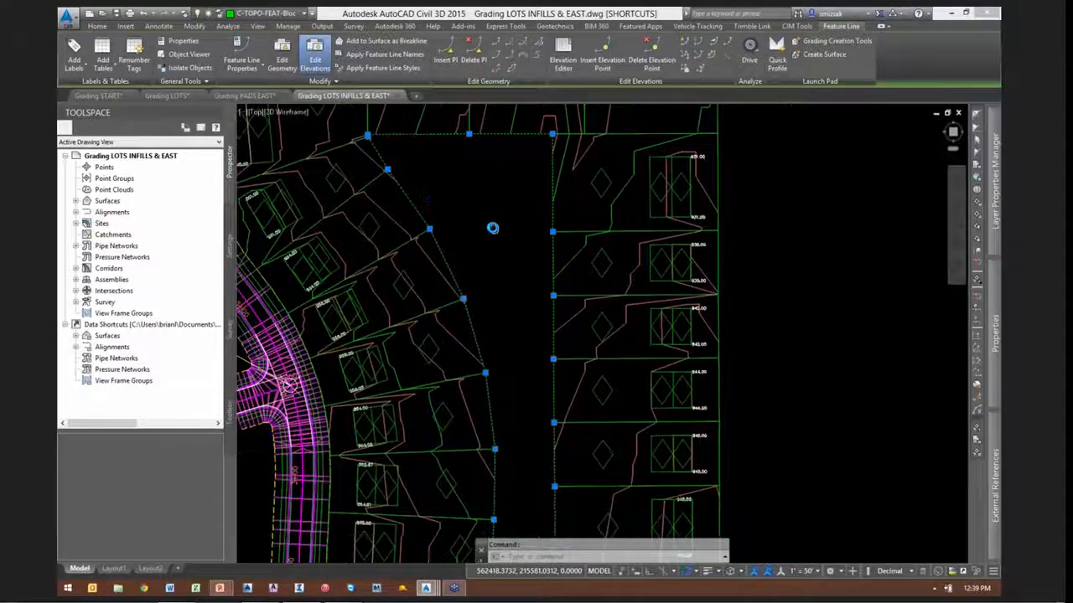
scroll(493, 228, down, 1)
click(511, 67)
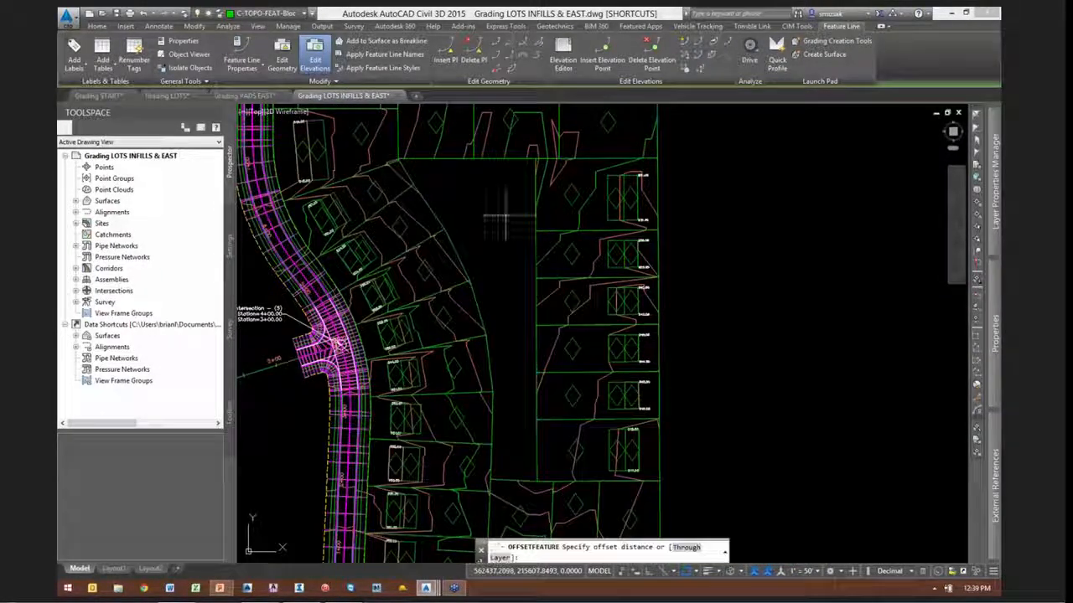
middle_drag(493, 245, 497, 249)
middle_drag(519, 264, 519, 262)
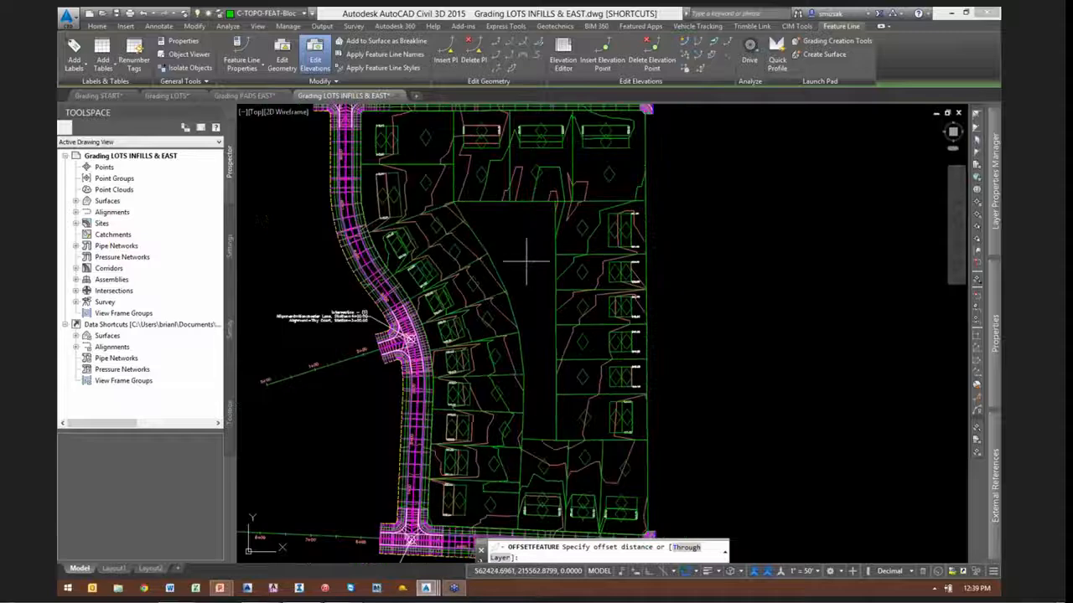
text(t)
key(Return)
scroll(514, 225, up, 1)
scroll(515, 224, up, 4)
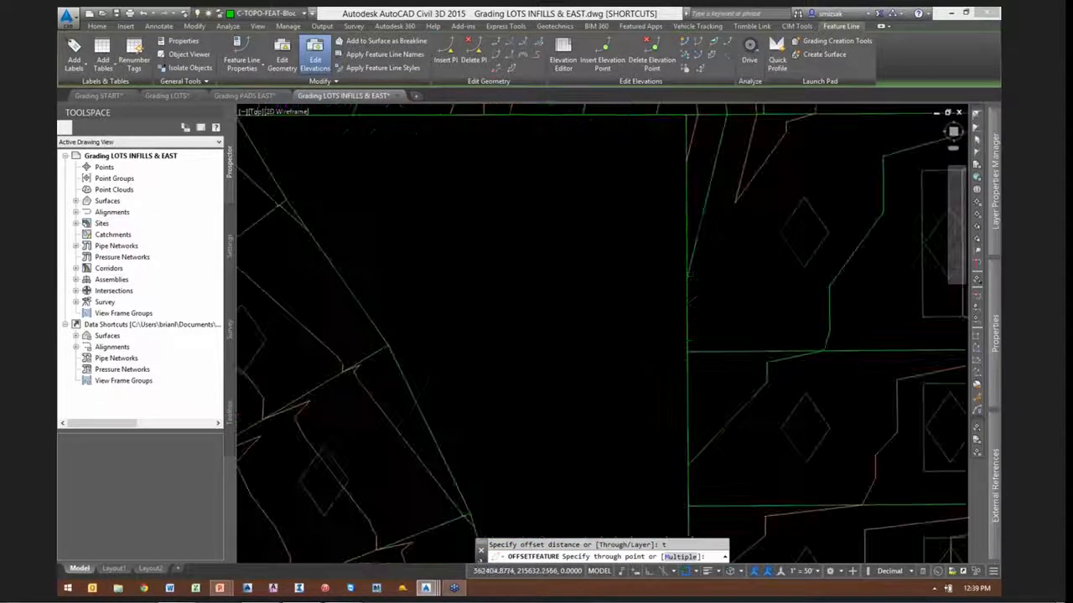
scroll(620, 252, down, 2)
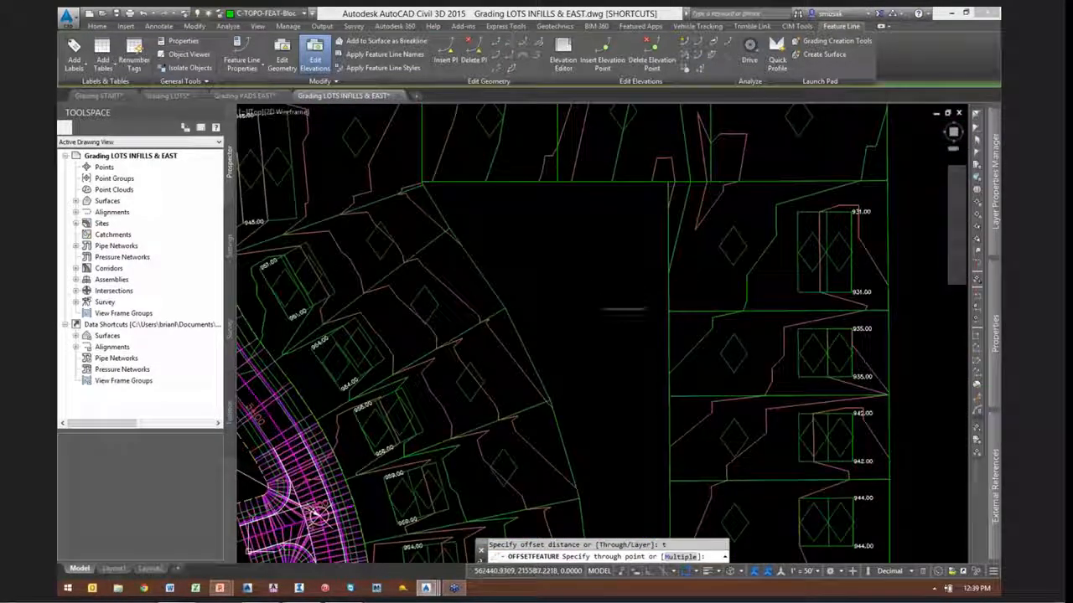
click(639, 311)
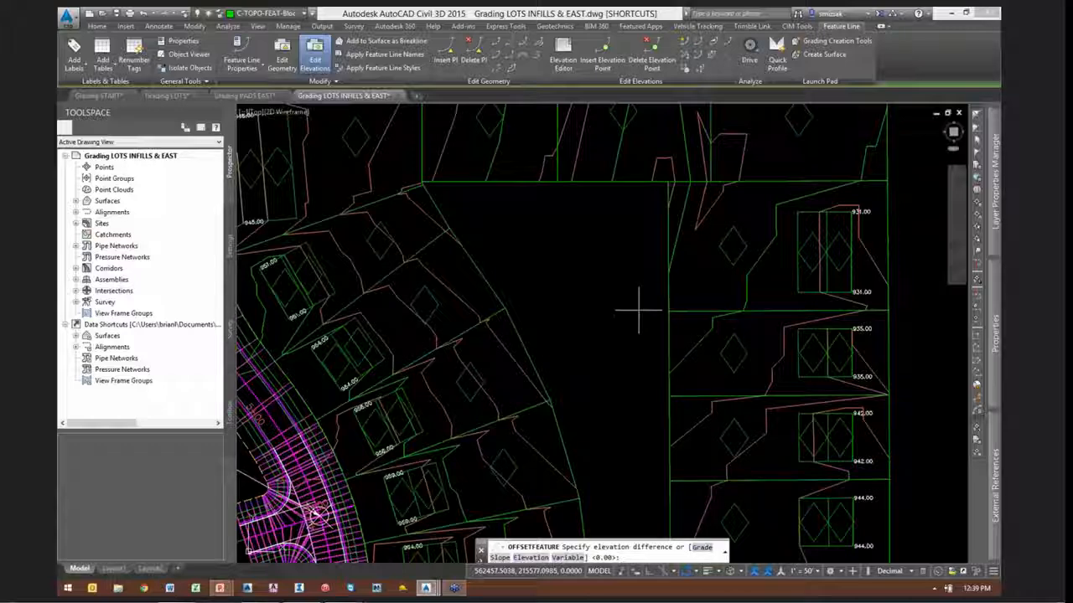
key(Return)
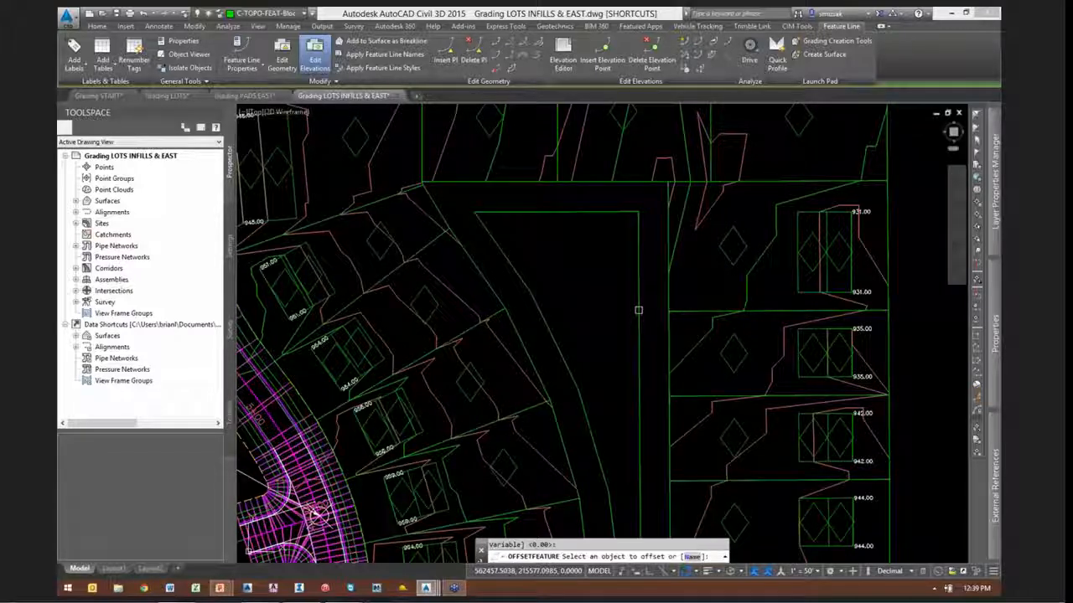
key(Return)
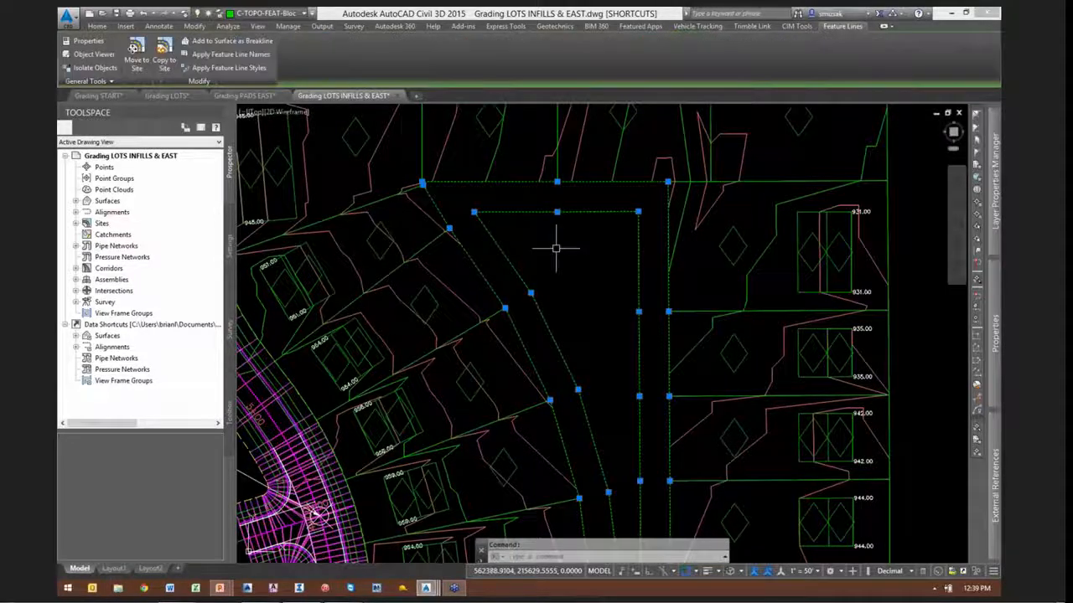
Try to explode the central boundary feature line together with its inner offset
scroll(556, 248, down, 2)
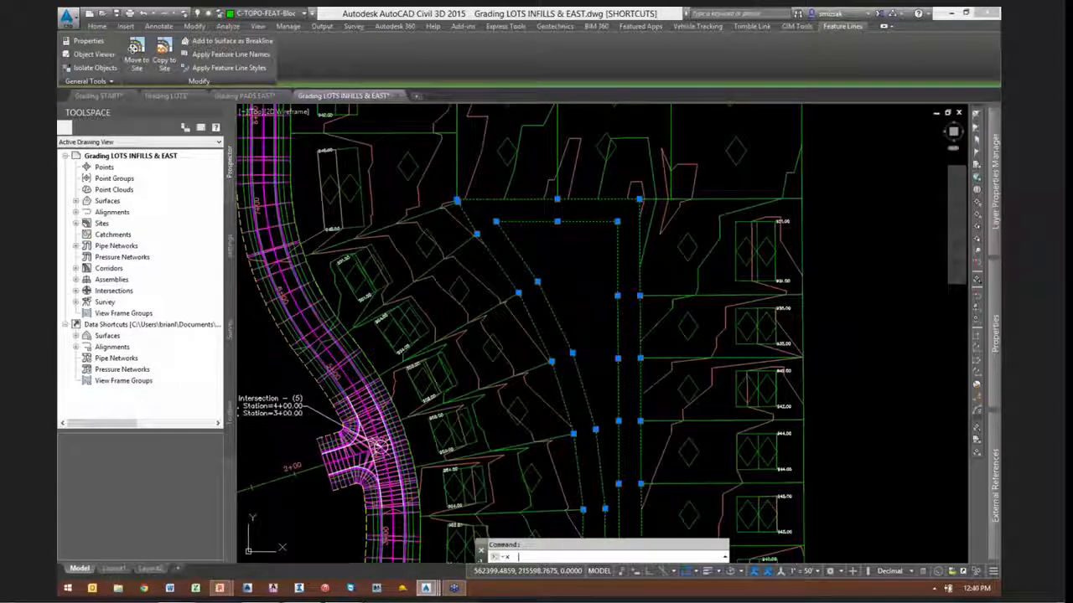
text(x)
key(Return)
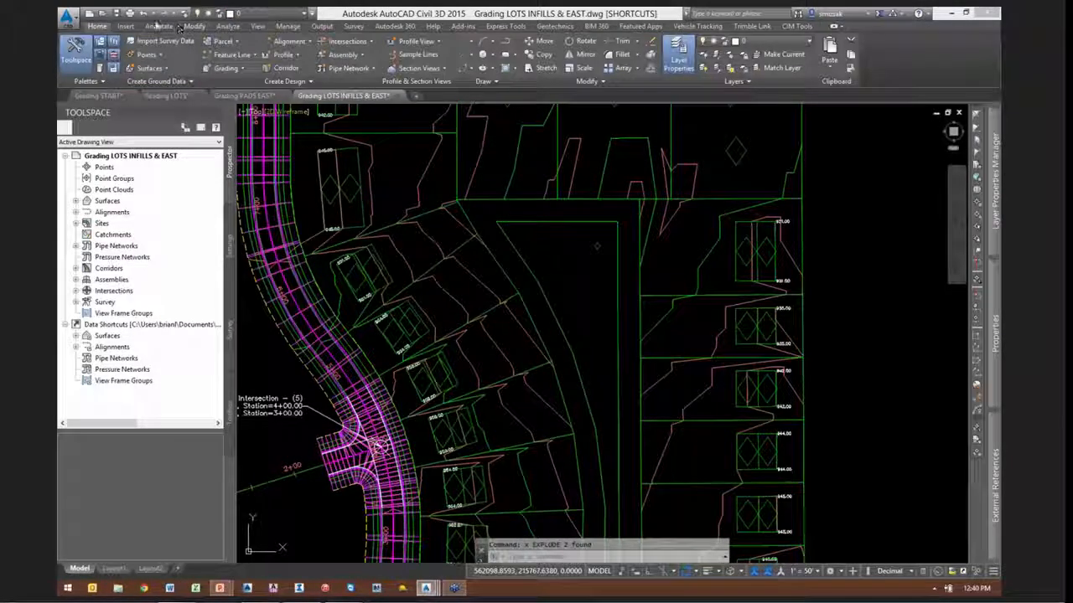
Explode only the inner offset feature line of the central area
click(560, 221)
text(x)
key(Return)
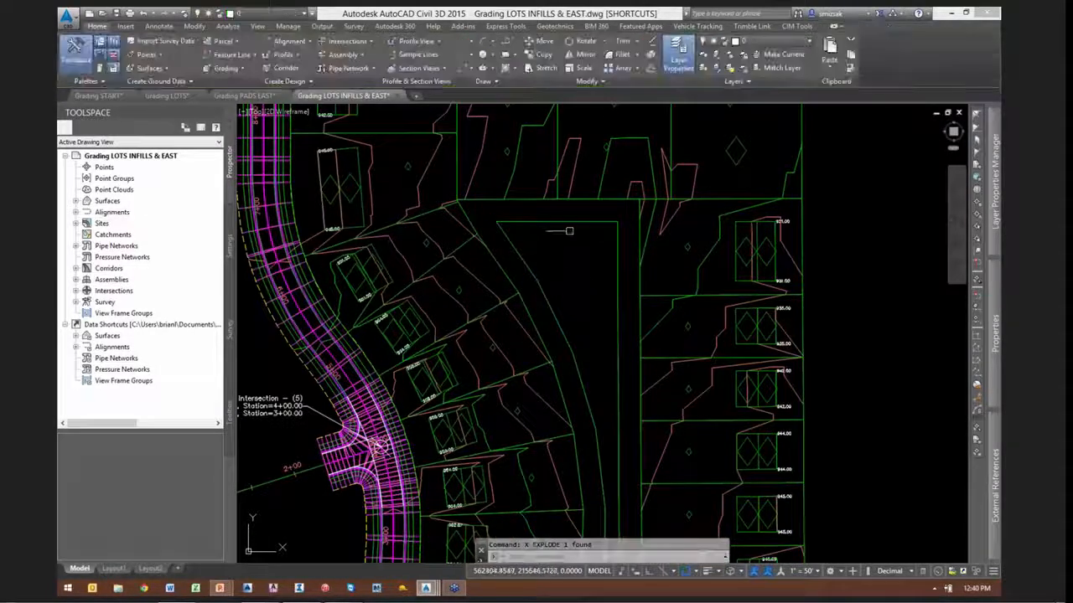
Convert the exploded inner outline from a 3D to a 2D polyline
click(558, 223)
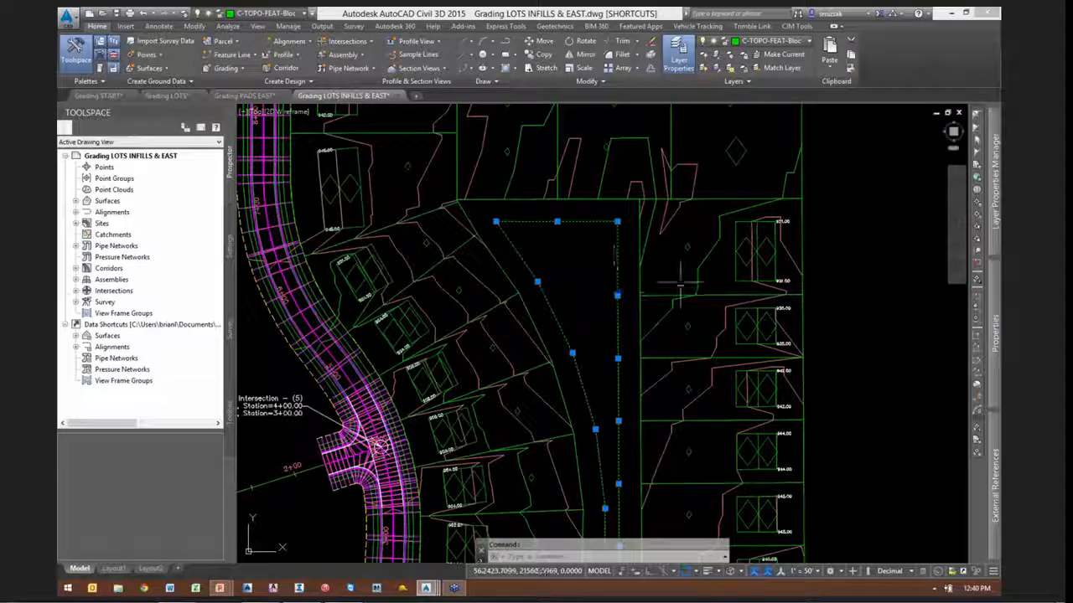
mouse_move(994, 327)
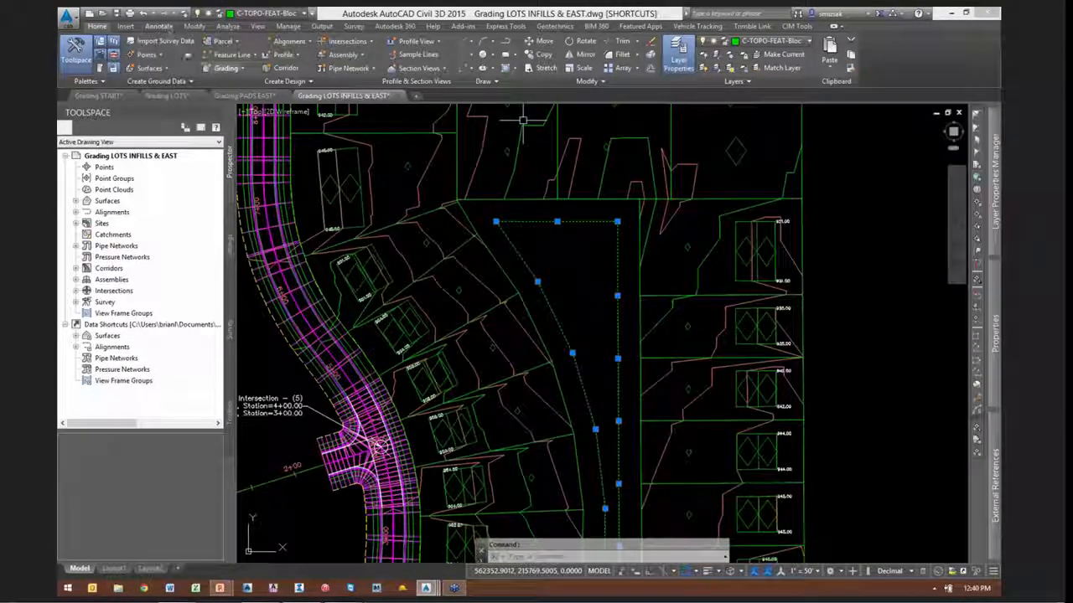
click(197, 26)
click(217, 82)
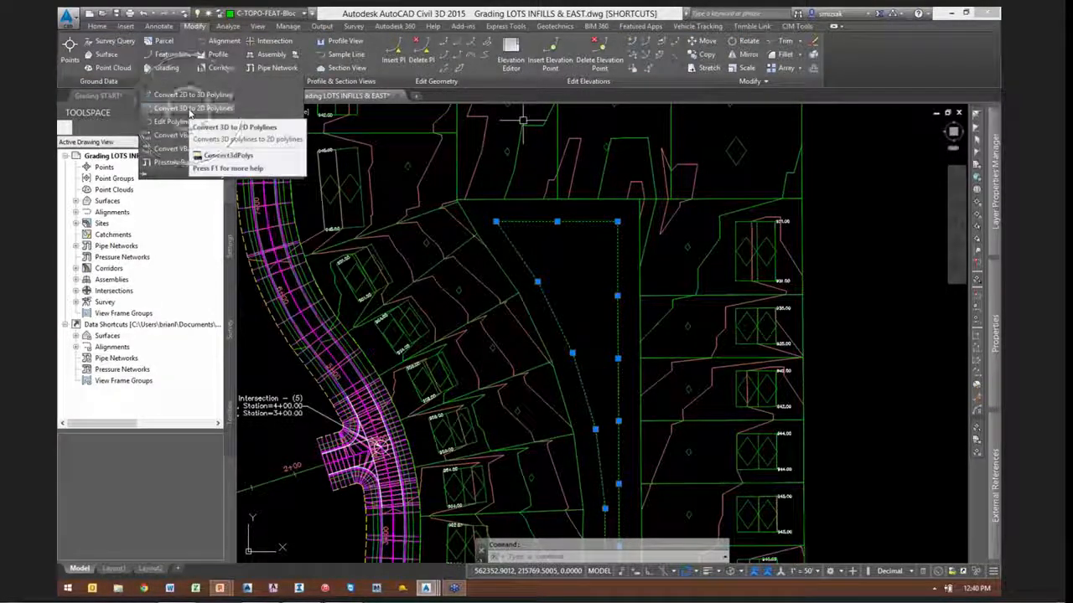
click(189, 110)
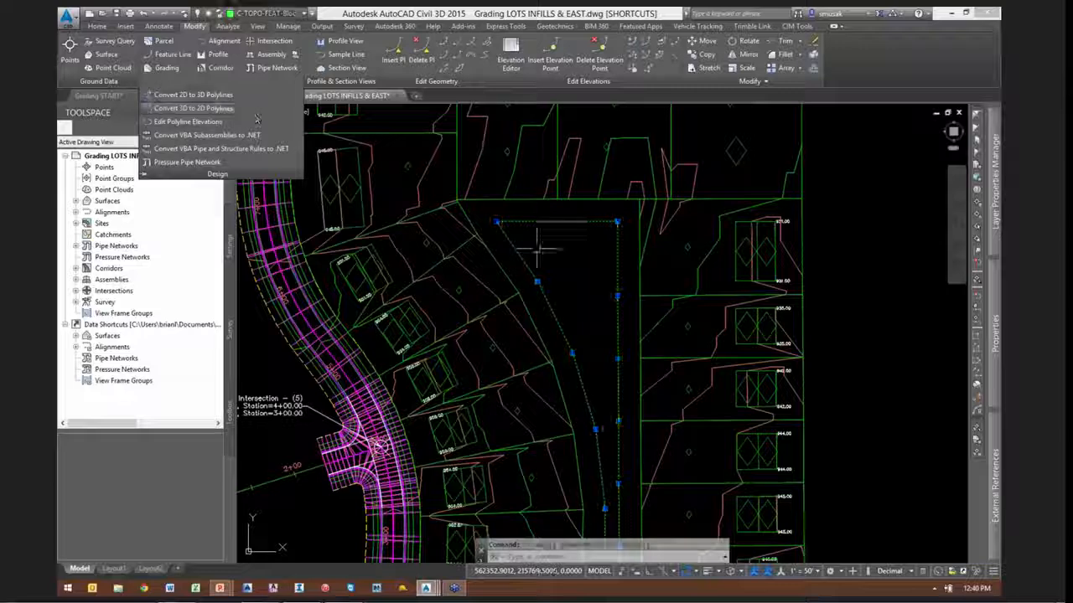
Draw a polyline across the inner outline where it narrows, joining an east-side vertex to the opposite west-side vertex
scroll(600, 311, down, 3)
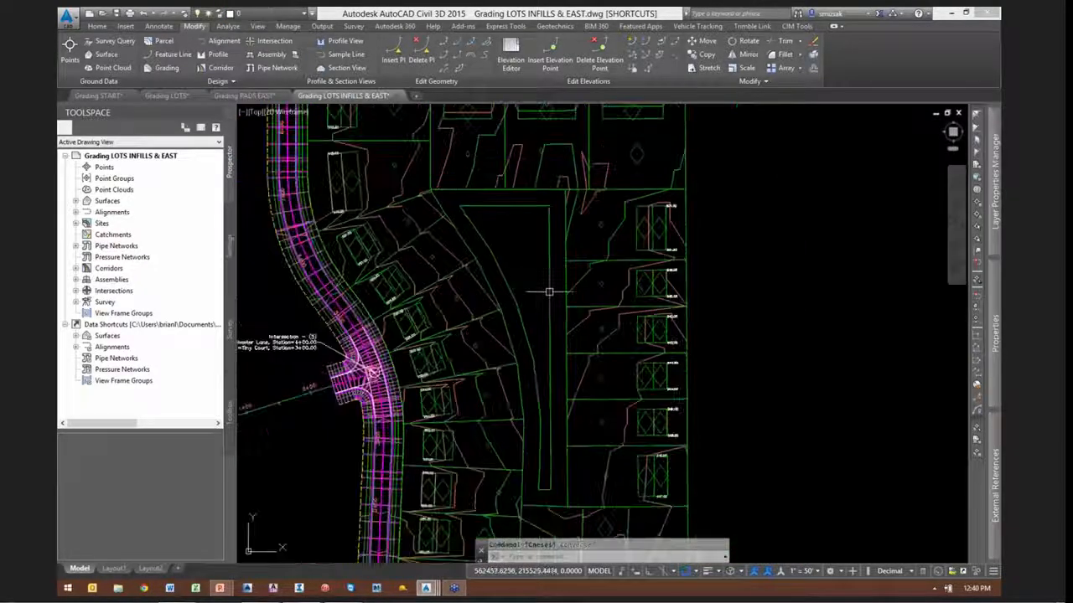
click(548, 359)
scroll(549, 359, up, 2)
text(pl)
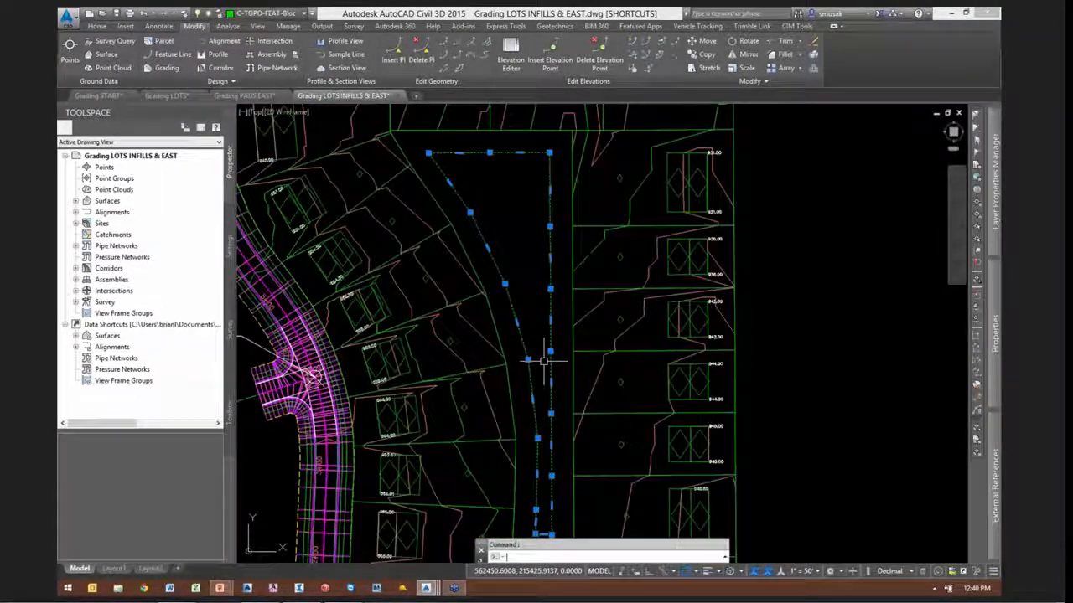
key(Return)
click(551, 358)
click(528, 359)
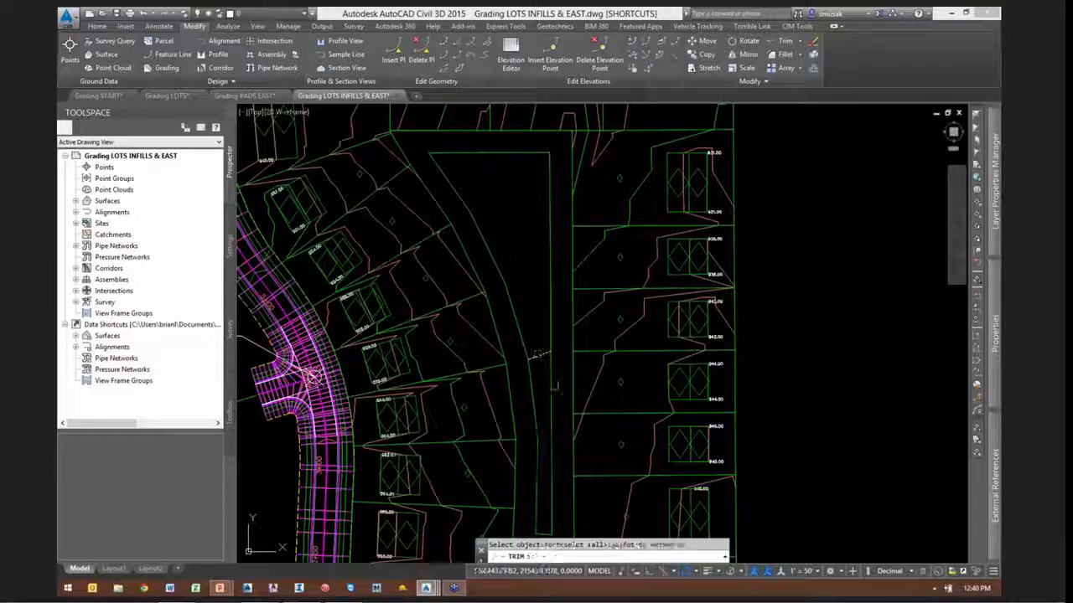
Trim away the narrow southern tail of the inner outline below the crossing line
key(Return)
click(551, 377)
click(537, 377)
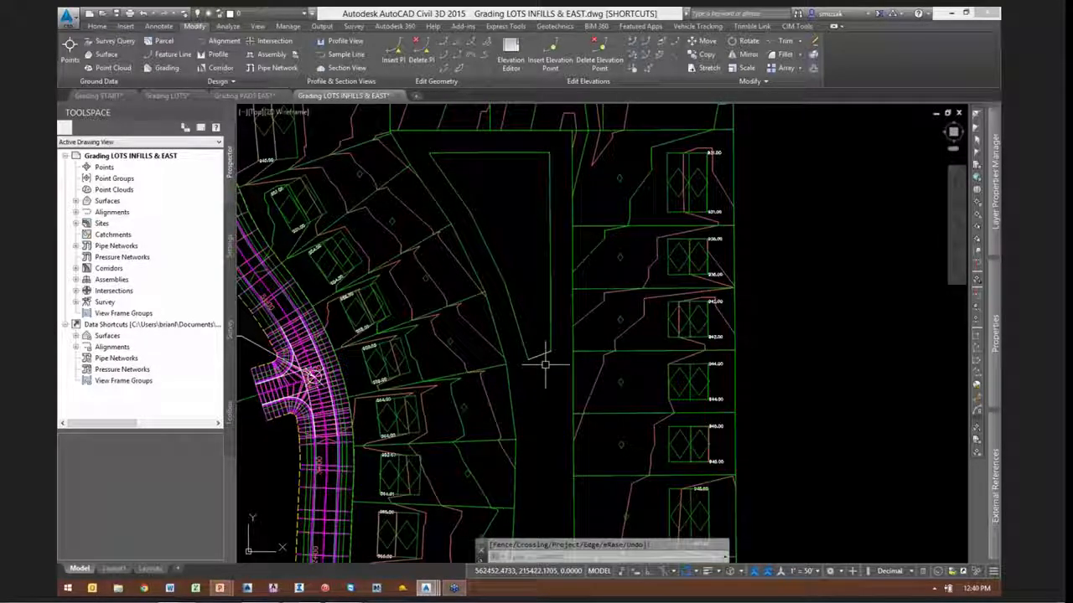
Flatten the trimmed outline and crossing line and join them into one closed polyline
text(flat)
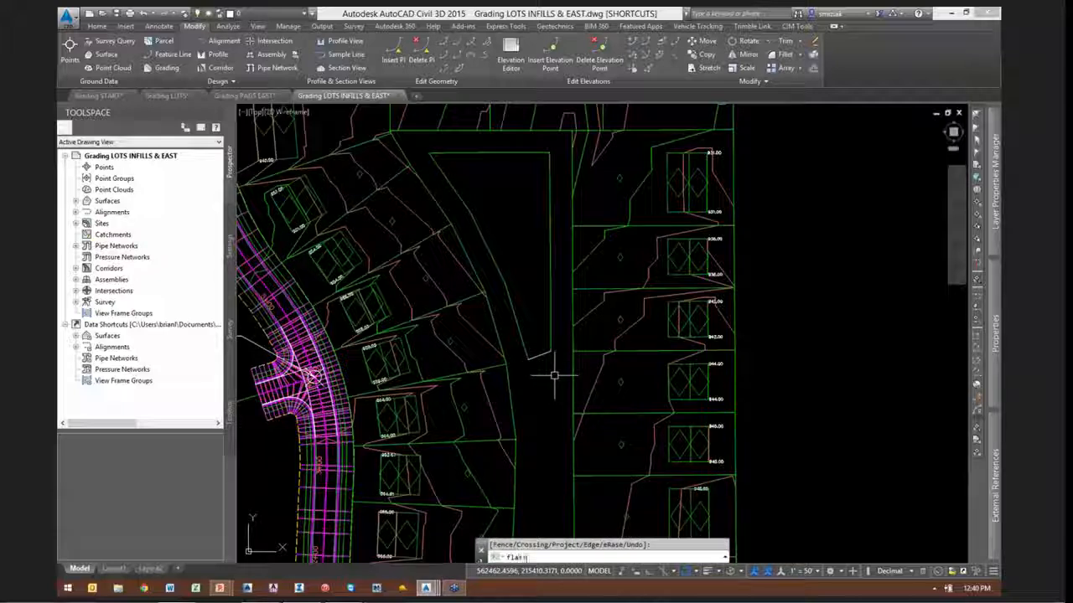
text(ten)
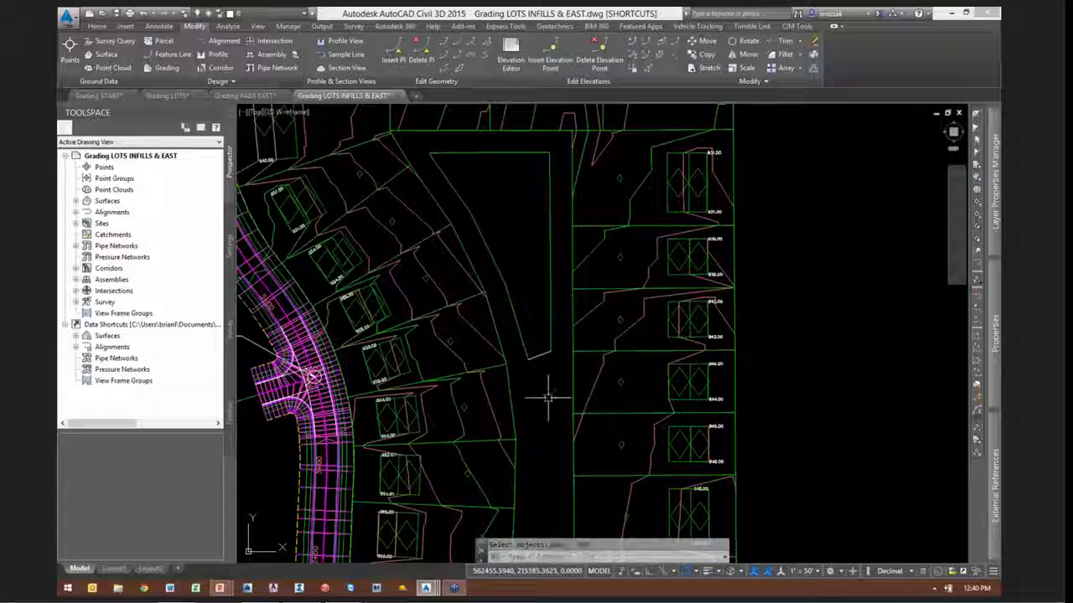
key(Return)
click(551, 369)
click(524, 342)
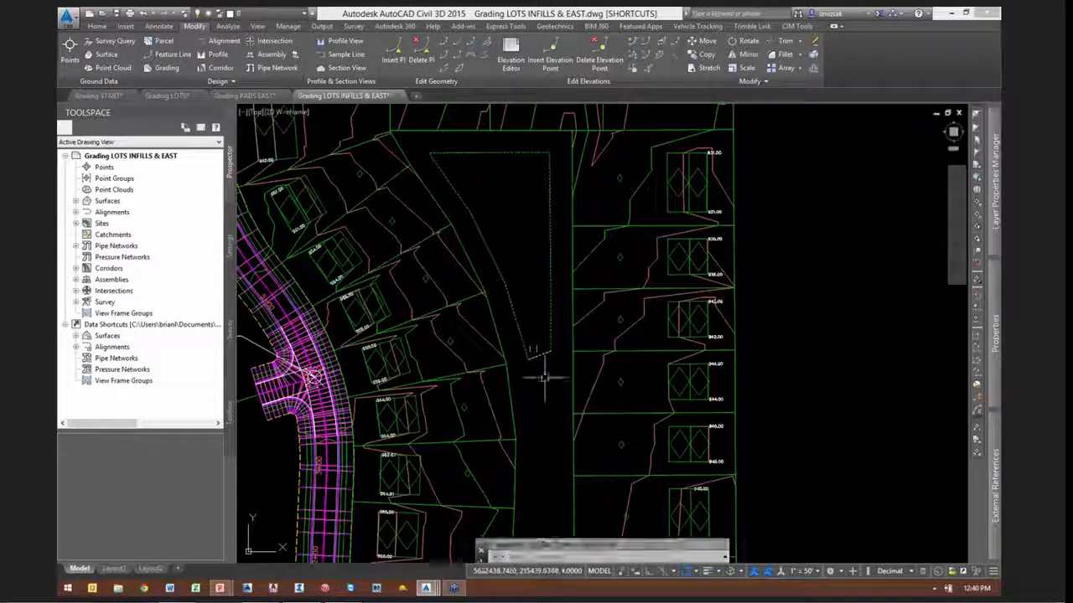
key(Return)
Merge the closed outline's two southern vertices and place the resulting tip midway between the central area's sides
click(543, 354)
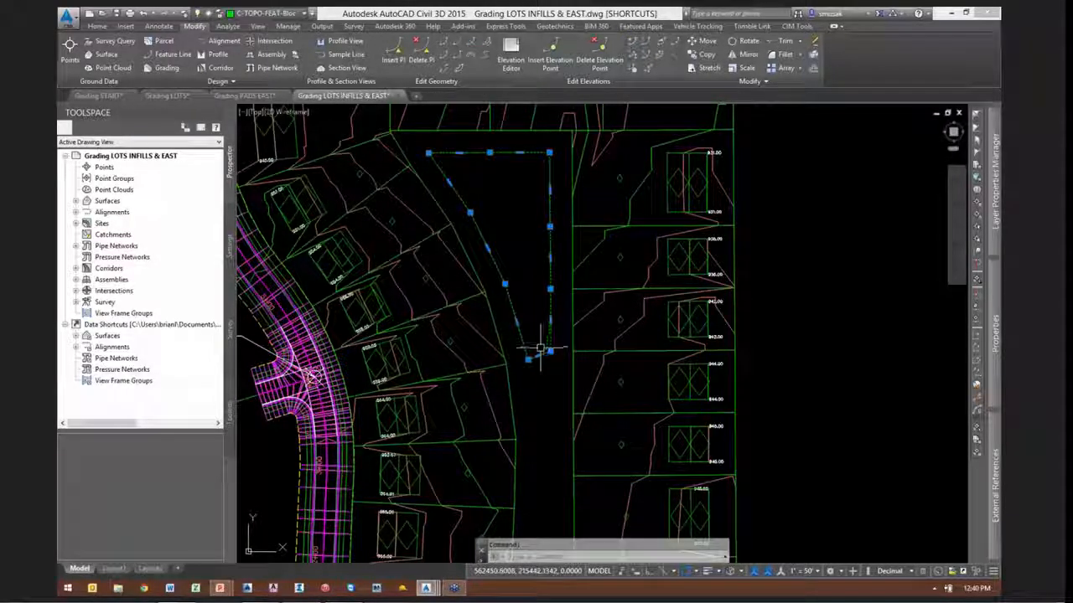
mouse_move(527, 361)
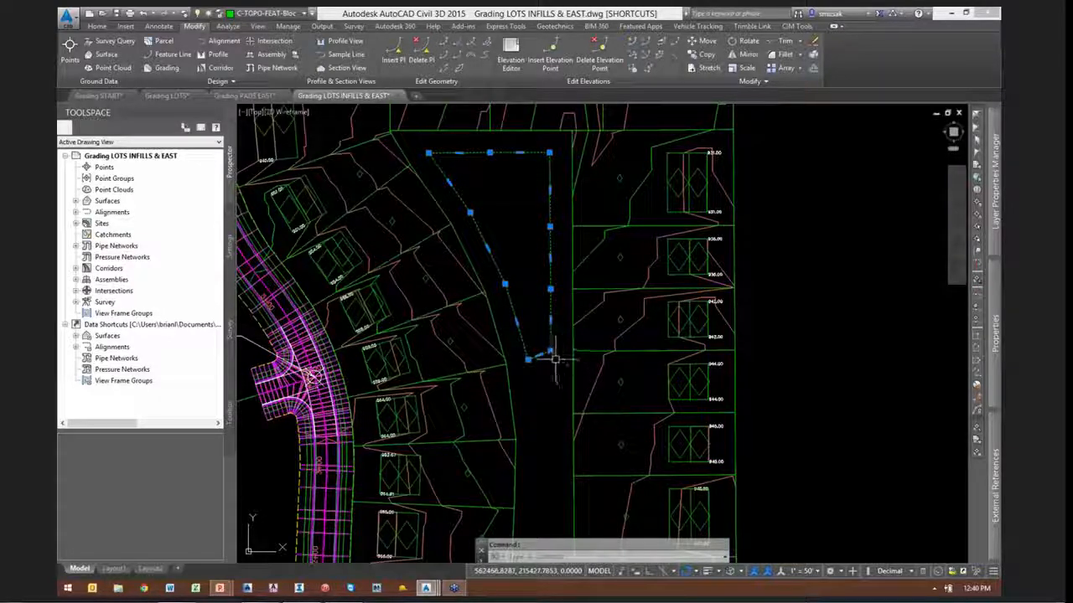
click(551, 354)
click(528, 360)
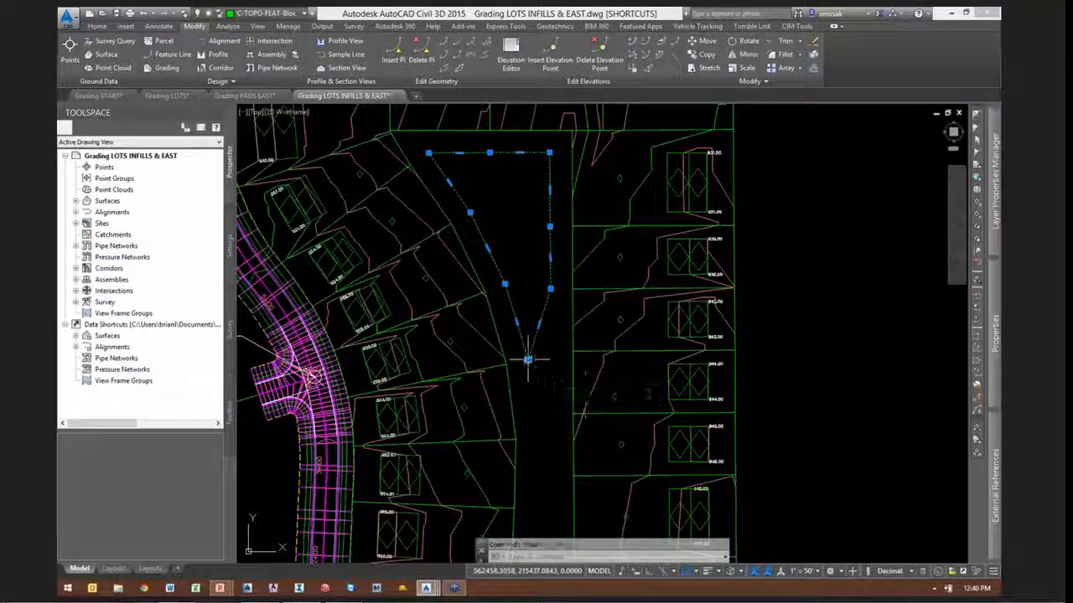
key(Escape)
key(Escape)
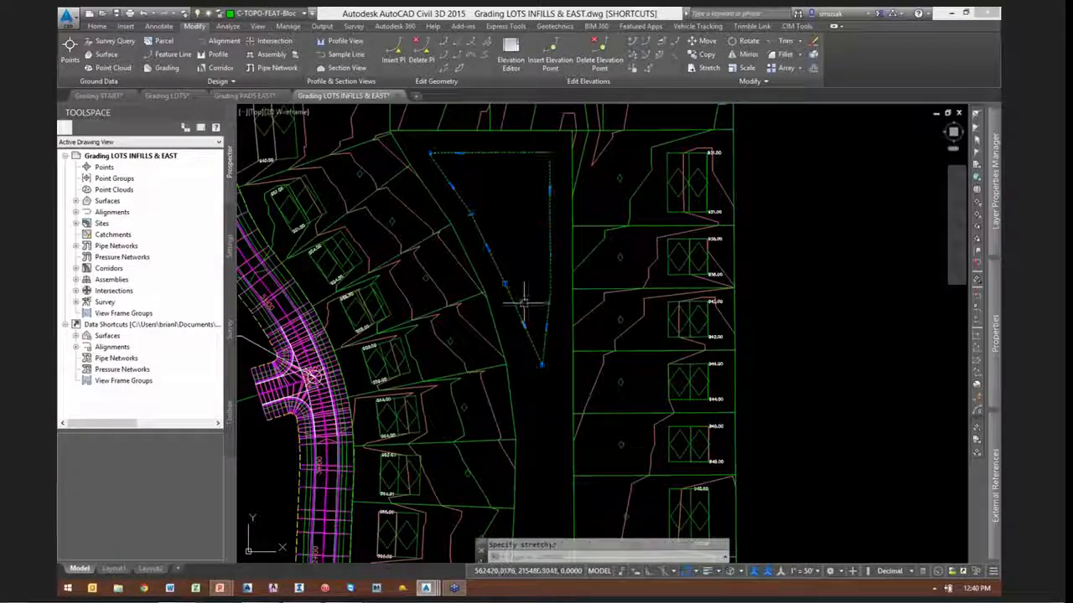
Fillet all corners of the inner outline at once with the Polyline option, keeping the offered radius
scroll(548, 320, up, 2)
scroll(548, 320, down, 1)
text(f)
key(Return)
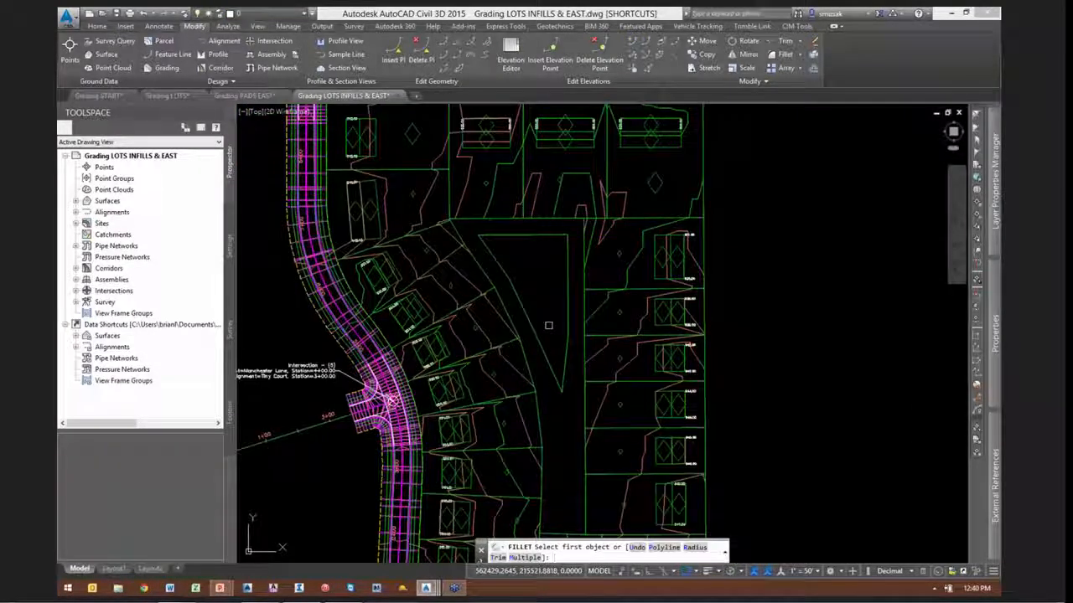
text(r)
key(Return)
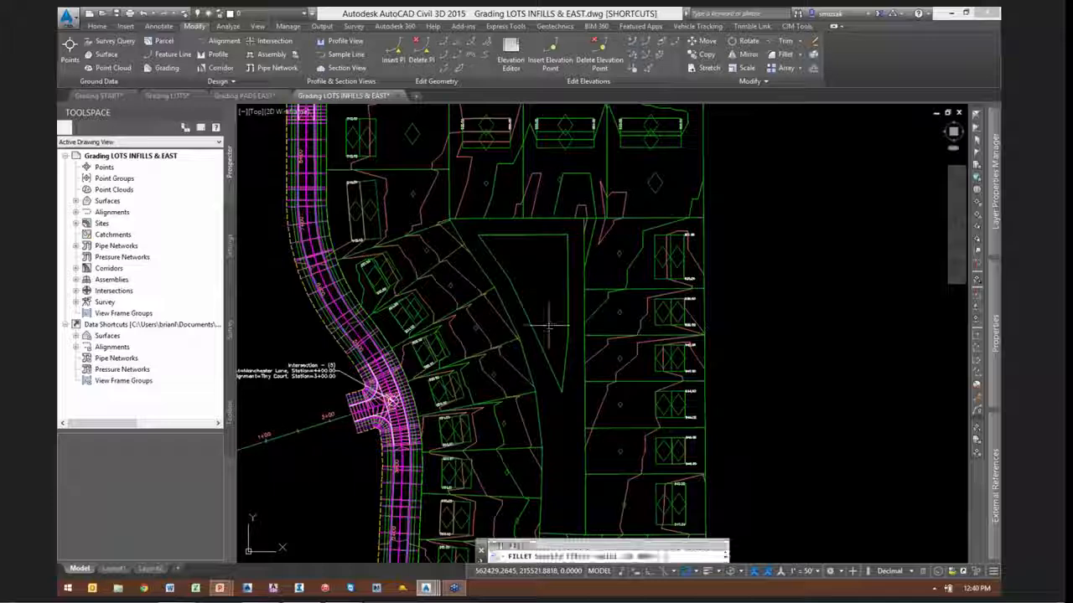
key(Return)
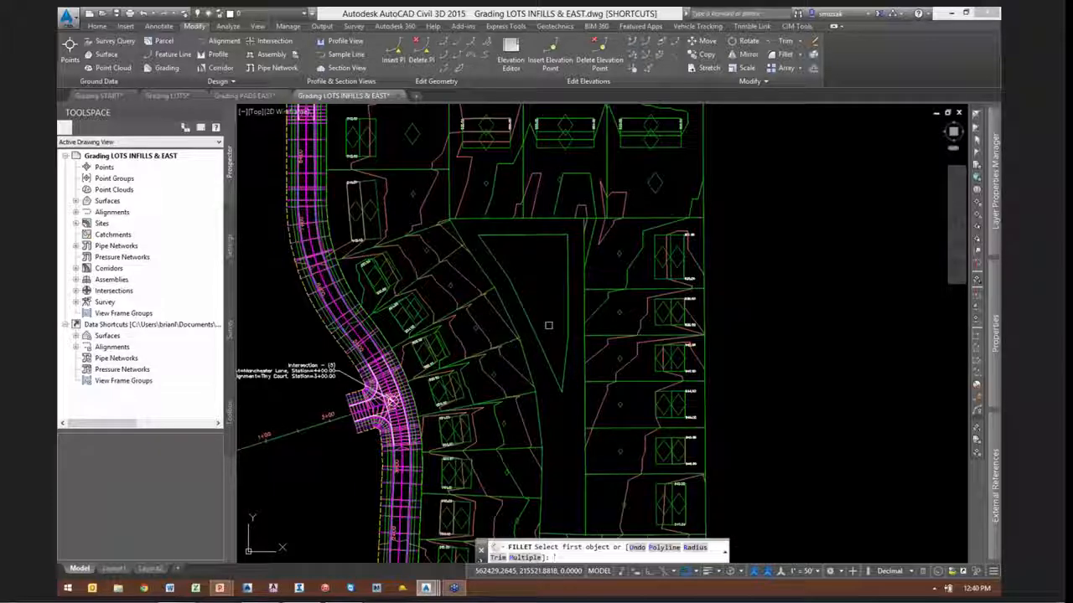
text(p)
key(Return)
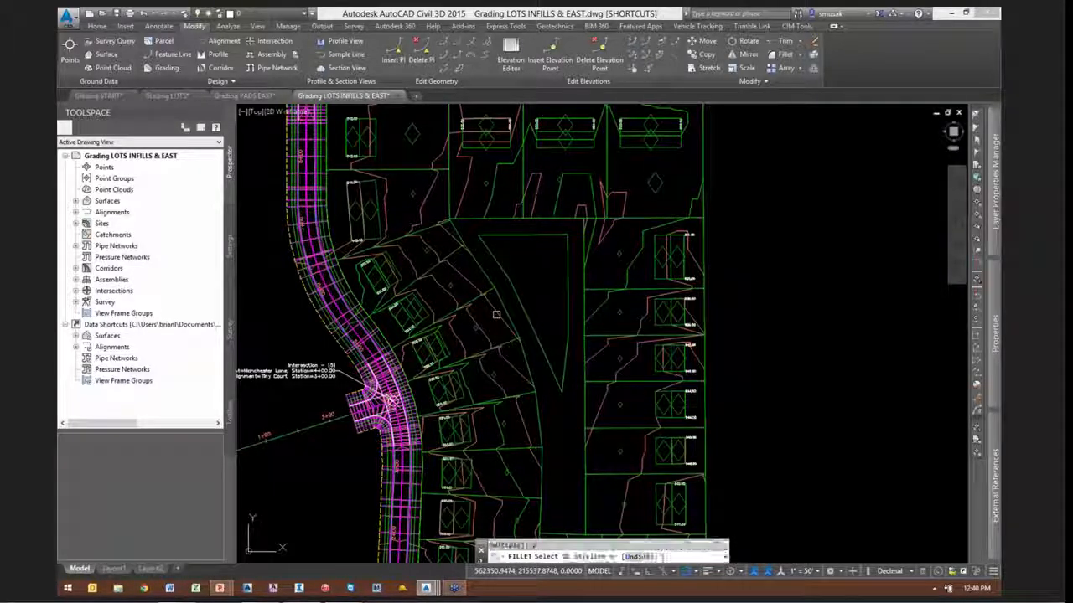
click(519, 237)
key(Escape)
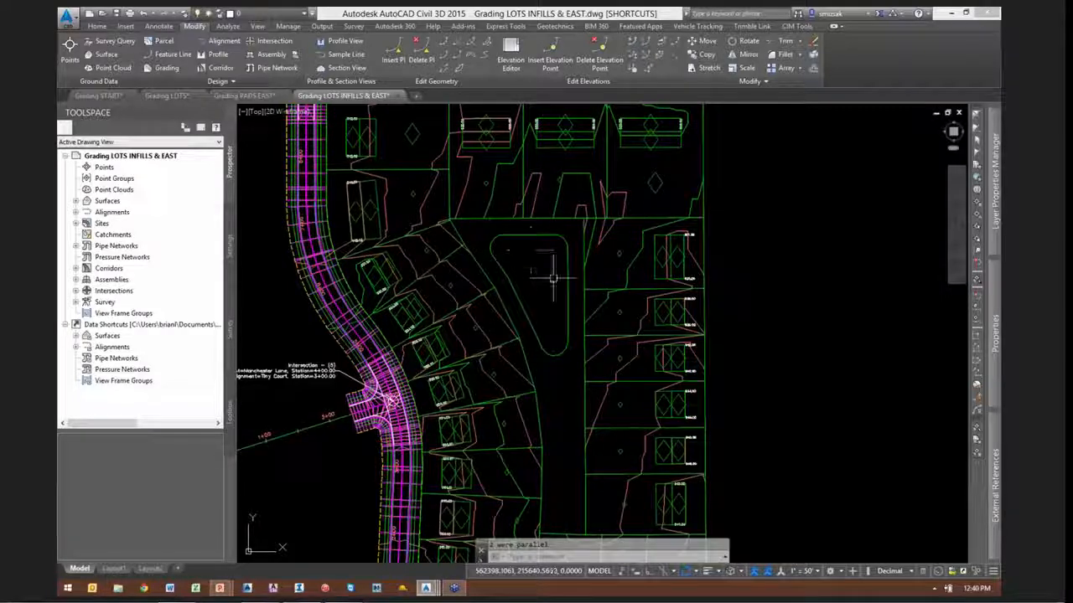
scroll(537, 302, up, 1)
scroll(540, 301, up, 2)
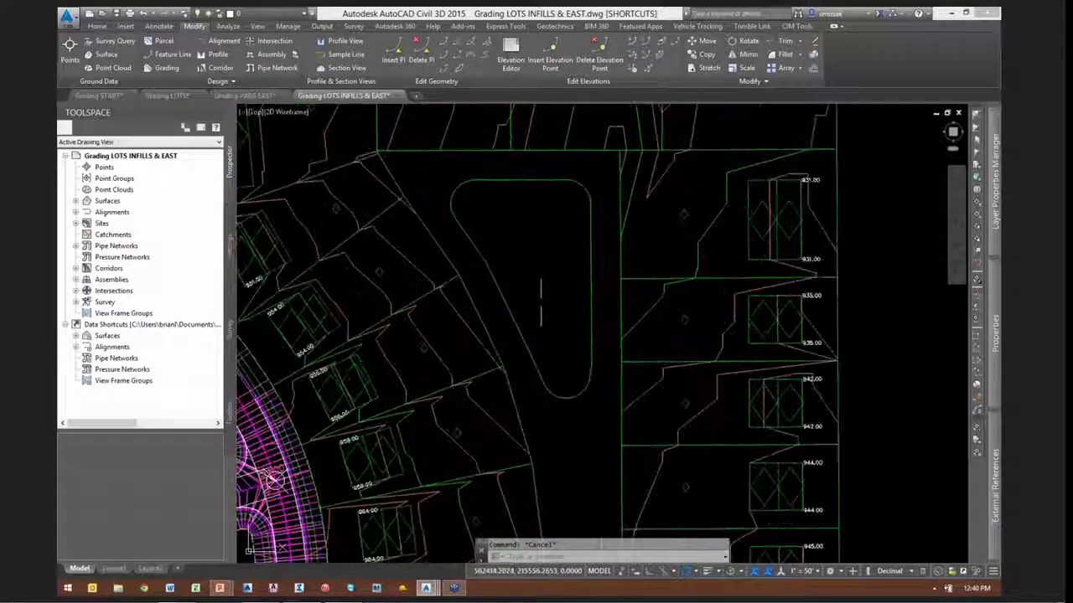
scroll(548, 311, down, 1)
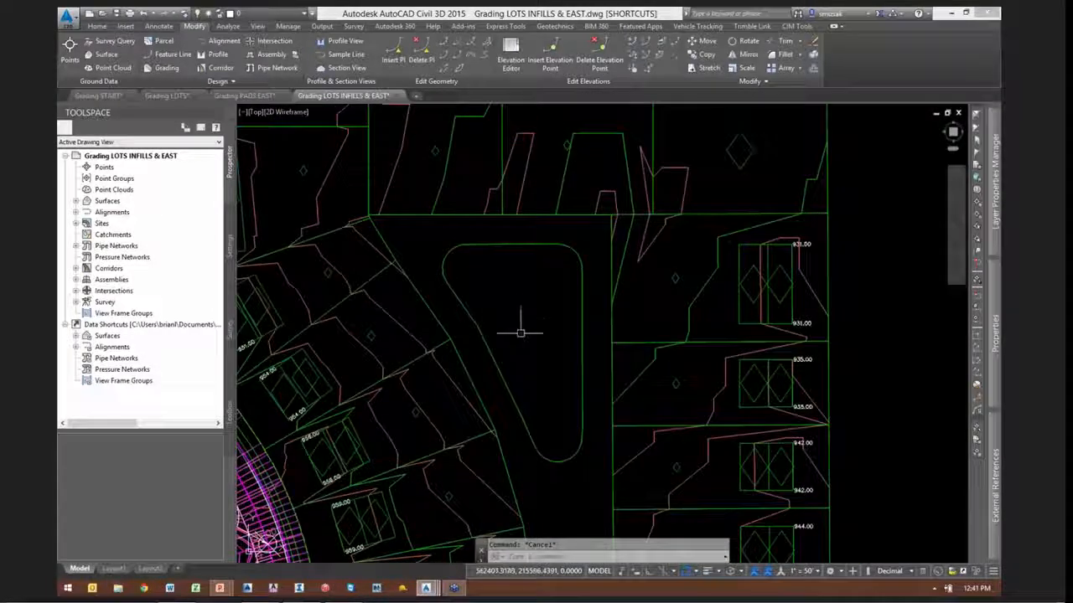
scroll(543, 332, up, 1)
mouse_move(544, 332)
middle_down()
mouse_move(608, 318)
mouse_move(626, 335)
middle_up()
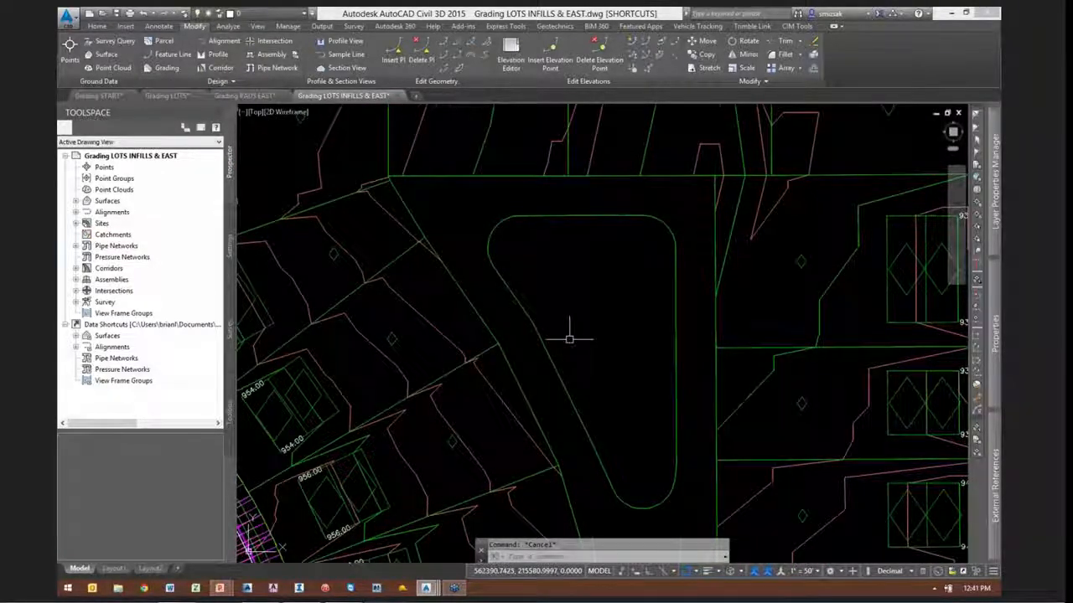
Open the Grading Creation Tools and set the grading group to BLOCK 1.0 in site Block 1
scroll(576, 336, down, 3)
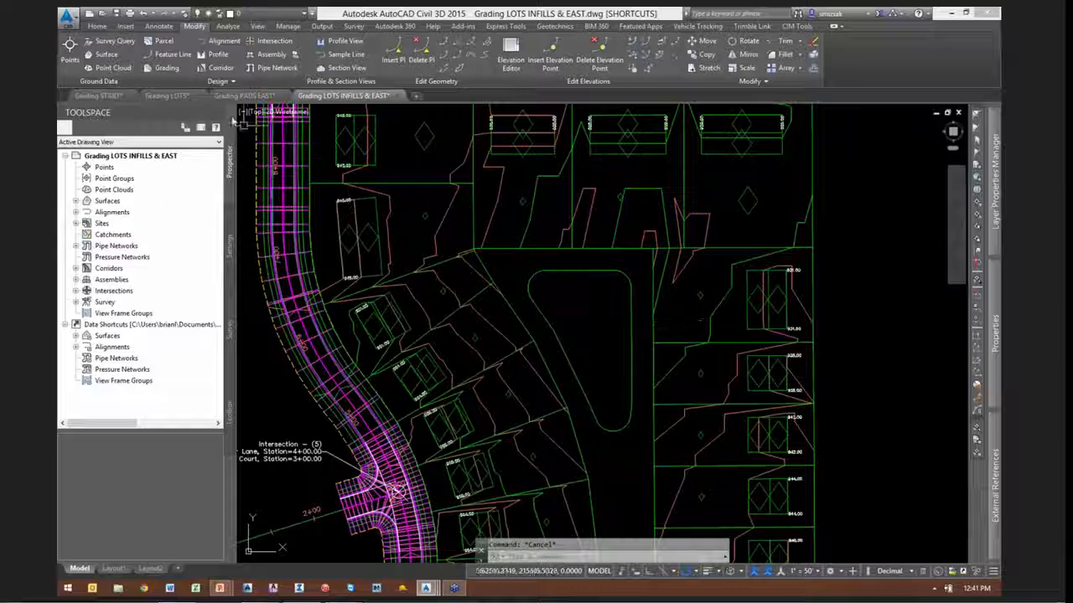
click(97, 26)
click(237, 68)
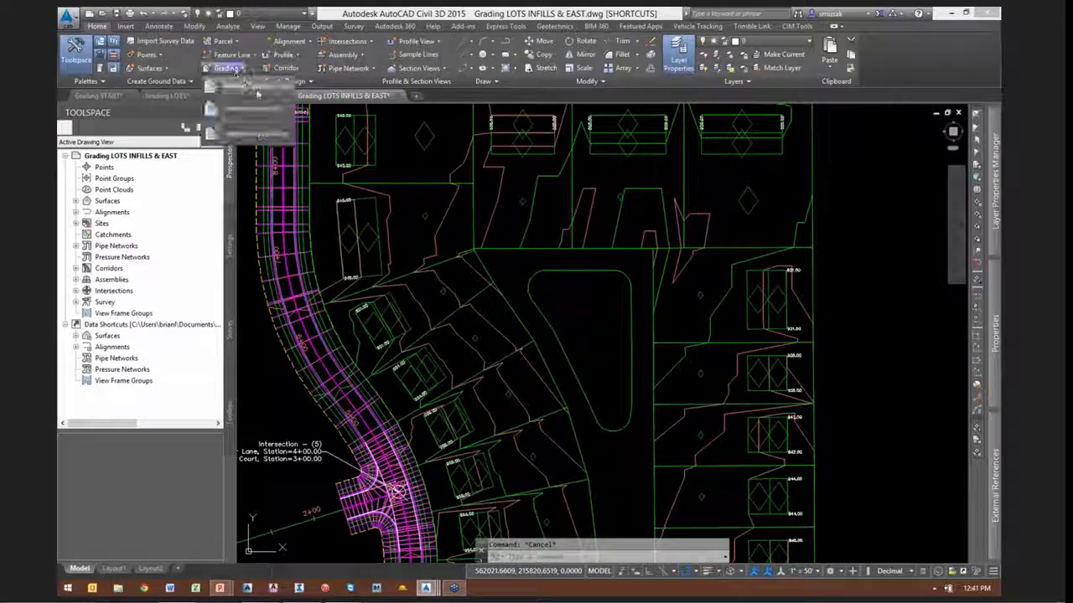
click(257, 91)
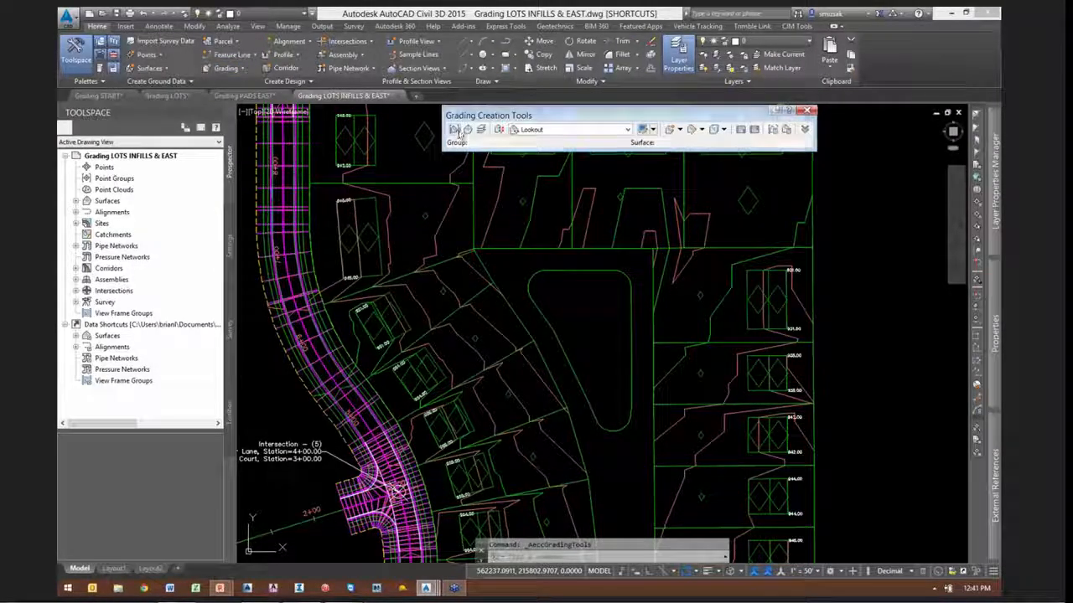
click(456, 130)
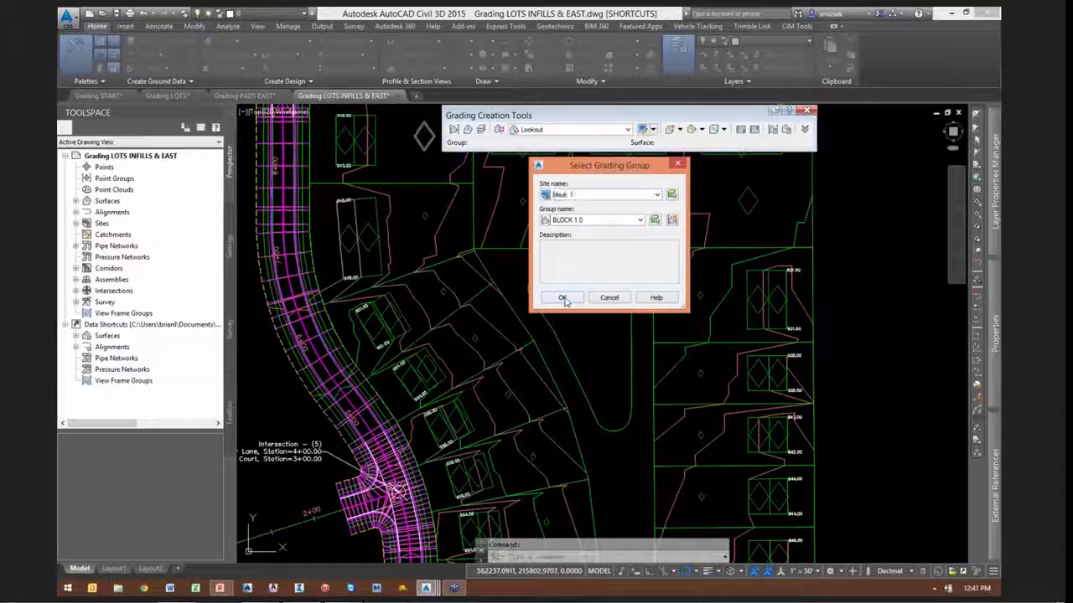
click(562, 298)
Switch to another grading criteria set and make Grade to Distance the active criterion
click(499, 130)
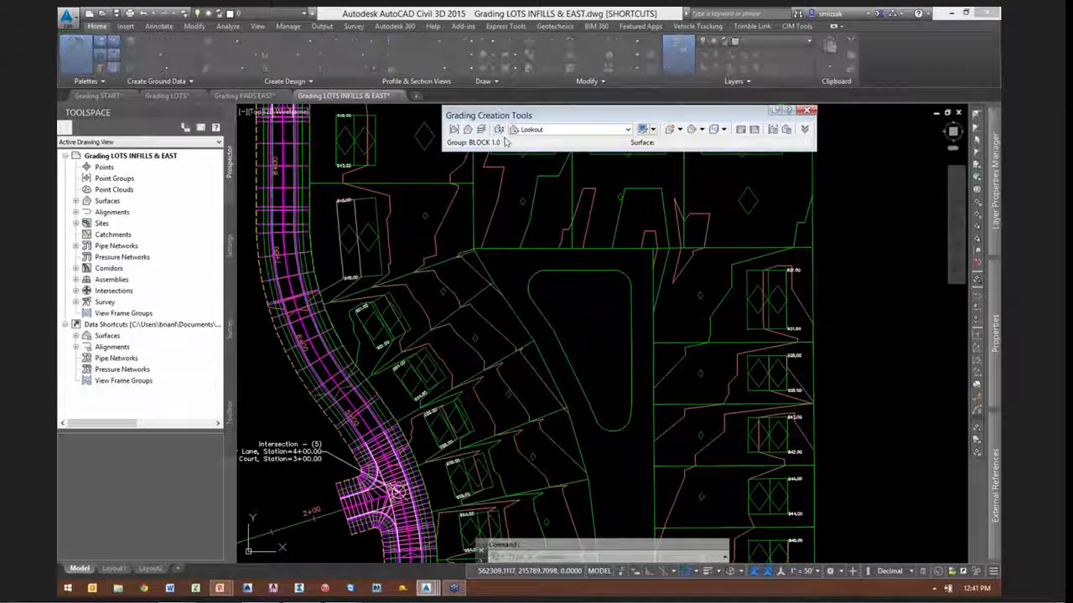
click(595, 217)
click(563, 228)
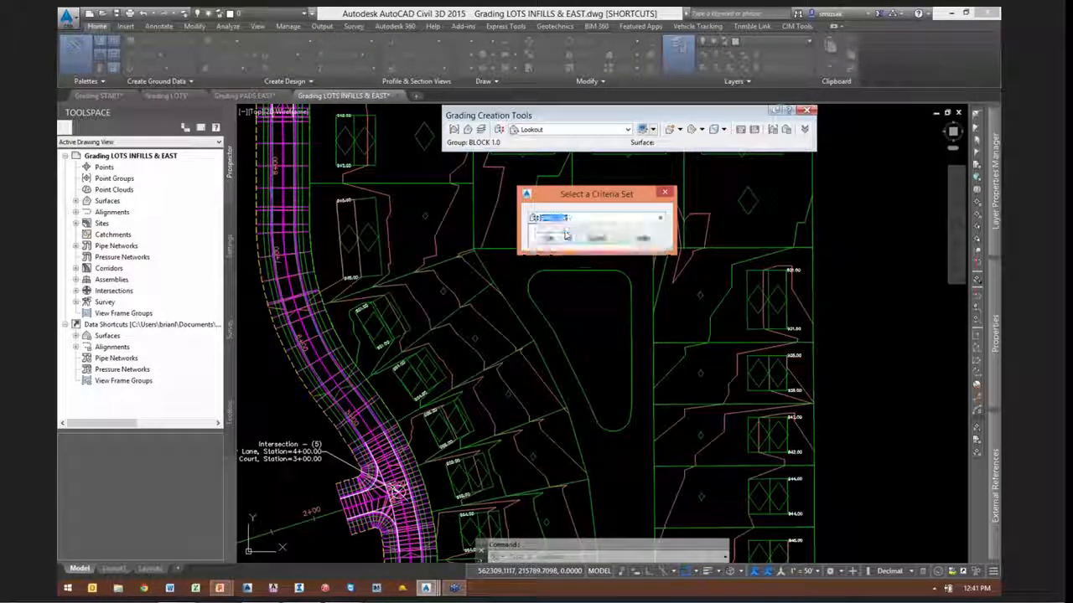
click(550, 237)
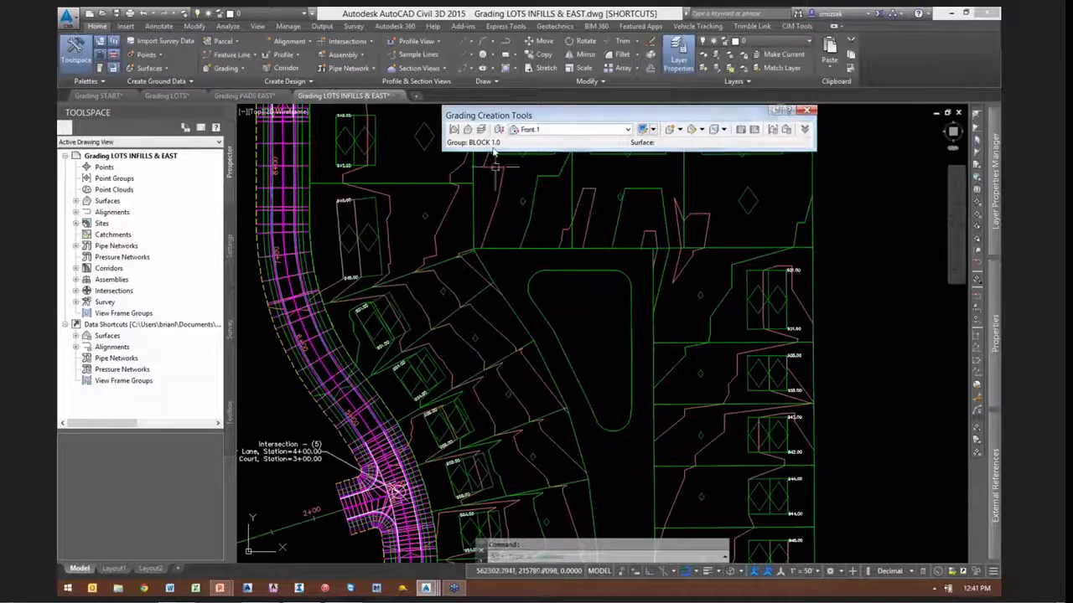
click(549, 130)
click(556, 149)
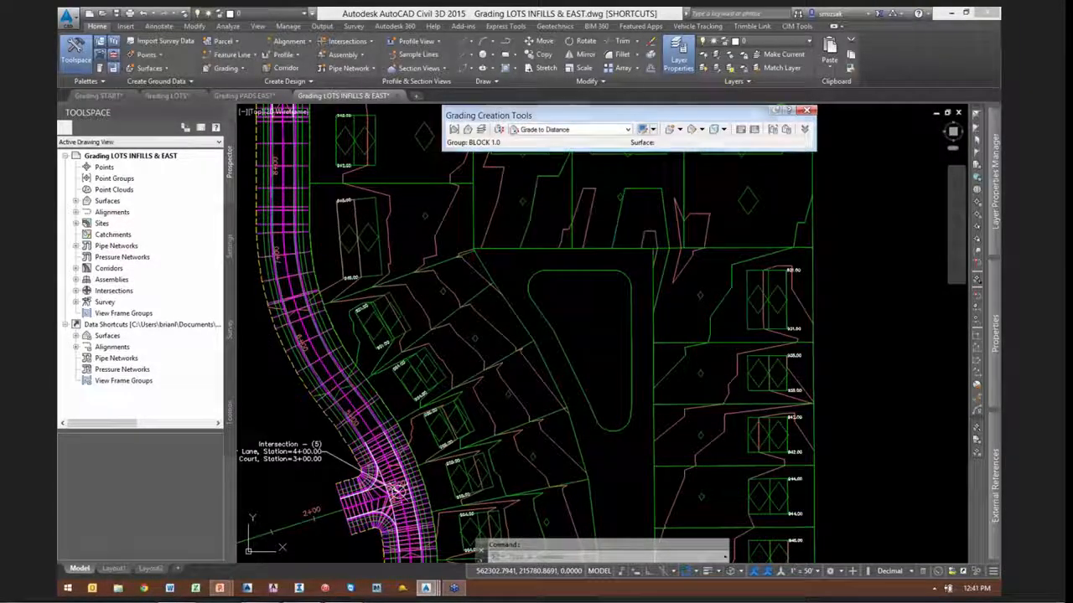
scroll(614, 277, up, 5)
scroll(592, 352, down, 2)
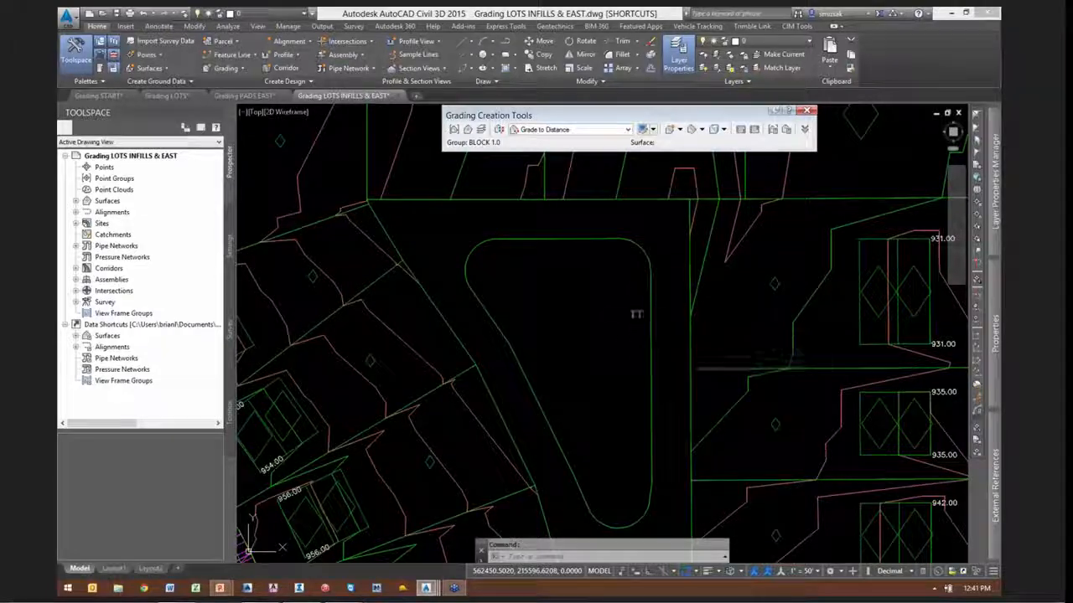
click(669, 129)
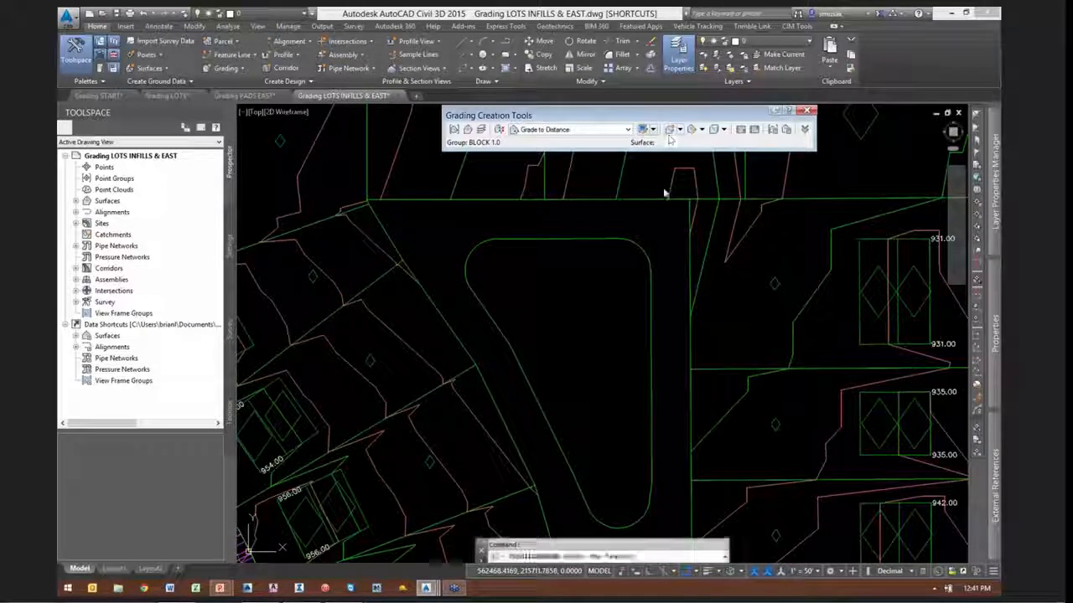
click(625, 240)
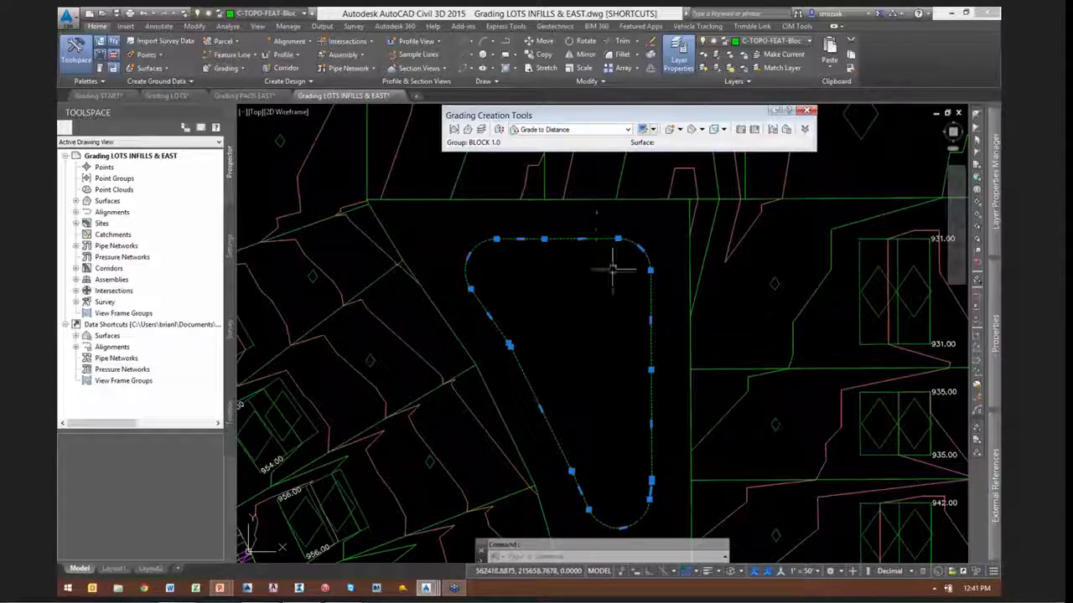
key(Escape)
Check the elevations along the central area's boundary feature line with Quick Elevation Edit
click(639, 200)
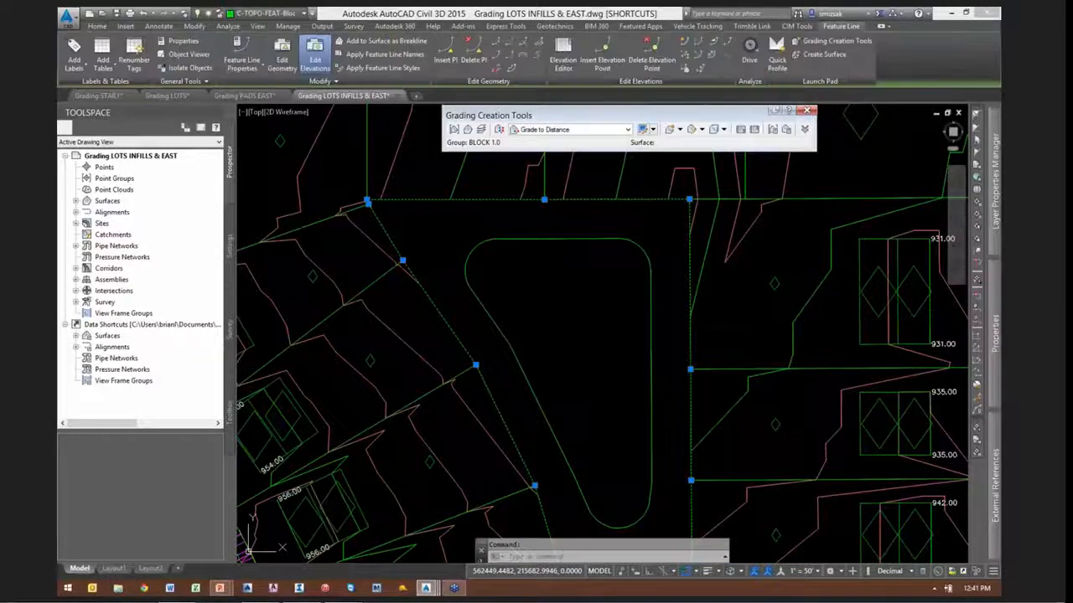
click(684, 67)
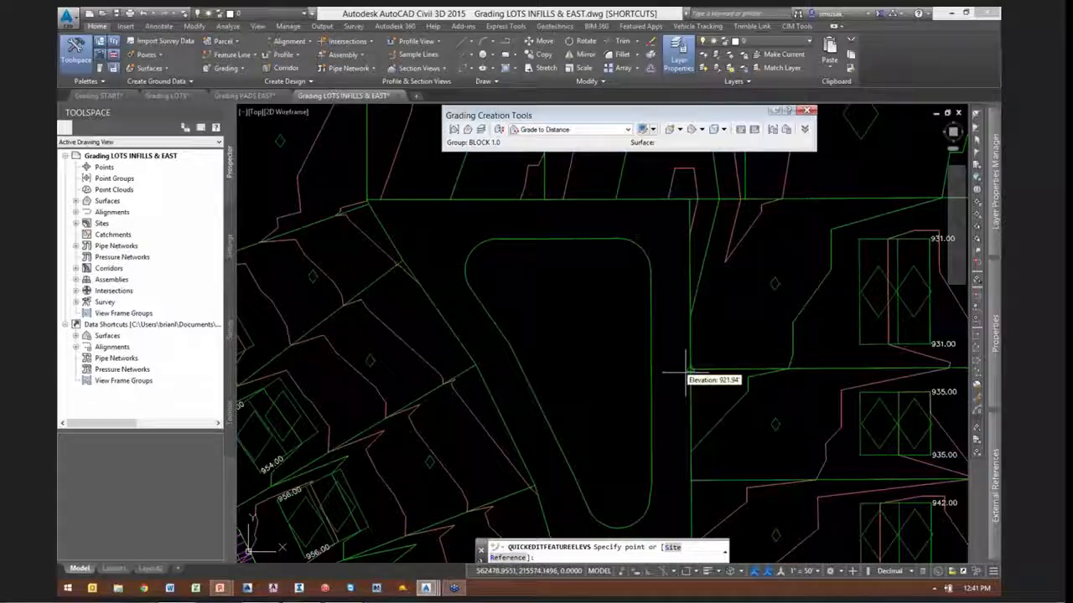
key(Escape)
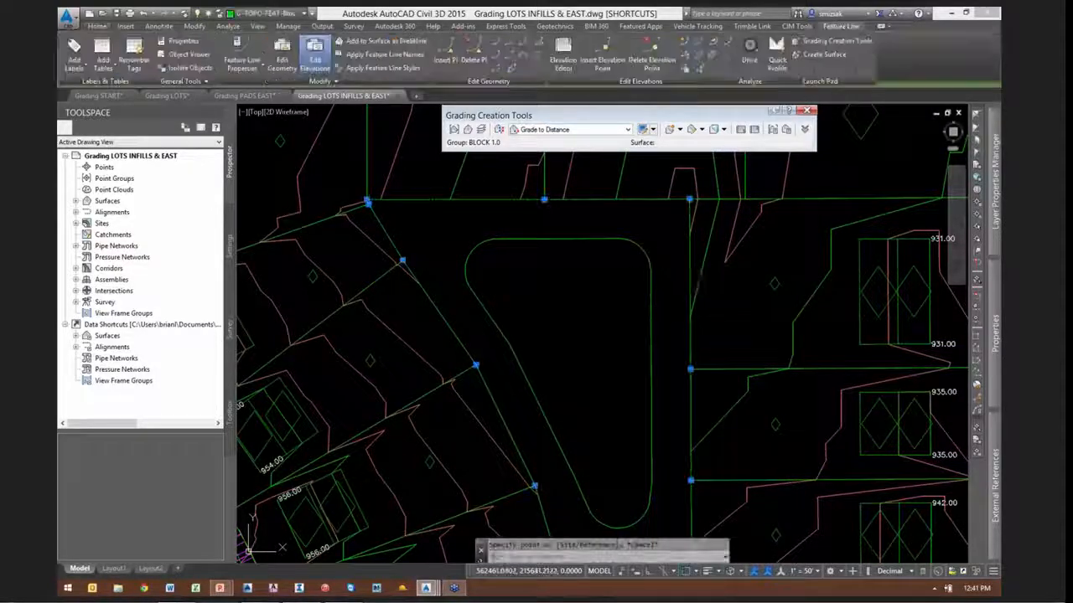
key(Escape)
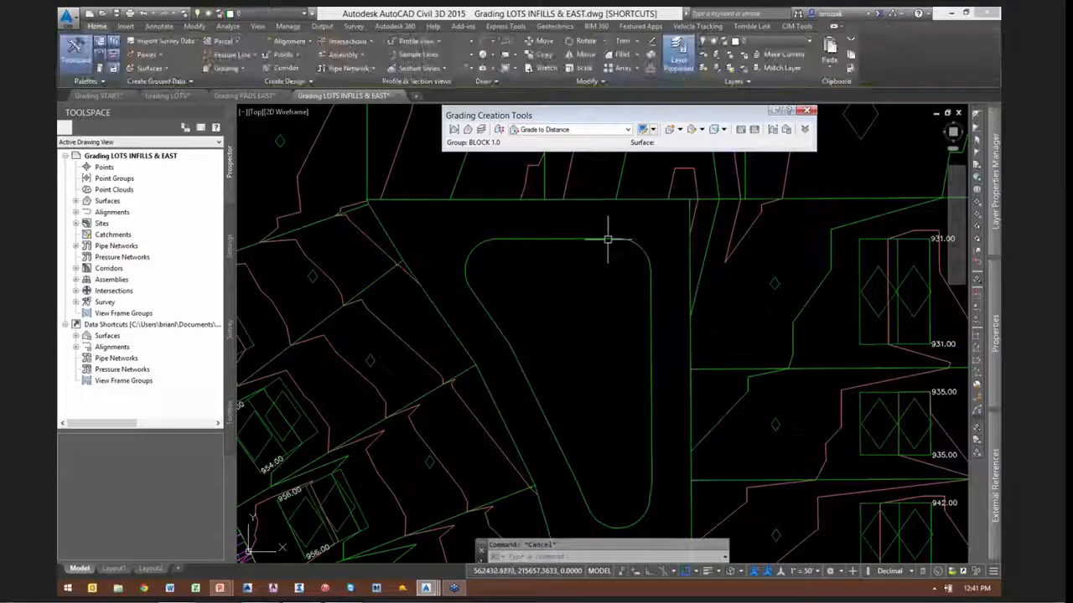
Convert the rounded inner outline to a feature line in site Block 1 with a constant elevation of 928
click(231, 55)
click(257, 99)
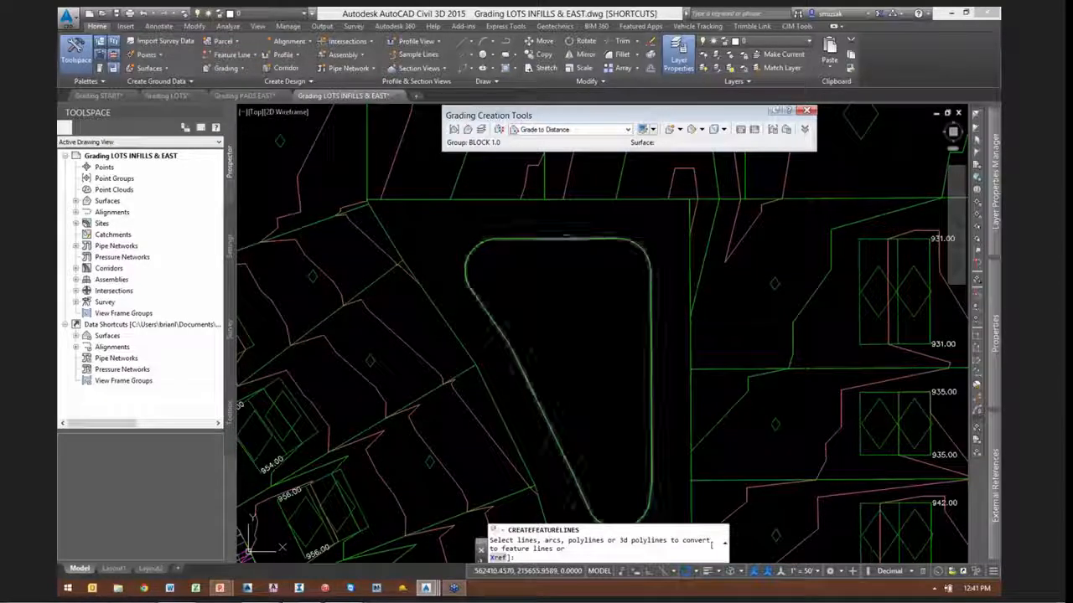
click(575, 242)
key(Return)
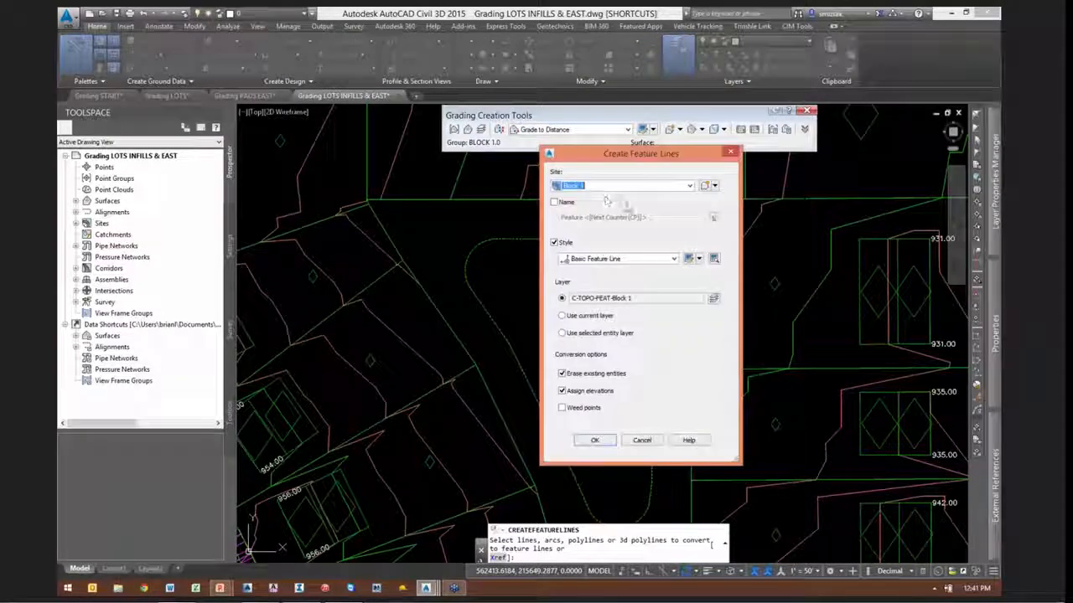
click(597, 440)
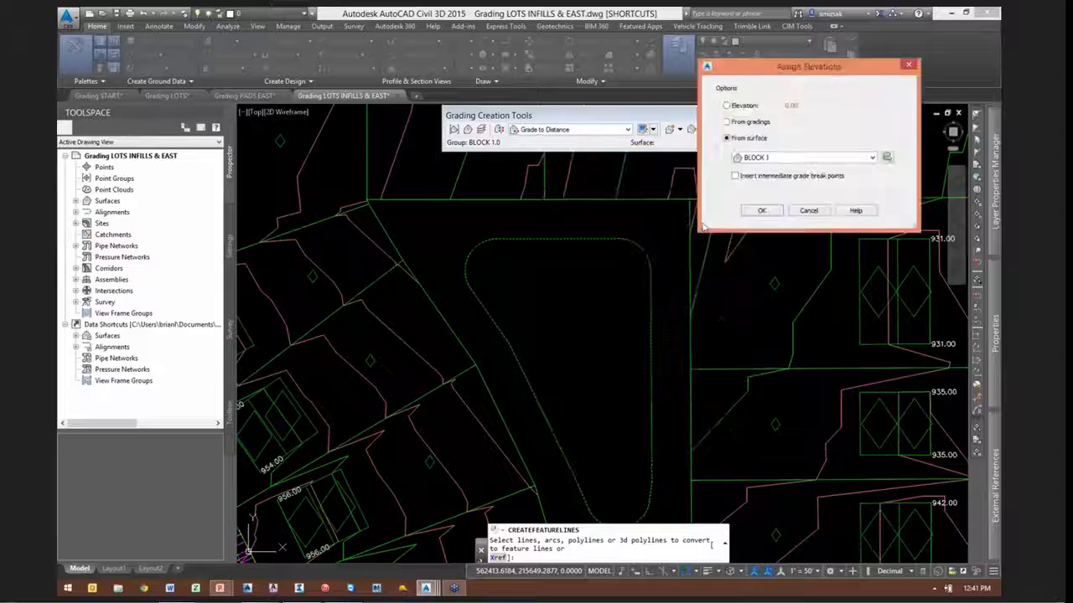
click(726, 106)
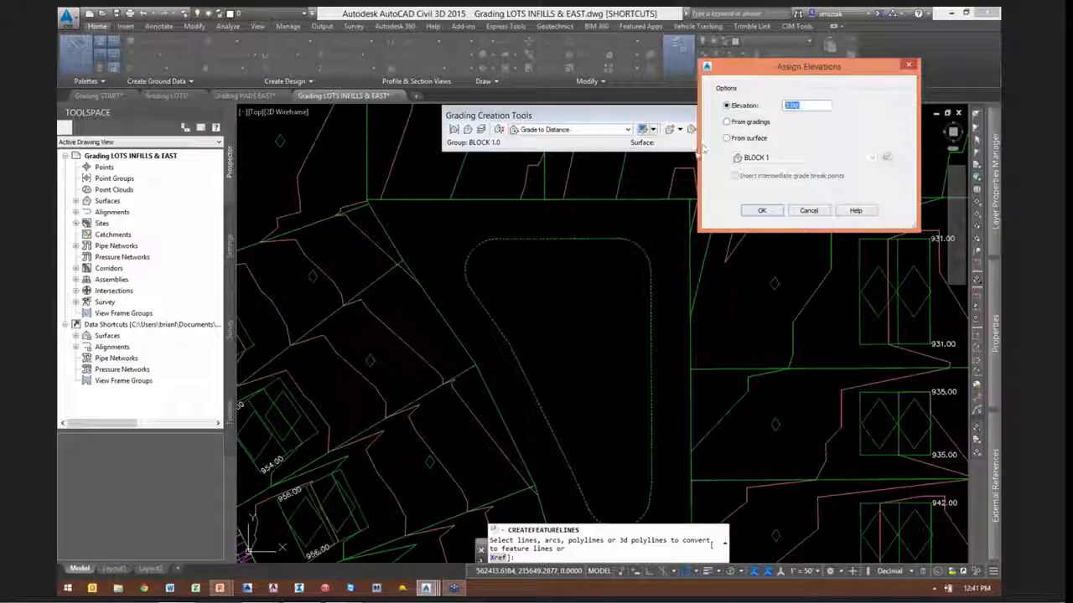
text(93)
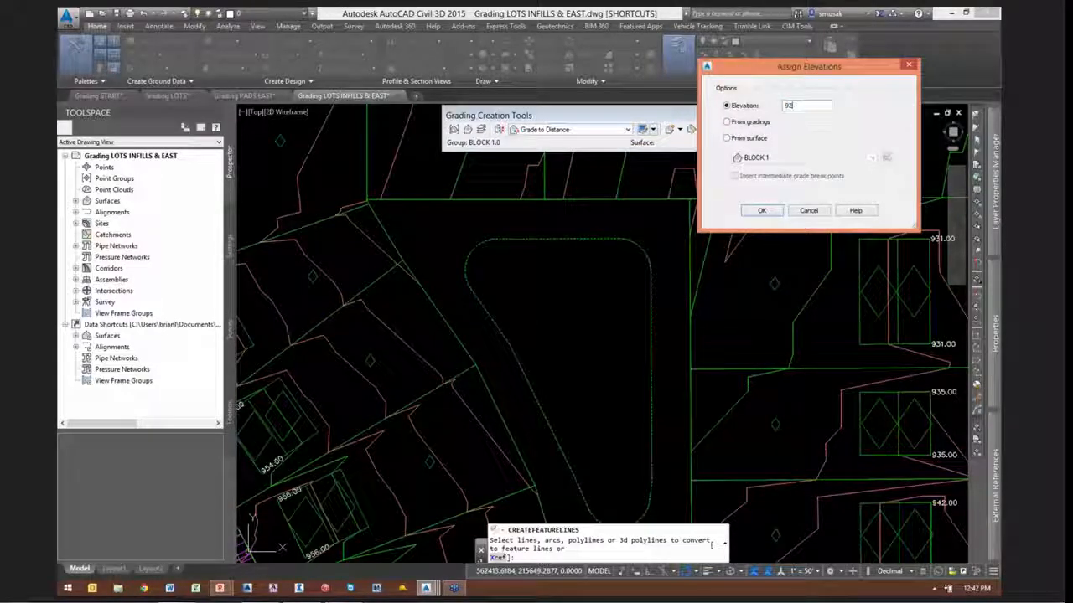
text(8)
key(Return)
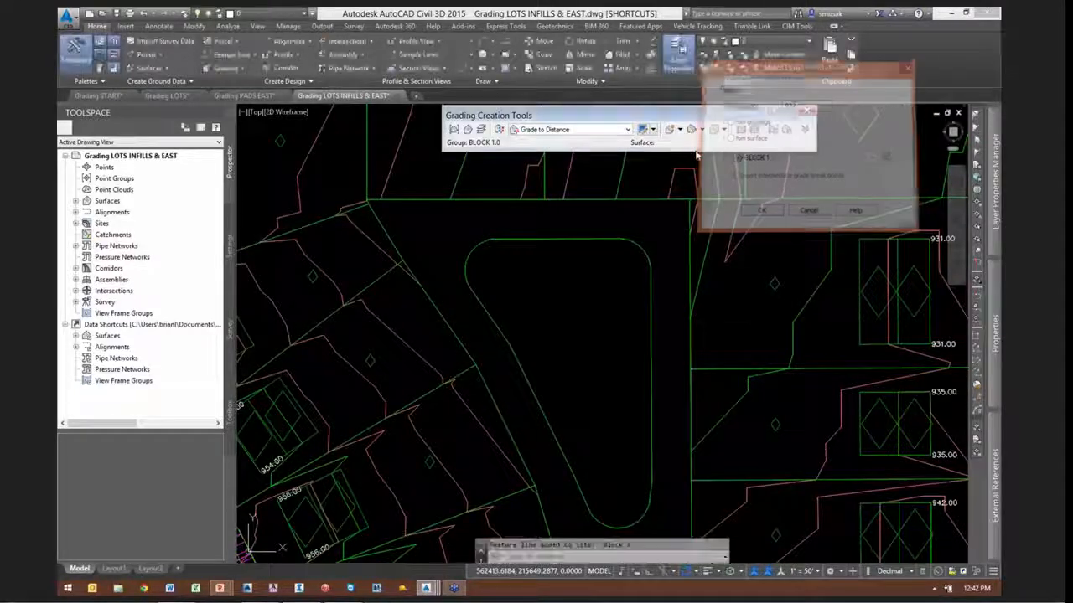
Grade inward from the entire rounded feature line for a distance of 20 ft at a slope of -3:1
click(670, 130)
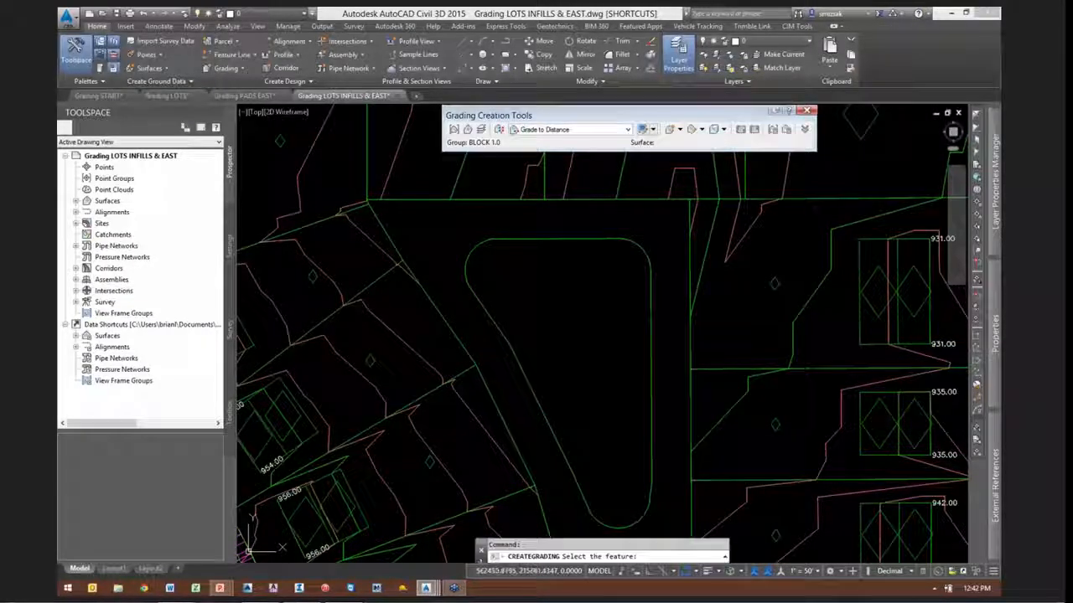
click(600, 240)
click(589, 280)
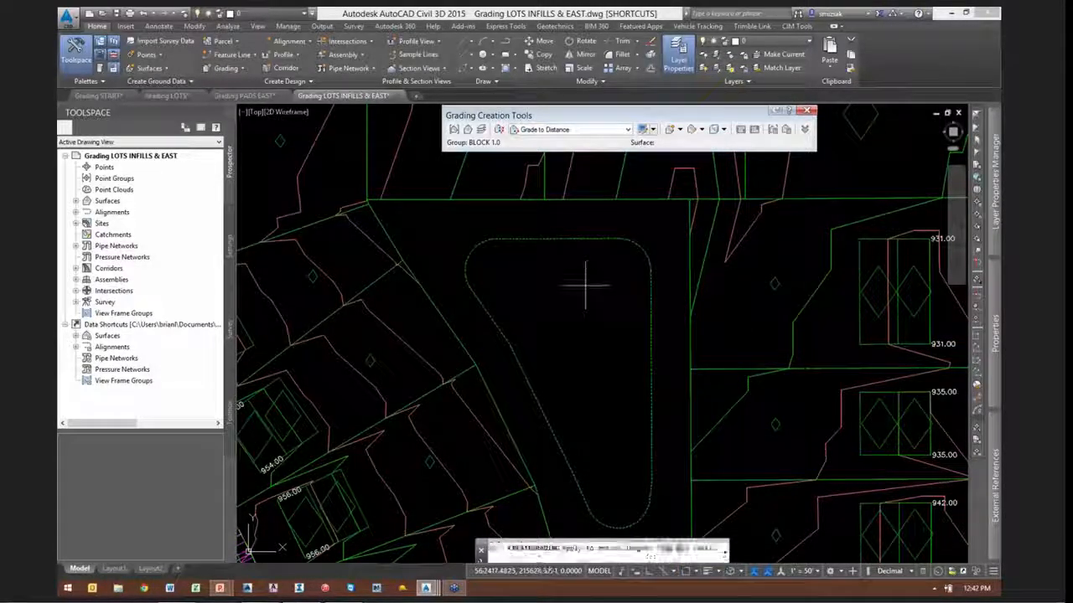
key(Return)
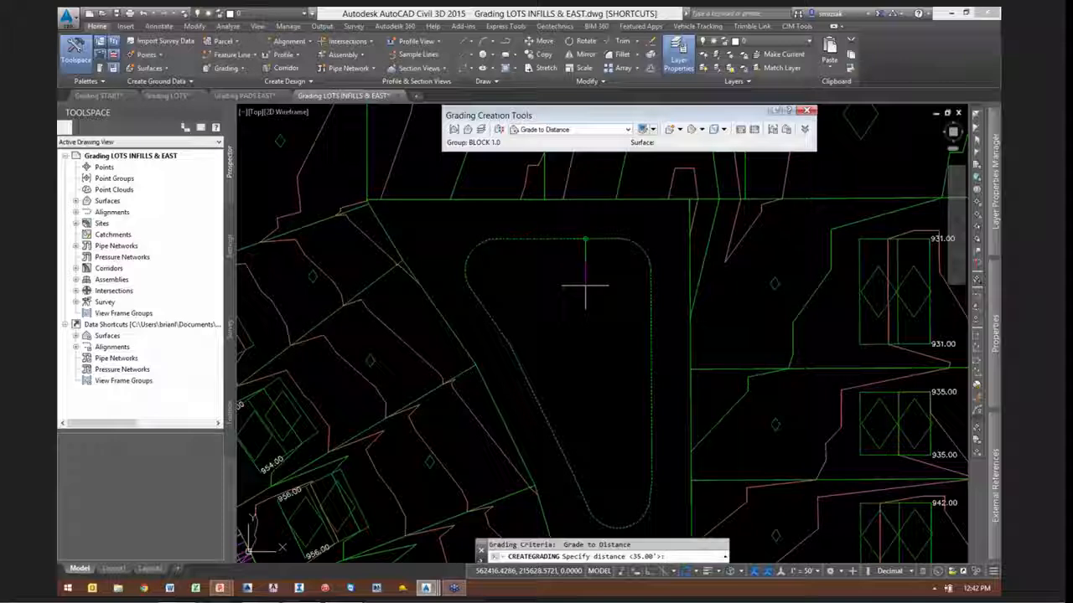
text(20)
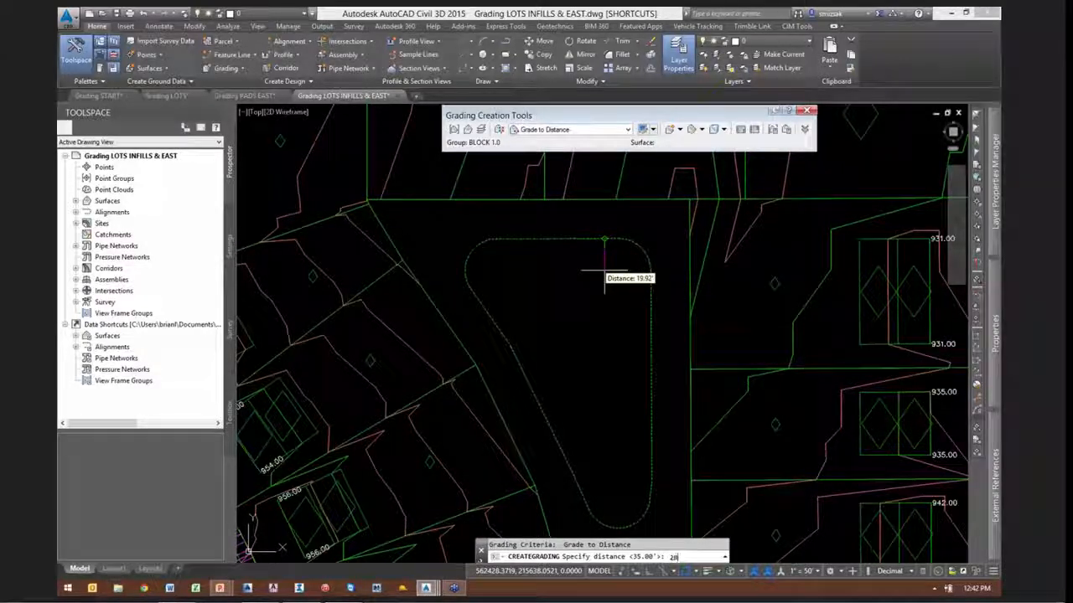
key(Return)
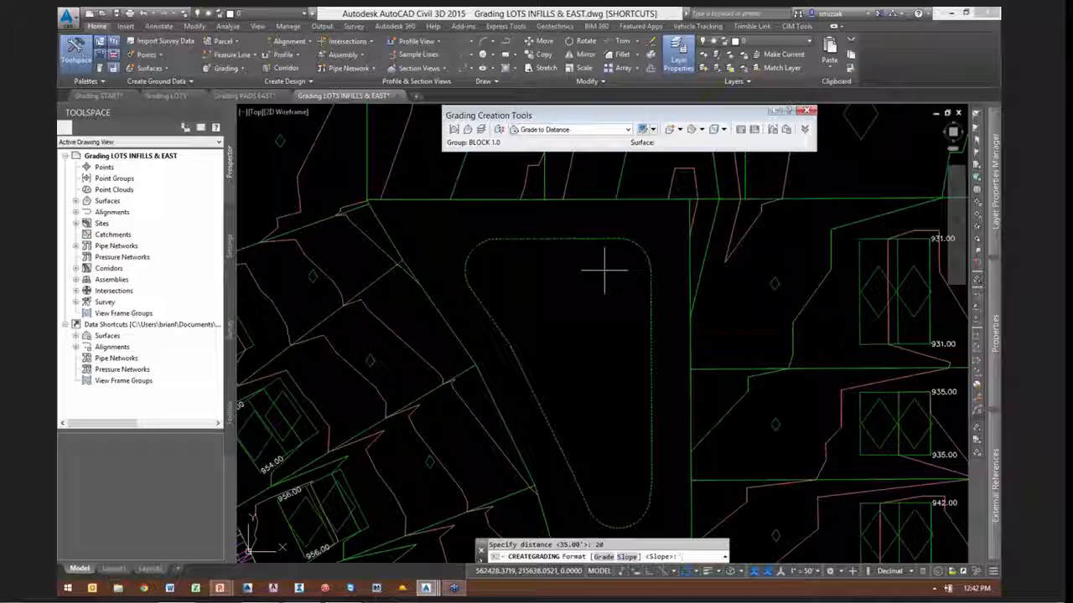
key(Return)
text(-3)
key(Return)
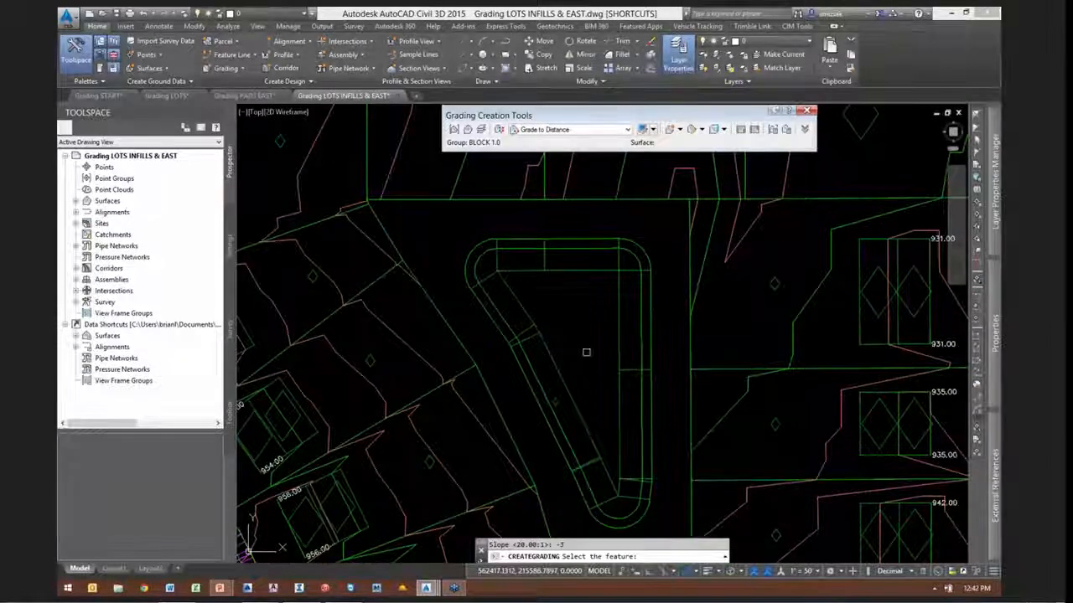
Grade inward along the entire inner edge of the first slope for 3 ft at a -10:1 slope
scroll(585, 352, up, 1)
middle_drag(586, 352, 587, 321)
scroll(587, 320, down, 1)
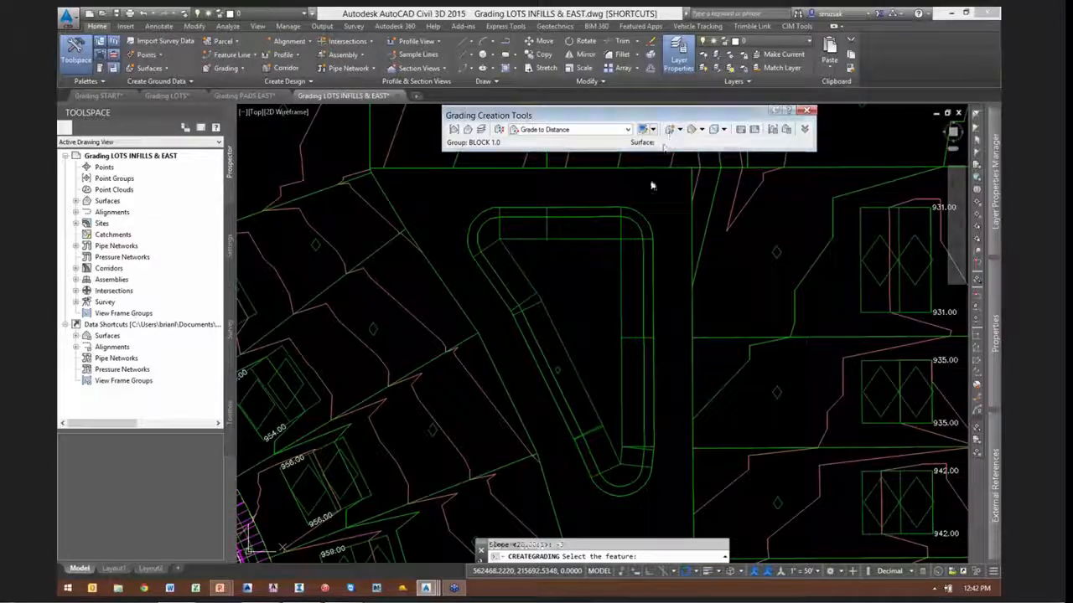
click(595, 241)
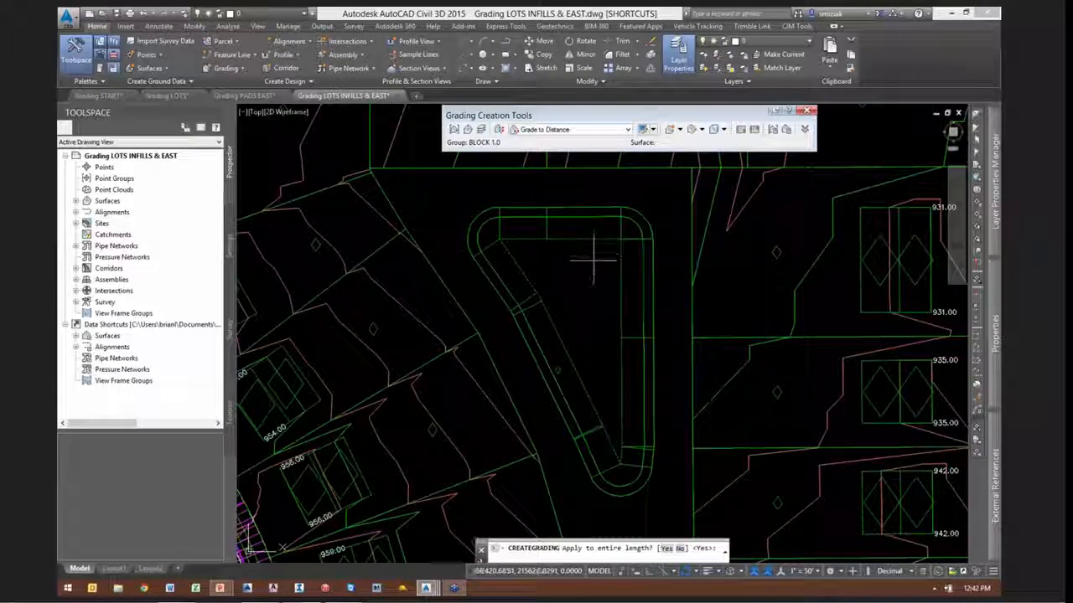
key(Return)
key(Return)
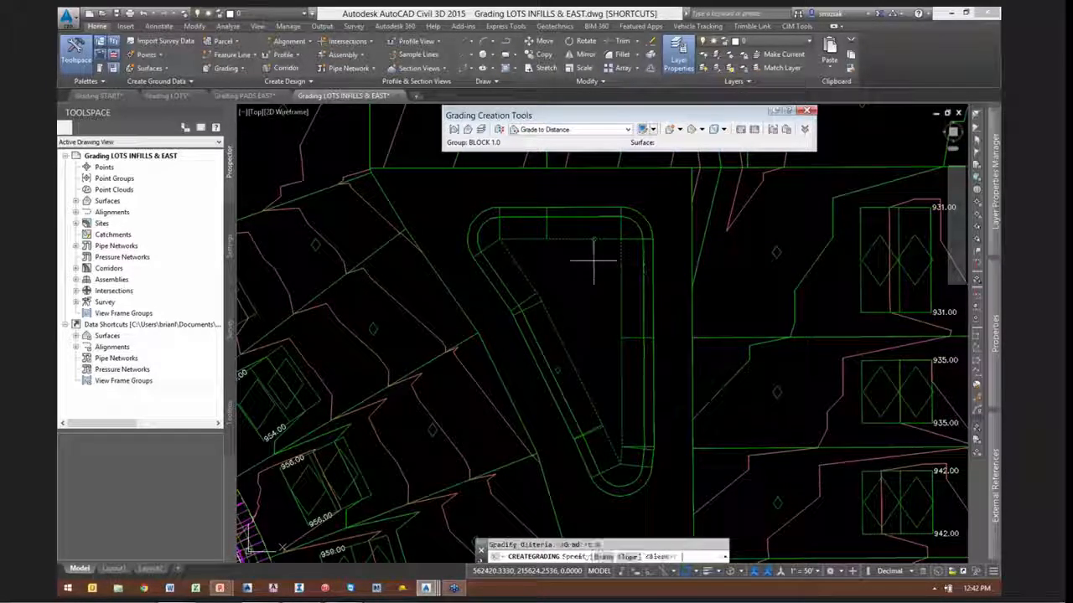
key(Return)
text(-10)
key(Return)
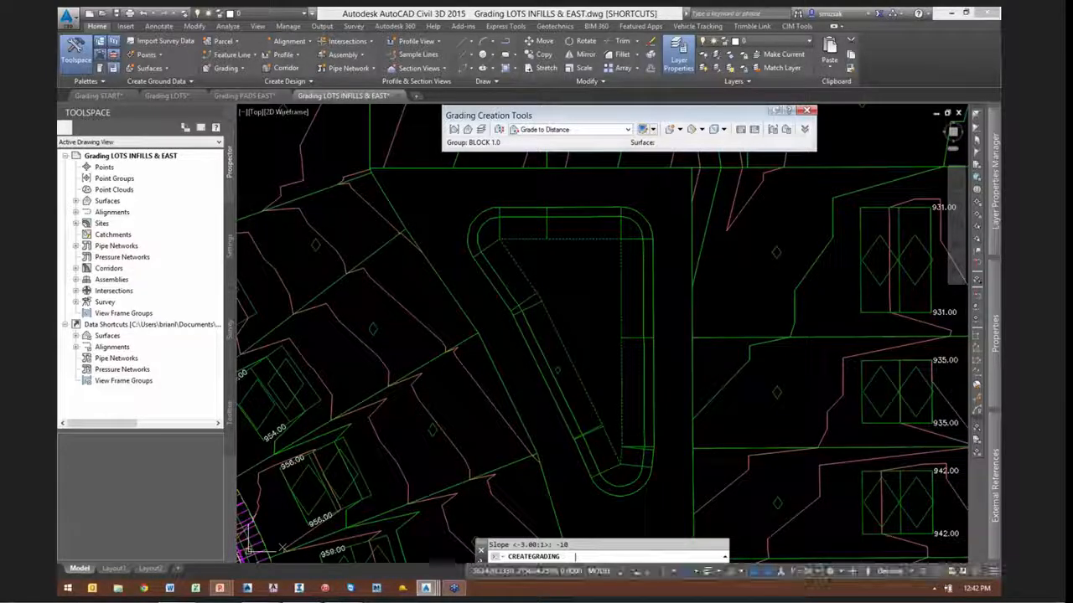
Grade inward along the entire inner edge of the 3 ft bench for 25 ft at a -3:1 slope
click(602, 243)
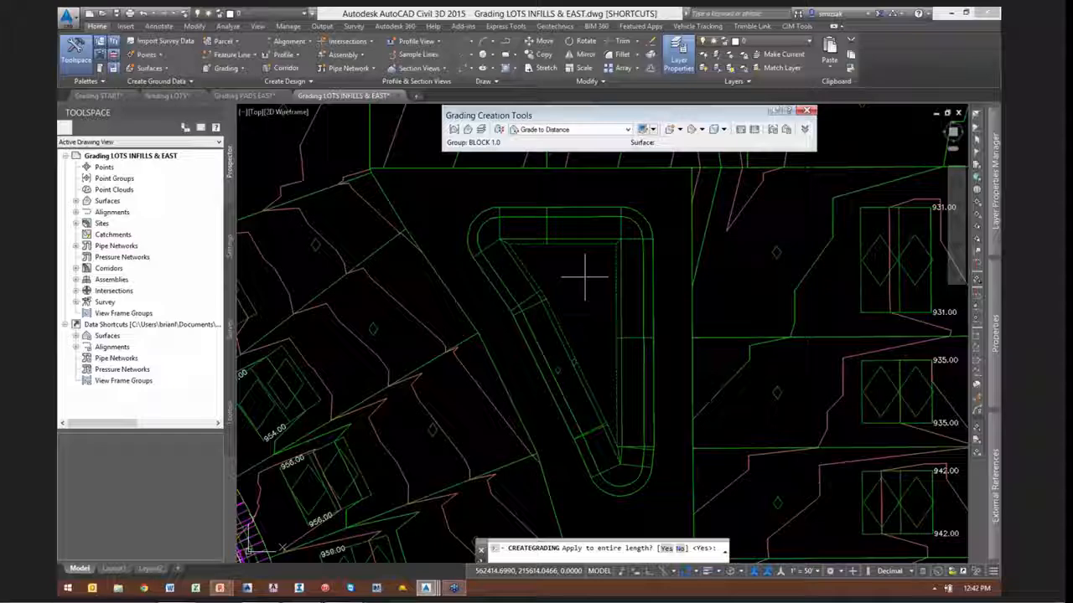
key(Return)
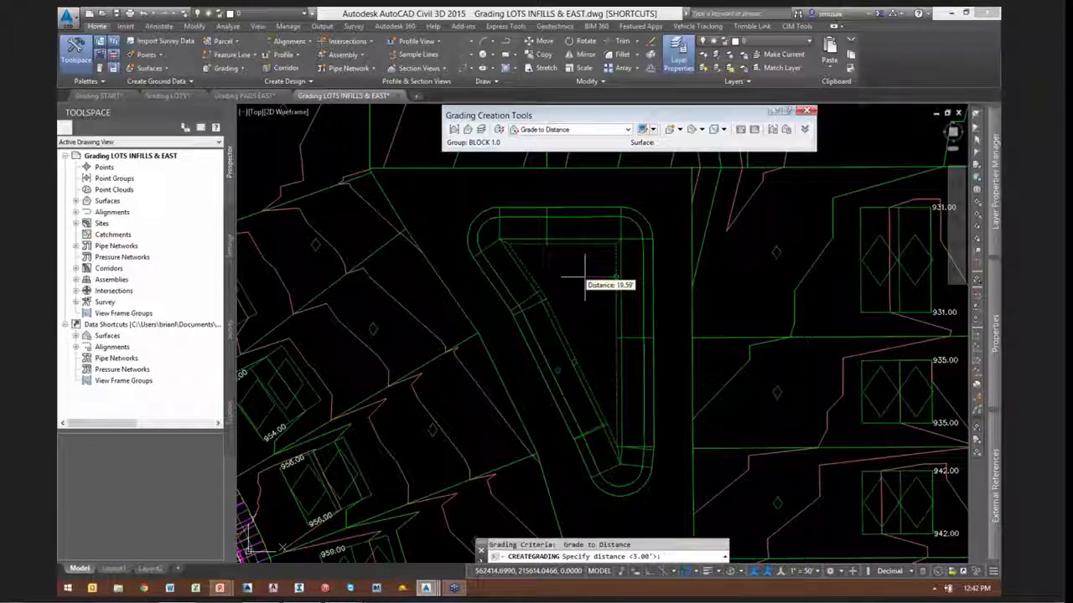
text(25)
key(Return)
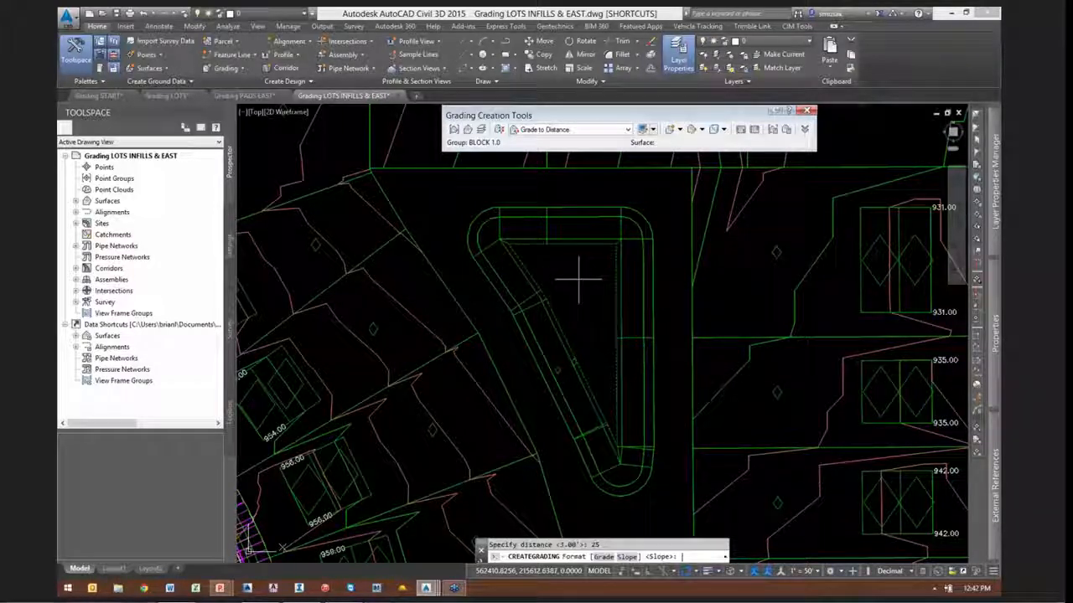
key(Return)
text(-3)
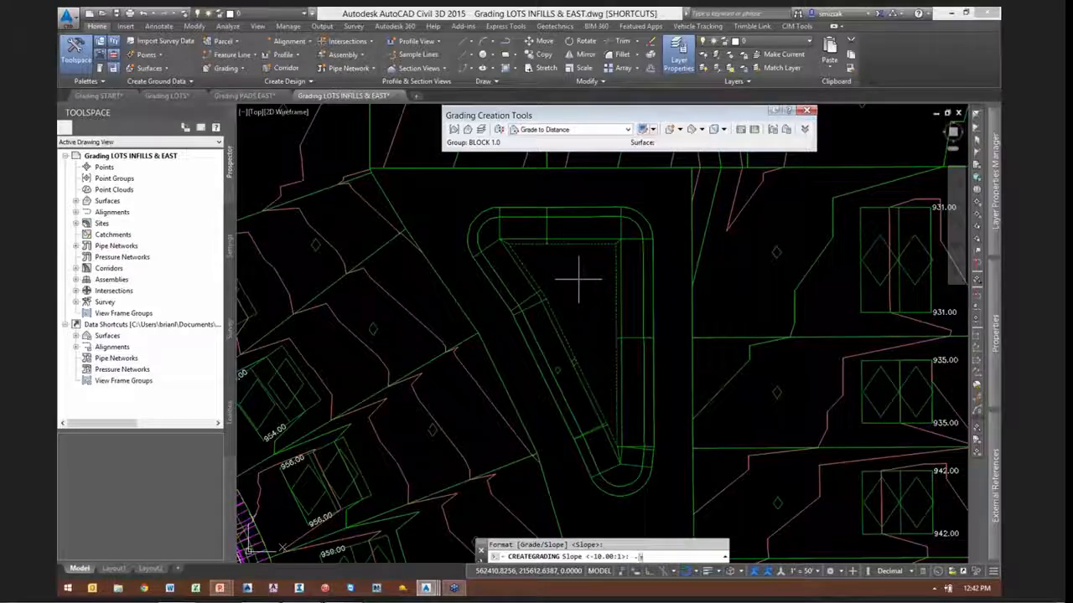
key(Return)
key(Escape)
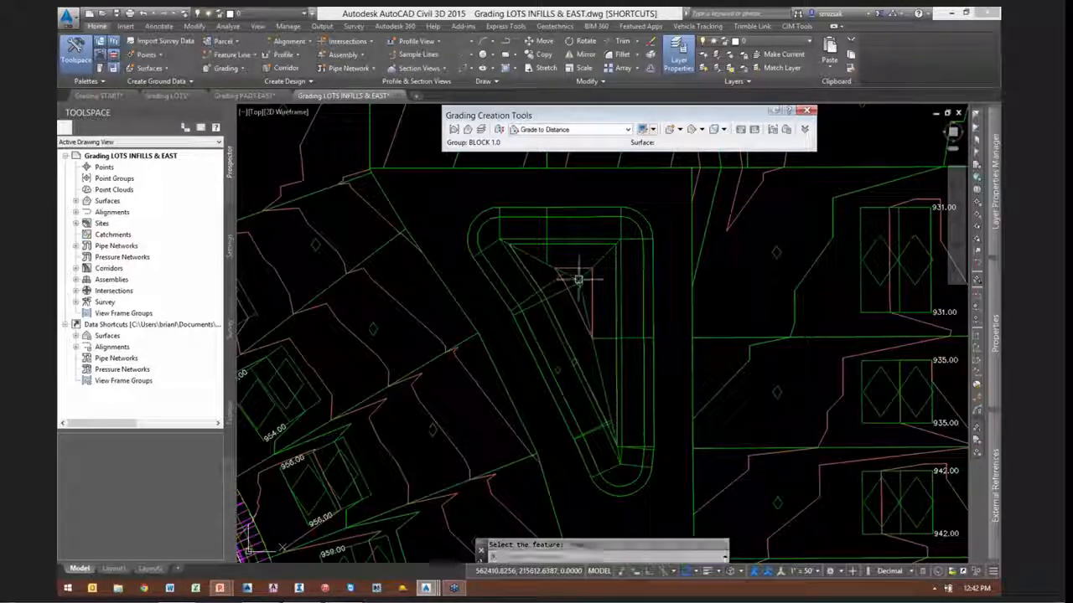
Examine the BLOCK 1.0 surface in the Object Viewer as a shaded 3D model, checking the stepped slopes and the ungraded central gap
click(617, 260)
right_click(617, 261)
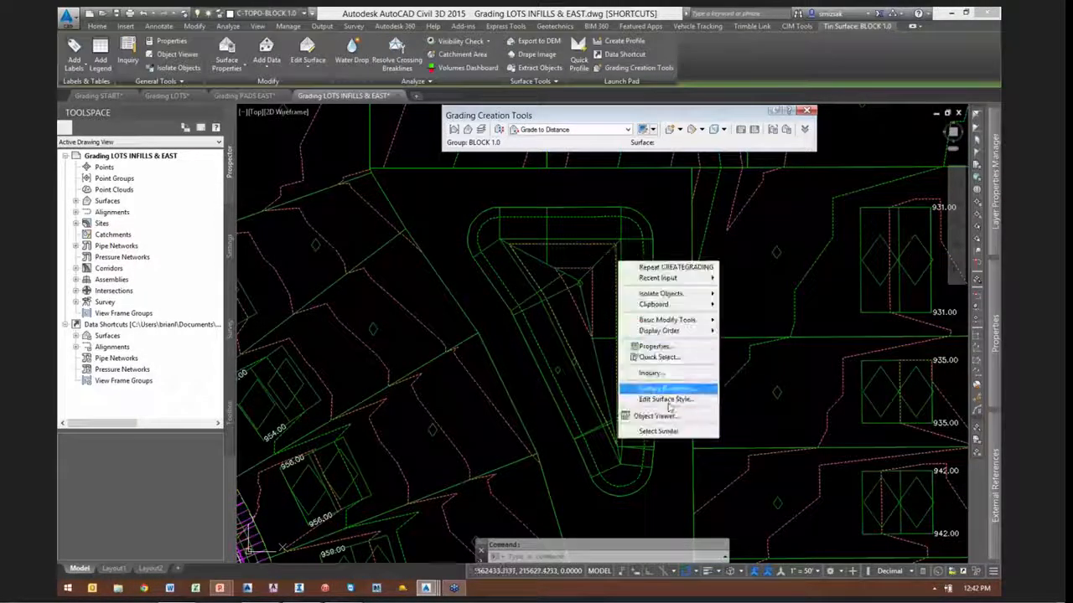
click(660, 417)
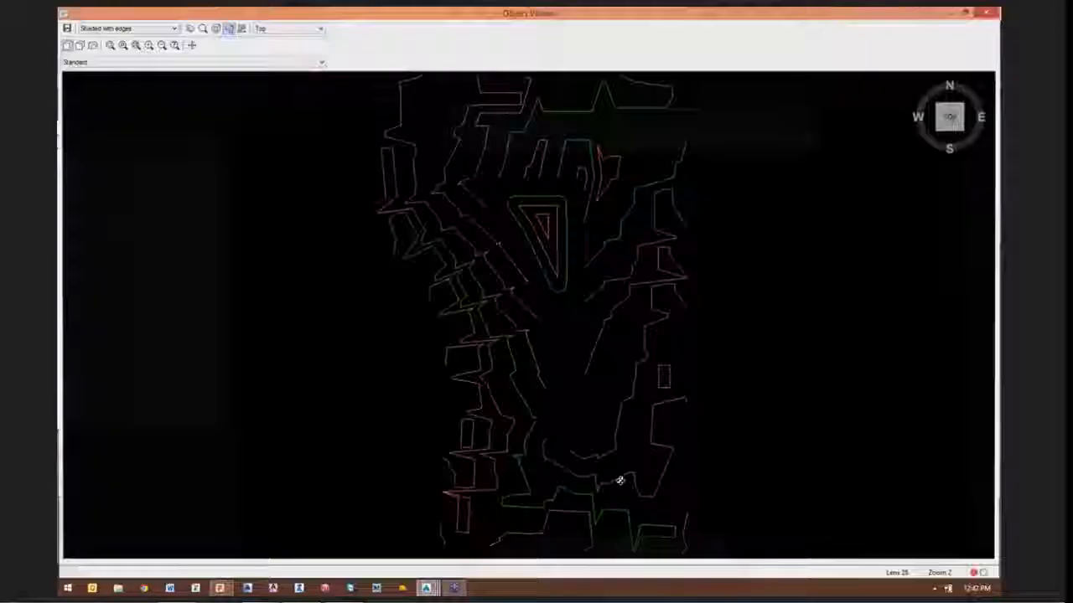
mouse_move(620, 480)
mouse_down()
mouse_move(548, 394)
mouse_move(515, 315)
mouse_move(586, 341)
mouse_up()
scroll(586, 341, up, 5)
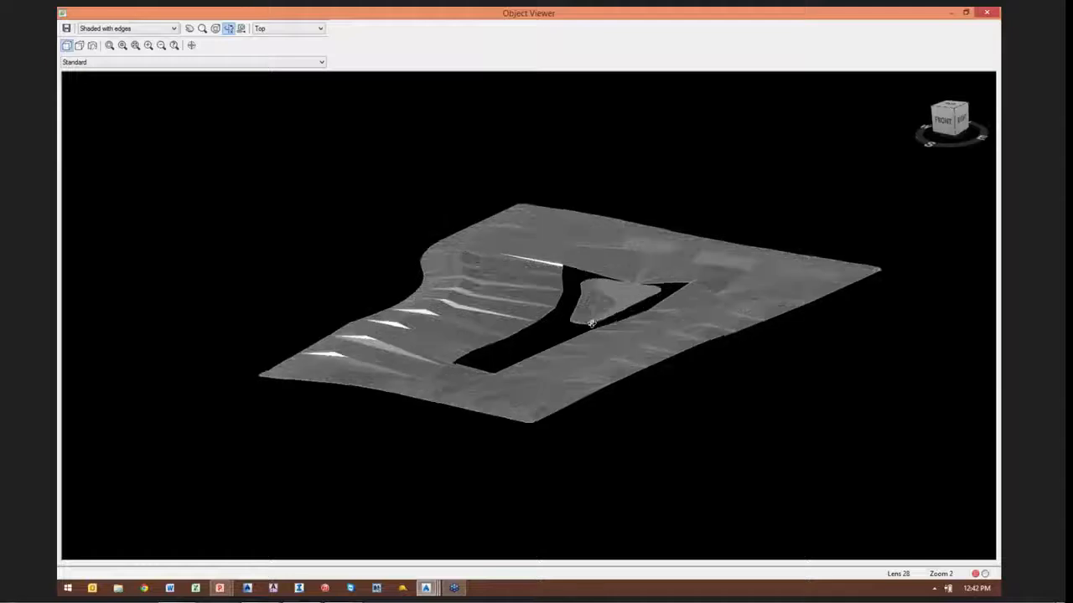
scroll(632, 324, down, 5)
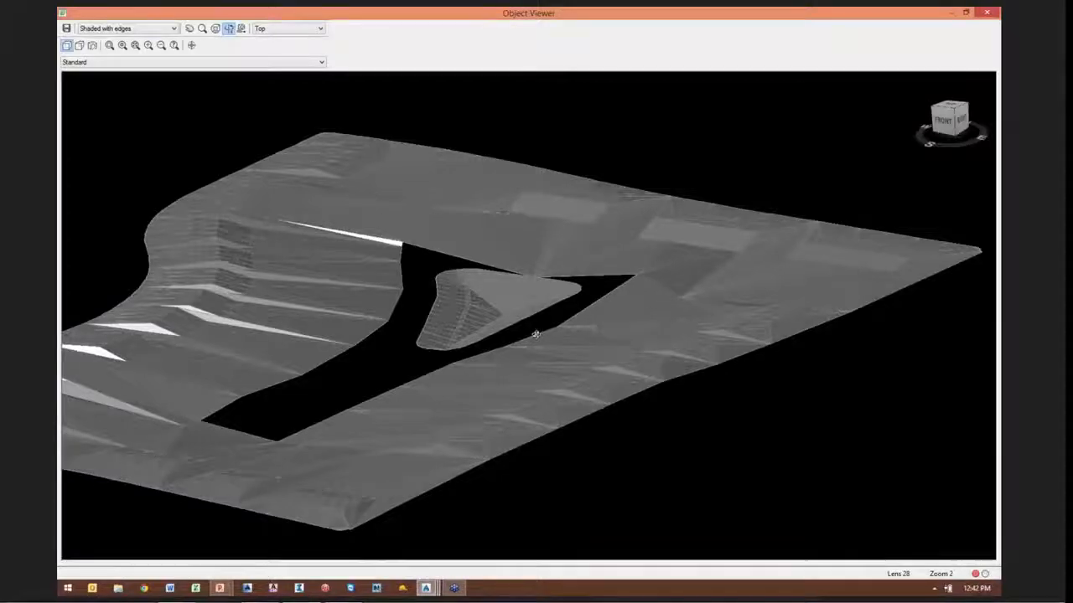
scroll(535, 335, up, 4)
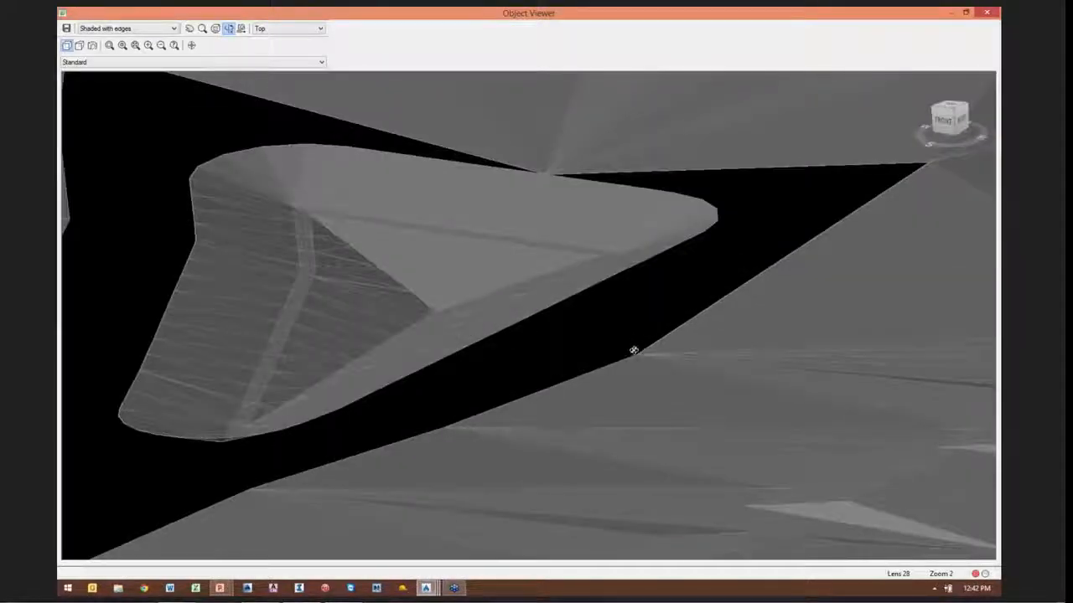
scroll(633, 350, down, 1)
middle_drag(434, 307, 623, 223)
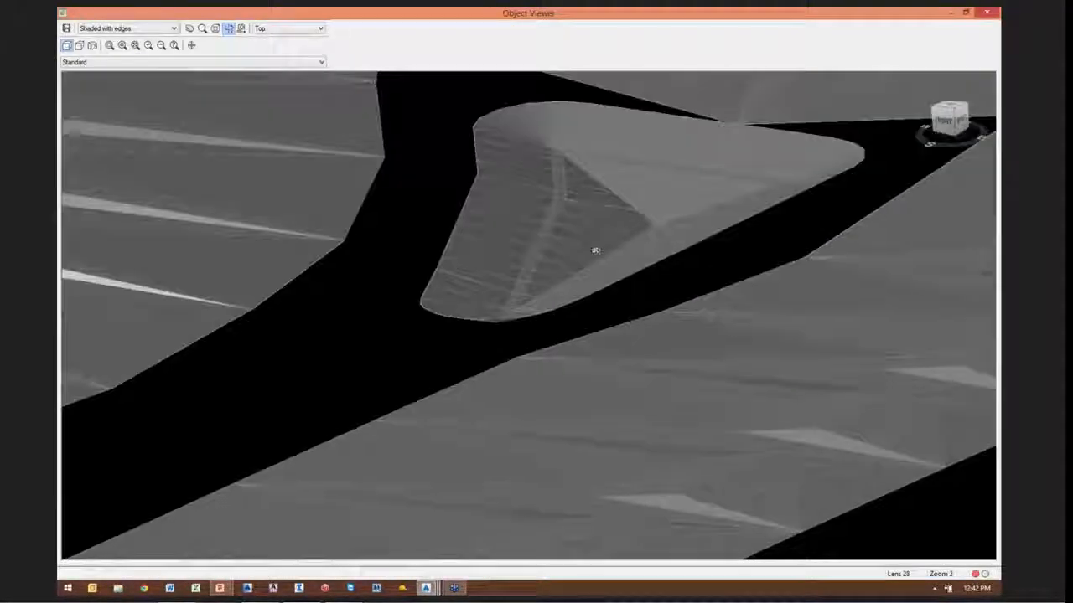
scroll(587, 263, down, 1)
scroll(353, 408, up, 1)
middle_drag(450, 357, 571, 306)
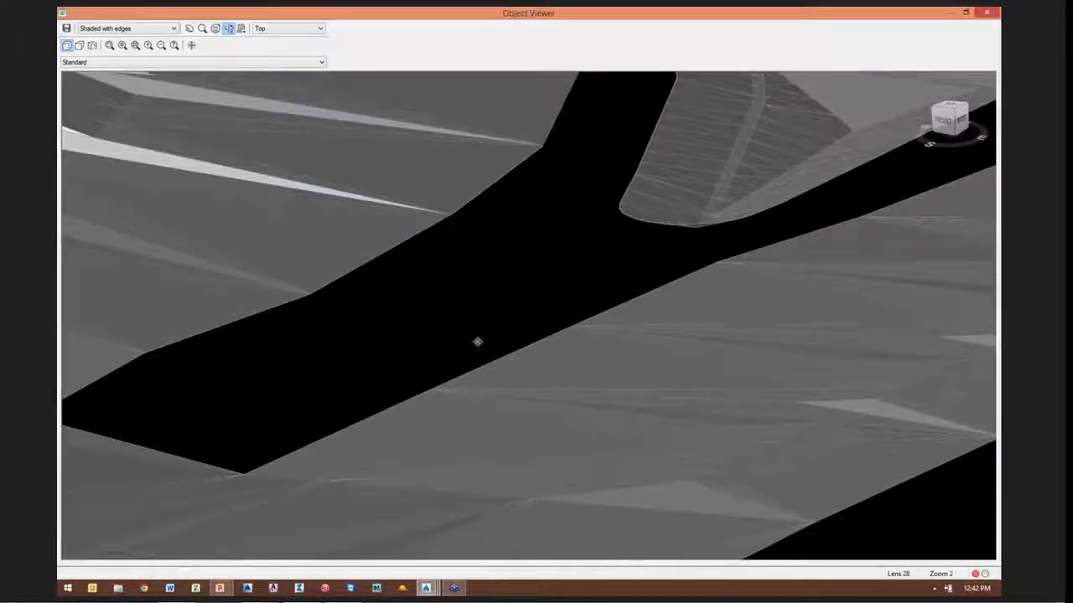
drag(299, 317, 308, 322)
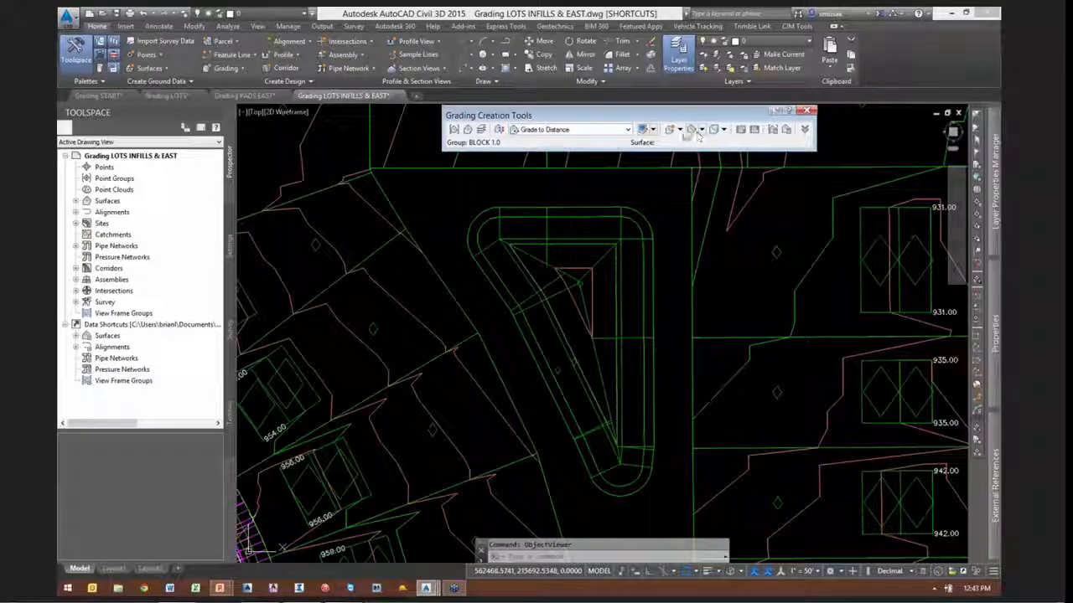
Create a grading infill in the open central area between the rounded feature line and the surrounding lots
click(700, 130)
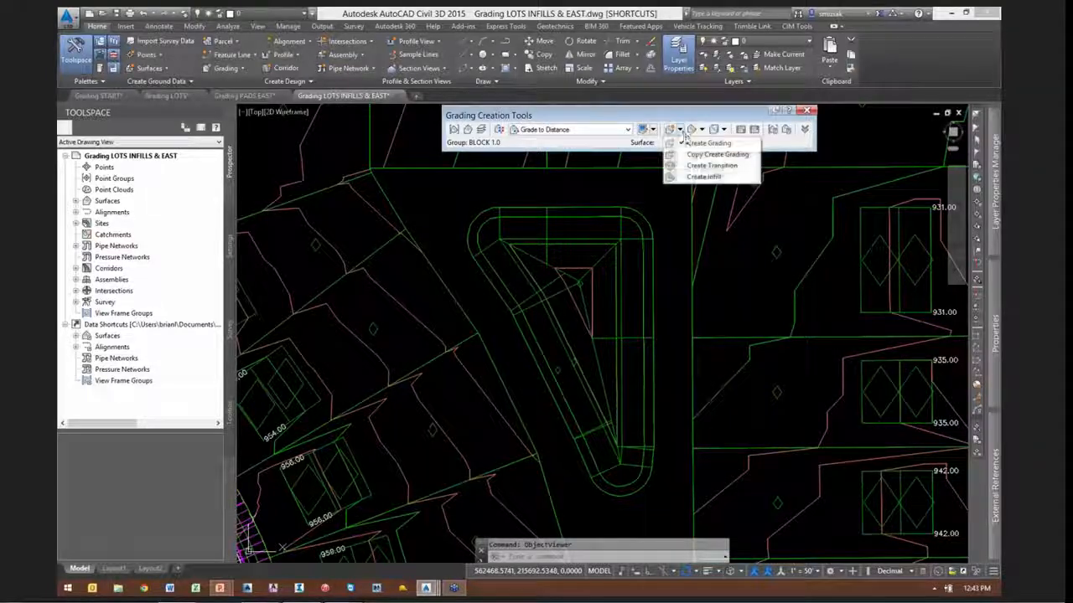
click(703, 176)
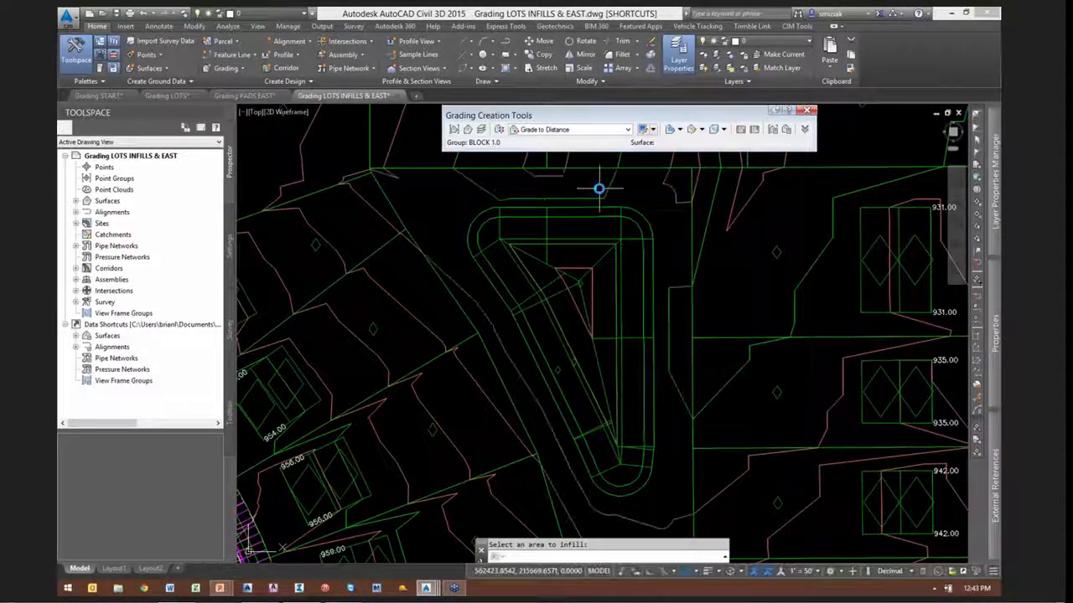
scroll(598, 309, down, 1)
scroll(598, 308, down, 3)
scroll(610, 350, up, 3)
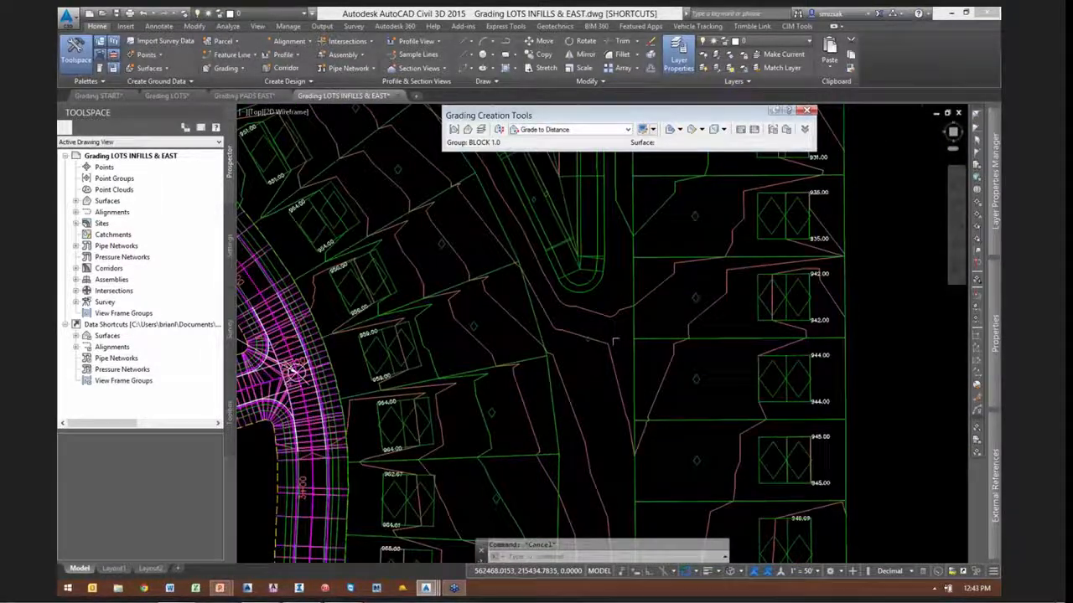
Draw a straight polyline from the nearest point on the rounded outline's southern end down the middle of the narrow central strip
scroll(591, 321, up, 2)
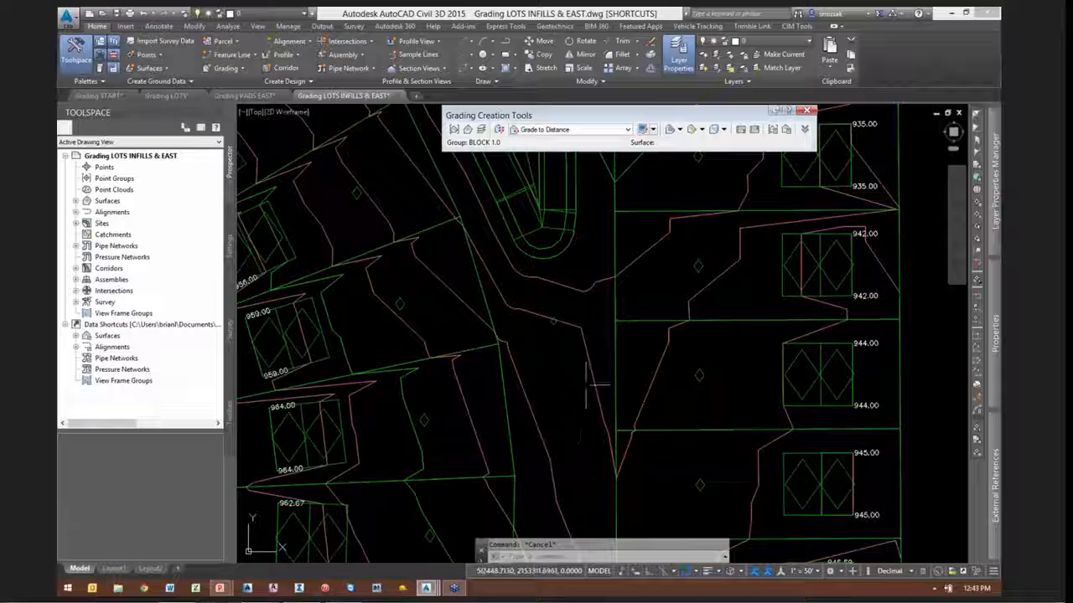
mouse_move(570, 352)
middle_down()
mouse_move(606, 403)
mouse_move(606, 364)
mouse_move(618, 407)
mouse_move(634, 302)
middle_up()
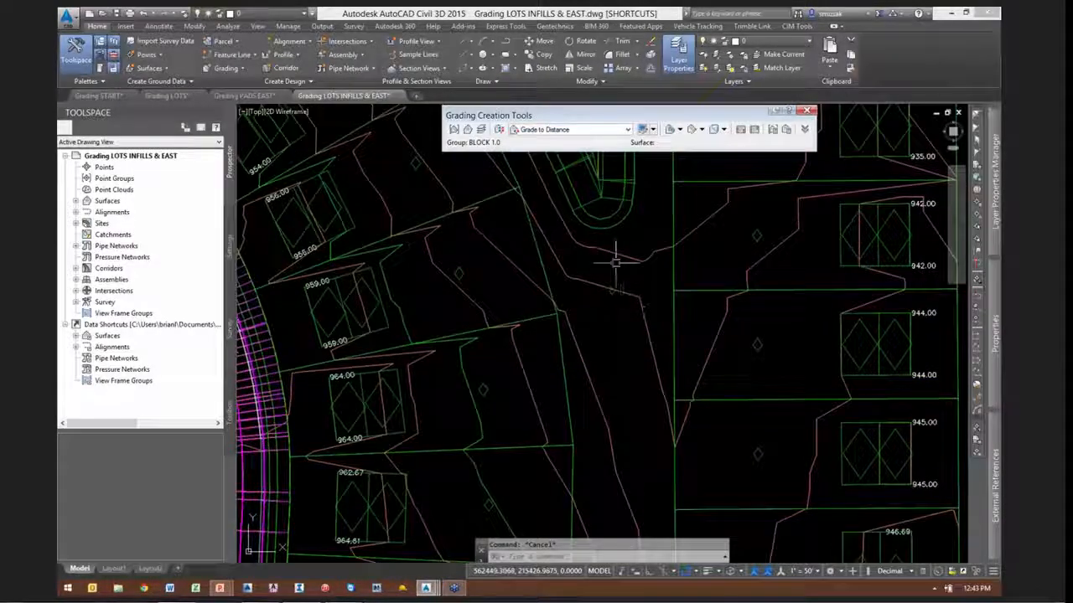
middle_drag(615, 244, 615, 252)
scroll(591, 315, up, 3)
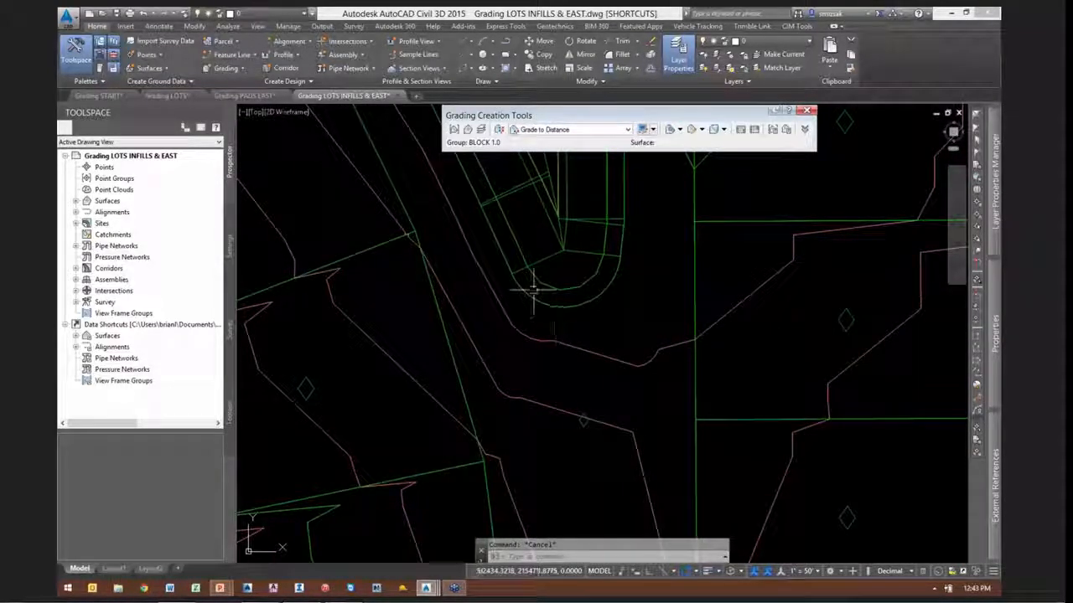
text(pl)
key(Return)
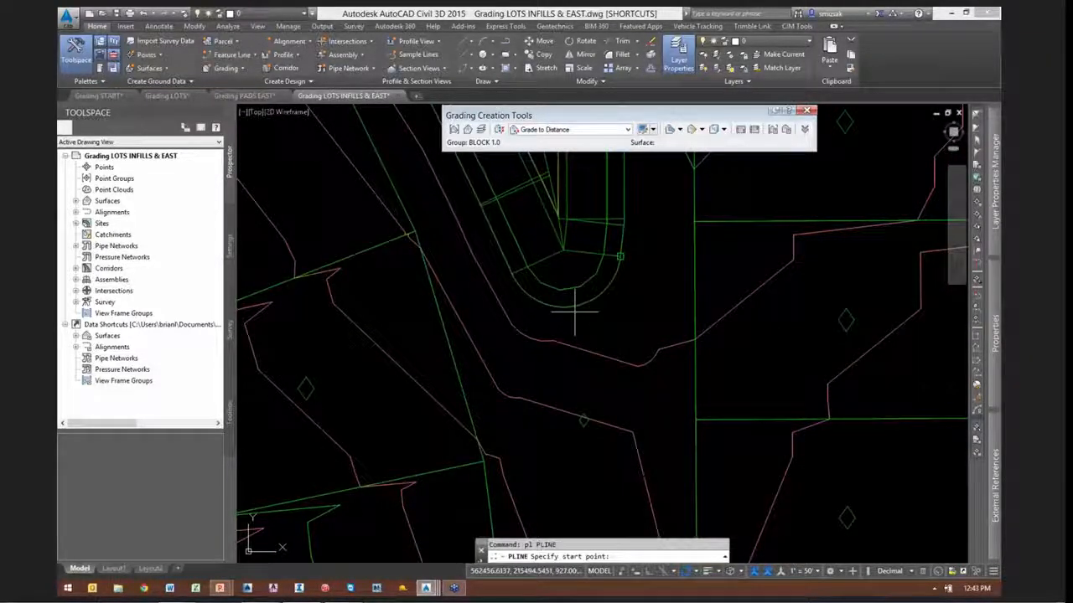
scroll(575, 312, up, 1)
shift+right_click(609, 311)
click(645, 528)
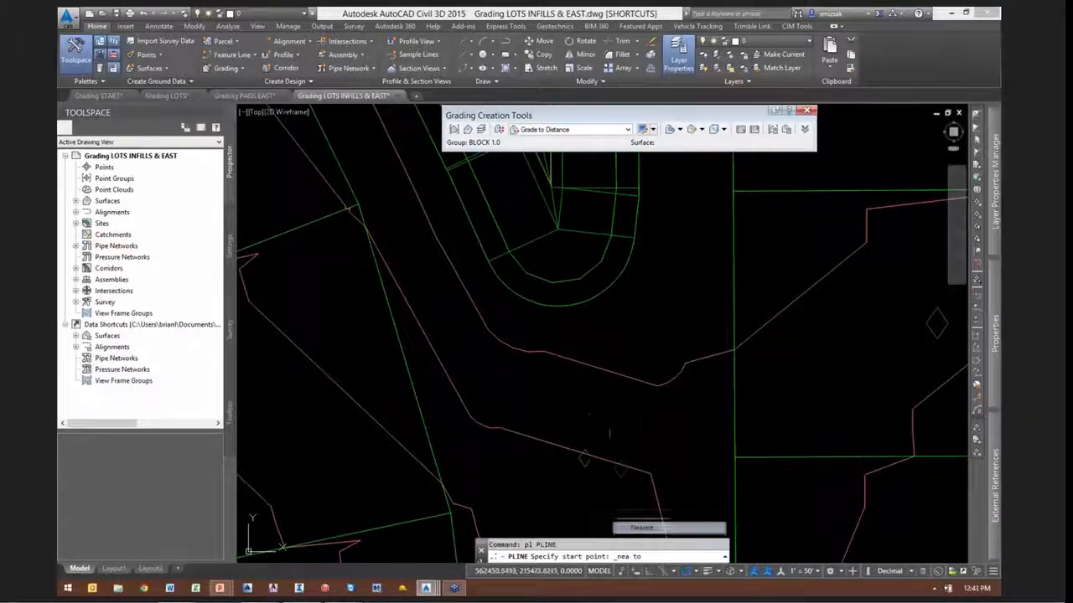
click(596, 311)
scroll(604, 410, down, 1)
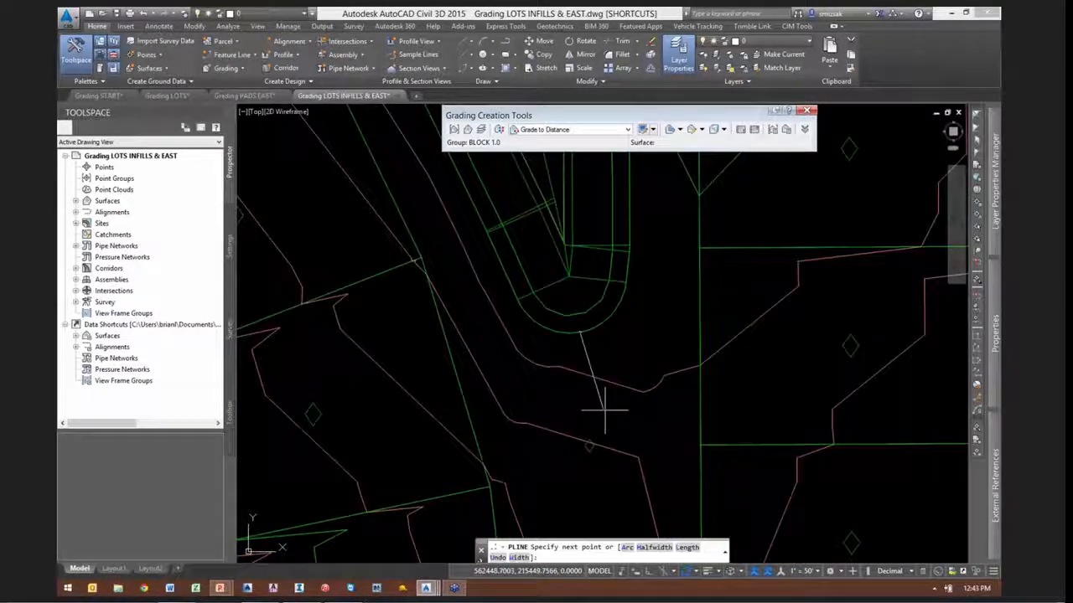
scroll(586, 352, down, 3)
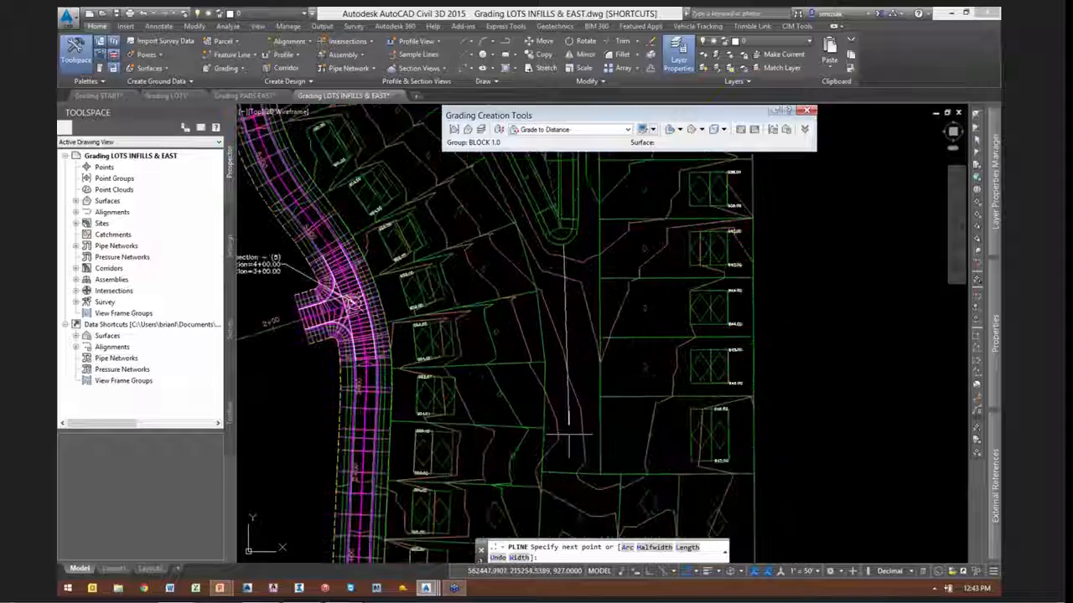
key(F3)
scroll(578, 410, up, 3)
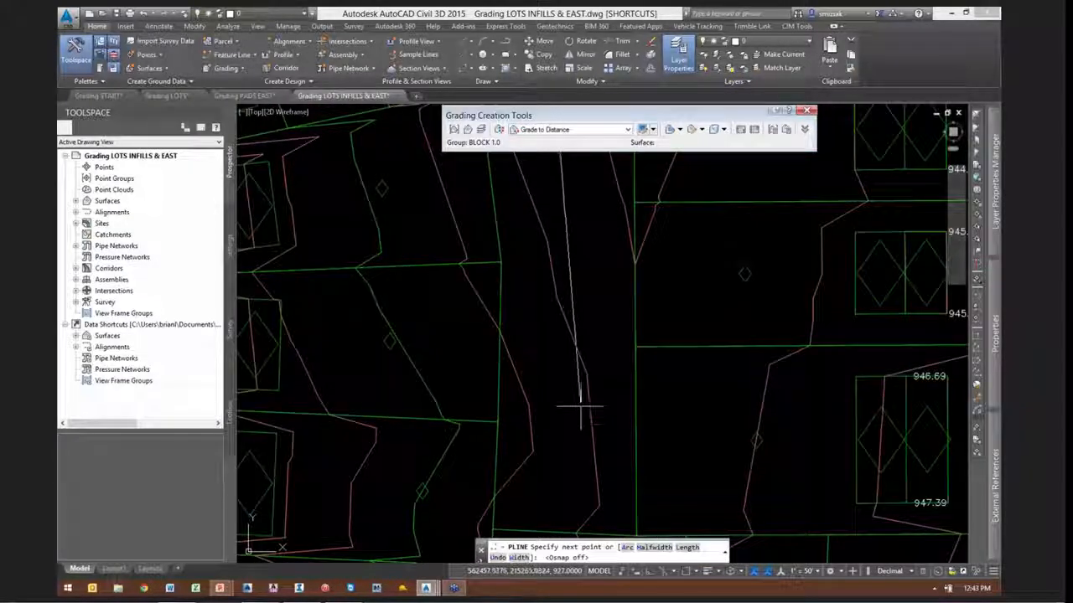
key(Return)
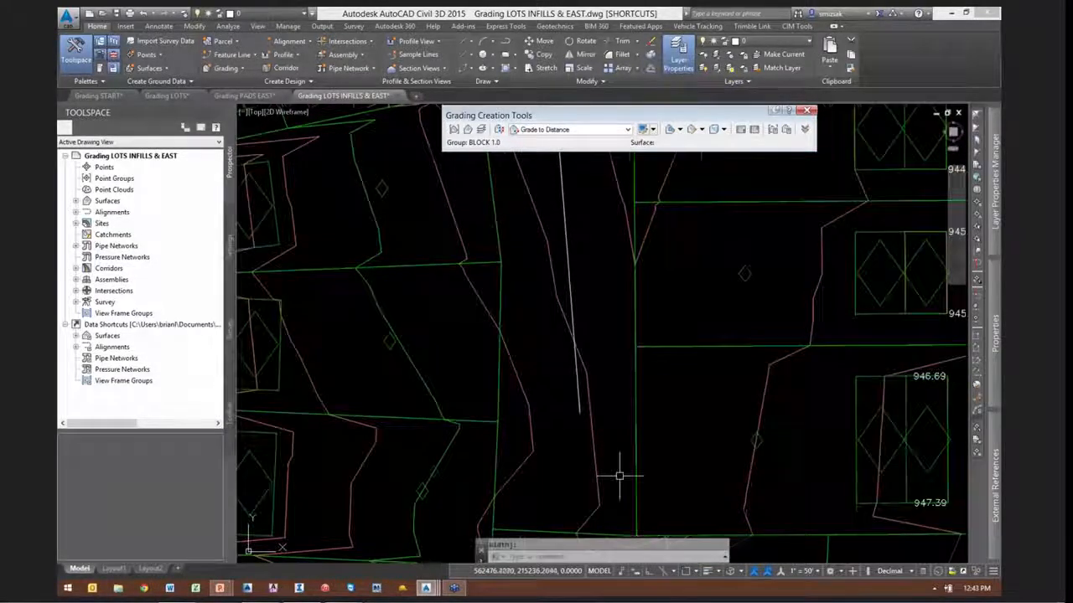
Convert the new polyline to a feature line in site Block 1, taking its elevations from surface BLOCK 1
scroll(618, 476, down, 4)
scroll(618, 476, up, 2)
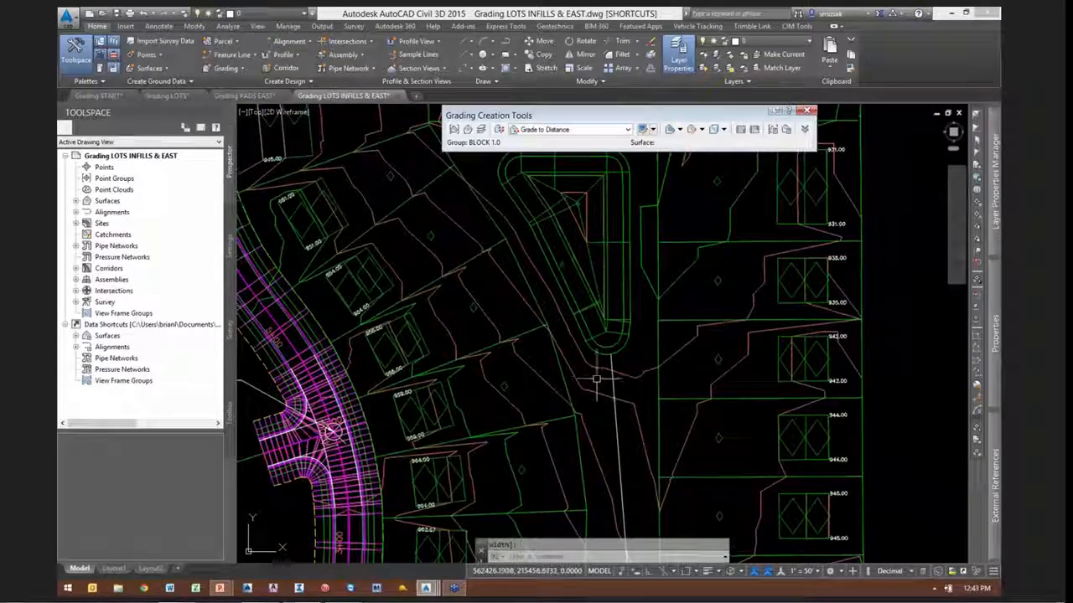
click(232, 55)
click(251, 97)
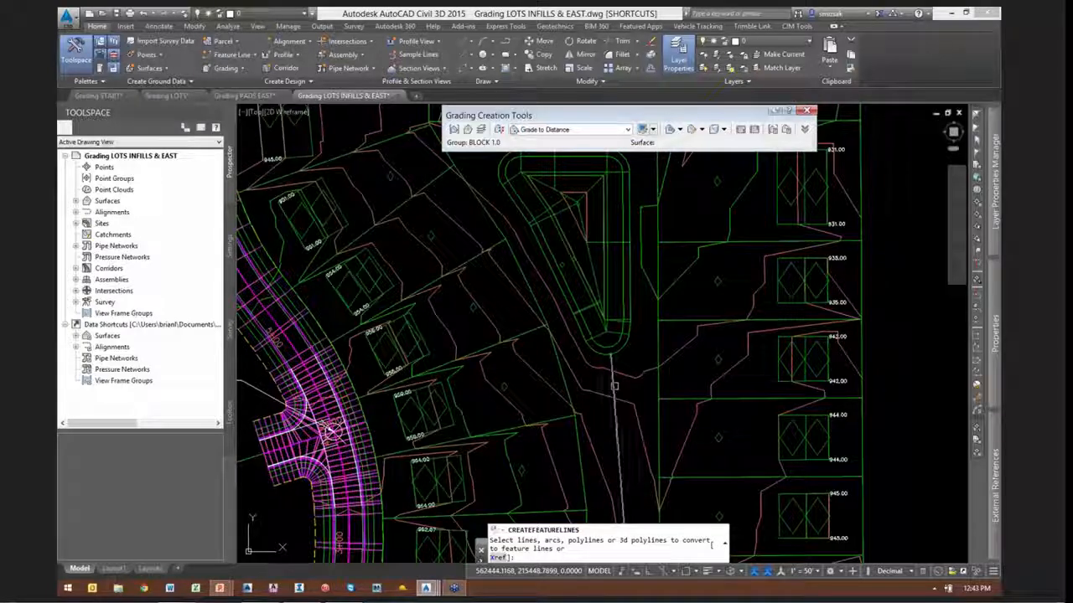
click(615, 388)
key(Return)
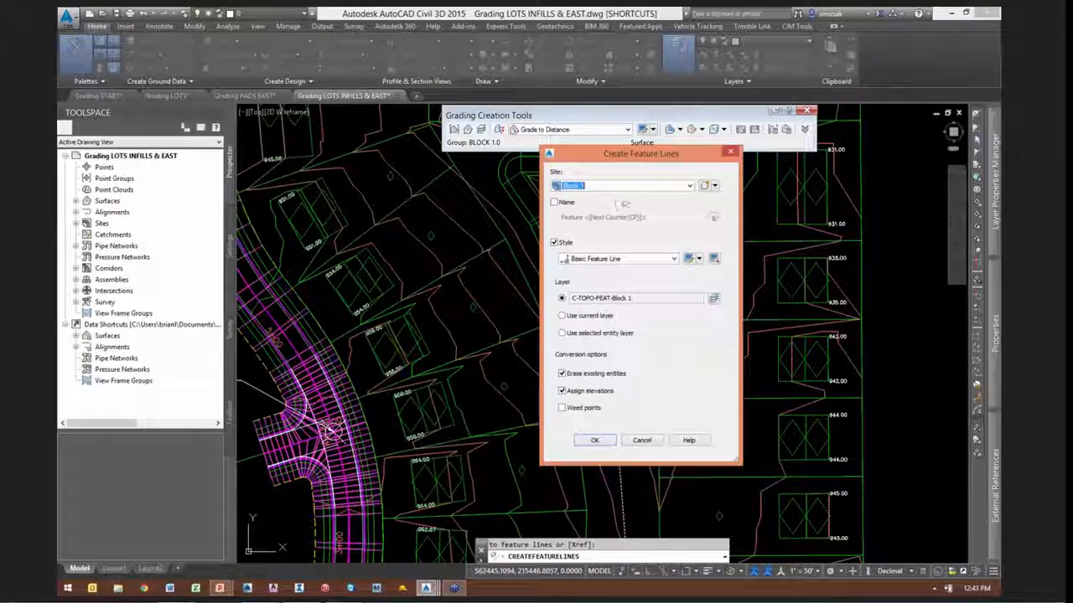
click(596, 440)
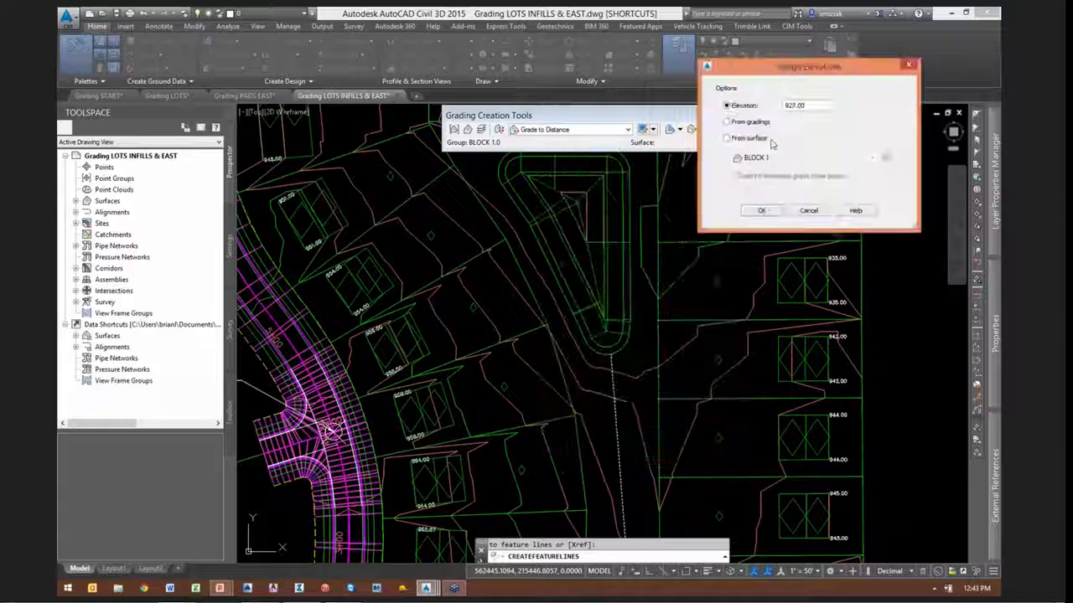
click(748, 140)
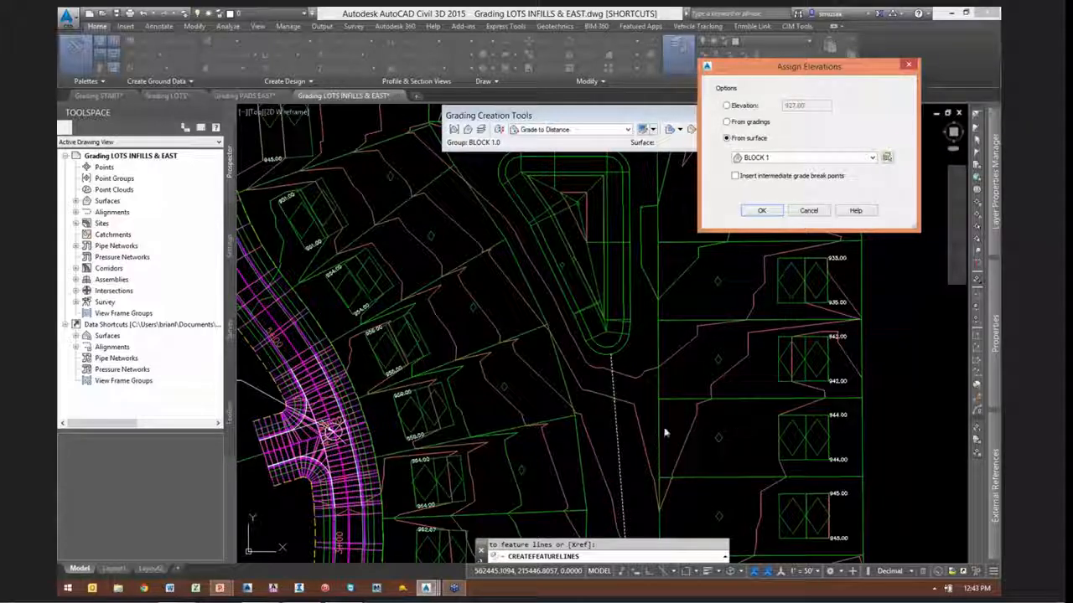
click(762, 212)
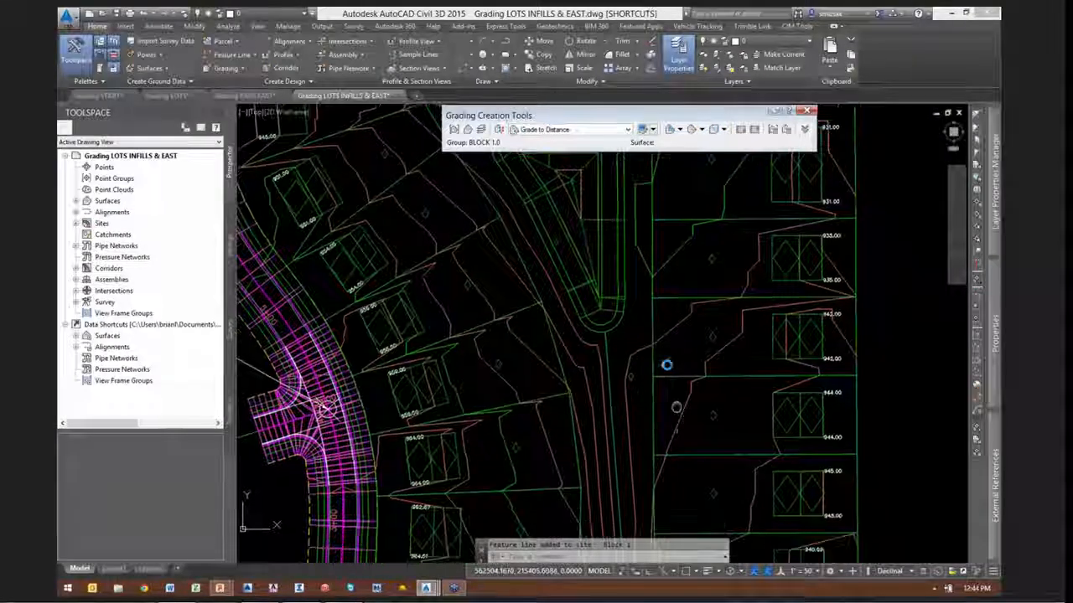
Set the new central feature line's grade to 4% with Quick Elevation Edit
middle_drag(667, 366, 633, 216)
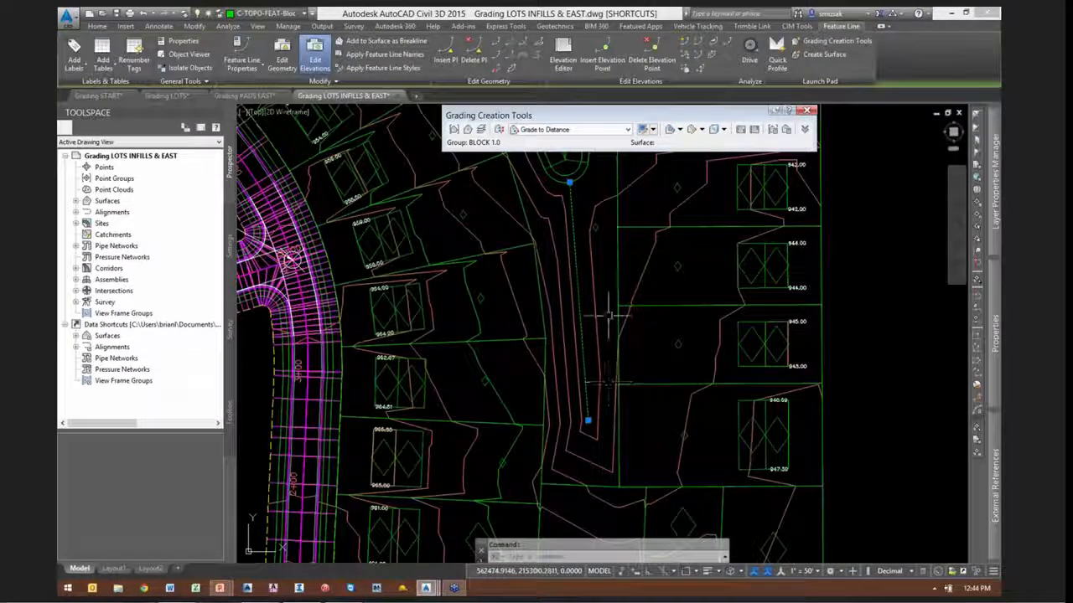
click(685, 41)
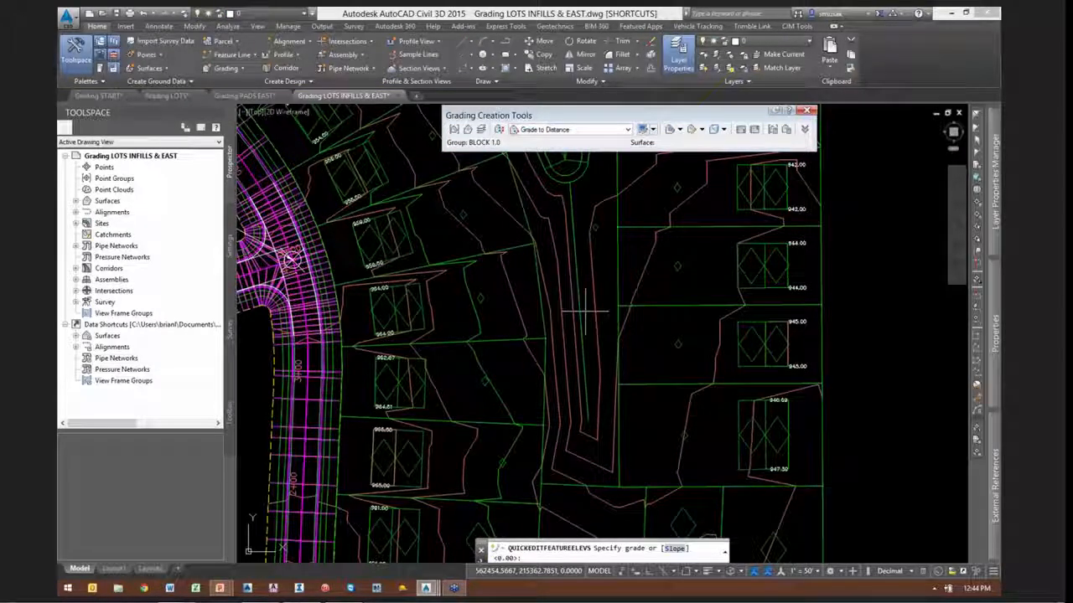
text(4)
key(Return)
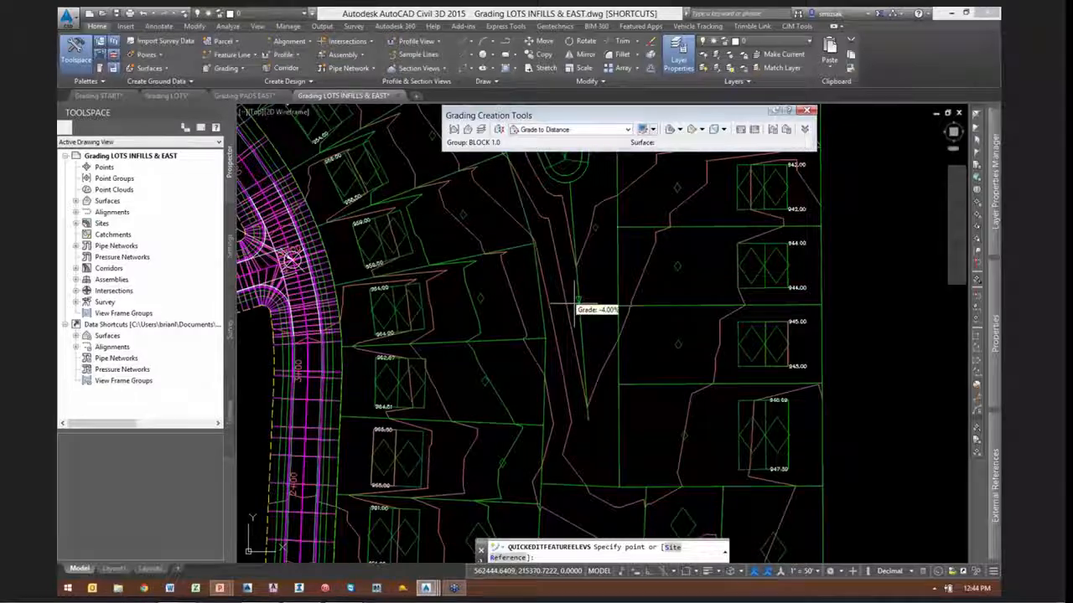
mouse_move(575, 300)
middle_down()
mouse_move(661, 333)
mouse_move(606, 388)
middle_up()
scroll(634, 357, down, 2)
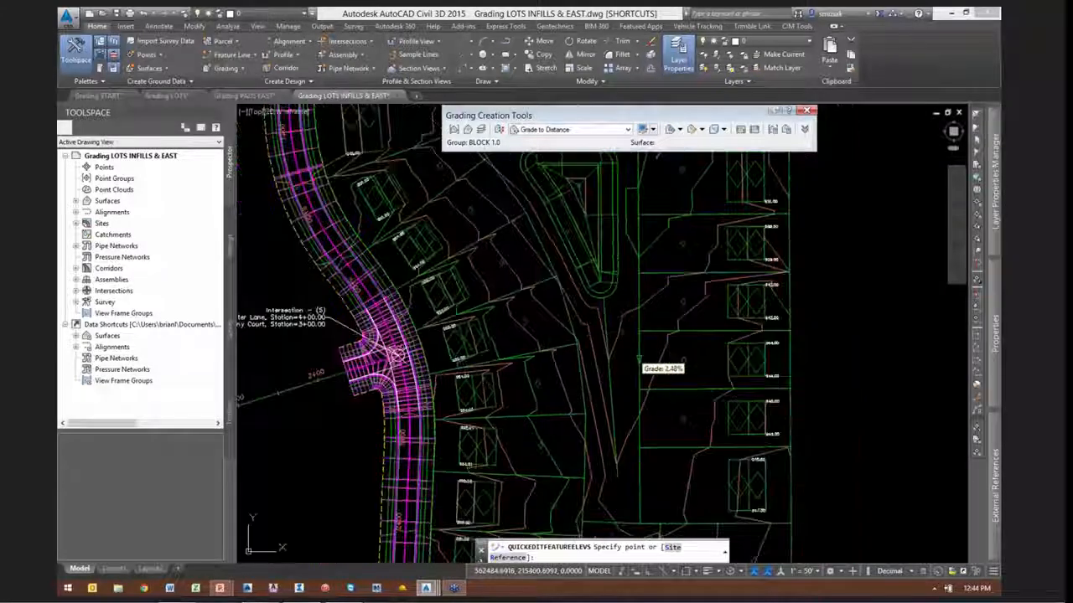
Inspect the BLOCK 1.0 surface in 3D in the Object Viewer, orbiting around the central basin and drainage line
key(Escape)
key(Escape)
click(678, 325)
right_click(688, 329)
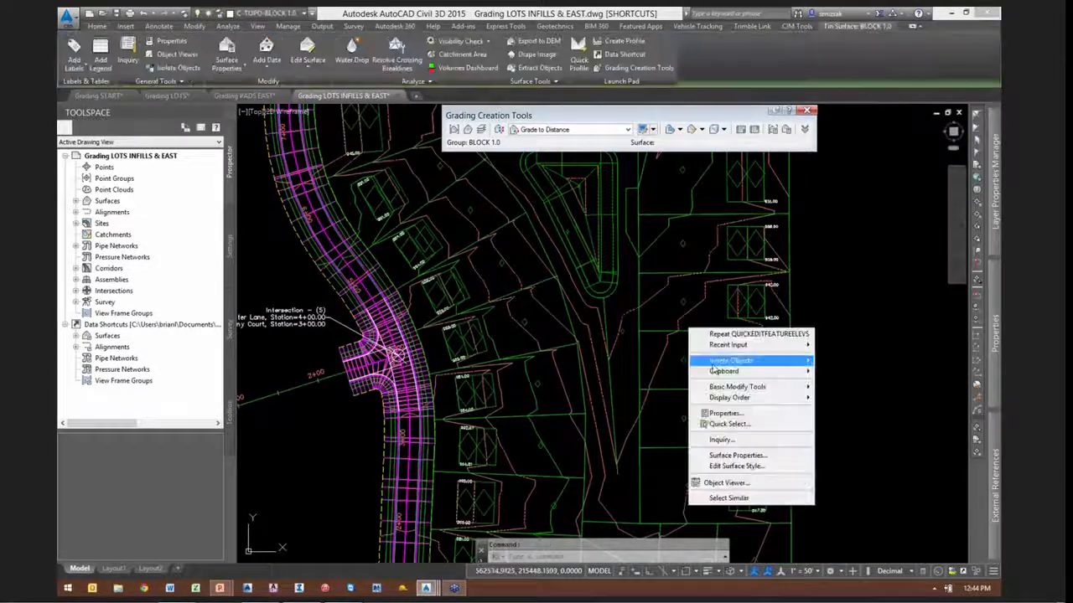
click(726, 483)
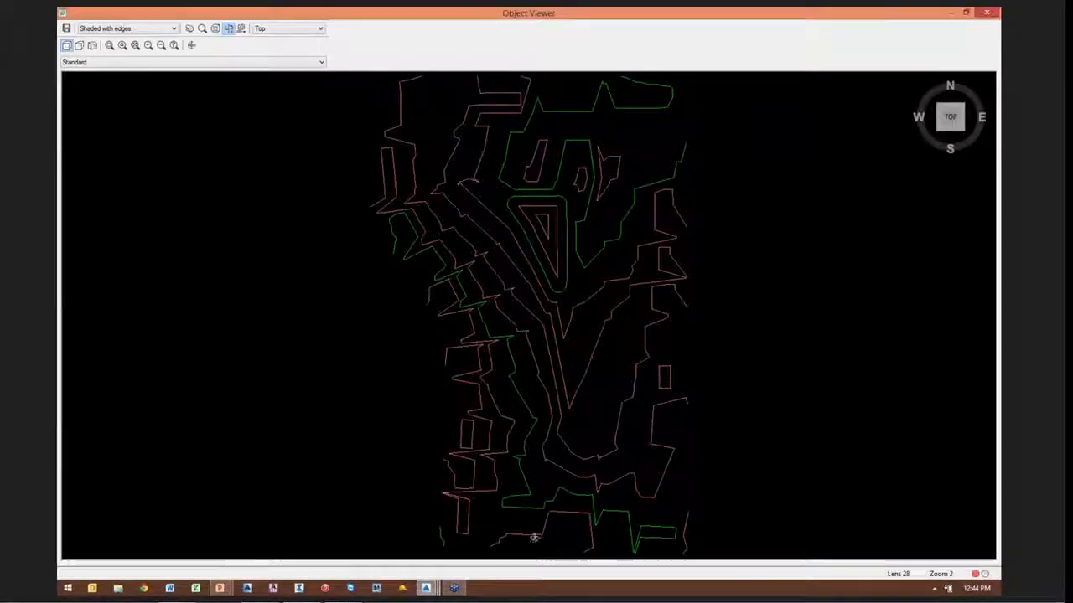
mouse_move(534, 537)
mouse_down()
mouse_move(498, 405)
mouse_move(611, 433)
mouse_move(572, 408)
mouse_move(531, 427)
mouse_move(632, 343)
mouse_move(529, 323)
mouse_move(165, 470)
mouse_up()
scroll(576, 422, up, 5)
drag(550, 263, 879, 191)
drag(632, 304, 555, 291)
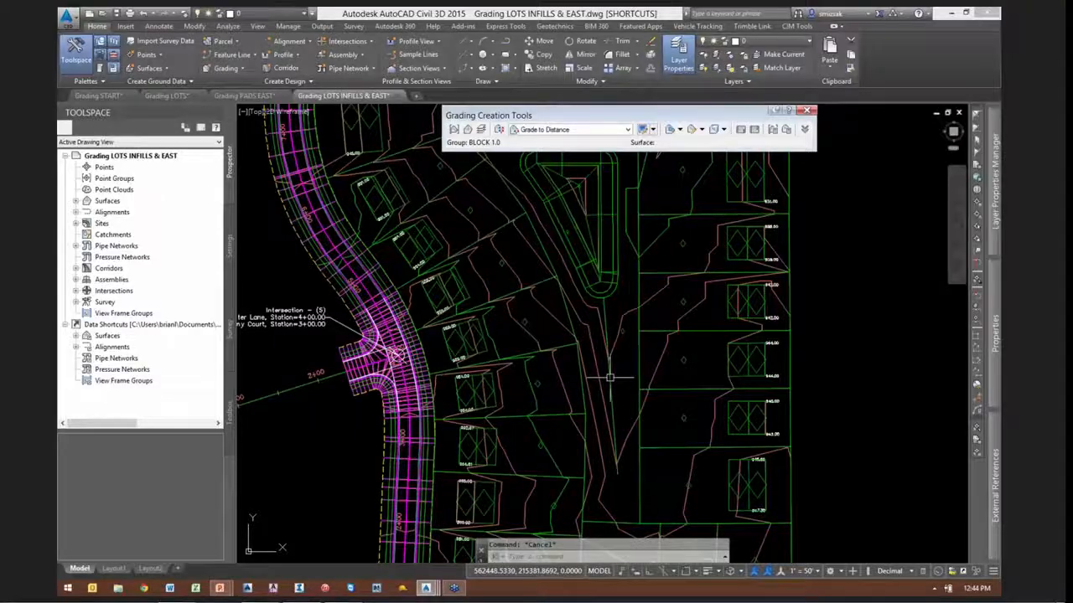
Insert an elevation point midway along the central drainage feature line and set the grade of its southern segment to 2%
scroll(610, 357, up, 3)
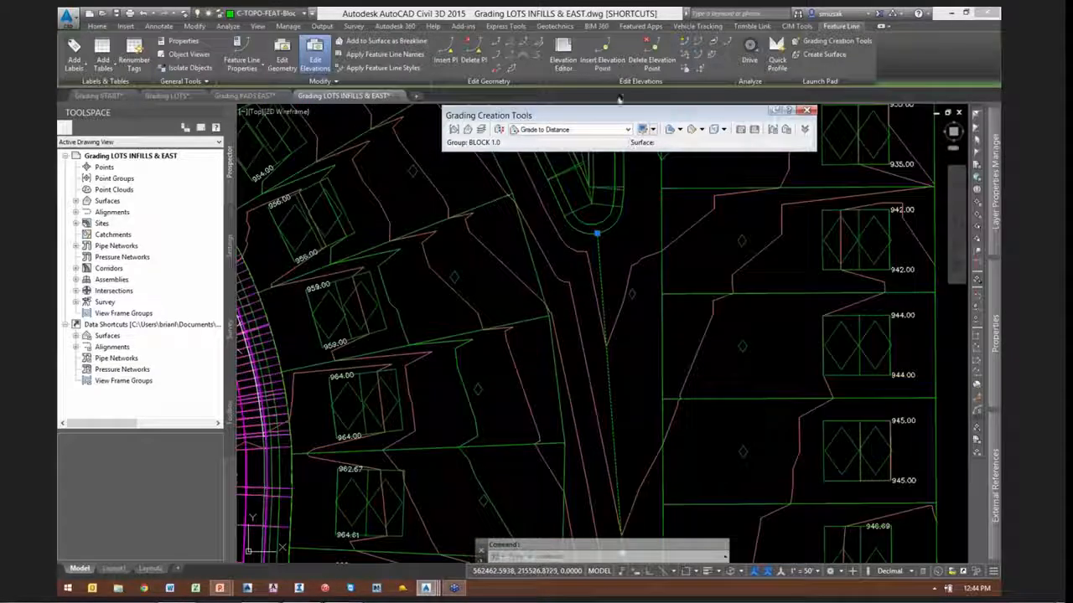
click(602, 52)
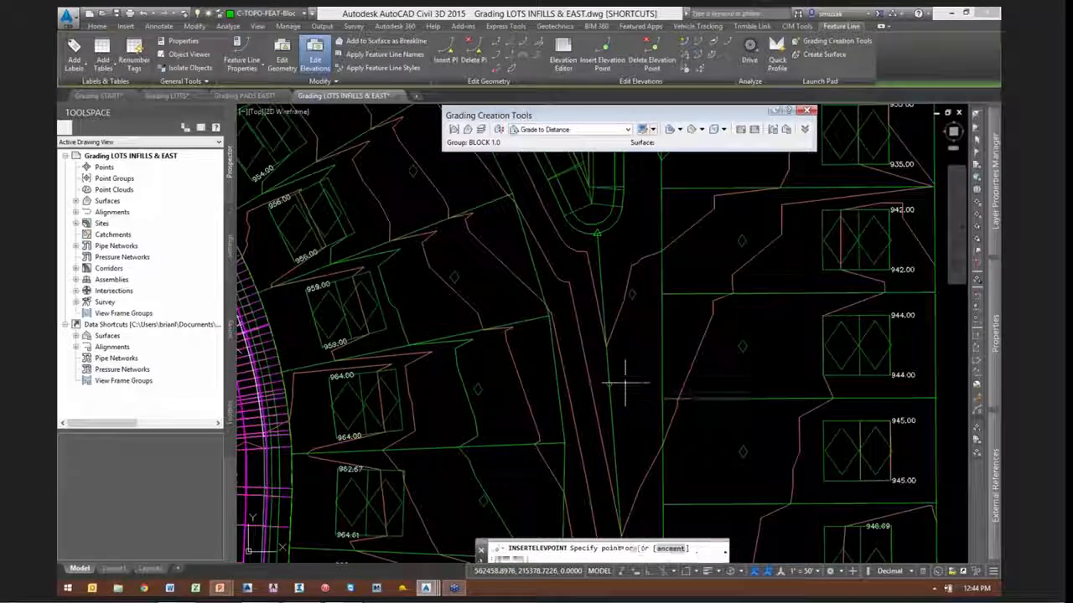
key(Return)
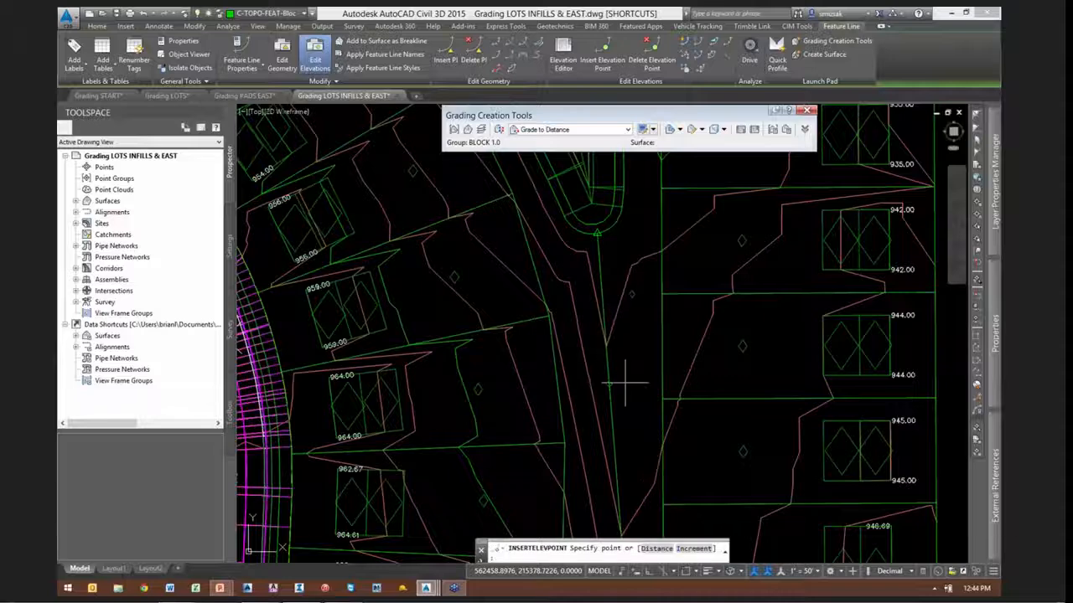
key(Return)
scroll(639, 303, down, 2)
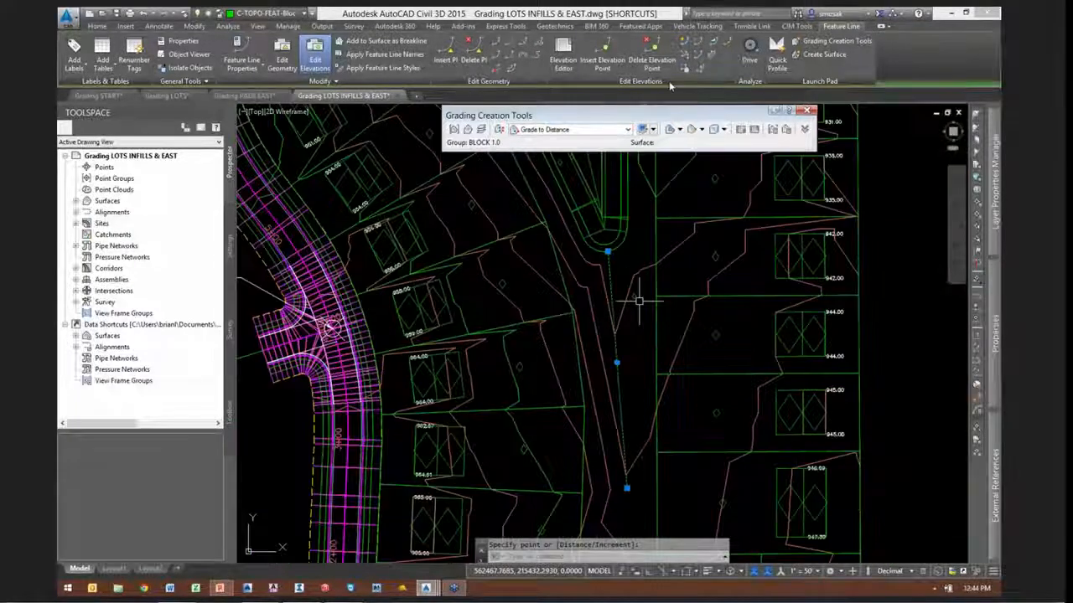
click(684, 52)
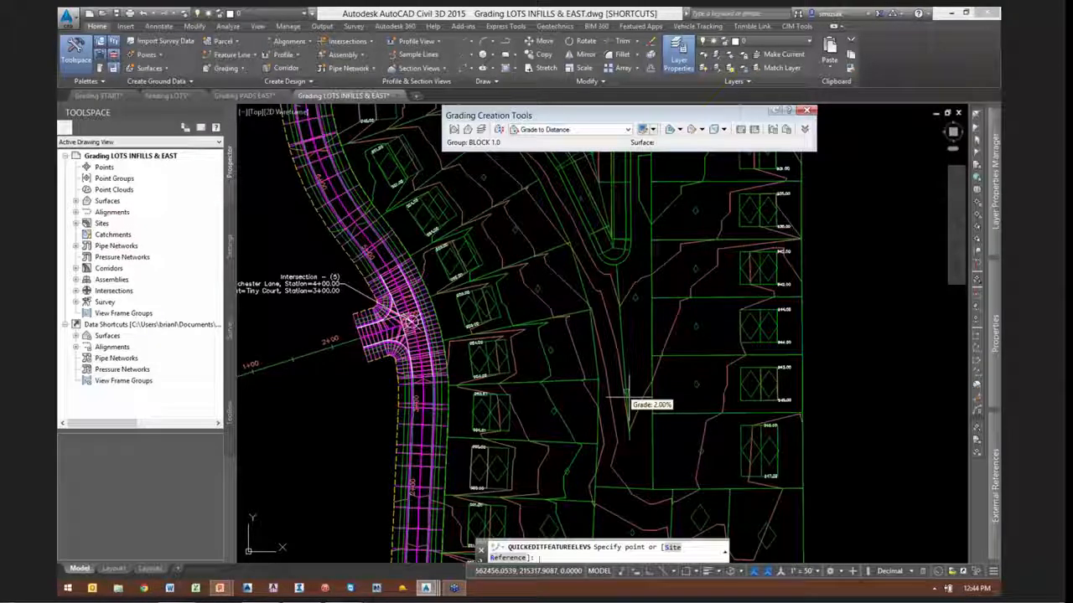
key(Escape)
Look over the surface contours around the central drainage line, the basin and the lots bordering the roads
scroll(618, 447, up, 1)
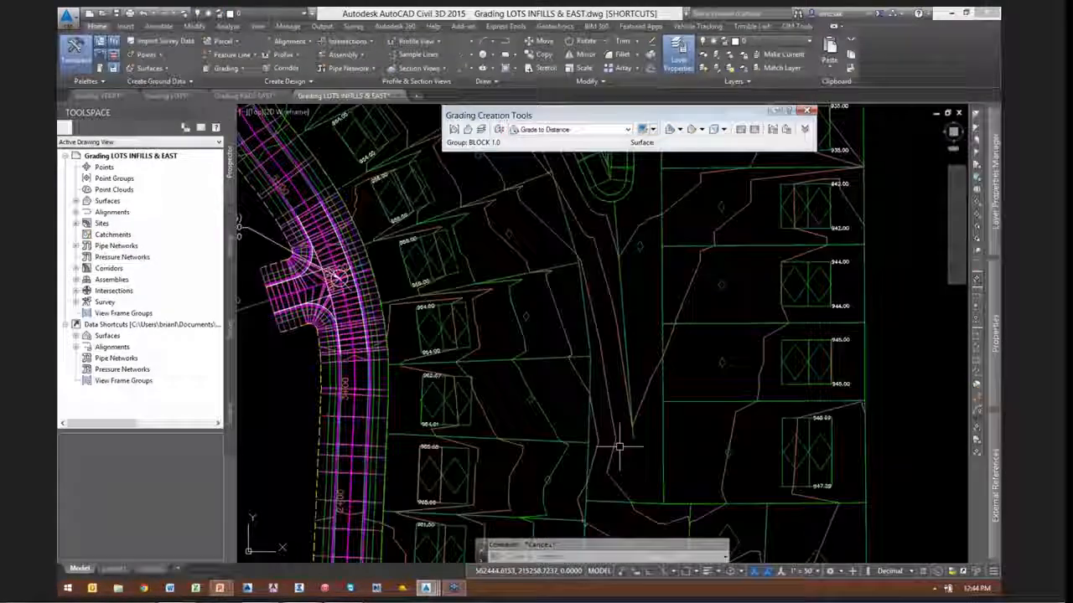
scroll(637, 432, up, 4)
scroll(670, 435, down, 4)
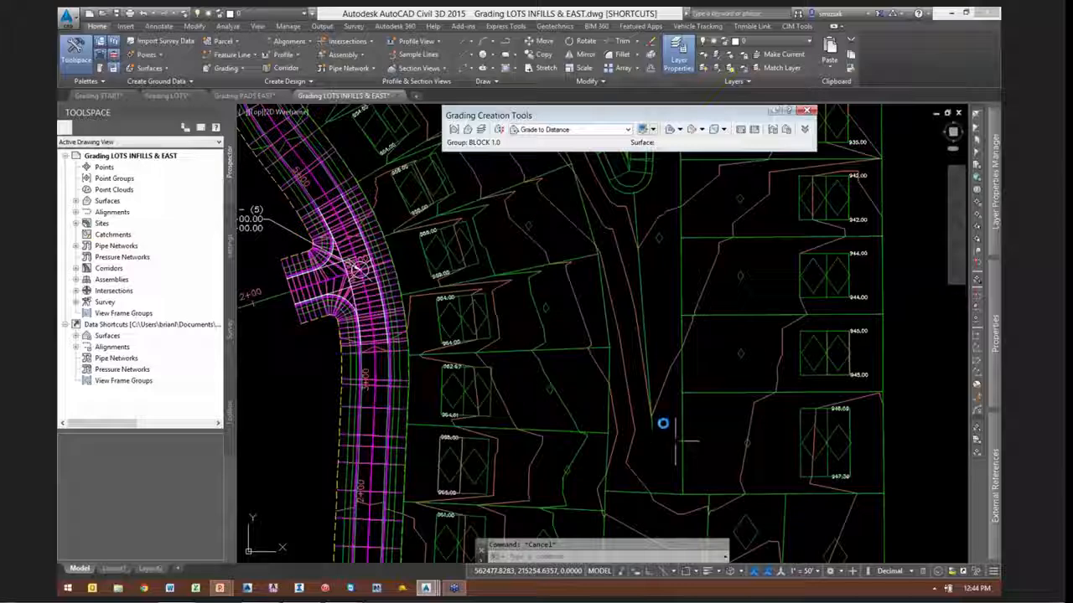
scroll(666, 410, down, 2)
scroll(683, 287, down, 1)
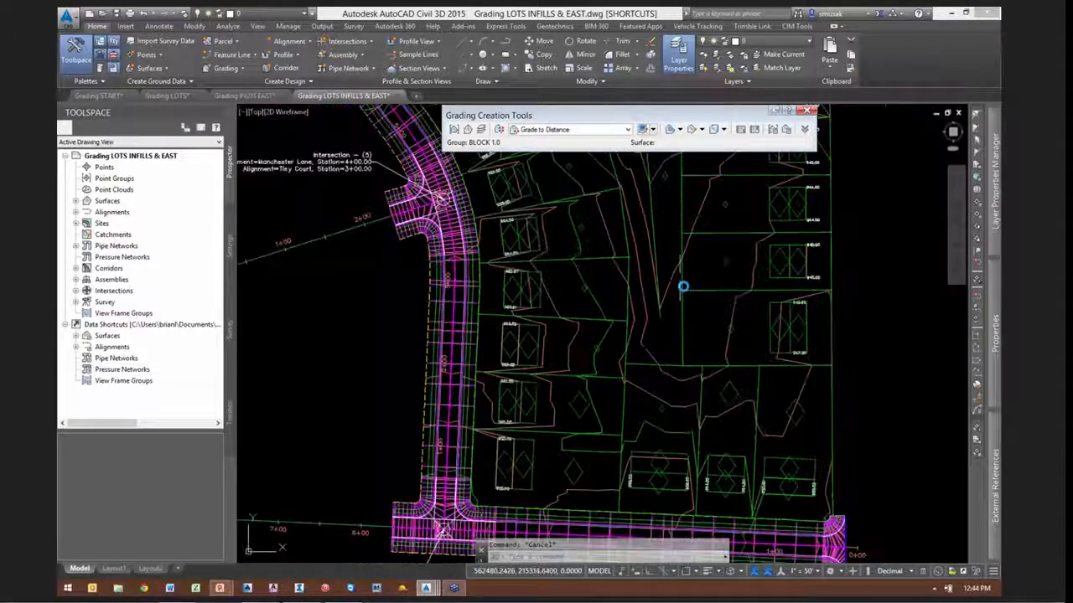
middle_drag(683, 287, 693, 414)
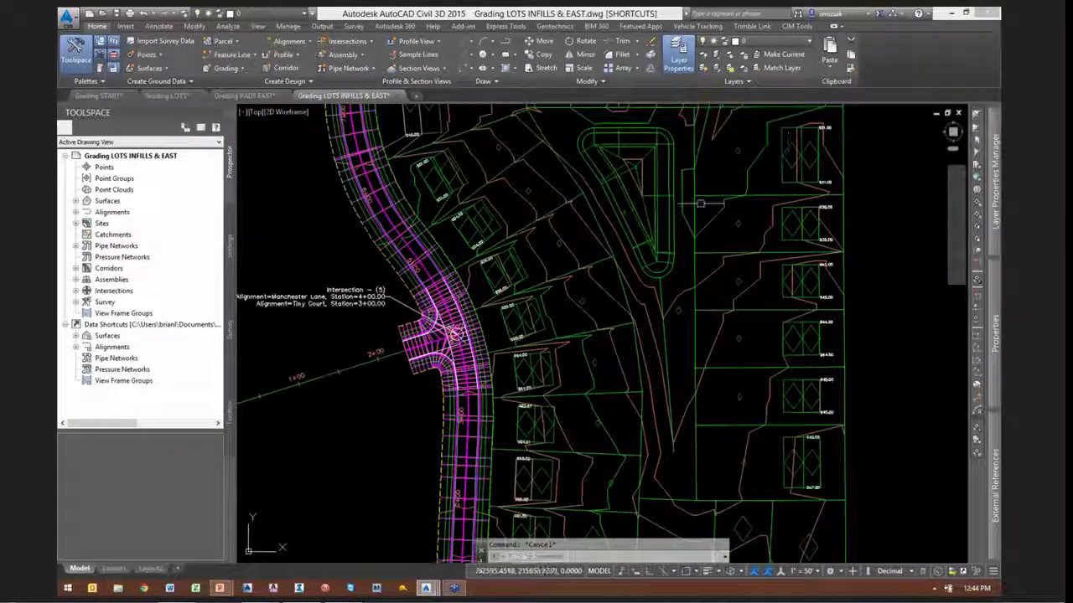
scroll(558, 300, up, 1)
middle_drag(558, 302, 578, 439)
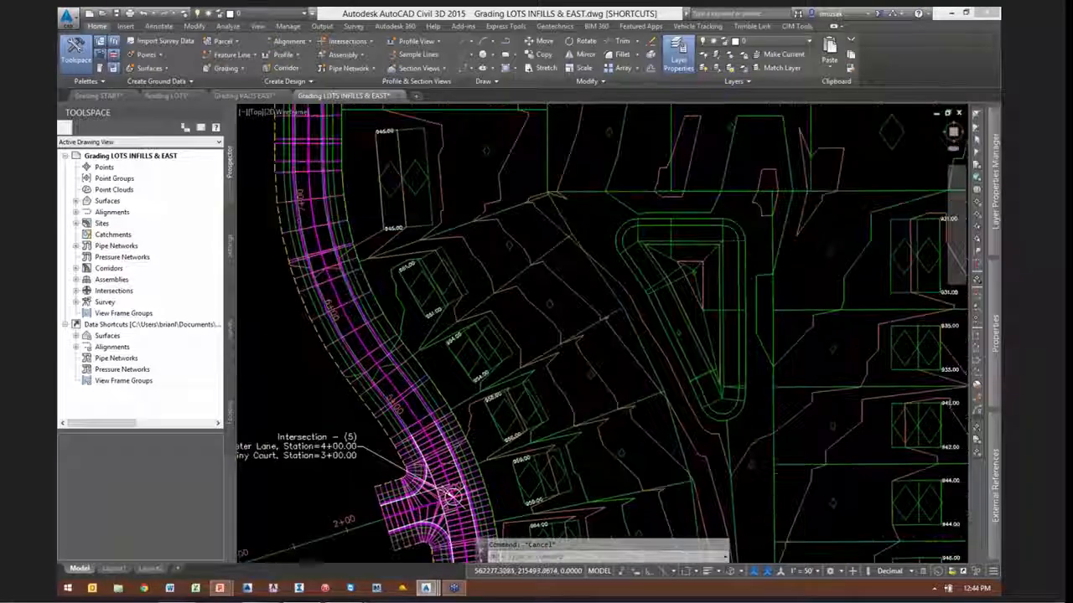
scroll(578, 440, down, 1)
scroll(469, 228, up, 1)
mouse_move(471, 231)
middle_down()
mouse_move(495, 269)
mouse_move(460, 383)
mouse_move(449, 382)
middle_up()
scroll(450, 382, down, 1)
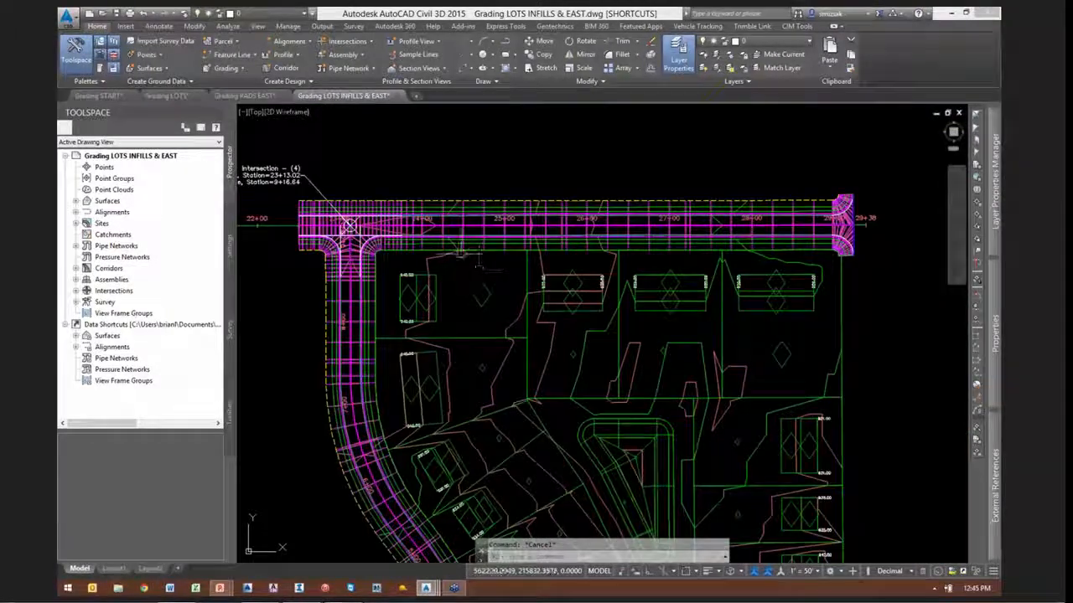
Check how the BLOCK 1.0 surface contours meet the corridor surface contours along the northern road's lot frontage
scroll(453, 246, up, 4)
click(489, 232)
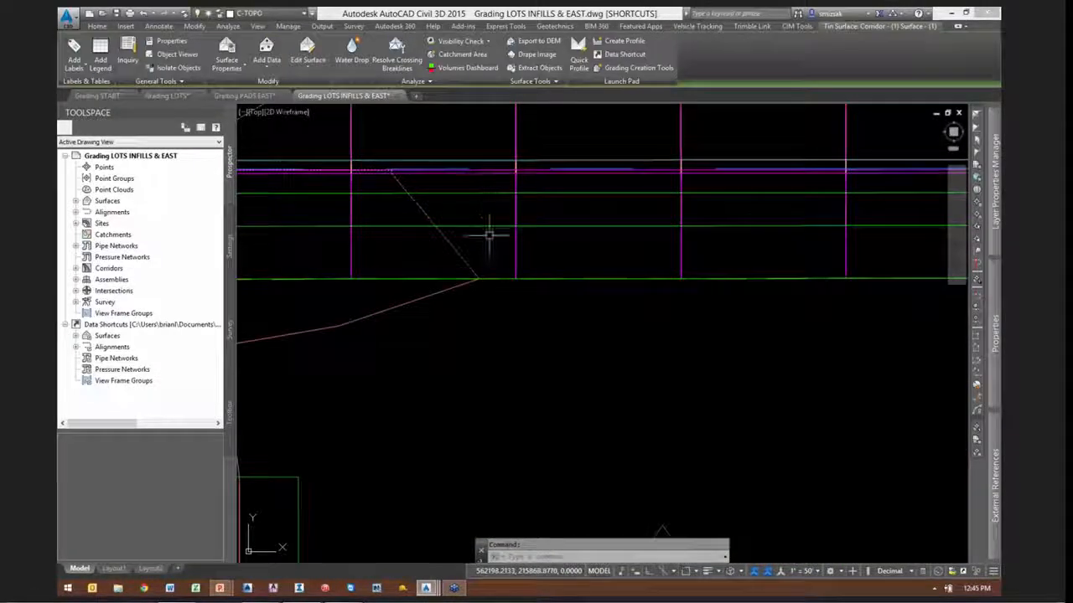
scroll(488, 237, down, 1)
key(Escape)
click(427, 286)
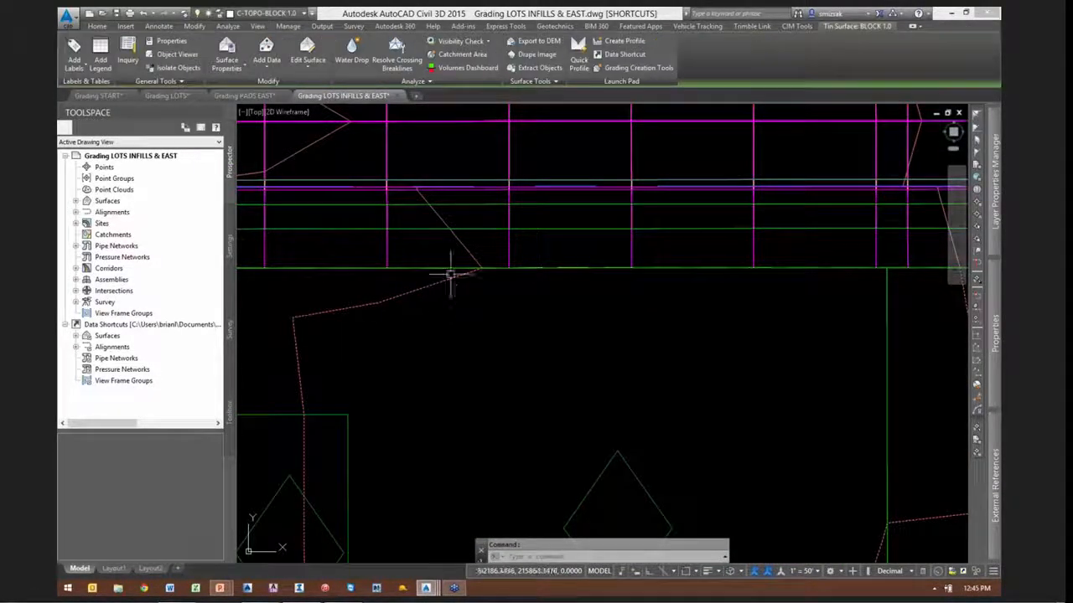
scroll(456, 272, down, 5)
scroll(469, 283, down, 3)
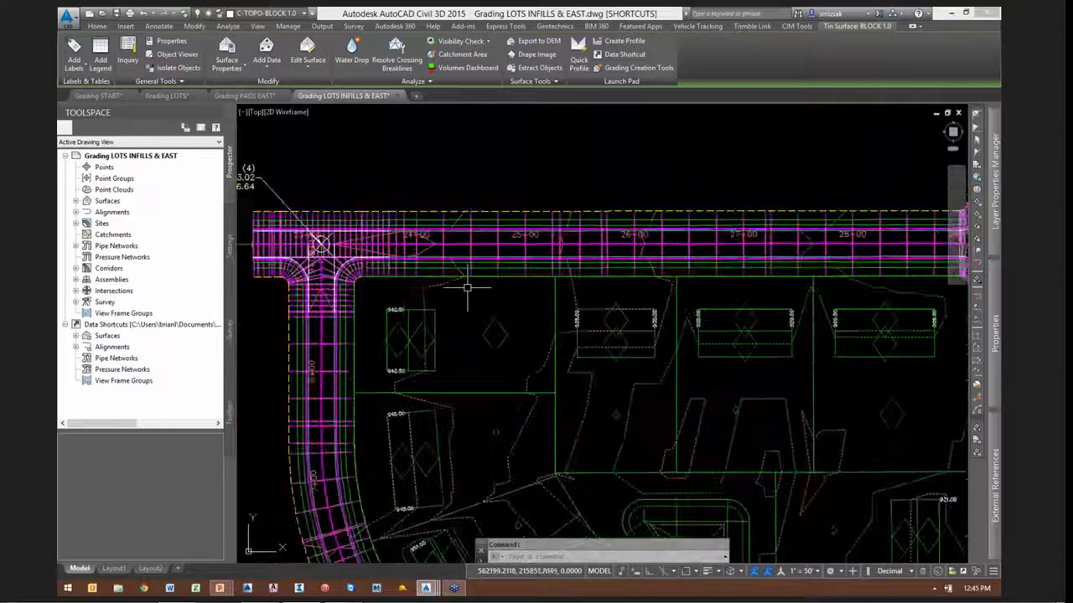
mouse_move(550, 384)
middle_down()
mouse_move(575, 314)
mouse_move(558, 335)
middle_up()
scroll(558, 335, down, 2)
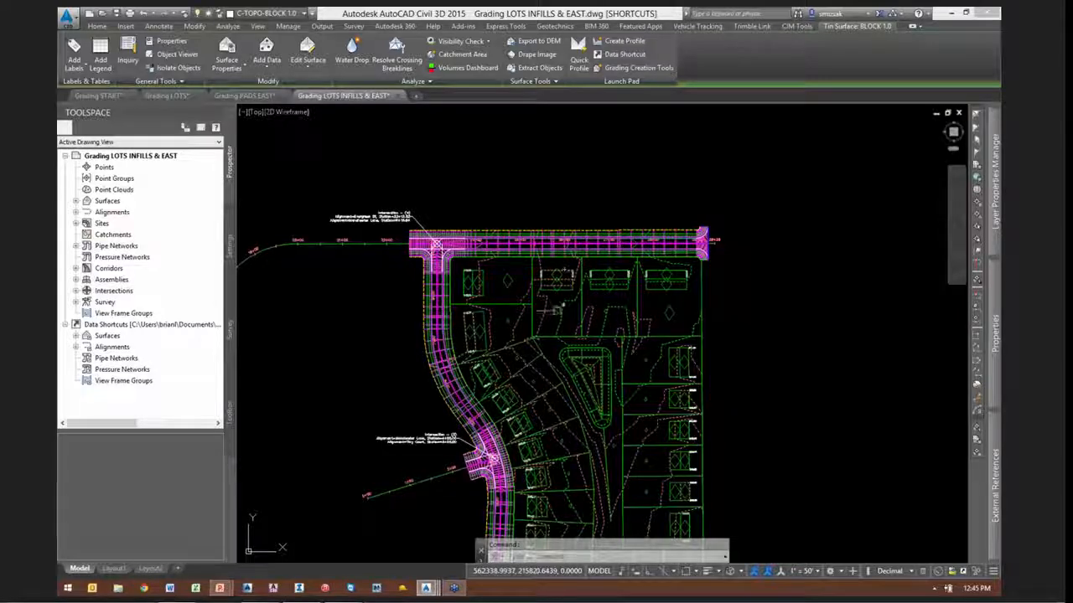
scroll(556, 391, up, 2)
middle_drag(557, 384, 543, 331)
scroll(540, 330, down, 2)
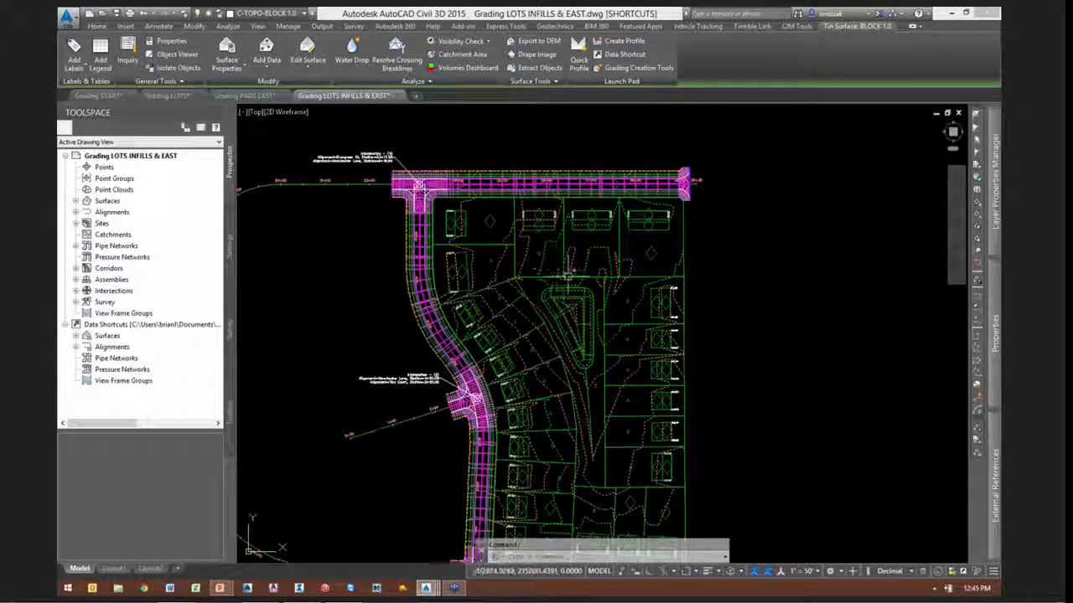
Select the feature line between the roads and the lots, trace its extent around the block, and clear the selection
scroll(486, 203, up, 10)
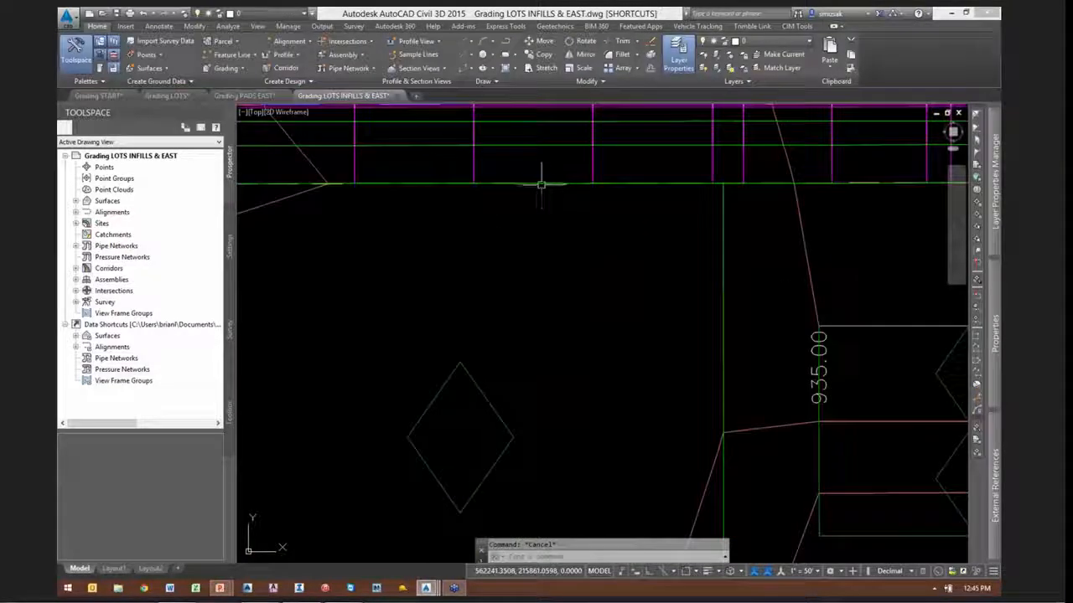
click(541, 183)
scroll(586, 198, down, 10)
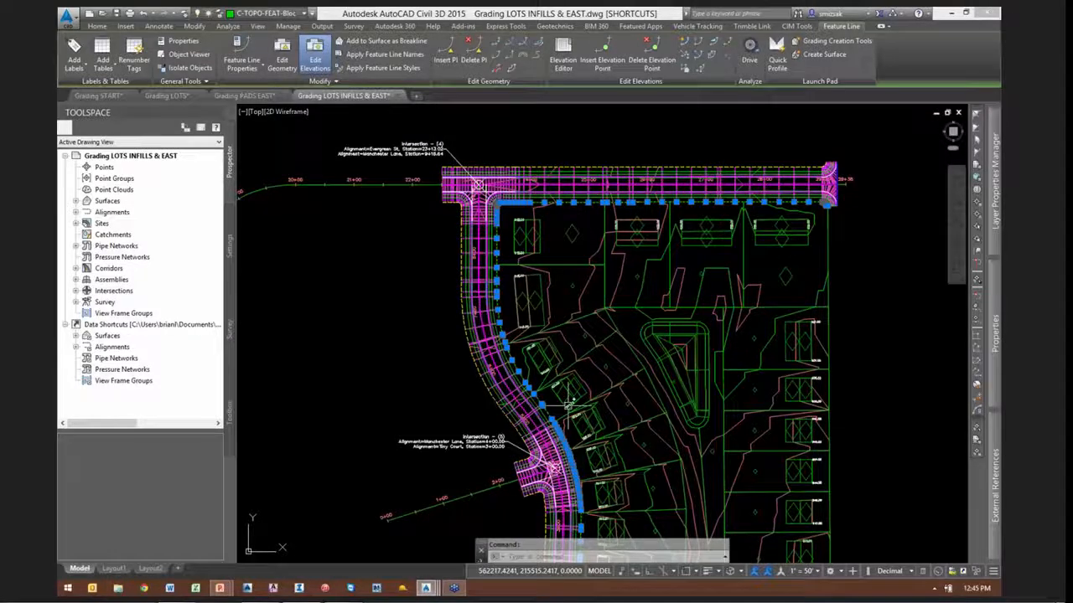
middle_drag(568, 405, 545, 339)
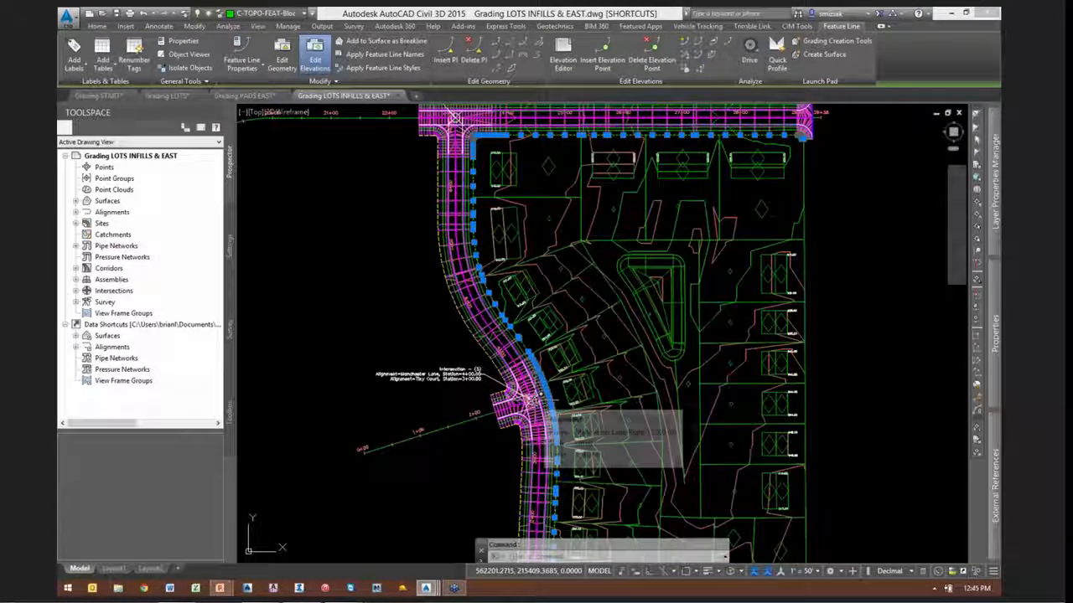
key(Escape)
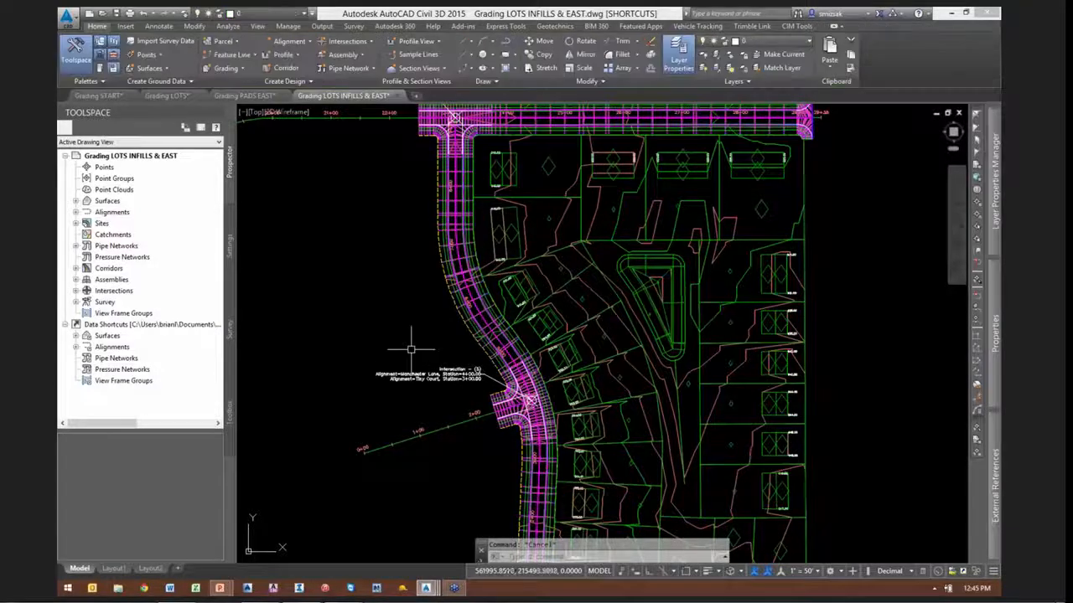
Raise the crest grade break of the Manchester Lane design profile to about station 2+46, elevation 968
scroll(363, 355, down, 6)
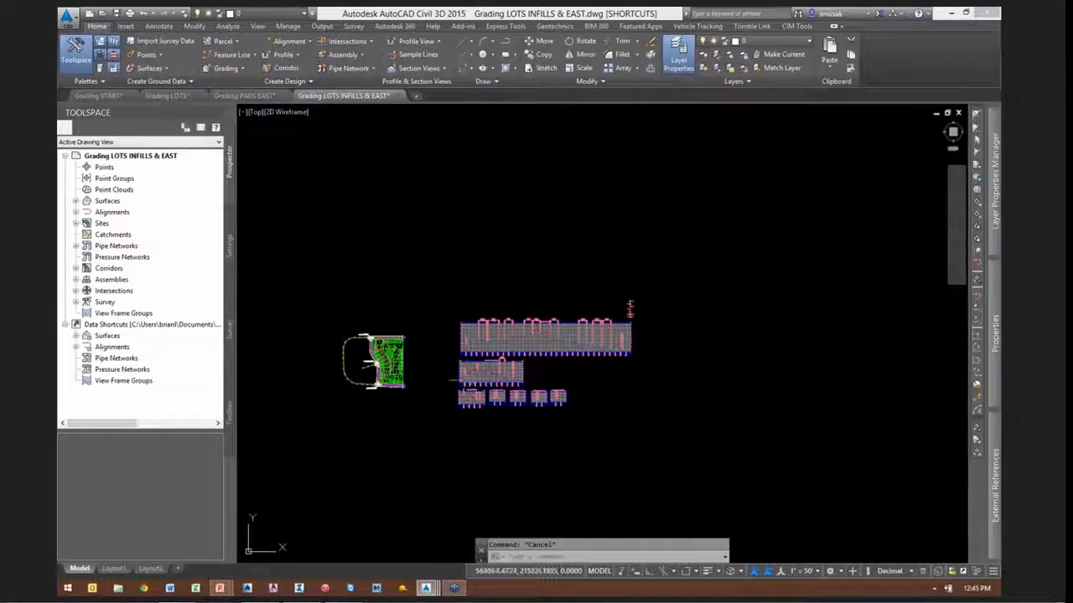
scroll(489, 375, up, 8)
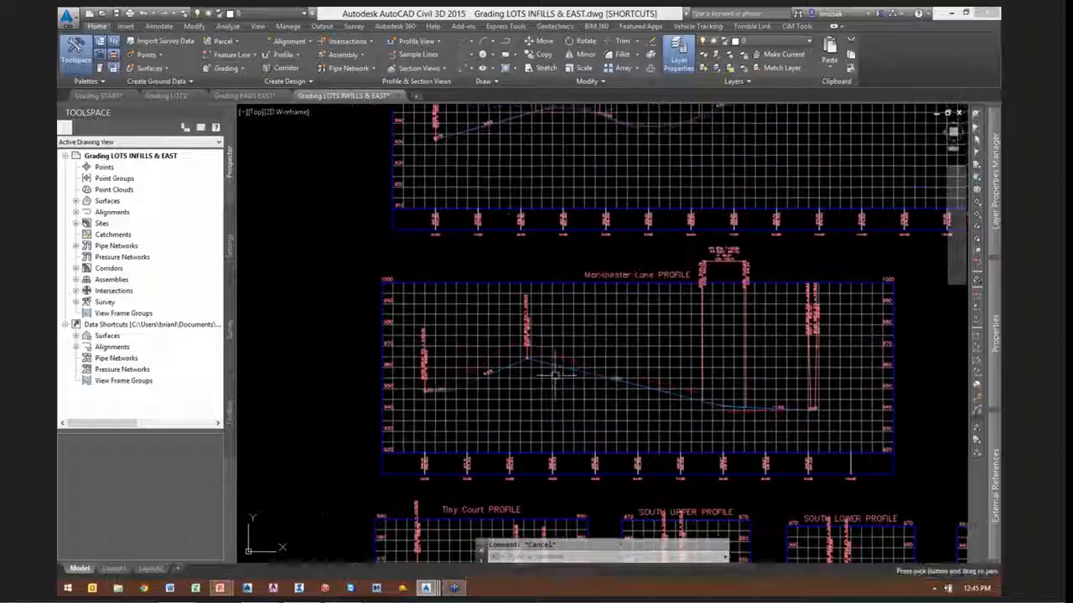
scroll(548, 367, up, 3)
click(546, 361)
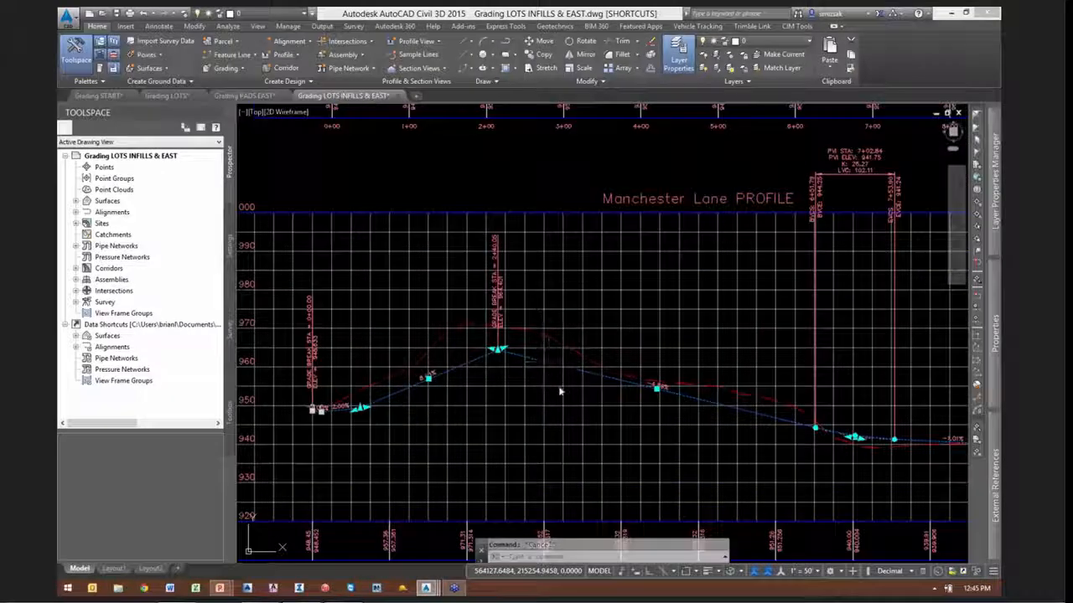
middle_drag(541, 388, 582, 391)
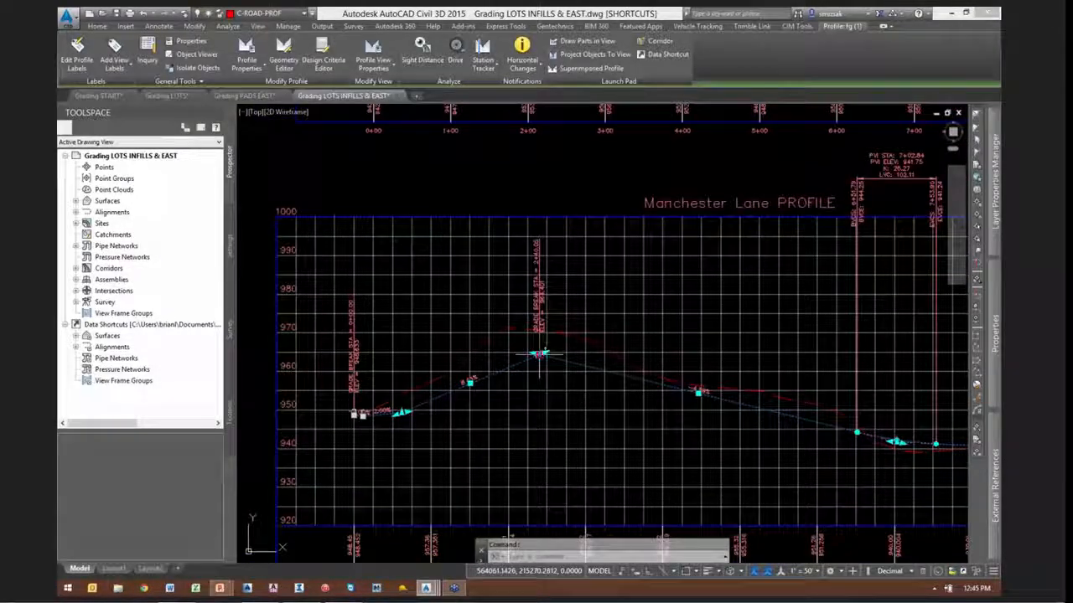
scroll(540, 352, up, 2)
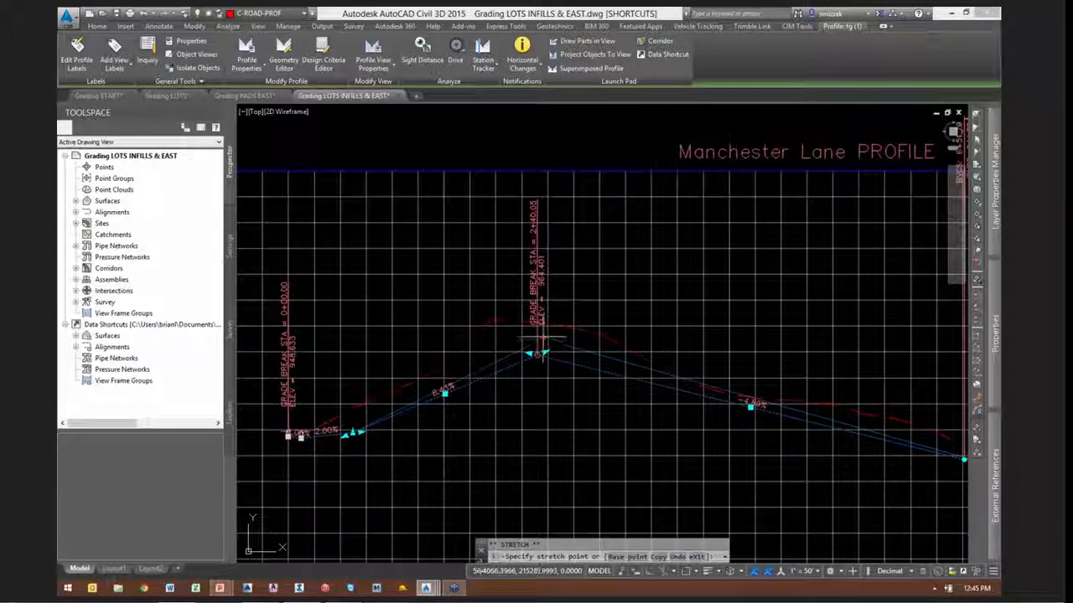
click(543, 339)
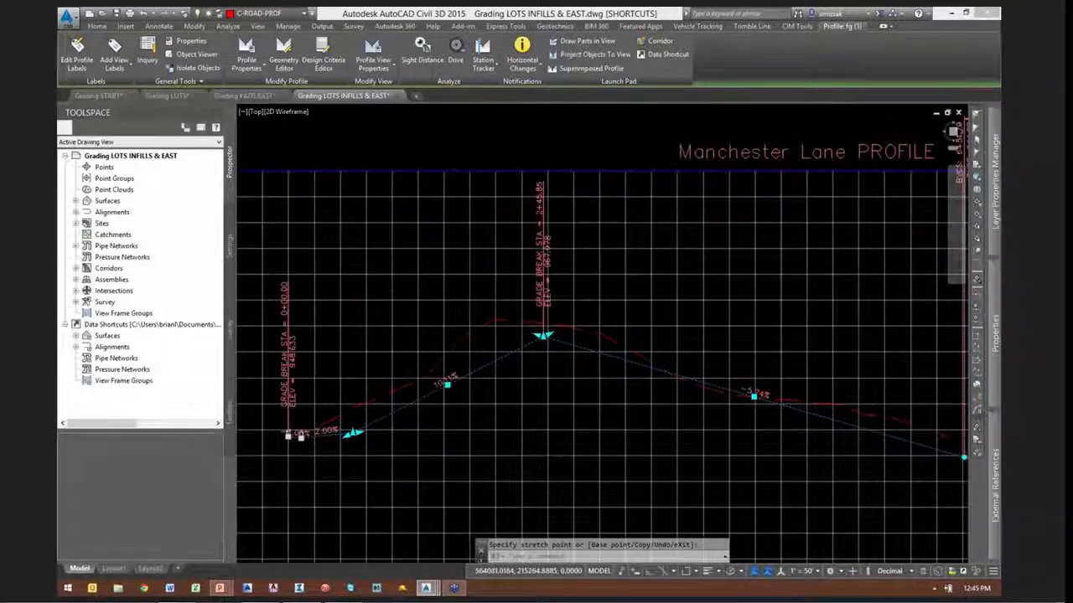
Update the regions of Intersection - (5) and rebuild the corridor, finishing with a regeneration of the whole drawing
scroll(686, 340, down, 10)
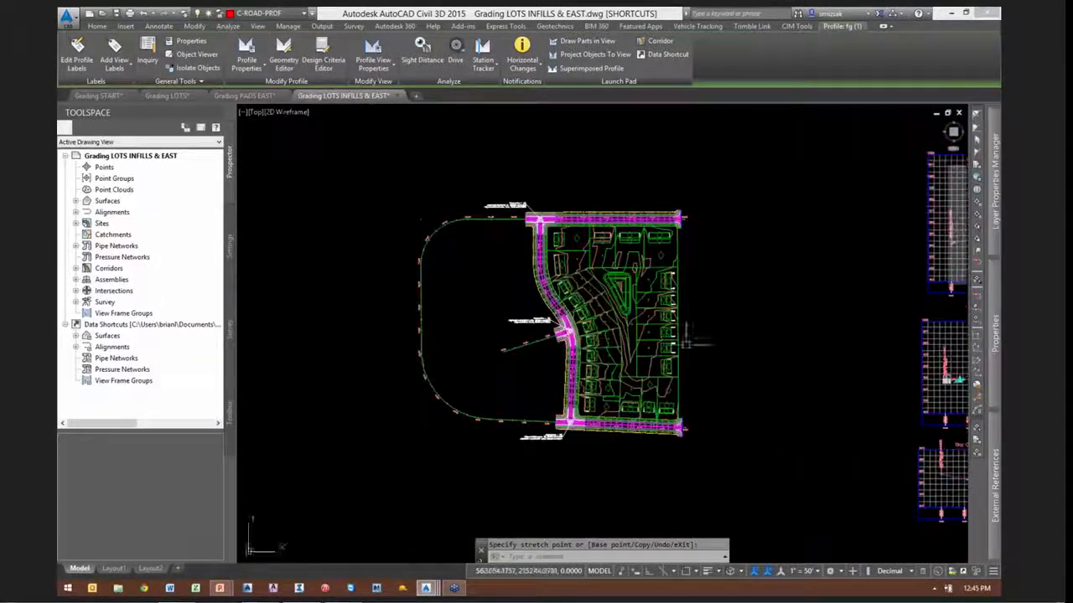
scroll(566, 335, up, 10)
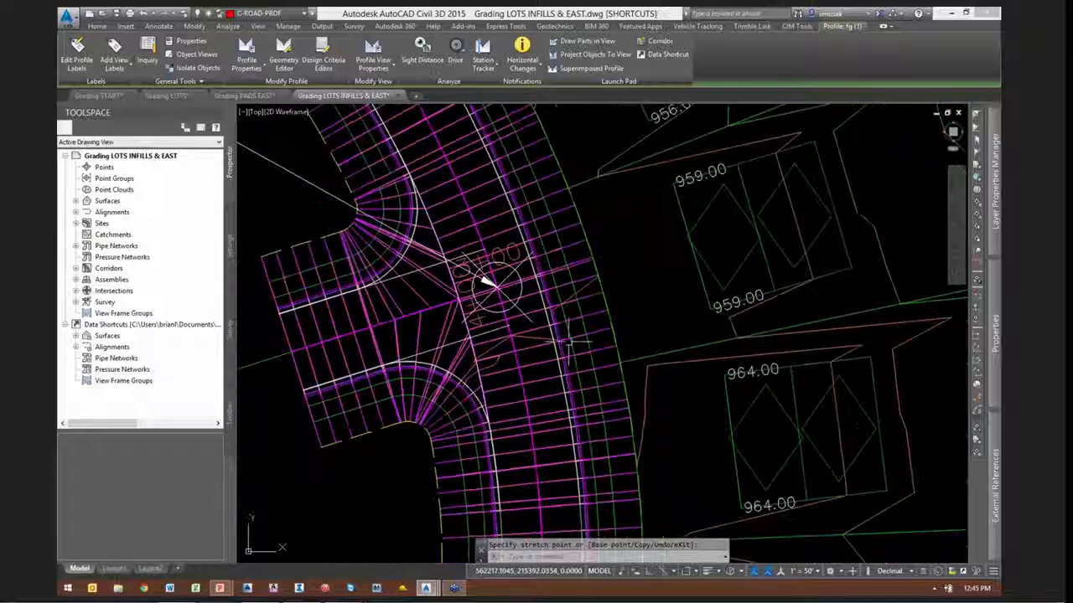
scroll(570, 340, down, 2)
key(Escape)
scroll(604, 337, up, 2)
middle_drag(600, 338, 574, 338)
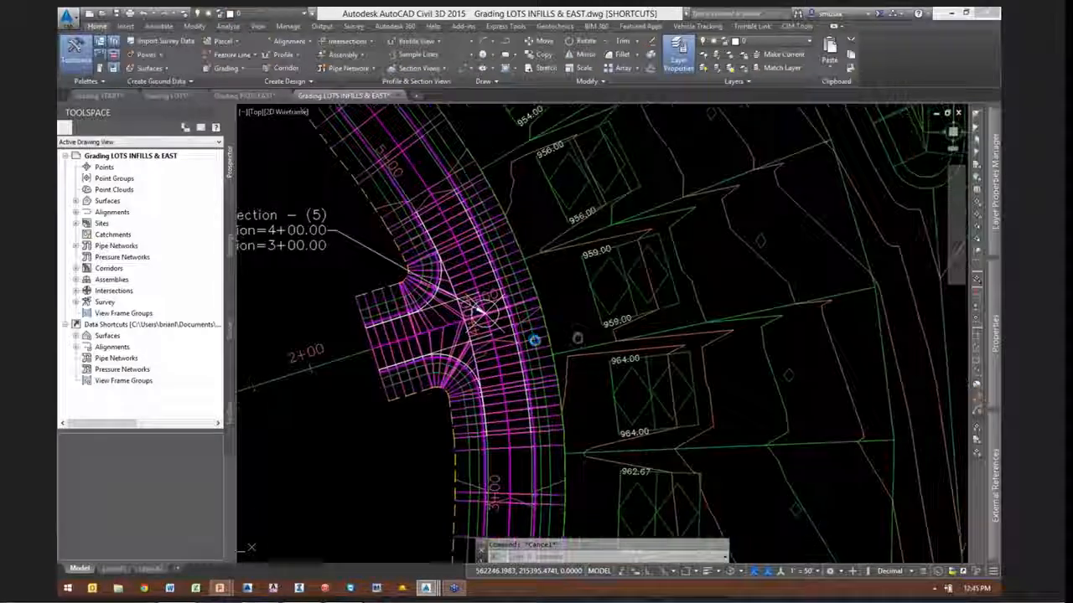
scroll(438, 323, down, 2)
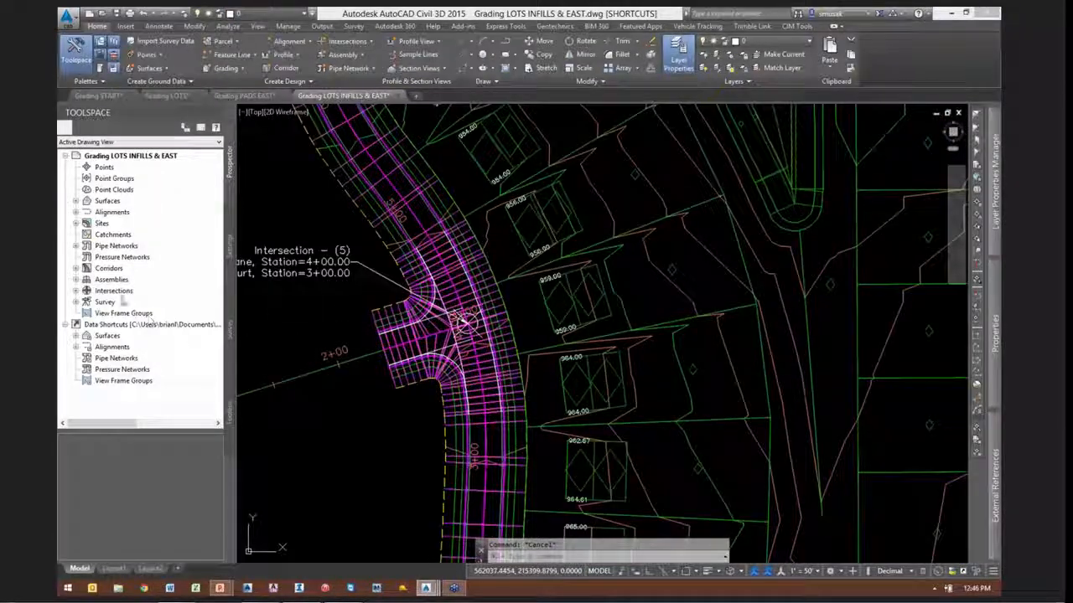
double_click(114, 291)
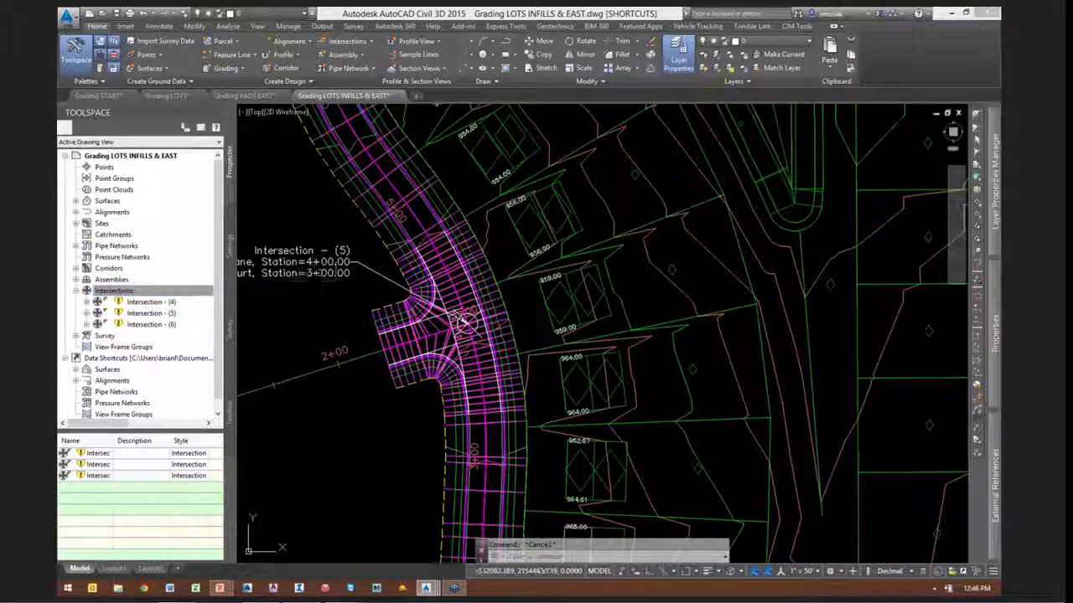
click(143, 313)
right_click(143, 313)
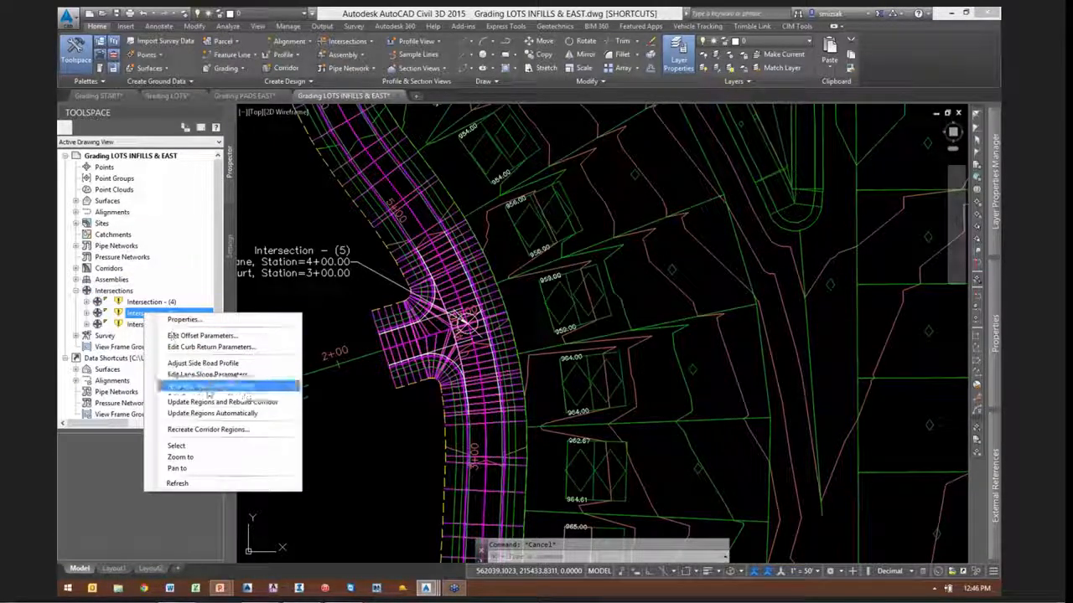
click(206, 403)
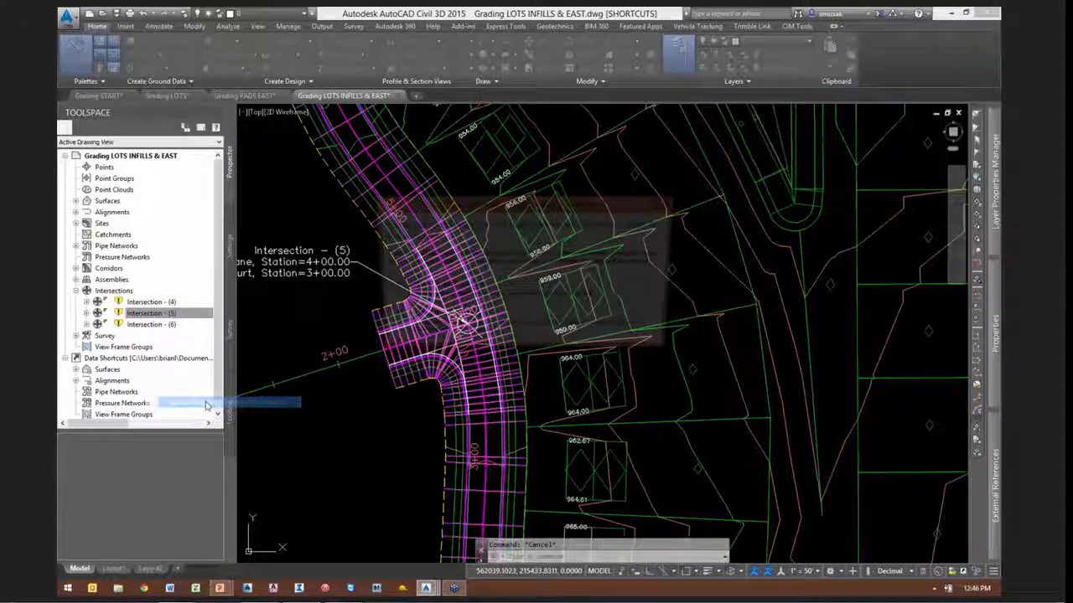
click(437, 292)
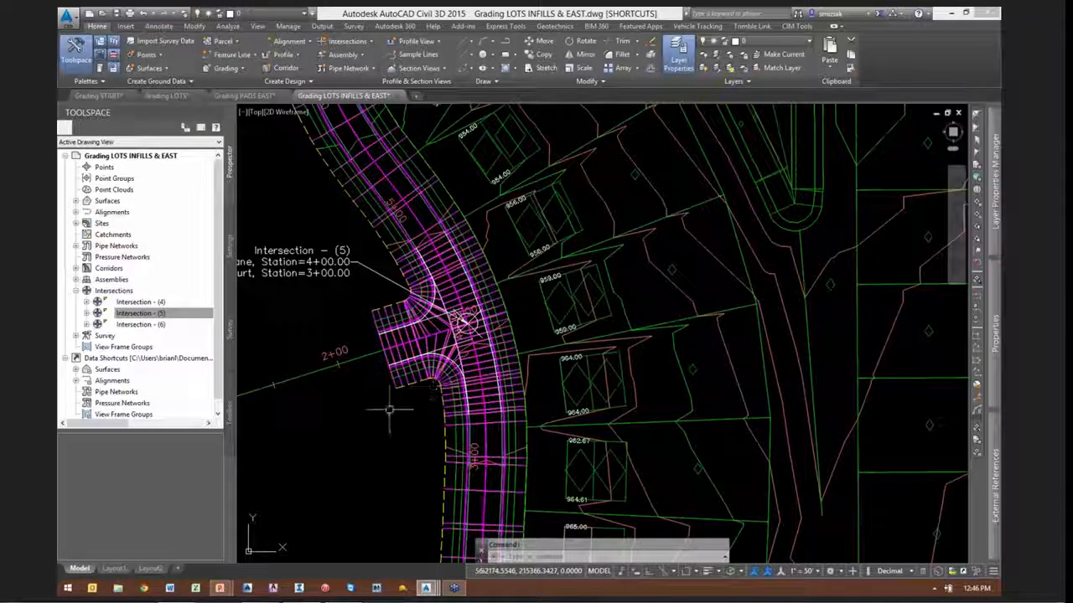
text(rea)
key(Return)
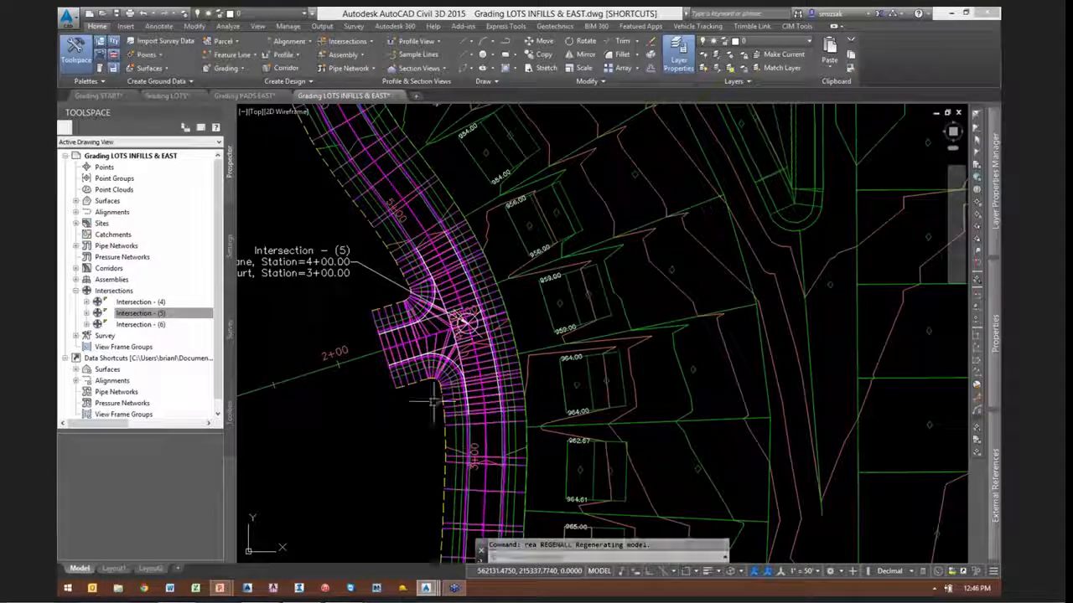
Open the BLOCK 1.0 surface together with the corridor surface in the Object Viewer
scroll(496, 340, up, 2)
scroll(497, 335, up, 4)
click(496, 331)
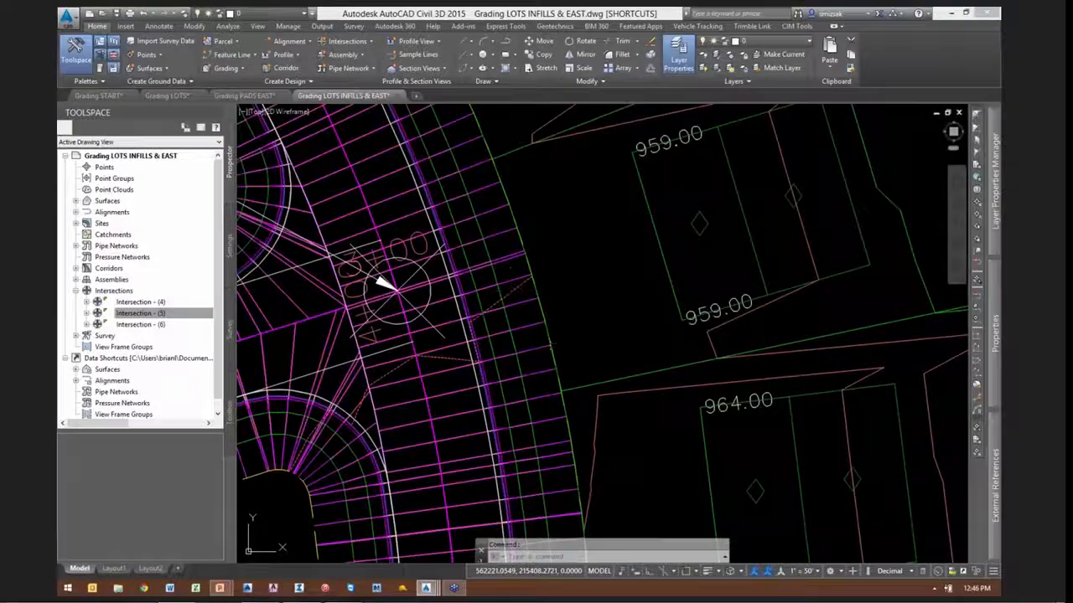
scroll(558, 343, down, 2)
right_click(611, 300)
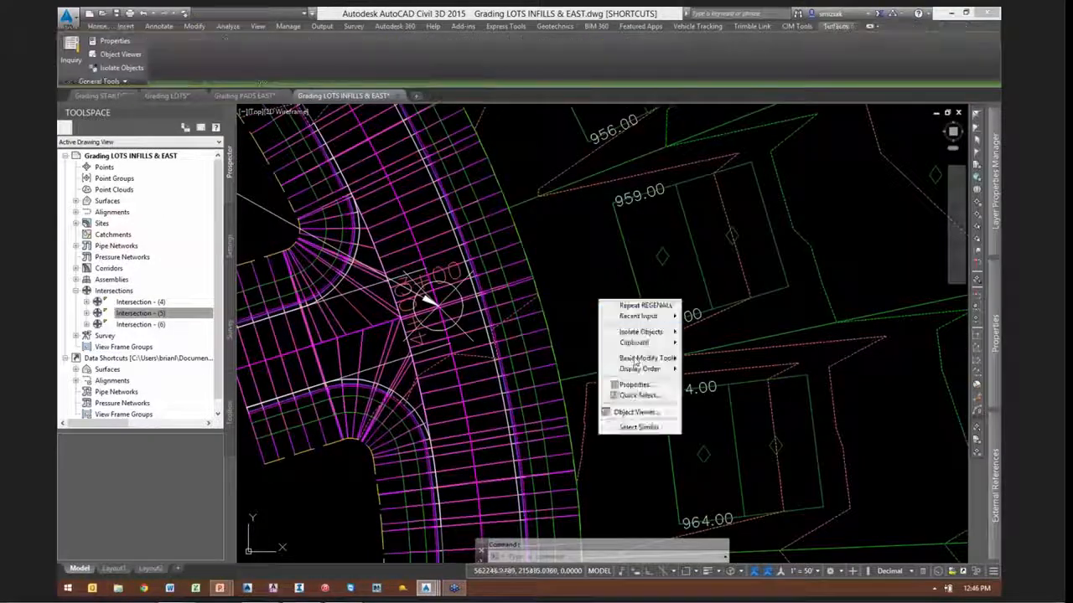
click(634, 410)
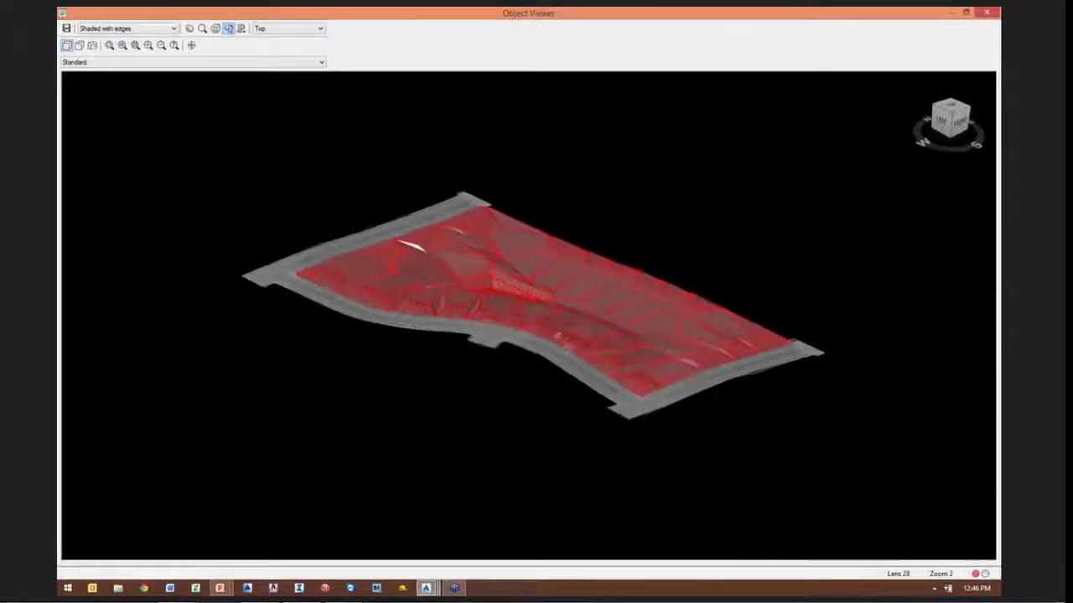
Examine in 3D how the lot surface meets the corridor edge near Intersection - (5), close the viewer, and clear the selection
drag(603, 362, 438, 329)
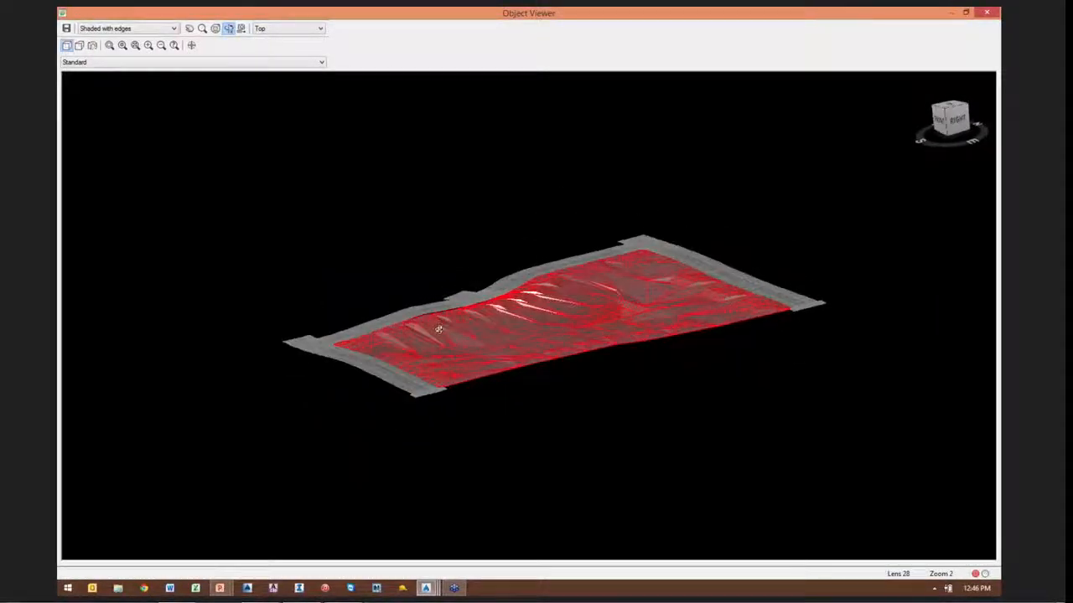
scroll(441, 329, up, 5)
drag(760, 402, 646, 376)
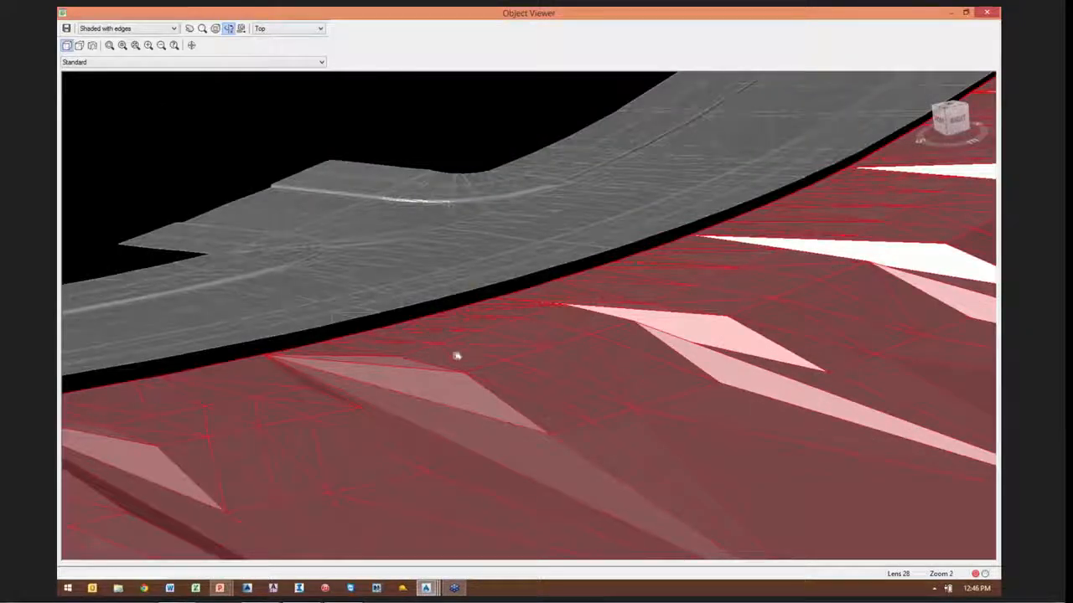
drag(457, 356, 599, 285)
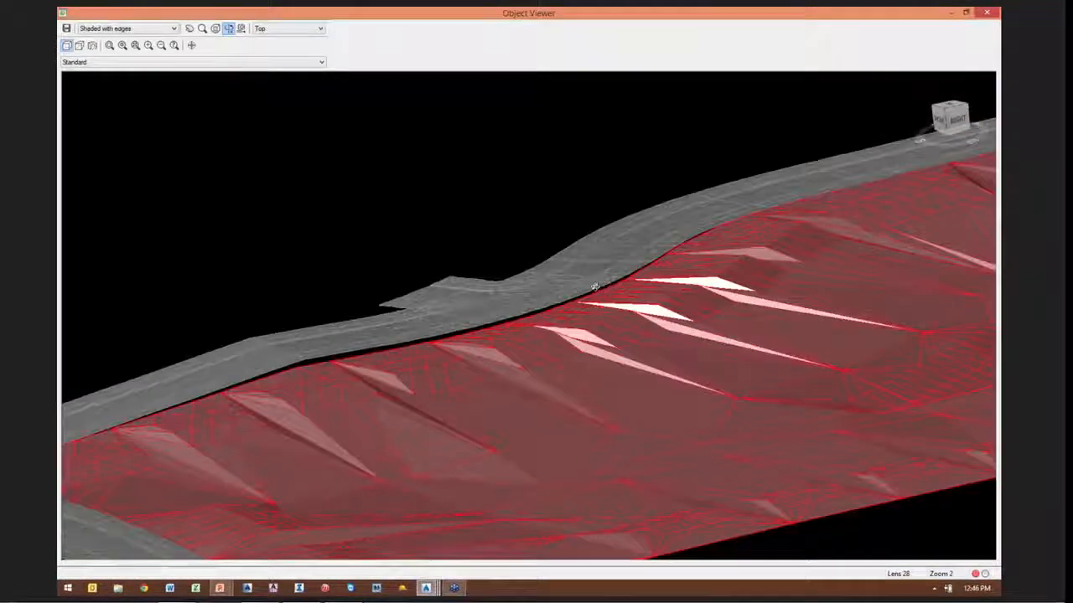
scroll(596, 287, up, 2)
scroll(575, 292, down, 4)
scroll(579, 293, up, 8)
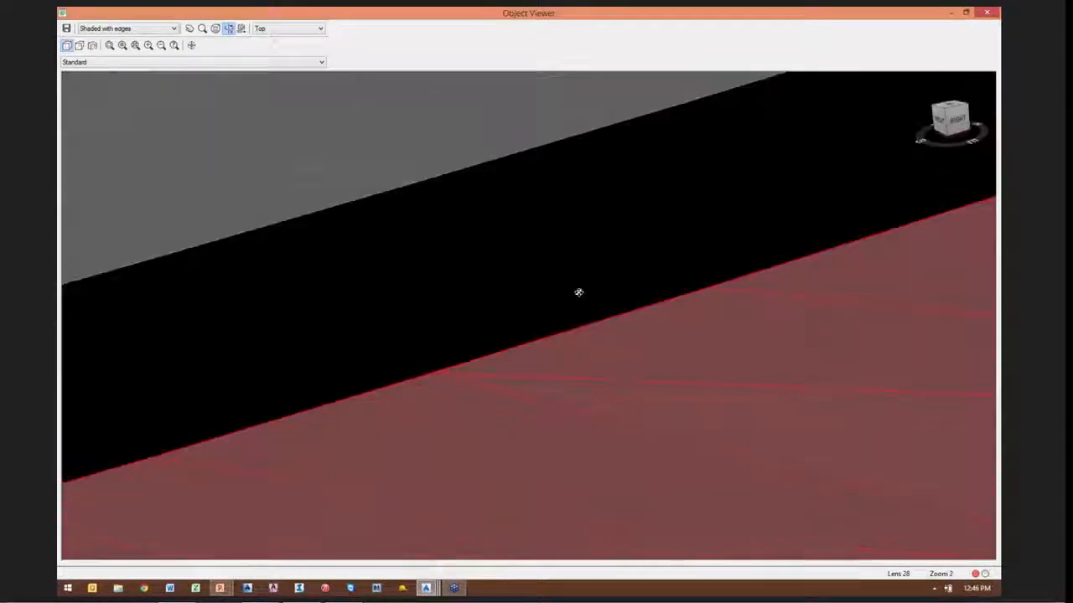
scroll(578, 292, down, 2)
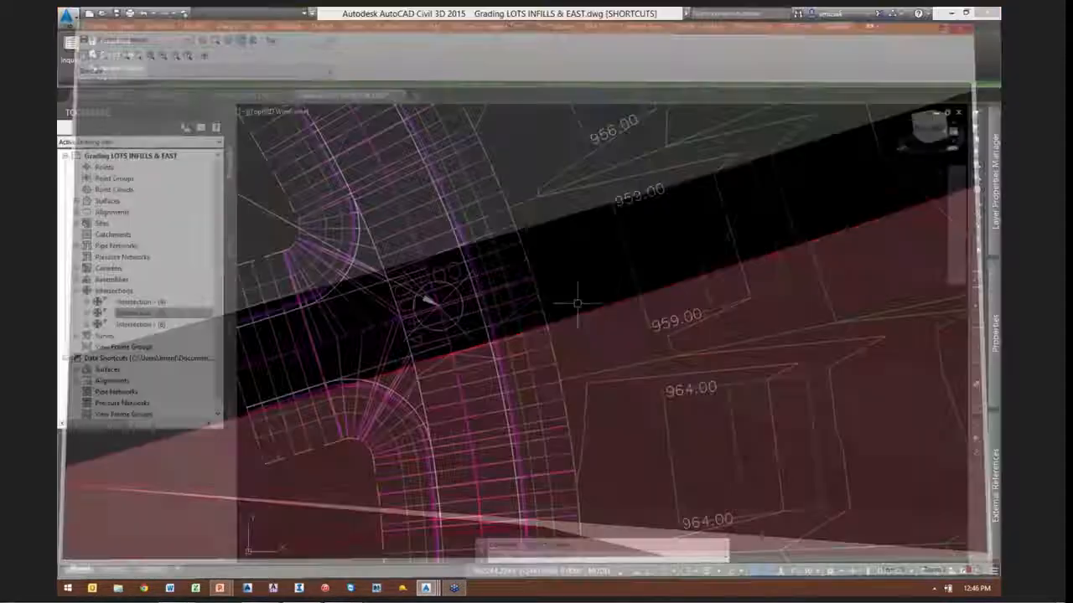
key(Escape)
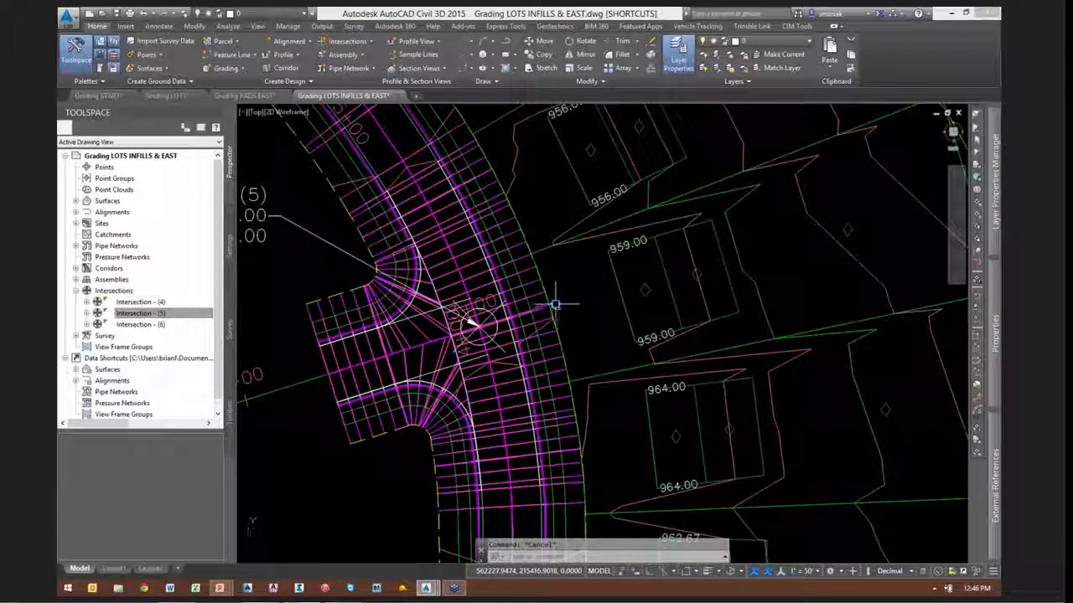
Set the elevations of the feature line between the roads and lots from Corridor - (1) Surface - (1), without intermediate grade break points
click(553, 304)
scroll(553, 304, up, 3)
scroll(531, 289, down, 8)
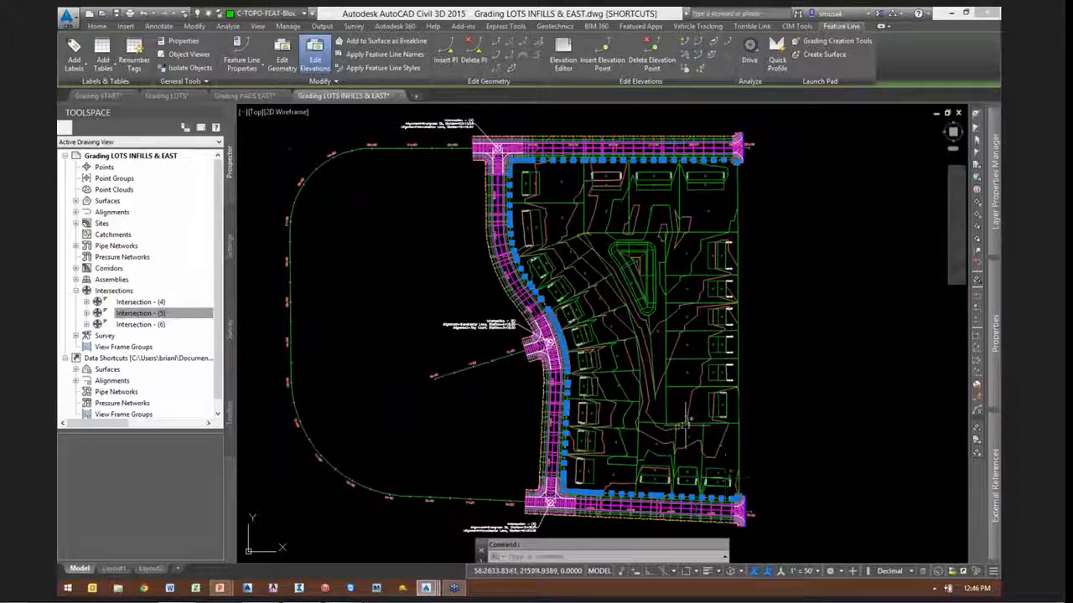
click(684, 71)
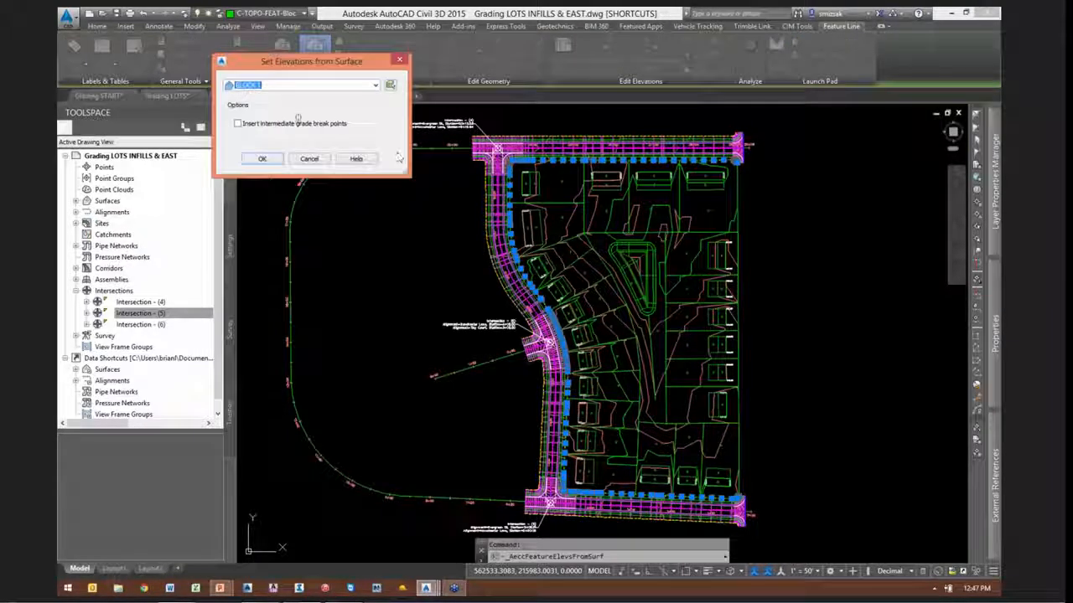
click(255, 85)
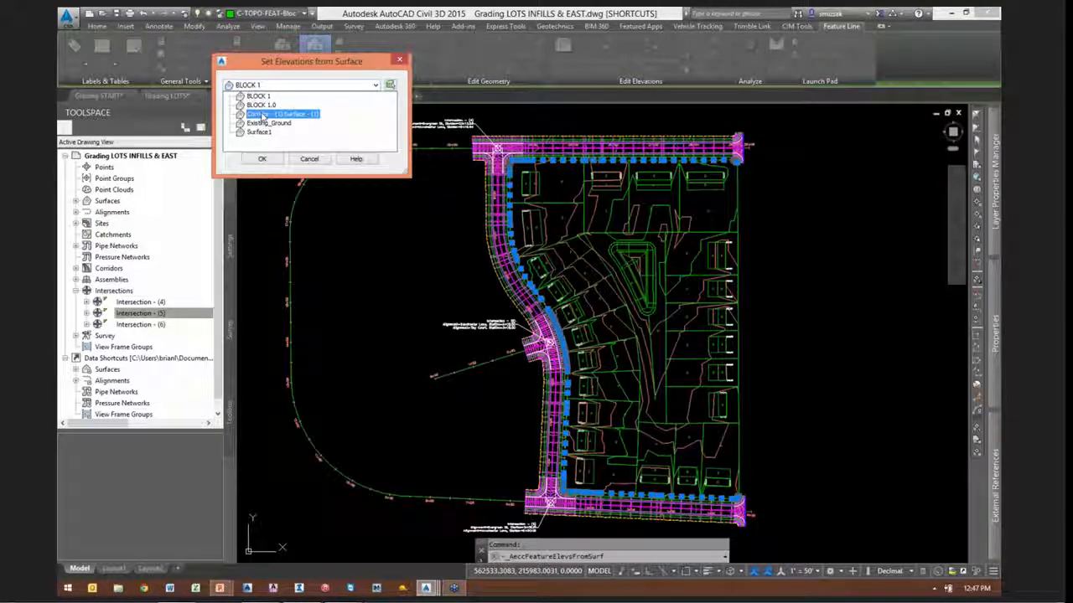
click(261, 114)
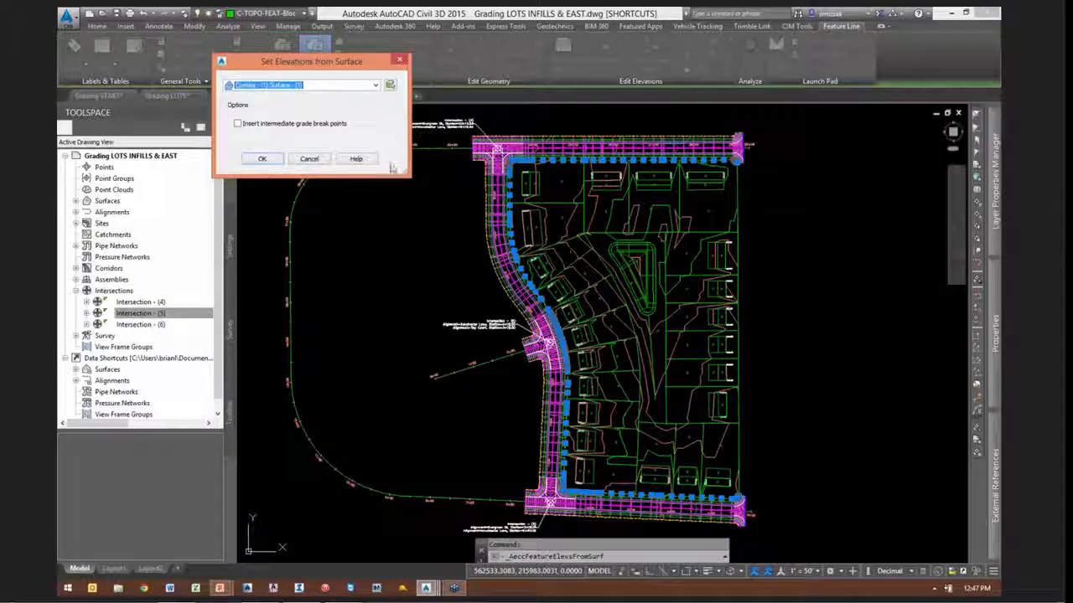
click(263, 160)
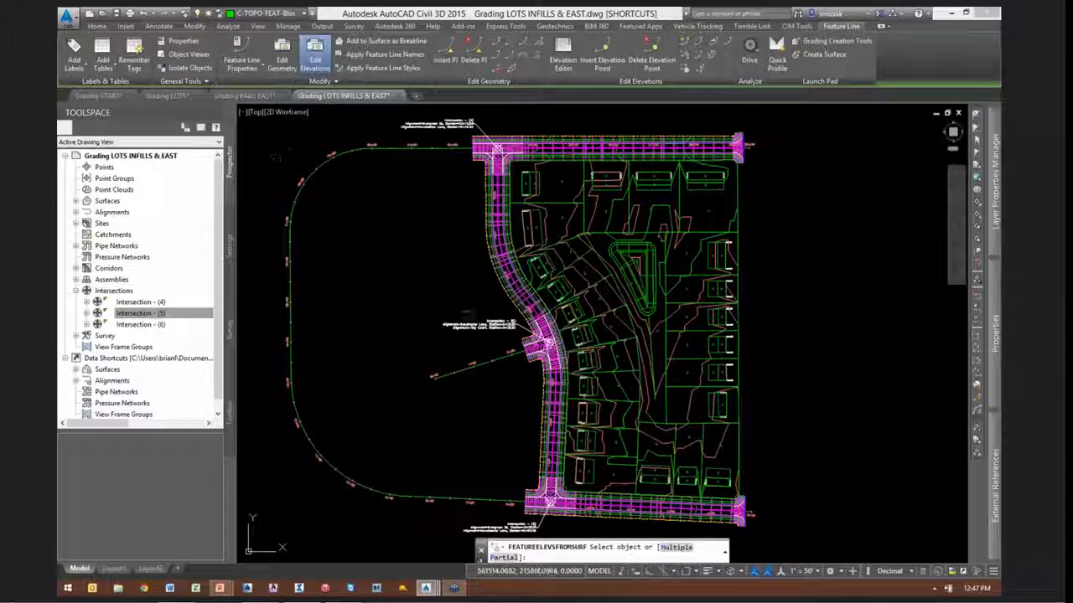
scroll(466, 315, up, 10)
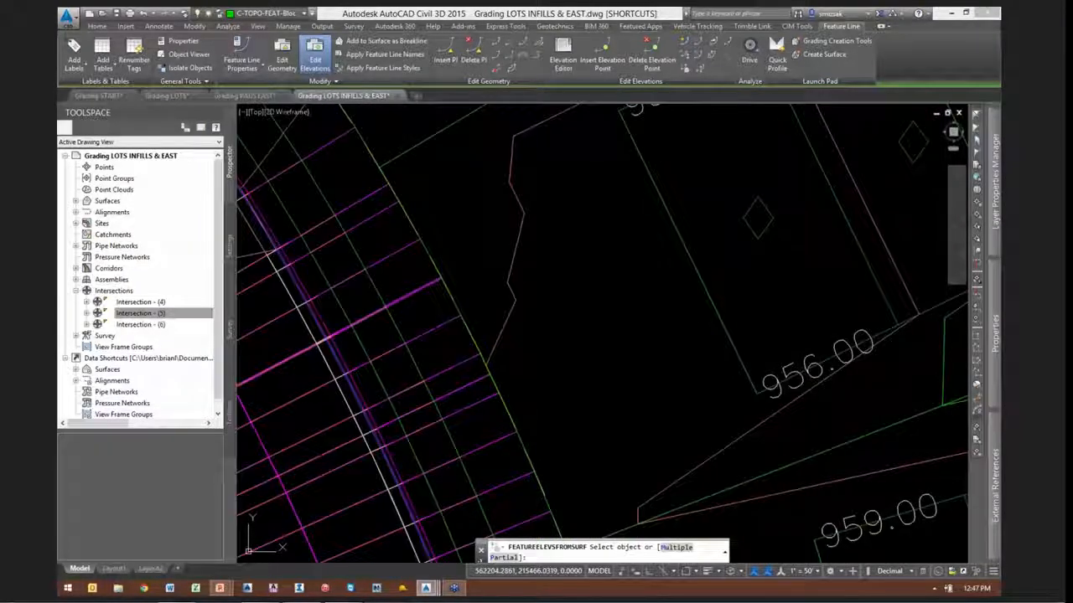
click(503, 328)
scroll(503, 327, down, 1)
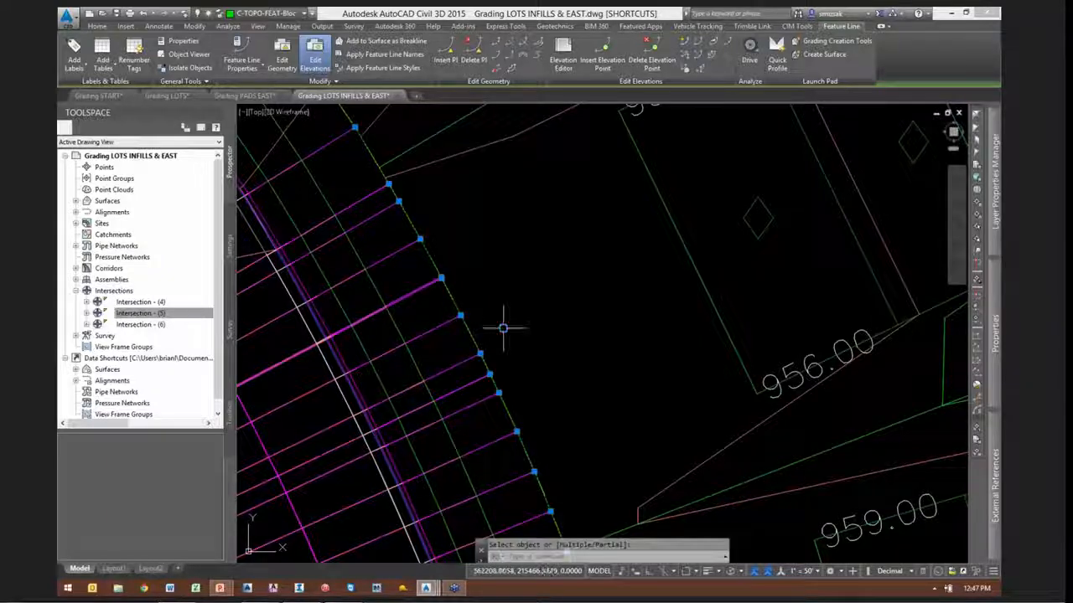
scroll(528, 376, down, 1)
scroll(528, 378, down, 3)
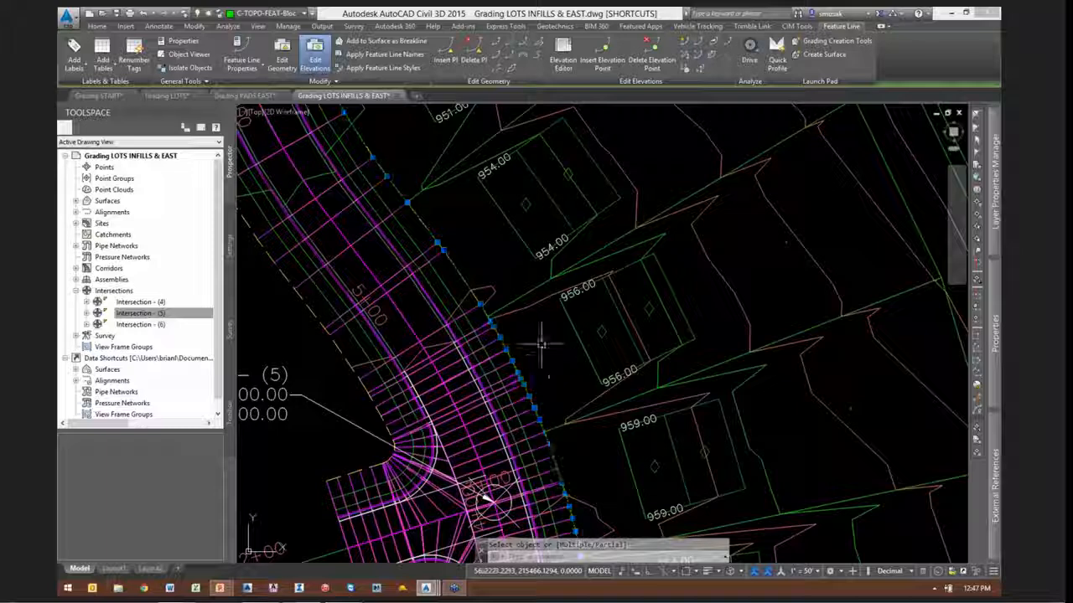
key(Escape)
Select the BLOCK 1.0 and corridor surfaces beside the curved road and show them again in the Object Viewer
click(532, 289)
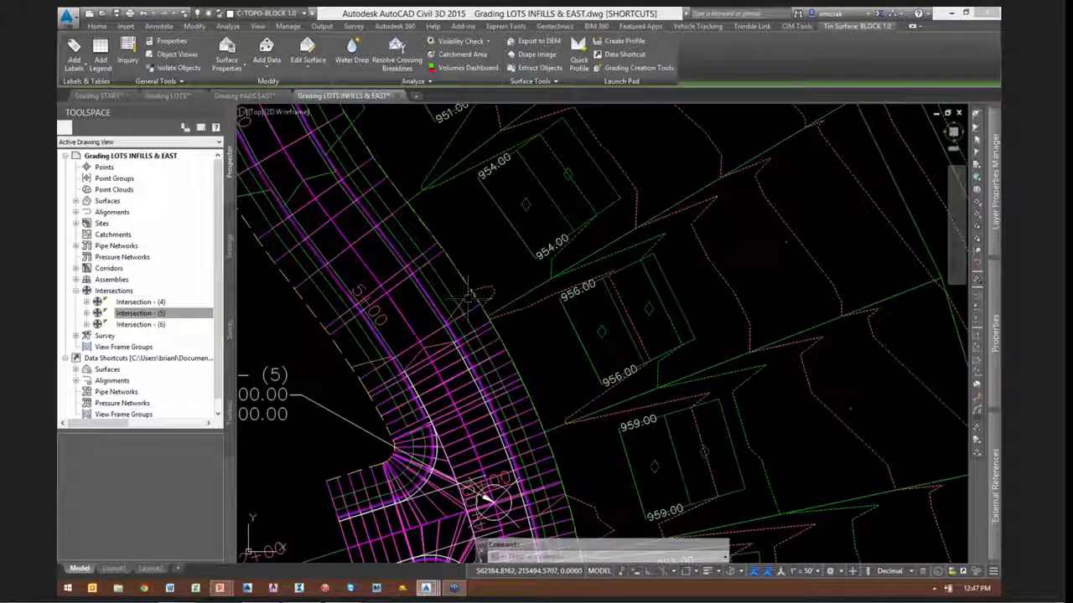
click(469, 300)
right_click(505, 264)
click(544, 380)
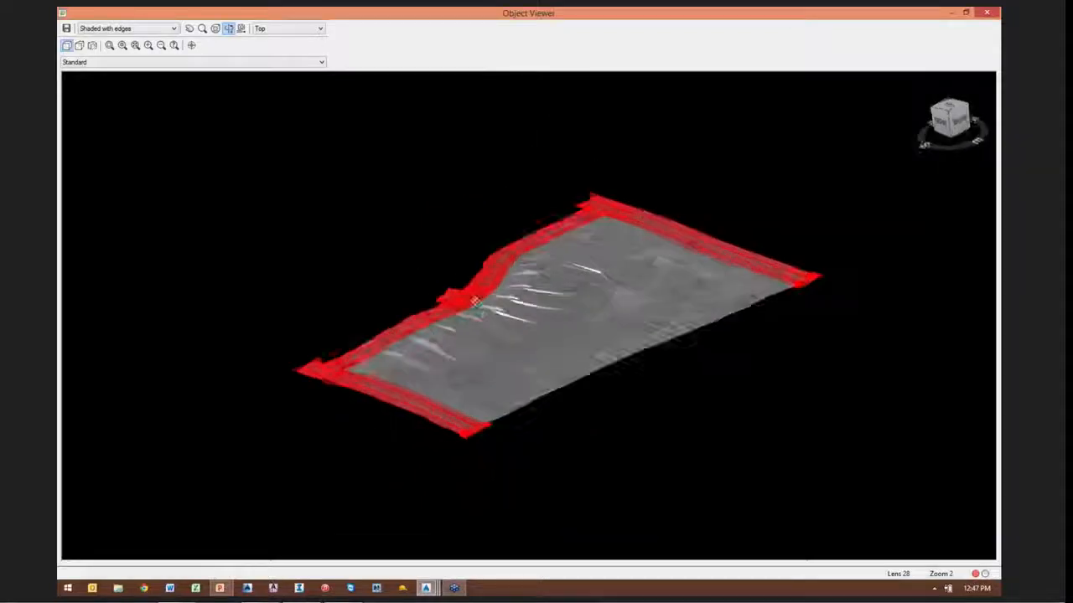
Inspect the updated lot surface along the corridor edge in 3D, especially where the lot lines meet the road near the intersection
drag(475, 302, 465, 323)
scroll(464, 323, up, 5)
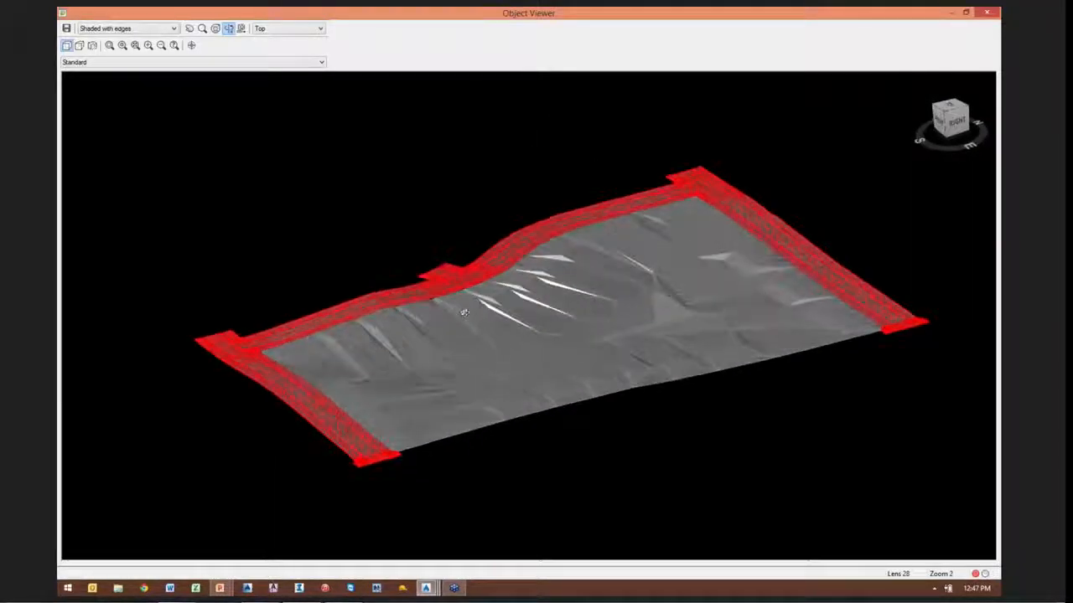
scroll(411, 329, up, 5)
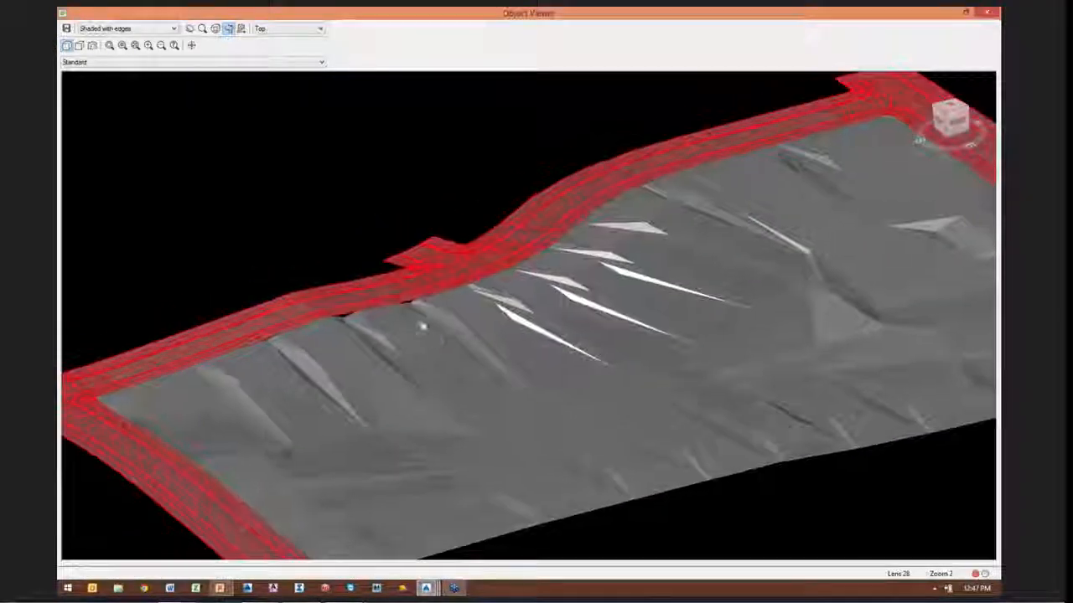
scroll(374, 295, up, 6)
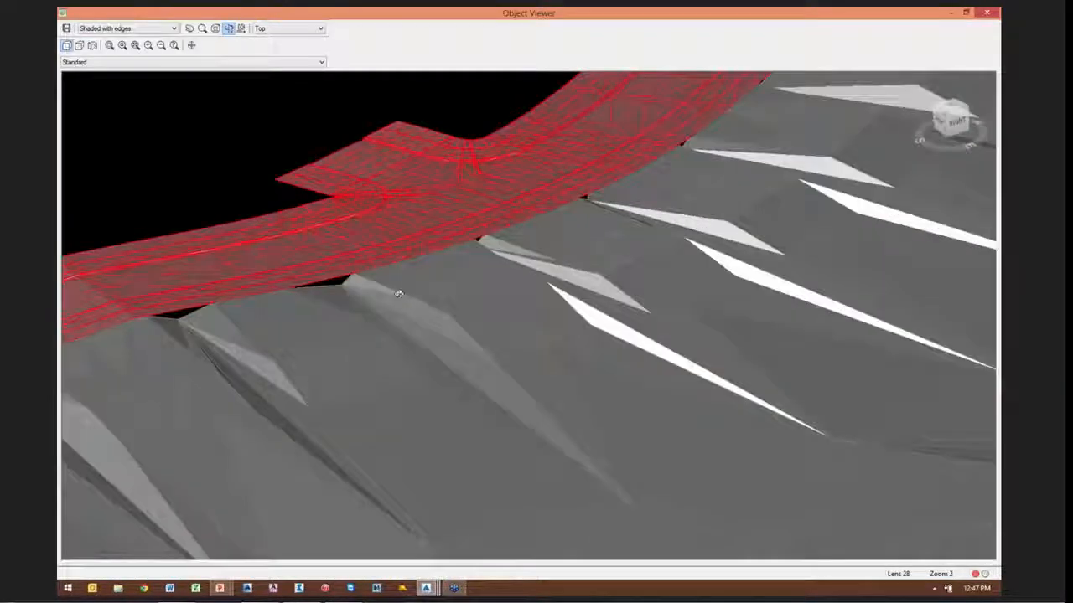
scroll(443, 318, down, 10)
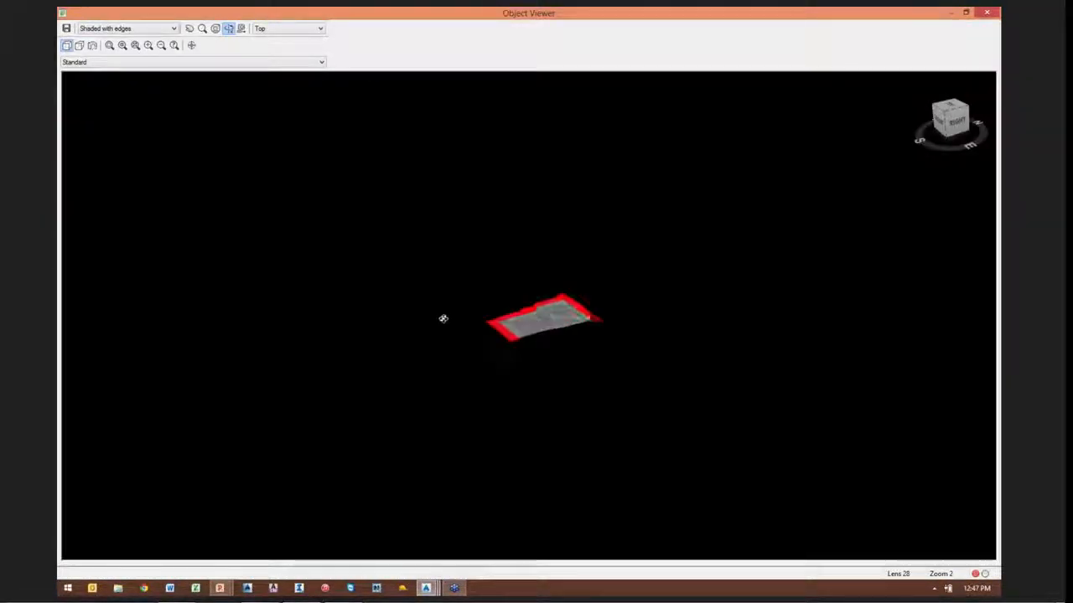
scroll(461, 320, up, 10)
drag(463, 321, 541, 434)
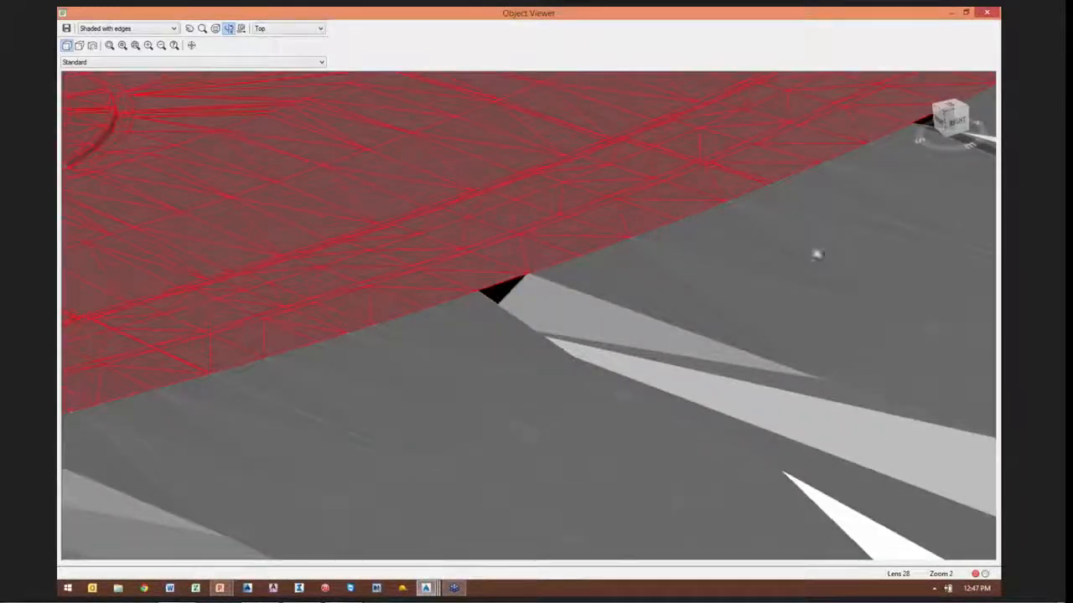
drag(817, 255, 564, 265)
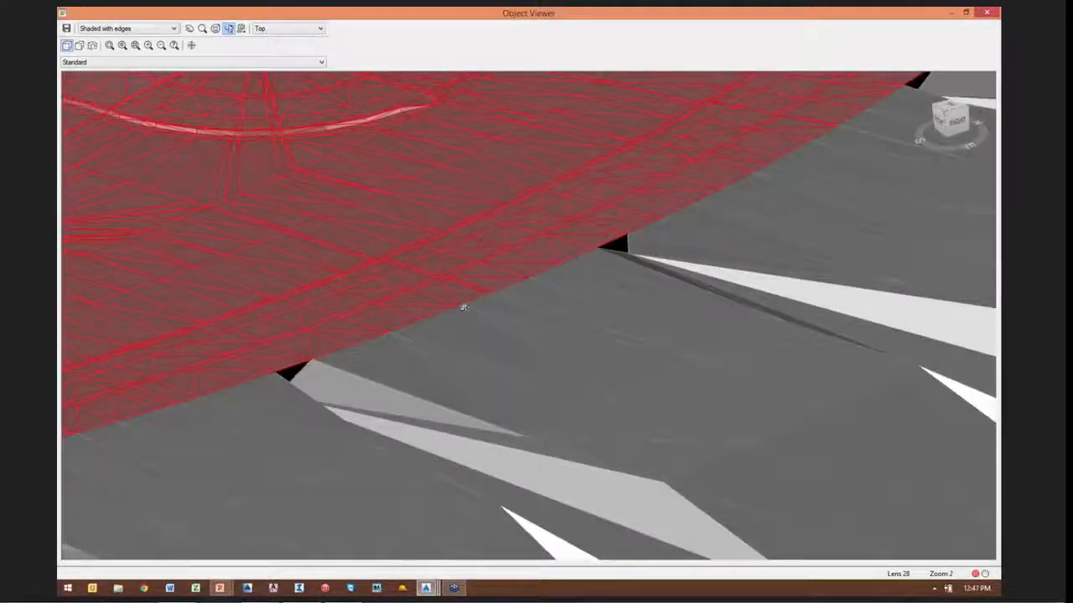
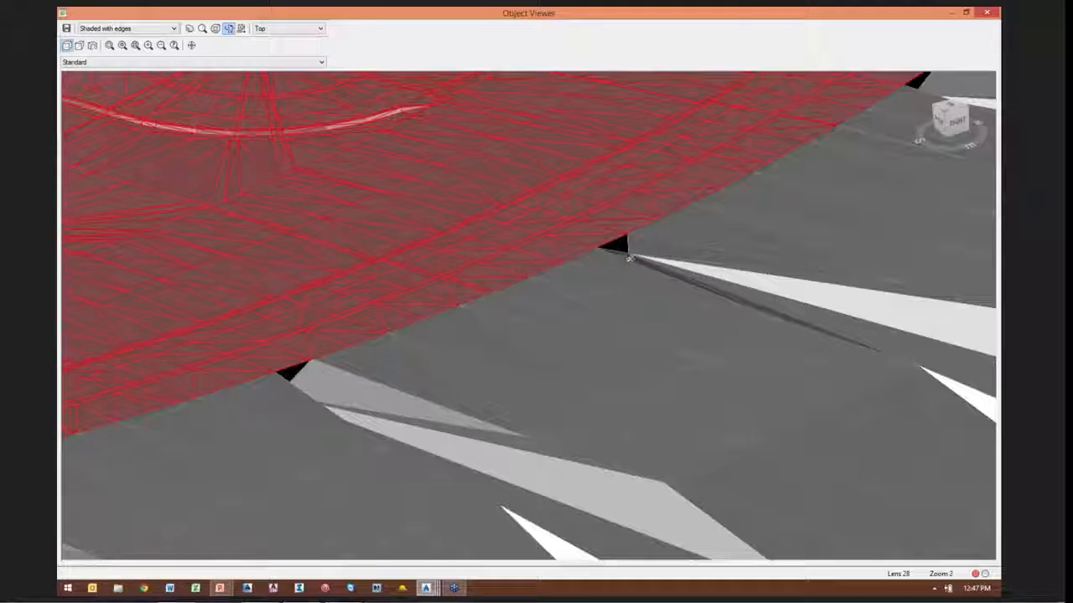
Close the viewer and examine where the lot-line feature line meets the corridor-edge feature line near Intersection - (5)
key(Escape)
scroll(485, 327, up, 5)
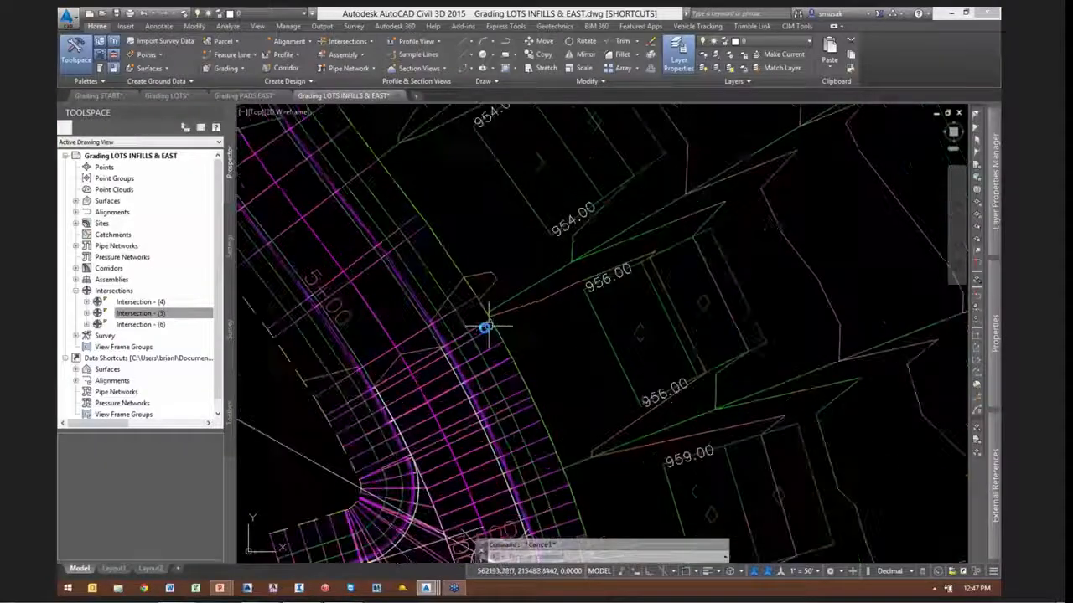
click(479, 260)
middle_drag(548, 333, 556, 431)
scroll(494, 381, up, 3)
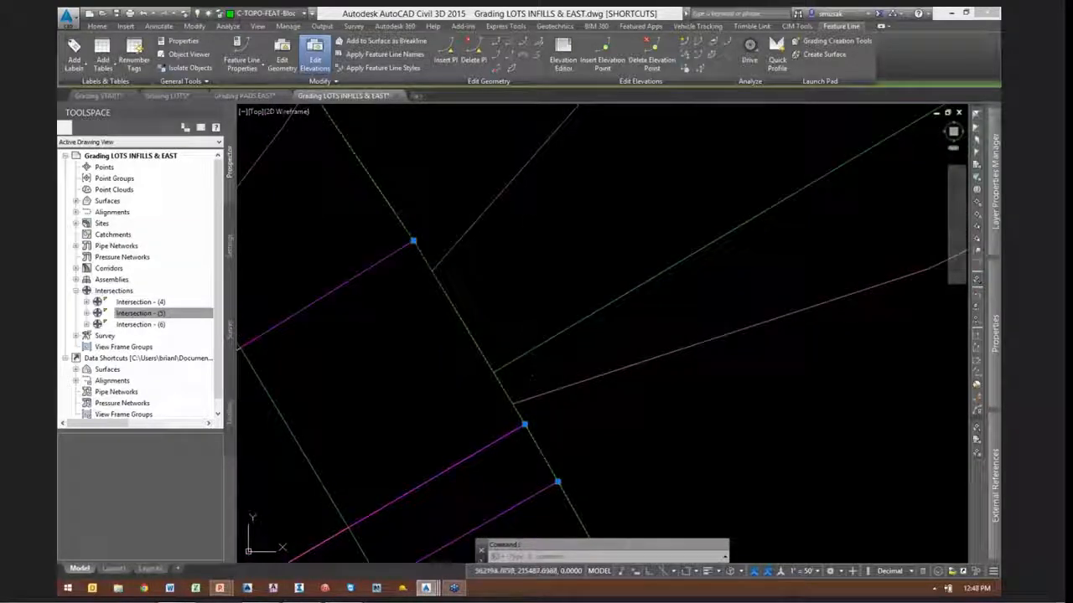
key(Escape)
click(539, 346)
key(Escape)
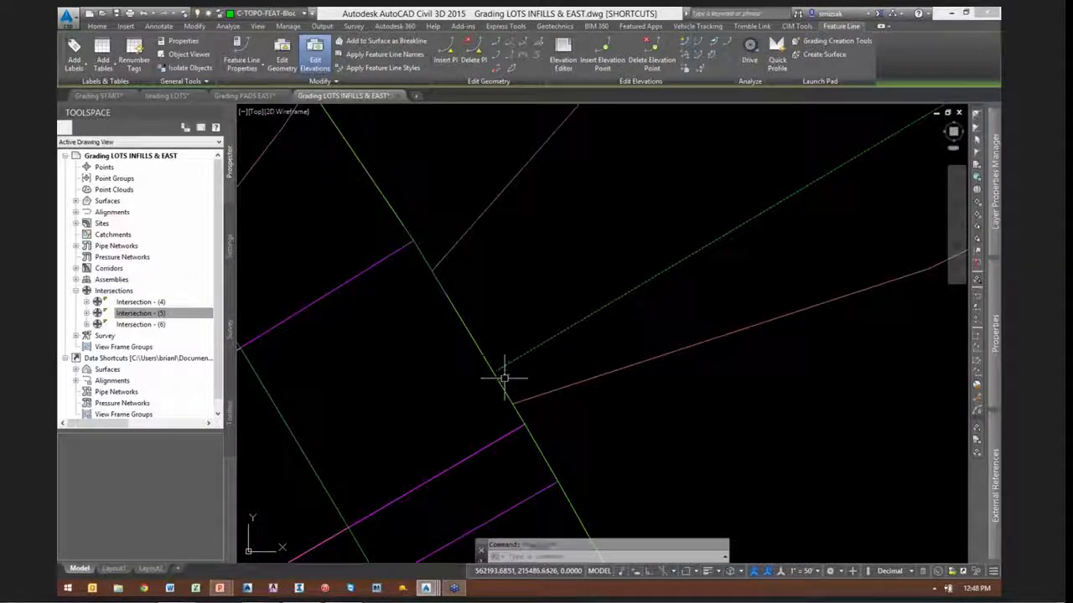
click(474, 339)
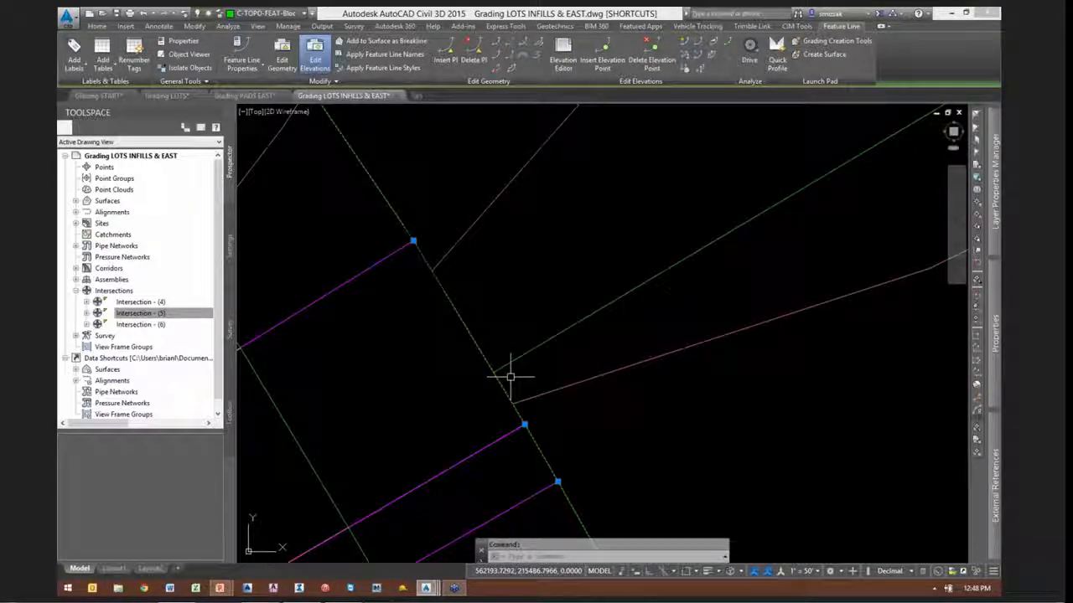
key(Escape)
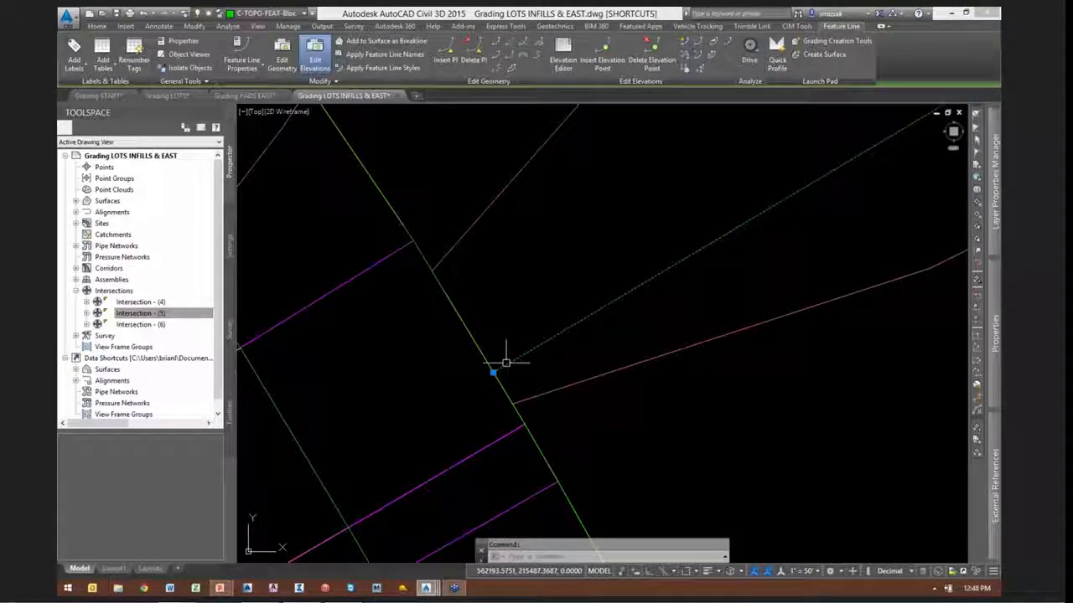
key(Escape)
click(505, 367)
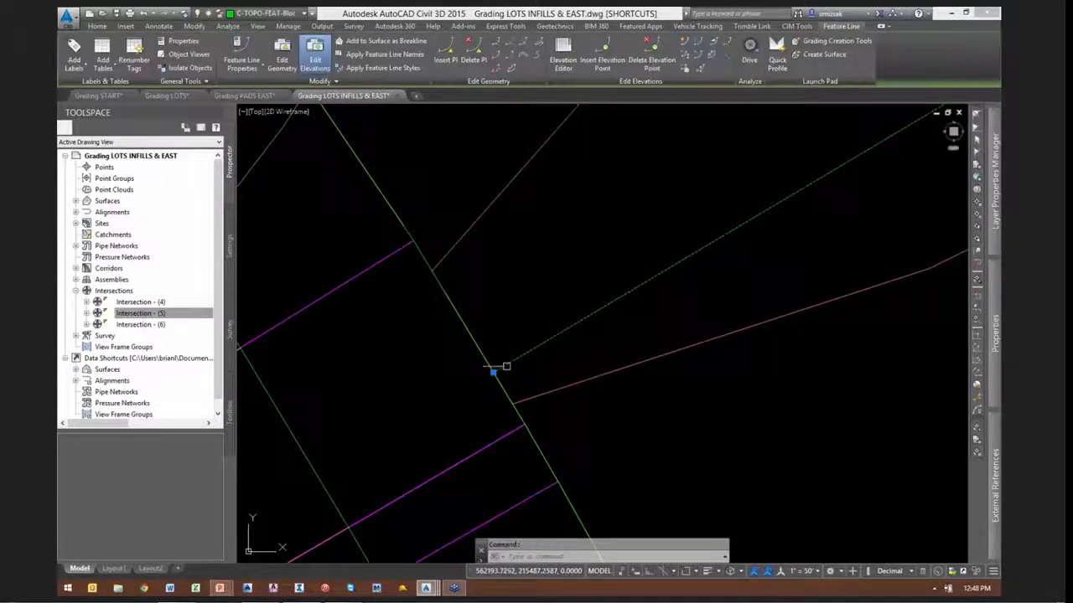
mouse_move(394, 256)
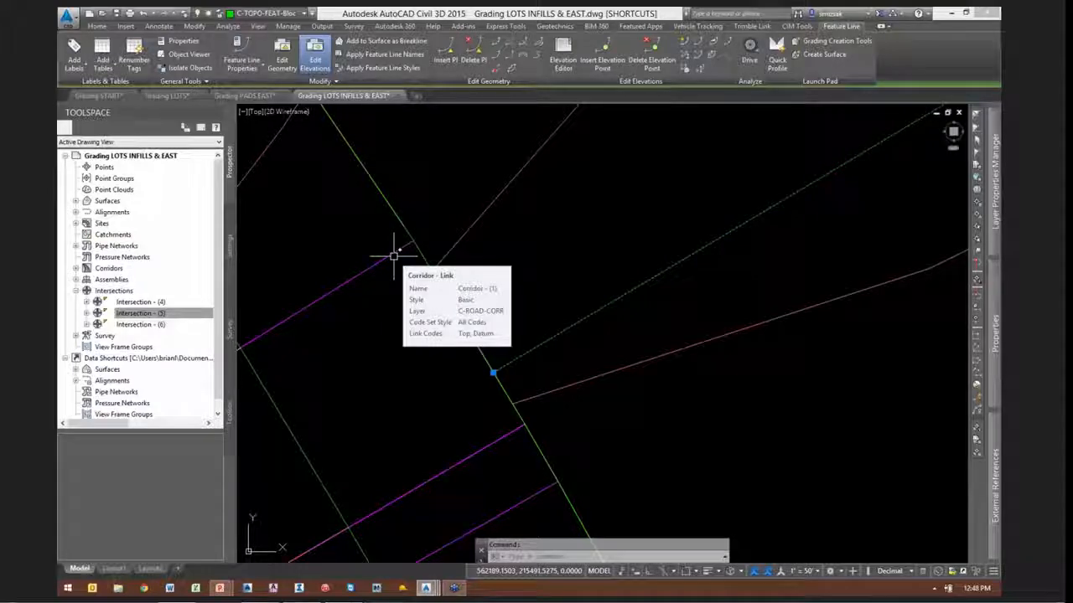
Select all feature lines similar to the lot line at the curved road, check their extent across the block, and clear the selection
scroll(558, 297, down, 5)
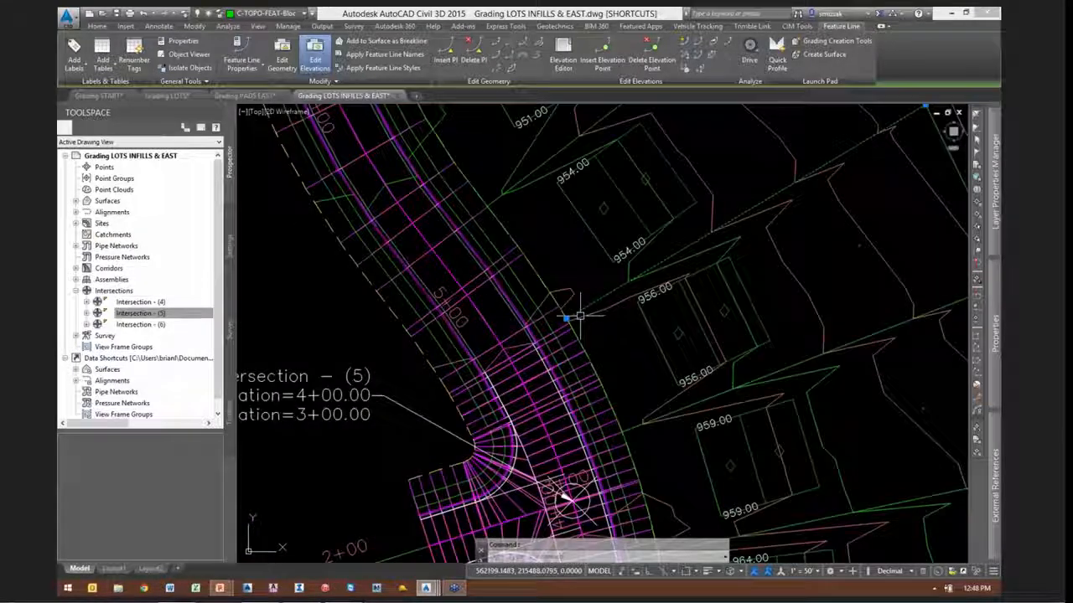
key(Escape)
click(575, 318)
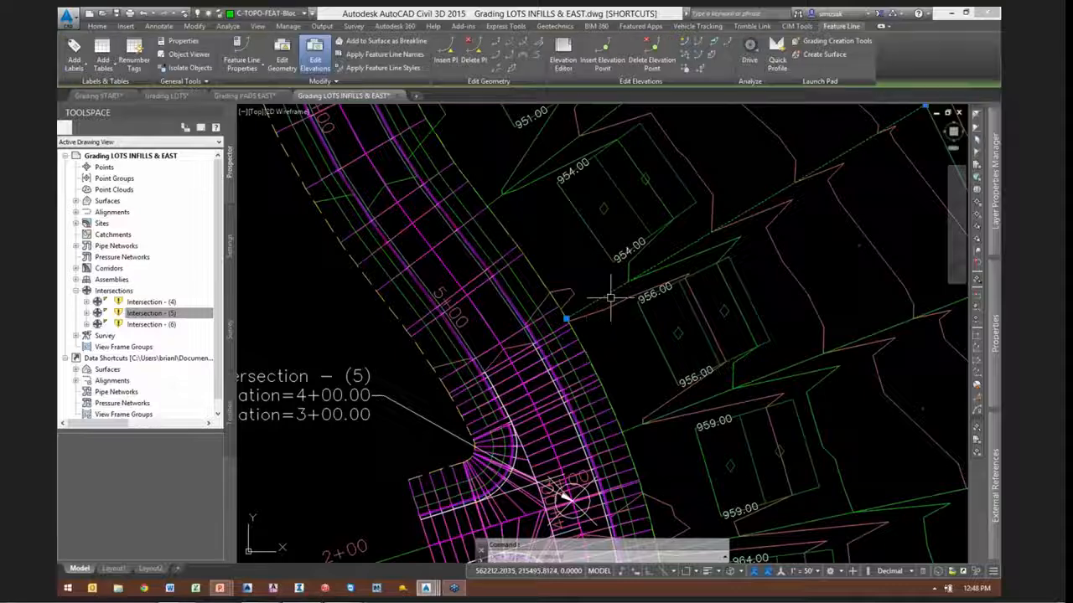
right_click(608, 312)
click(648, 557)
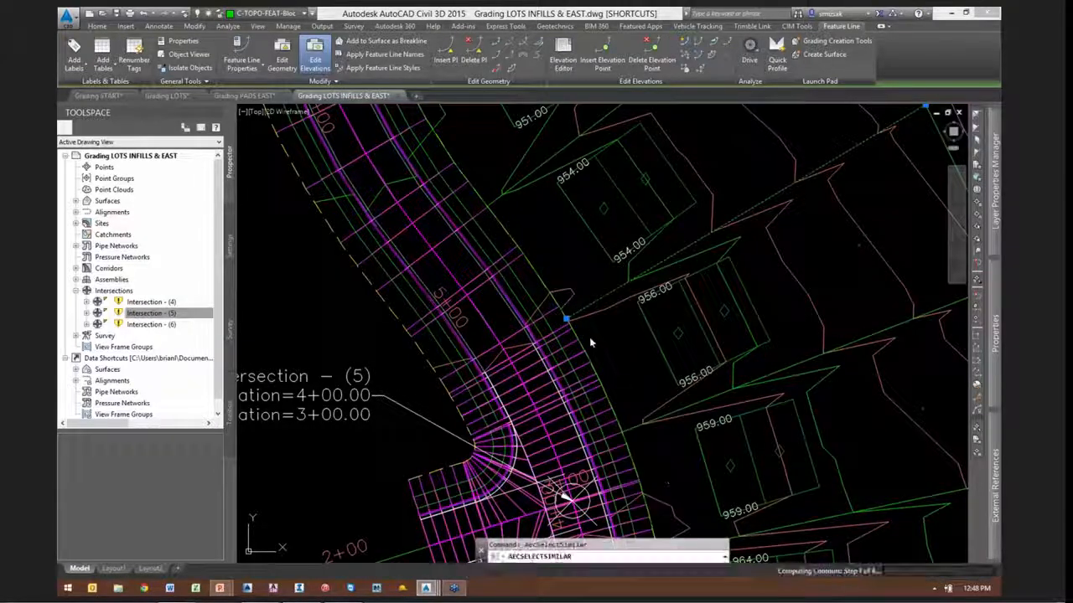
scroll(563, 496, down, 6)
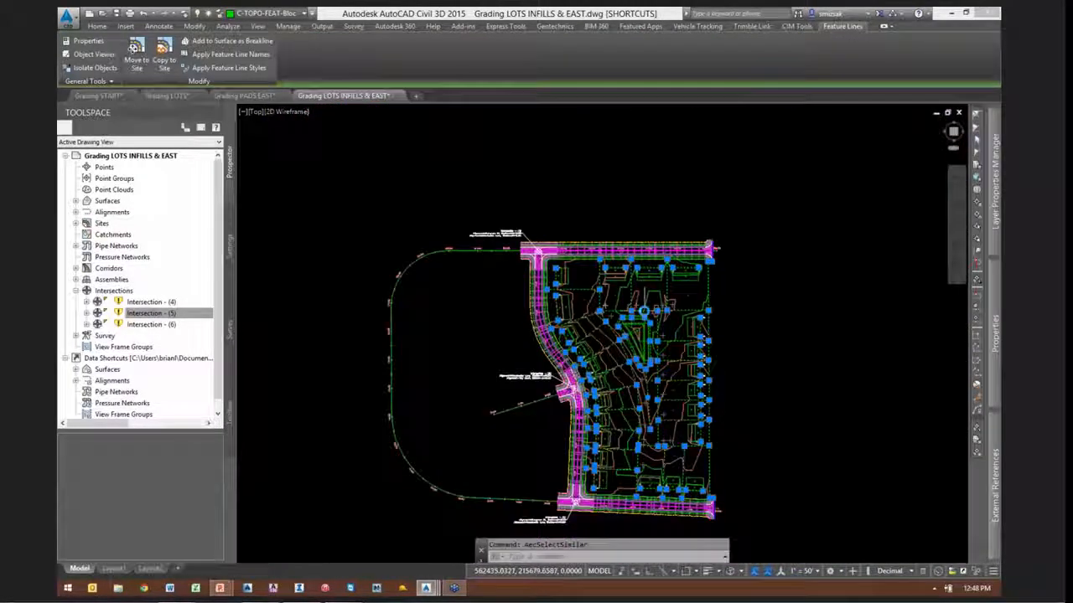
scroll(643, 311, up, 2)
scroll(647, 312, down, 1)
middle_drag(668, 348, 643, 266)
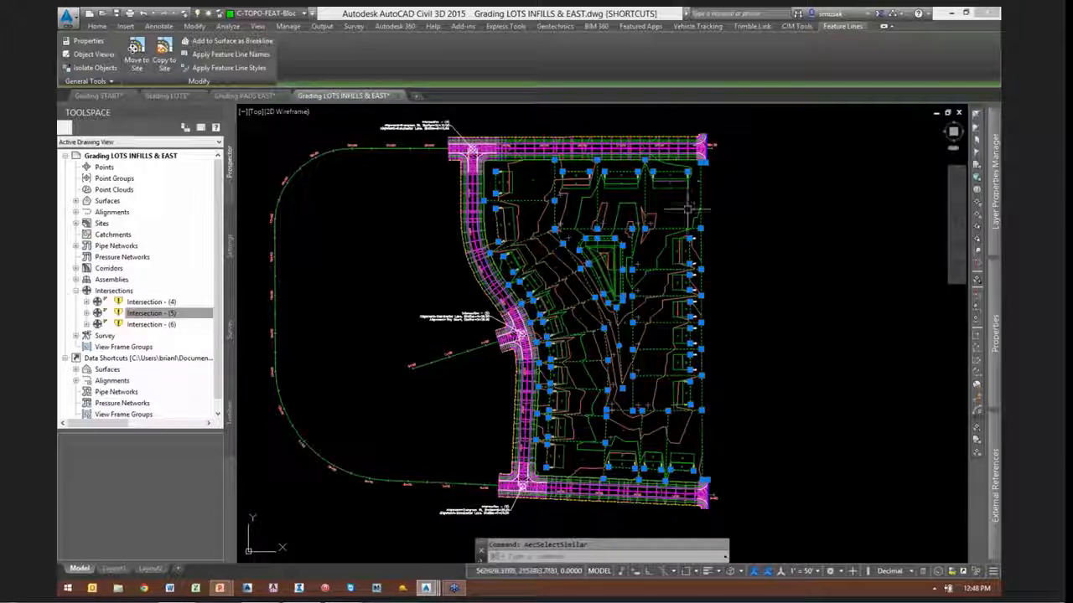
key(Escape)
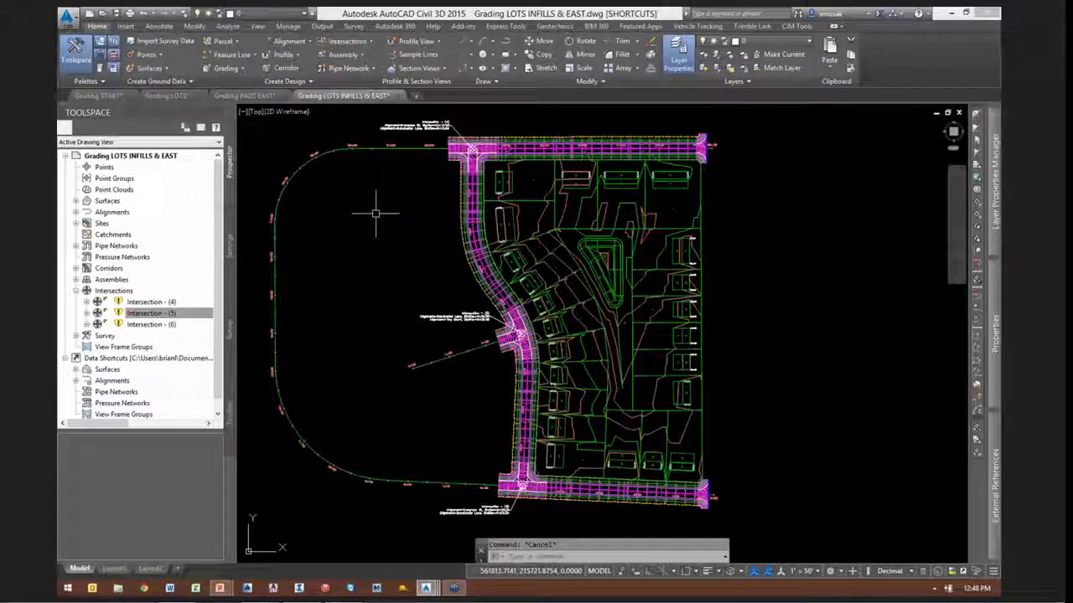
Set the elevations of the previously selected lot feature lines from Corridor - (1) Surface - (1), without intermediate grade break points
click(194, 26)
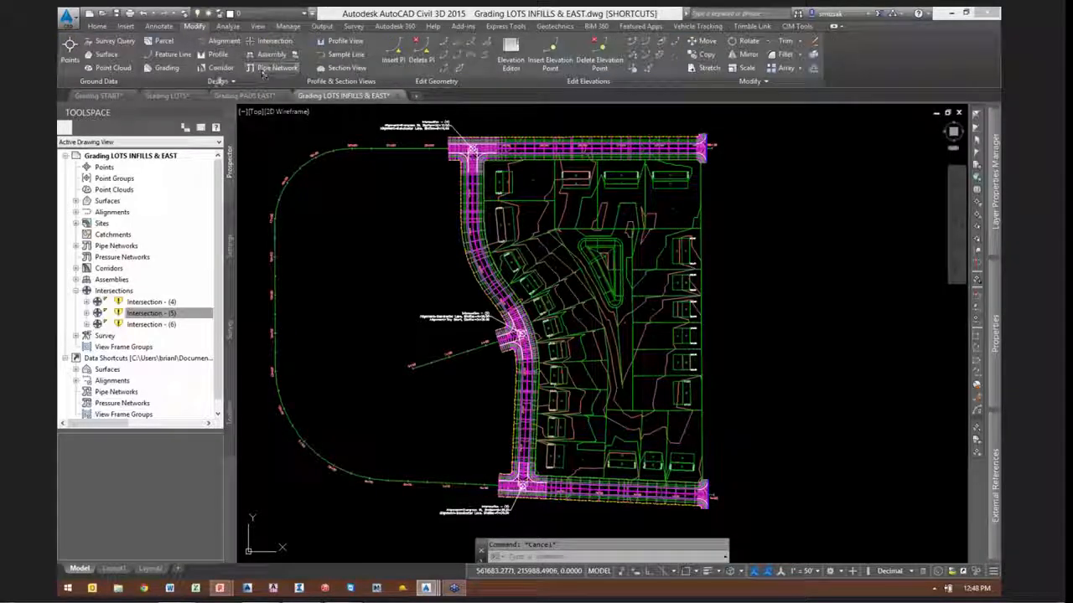
click(171, 54)
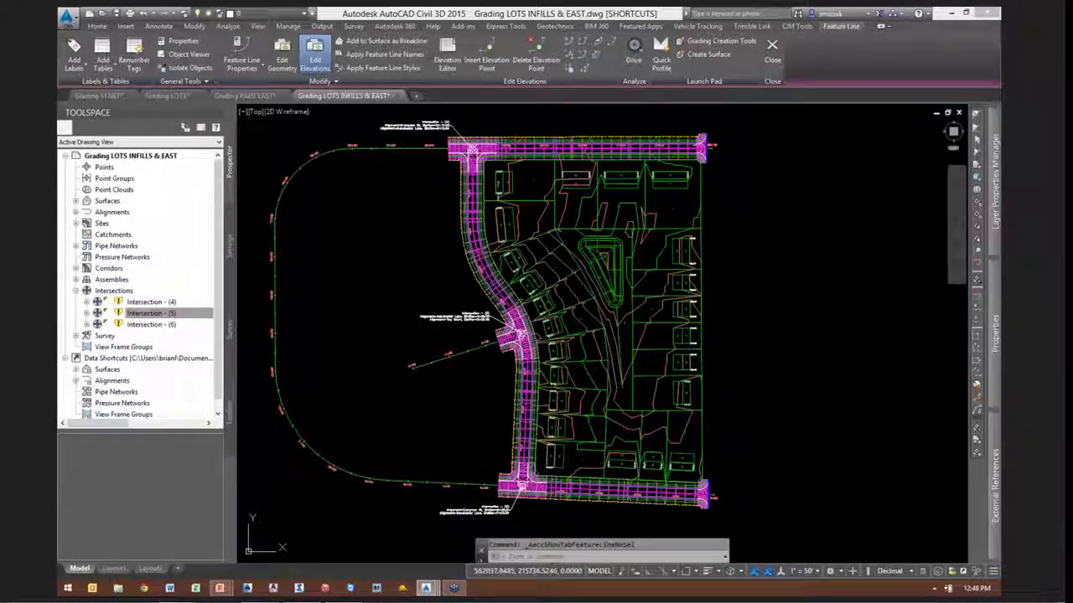
click(568, 72)
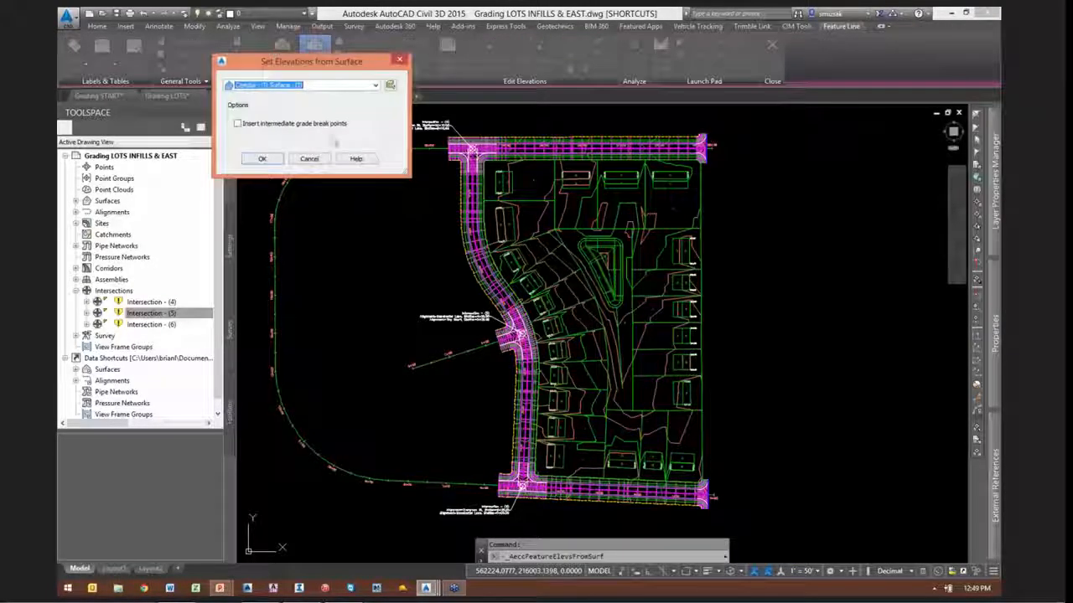
mouse_move(335, 62)
mouse_down()
mouse_move(875, 49)
mouse_move(343, 37)
mouse_move(327, 52)
mouse_move(359, 114)
mouse_move(340, 85)
mouse_up()
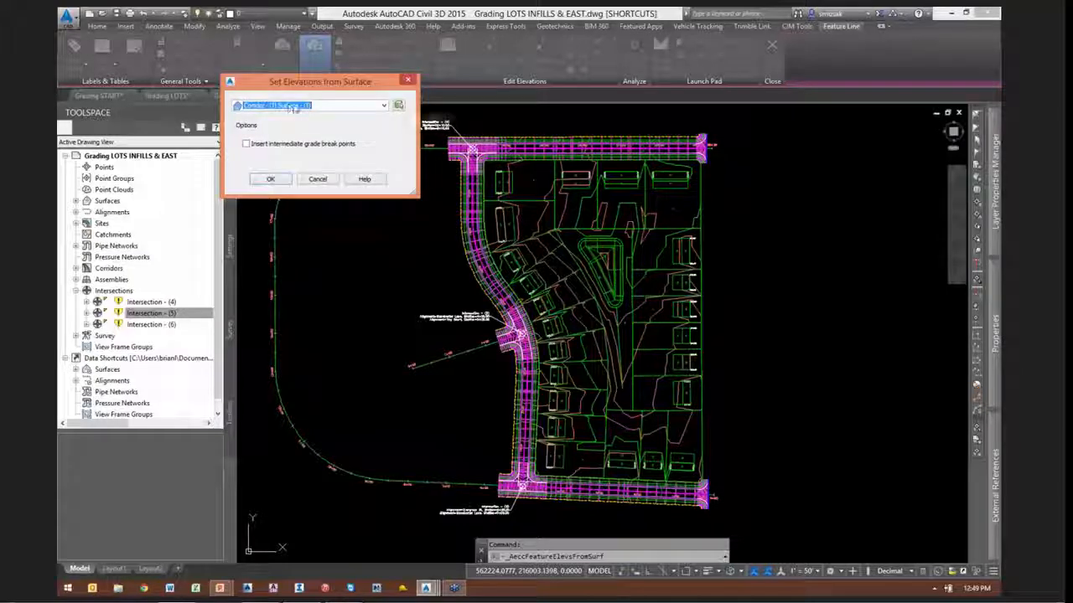
click(270, 179)
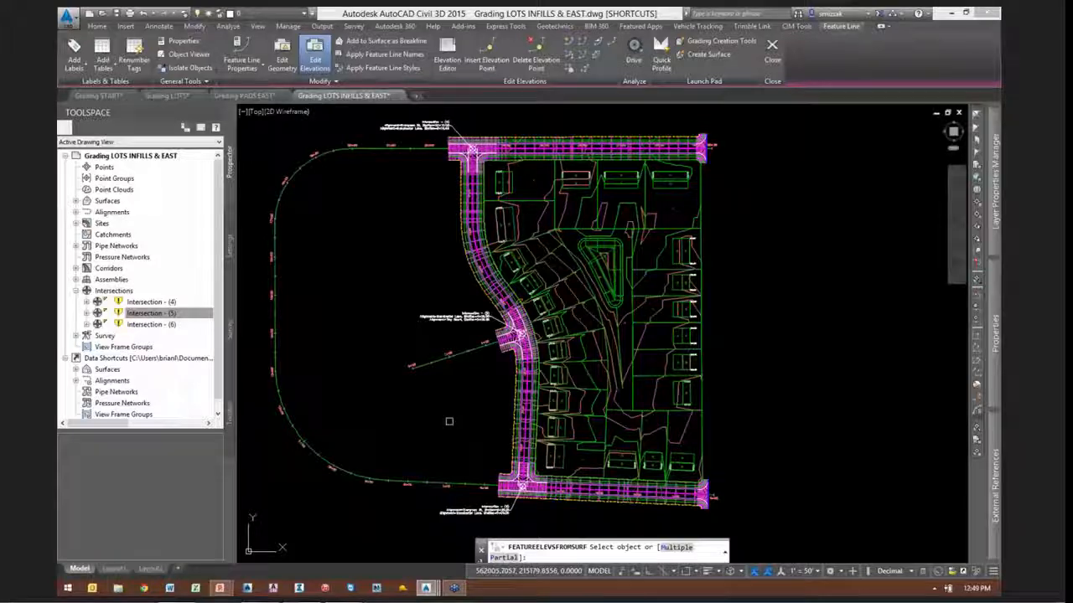
text(m)
key(Return)
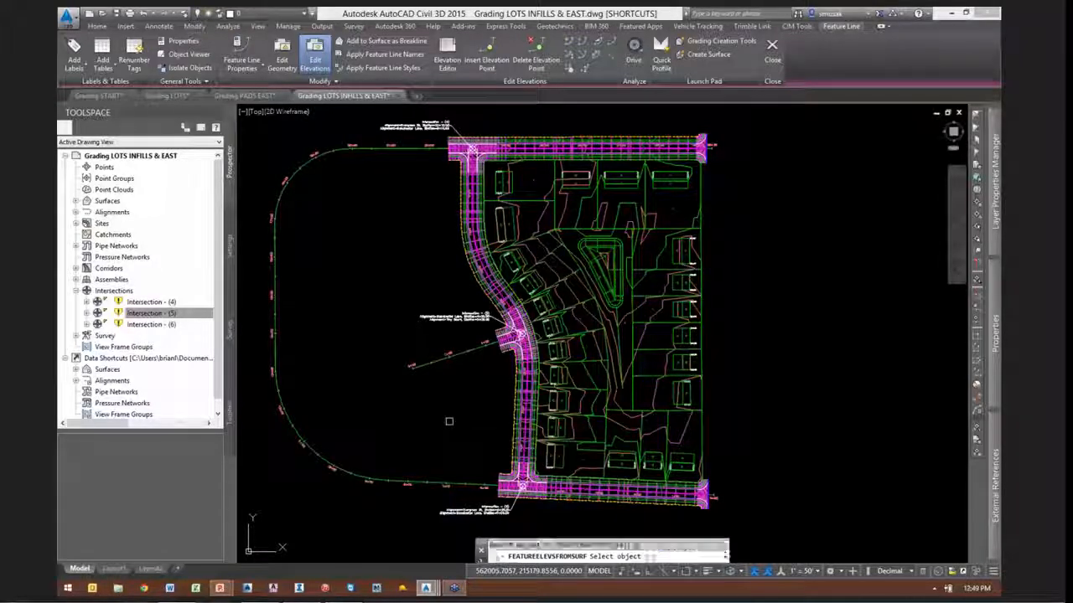
text(p)
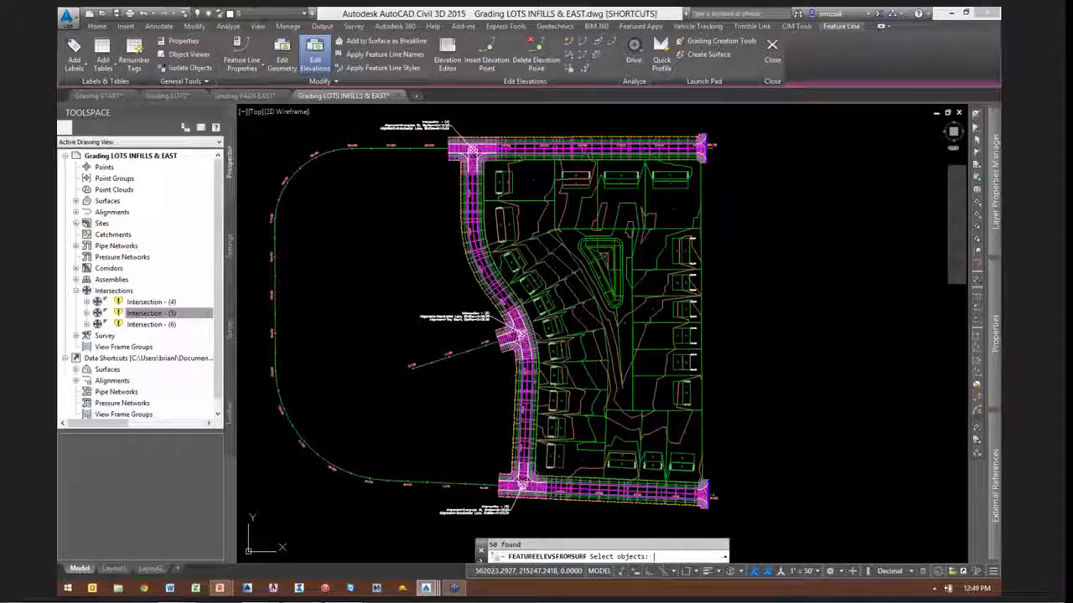
key(Return)
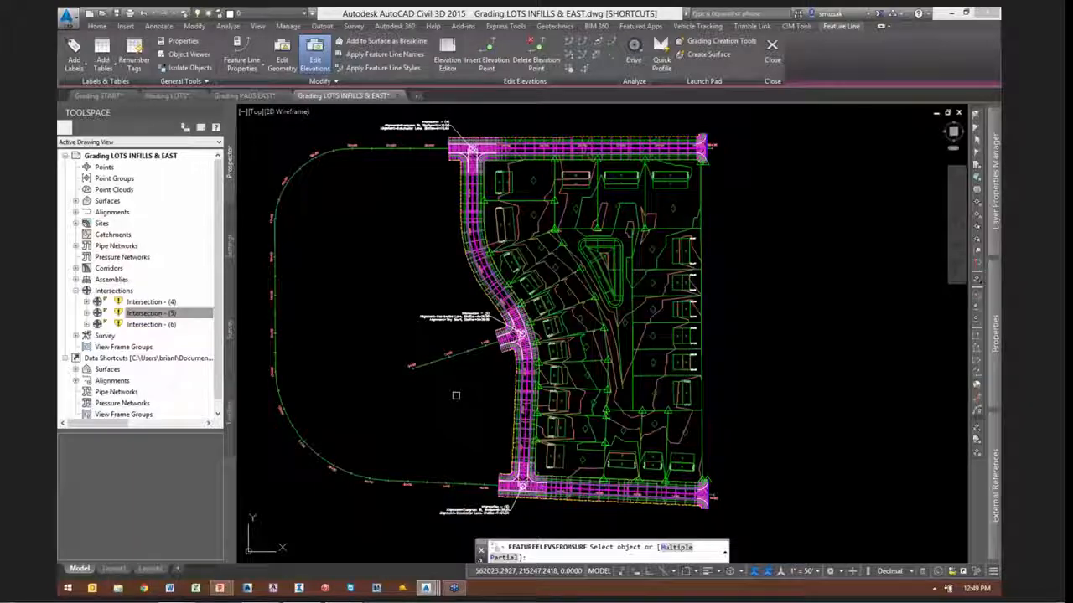
Apply the corridor surface elevations to the feature line between road and lots near Intersection - (5) and end the command
scroll(479, 307, up, 6)
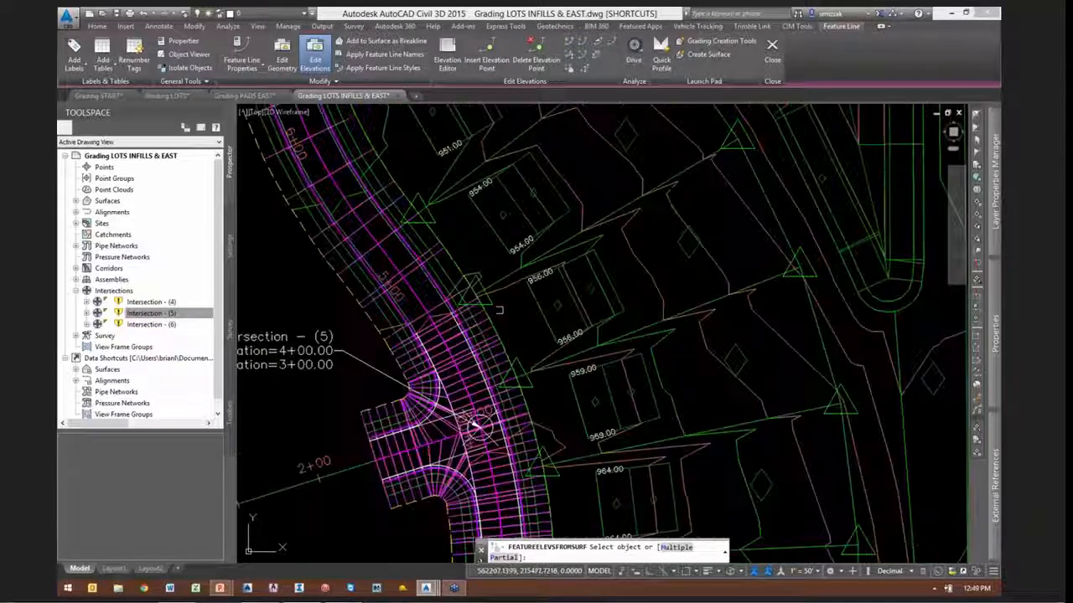
scroll(480, 308, up, 3)
scroll(502, 339, up, 3)
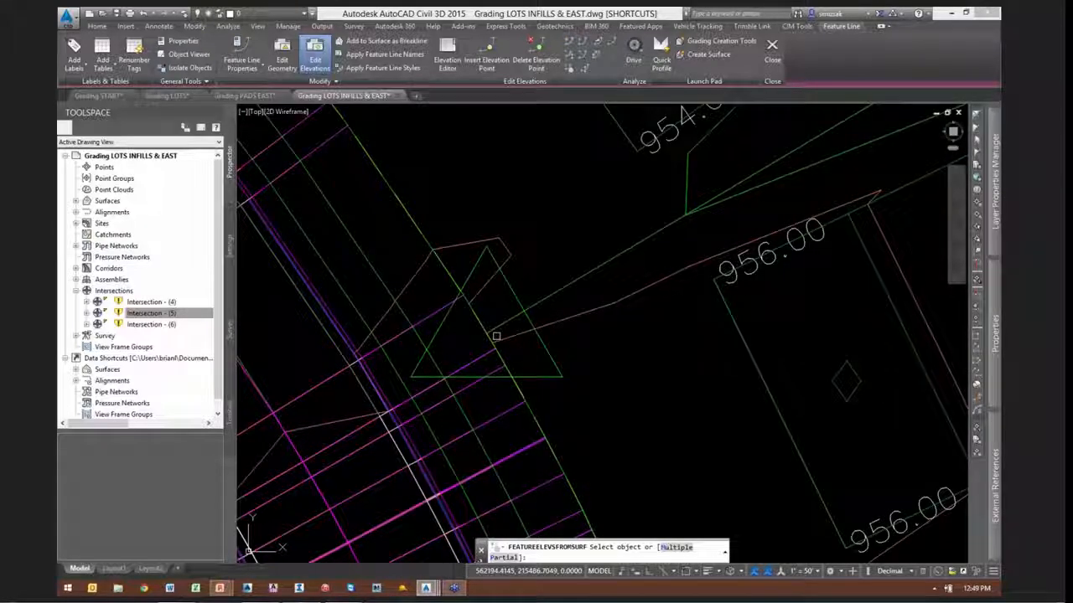
scroll(496, 336, down, 1)
click(474, 322)
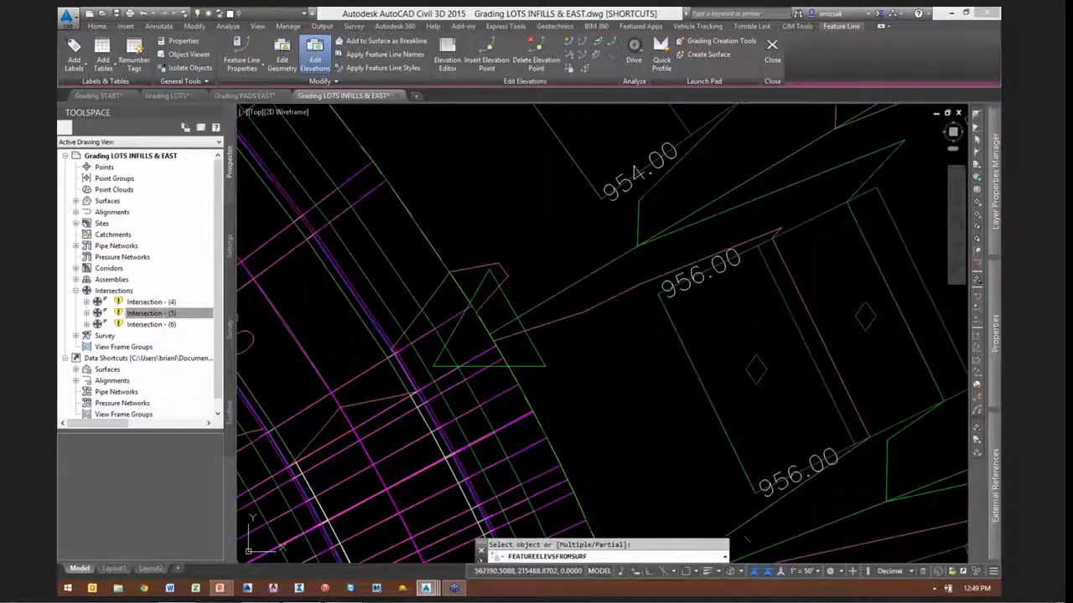
scroll(497, 307, down, 1)
key(Escape)
Examine the rebuilt BLOCK 1.0 surface by itself in the Object Viewer, orbiting around the lot slopes, and close the viewer
click(510, 285)
right_click(560, 303)
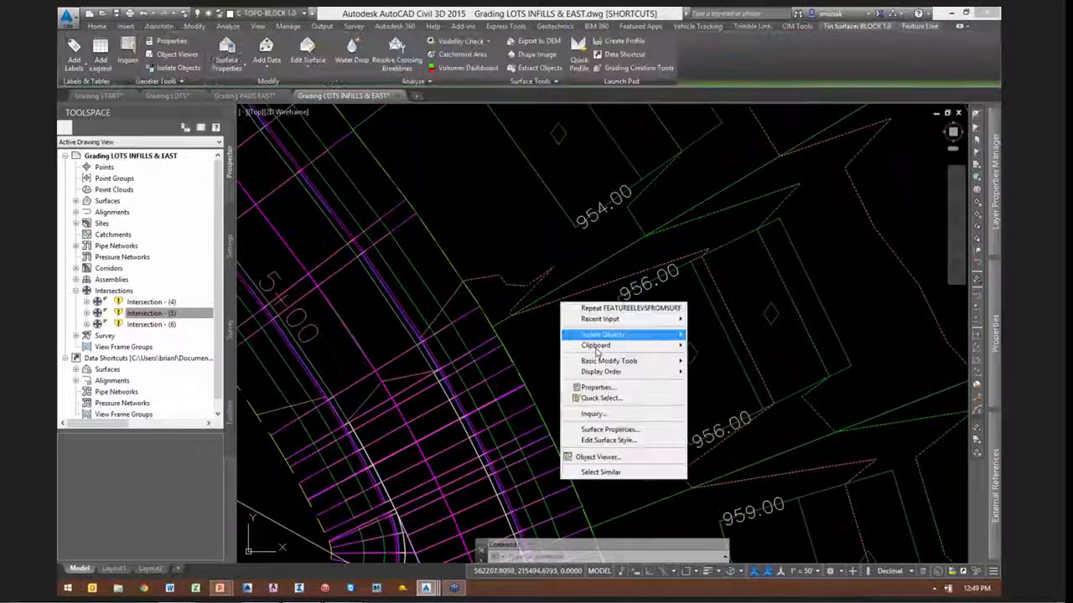
click(597, 456)
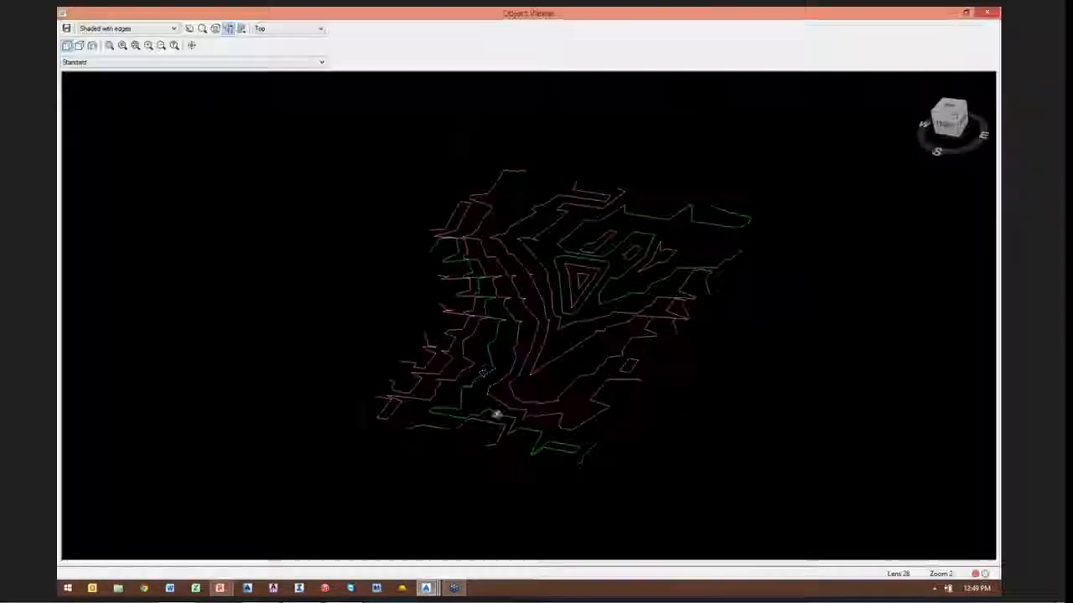
mouse_move(496, 414)
mouse_down()
mouse_move(601, 378)
mouse_move(419, 410)
mouse_up()
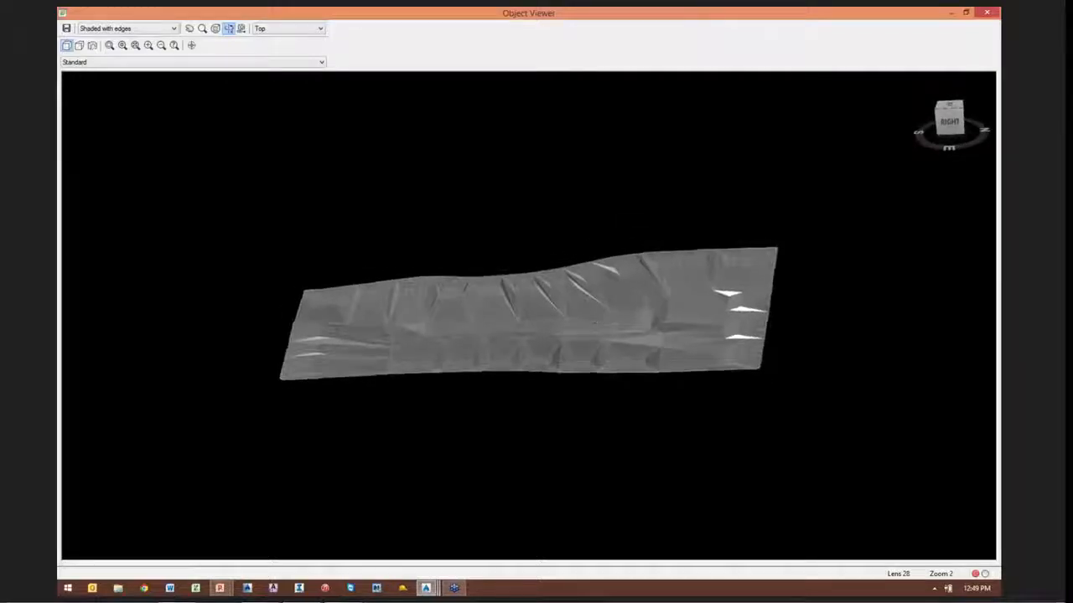
scroll(635, 312, up, 4)
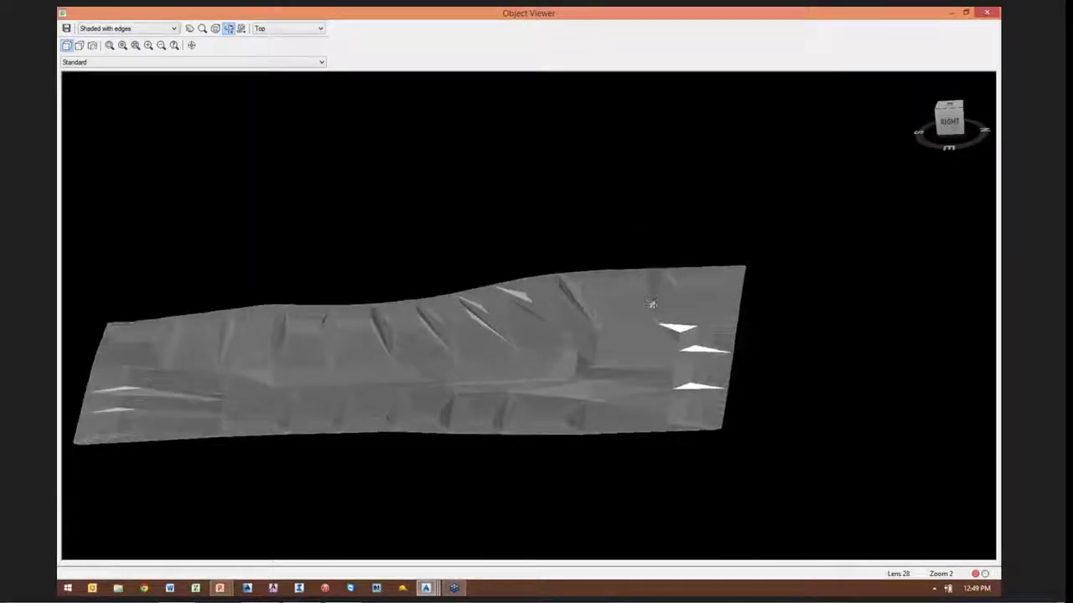
scroll(463, 259, up, 2)
scroll(477, 278, up, 2)
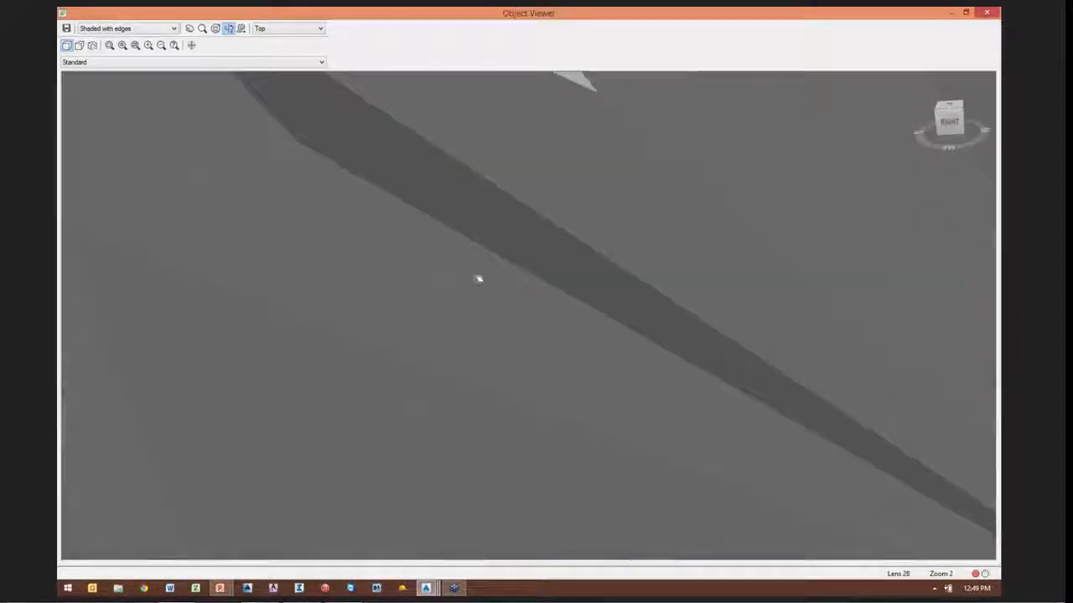
scroll(625, 378, down, 10)
key(Escape)
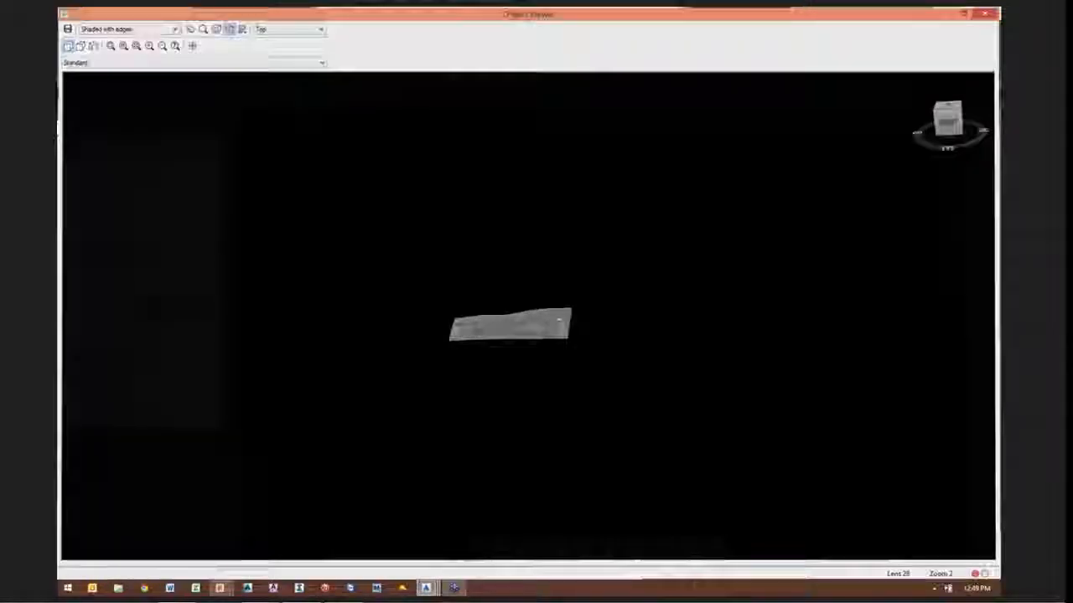
Add the corridor surface to the selection and inspect in 3D how the lot surface meets the curved road edge
click(450, 291)
right_click(530, 254)
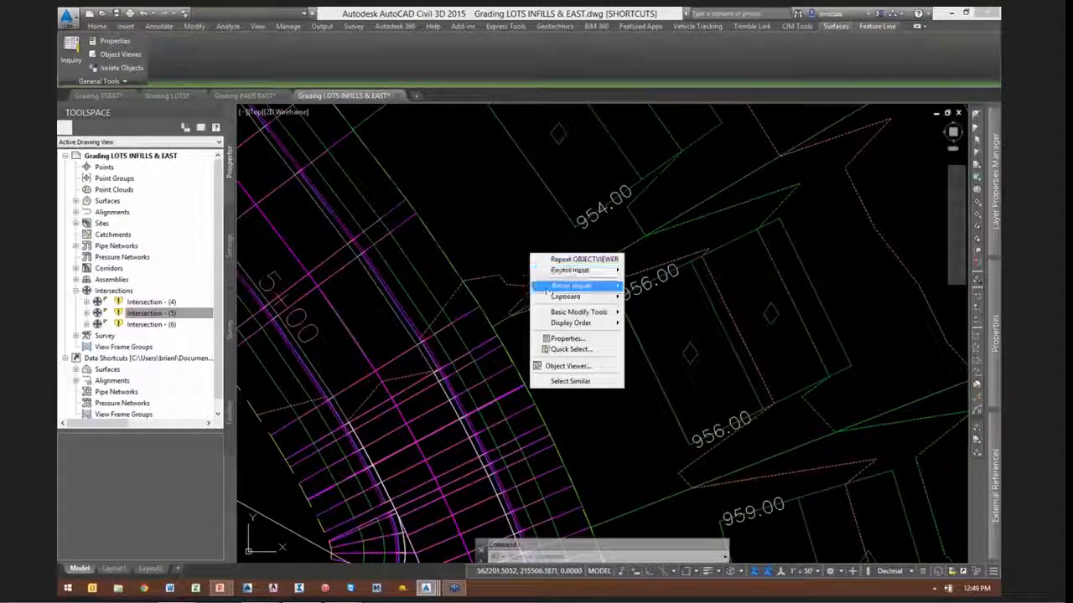
click(572, 367)
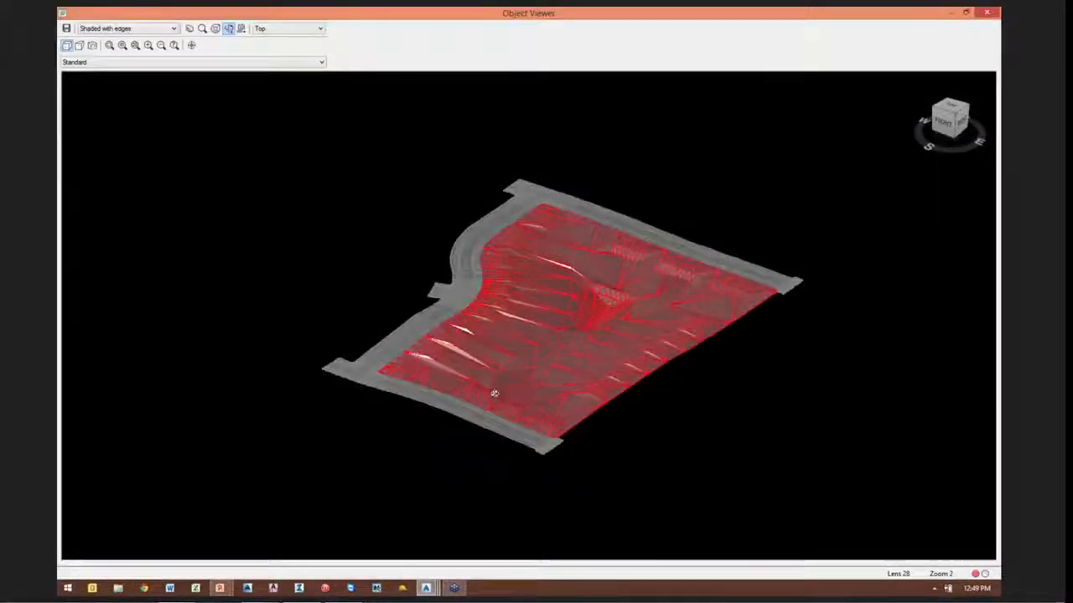
drag(493, 390, 389, 388)
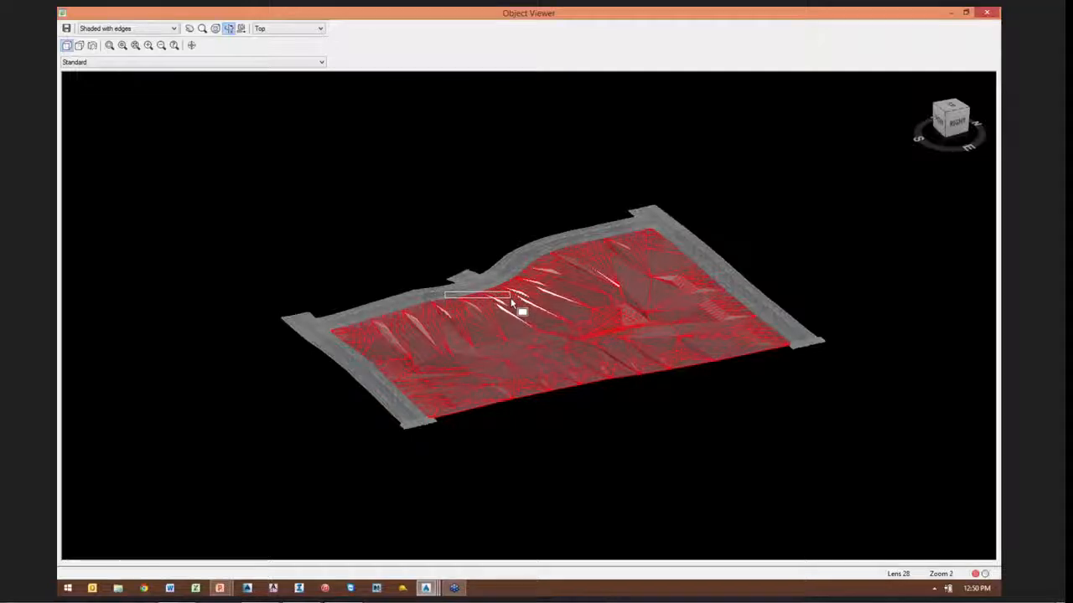
scroll(510, 298, up, 5)
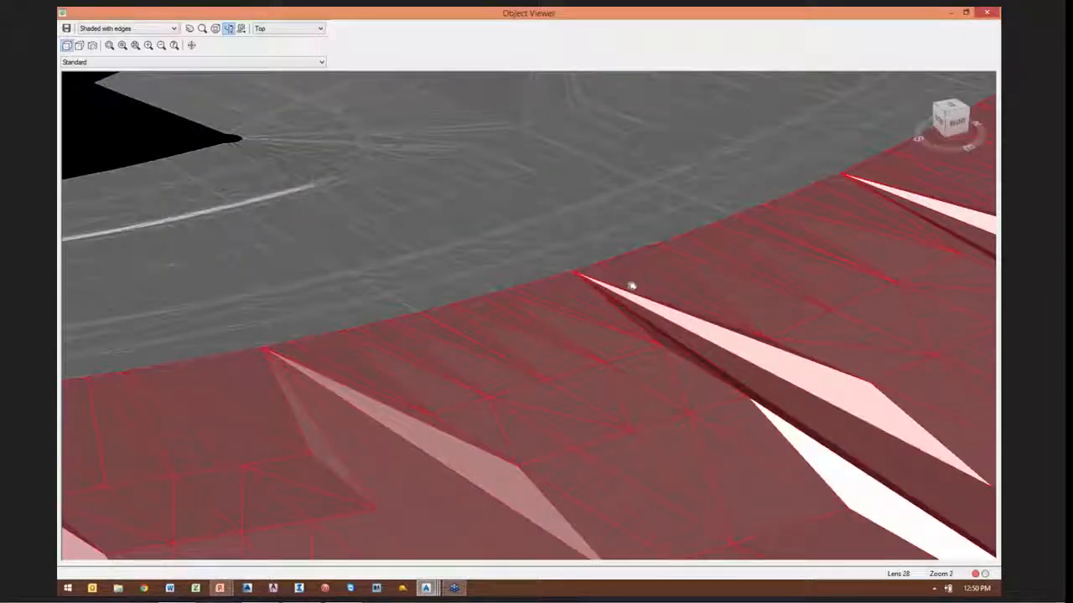
scroll(632, 286, down, 3)
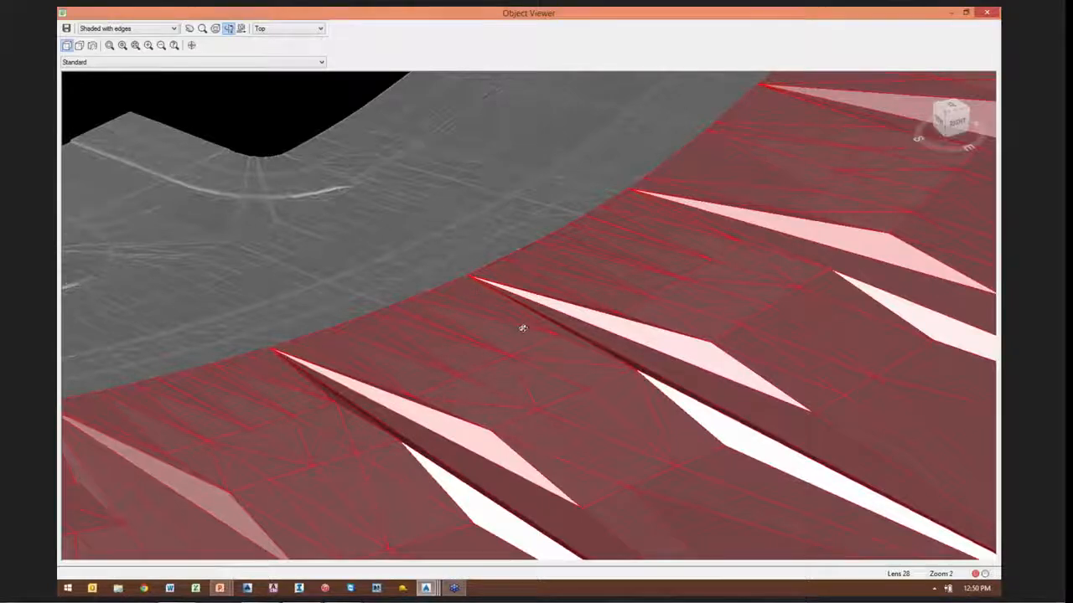
Examine the slope faces between adjacent lots along the curved road edge in the 3D viewer, and close the viewer
scroll(523, 328, up, 2)
middle_drag(523, 328, 175, 377)
middle_drag(661, 208, 268, 244)
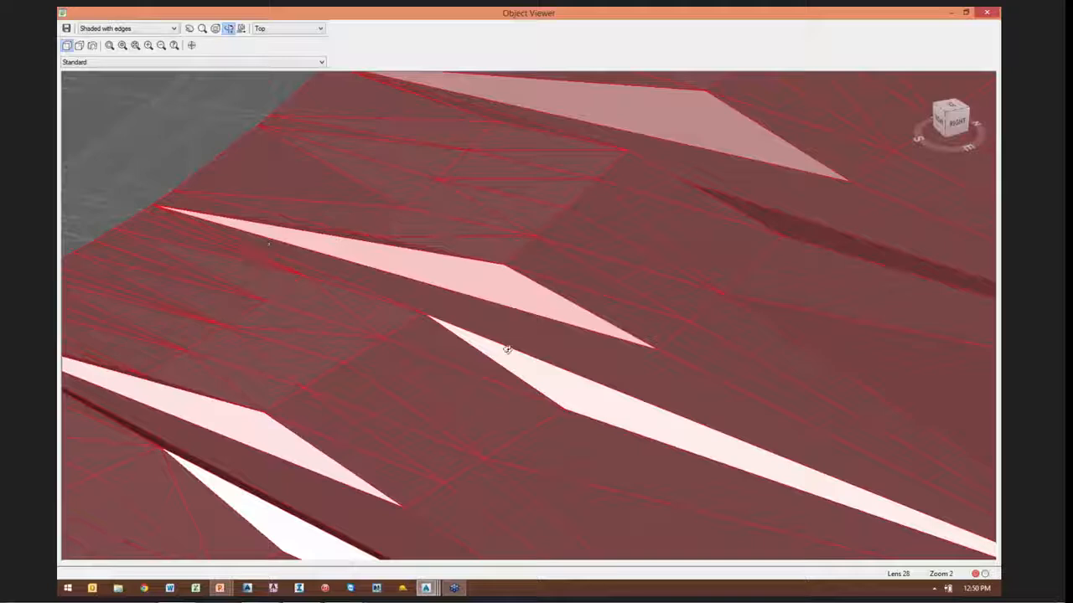
middle_drag(756, 214, 391, 481)
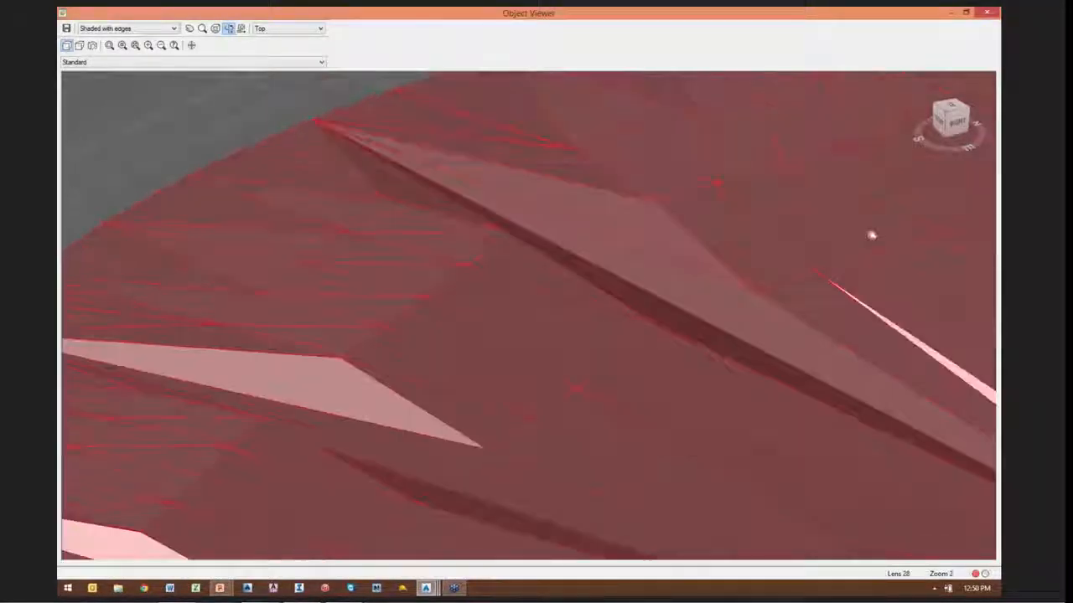
middle_drag(870, 237, 347, 402)
middle_drag(658, 355, 564, 410)
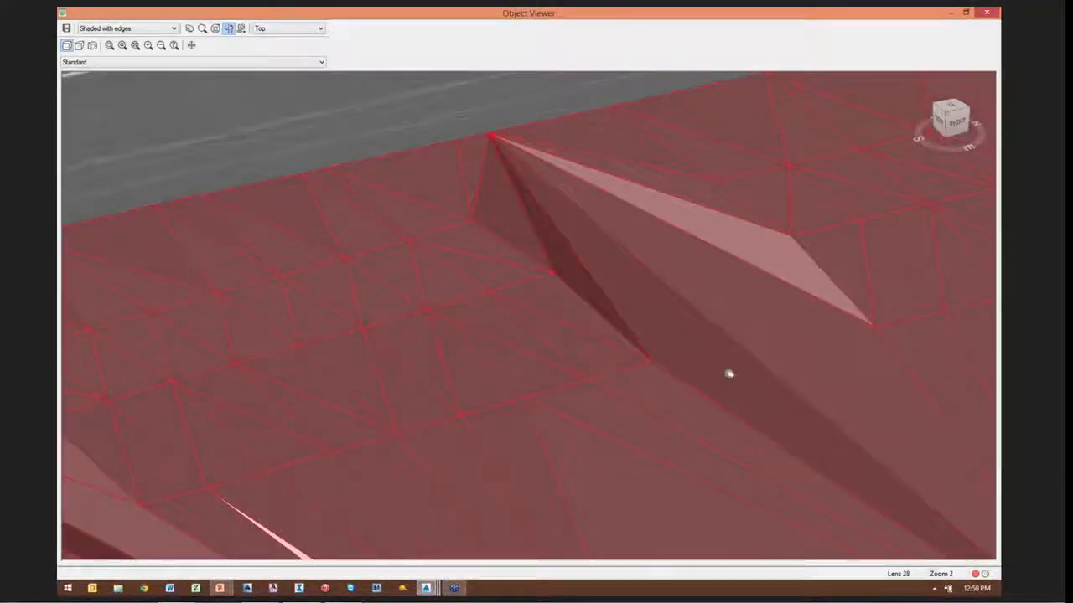
middle_drag(728, 375, 603, 352)
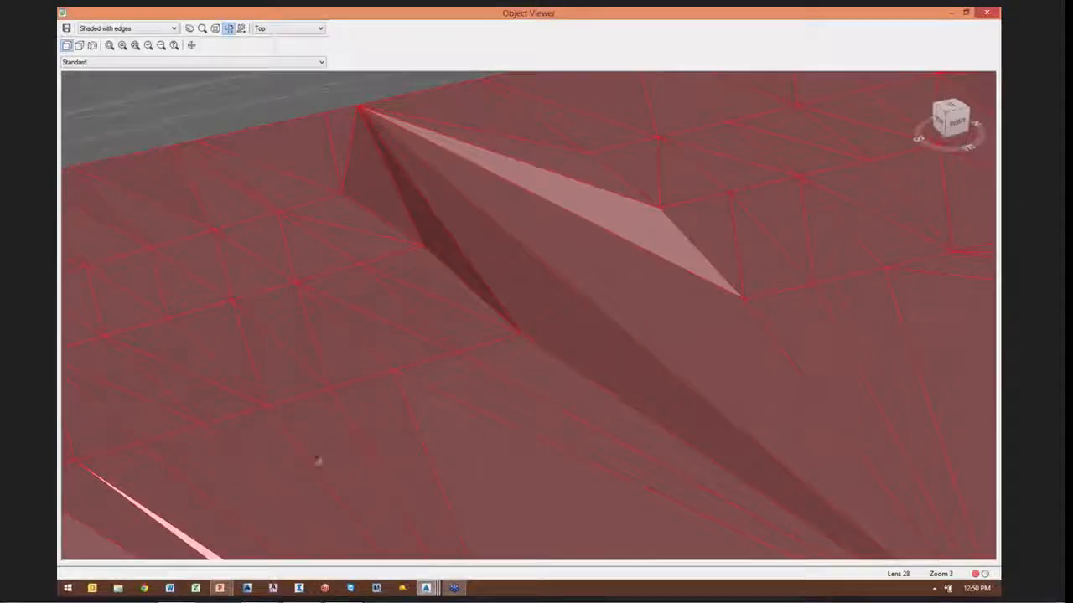
middle_drag(883, 206, 710, 303)
scroll(714, 306, down, 3)
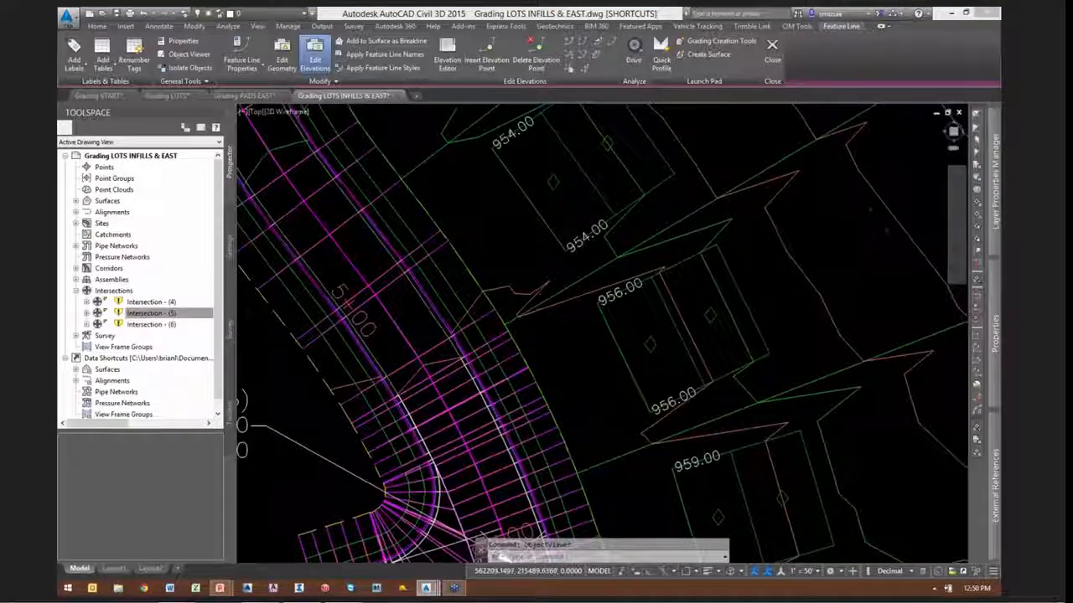
Regenerate the entire drawing and review the lot lines along Manchester Lane and around the basin in plan
scroll(627, 302, up, 2)
scroll(628, 302, down, 2)
scroll(696, 237, up, 1)
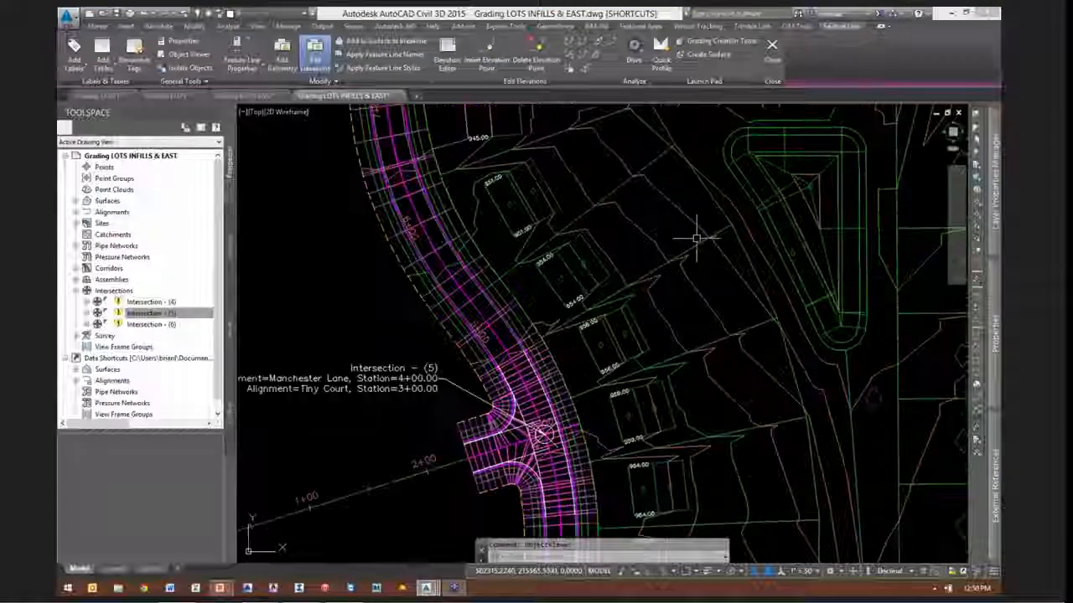
mouse_move(696, 237)
middle_down()
mouse_move(634, 268)
mouse_move(567, 367)
middle_up()
scroll(568, 367, down, 1)
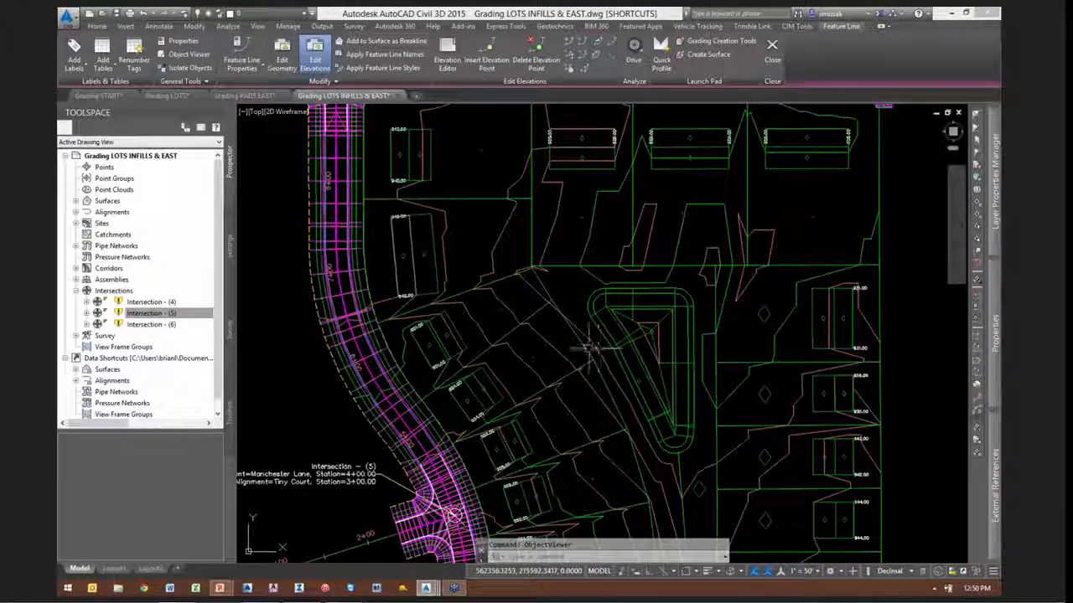
scroll(551, 378, up, 2)
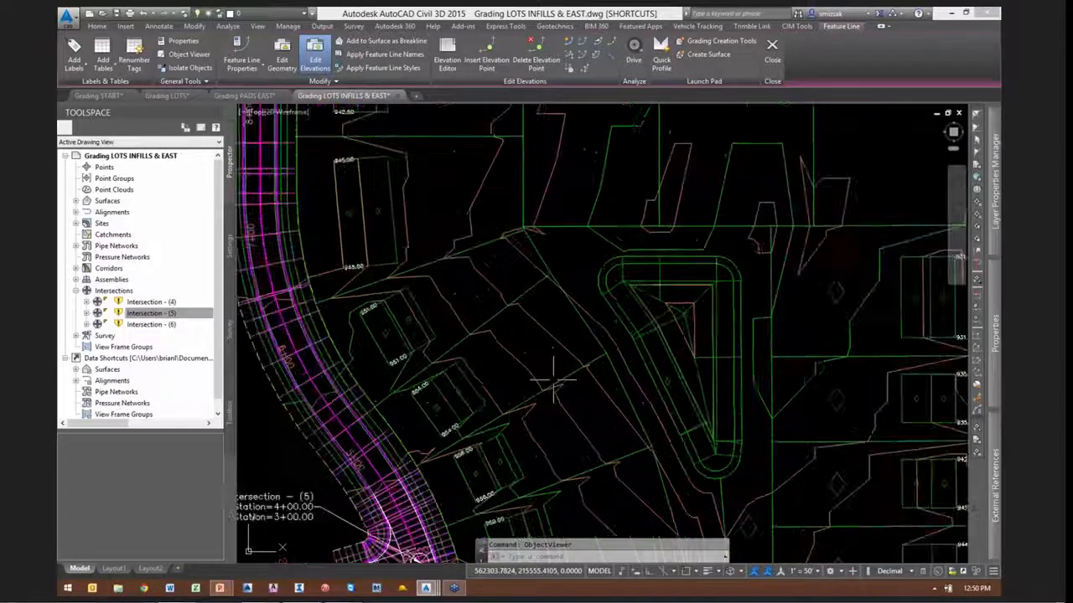
text(rea)
key(Return)
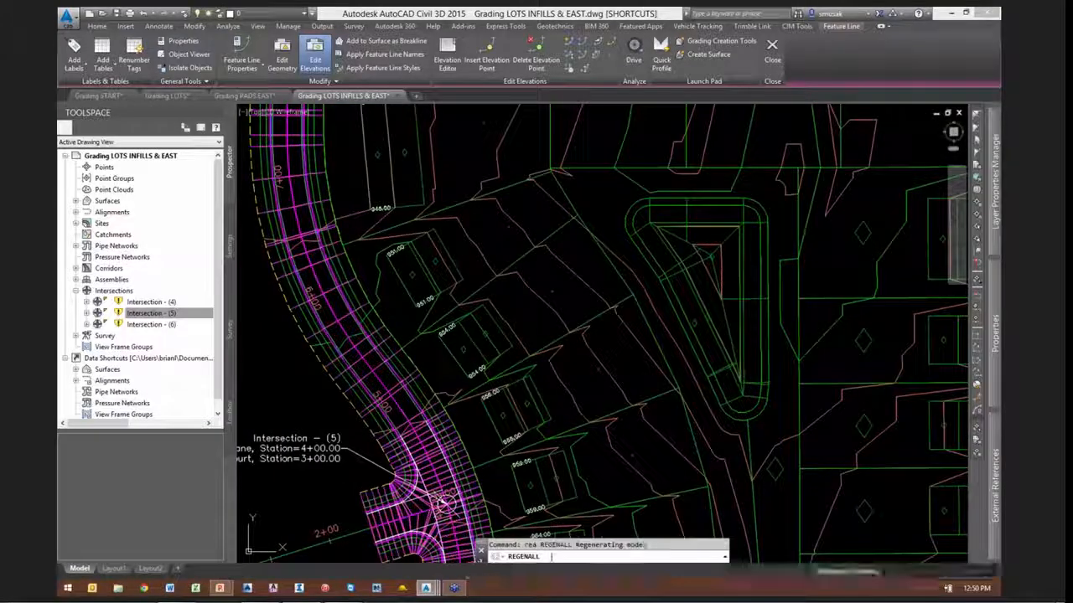
mouse_move(620, 347)
middle_down()
mouse_move(557, 318)
mouse_move(555, 328)
mouse_move(589, 259)
mouse_move(594, 210)
middle_up()
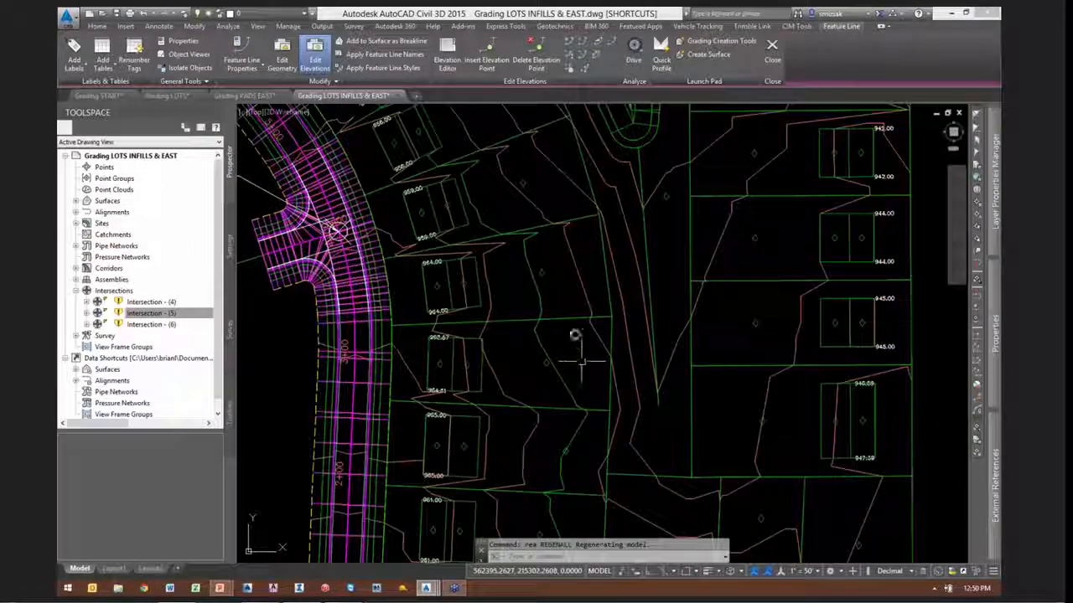
middle_drag(580, 362, 572, 221)
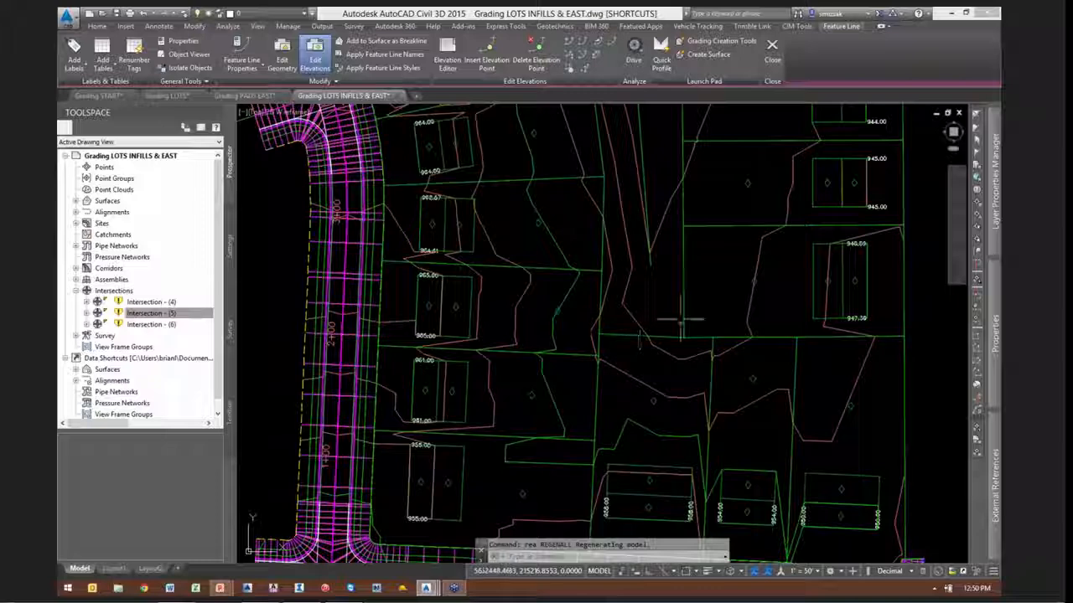
middle_drag(720, 268, 662, 440)
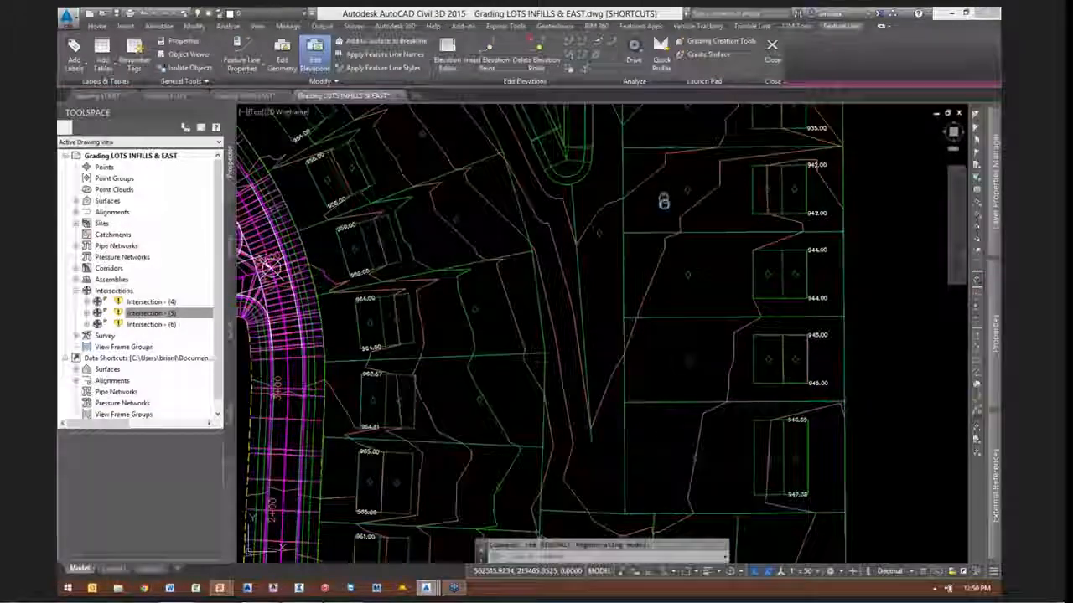
Reload the unloaded Alignments and Parcels external reference so its parcel linework shows in the drawing
scroll(695, 258, down, 3)
scroll(766, 311, down, 6)
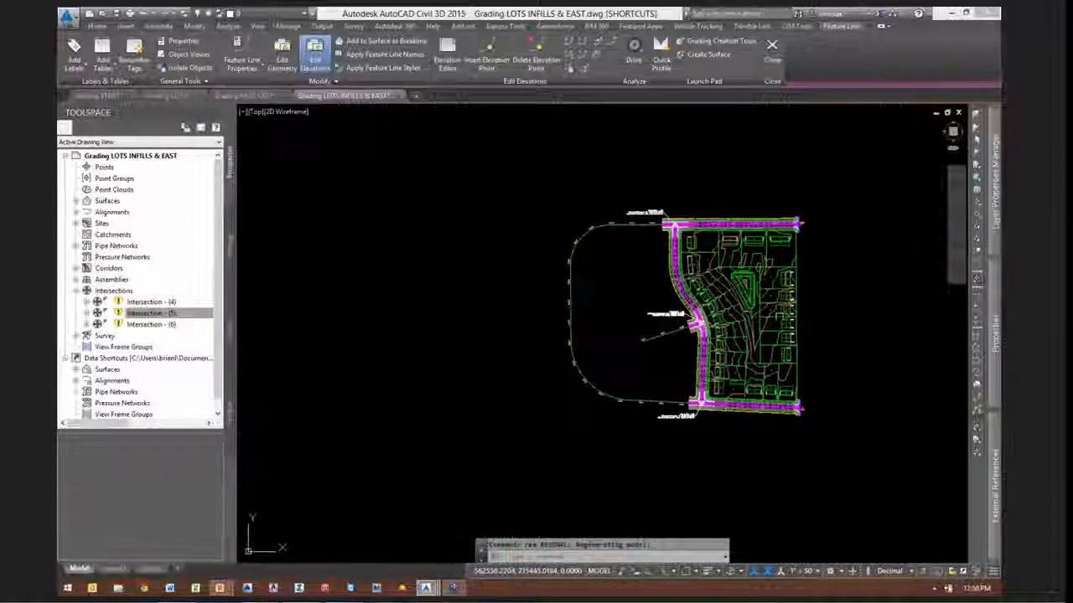
scroll(797, 313, up, 5)
scroll(796, 313, down, 2)
text(xr)
key(Return)
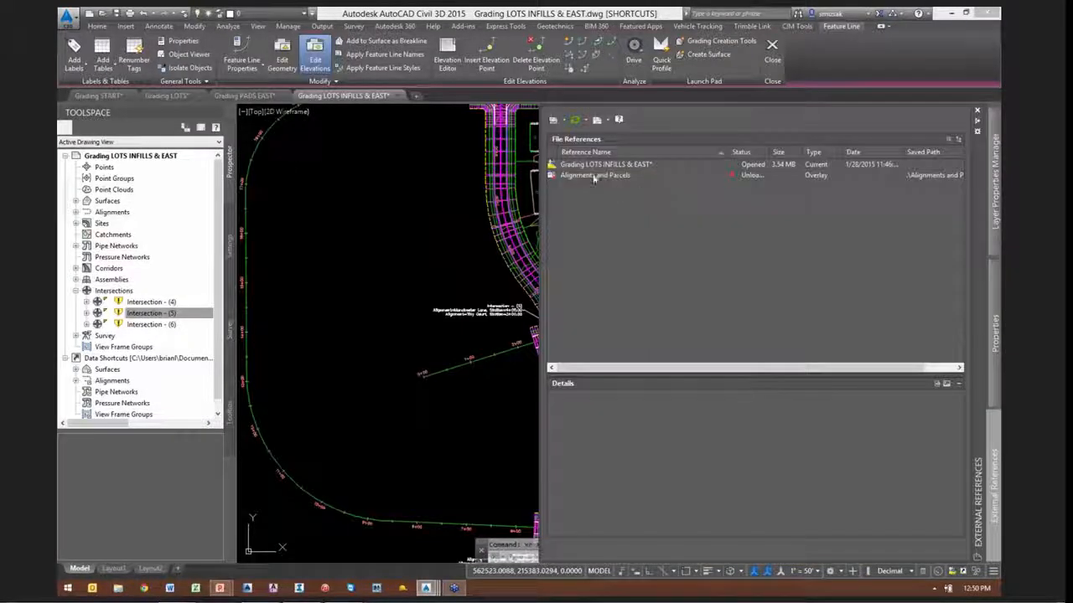
right_click(588, 176)
click(612, 225)
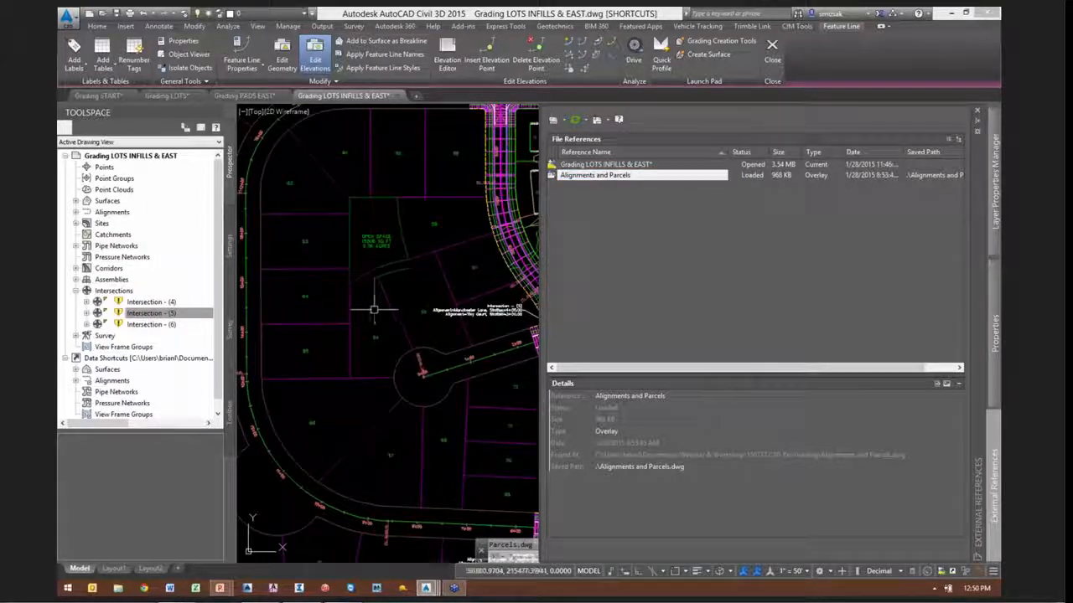
Examine the overall site layout with the referenced parcels, from the western loop road to County Road 18
scroll(369, 324, down, 3)
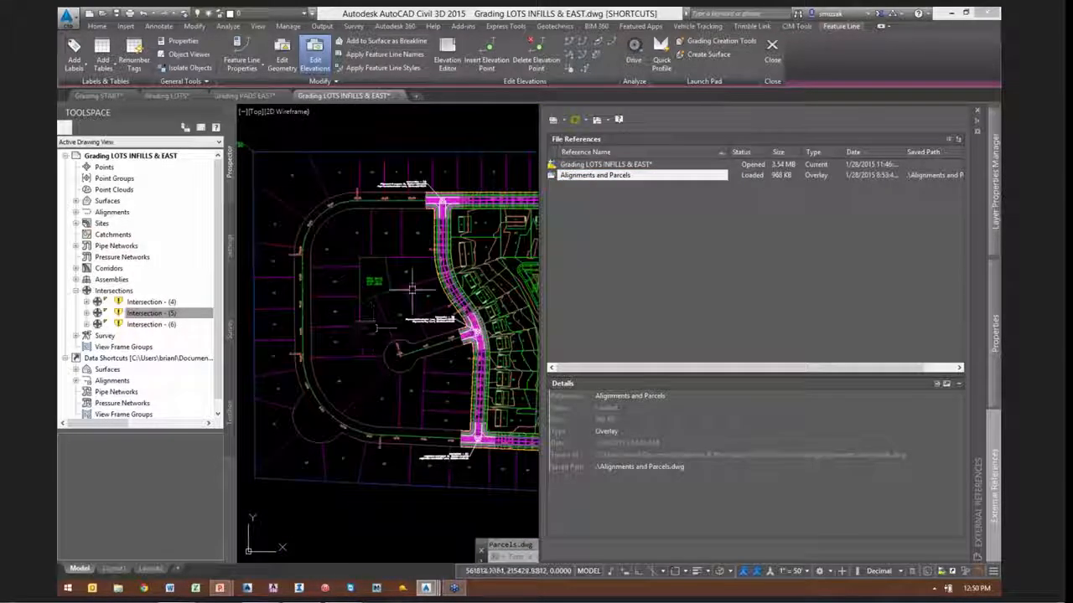
scroll(419, 287, up, 2)
middle_drag(444, 275, 323, 284)
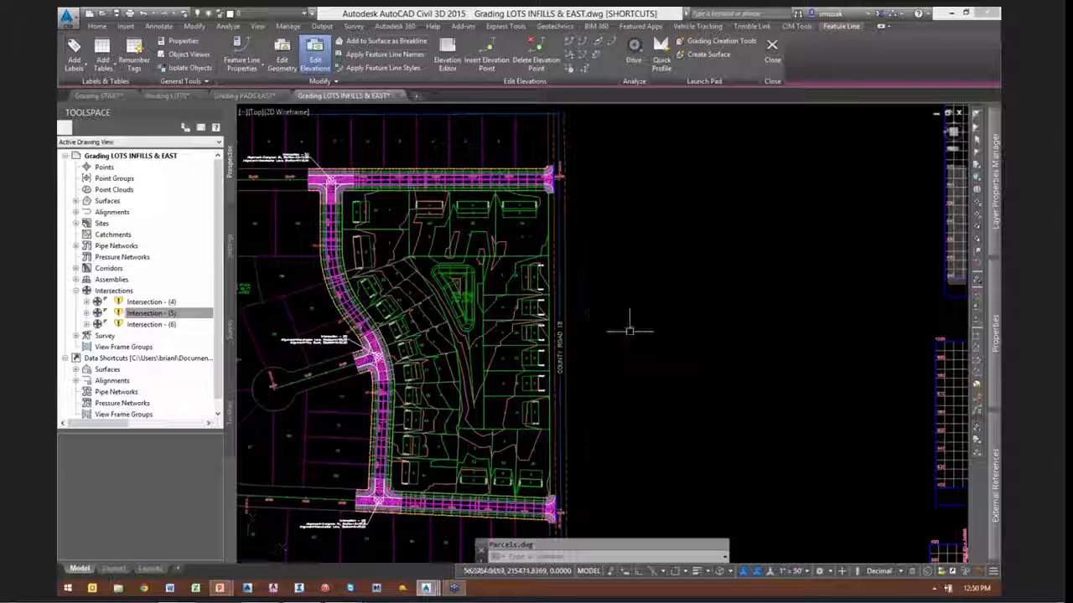
scroll(630, 331, up, 2)
middle_drag(633, 332, 833, 327)
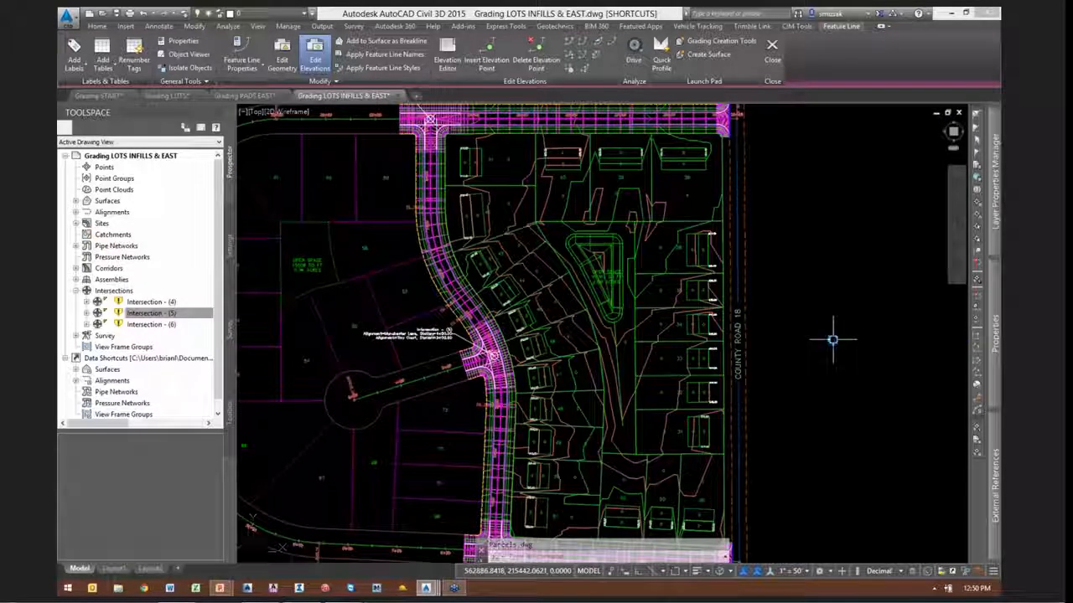
scroll(833, 339, down, 2)
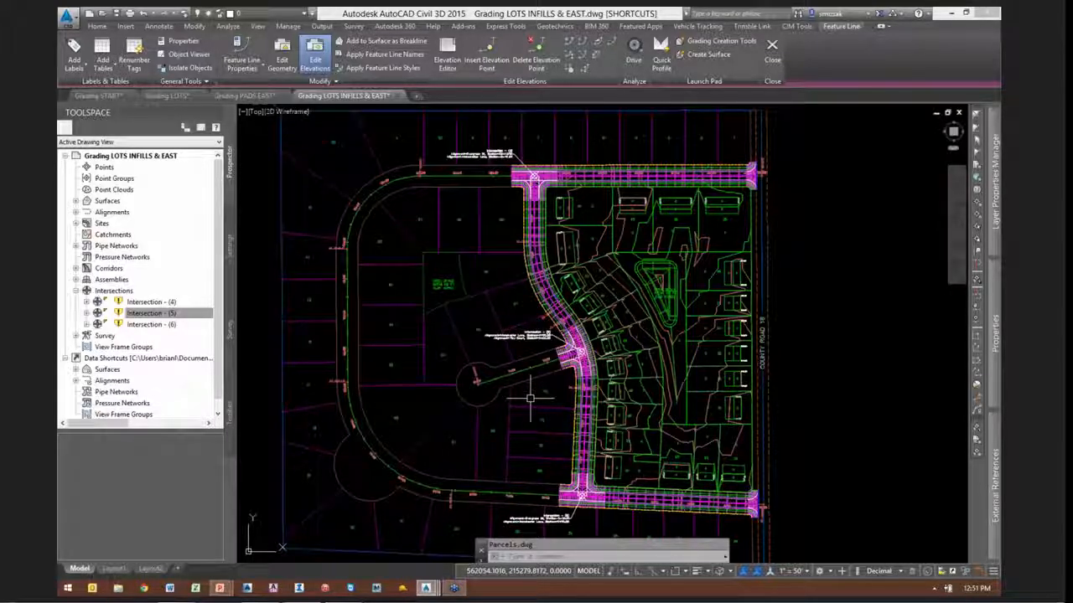
scroll(548, 370, down, 1)
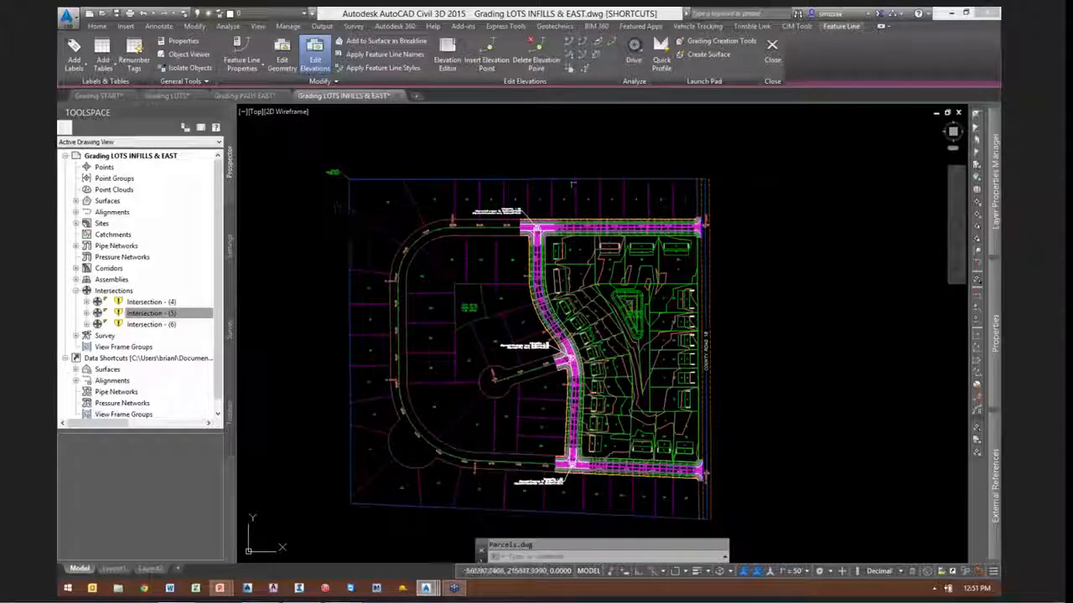
mouse_move(605, 195)
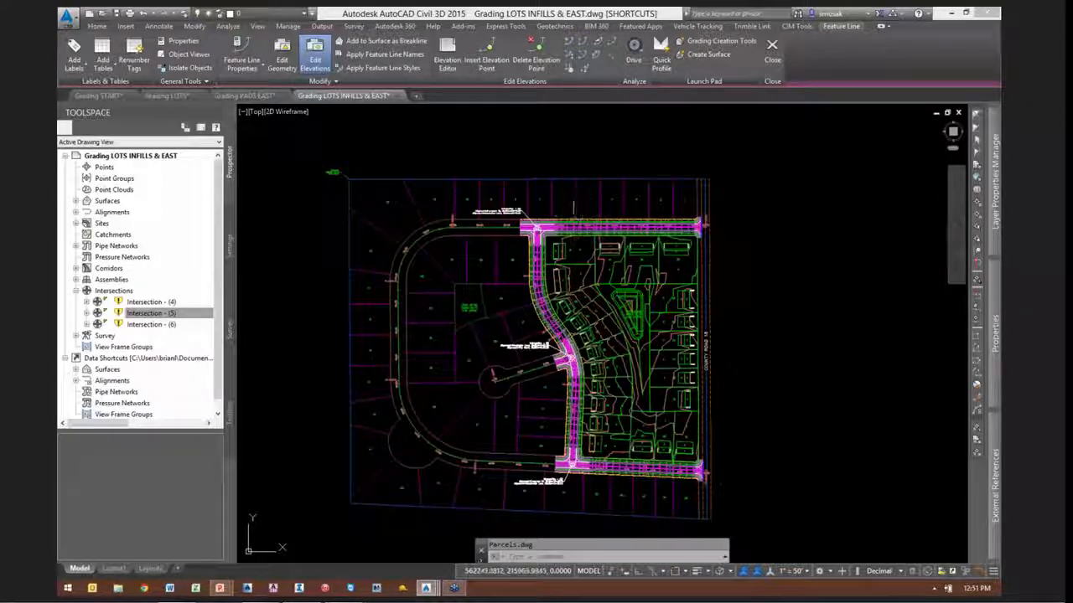
scroll(761, 376, down, 2)
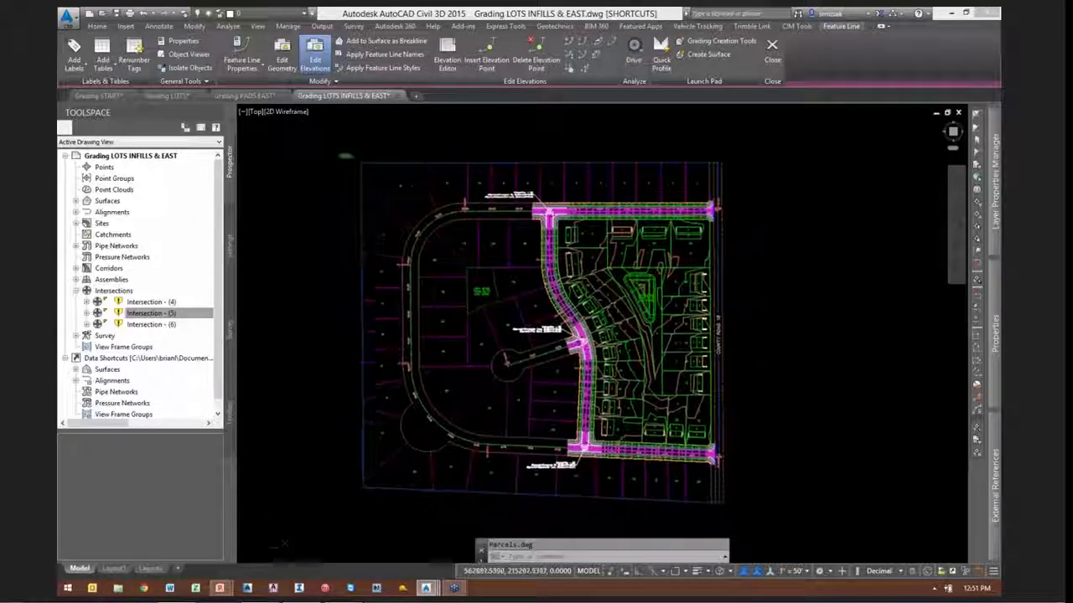
scroll(626, 380, up, 1)
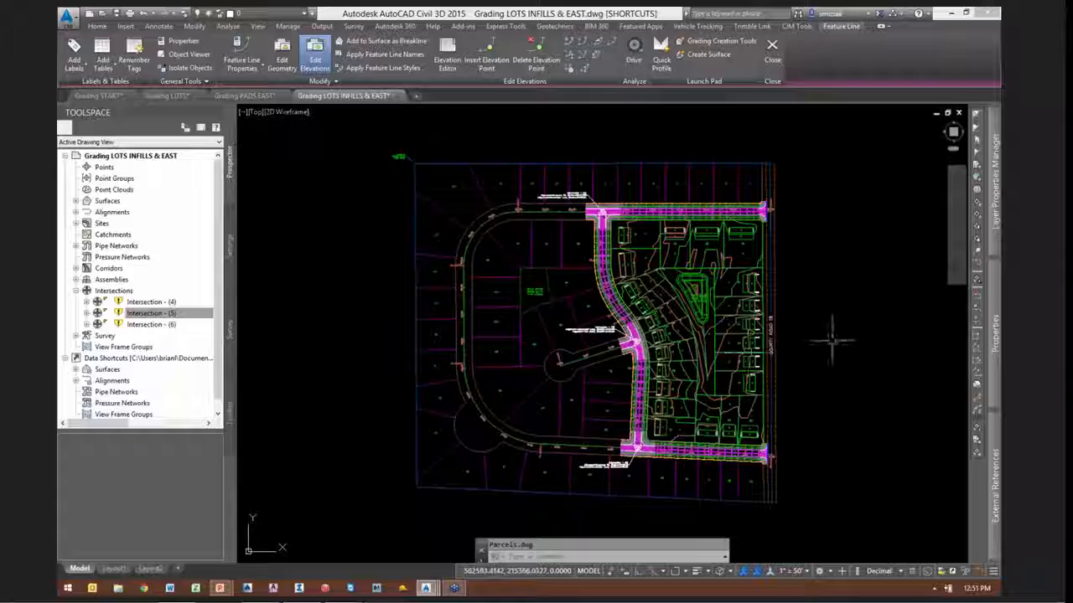
scroll(832, 340, down, 1)
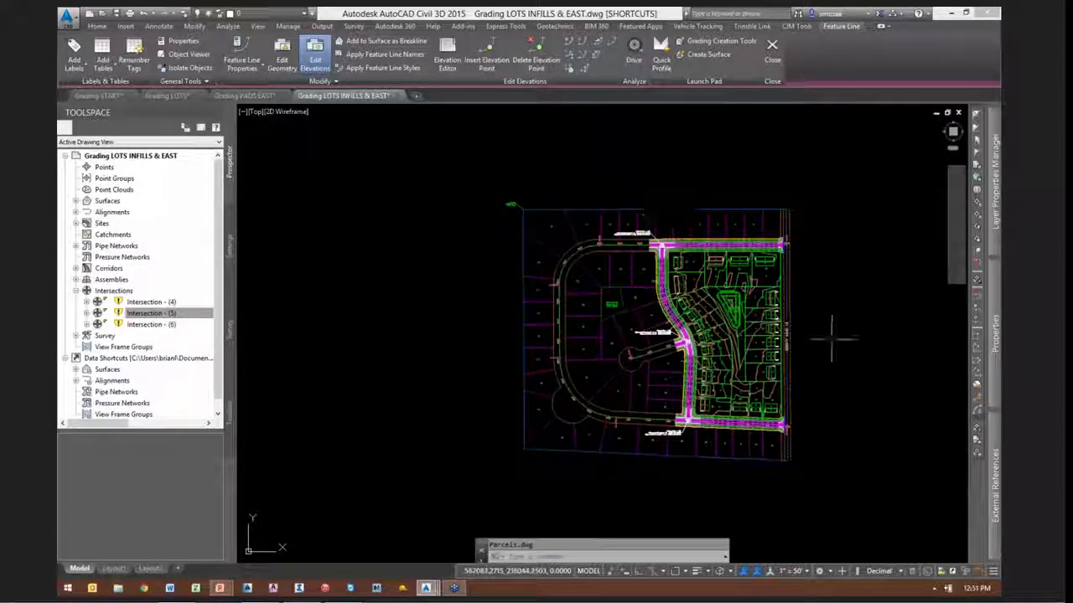
middle_drag(873, 346, 813, 349)
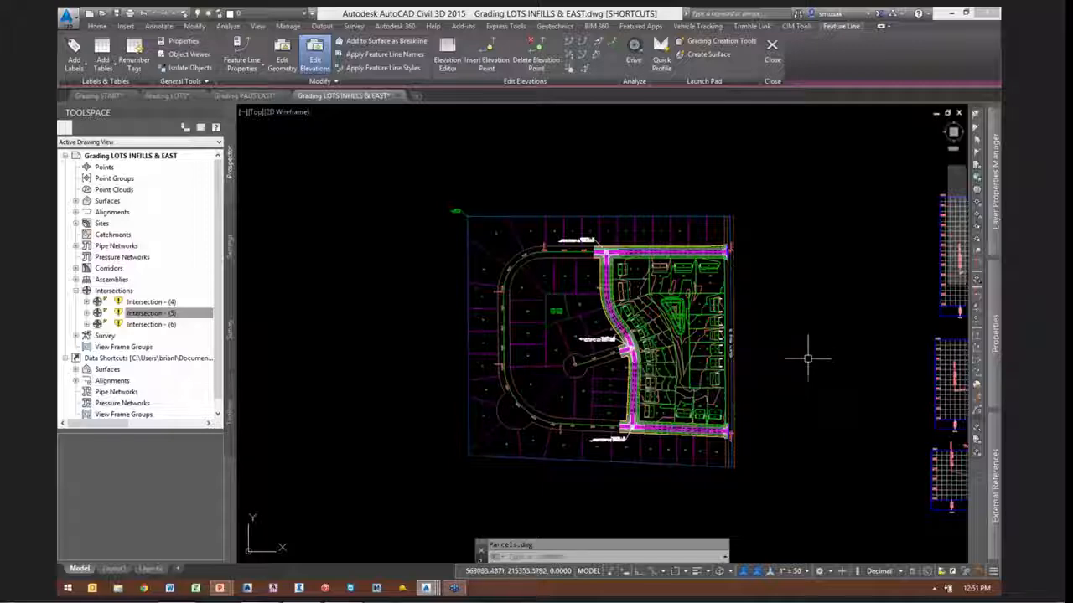
scroll(802, 363, up, 1)
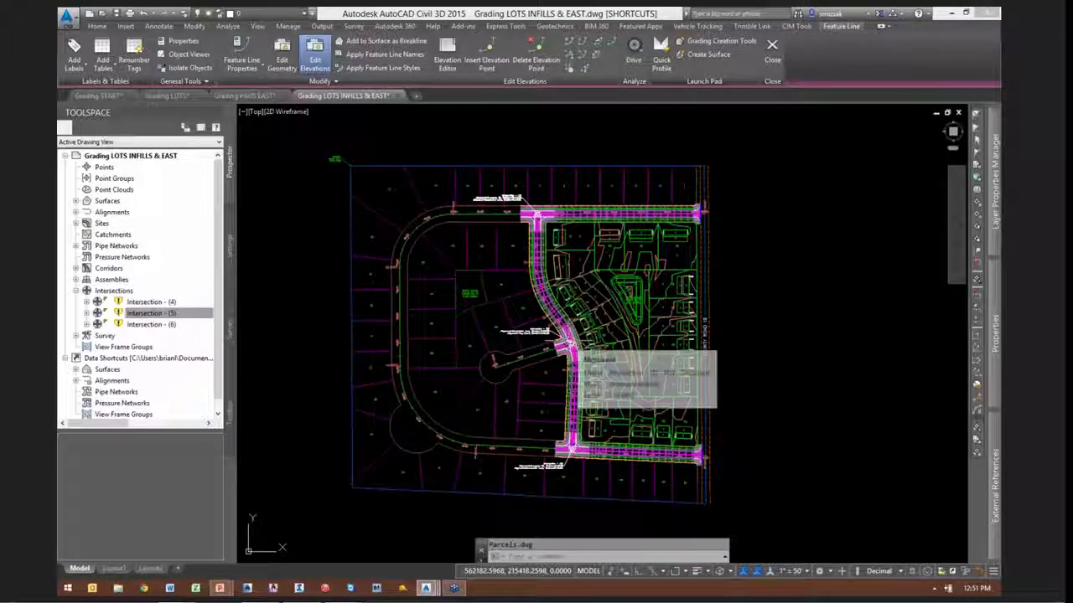
Hide the corridor regions that make up Intersection - (4), including the curb return fillets and the road approaches
scroll(543, 214, up, 10)
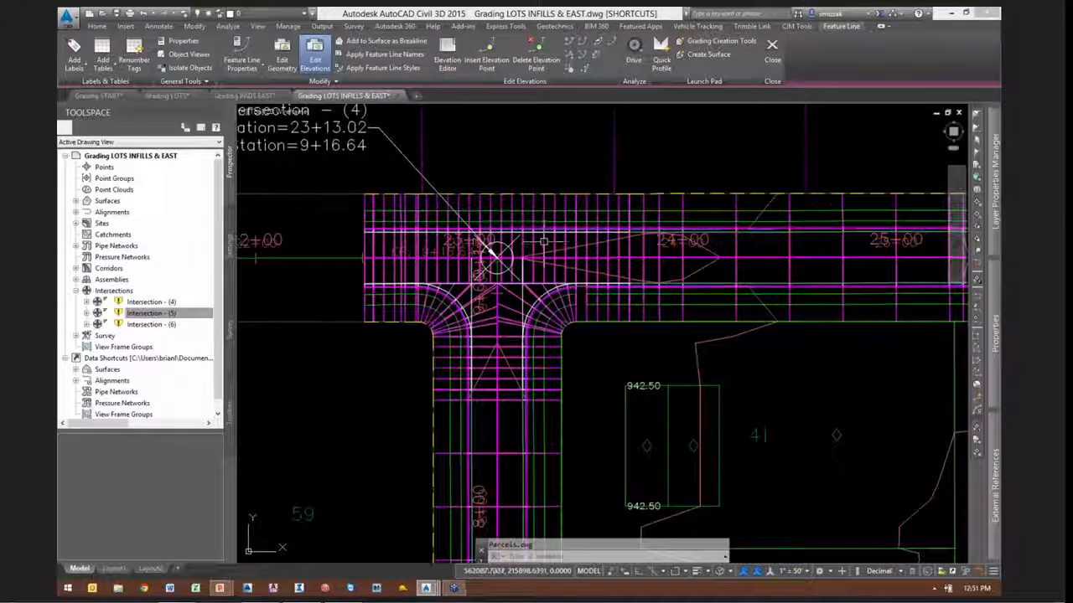
click(541, 281)
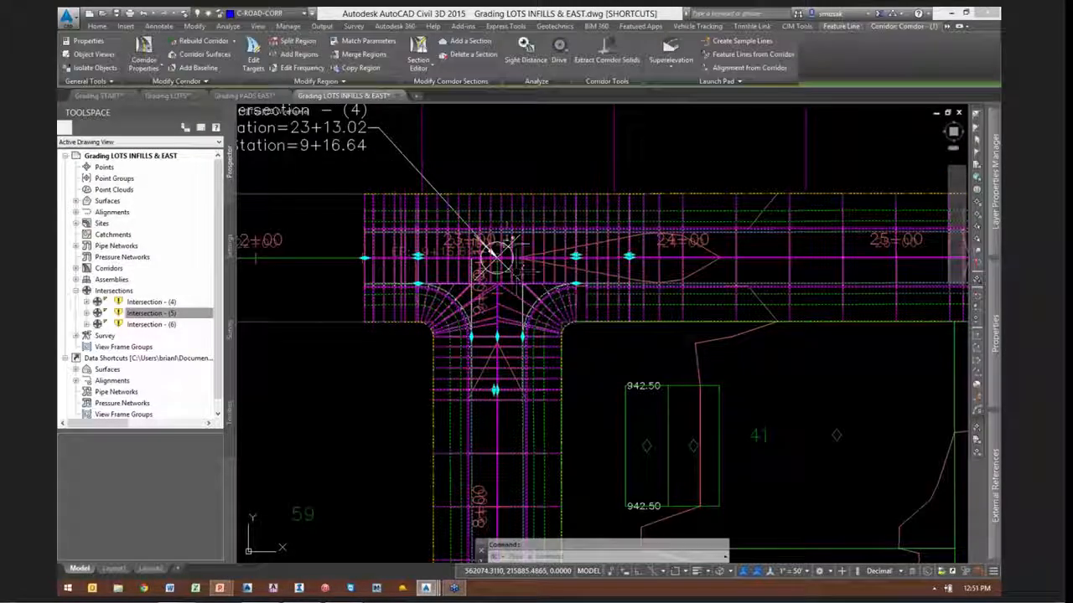
click(339, 83)
click(277, 110)
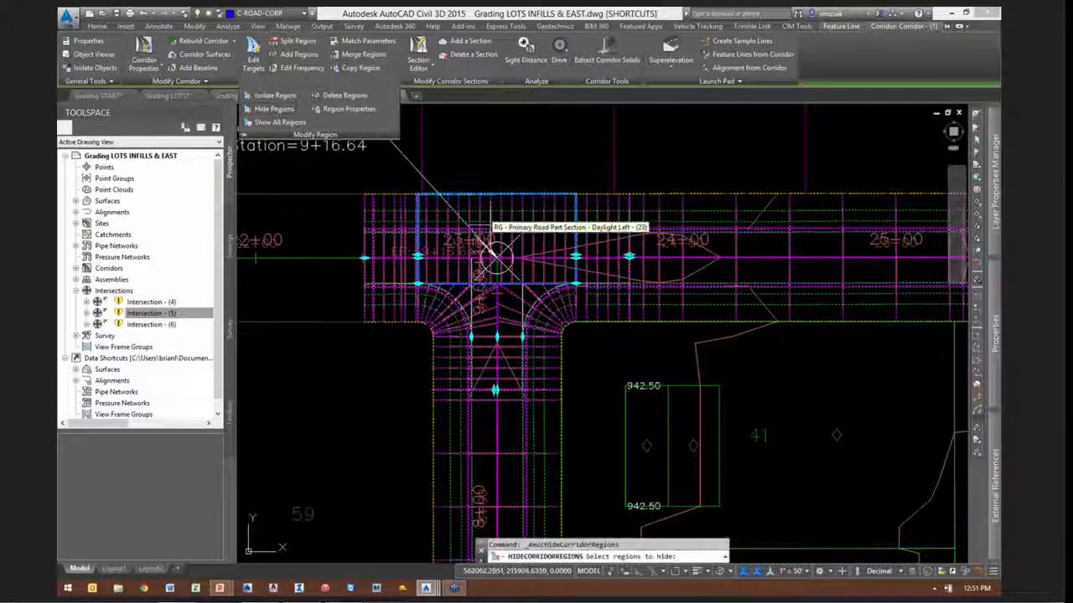
click(536, 305)
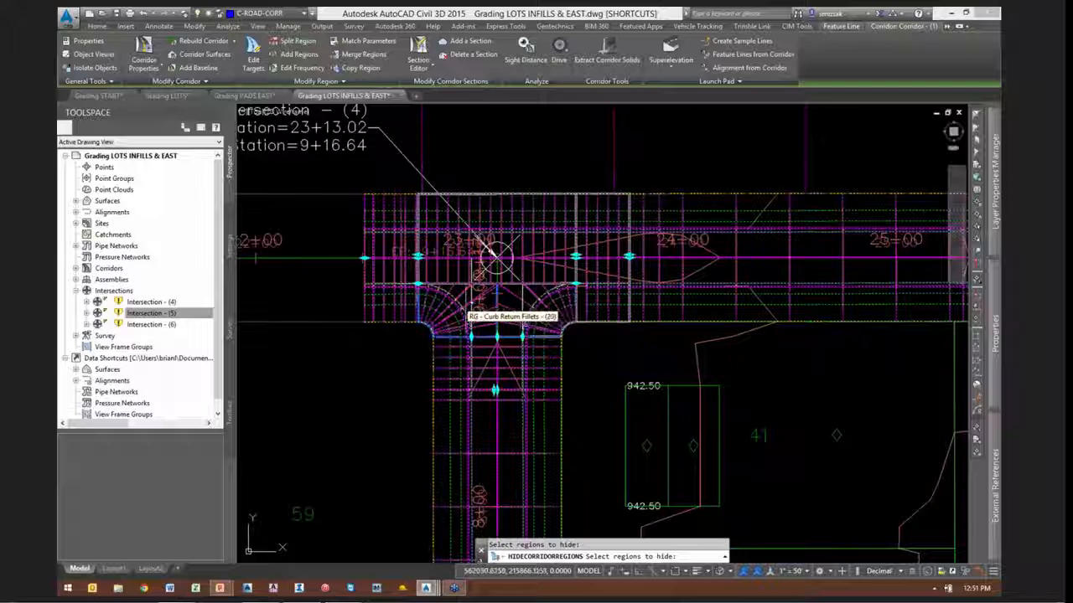
click(459, 309)
click(402, 293)
click(477, 355)
key(Return)
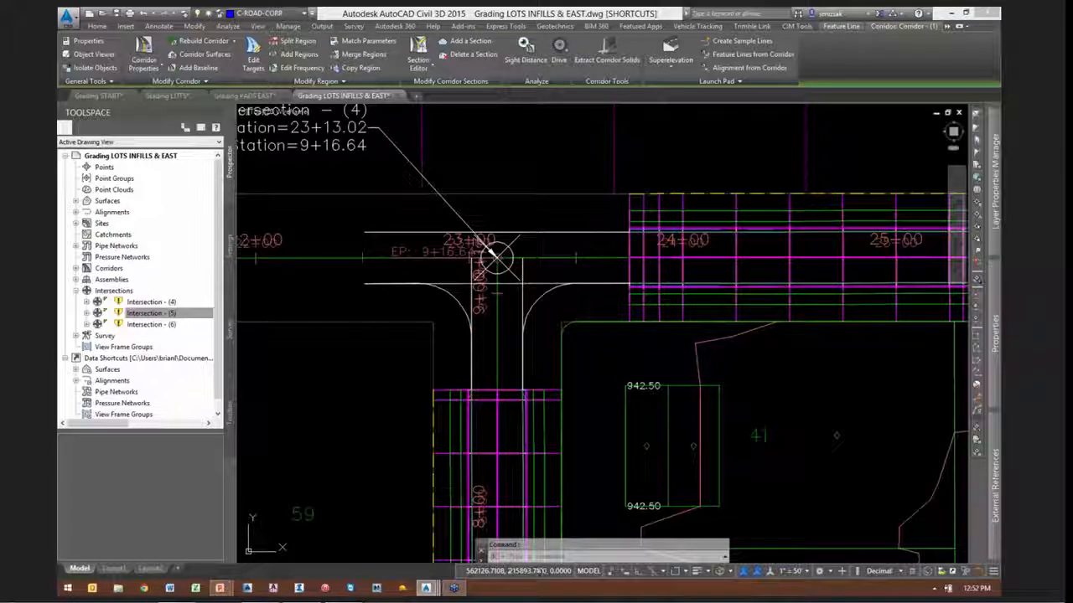
scroll(549, 296, down, 4)
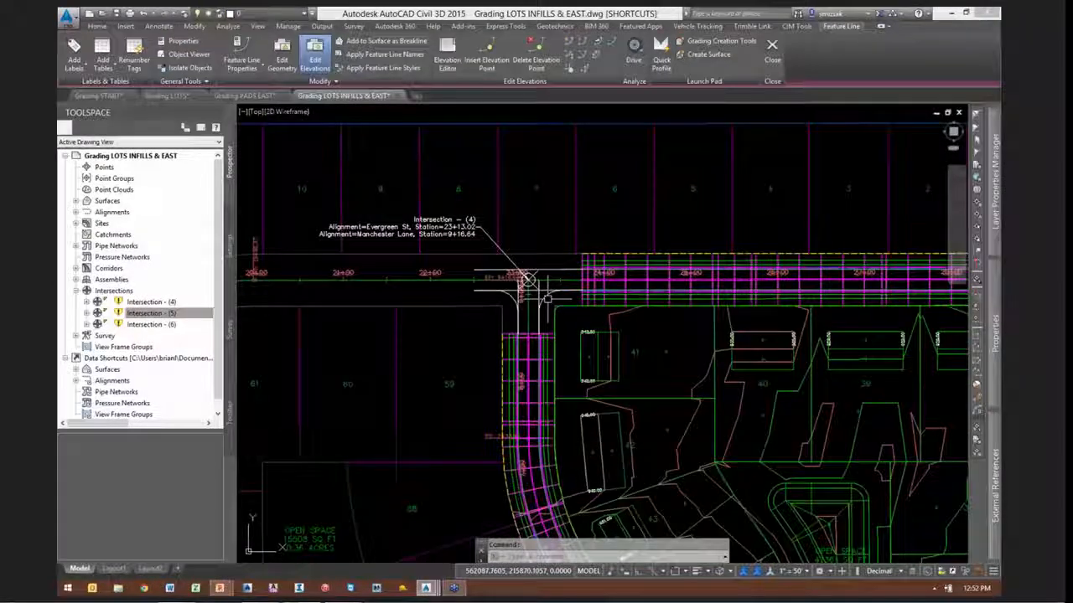
scroll(550, 298, down, 4)
middle_drag(610, 337, 539, 186)
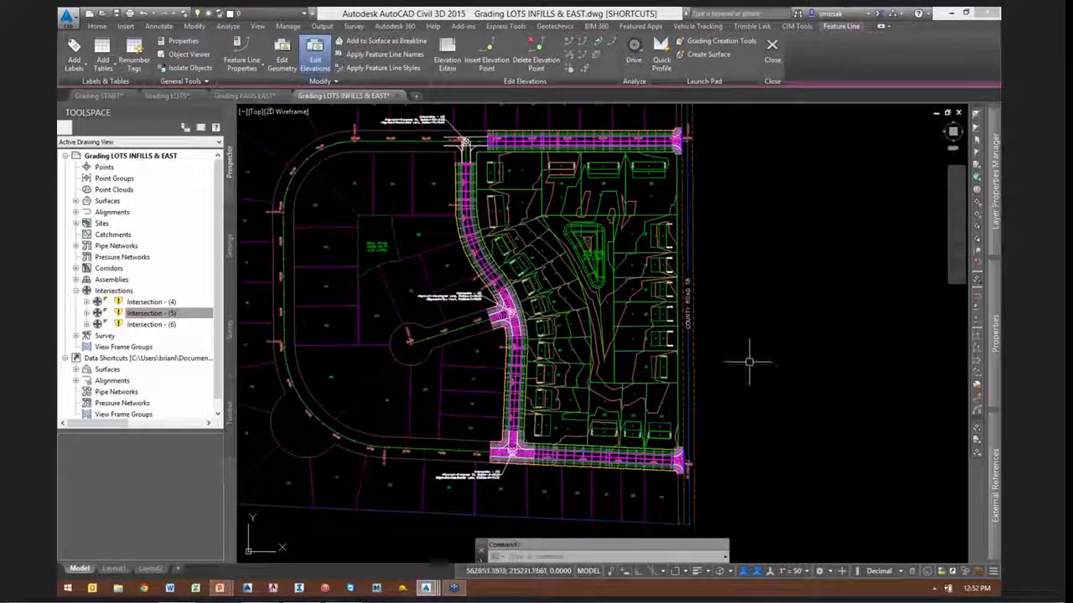
scroll(749, 362, down, 2)
mouse_move(751, 266)
middle_down()
mouse_move(783, 310)
mouse_move(785, 282)
middle_up()
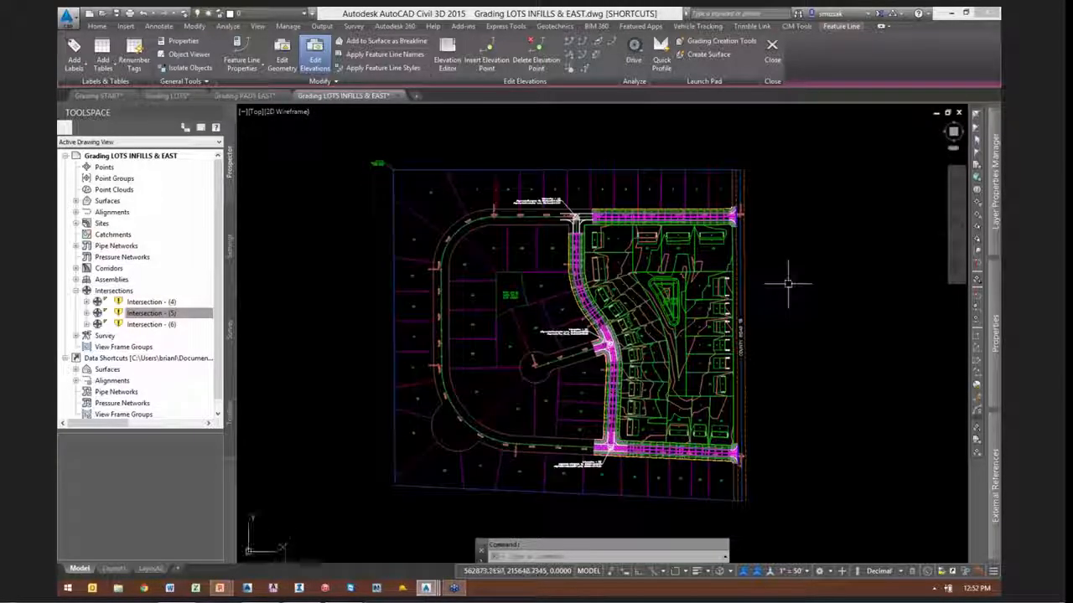
mouse_move(789, 286)
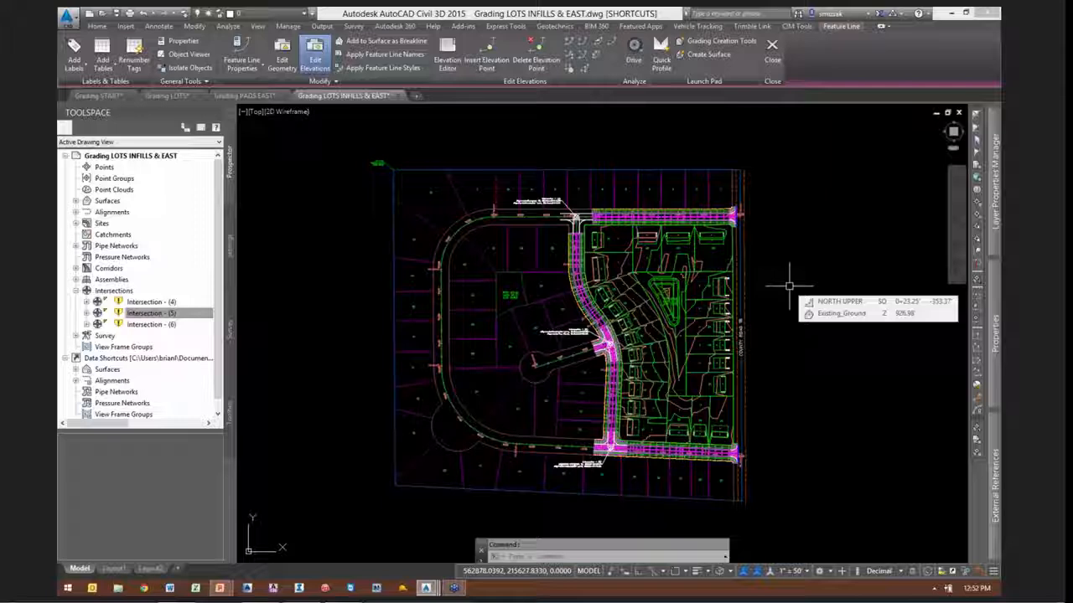